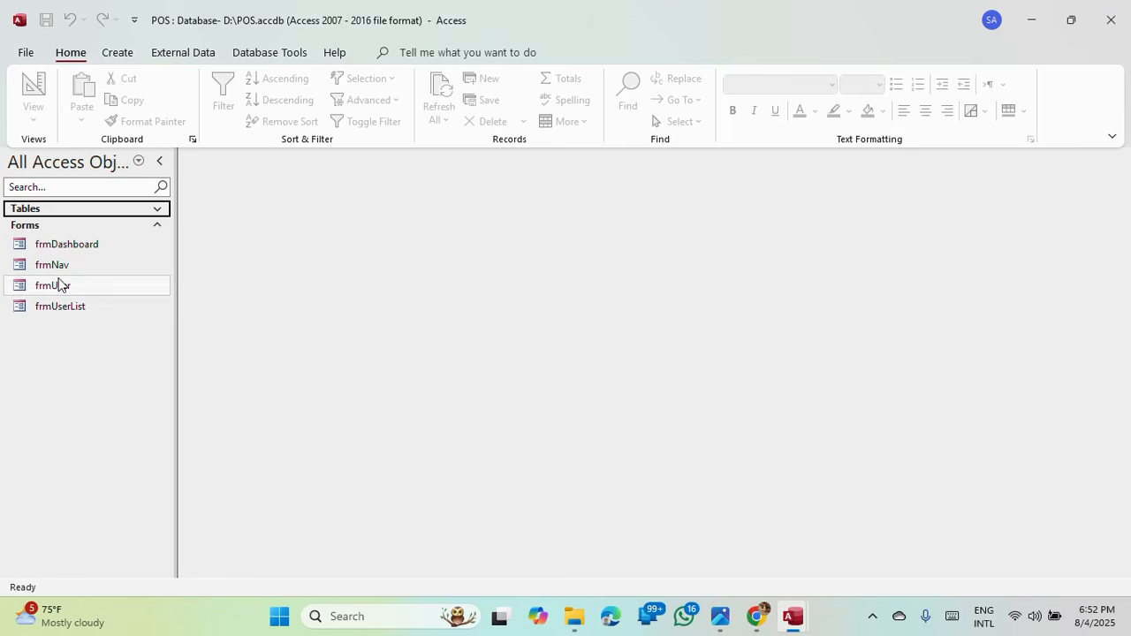
Step: Open the frmUserList form to look over its user records and action columns, and close it
{"action": "left_click", "coordinate": [62, 310]}
{"action": "double_click", "coordinate": [63, 309]}
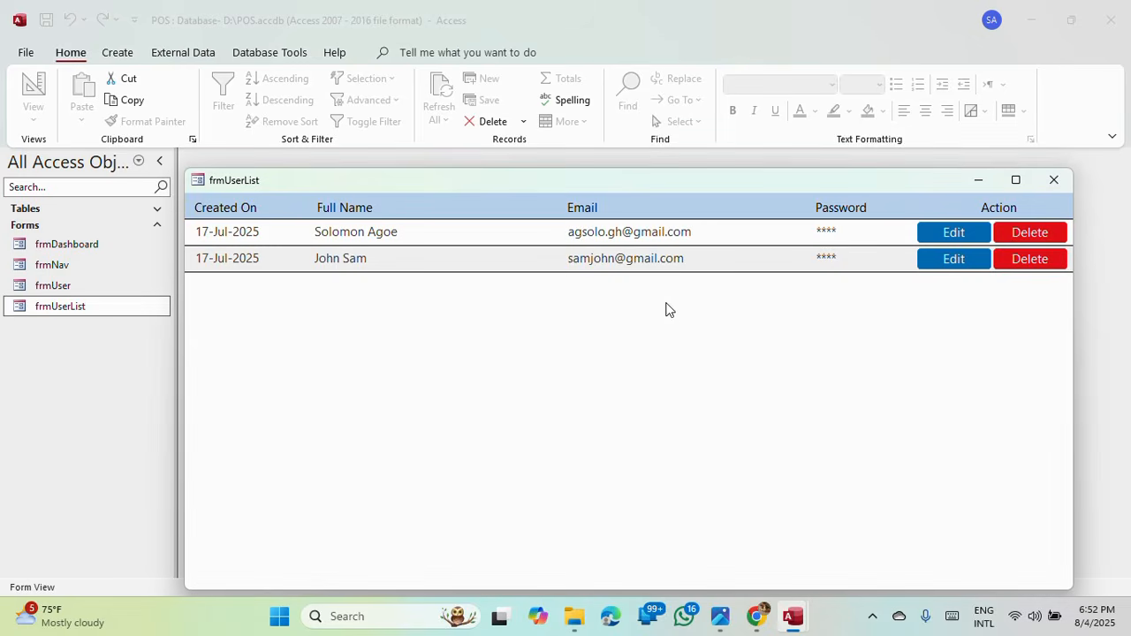
{"action": "left_click_drag", "start_coordinate": [759, 180], "coordinate": [721, 133]}
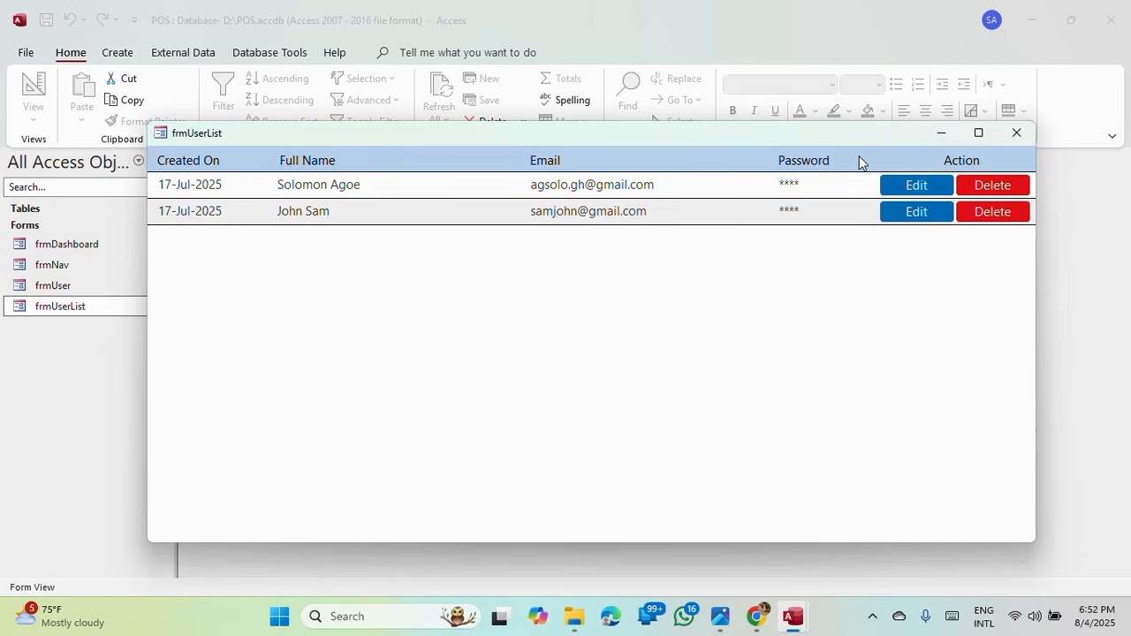
{"action": "left_click", "coordinate": [1013, 135]}
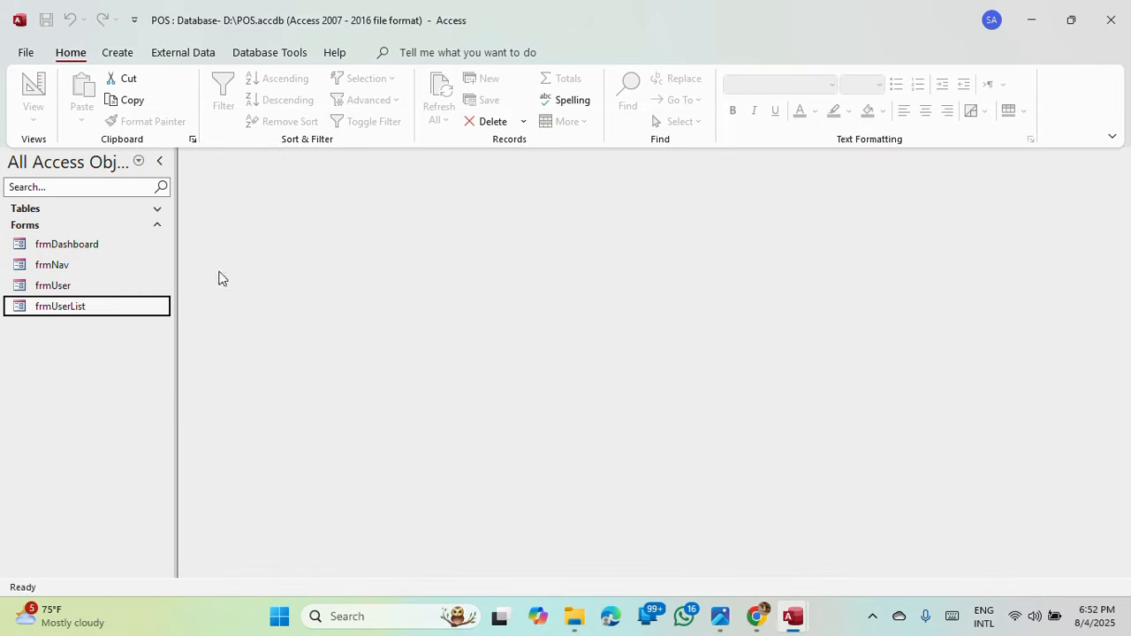
Step: Open the frmUser form to examine its layout of search box, add button and user list, and close it
{"action": "left_click", "coordinate": [89, 288]}
{"action": "double_click", "coordinate": [89, 288]}
{"action": "left_click_drag", "start_coordinate": [774, 193], "coordinate": [687, 119]}
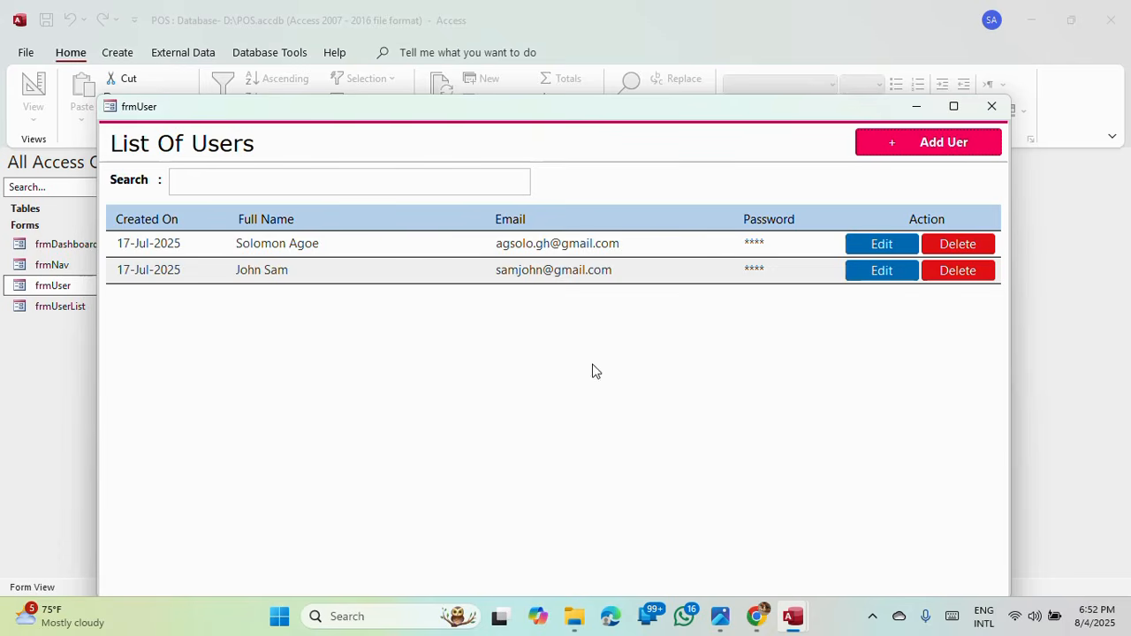
{"action": "left_click_drag", "start_coordinate": [602, 109], "coordinate": [633, 68]}
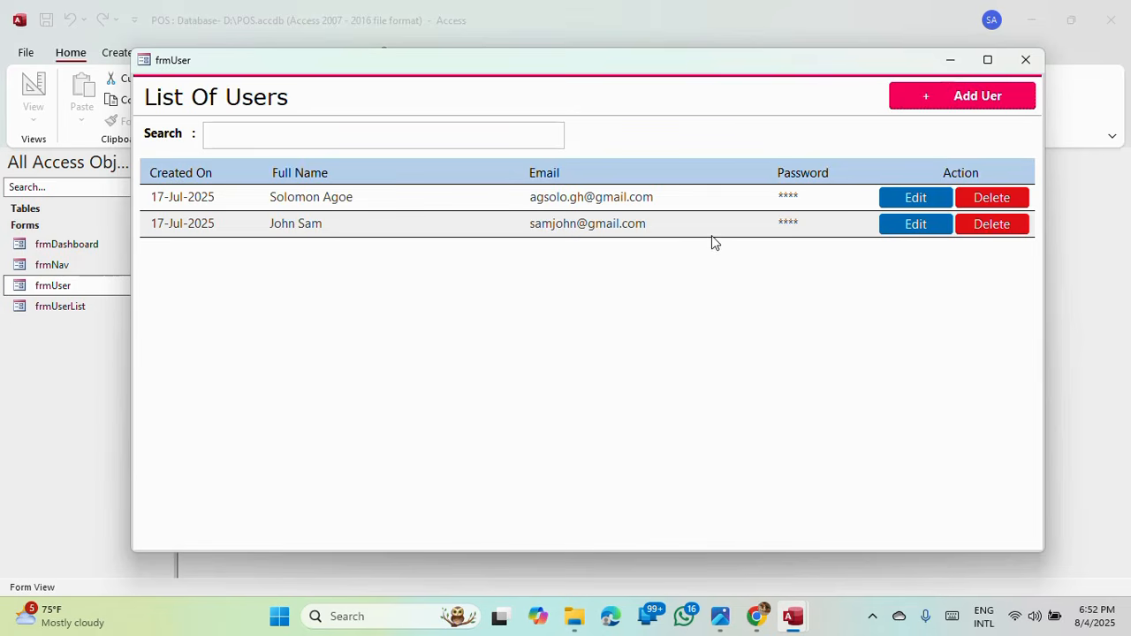
{"action": "left_click", "coordinate": [1026, 60]}
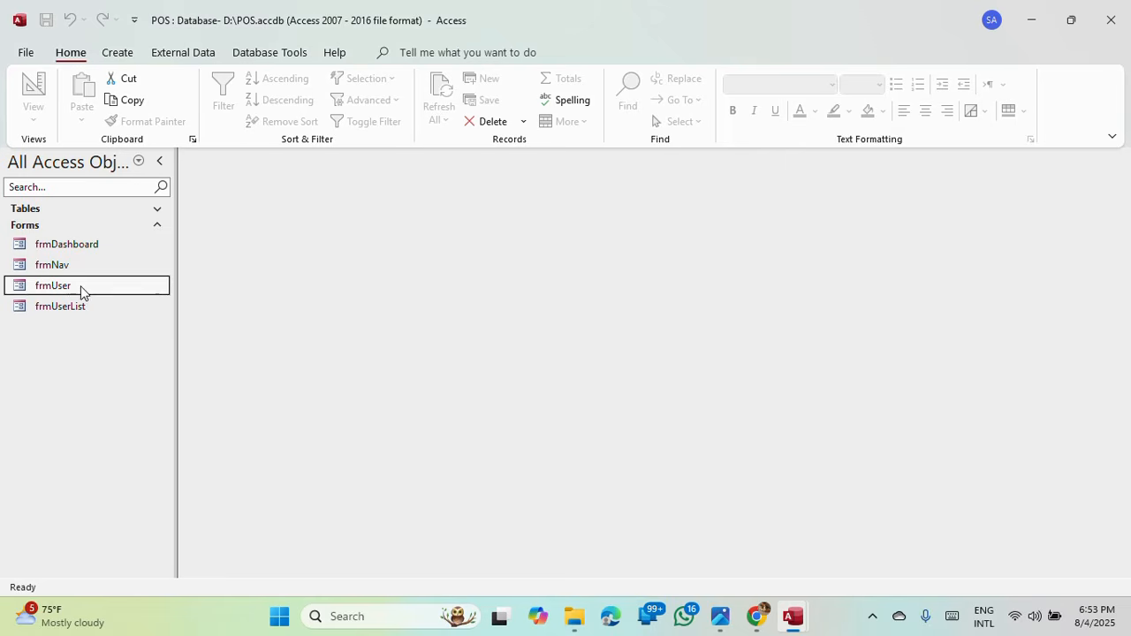
Step: Create a new blank form in Design View and narrow it to 4" wide
{"action": "left_click", "coordinate": [138, 54]}
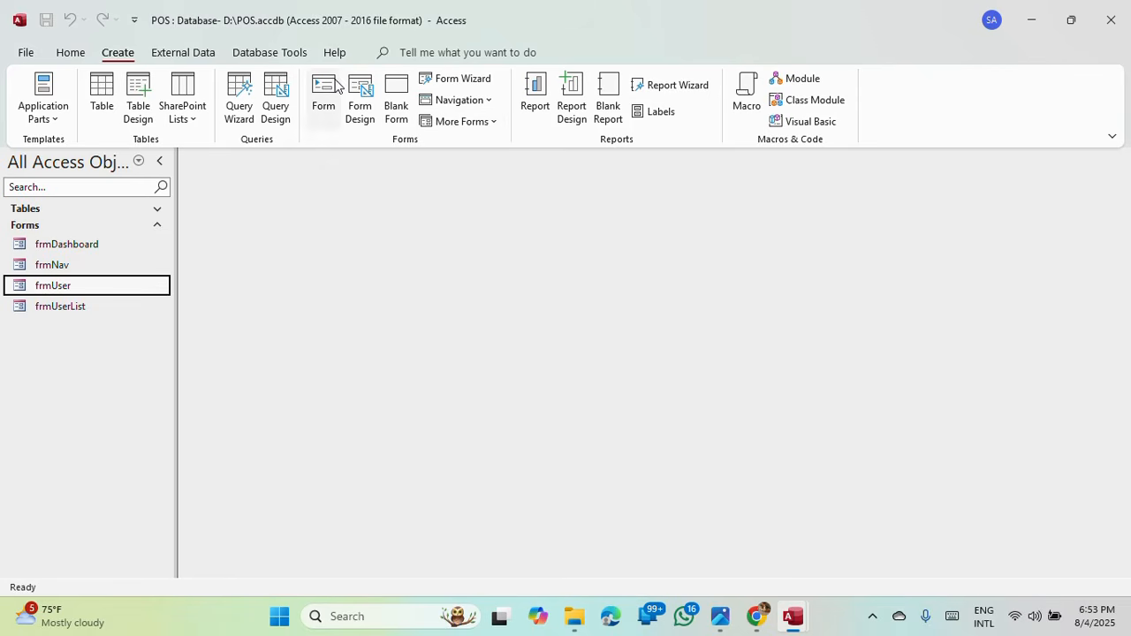
{"action": "left_click", "coordinate": [360, 96]}
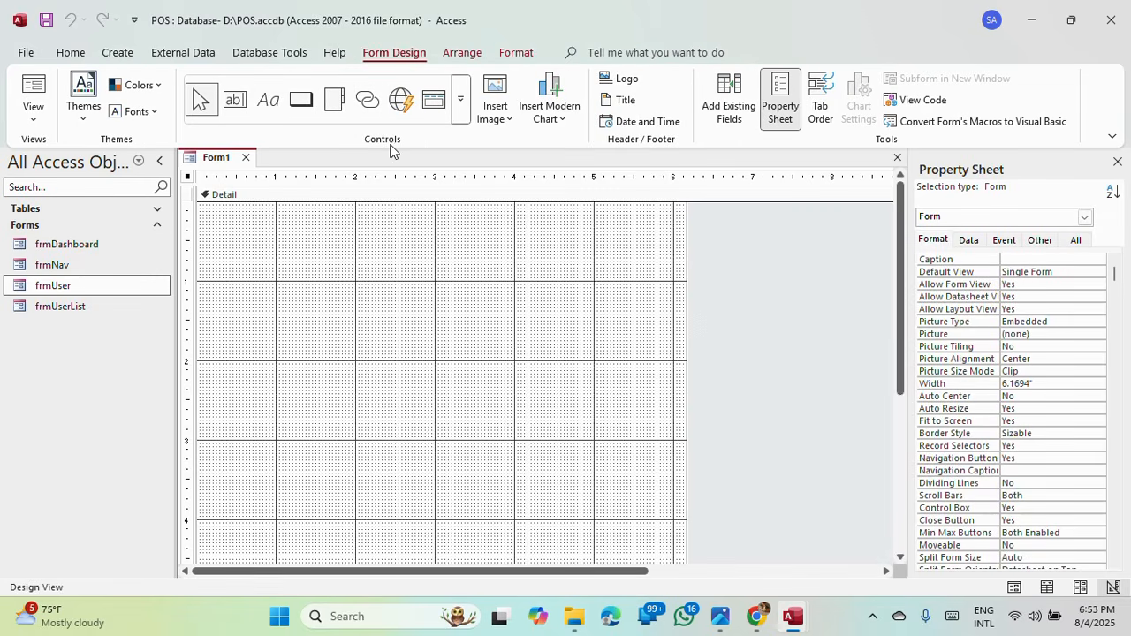
{"action": "left_click_drag", "start_coordinate": [685, 250], "coordinate": [513, 228]}
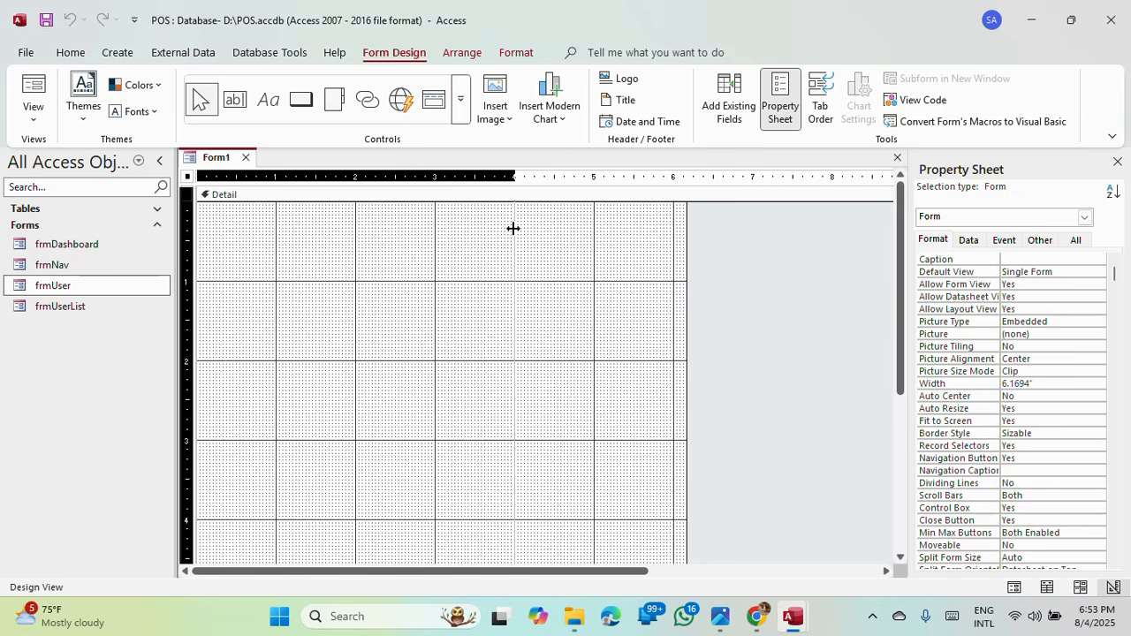
{"action": "scroll", "coordinate": [618, 261], "scroll_direction": "down", "scroll_amount": 3}
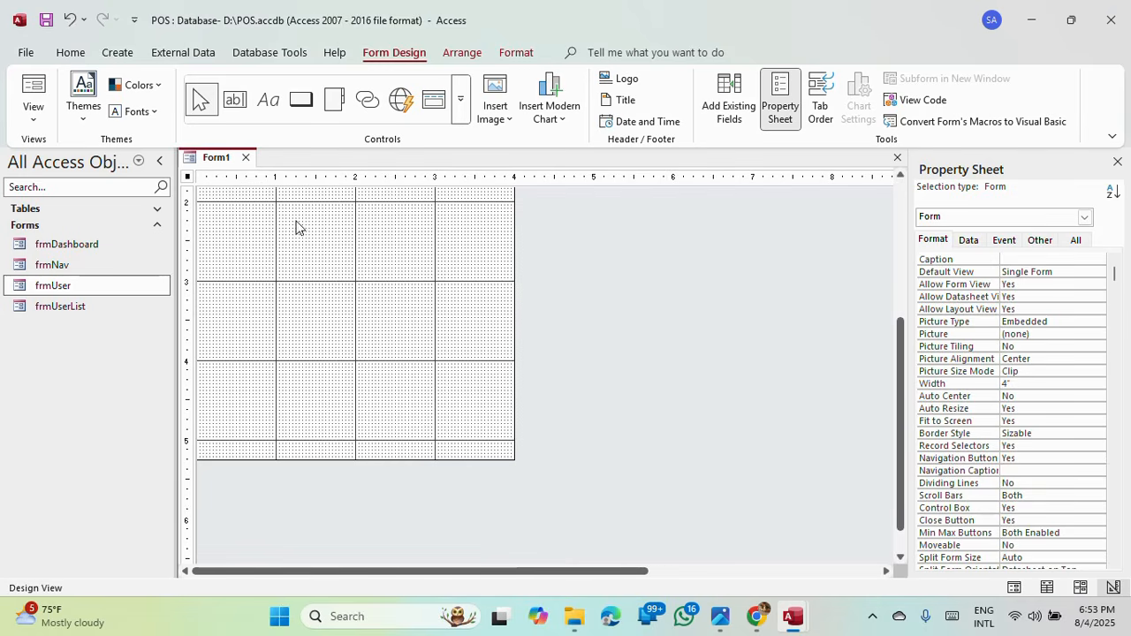
{"action": "scroll", "coordinate": [256, 223], "scroll_direction": "up", "scroll_amount": 3}
Step: Save the new form as frmAddUser
{"action": "right_click", "coordinate": [219, 165]}
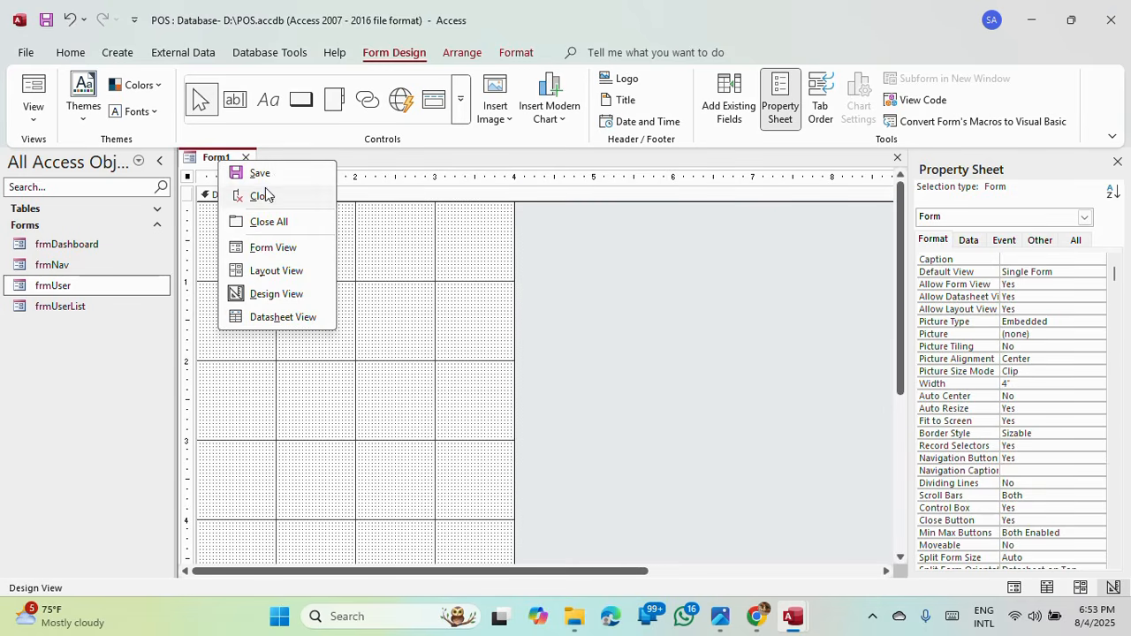
{"action": "left_click", "coordinate": [275, 176]}
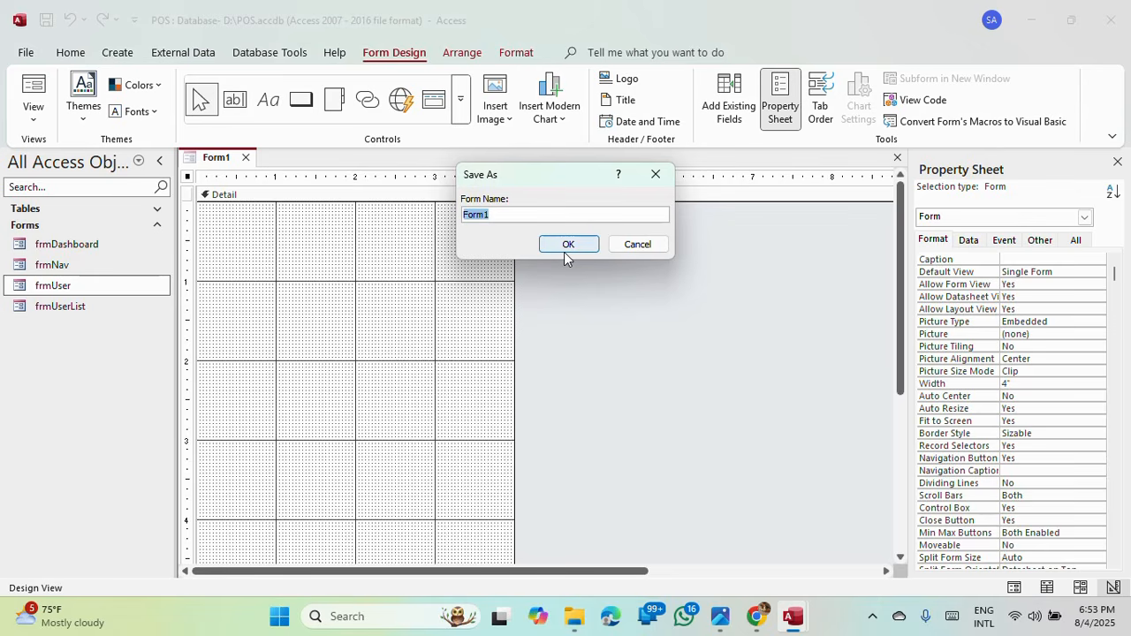
{"action": "type", "text": "frmAddUser"}
{"action": "left_click", "coordinate": [589, 243]}
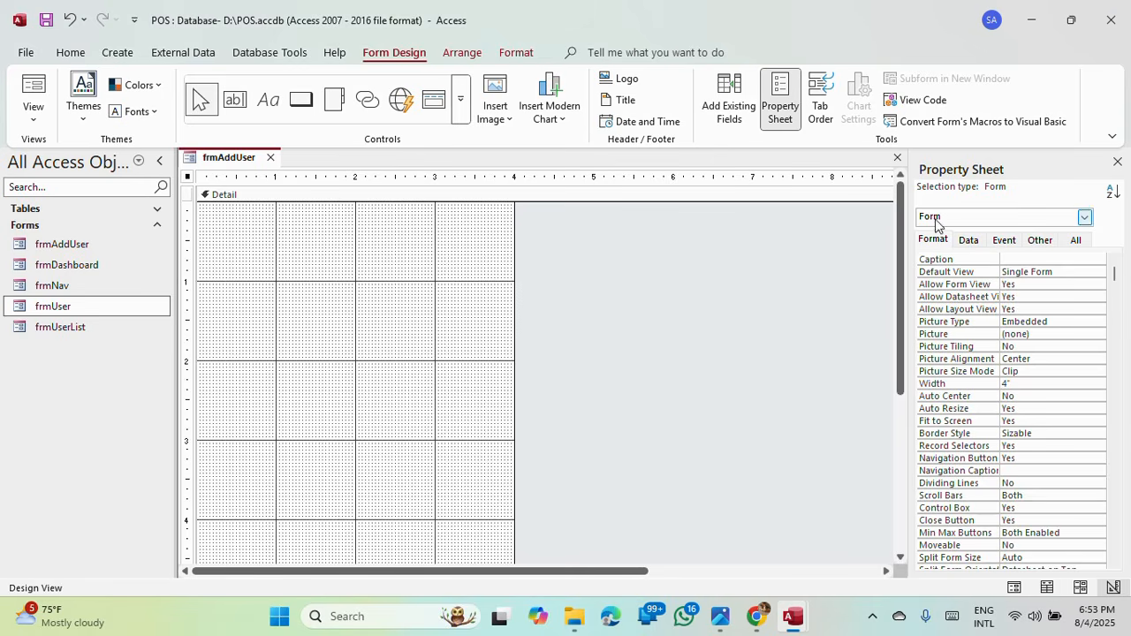
Step: Set the form's Border Style to Thin and its Auto Center property to Yes
{"action": "left_click", "coordinate": [1043, 433]}
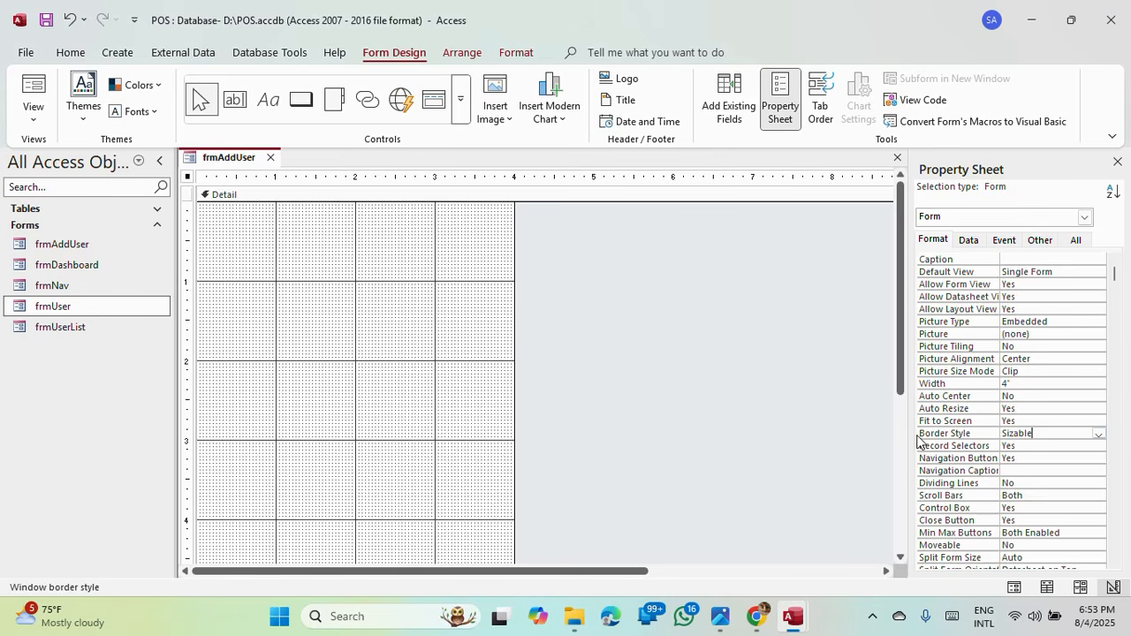
{"action": "left_click", "coordinate": [1099, 433]}
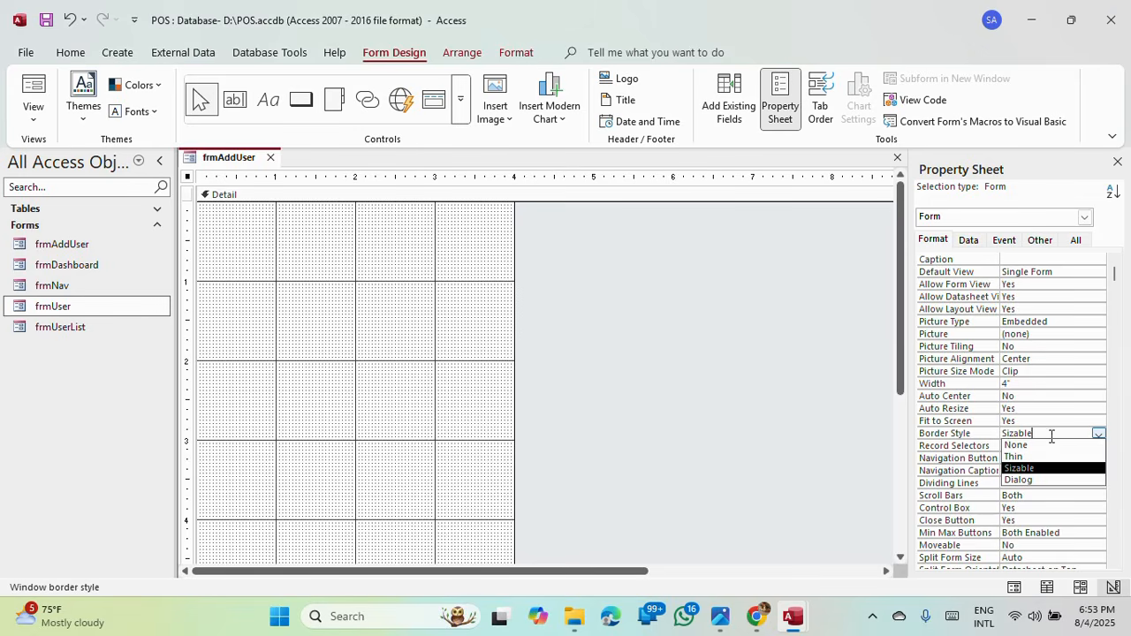
{"action": "left_click", "coordinate": [1030, 457]}
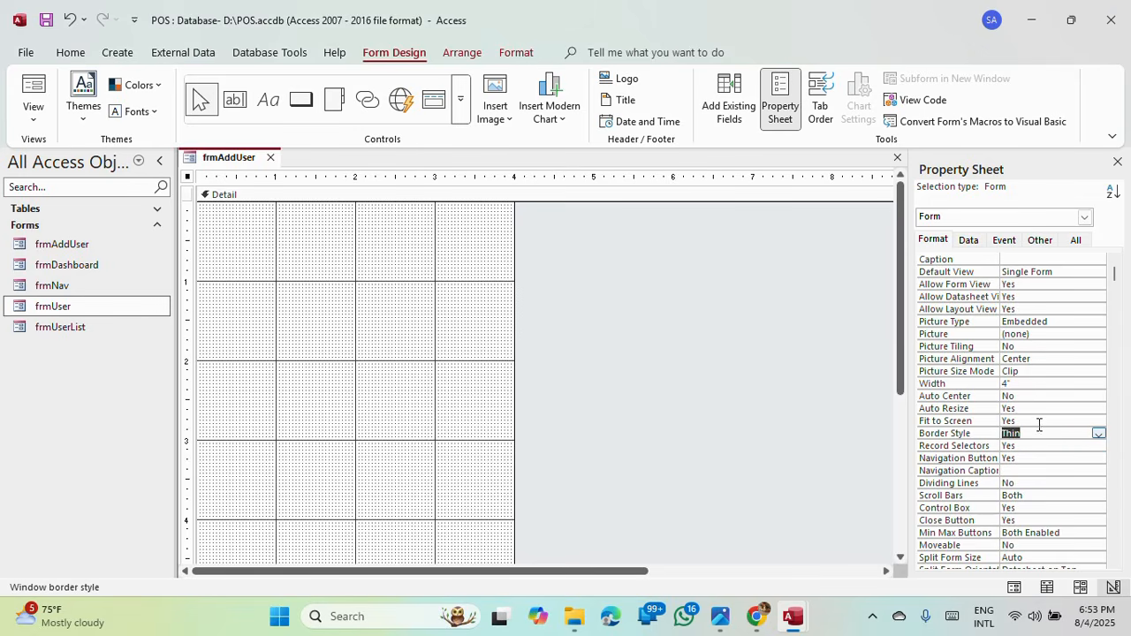
{"action": "left_click", "coordinate": [1030, 398]}
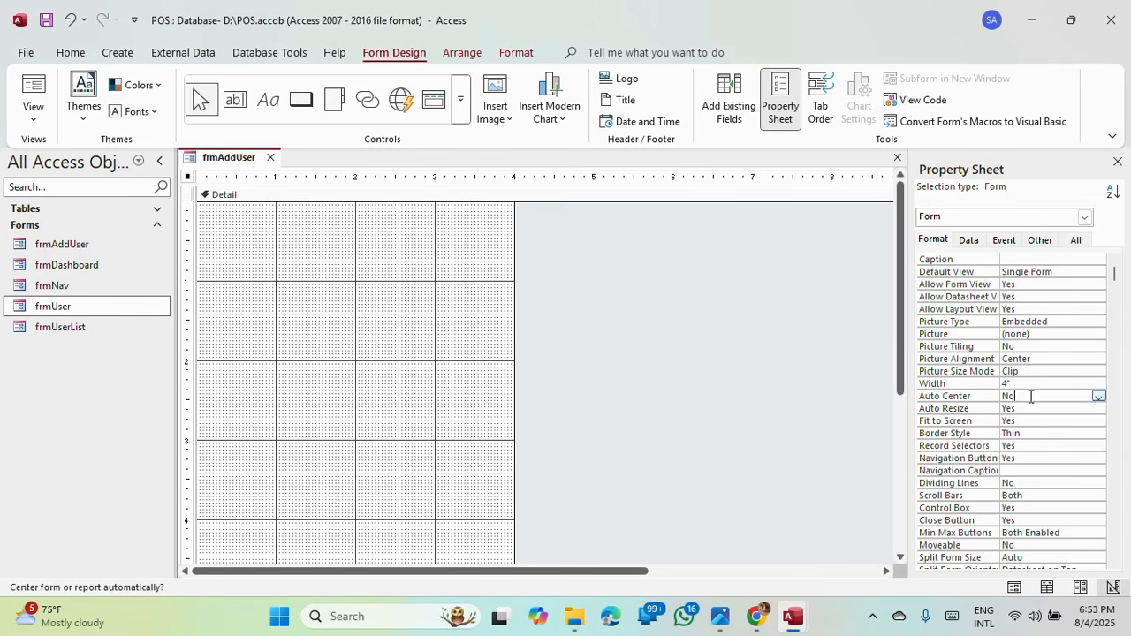
{"action": "left_click", "coordinate": [1097, 397]}
{"action": "left_click", "coordinate": [1025, 409]}
Step: Set the form's Record Selectors and Navigation Buttons properties to No
{"action": "left_click", "coordinate": [1020, 447]}
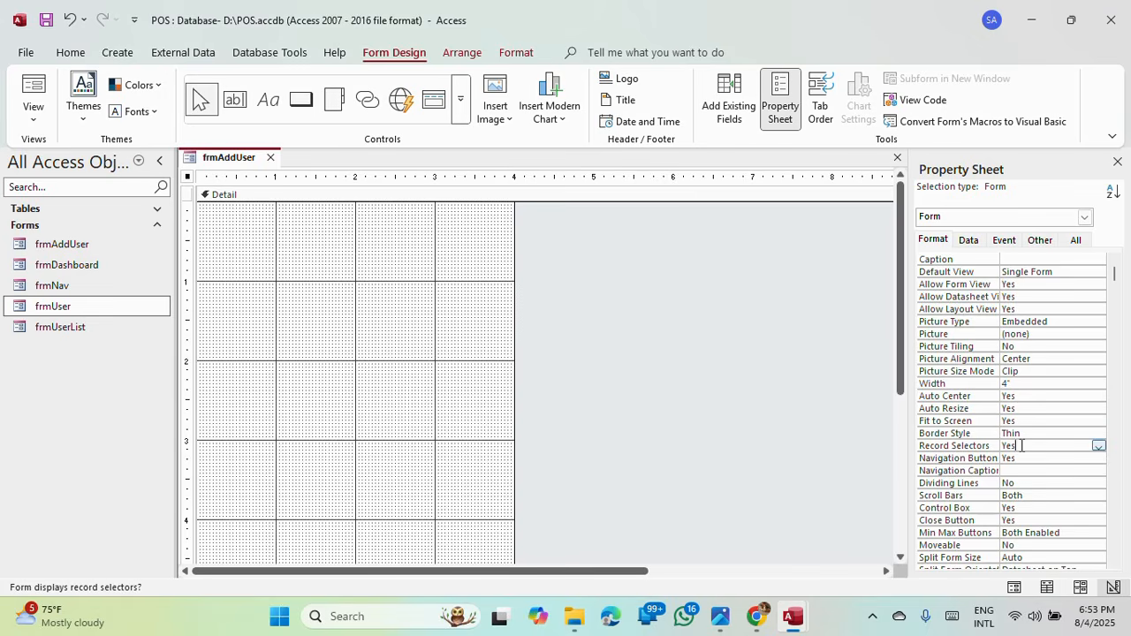
{"action": "left_click", "coordinate": [1097, 447]}
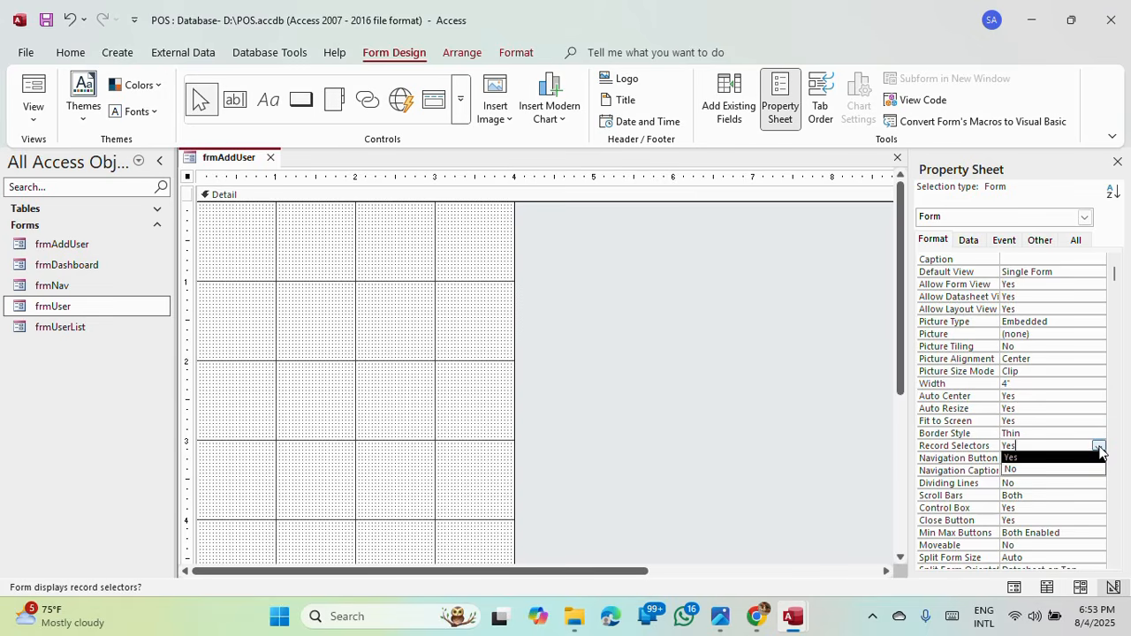
{"action": "left_click", "coordinate": [1037, 470]}
{"action": "left_click", "coordinate": [1021, 458]}
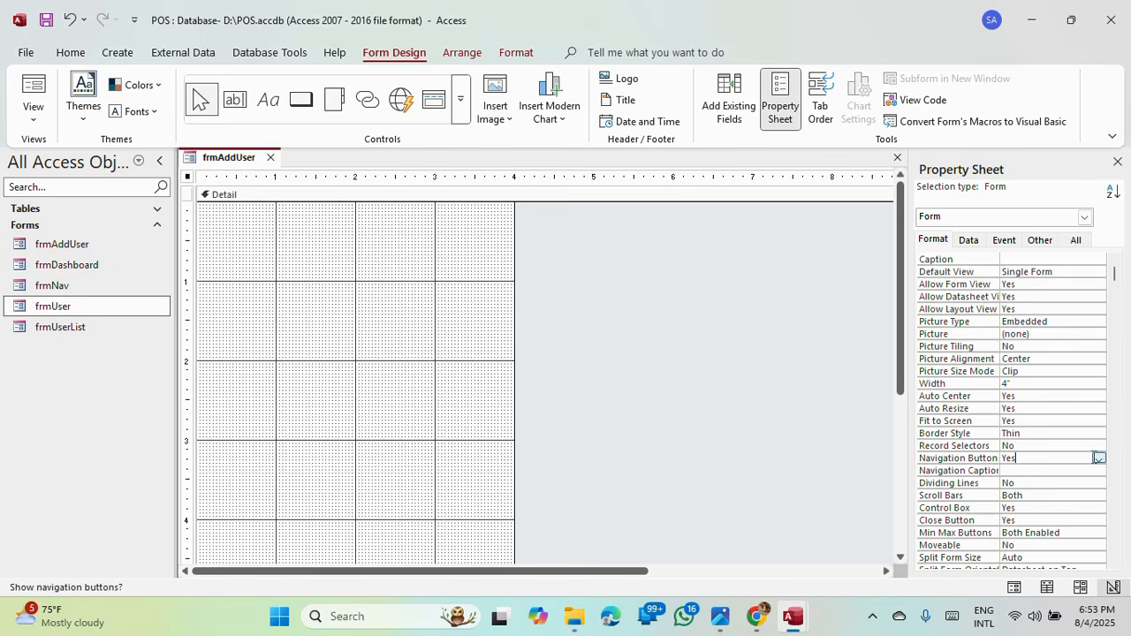
{"action": "left_click", "coordinate": [1097, 459]}
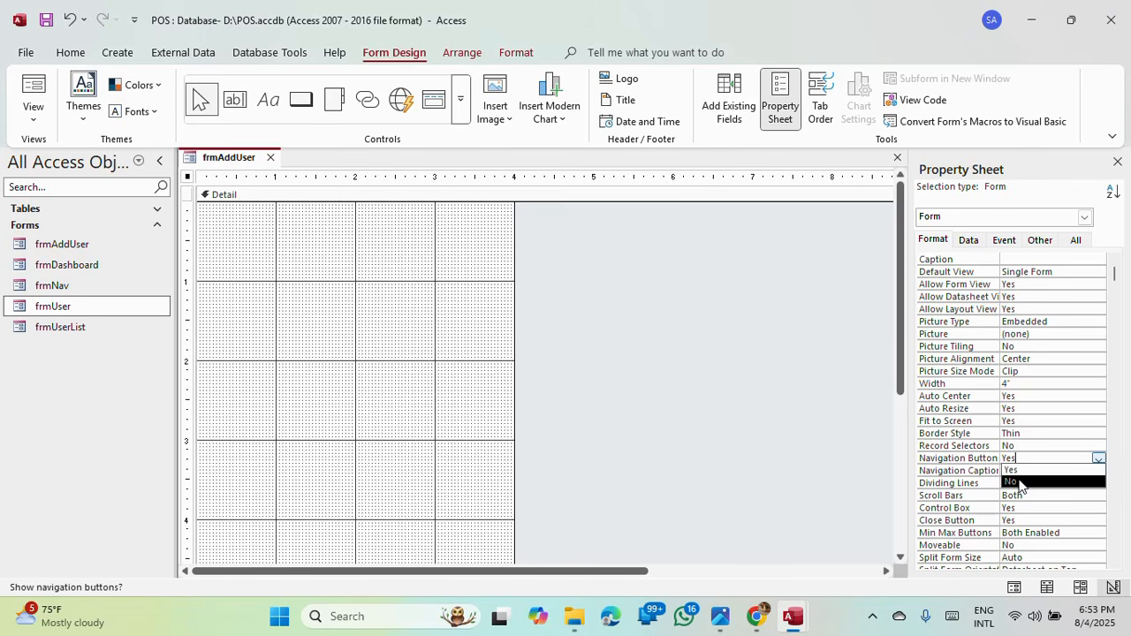
{"action": "left_click", "coordinate": [1020, 482]}
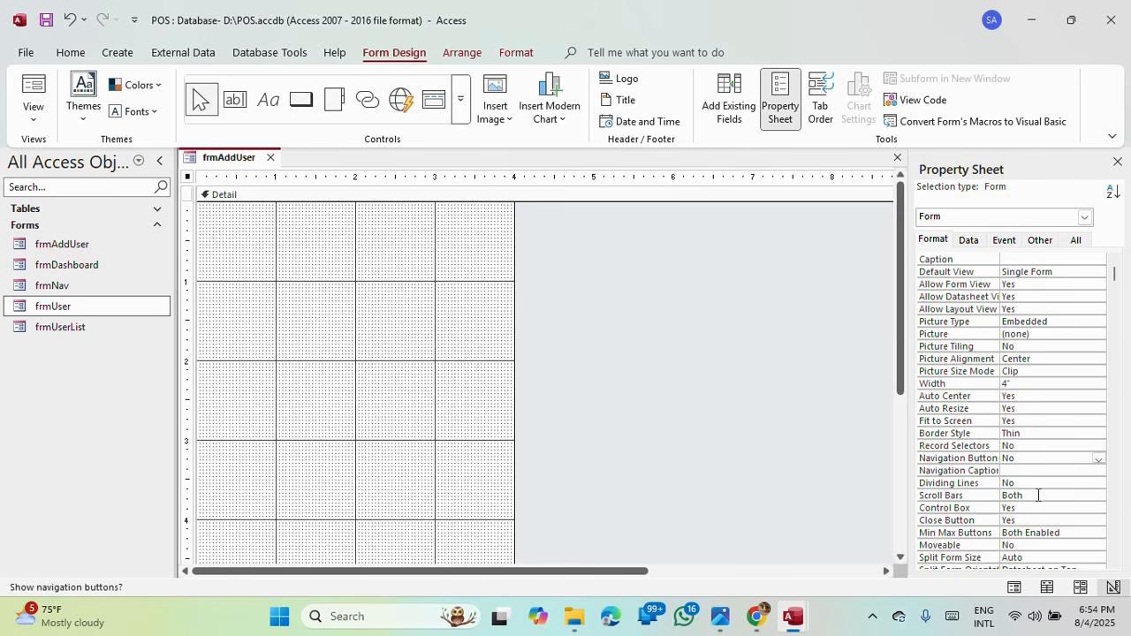
Step: Preview frmAddUser in Form View and return to Design View
{"action": "left_click", "coordinate": [33, 92]}
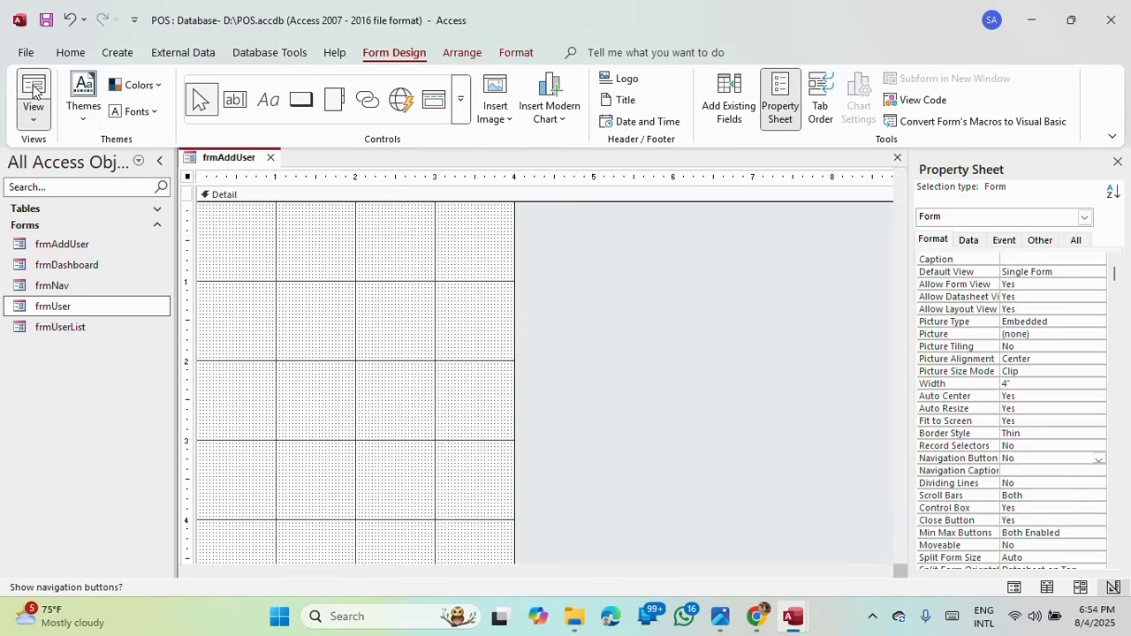
{"action": "right_click", "coordinate": [227, 163]}
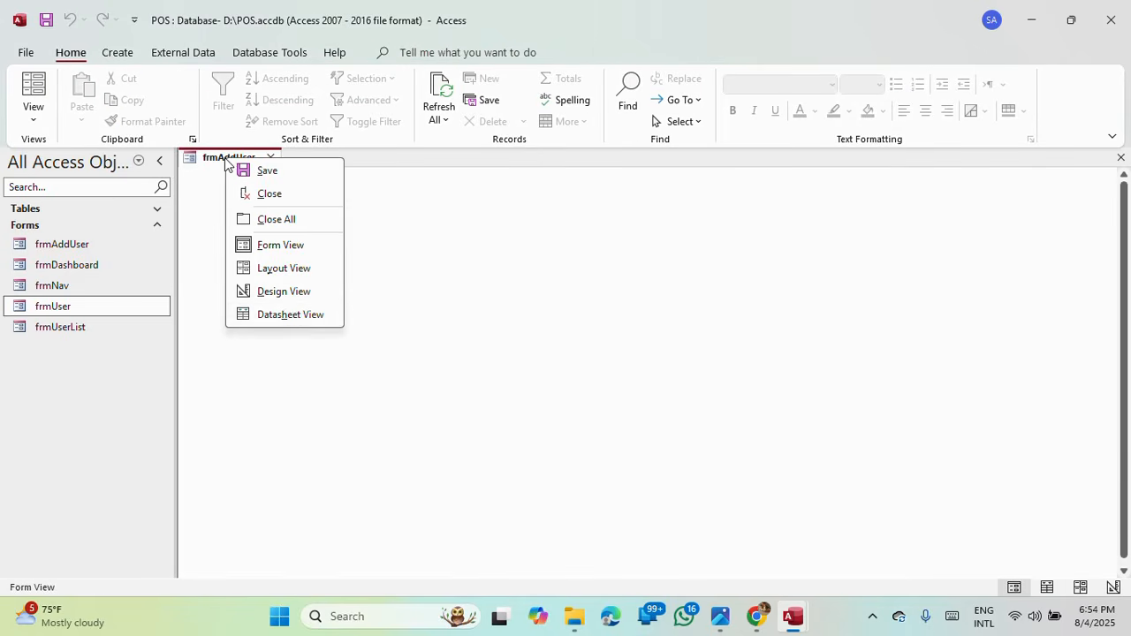
{"action": "left_click", "coordinate": [284, 291]}
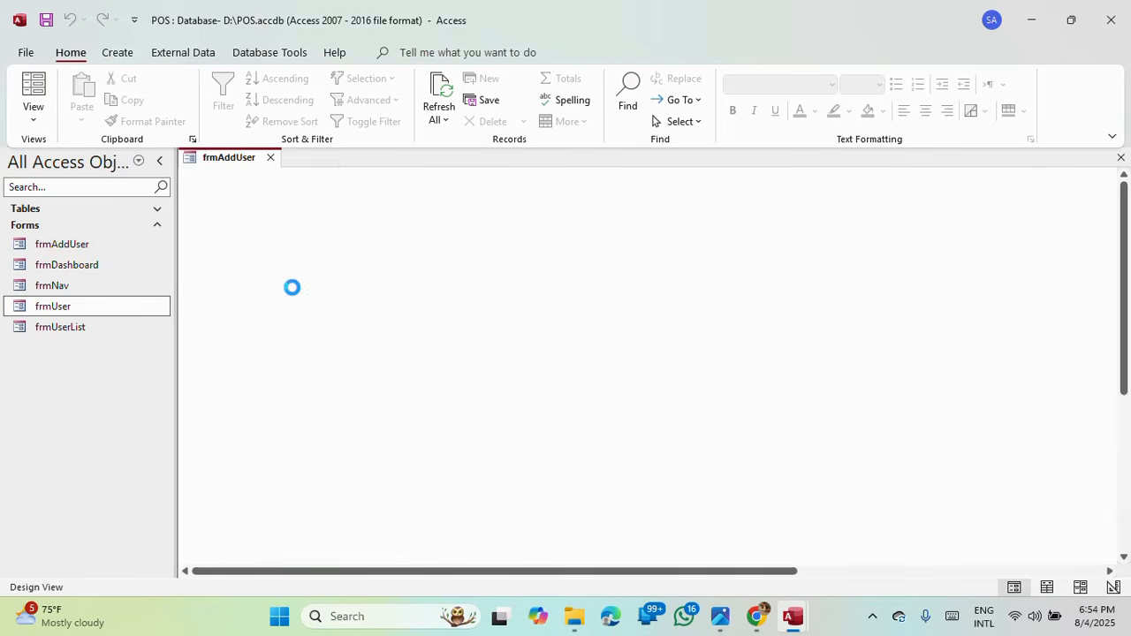
Step: Set the form's Pop Up and Modal properties to Yes
{"action": "left_click", "coordinate": [1040, 241]}
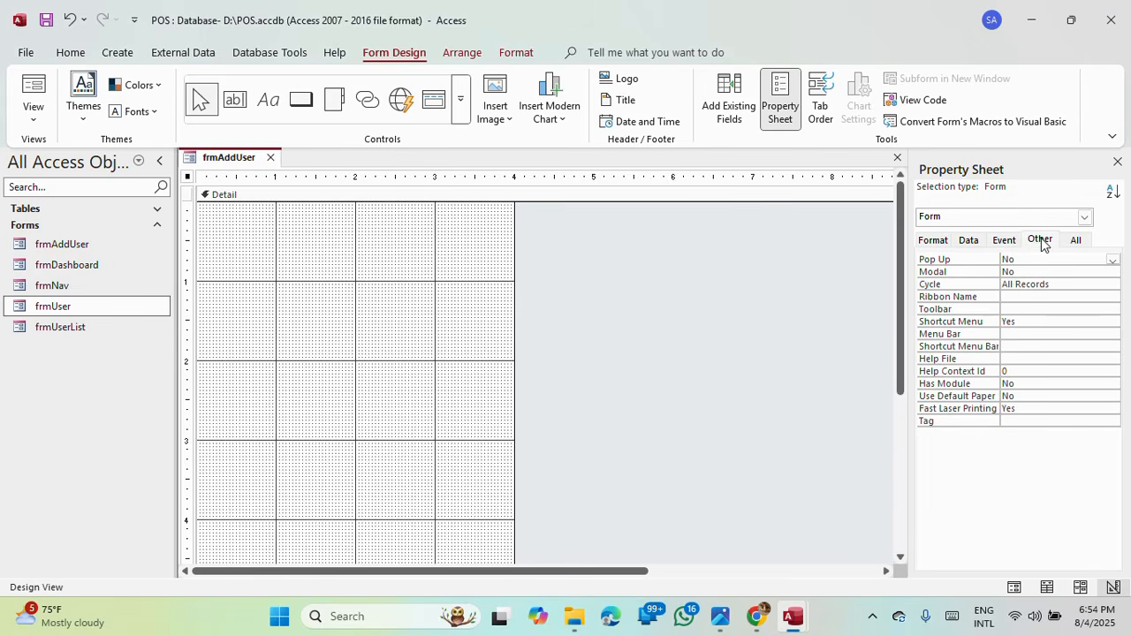
{"action": "left_click", "coordinate": [1033, 258]}
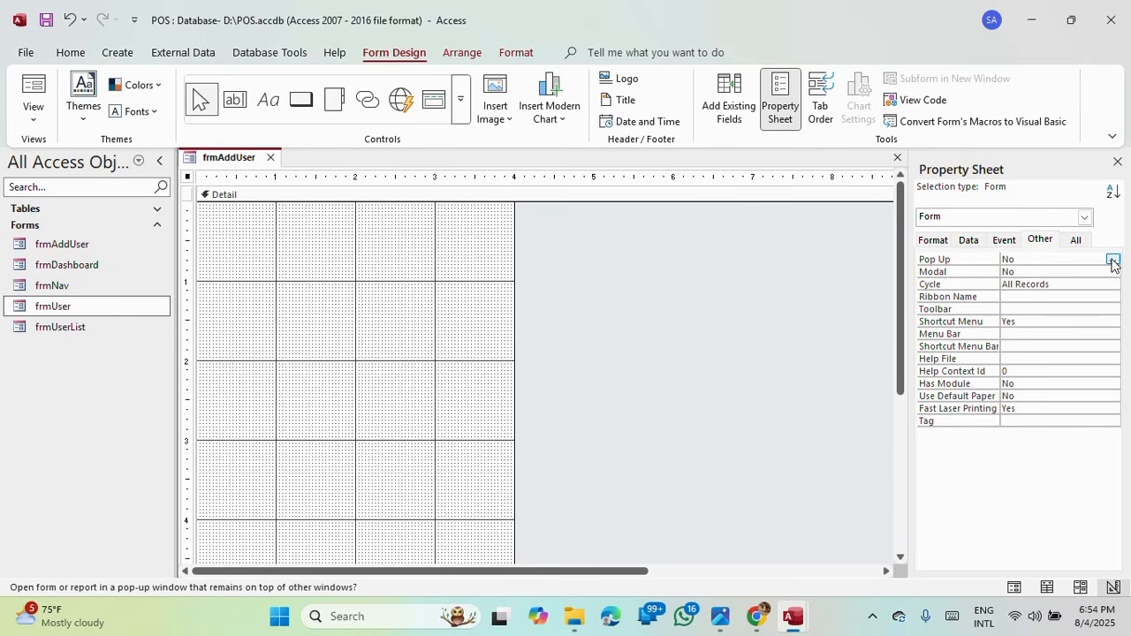
{"action": "left_click", "coordinate": [1113, 259]}
{"action": "left_click", "coordinate": [1027, 272]}
{"action": "left_click", "coordinate": [1031, 271]}
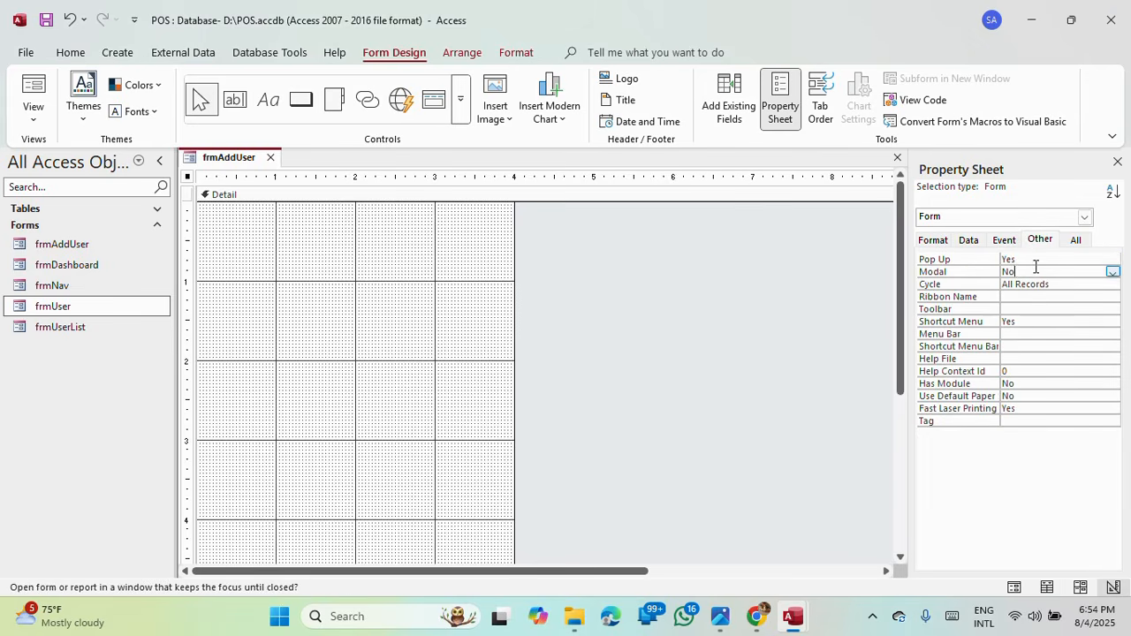
{"action": "left_click", "coordinate": [1112, 272]}
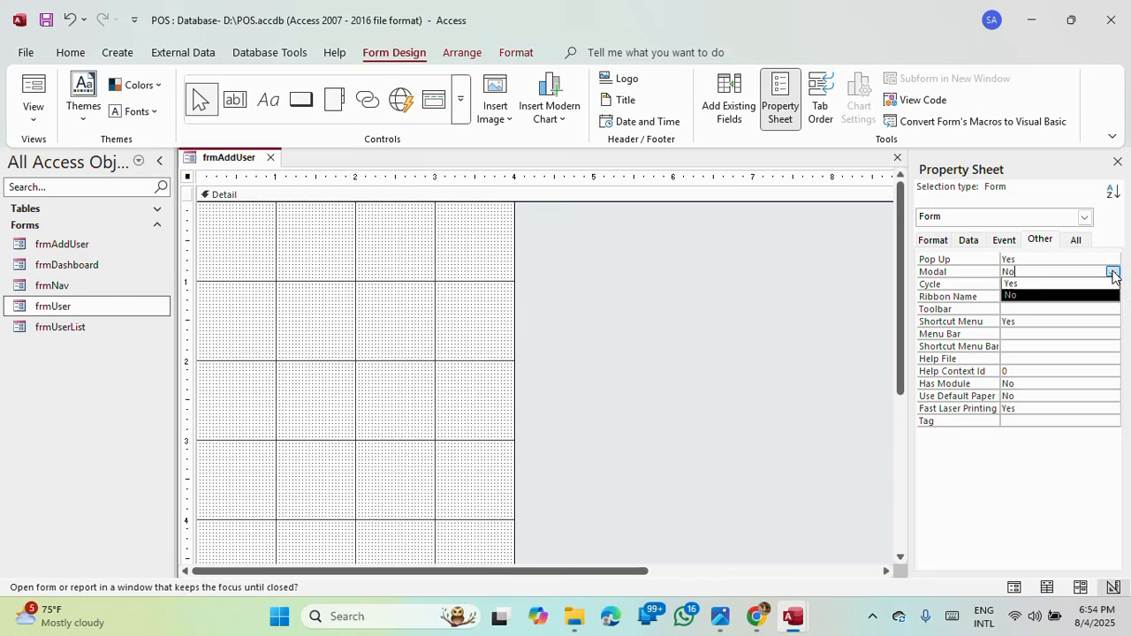
{"action": "left_click", "coordinate": [1025, 285]}
{"action": "left_click", "coordinate": [1060, 285]}
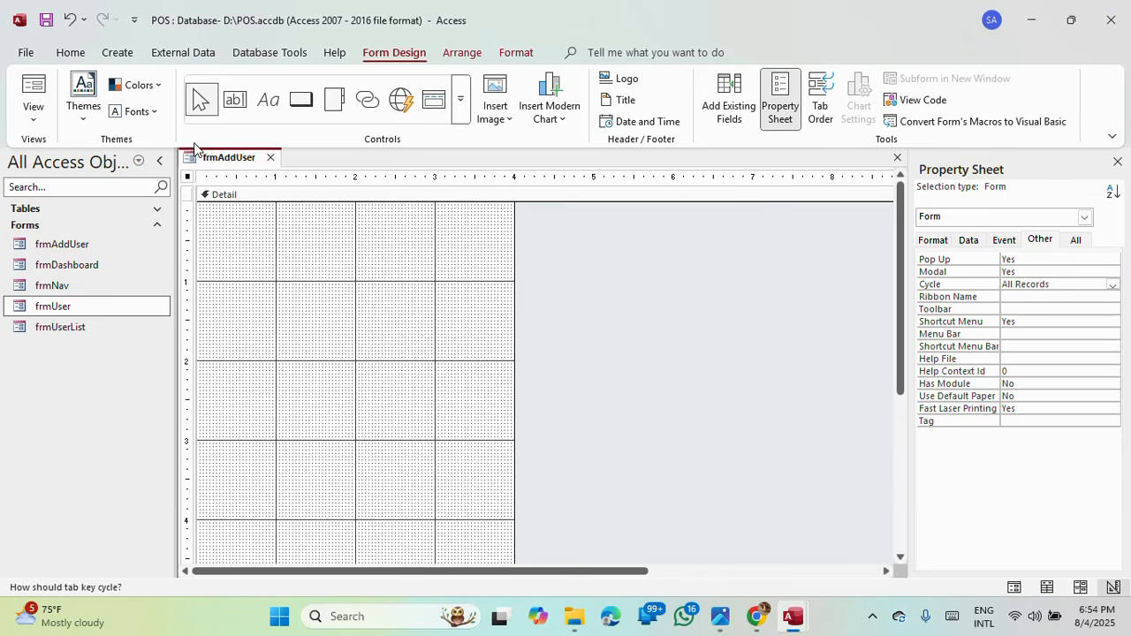
Step: Check frmAddUser as a pop-up window in Form View, reposition it, and switch back to Design View
{"action": "left_click", "coordinate": [38, 93]}
{"action": "left_click_drag", "start_coordinate": [383, 185], "coordinate": [533, 96]}
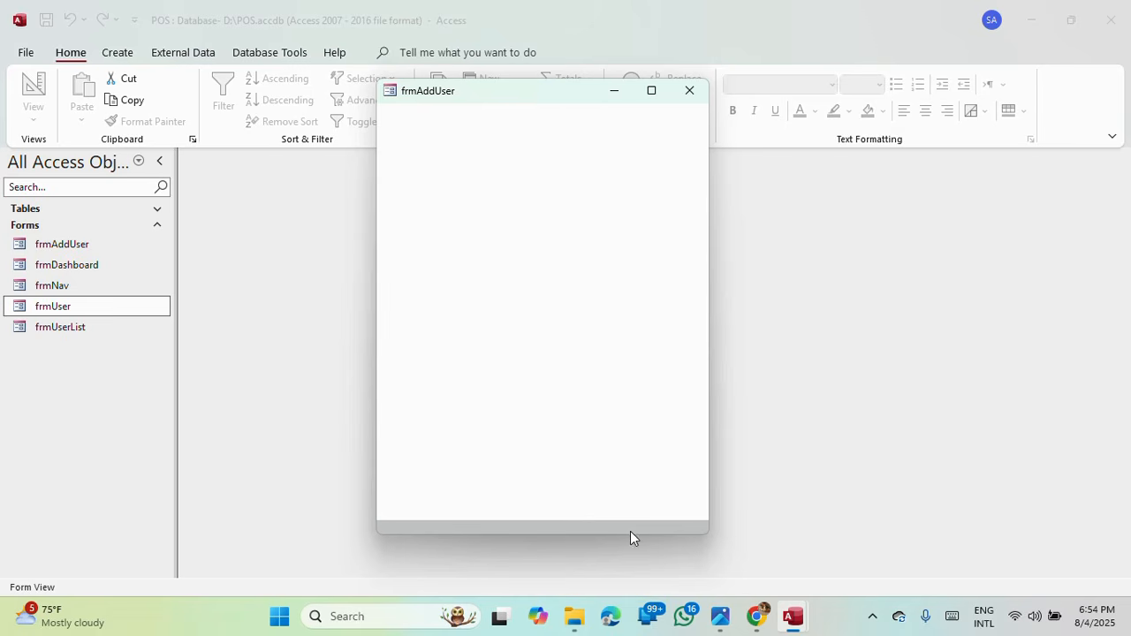
{"action": "right_click", "coordinate": [511, 92]}
{"action": "left_click", "coordinate": [560, 194]}
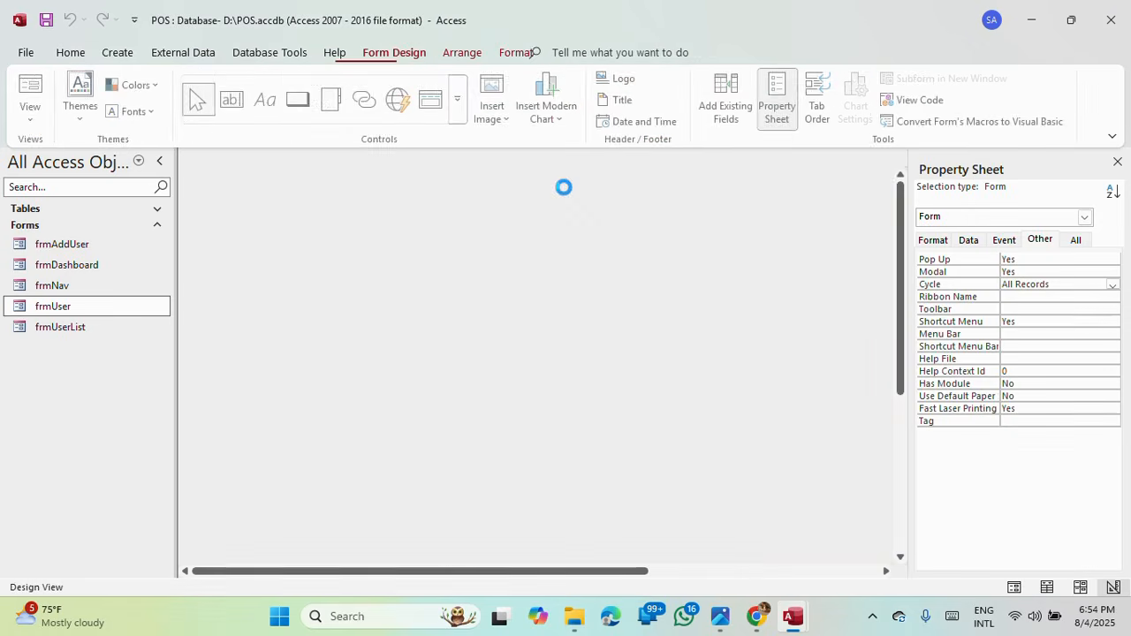
Step: Set the form's Scroll Bars property to Neither
{"action": "left_click", "coordinate": [933, 240]}
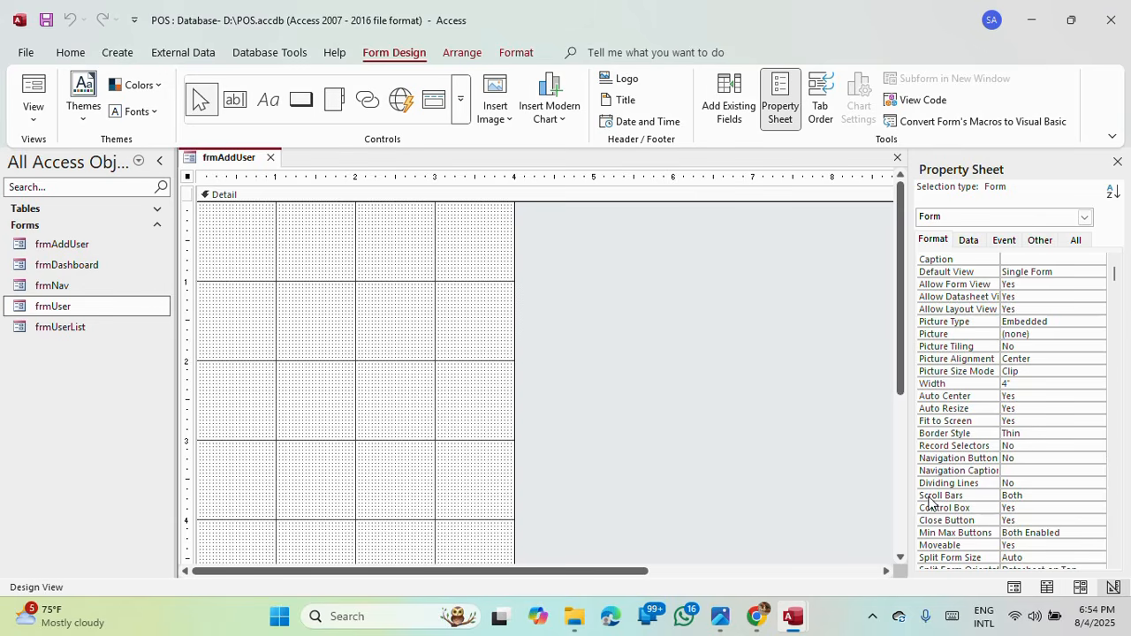
{"action": "left_click", "coordinate": [1033, 496]}
{"action": "left_click", "coordinate": [1099, 496]}
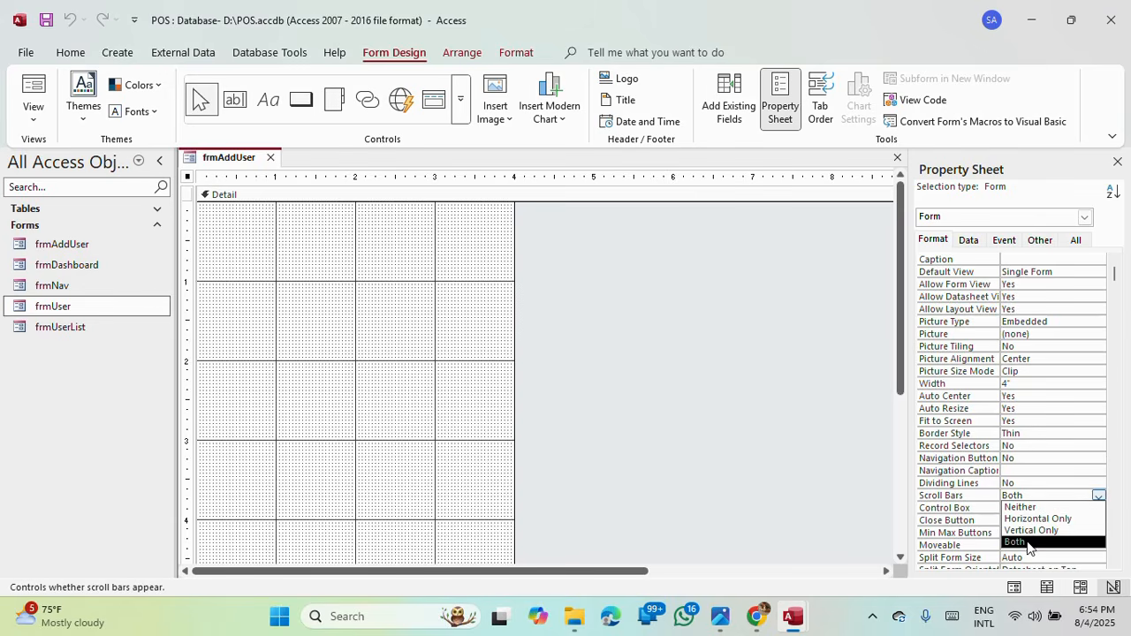
{"action": "left_click", "coordinate": [1025, 507]}
{"action": "left_click", "coordinate": [1030, 482]}
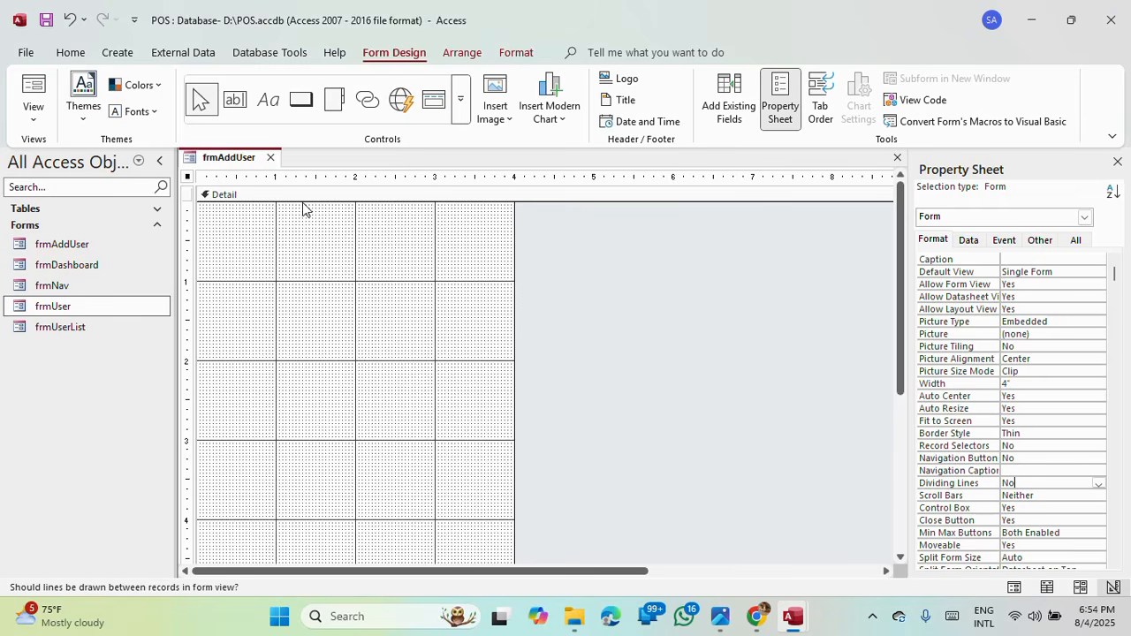
Step: Check the frmAddUser pop-up in Form View with the scroll bars removed, and return to Design View
{"action": "left_click", "coordinate": [33, 88]}
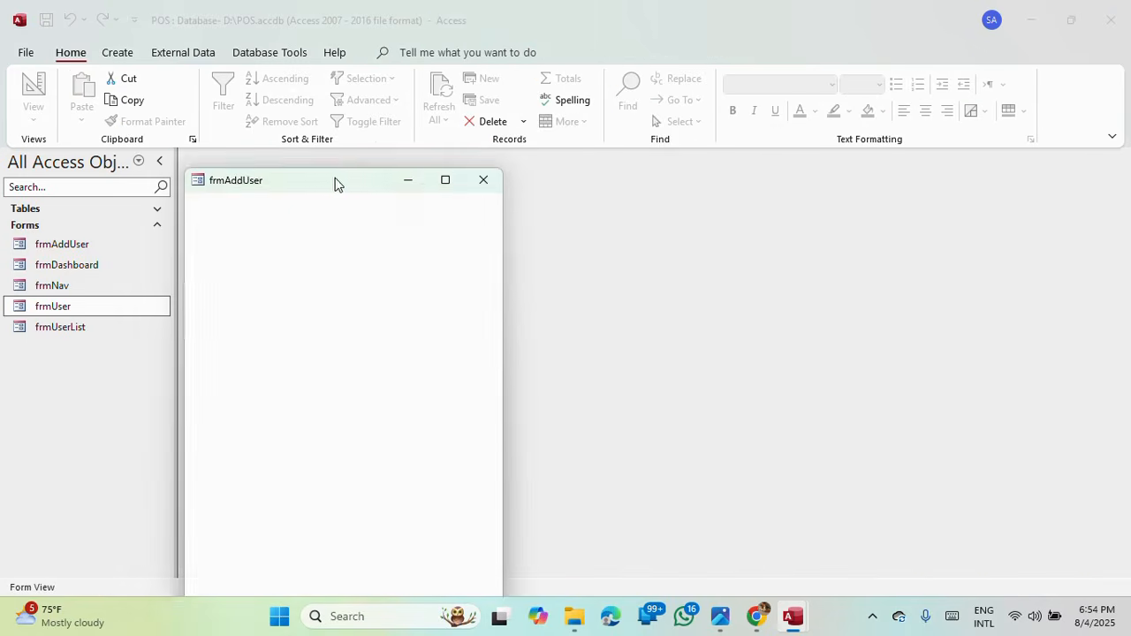
{"action": "left_click_drag", "start_coordinate": [335, 184], "coordinate": [525, 94]}
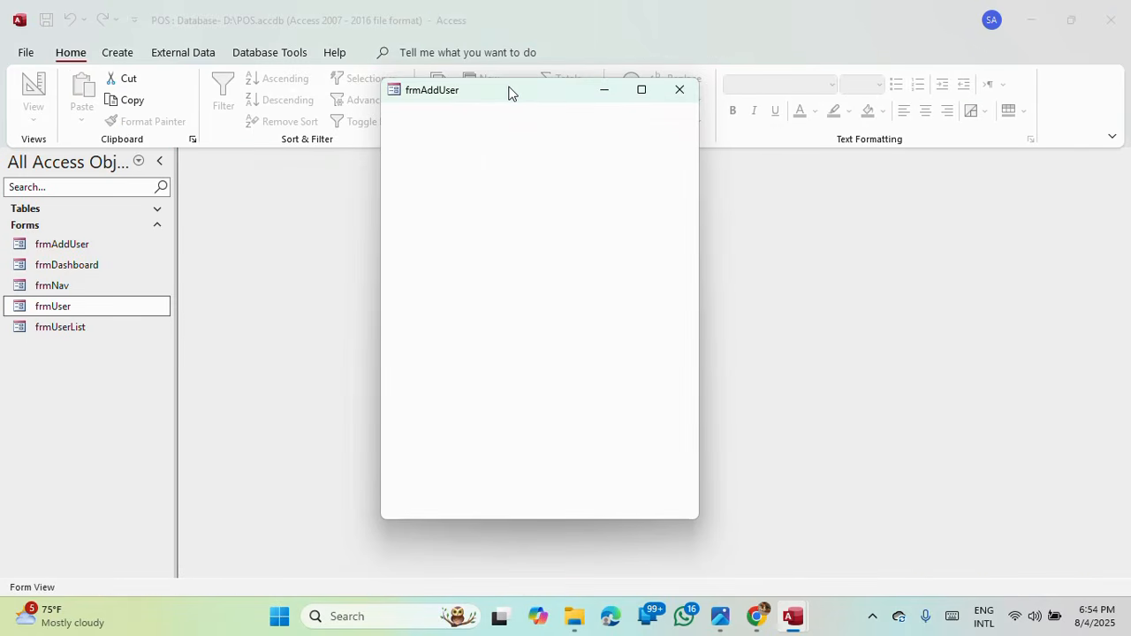
{"action": "right_click", "coordinate": [509, 92]}
{"action": "left_click", "coordinate": [576, 196]}
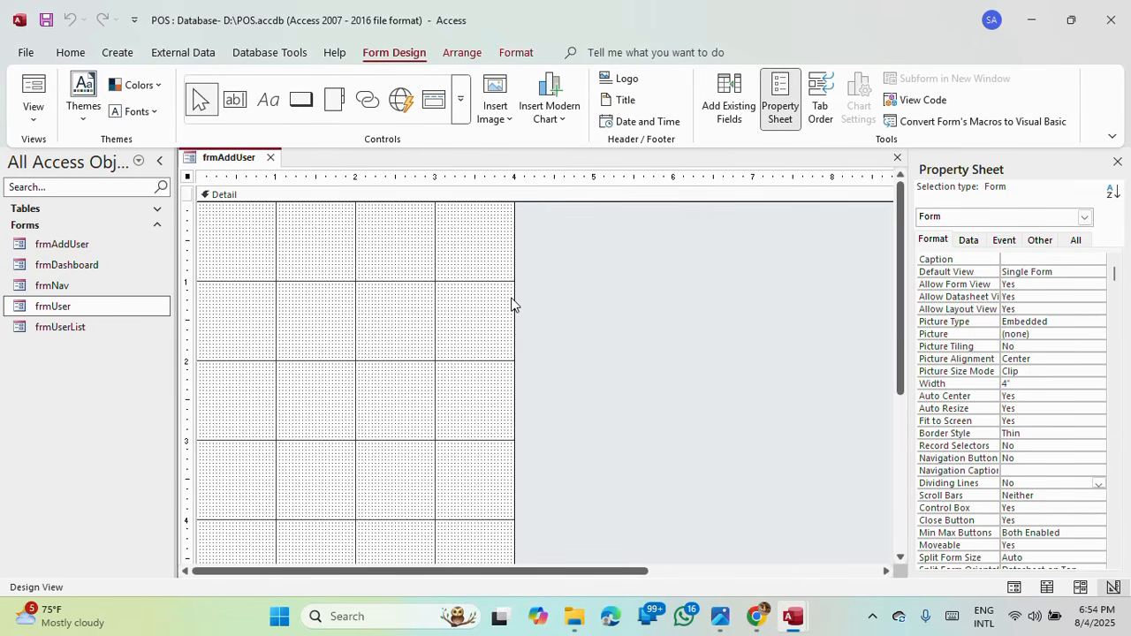
Step: Enlarge the form to about 4.375" wide and its Detail section to about 5.375" high
{"action": "left_click_drag", "start_coordinate": [513, 297], "coordinate": [544, 298]}
{"action": "scroll", "coordinate": [540, 298], "scroll_direction": "down", "scroll_amount": 3}
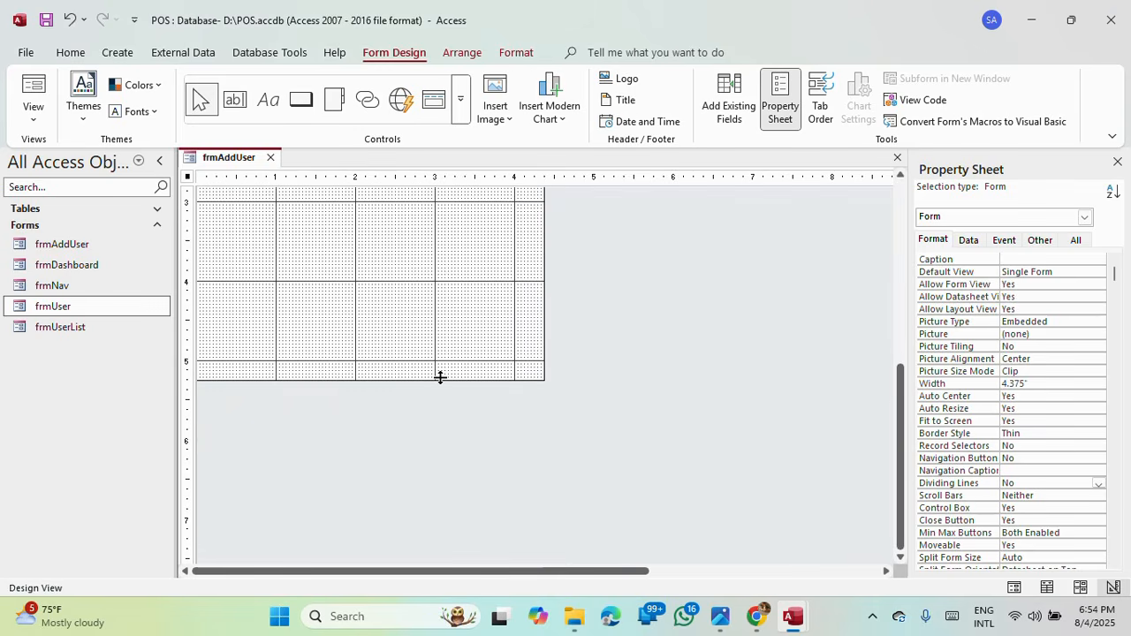
{"action": "left_click_drag", "start_coordinate": [439, 384], "coordinate": [439, 390]}
Step: Check the enlarged pop-up's size in Form View and switch back to Design View
{"action": "left_click", "coordinate": [34, 94]}
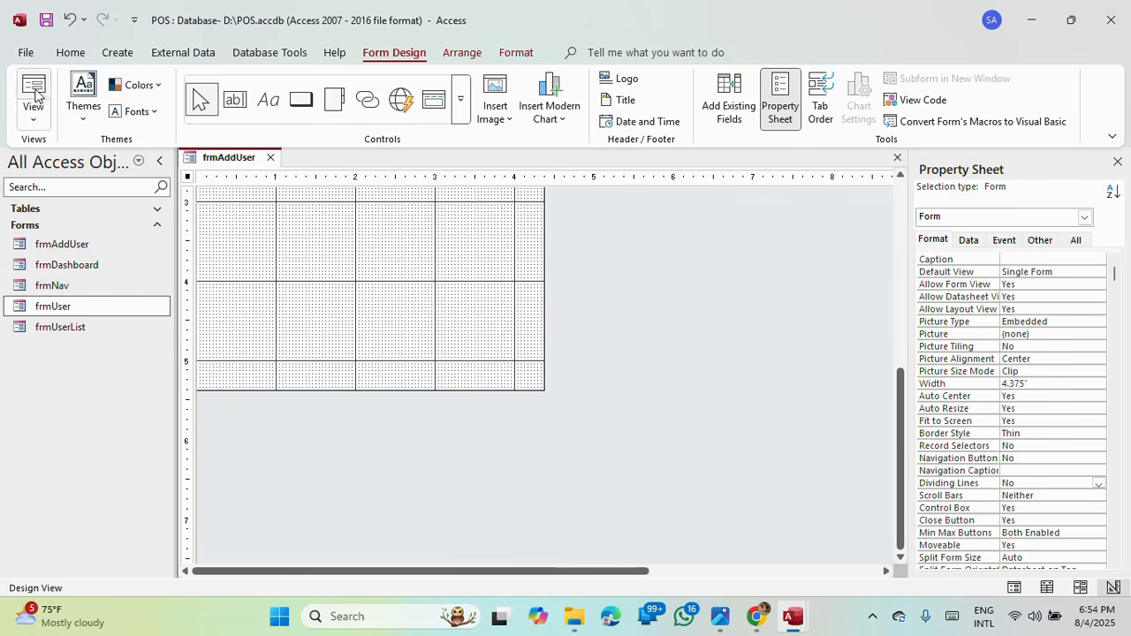
{"action": "left_click_drag", "start_coordinate": [331, 177], "coordinate": [510, 75]}
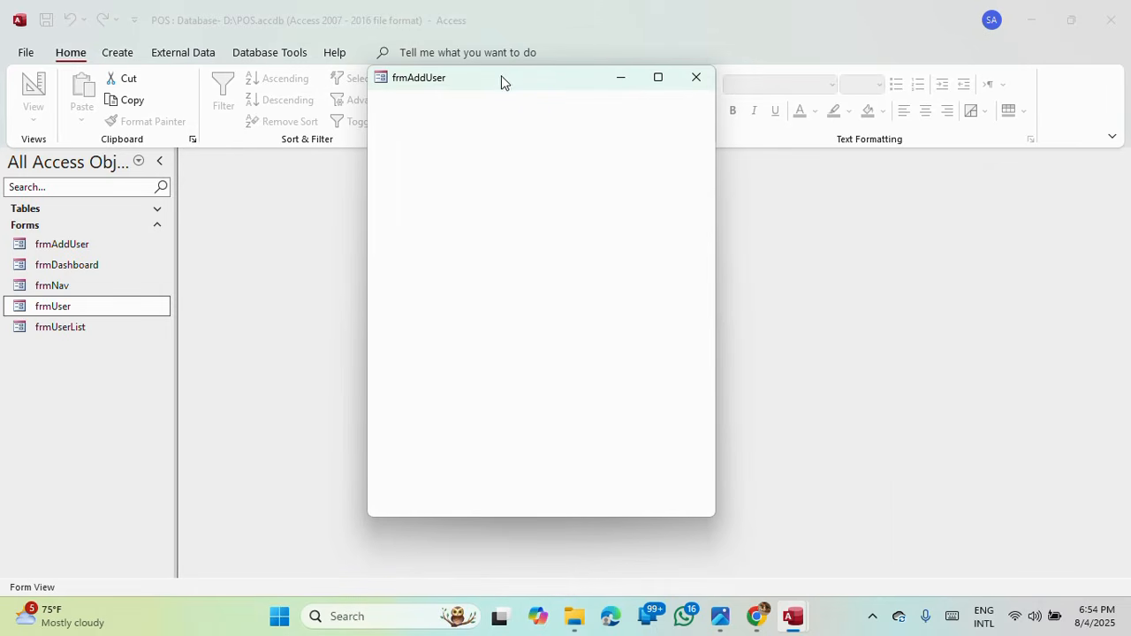
{"action": "right_click", "coordinate": [501, 75]}
{"action": "left_click", "coordinate": [573, 182]}
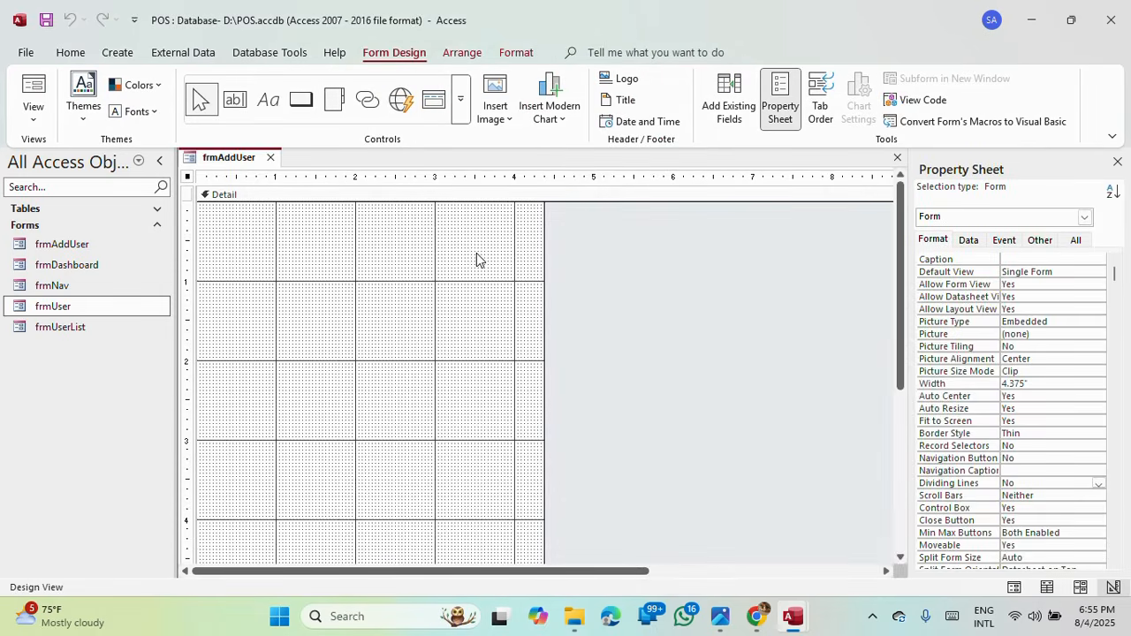
Step: Add the Form Header/Footer sections and increase the header's height to about 0.42"
{"action": "right_click", "coordinate": [362, 196]}
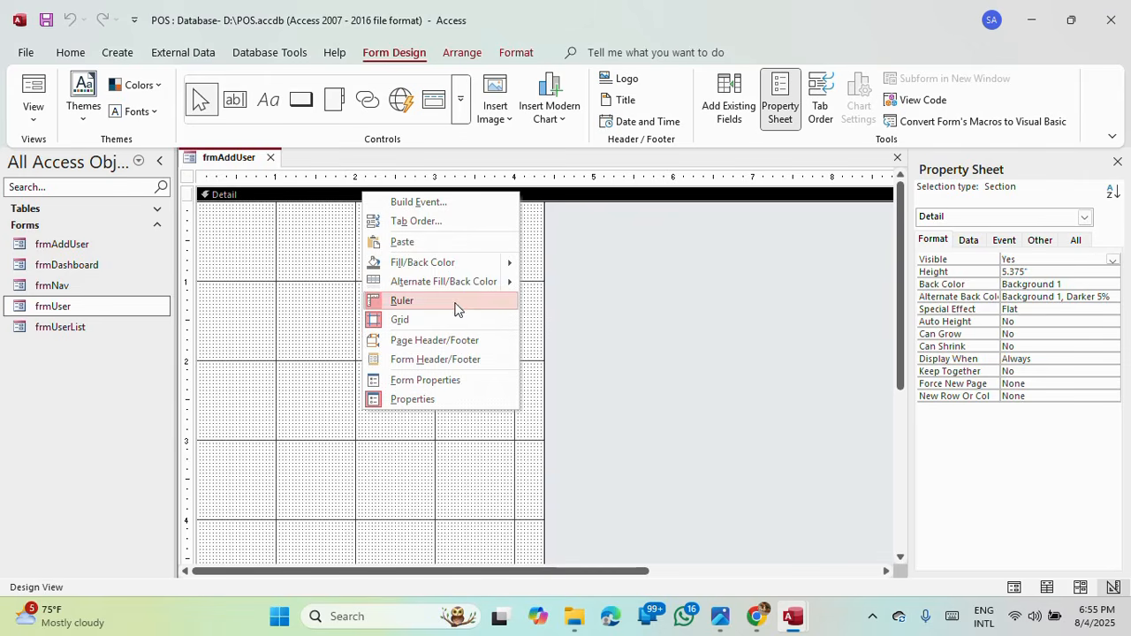
{"action": "left_click", "coordinate": [437, 360]}
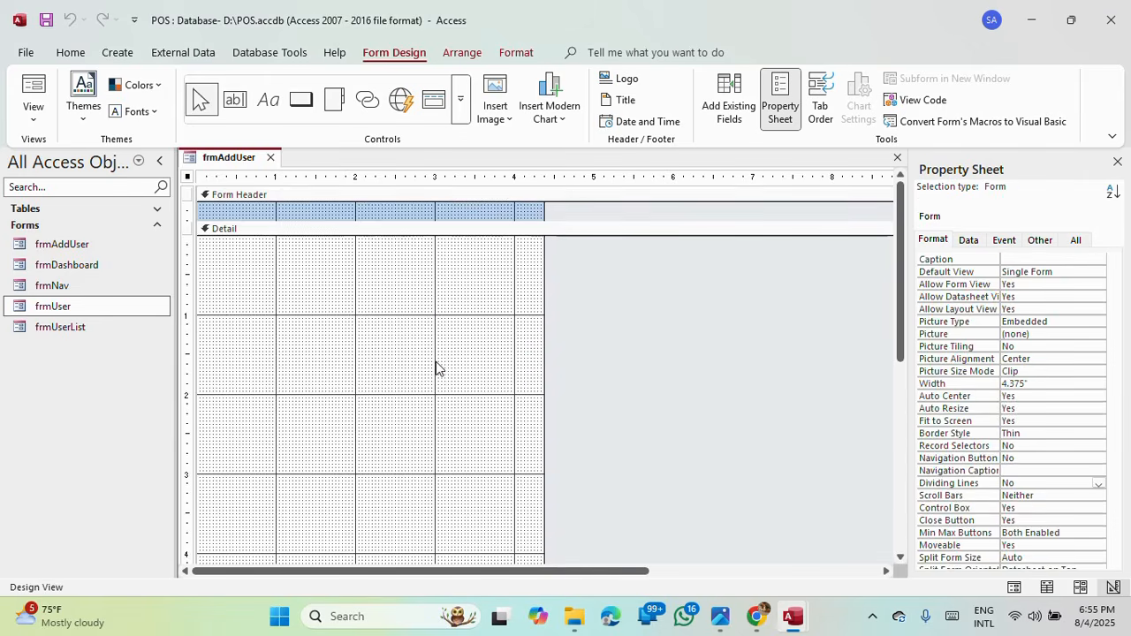
{"action": "left_click", "coordinate": [303, 229]}
{"action": "left_click_drag", "start_coordinate": [304, 223], "coordinate": [309, 236]}
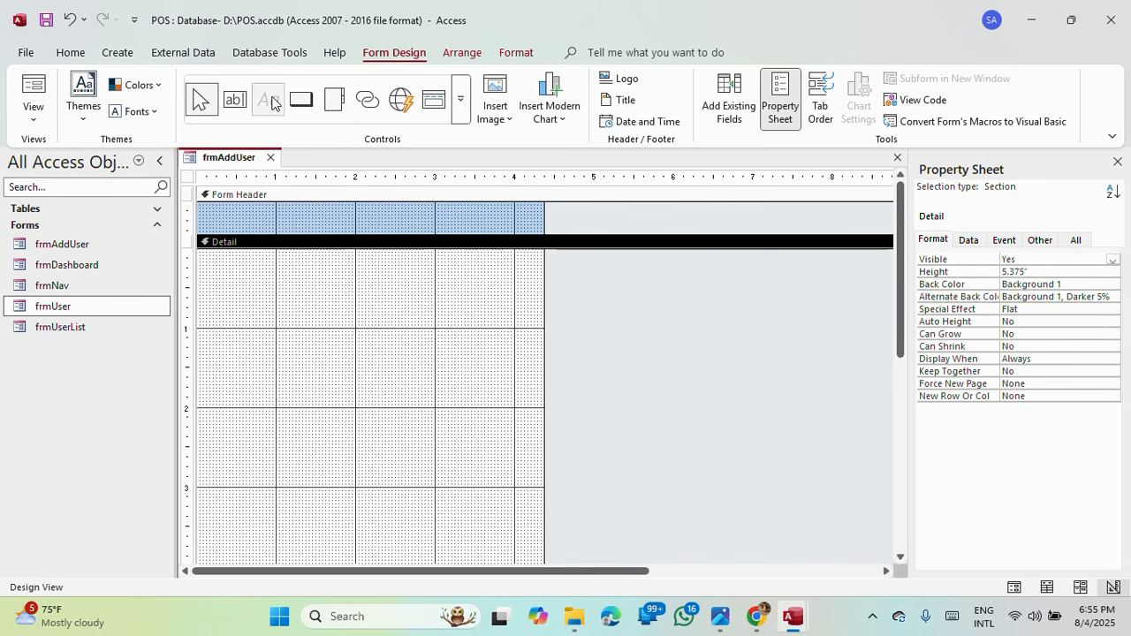
Step: Draw a label about 4.33" wide and 0.33" high across the Form Header with the caption "New User"
{"action": "left_click", "coordinate": [268, 99]}
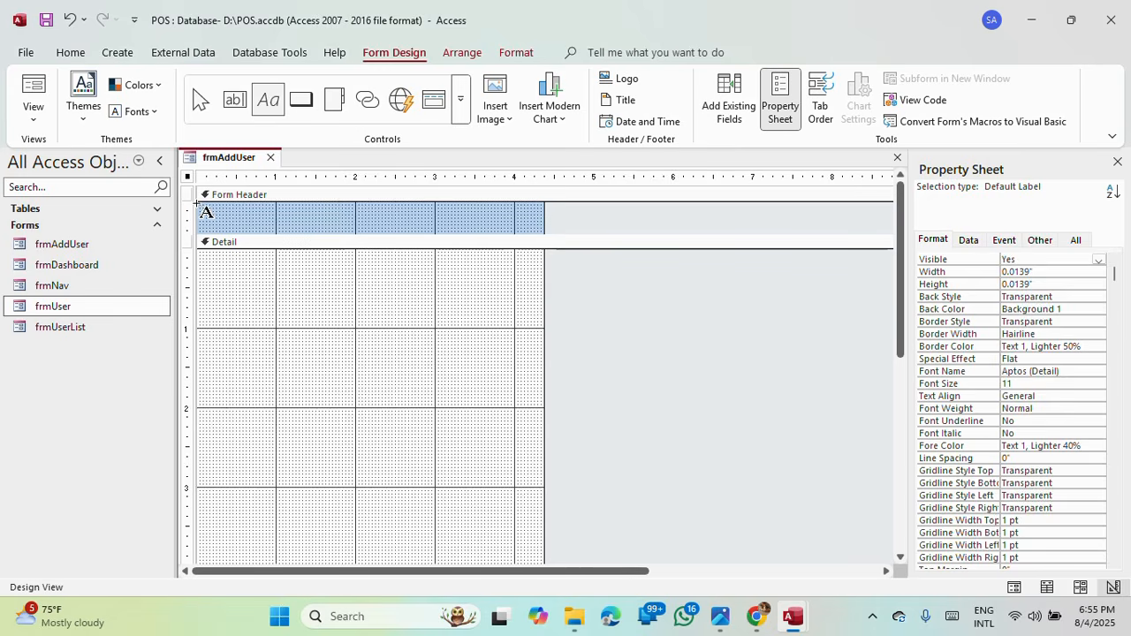
{"action": "left_click_drag", "start_coordinate": [203, 206], "coordinate": [542, 232]}
{"action": "type", "text": "A"}
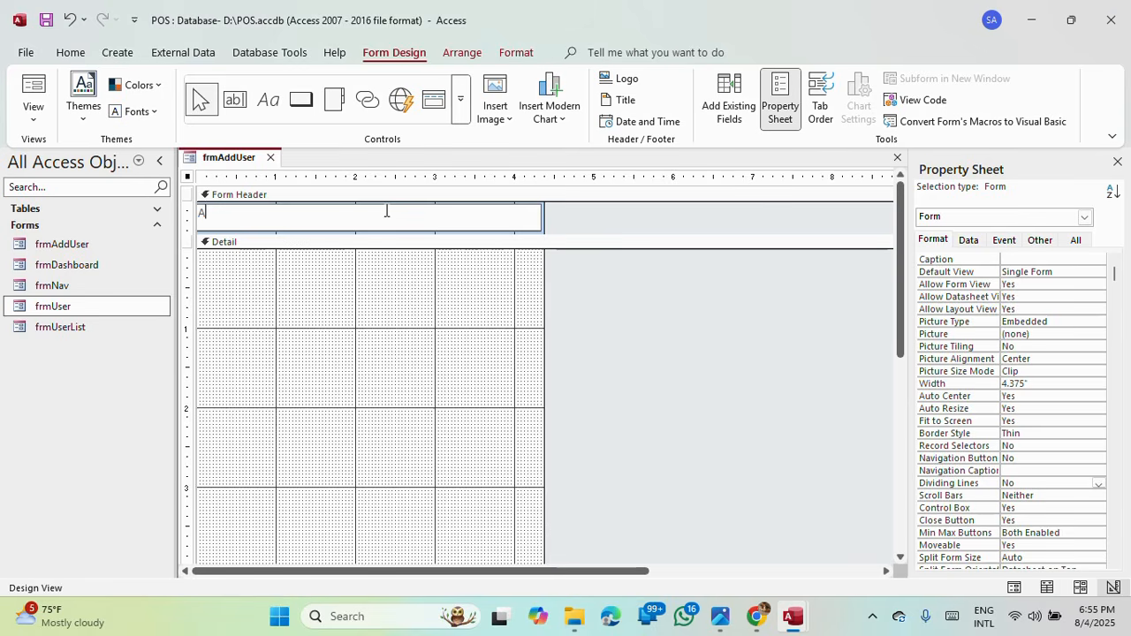
{"action": "type", "text": "dd Ne"}
{"action": "key", "text": "BackSpace"}
{"action": "type", "text": "New User"}
{"action": "left_click", "coordinate": [386, 332]}
Step: Set the "New User" label's text color to Automatic and its font to Segoe UI
{"action": "left_click", "coordinate": [327, 221]}
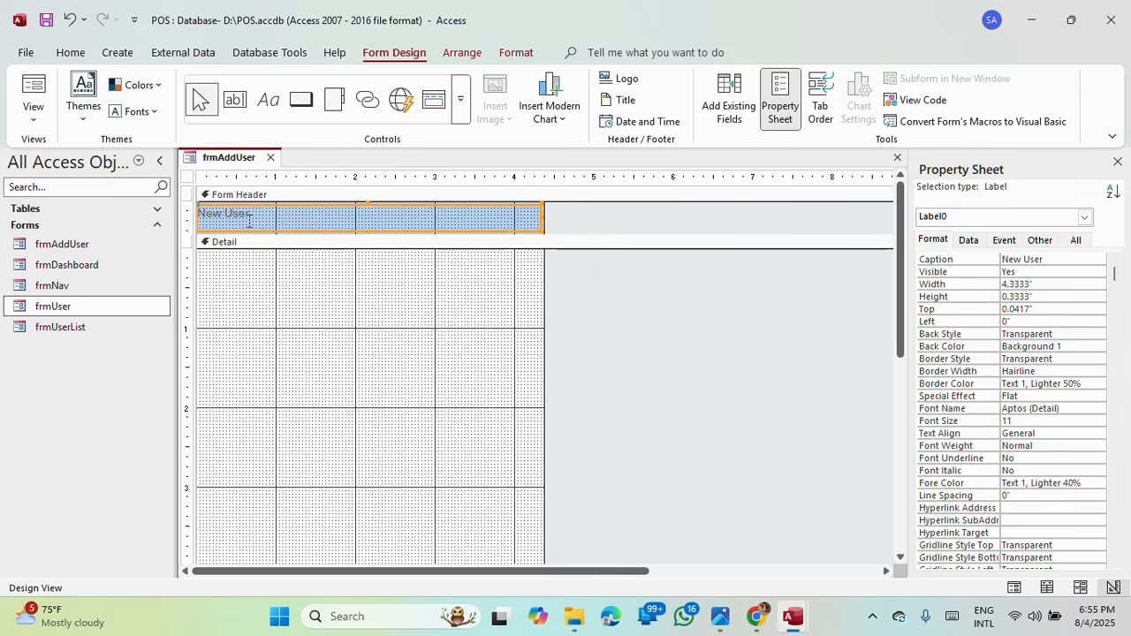
{"action": "left_click", "coordinate": [520, 57]}
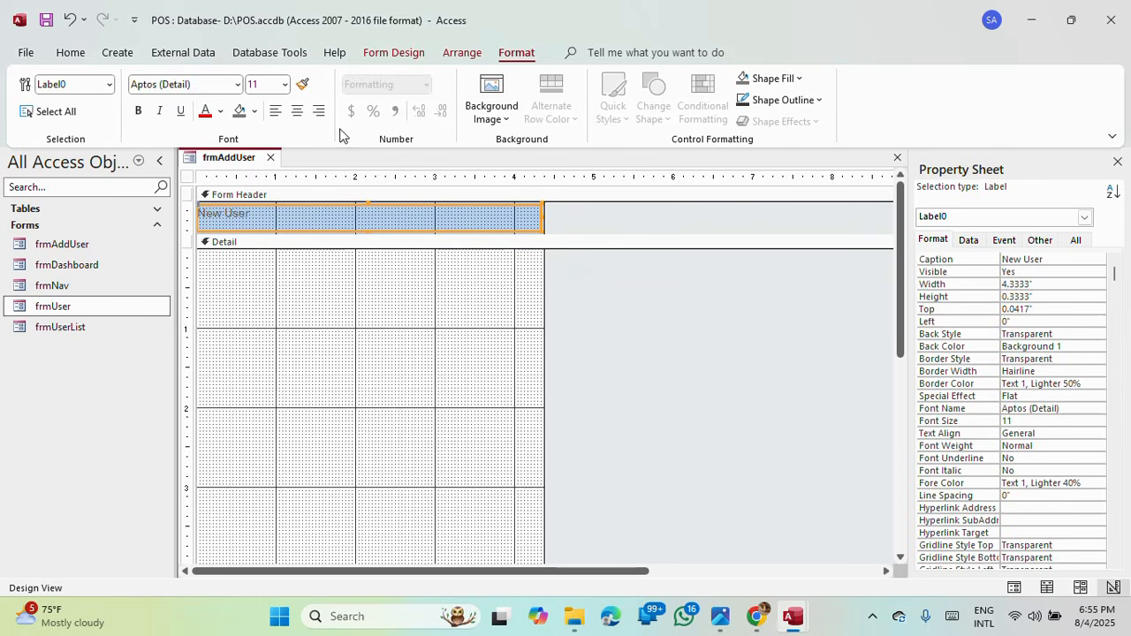
{"action": "left_click", "coordinate": [220, 117]}
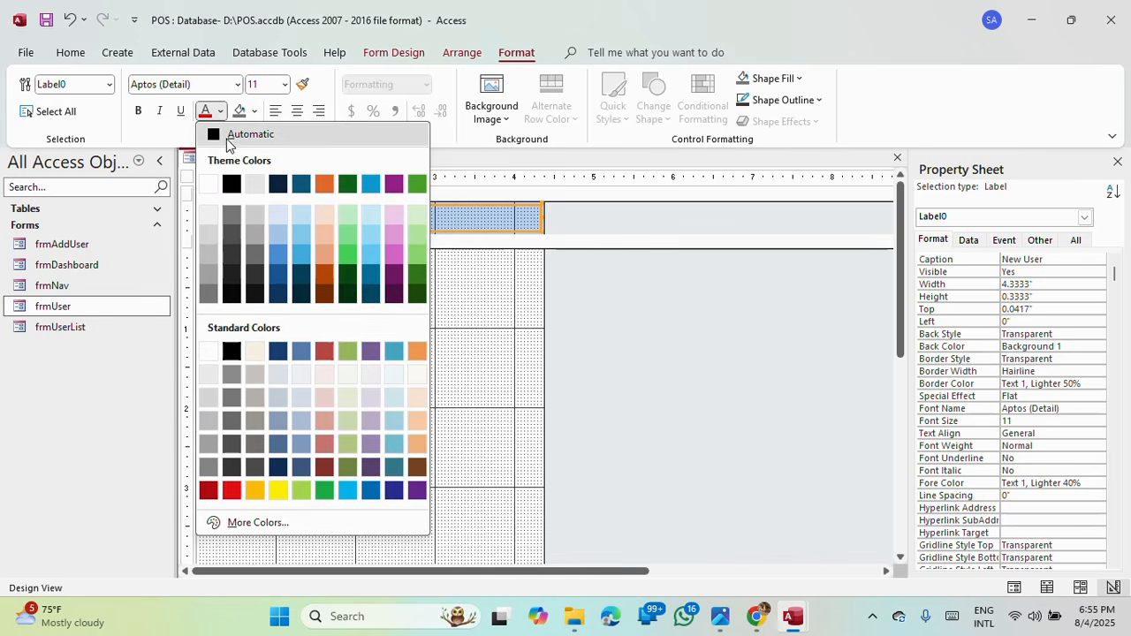
{"action": "left_click", "coordinate": [228, 138]}
{"action": "left_click", "coordinate": [217, 86]}
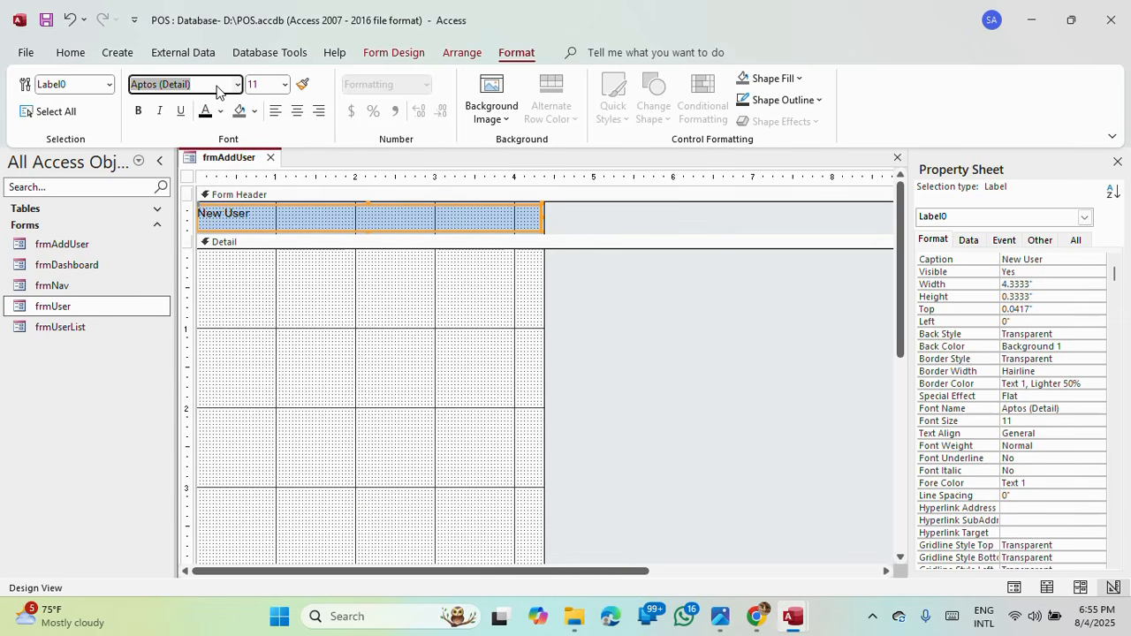
{"action": "type", "text": "Se"}
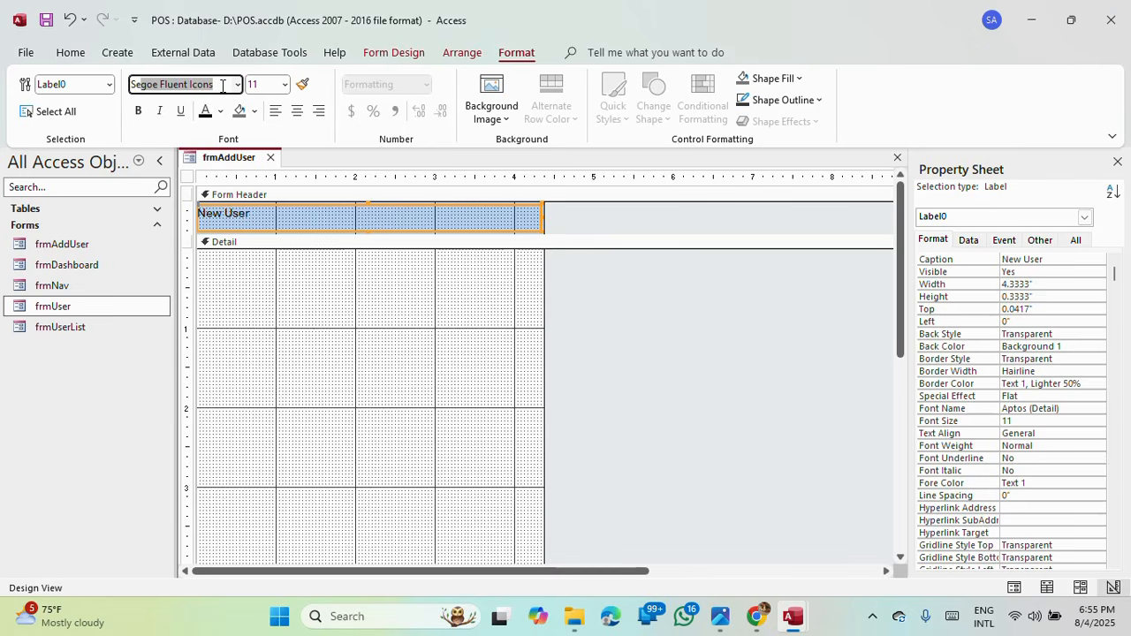
{"action": "type", "text": "goe UI"}
{"action": "key", "text": "Tab"}
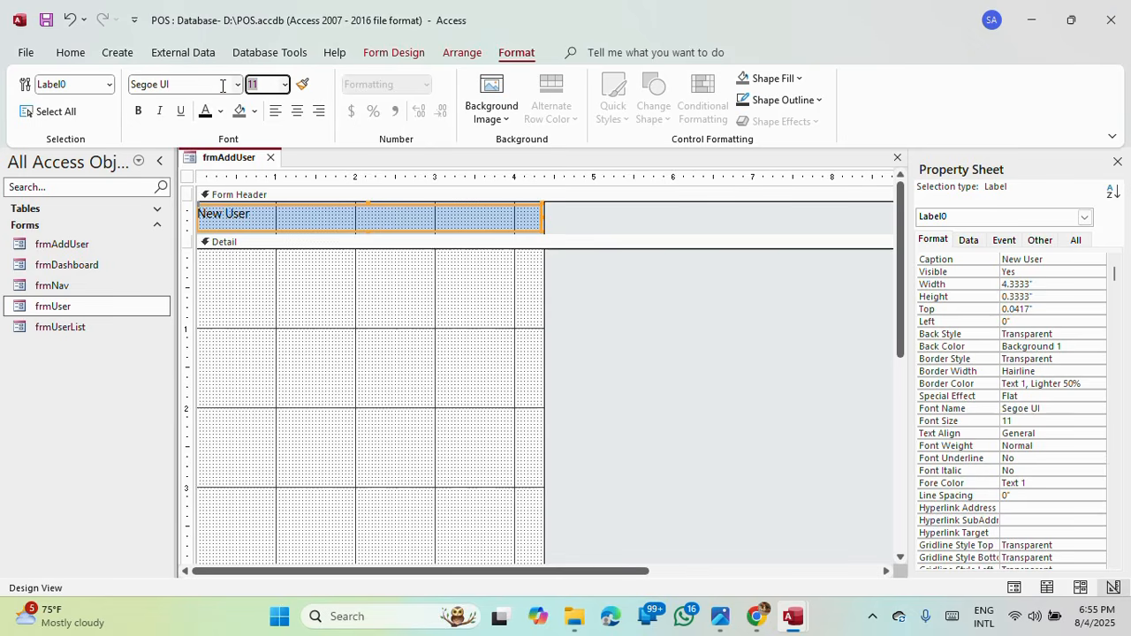
Step: Make the "New User" label bold with font size 18
{"action": "left_click", "coordinate": [284, 84]}
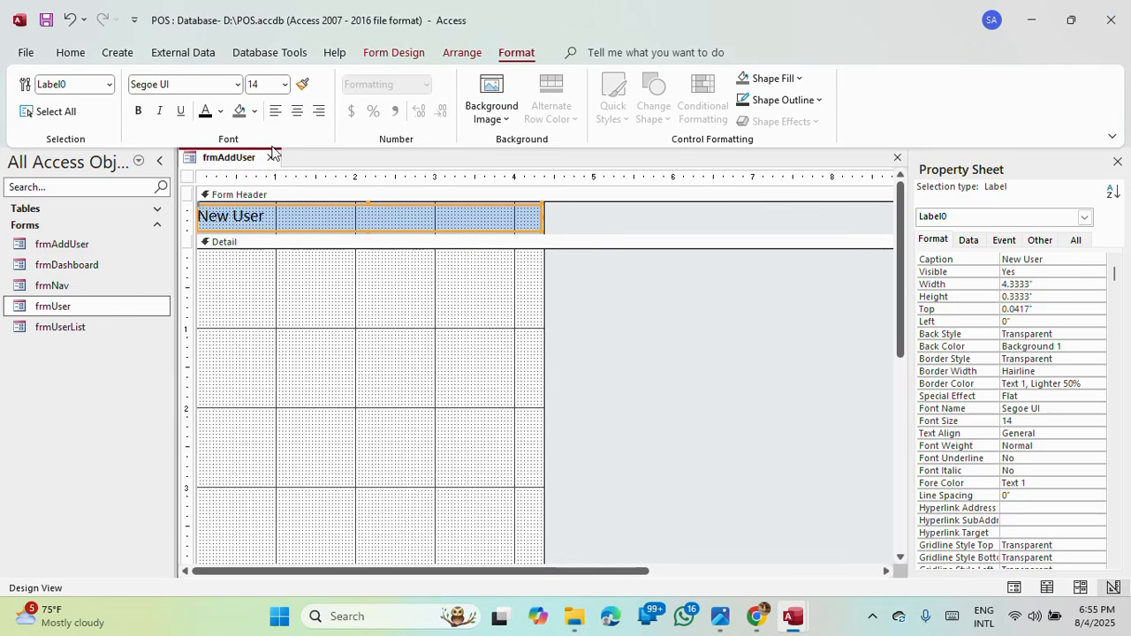
{"action": "left_click", "coordinate": [138, 110]}
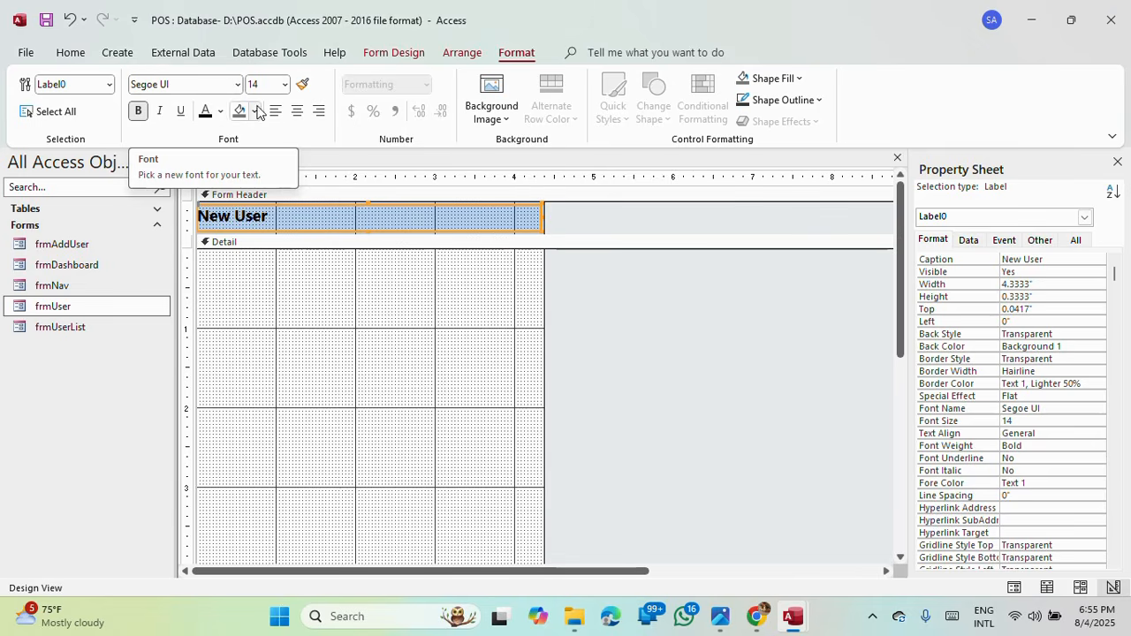
{"action": "left_click", "coordinate": [284, 85]}
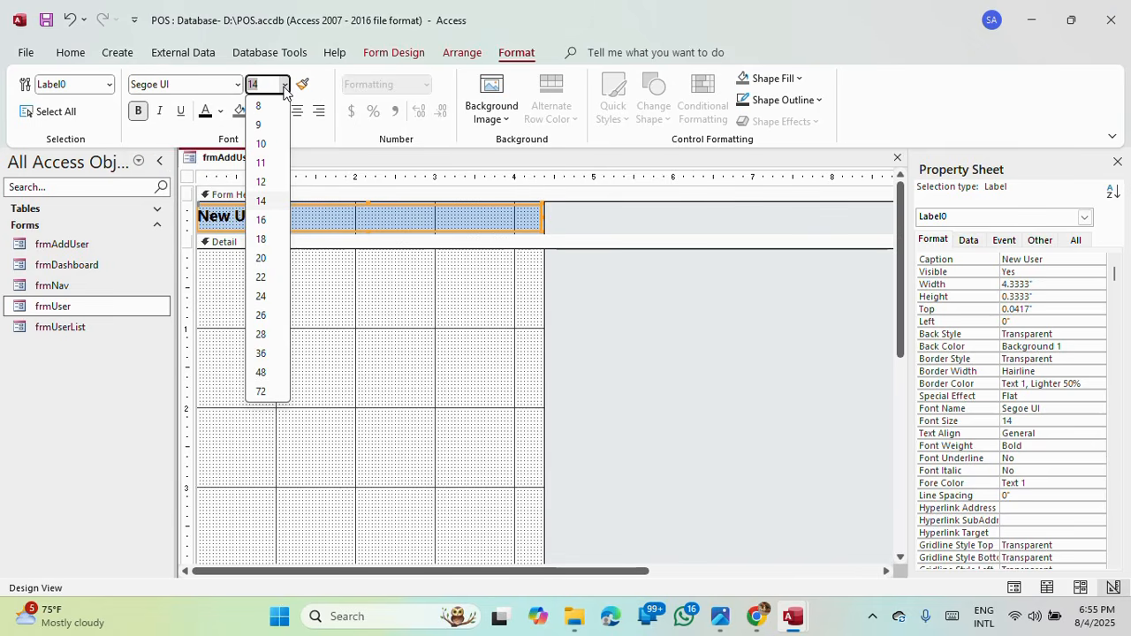
{"action": "left_click", "coordinate": [262, 233]}
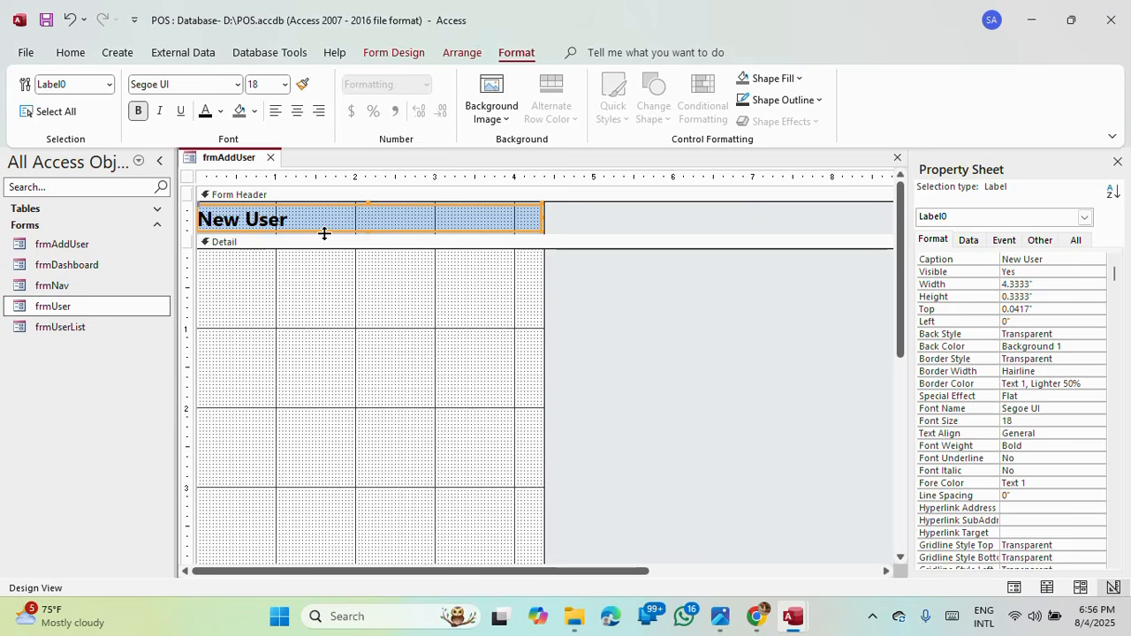
Step: Fill the Form Header section with the white theme color (Background 1)
{"action": "left_click", "coordinate": [324, 196]}
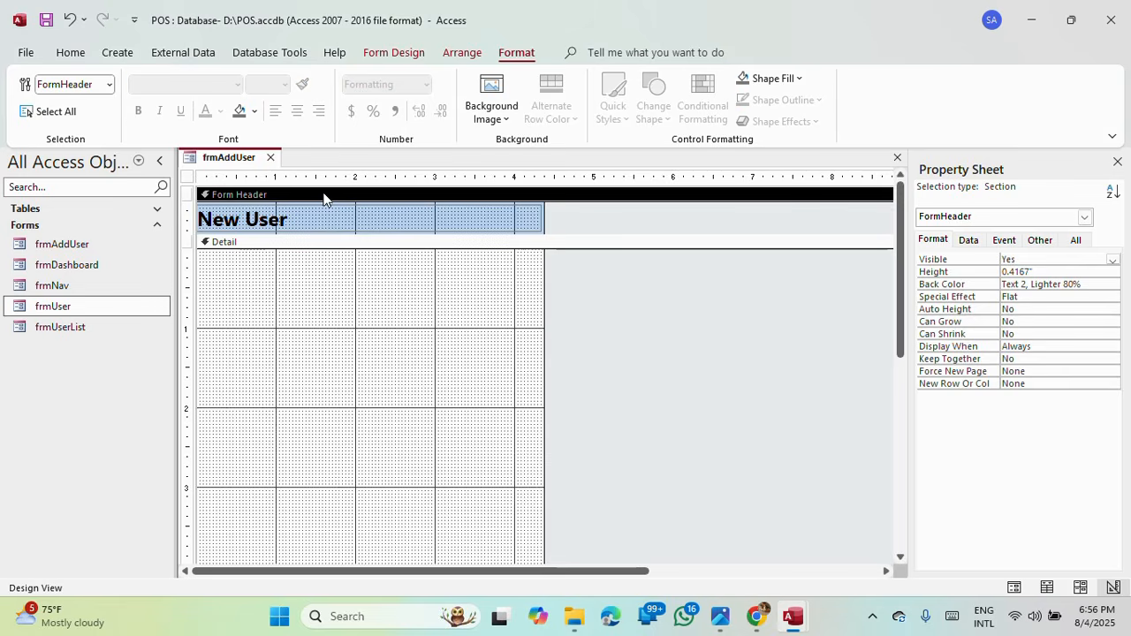
{"action": "left_click", "coordinate": [395, 53]}
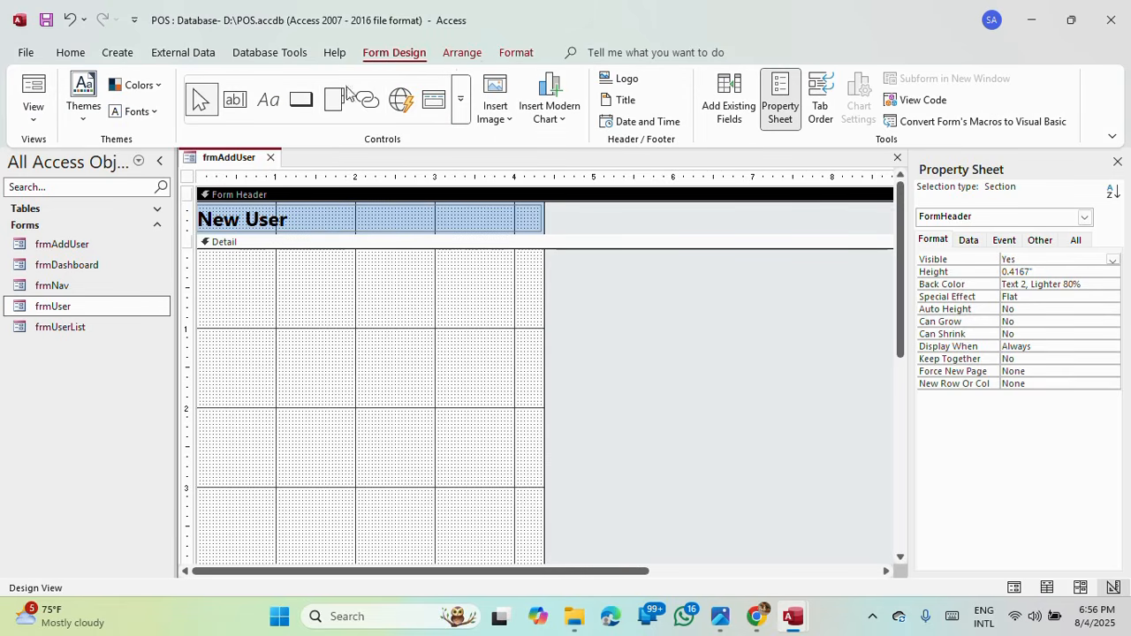
{"action": "left_click", "coordinate": [503, 55]}
{"action": "left_click", "coordinate": [255, 111]}
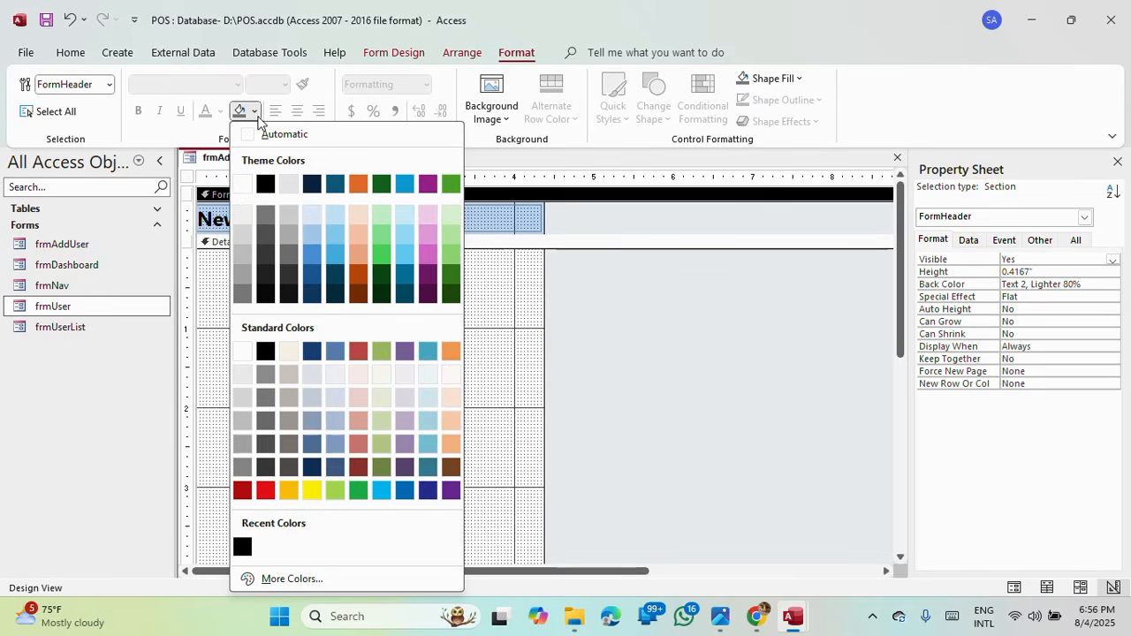
{"action": "left_click", "coordinate": [242, 184]}
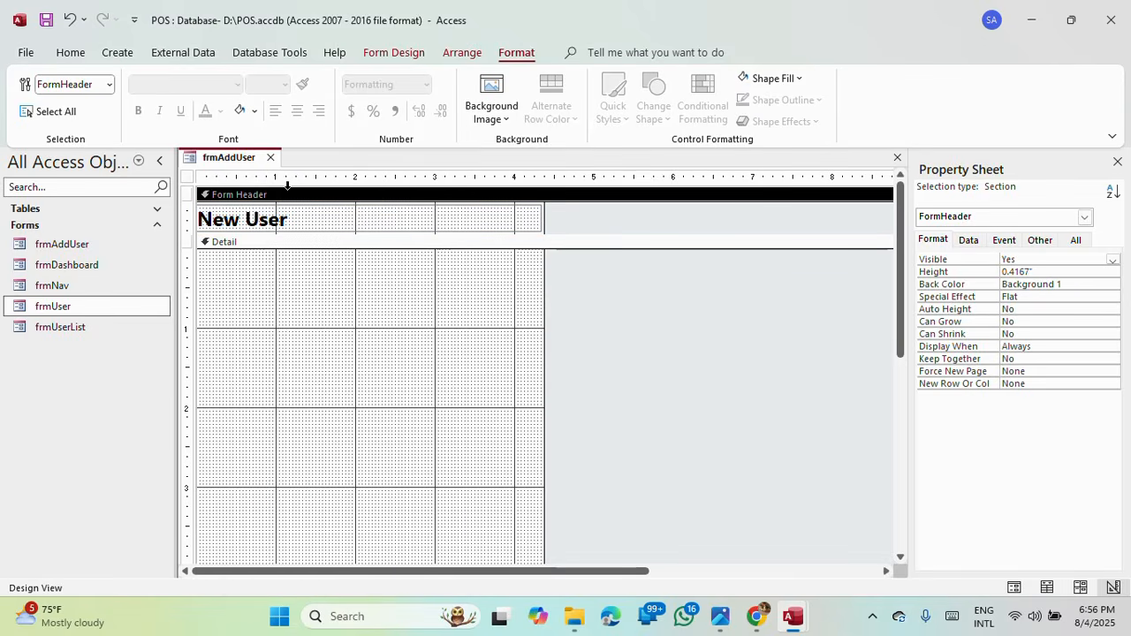
Step: Preview the form with its white header in Form View and return to Design View
{"action": "left_click", "coordinate": [392, 53]}
{"action": "left_click", "coordinate": [32, 88]}
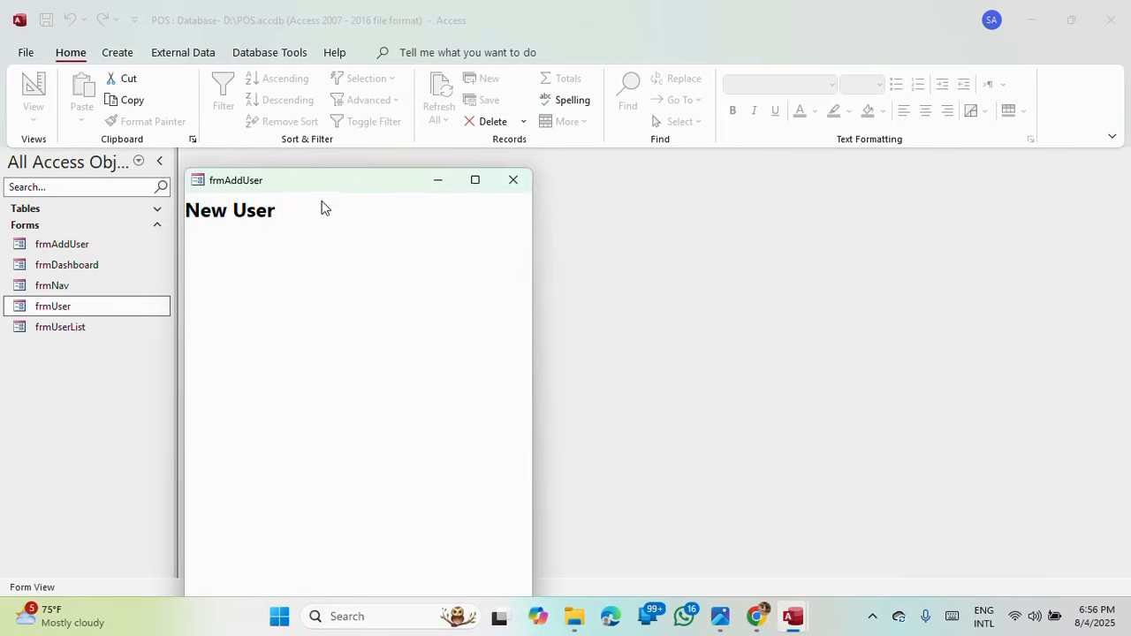
{"action": "left_click_drag", "start_coordinate": [318, 188], "coordinate": [395, 119]}
{"action": "right_click", "coordinate": [395, 119]}
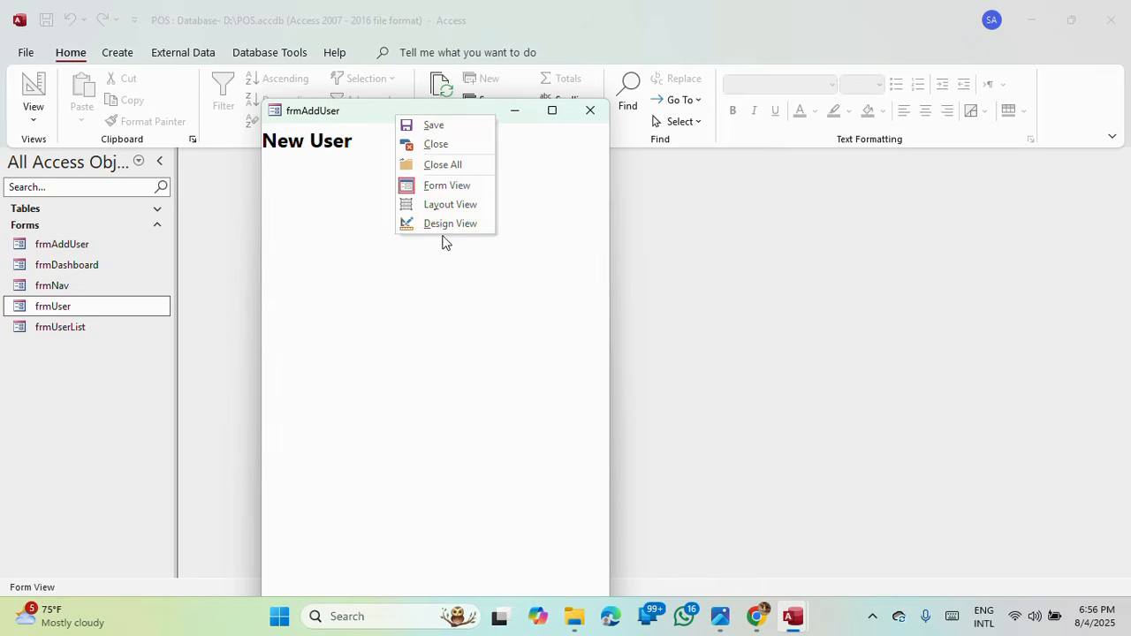
{"action": "left_click", "coordinate": [440, 221]}
Step: Indent the "New User" label's left edge to about 0.17" and make the Form Header slightly taller
{"action": "left_click", "coordinate": [298, 221]}
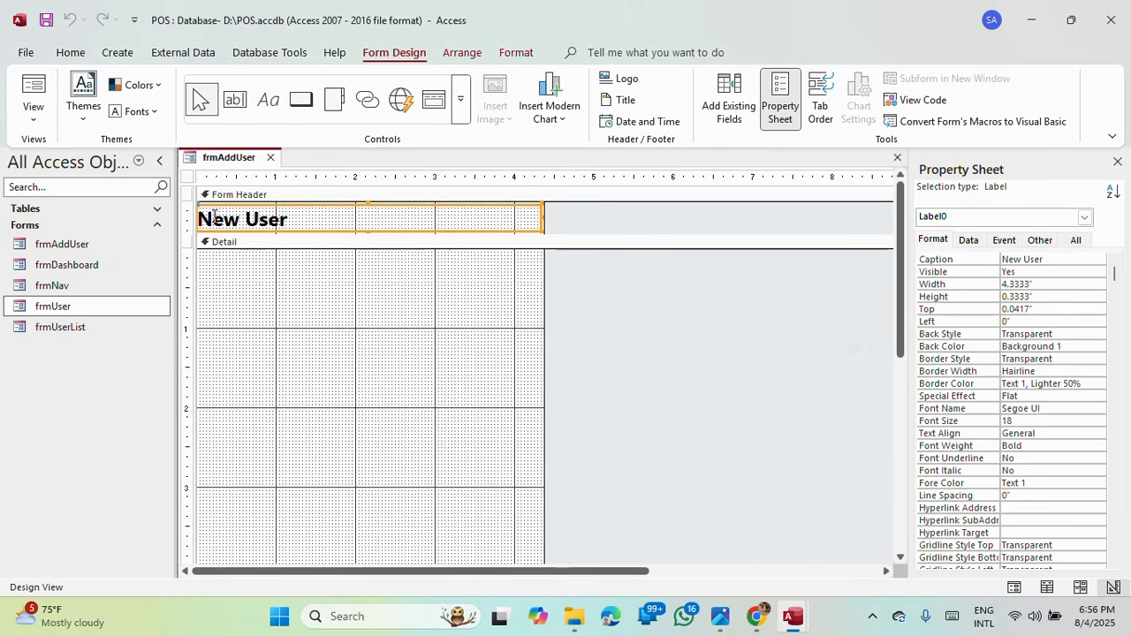
{"action": "left_click_drag", "start_coordinate": [199, 219], "coordinate": [211, 219]}
{"action": "left_click_drag", "start_coordinate": [379, 235], "coordinate": [383, 242]}
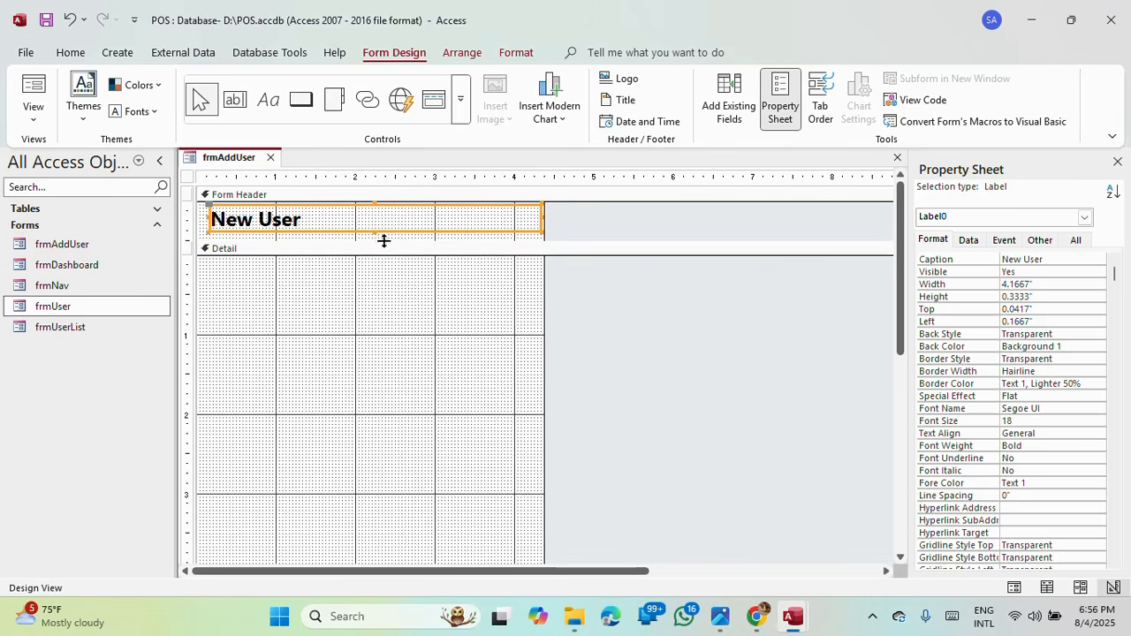
Step: Draw a horizontal line across the form's width beneath the "New User" label in the Form Header
{"action": "left_click", "coordinate": [517, 53]}
{"action": "left_click", "coordinate": [408, 51]}
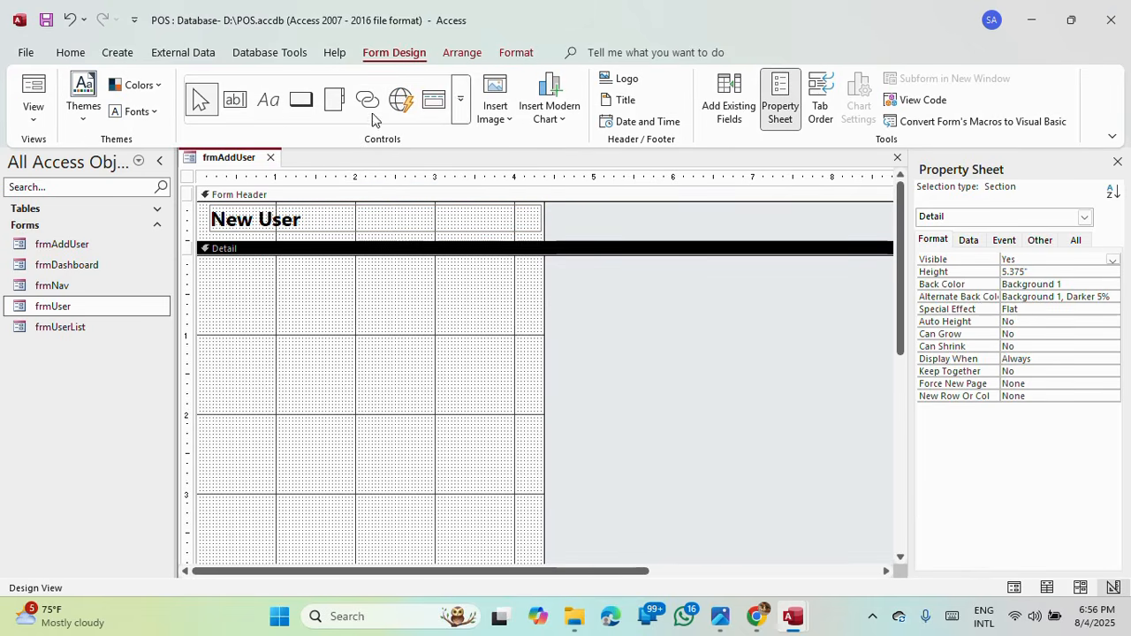
{"action": "left_click", "coordinate": [460, 120]}
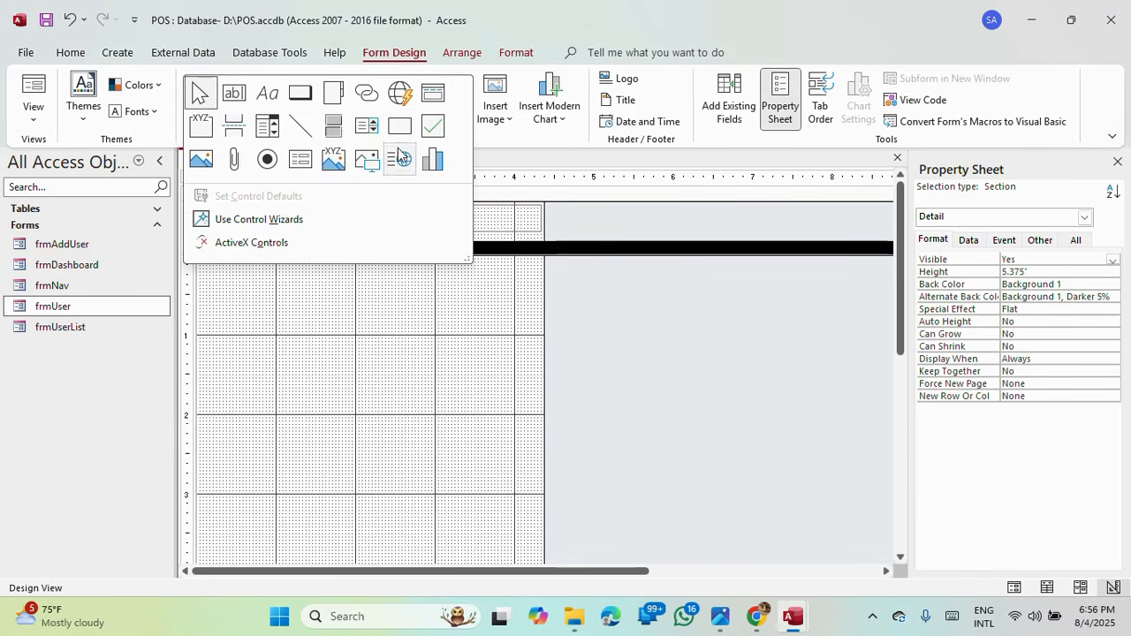
{"action": "left_click", "coordinate": [302, 127]}
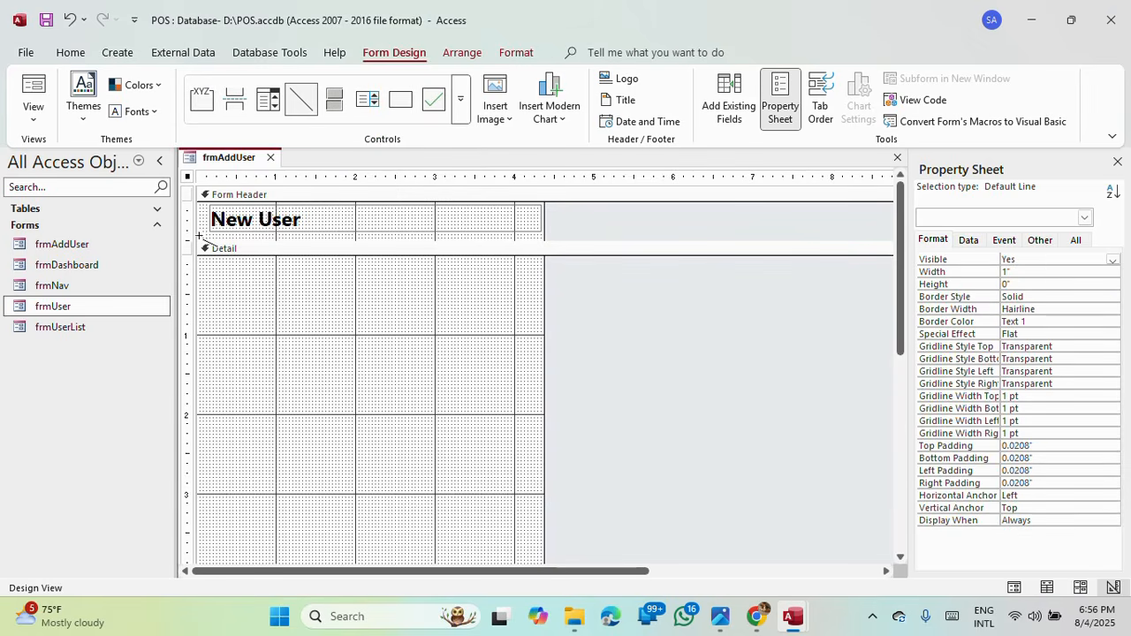
{"action": "left_click_drag", "start_coordinate": [197, 232], "coordinate": [542, 235]}
{"action": "left_click", "coordinate": [481, 283]}
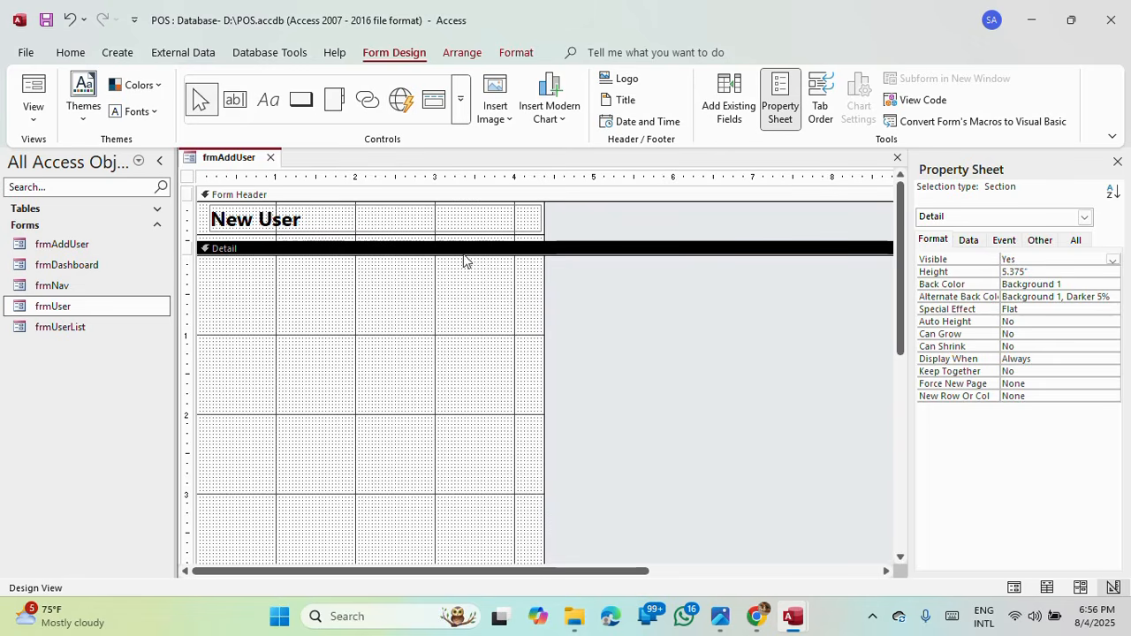
Step: Preview the form with its header line in Form View, reposition the pop-up window, and return to Design View
{"action": "left_click", "coordinate": [34, 92]}
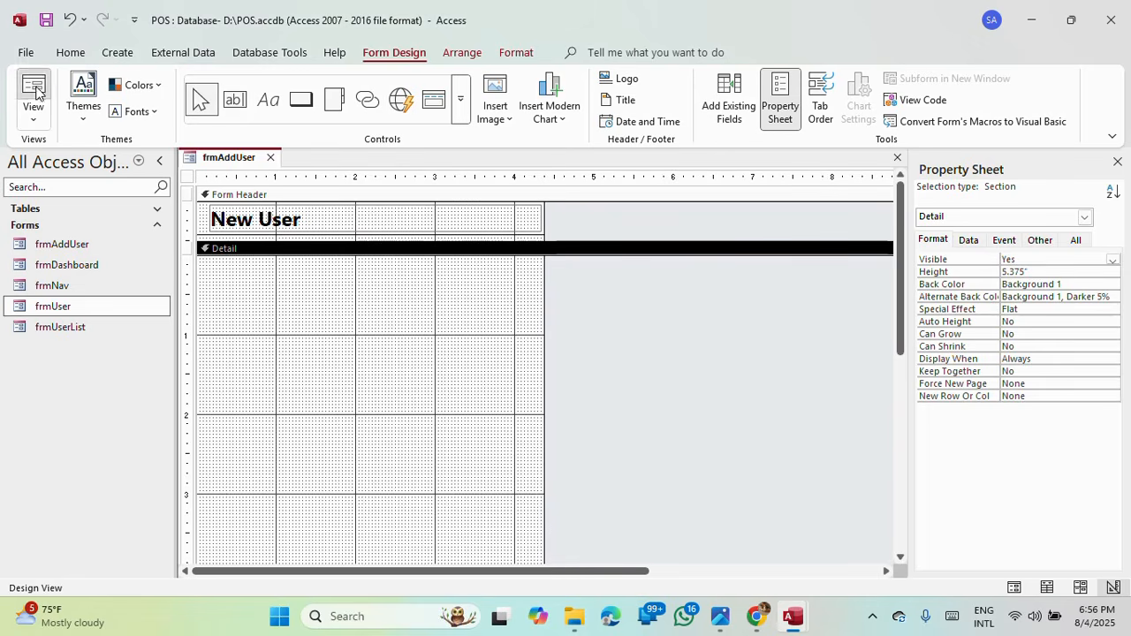
{"action": "left_click_drag", "start_coordinate": [351, 181], "coordinate": [483, 85]}
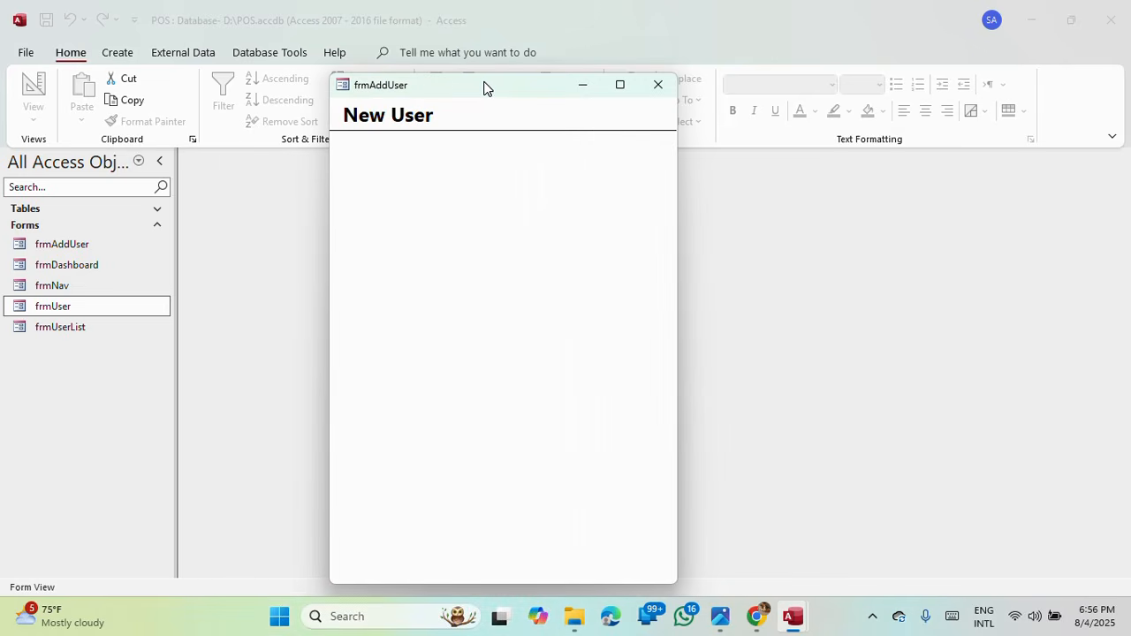
{"action": "right_click", "coordinate": [484, 86]}
{"action": "left_click", "coordinate": [536, 193]}
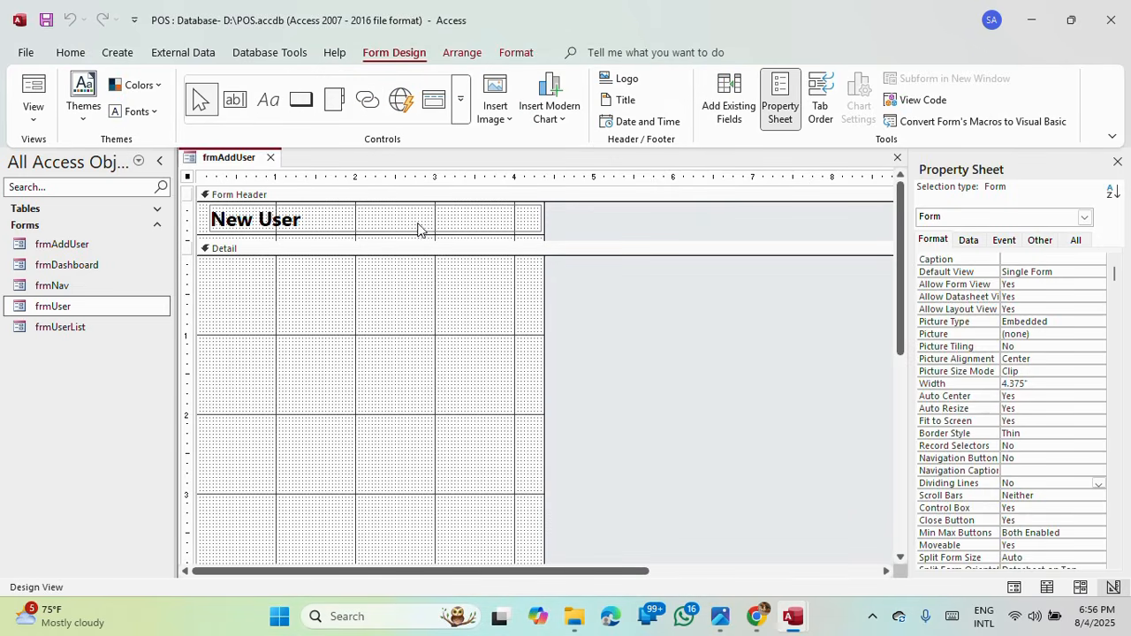
Step: Shift the "New User" label slightly left to a Left position of 0.125"
{"action": "left_click", "coordinate": [418, 228]}
{"action": "left_click", "coordinate": [410, 226]}
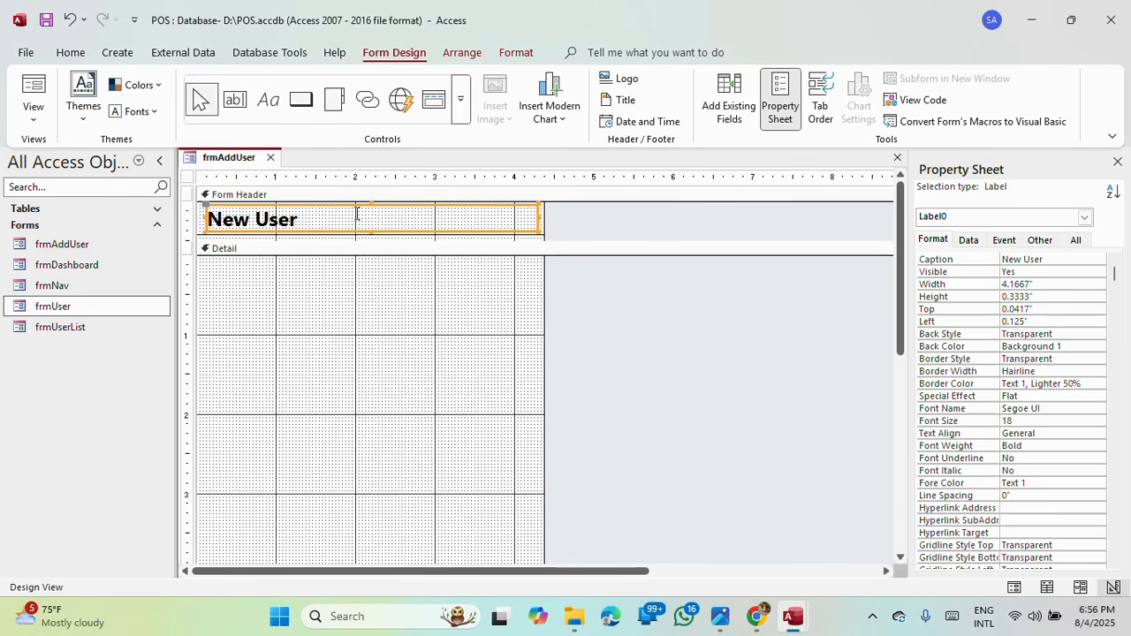
Step: Set the form's Record Source to tblUsers
{"action": "left_click", "coordinate": [189, 176]}
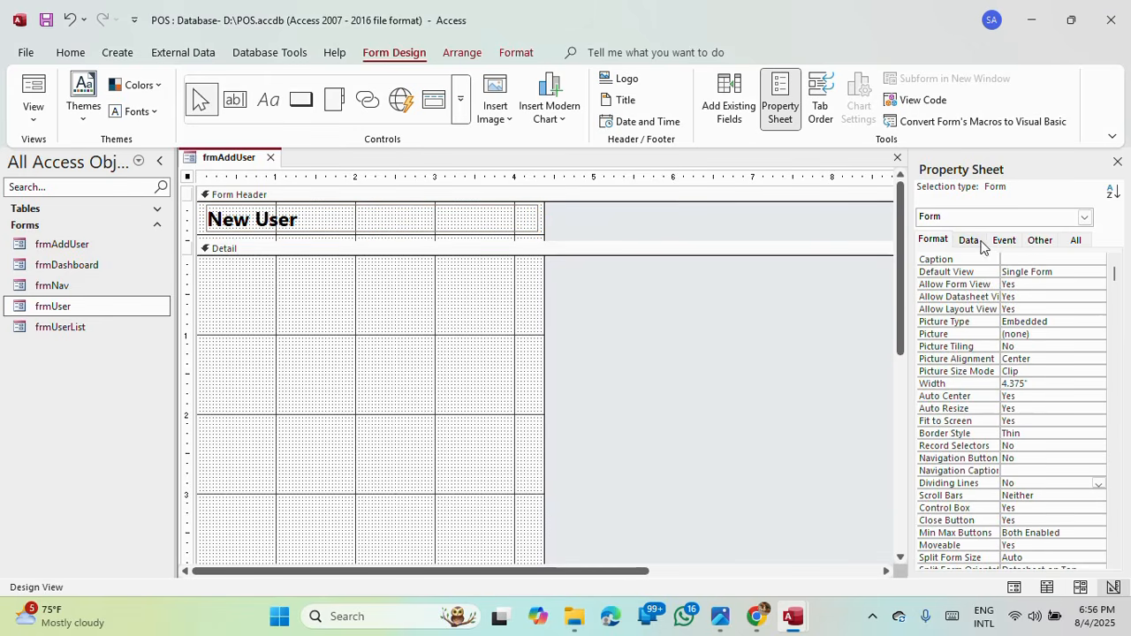
{"action": "left_click", "coordinate": [972, 242]}
{"action": "left_click", "coordinate": [1099, 260]}
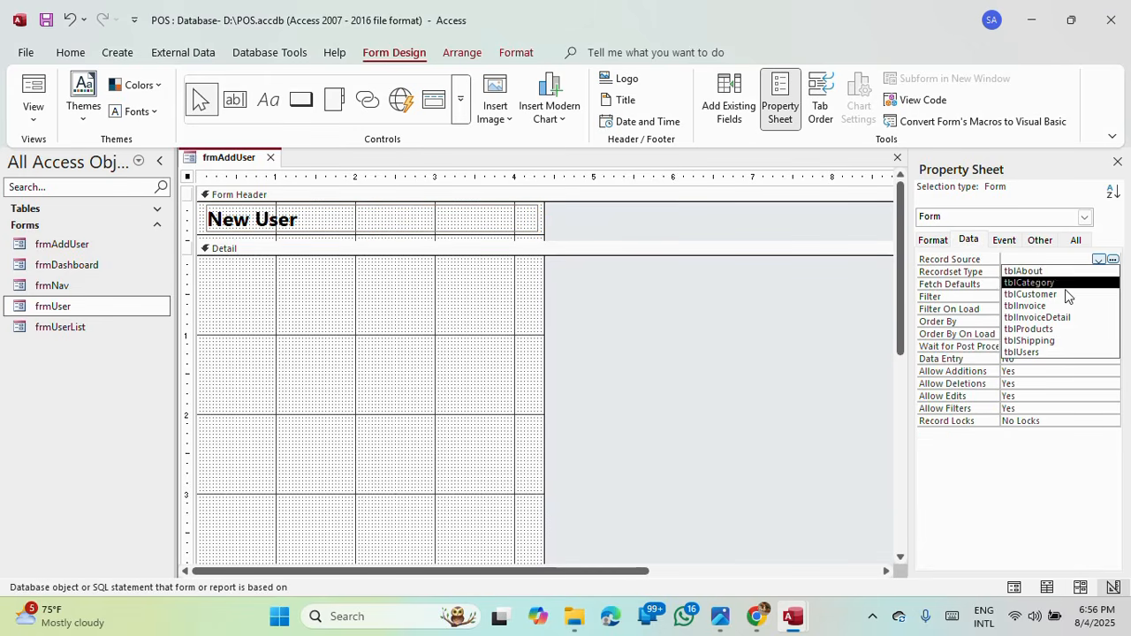
{"action": "left_click", "coordinate": [1048, 352]}
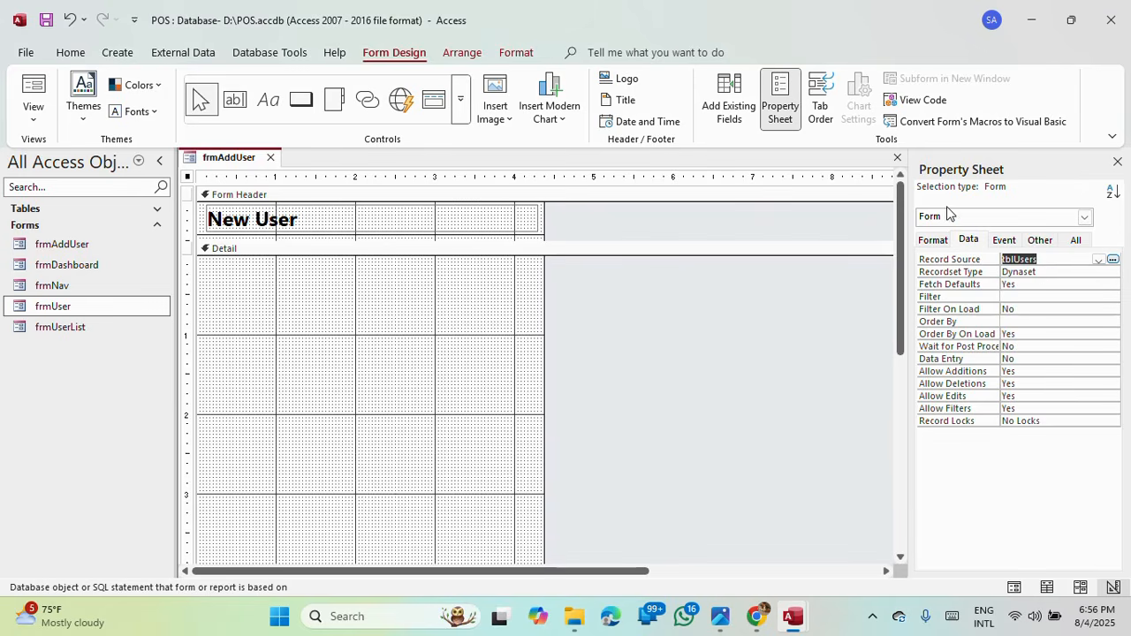
Step: Add the ID, FullName, Email, Password and CreatedOn fields from tblUsers to the Detail section
{"action": "left_click", "coordinate": [729, 99]}
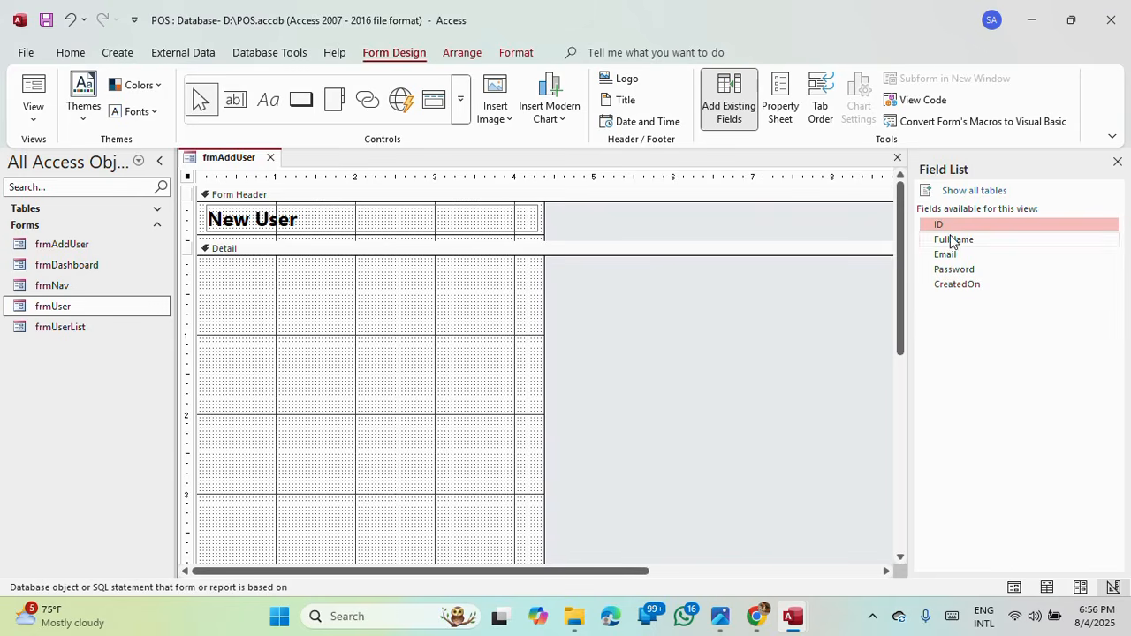
{"action": "left_click", "coordinate": [967, 293], "text": "shift"}
{"action": "left_click_drag", "start_coordinate": [961, 223], "coordinate": [446, 318]}
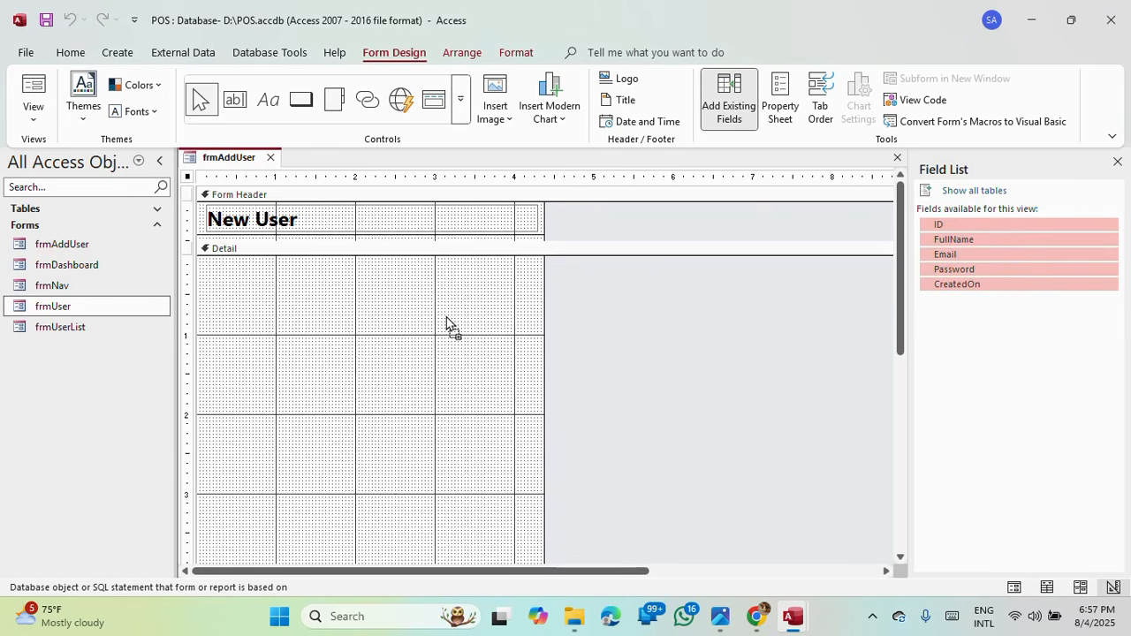
Step: Cut the five field labels and paste them back into the Detail section, detached from their text boxes
{"action": "left_click_drag", "start_coordinate": [277, 305], "coordinate": [274, 303]}
{"action": "left_click_drag", "start_coordinate": [381, 431], "coordinate": [281, 298]}
{"action": "left_click", "coordinate": [300, 433]}
{"action": "left_click_drag", "start_coordinate": [301, 430], "coordinate": [276, 300]}
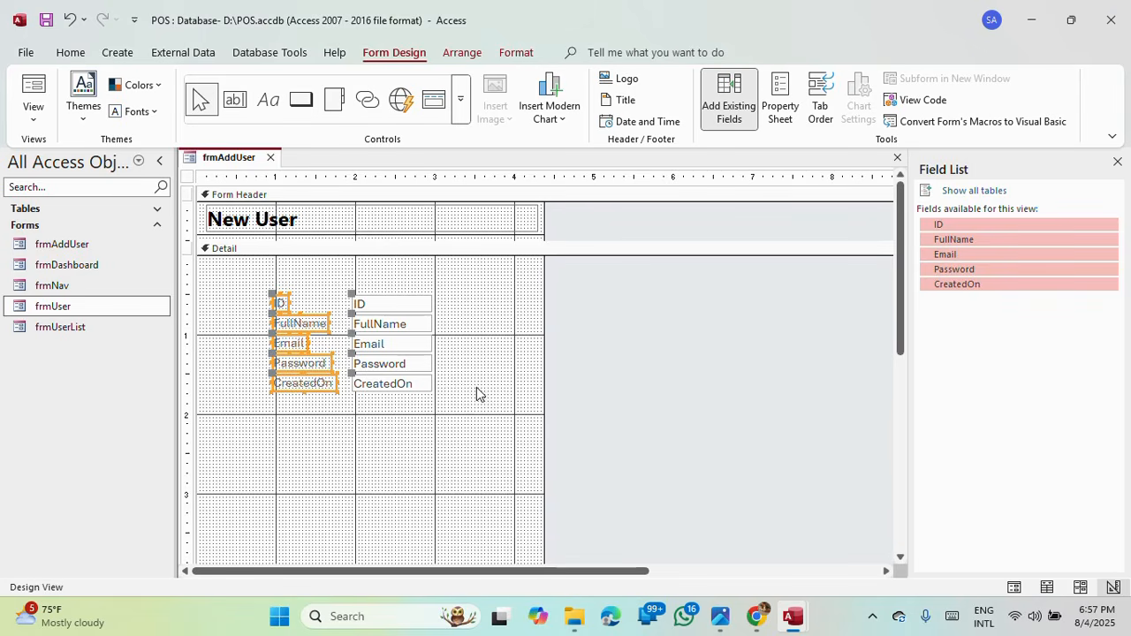
{"action": "key", "text": "Delete"}
{"action": "left_click", "coordinate": [300, 254]}
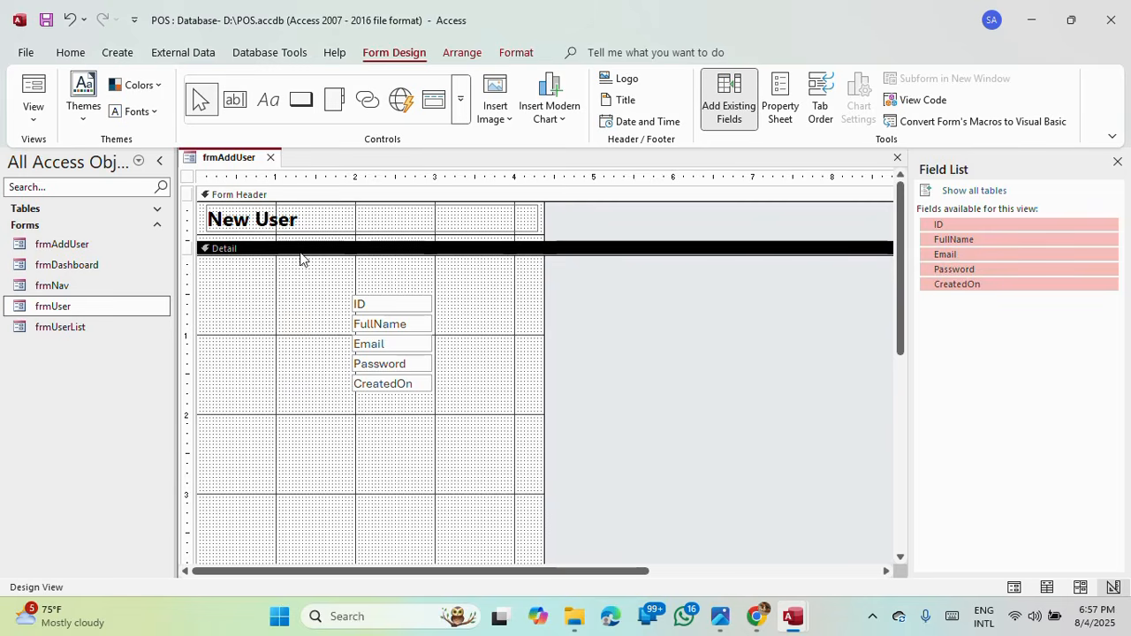
{"action": "key", "text": "ctrl+v"}
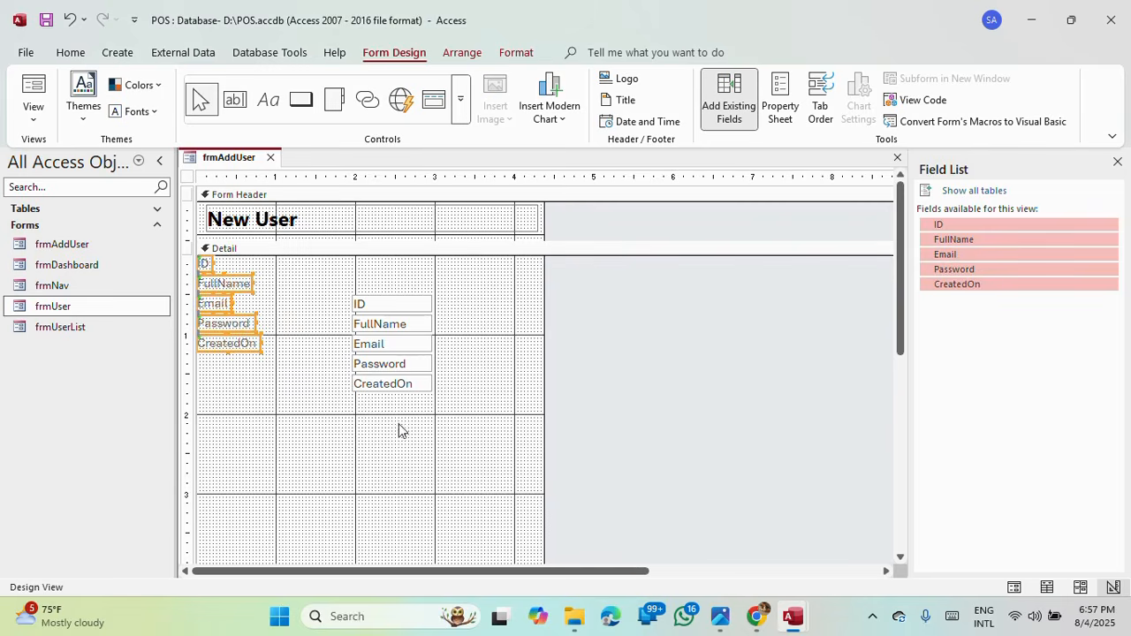
Step: Move the five text boxes lower in the Detail section and delete the ID label
{"action": "left_click_drag", "start_coordinate": [426, 439], "coordinate": [340, 406]}
{"action": "left_click", "coordinate": [300, 248]}
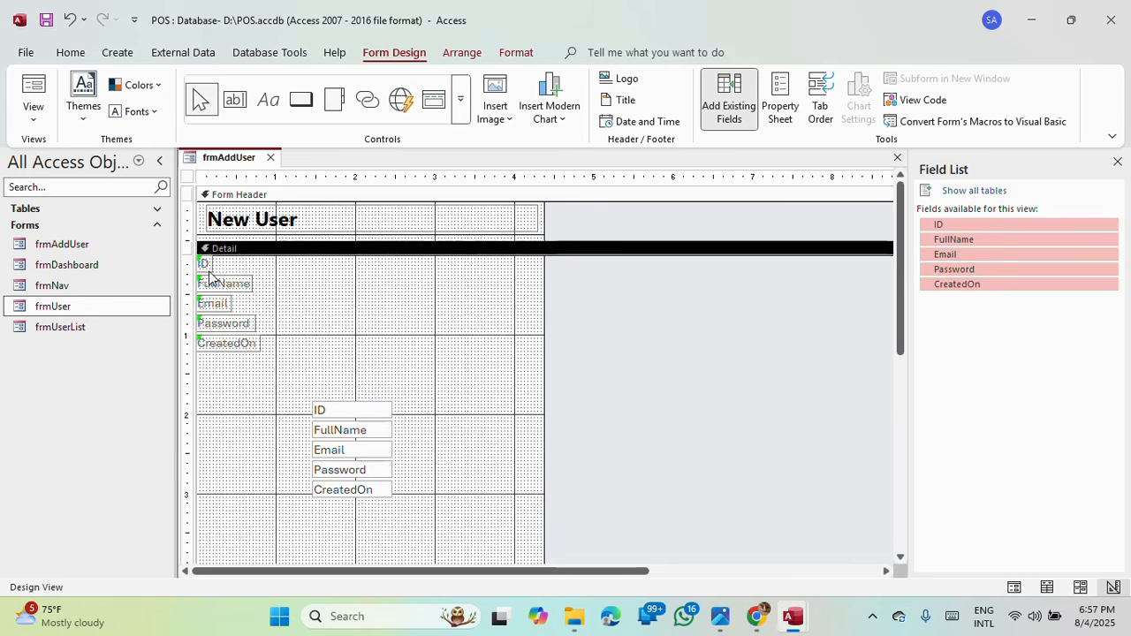
{"action": "left_click_drag", "start_coordinate": [201, 270], "coordinate": [270, 276]}
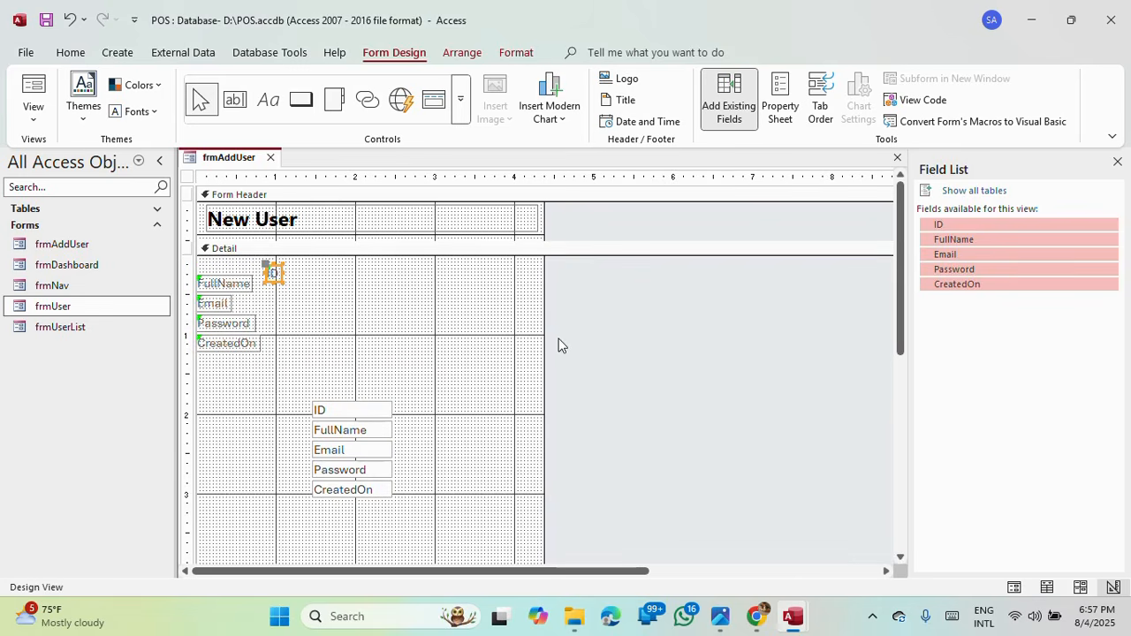
{"action": "key", "text": "Delete"}
Step: Move the ID text box into the upper-left corner of the Detail section
{"action": "left_click_drag", "start_coordinate": [359, 406], "coordinate": [379, 294]}
{"action": "left_click", "coordinate": [412, 323]}
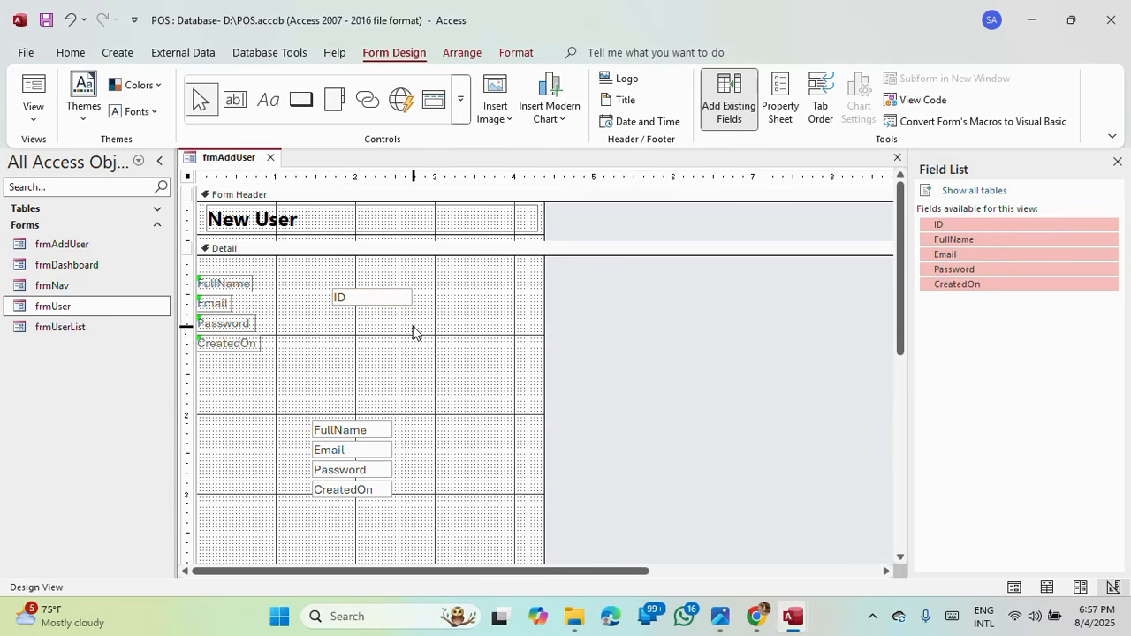
{"action": "left_click", "coordinate": [358, 297]}
{"action": "mouse_move", "coordinate": [358, 306]}
{"action": "left_mouse_down"}
{"action": "mouse_move", "coordinate": [217, 270]}
{"action": "mouse_move", "coordinate": [324, 296]}
{"action": "mouse_move", "coordinate": [306, 297]}
{"action": "mouse_move", "coordinate": [457, 292]}
{"action": "mouse_move", "coordinate": [354, 291]}
{"action": "left_mouse_up"}
Step: Change the FullName label's caption to "Full Name" and place the FullName text box directly beneath it
{"action": "left_click", "coordinate": [366, 327]}
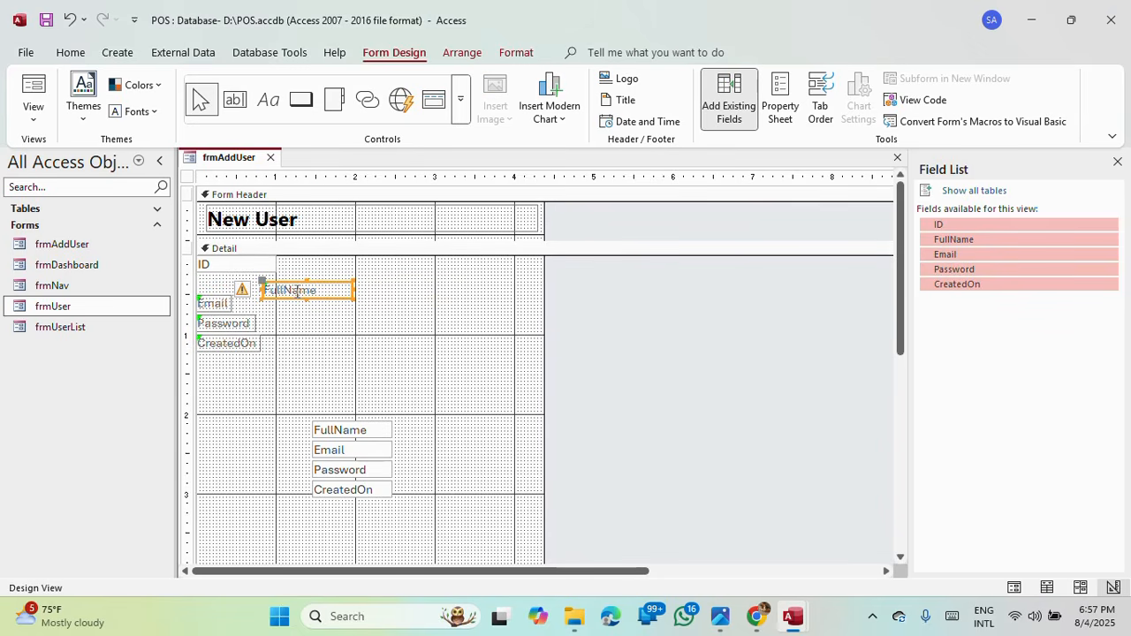
{"action": "left_click", "coordinate": [342, 338]}
{"action": "left_click_drag", "start_coordinate": [257, 359], "coordinate": [216, 417]}
{"action": "left_click_drag", "start_coordinate": [448, 493], "coordinate": [301, 316]}
Step: Stack the Email and Password labels above their own text boxes, aligned beneath the Full Name field
{"action": "left_click_drag", "start_coordinate": [372, 392], "coordinate": [361, 458]}
{"action": "left_click_drag", "start_coordinate": [226, 412], "coordinate": [286, 331]}
{"action": "left_click_drag", "start_coordinate": [368, 456], "coordinate": [319, 353]}
{"action": "left_click", "coordinate": [408, 486]}
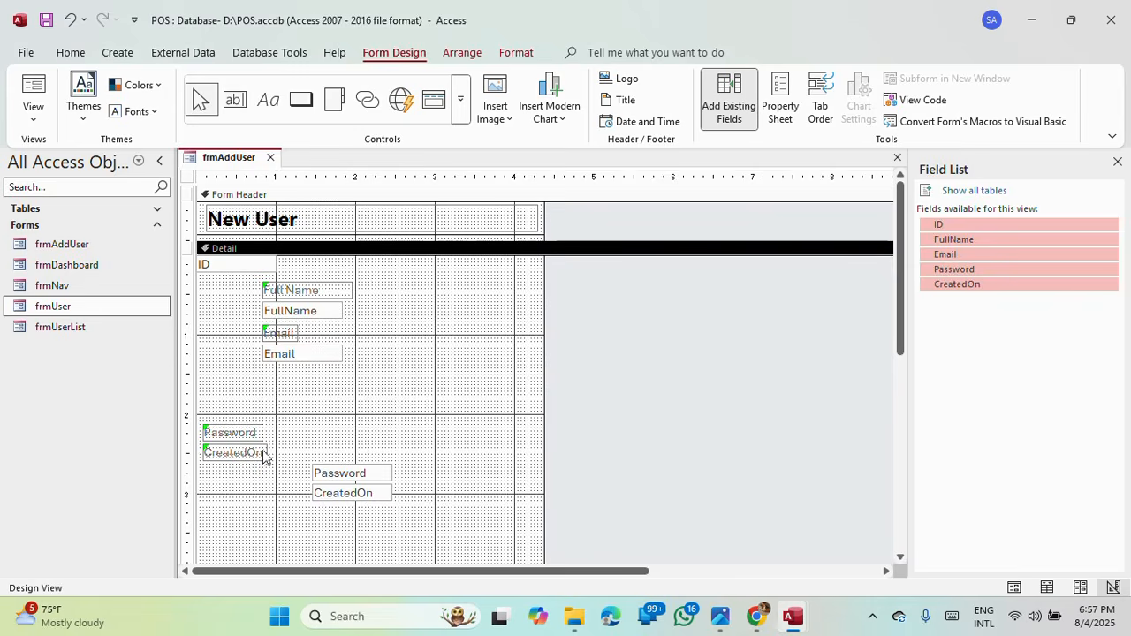
{"action": "left_click_drag", "start_coordinate": [234, 433], "coordinate": [296, 384]}
{"action": "left_click_drag", "start_coordinate": [351, 475], "coordinate": [302, 403]}
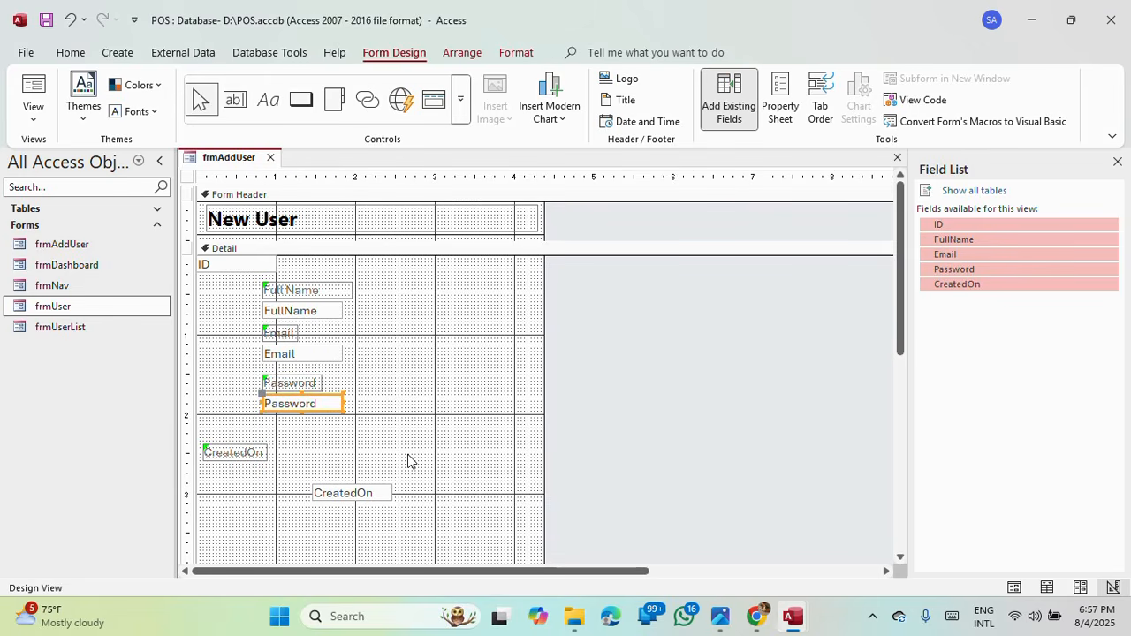
Step: Delete the CreatedOn label and move the CreatedOn text box on top of the ID text box
{"action": "left_click", "coordinate": [256, 456]}
{"action": "key", "text": "Delete"}
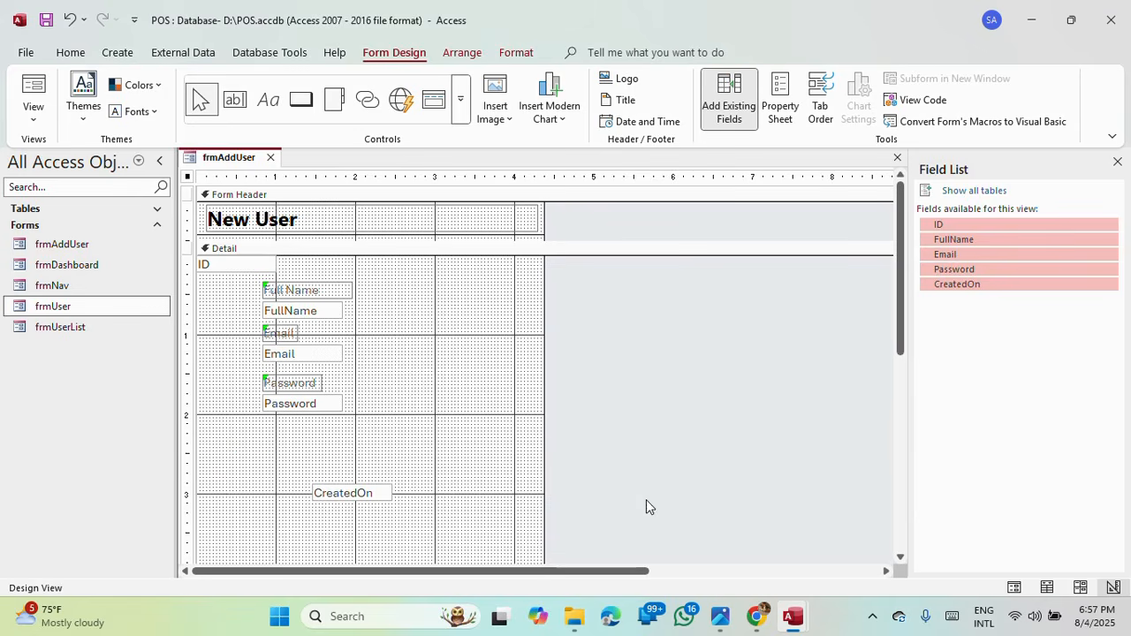
{"action": "left_click_drag", "start_coordinate": [320, 489], "coordinate": [231, 265]}
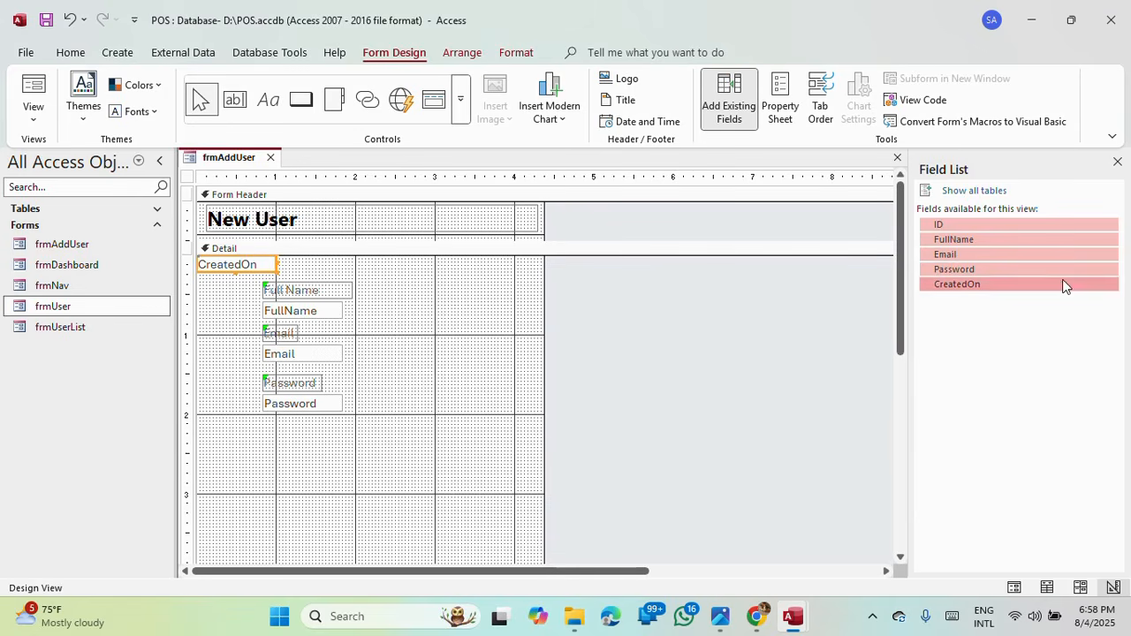
Step: Set the width and height of the overlapping ID and CreatedOn text boxes to 0"
{"action": "left_click", "coordinate": [783, 117]}
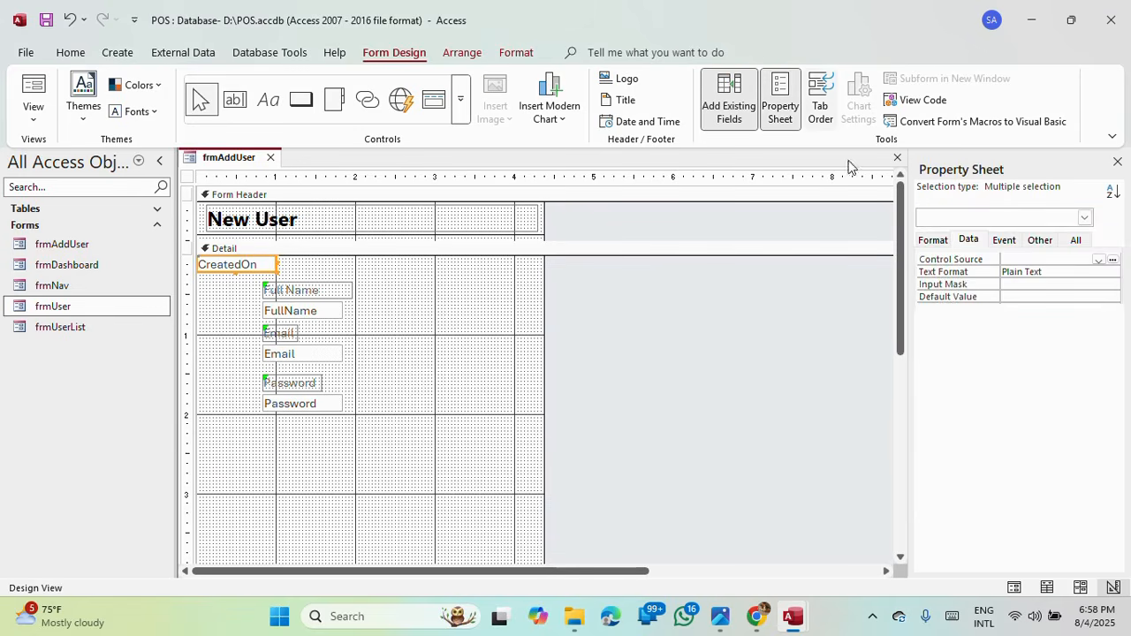
{"action": "left_click", "coordinate": [935, 243]}
{"action": "left_click", "coordinate": [920, 309]}
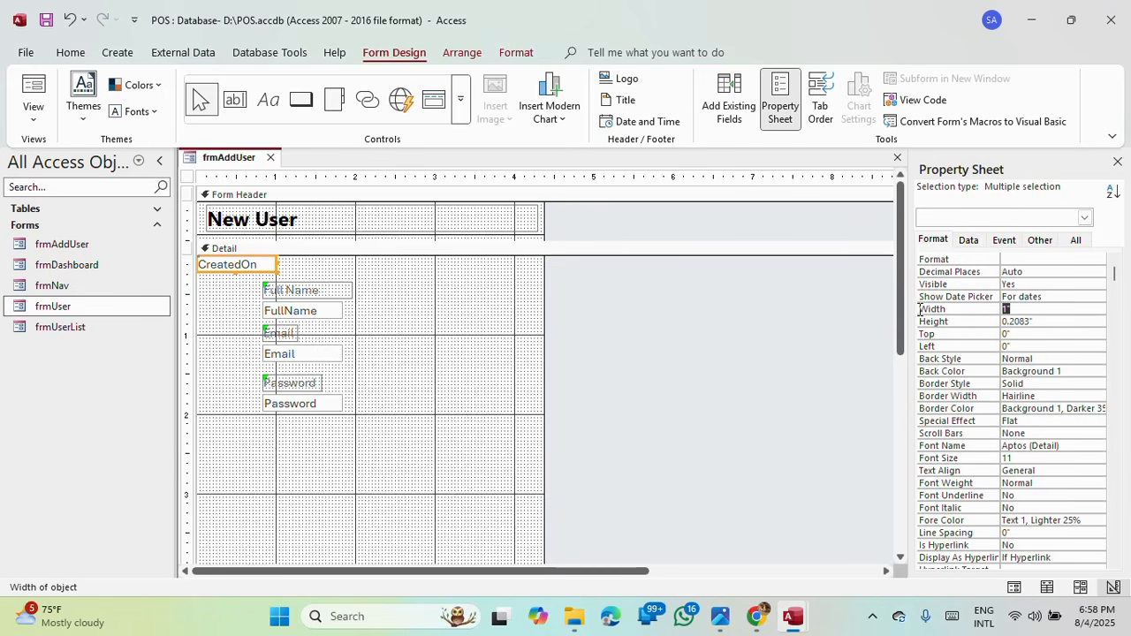
{"action": "type", "text": "0"}
{"action": "key", "text": "Return"}
{"action": "type", "text": "0"}
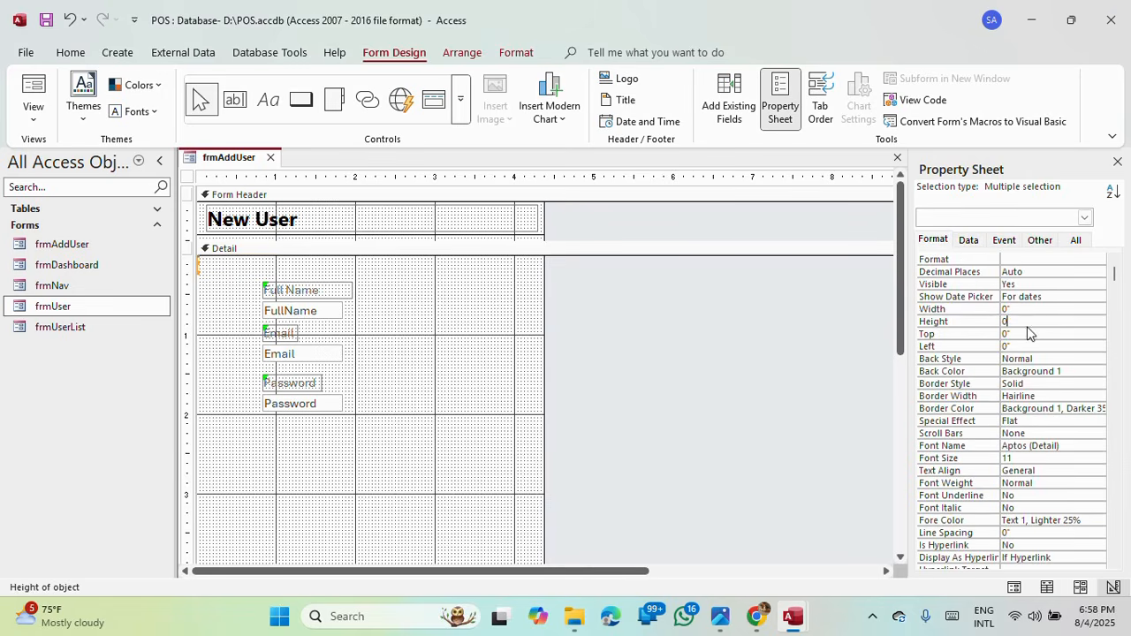
{"action": "left_click", "coordinate": [1029, 344]}
{"action": "left_click", "coordinate": [469, 348]}
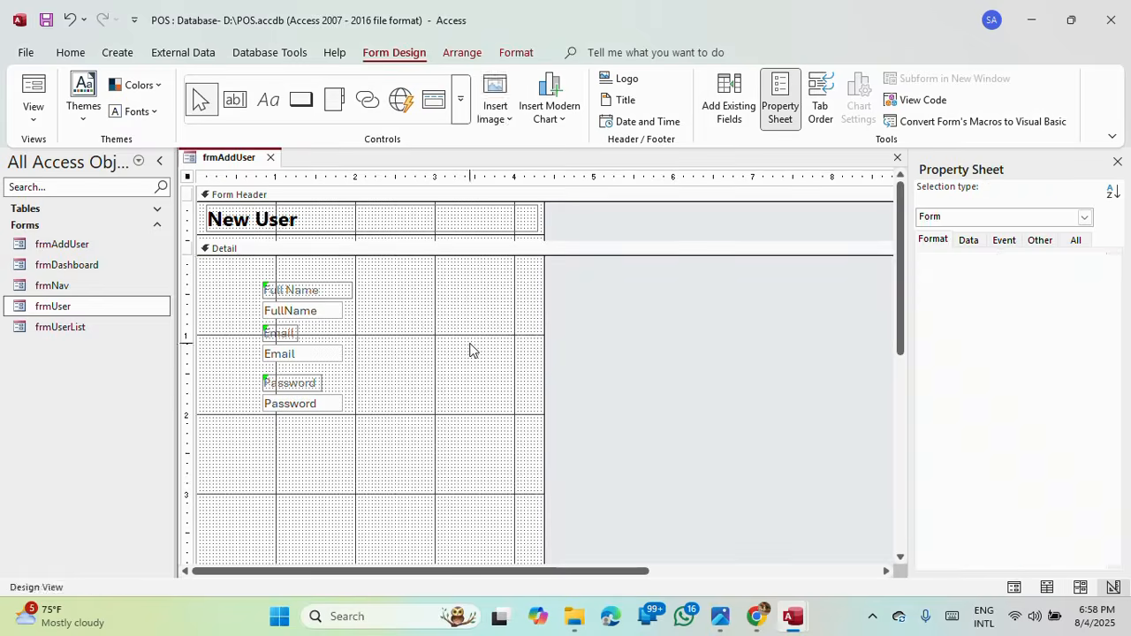
Step: Move the three label and text box pairs toward the form's left edge, leaving a wider gap below Full Name
{"action": "left_click_drag", "start_coordinate": [287, 451], "coordinate": [215, 277]}
{"action": "left_click", "coordinate": [318, 451]}
{"action": "left_click_drag", "start_coordinate": [318, 451], "coordinate": [221, 364]}
Step: Enlarge the FullName text box to about 3.67" wide and 0.29" high
{"action": "left_click", "coordinate": [262, 304]}
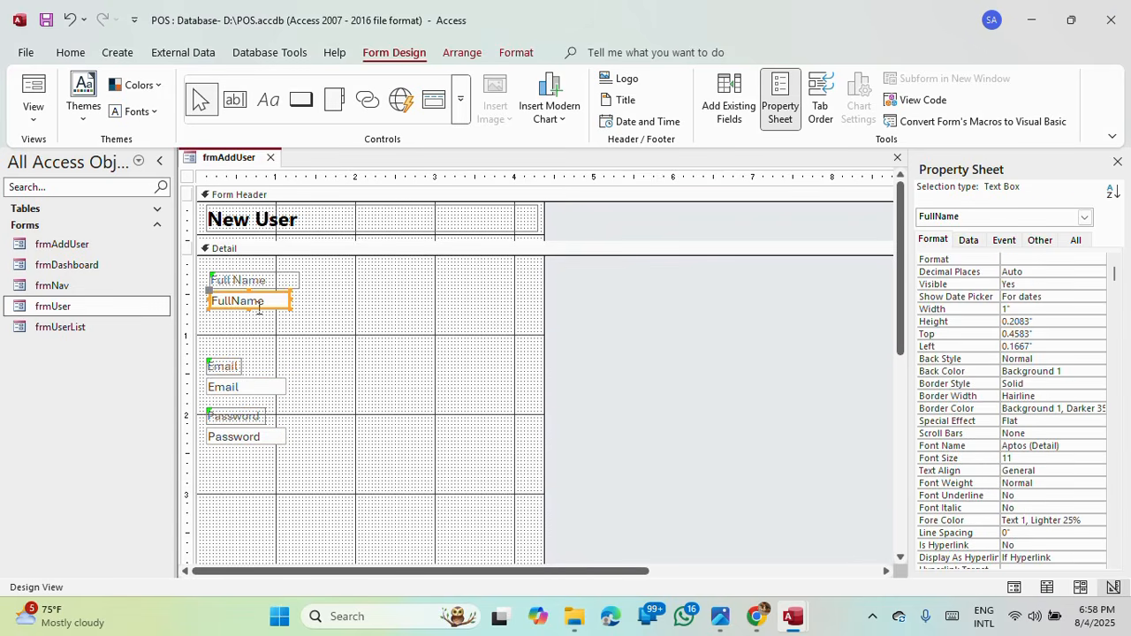
{"action": "left_click_drag", "start_coordinate": [288, 300], "coordinate": [503, 299]}
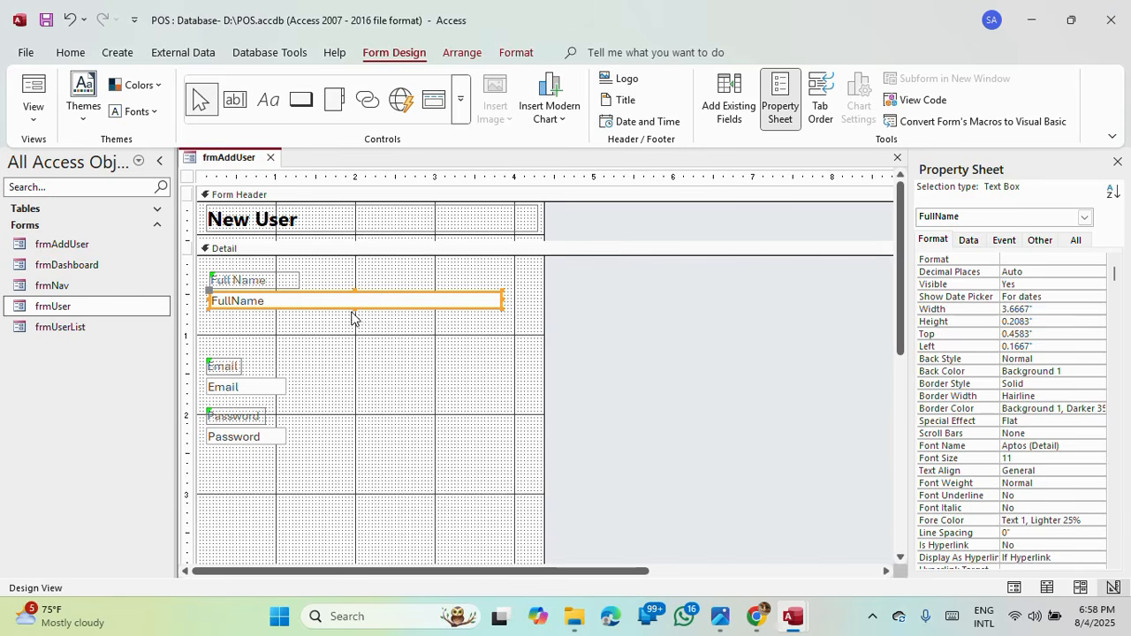
{"action": "left_click_drag", "start_coordinate": [354, 308], "coordinate": [358, 314]}
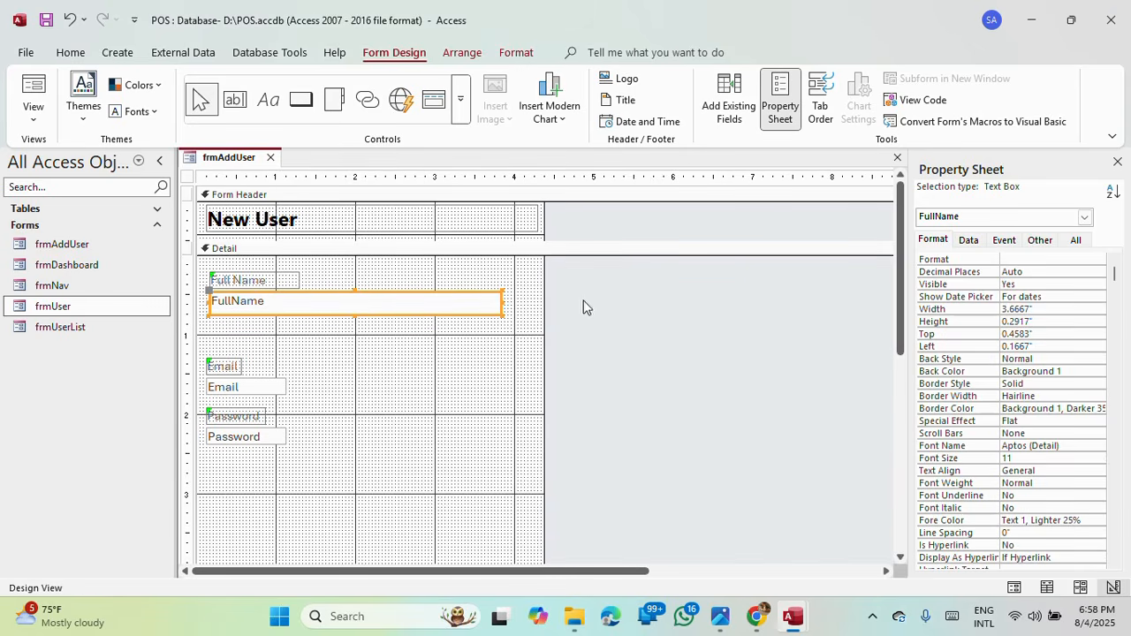
Step: Narrow the "New User" label to about 3.79" and try to reduce the form's width to match
{"action": "left_click", "coordinate": [510, 221]}
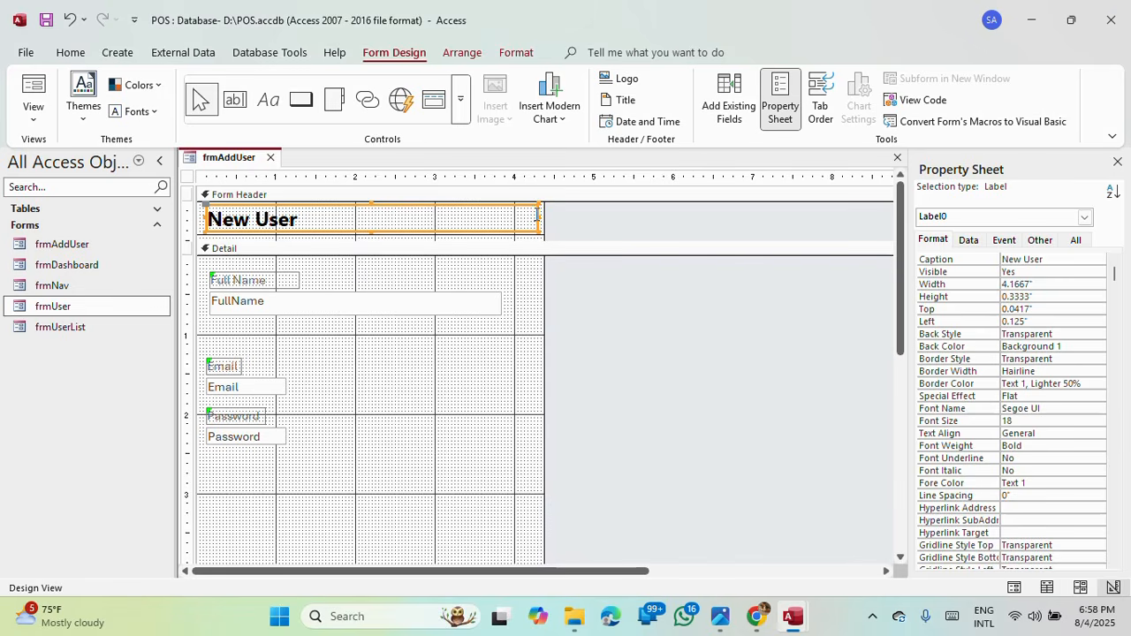
{"action": "left_click_drag", "start_coordinate": [538, 217], "coordinate": [510, 217]}
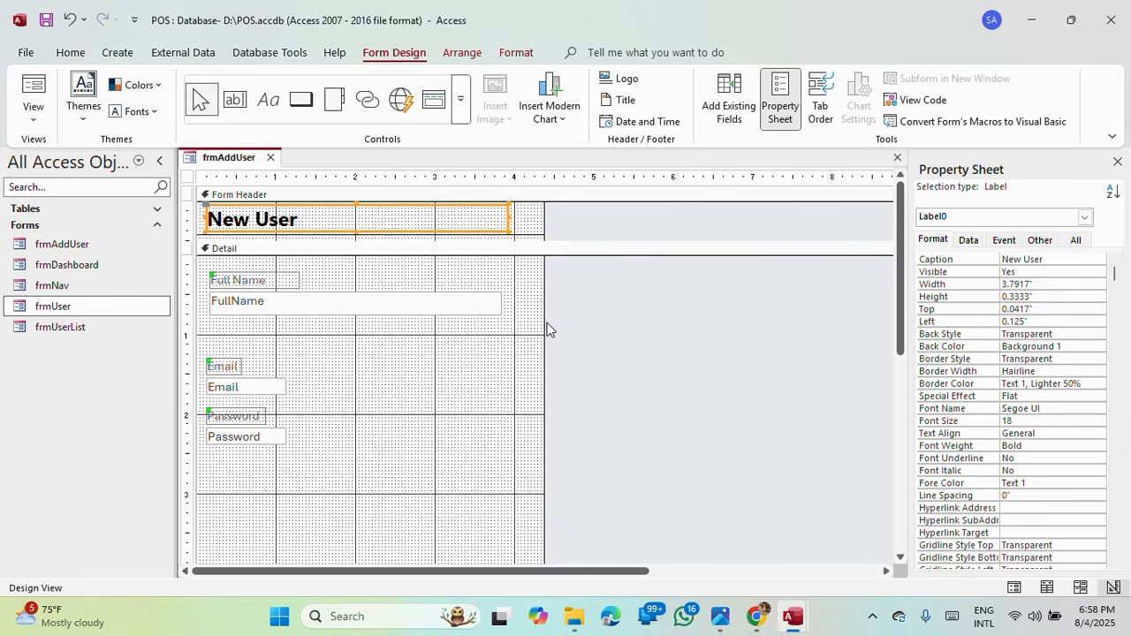
{"action": "left_click_drag", "start_coordinate": [545, 322], "coordinate": [517, 321]}
Step: Shift the Full Name label and its text box right to a Left position of about 0.21"
{"action": "left_click", "coordinate": [449, 346]}
{"action": "left_click_drag", "start_coordinate": [446, 343], "coordinate": [277, 277]}
{"action": "left_click", "coordinate": [346, 353]}
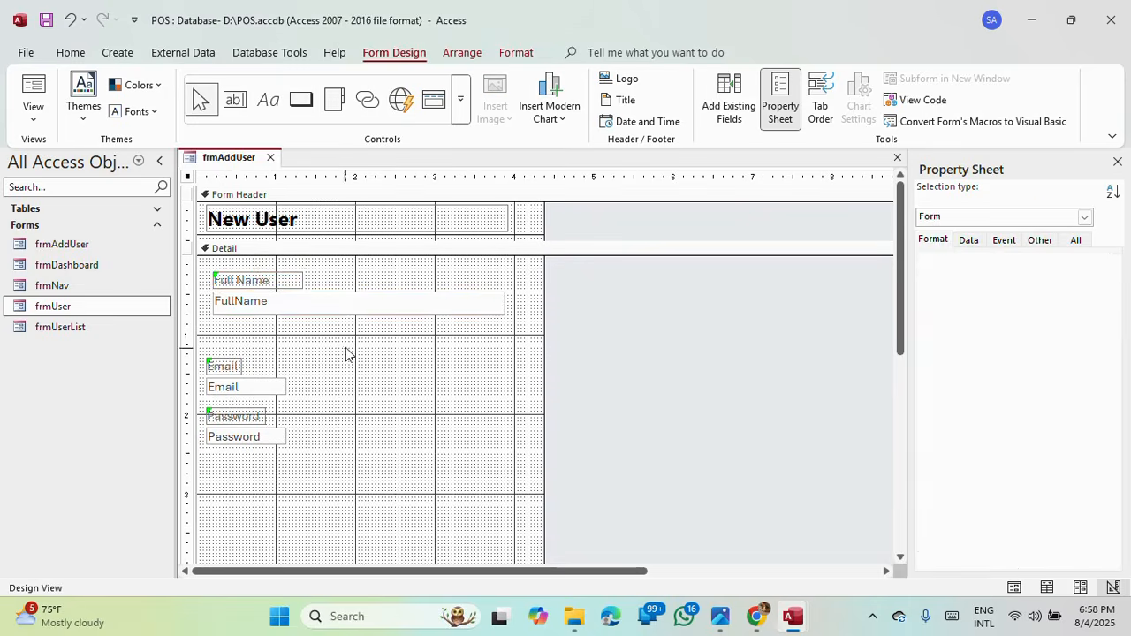
Step: Set the font of the Full Name label and FullName text box to Segoe UI
{"action": "left_click", "coordinate": [409, 301]}
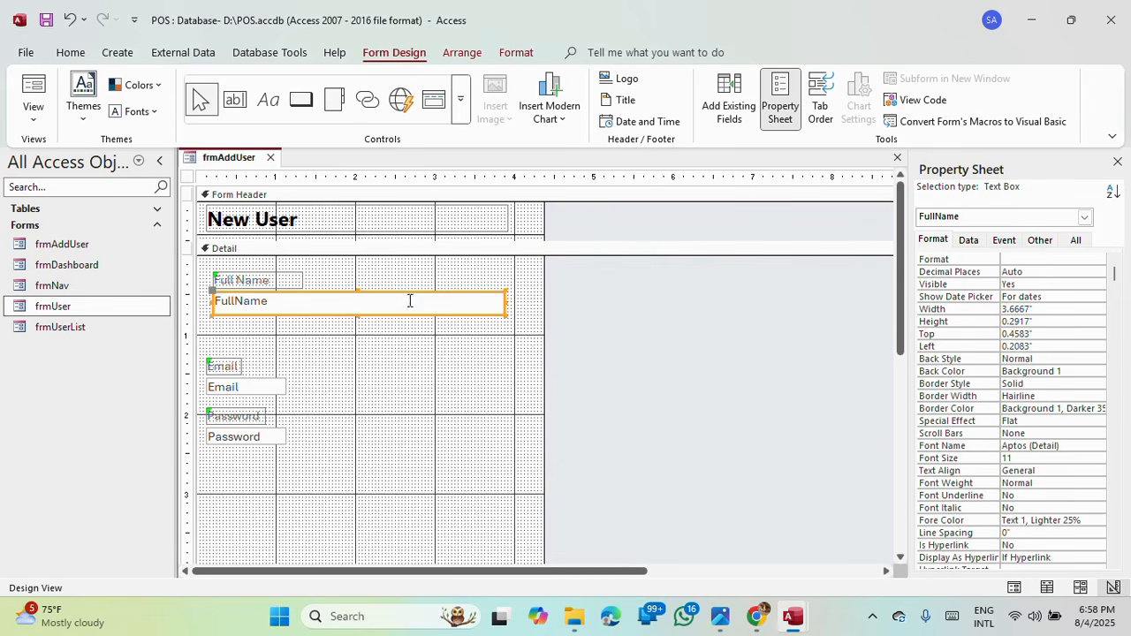
{"action": "left_click", "coordinate": [517, 54]}
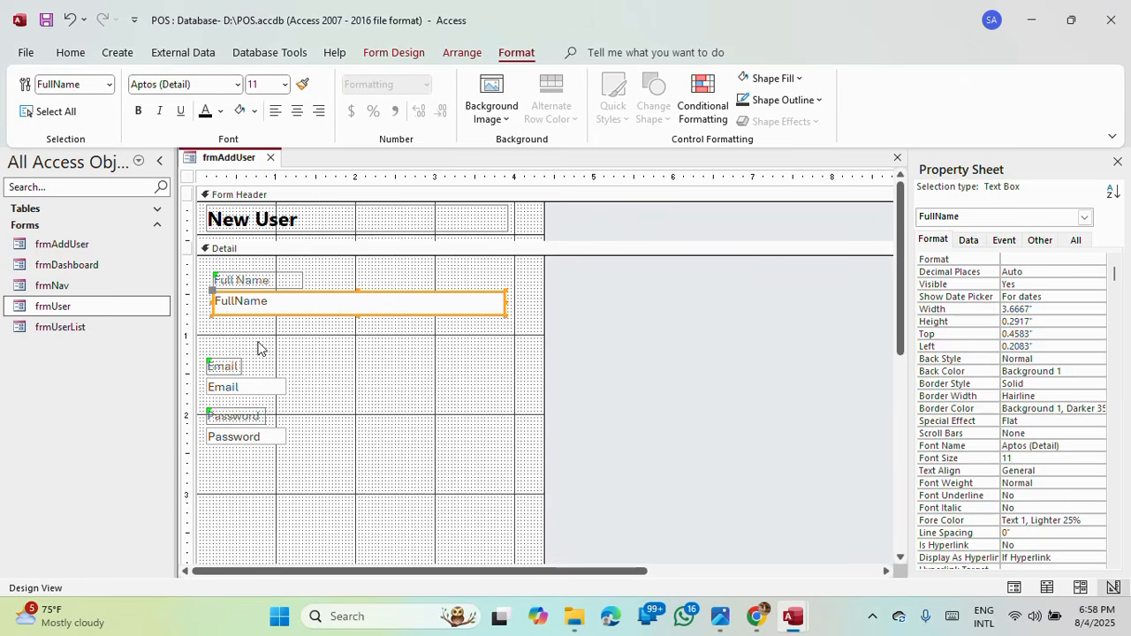
{"action": "left_click_drag", "start_coordinate": [296, 339], "coordinate": [256, 267]}
{"action": "left_click", "coordinate": [217, 85]}
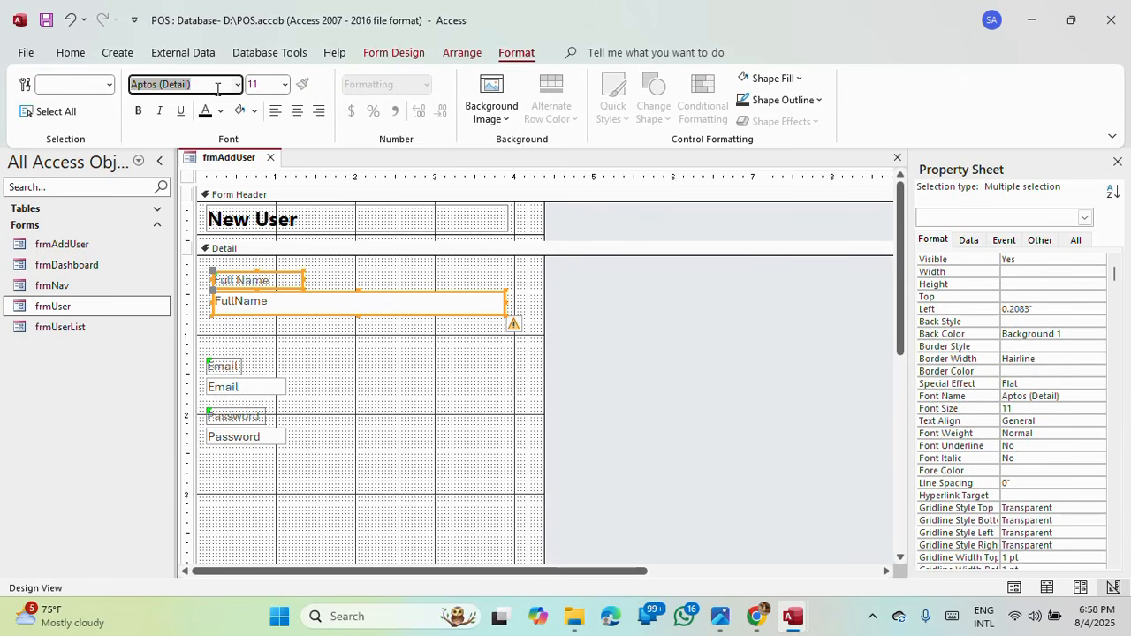
{"action": "type", "text": "S"}
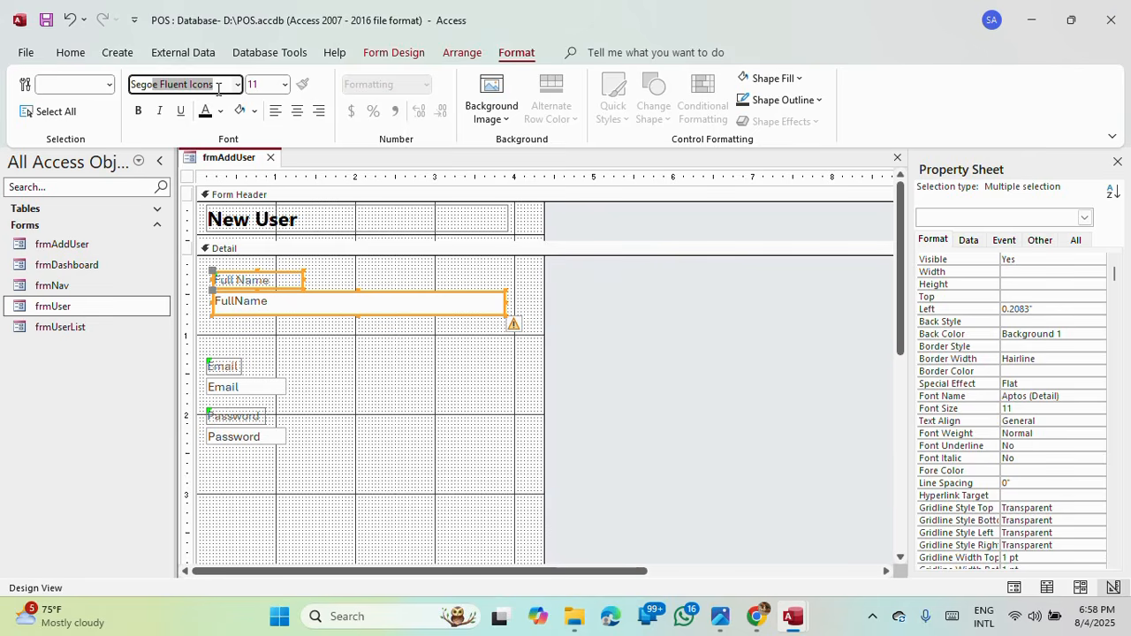
{"action": "type", "text": "egoe UI"}
{"action": "key", "text": "Tab"}
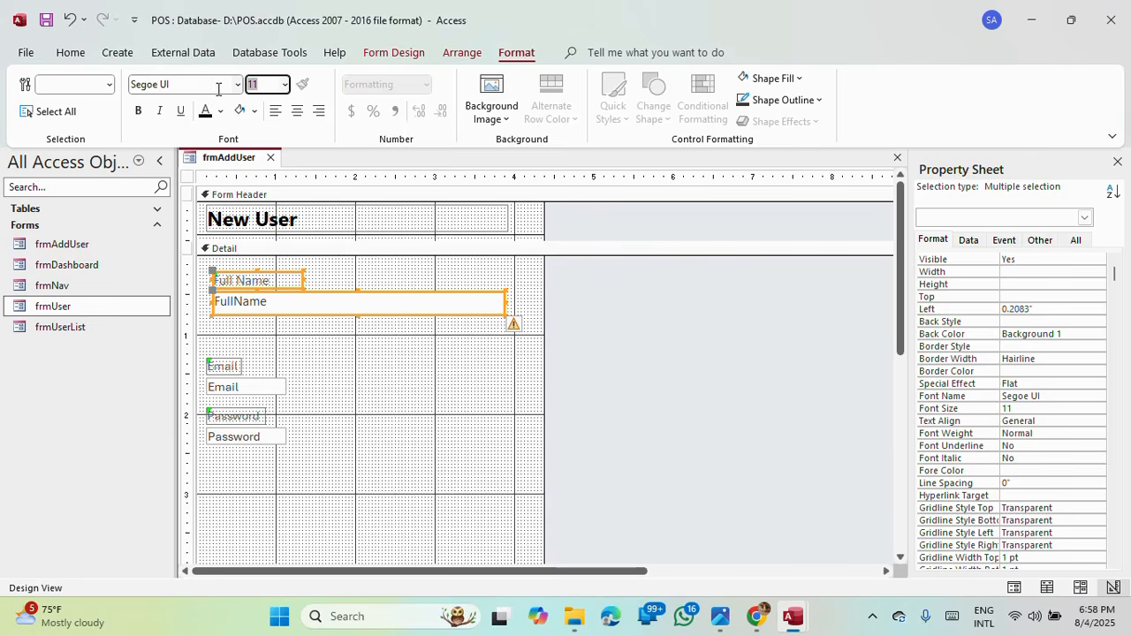
Step: Set the font size of the FullName text box alone to 12
{"action": "left_click", "coordinate": [347, 348]}
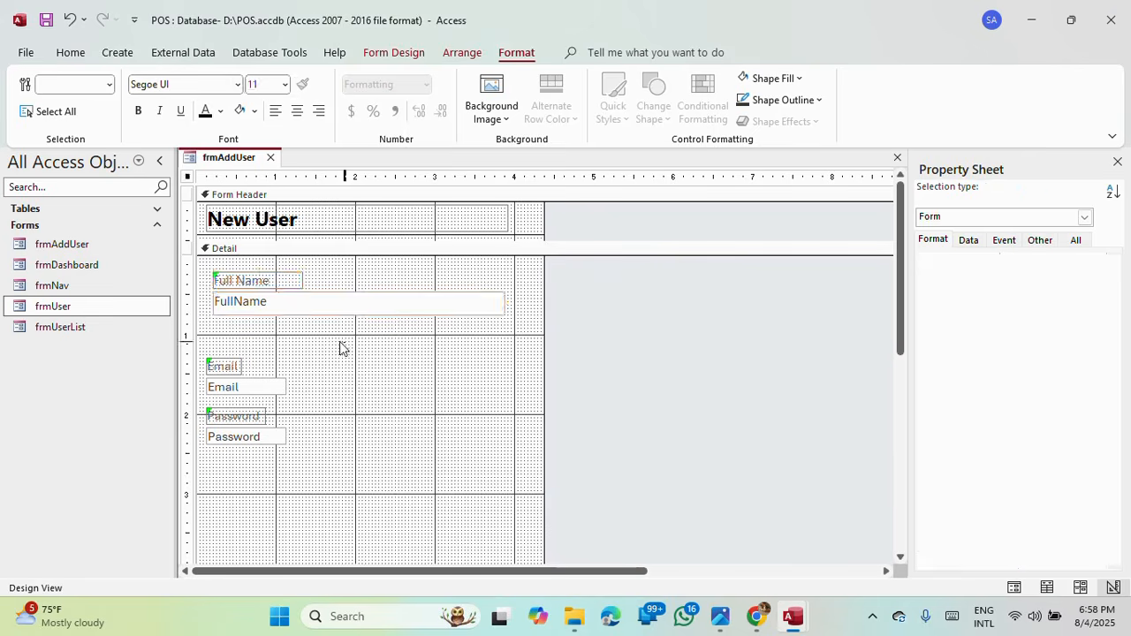
{"action": "left_click", "coordinate": [326, 309]}
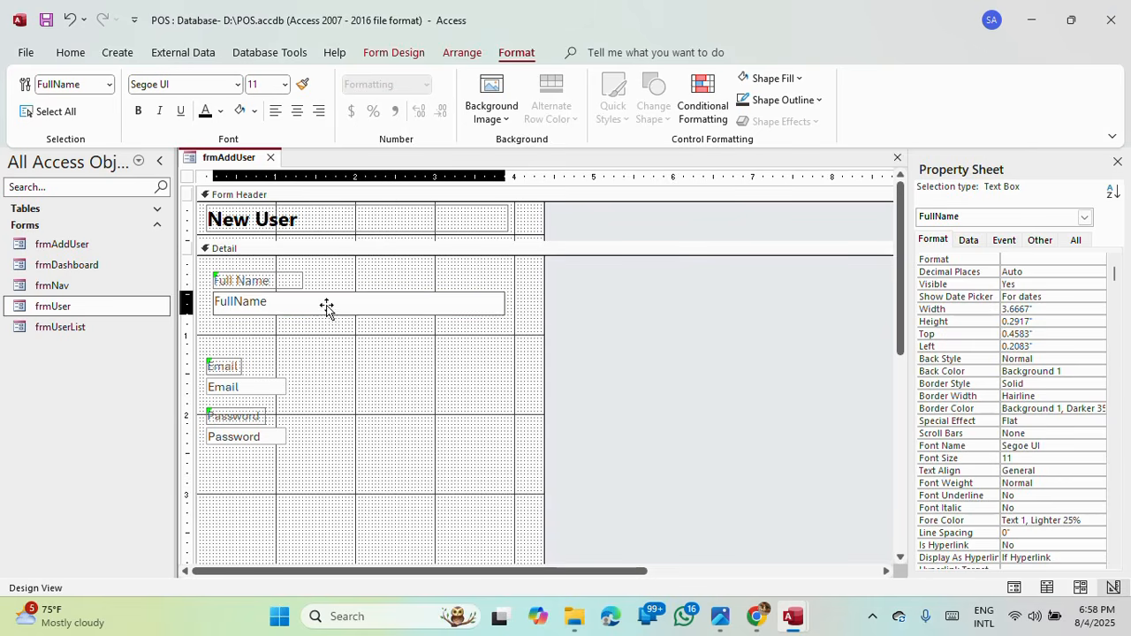
{"action": "left_click", "coordinate": [284, 88]}
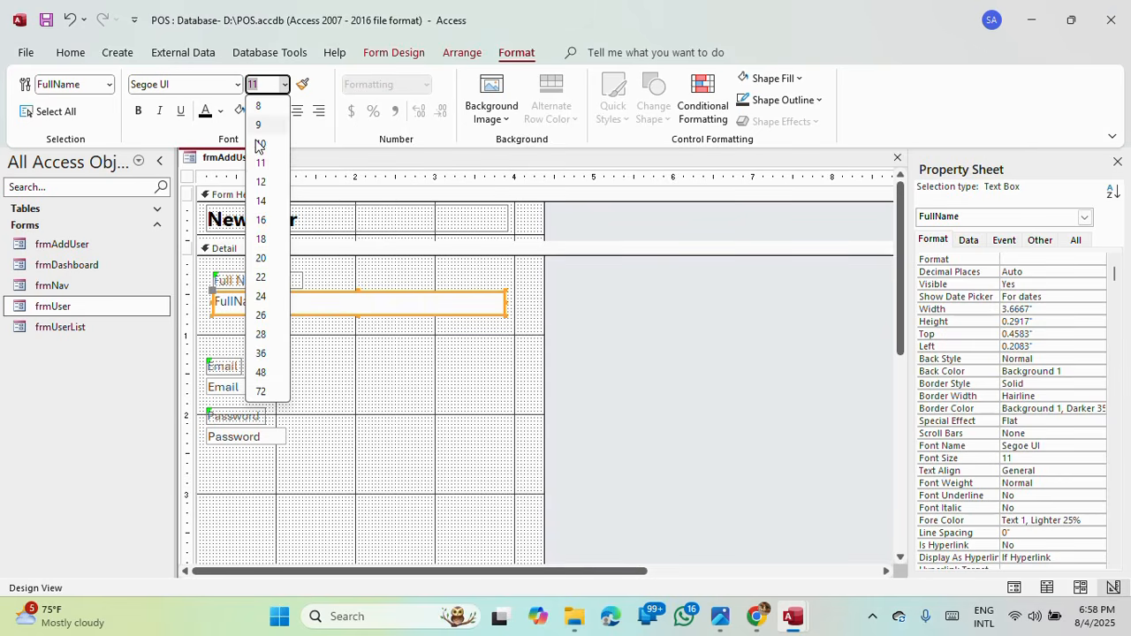
{"action": "left_click", "coordinate": [267, 170]}
{"action": "left_click", "coordinate": [285, 87]}
{"action": "left_click", "coordinate": [262, 181]}
{"action": "left_click", "coordinate": [340, 360]}
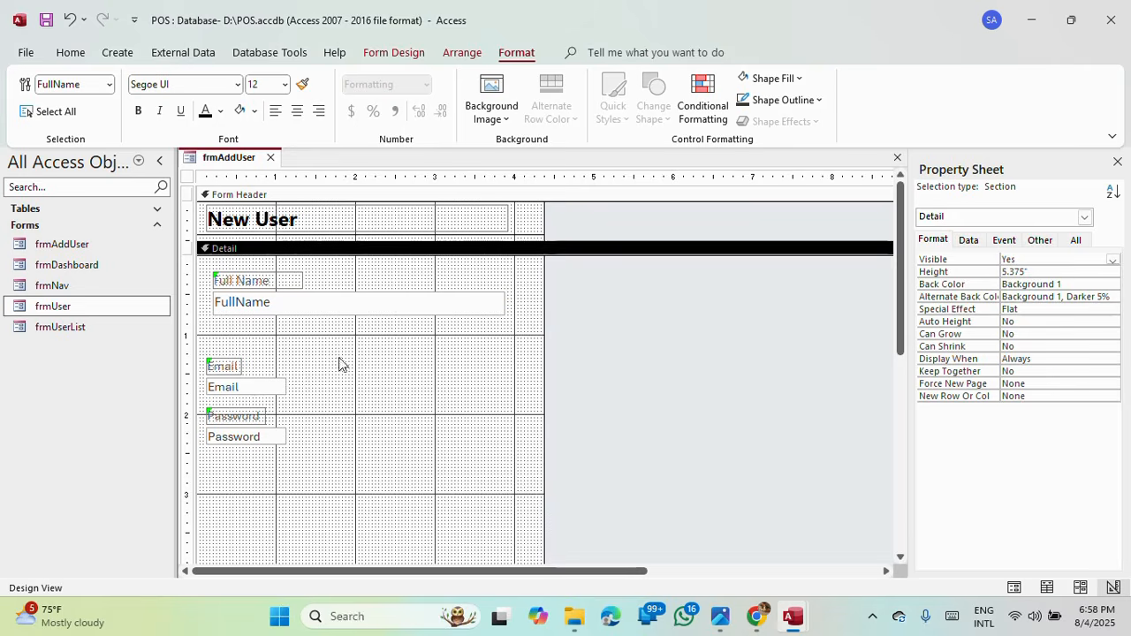
Step: Reduce the height of the FullName text box to 0.25"
{"action": "left_click", "coordinate": [327, 311]}
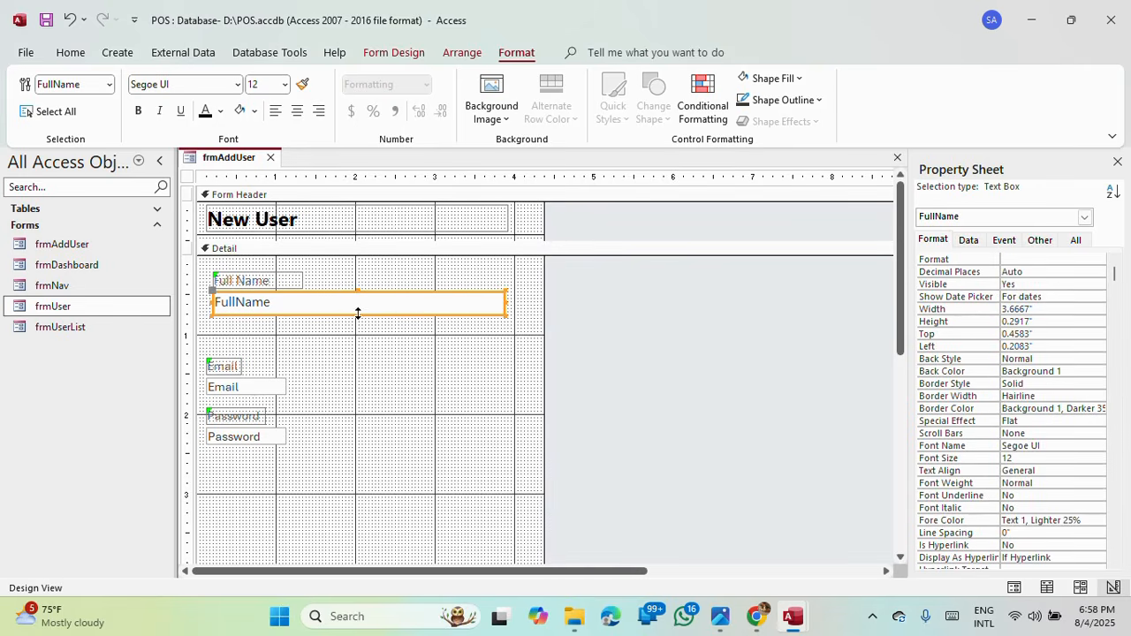
{"action": "left_click_drag", "start_coordinate": [358, 314], "coordinate": [358, 312]}
{"action": "left_click", "coordinate": [344, 316]}
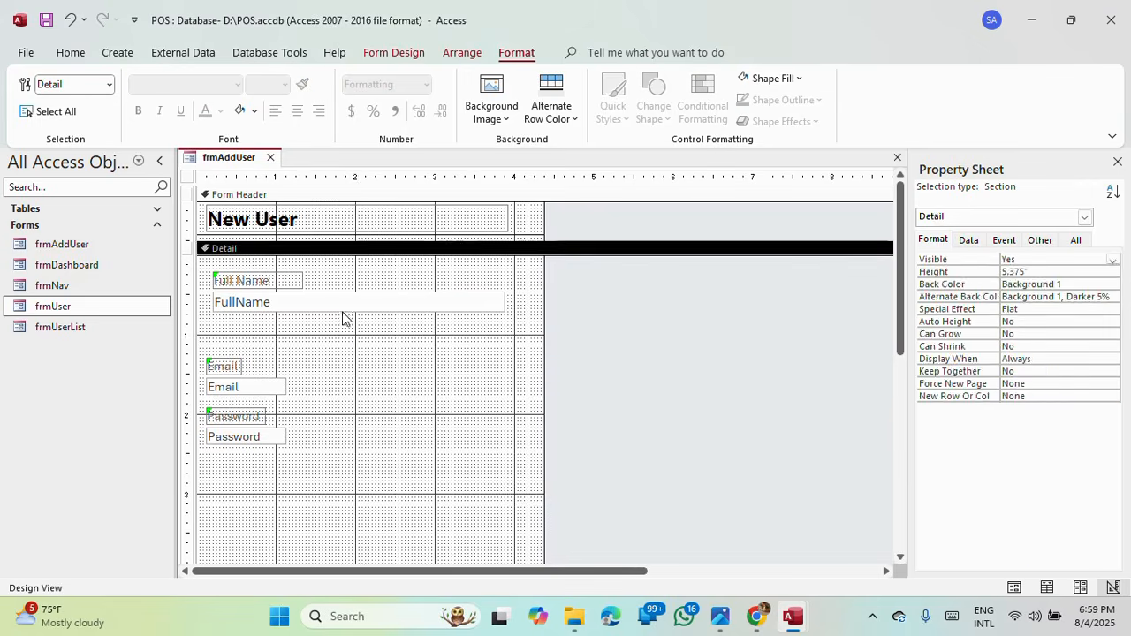
Step: Copy the FullName text box's formatting to the Email and Password text boxes, and move both fields with their labels up beneath FullName, left-aligned with it
{"action": "left_click", "coordinate": [348, 303]}
{"action": "left_click", "coordinate": [302, 84]}
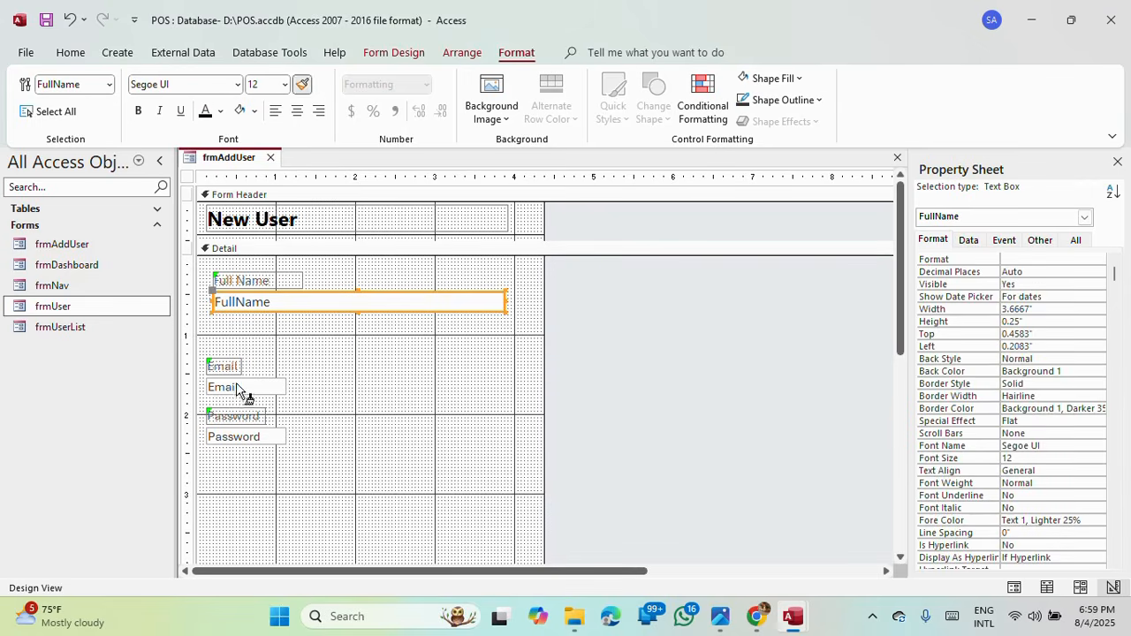
{"action": "left_click", "coordinate": [240, 389]}
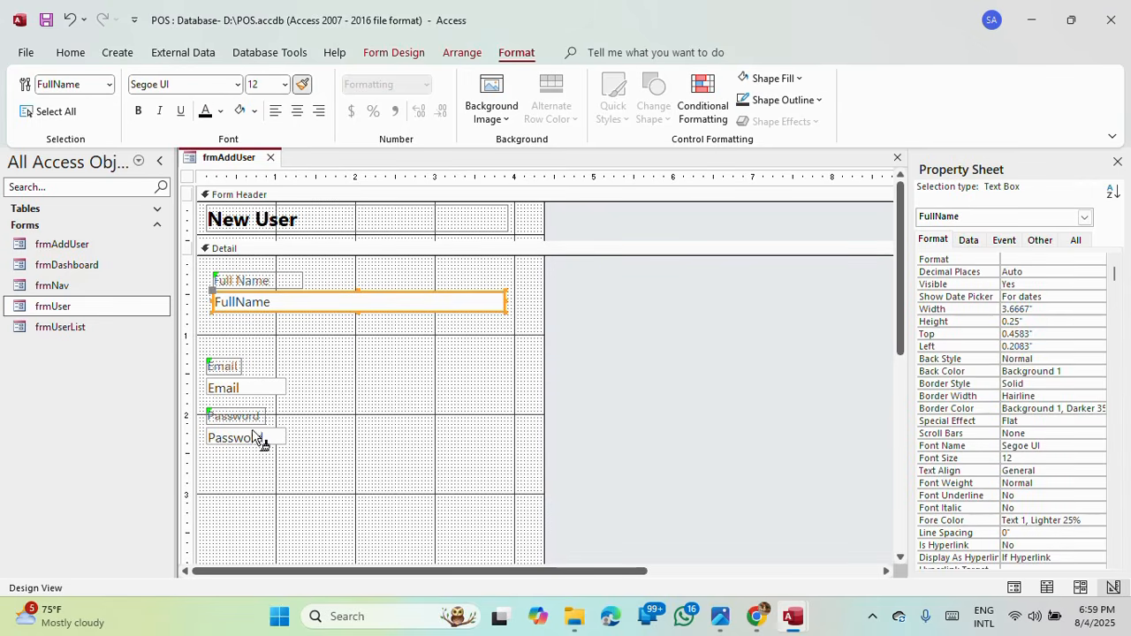
{"action": "left_click_drag", "start_coordinate": [301, 450], "coordinate": [229, 330]}
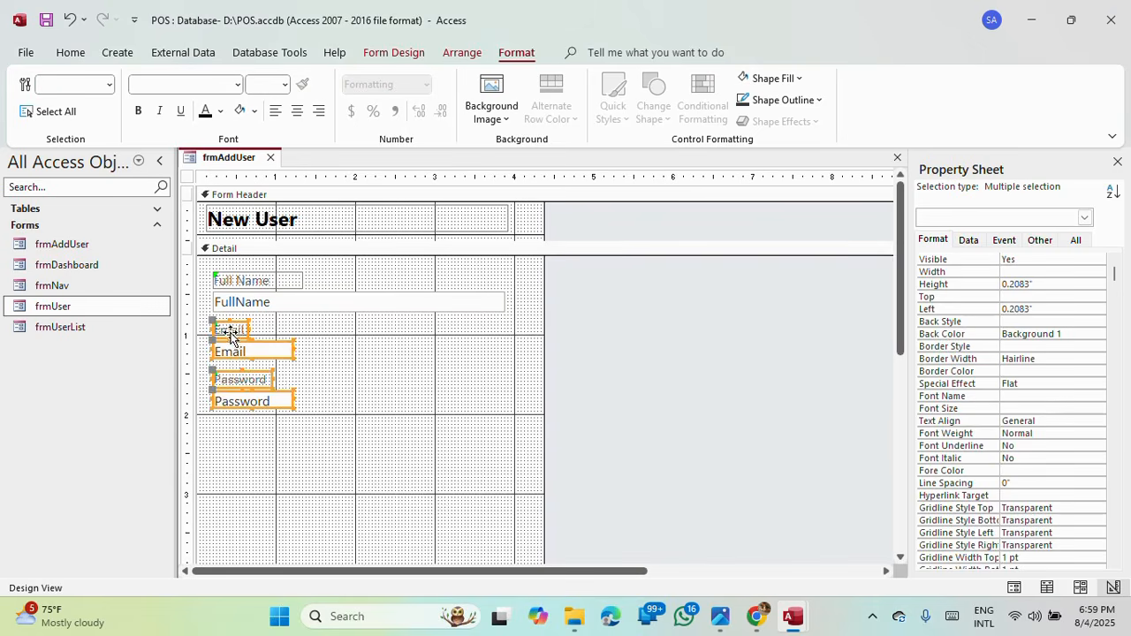
{"action": "left_click", "coordinate": [331, 353]}
Step: Set the Full Name label's font color to black and the FullName, Email and Password text boxes' font color to Text 1, Lighter 35%
{"action": "left_click", "coordinate": [274, 281]}
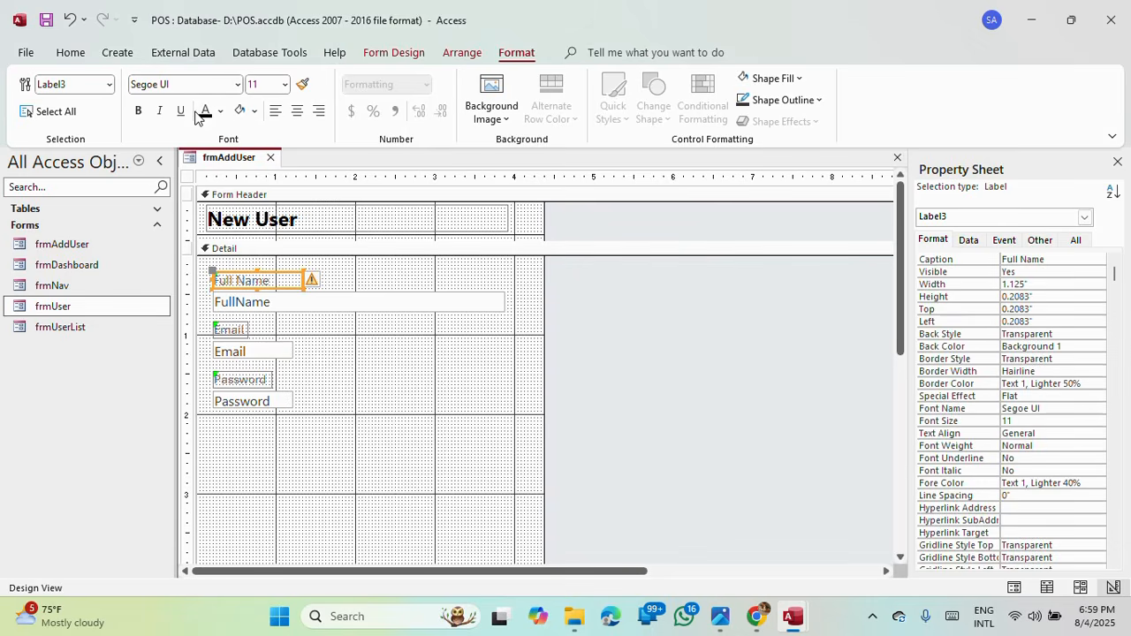
{"action": "left_click", "coordinate": [202, 113]}
{"action": "left_click", "coordinate": [350, 306]}
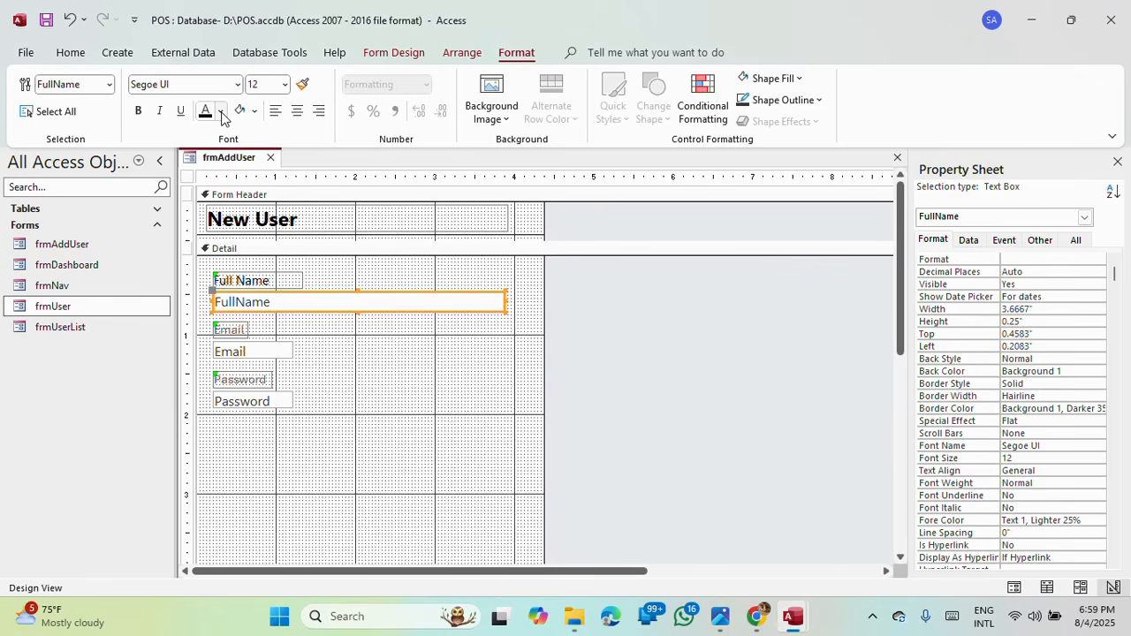
{"action": "left_click", "coordinate": [220, 111]}
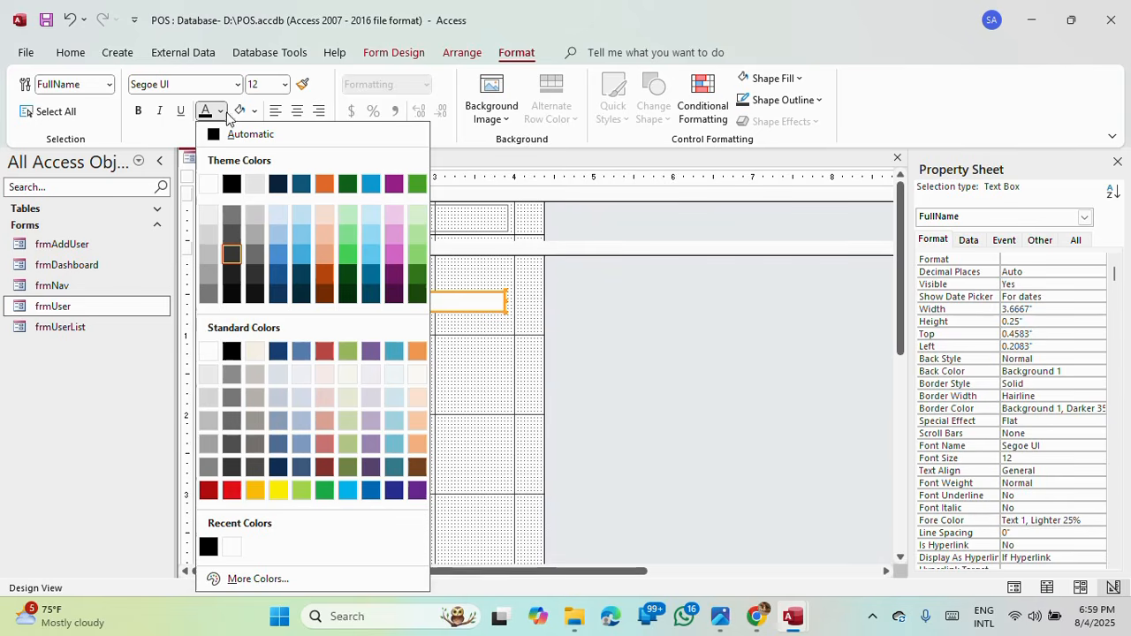
{"action": "left_click", "coordinate": [235, 237]}
{"action": "left_click", "coordinate": [330, 366]}
{"action": "left_click", "coordinate": [300, 310]}
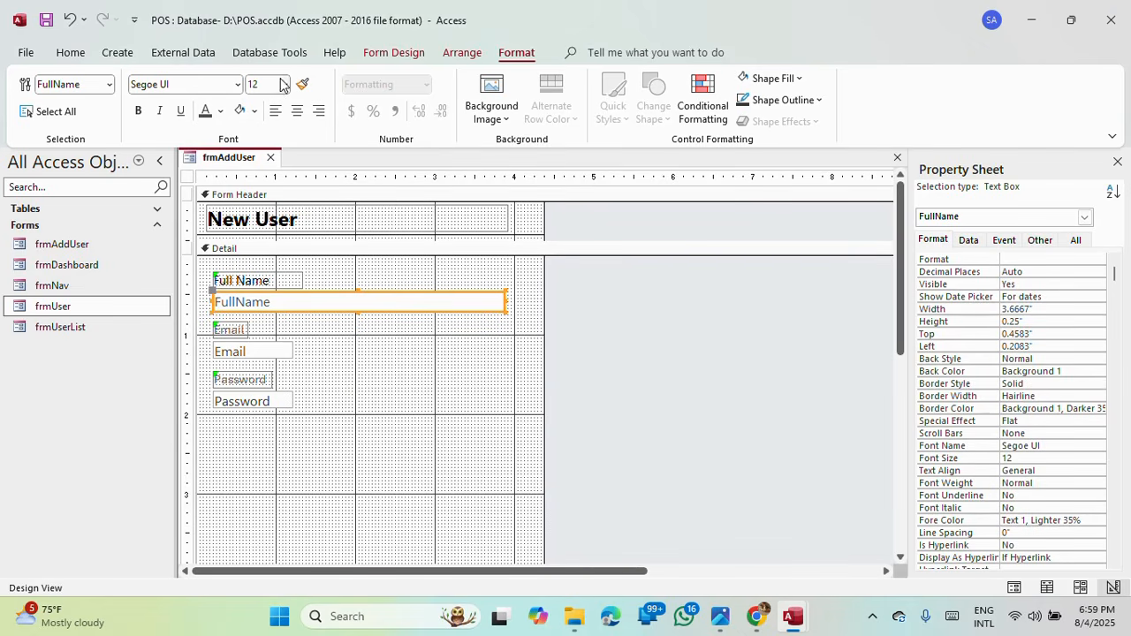
{"action": "left_click", "coordinate": [351, 410]}
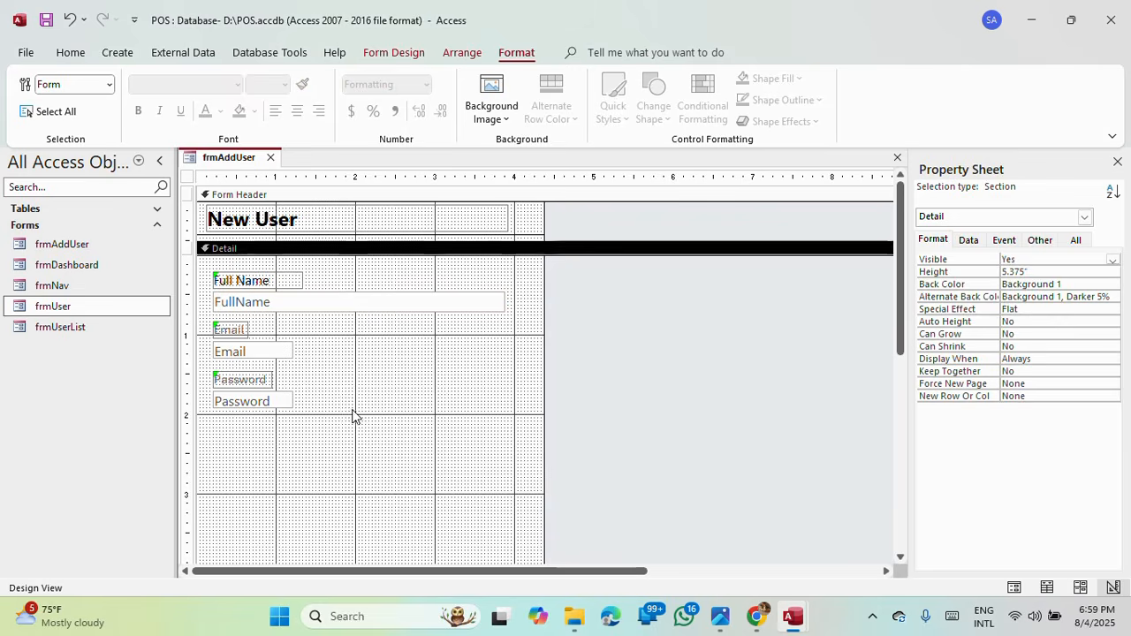
Step: Size the FullName, Email and Password text boxes uniformly to the tallest and the widest of the three
{"action": "left_click_drag", "start_coordinate": [295, 414], "coordinate": [266, 395]}
{"action": "left_click_drag", "start_coordinate": [325, 454], "coordinate": [285, 305]}
{"action": "right_click", "coordinate": [285, 305]}
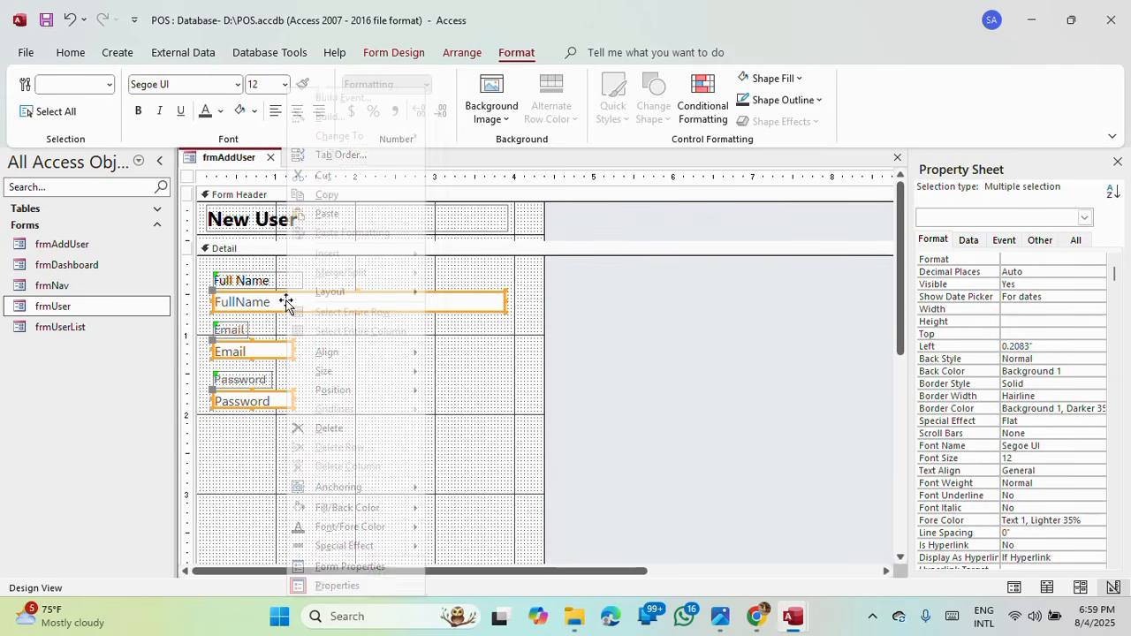
{"action": "mouse_move", "coordinate": [340, 372]}
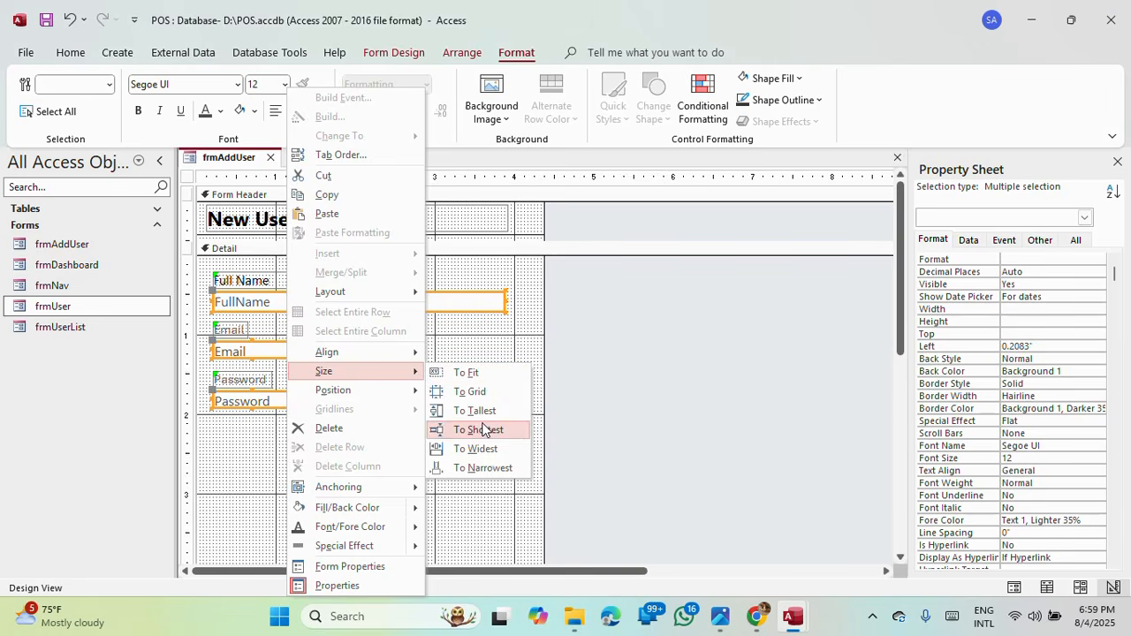
{"action": "left_click", "coordinate": [474, 410]}
{"action": "right_click", "coordinate": [328, 302]}
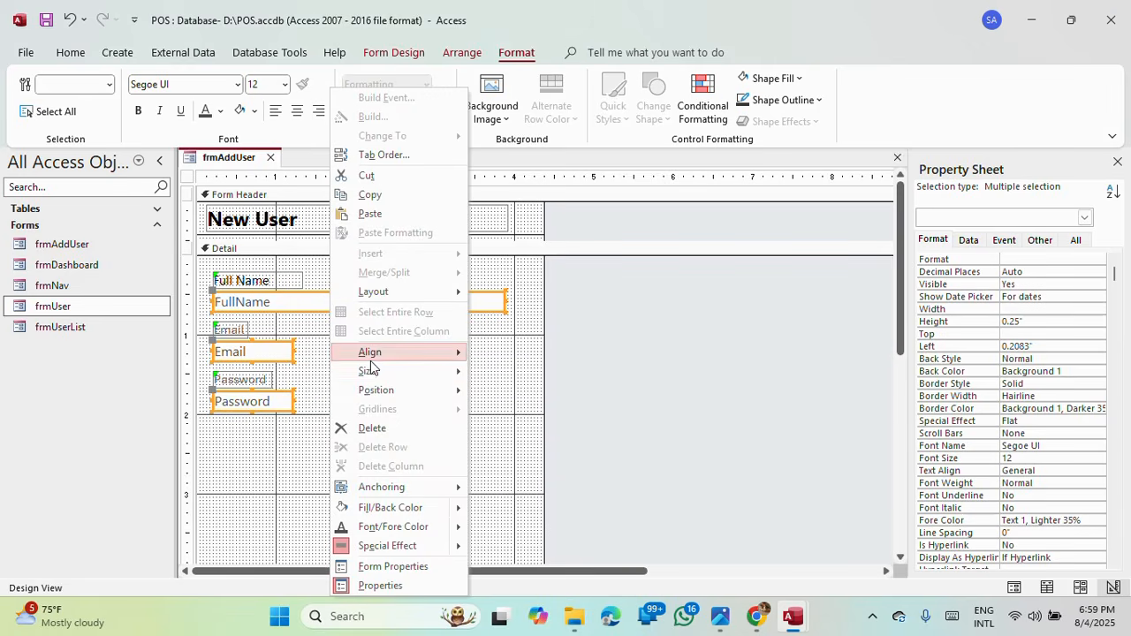
{"action": "mouse_move", "coordinate": [393, 370]}
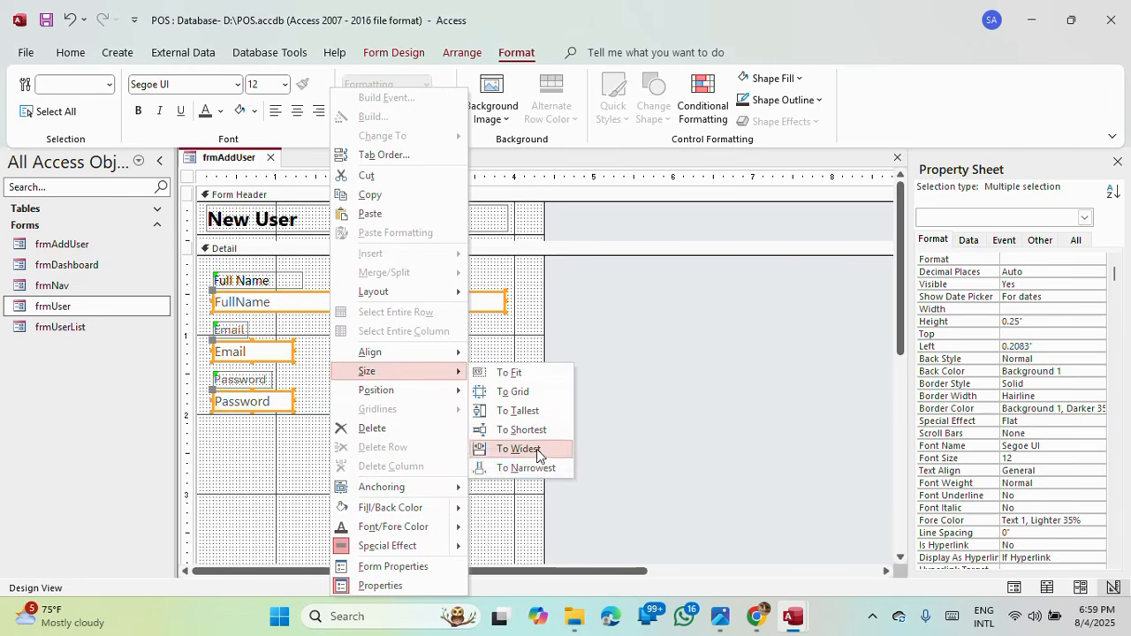
{"action": "left_click", "coordinate": [526, 448]}
{"action": "left_click", "coordinate": [463, 472]}
Step: Copy the Full Name label's formatting to the Email and Password labels
{"action": "left_click", "coordinate": [246, 280]}
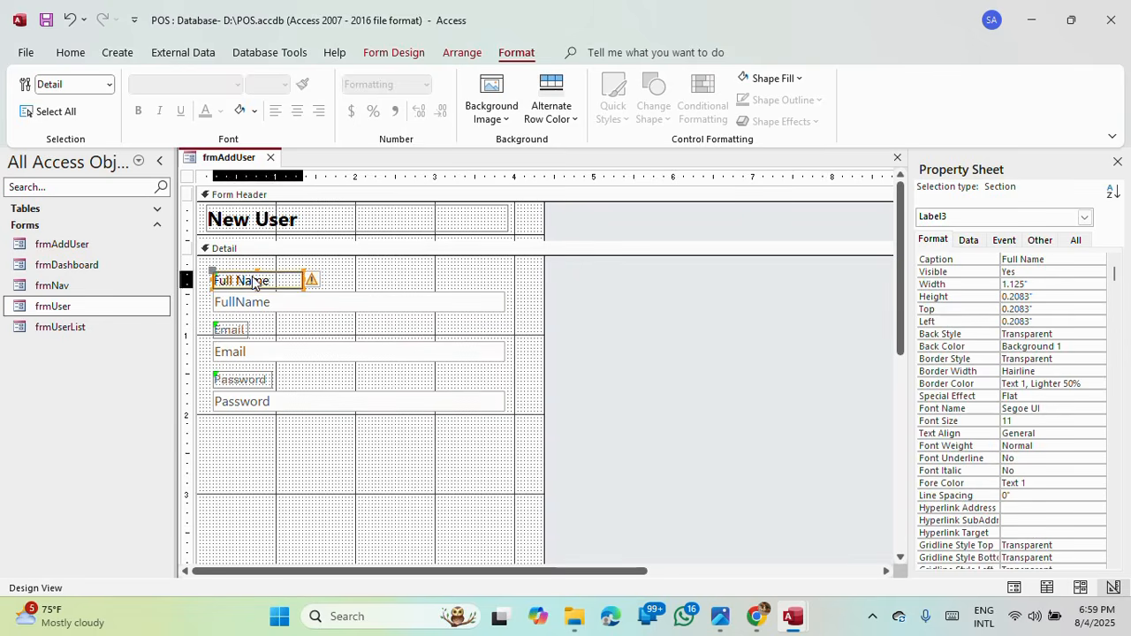
{"action": "left_click", "coordinate": [302, 84]}
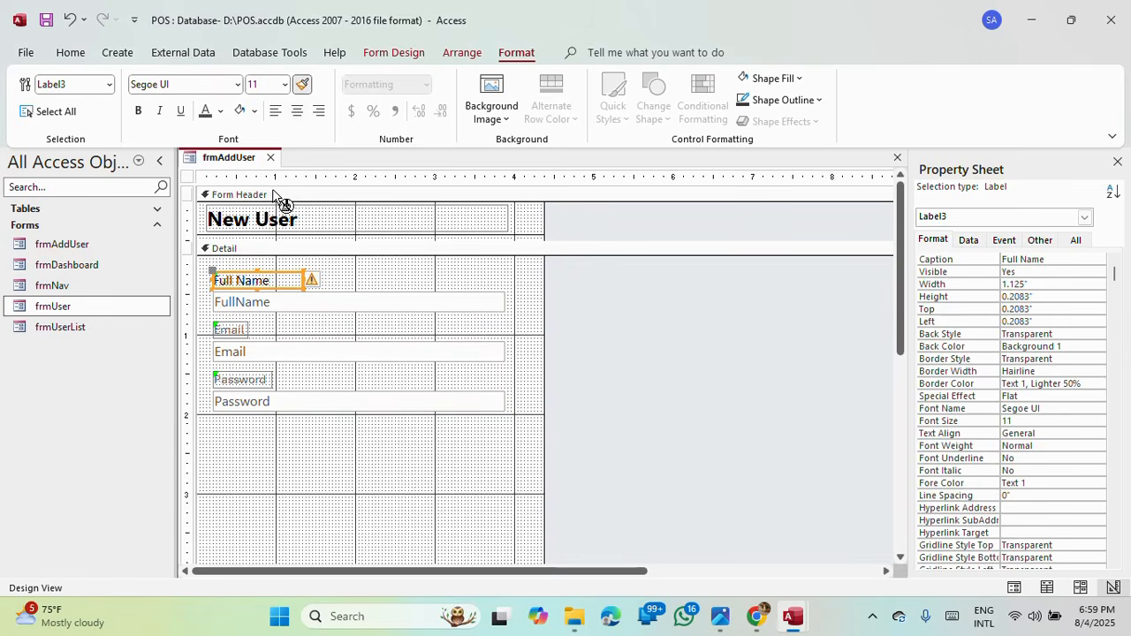
{"action": "left_click", "coordinate": [231, 330]}
{"action": "left_click", "coordinate": [302, 84]}
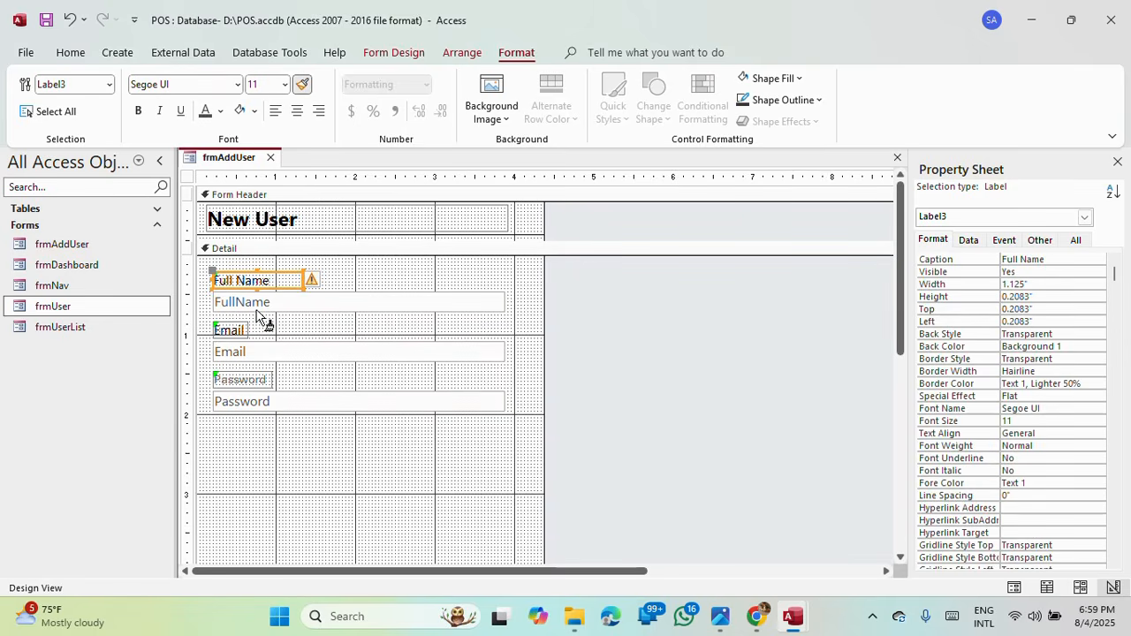
{"action": "left_click", "coordinate": [252, 380]}
{"action": "left_click", "coordinate": [306, 384]}
Step: Widen the Email and Password labels to roughly match the width of the Full Name label
{"action": "left_click", "coordinate": [237, 330]}
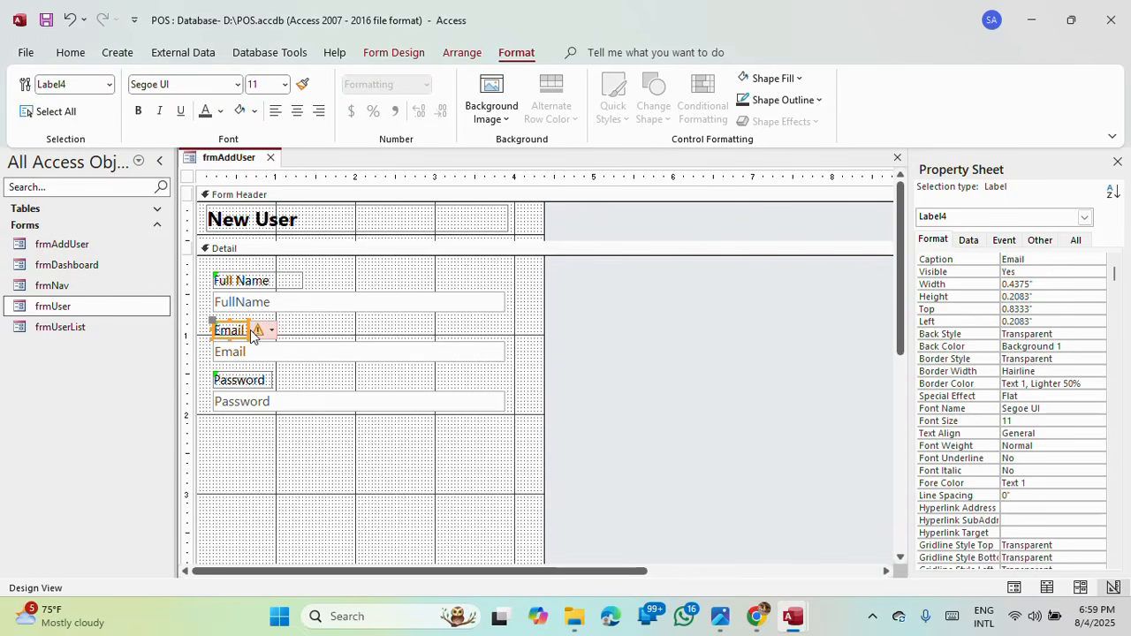
{"action": "left_click_drag", "start_coordinate": [263, 328], "coordinate": [300, 327]}
{"action": "left_click", "coordinate": [331, 387]}
{"action": "left_click", "coordinate": [238, 328]}
{"action": "left_click", "coordinate": [288, 381]}
{"action": "left_click", "coordinate": [276, 380]}
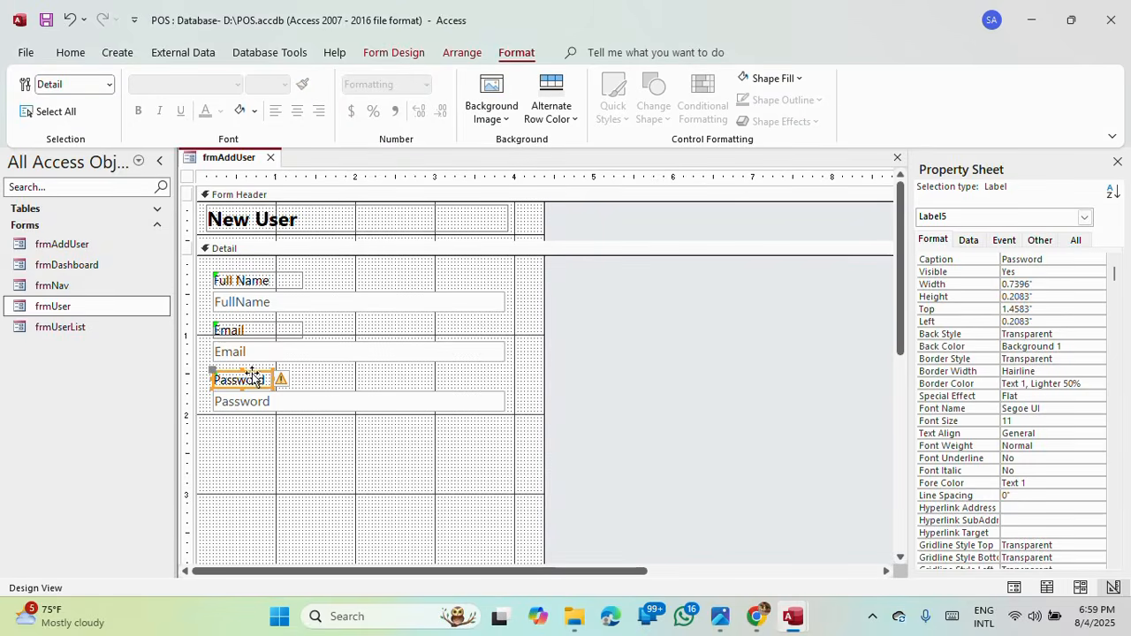
{"action": "left_click_drag", "start_coordinate": [273, 379], "coordinate": [300, 382]}
{"action": "left_click", "coordinate": [316, 460]}
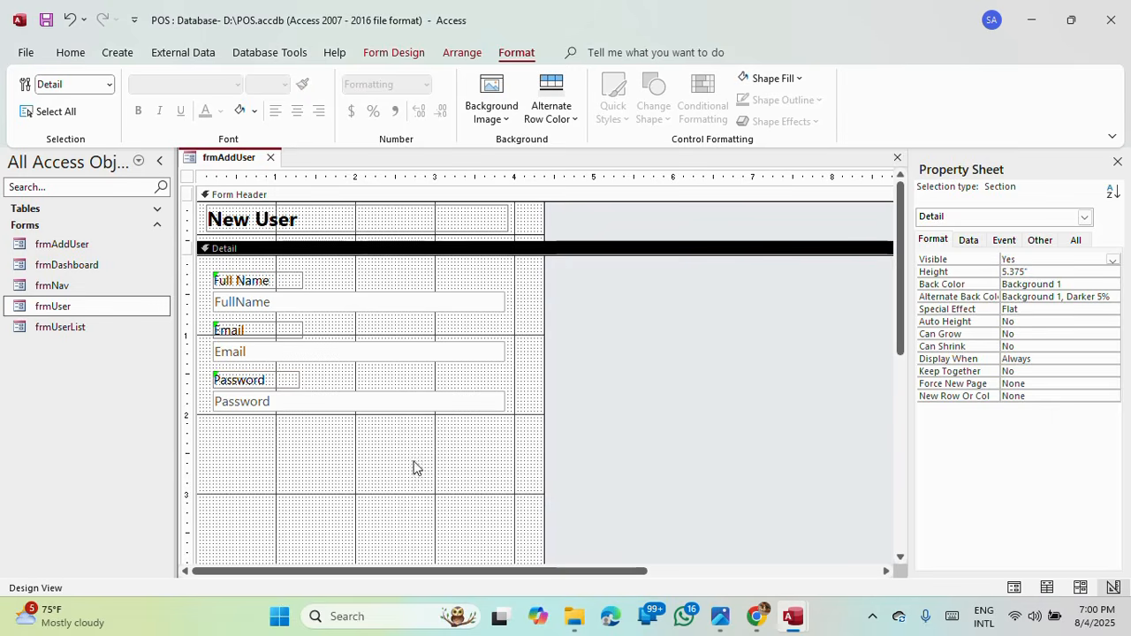
Step: Shorten the form's Detail section to a height of about 3.96"
{"action": "scroll", "coordinate": [437, 449], "scroll_direction": "down", "scroll_amount": 1}
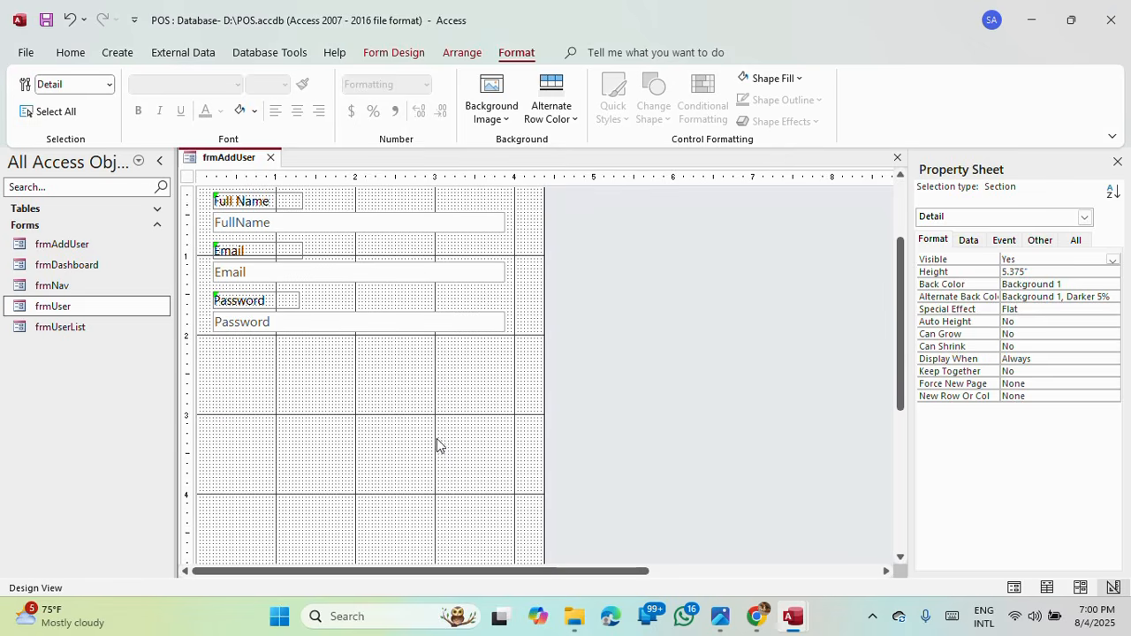
{"action": "scroll", "coordinate": [442, 442], "scroll_direction": "up", "scroll_amount": 1}
{"action": "scroll", "coordinate": [454, 429], "scroll_direction": "down", "scroll_amount": 3}
{"action": "left_click_drag", "start_coordinate": [411, 364], "coordinate": [401, 250]}
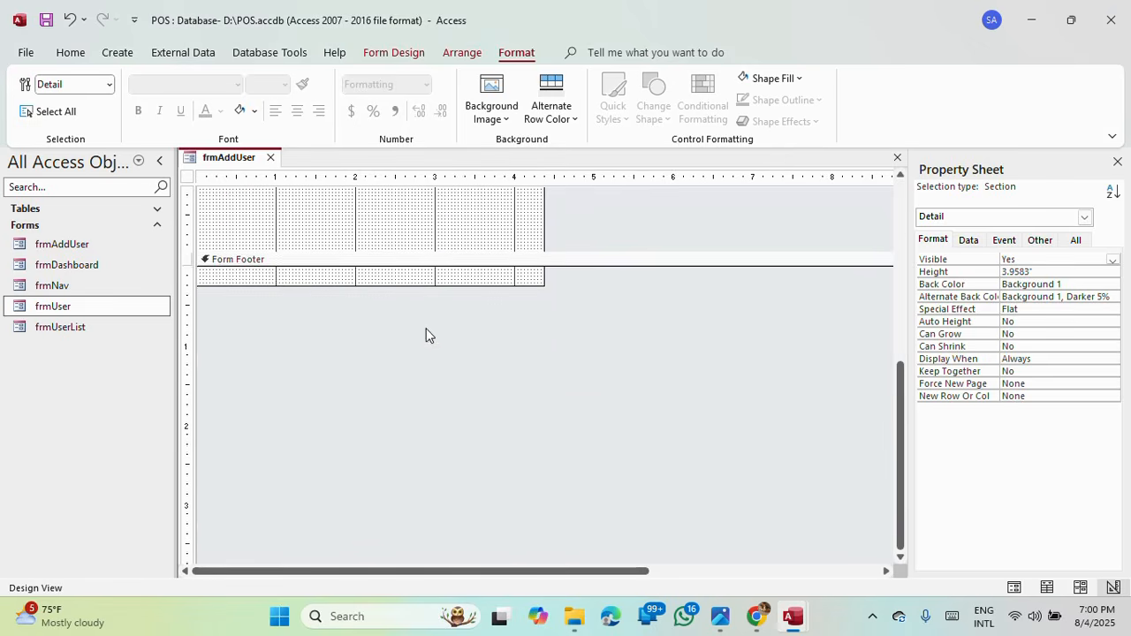
{"action": "scroll", "coordinate": [427, 333], "scroll_direction": "up", "scroll_amount": 3}
{"action": "scroll", "coordinate": [426, 340], "scroll_direction": "down", "scroll_amount": 1}
{"action": "scroll", "coordinate": [424, 350], "scroll_direction": "up", "scroll_amount": 1}
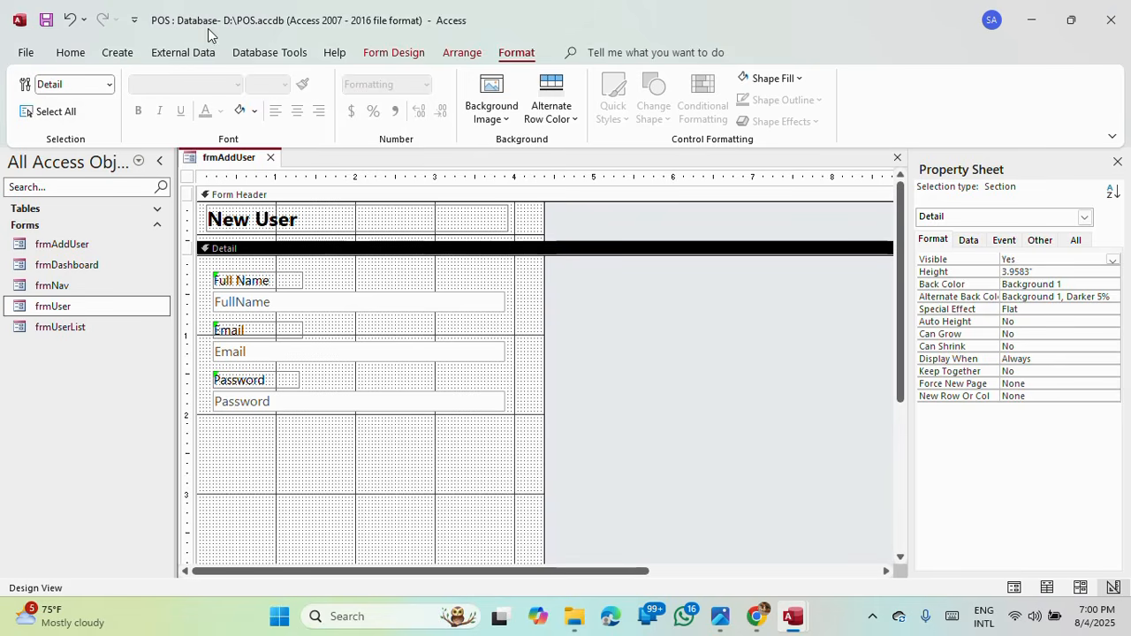
Step: Preview frmAddUser in Form View, move its pop-up window aside, and return to Design View
{"action": "left_click", "coordinate": [389, 55]}
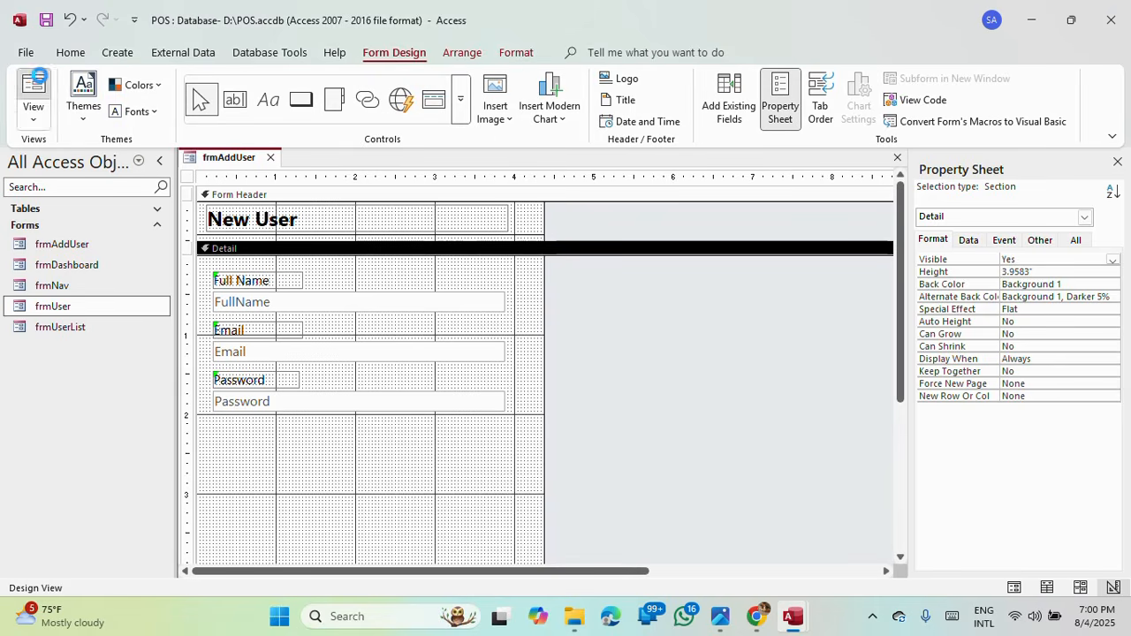
{"action": "left_click", "coordinate": [34, 95]}
{"action": "left_click_drag", "start_coordinate": [394, 192], "coordinate": [549, 117]}
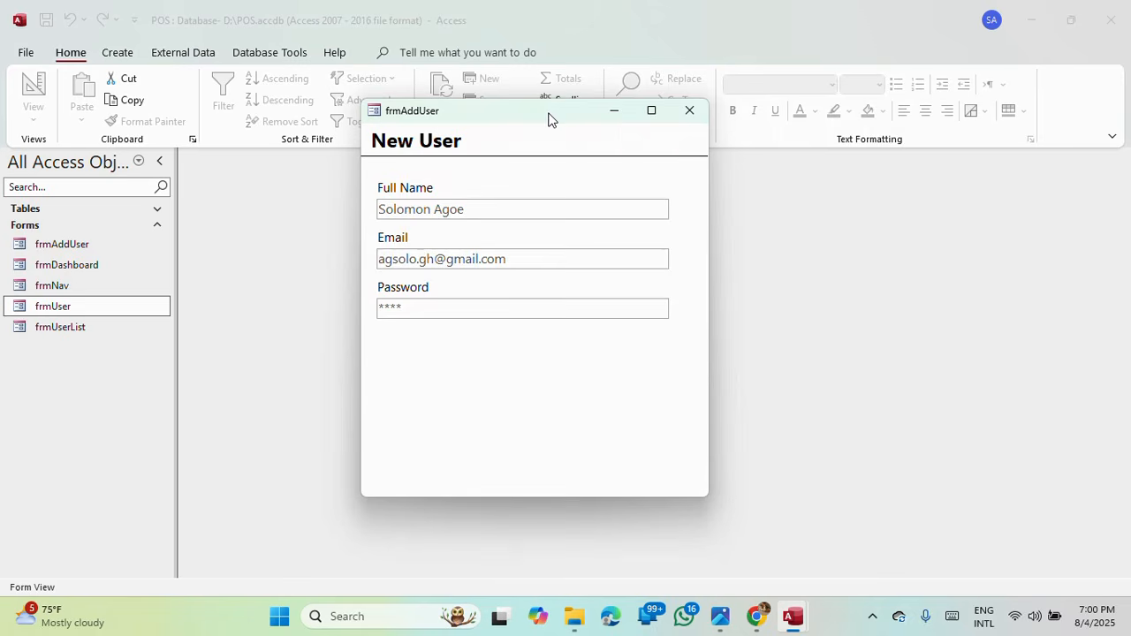
{"action": "right_click", "coordinate": [549, 118]}
{"action": "left_click", "coordinate": [590, 222]}
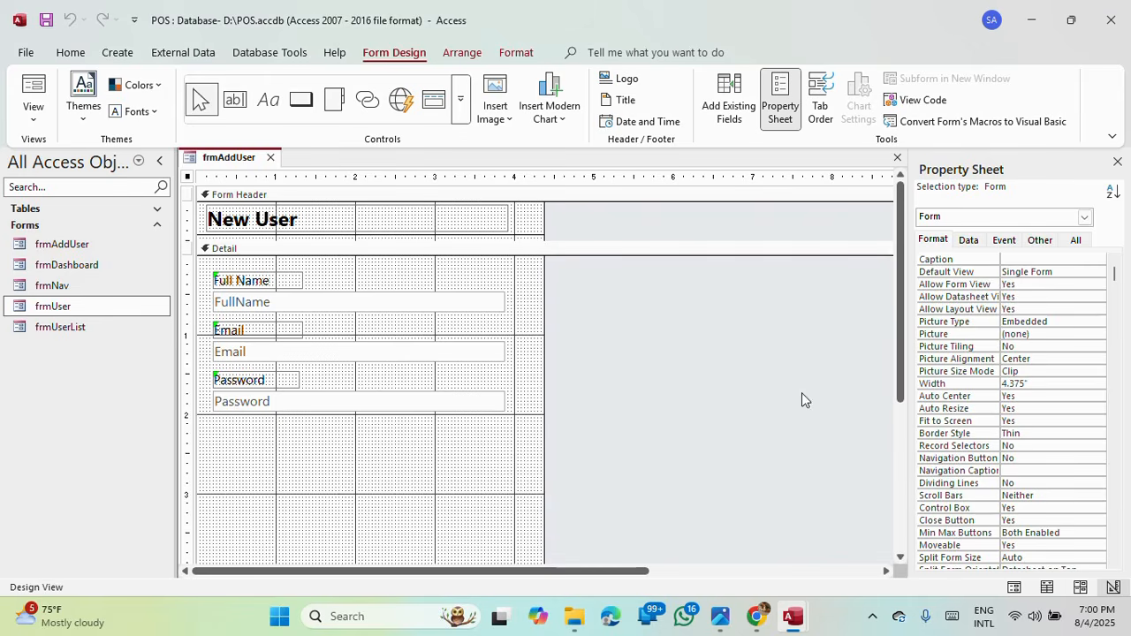
Step: Set both Grid X and Grid Y of the form to 48
{"action": "scroll", "coordinate": [1008, 437], "scroll_direction": "down", "scroll_amount": 2}
{"action": "scroll", "coordinate": [1008, 437], "scroll_direction": "down", "scroll_amount": 2}
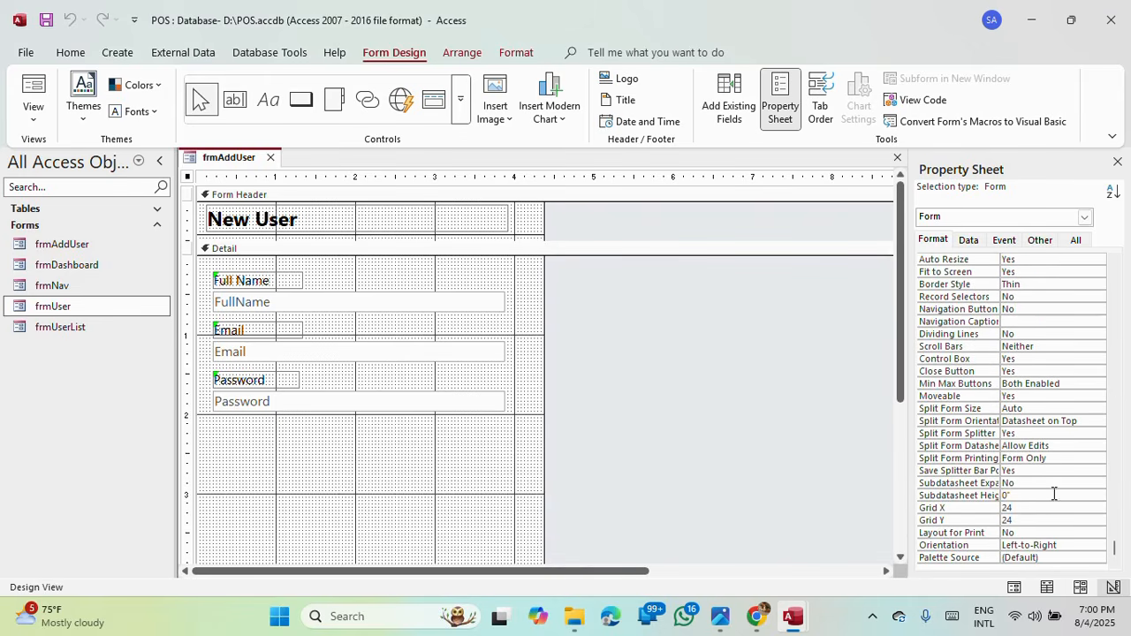
{"action": "left_click", "coordinate": [922, 507]}
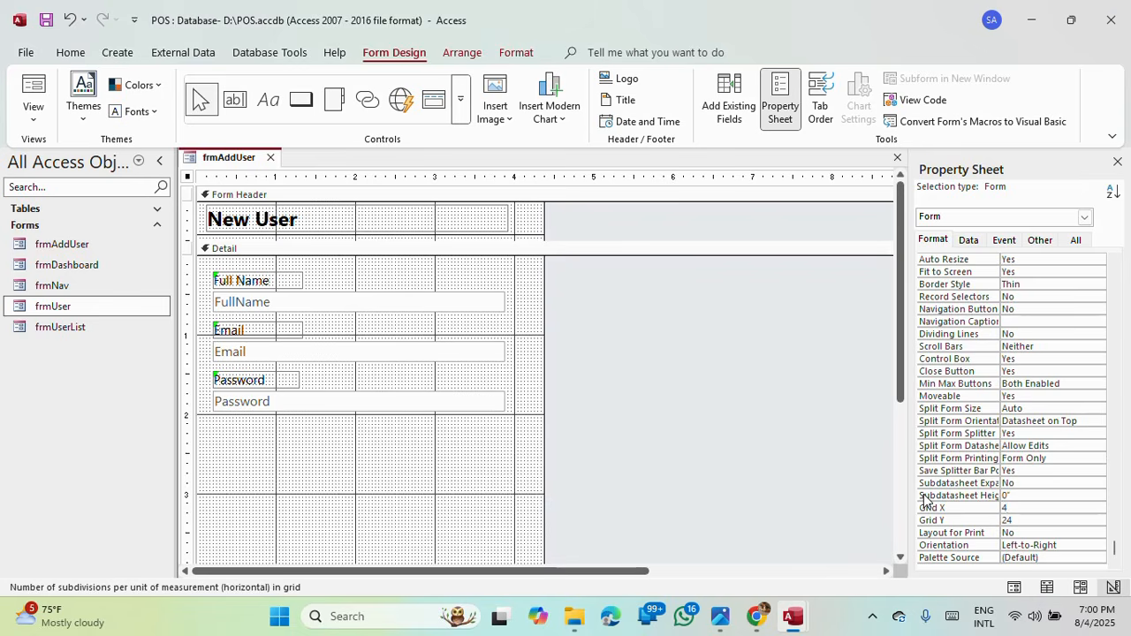
{"action": "key", "text": "Return"}
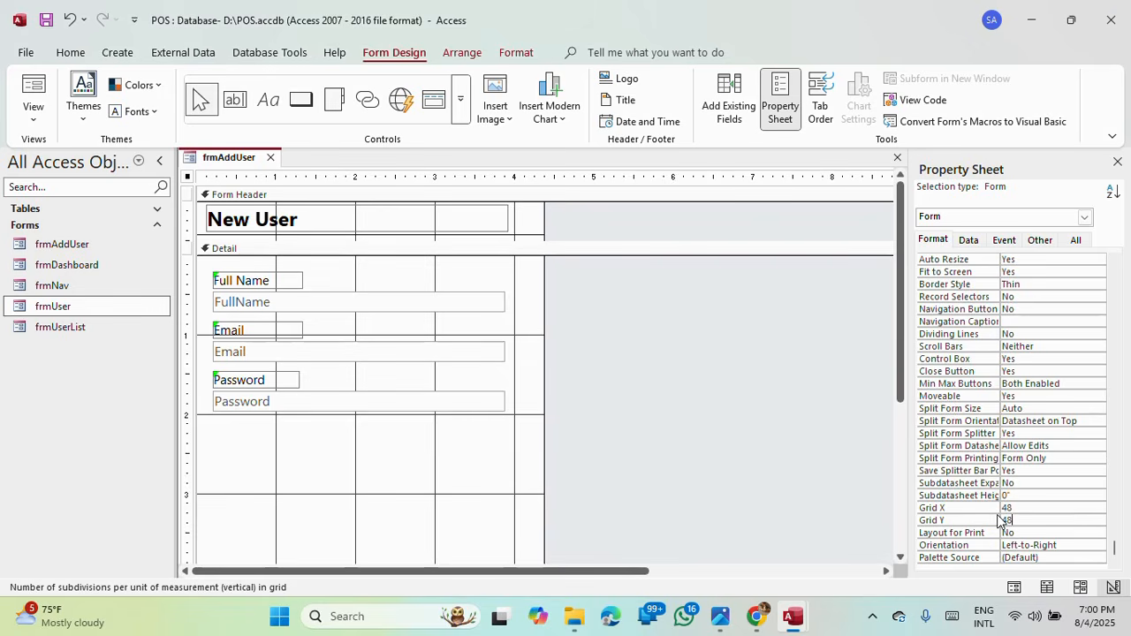
{"action": "left_click", "coordinate": [1034, 498]}
{"action": "left_click", "coordinate": [469, 469]}
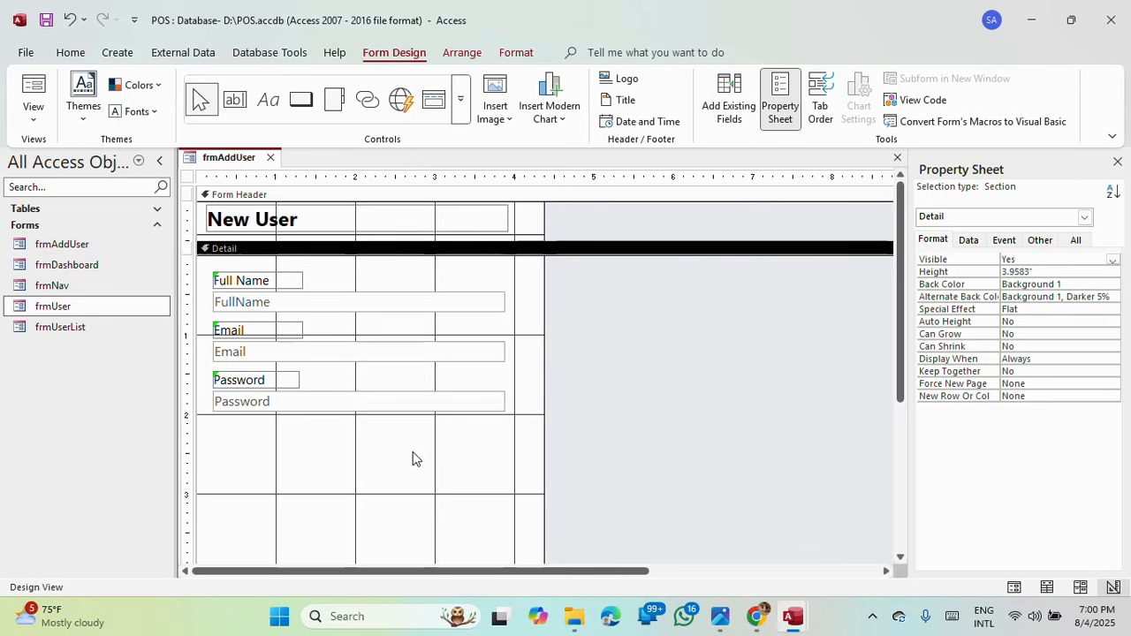
Step: Increase the FullName text box height to 0.3125" and size the Email and Password text boxes to match the tallest
{"action": "left_click", "coordinate": [371, 308]}
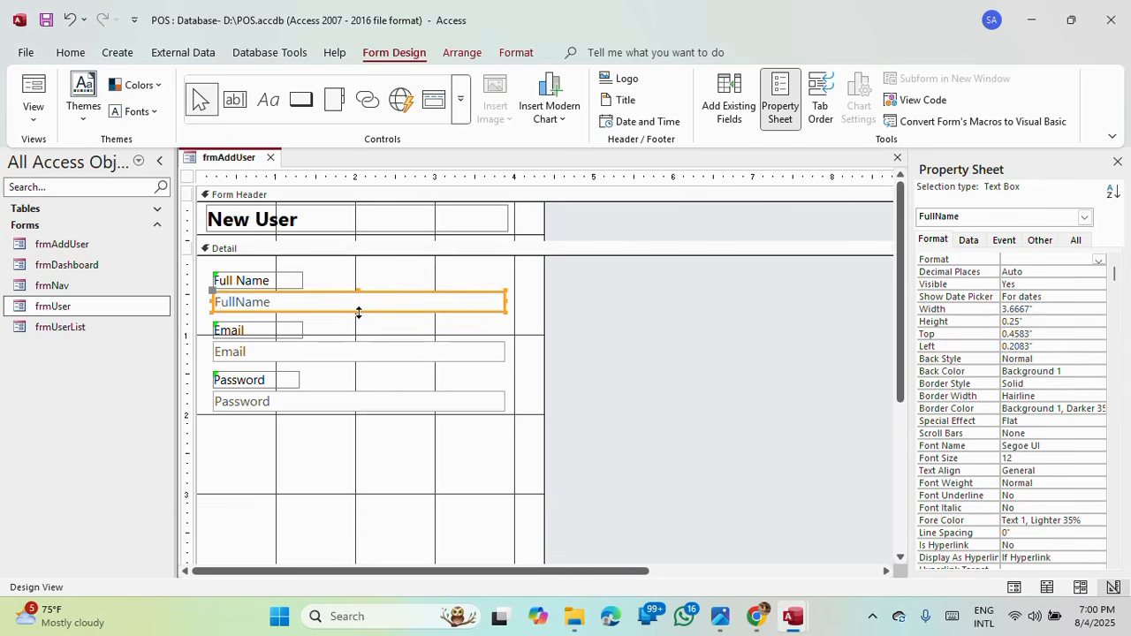
{"action": "left_click_drag", "start_coordinate": [356, 313], "coordinate": [360, 316]}
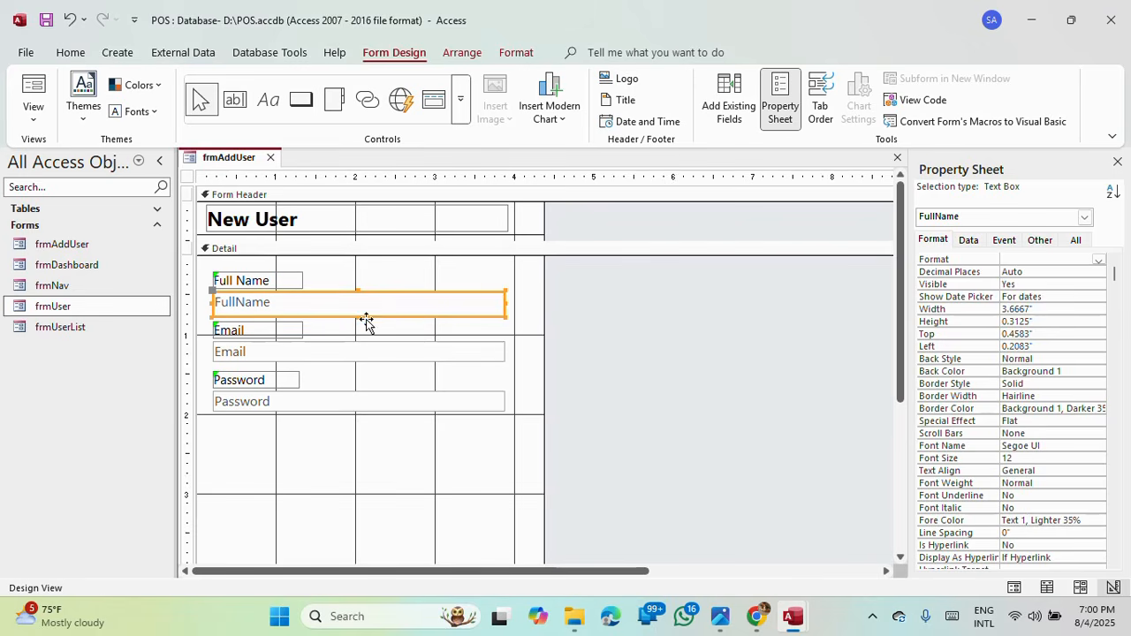
{"action": "left_click_drag", "start_coordinate": [411, 444], "coordinate": [380, 299]}
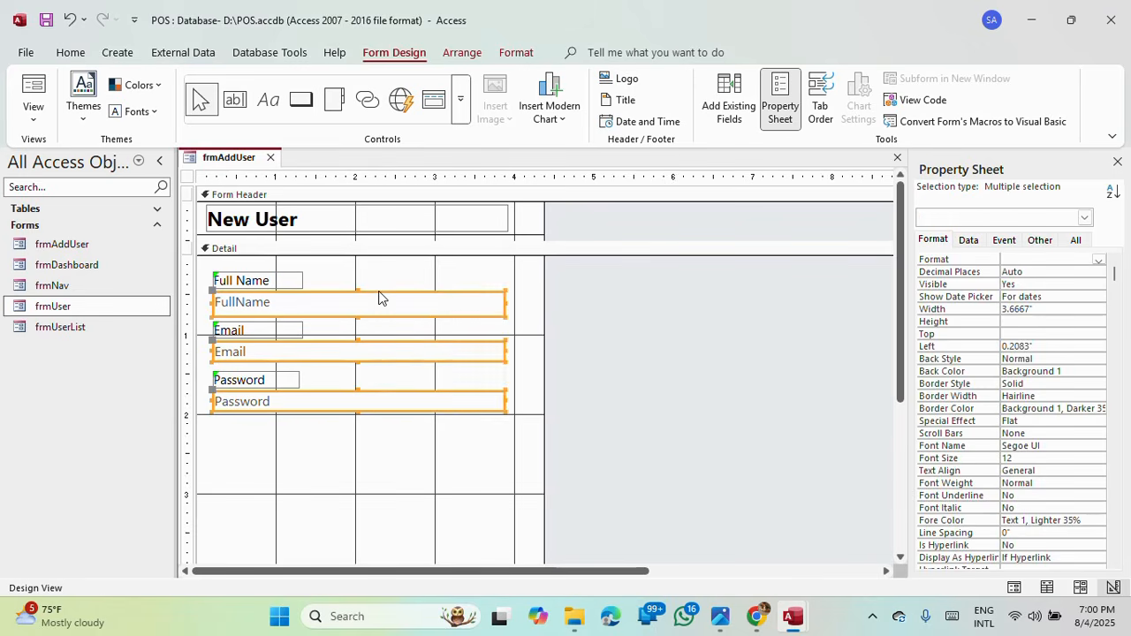
{"action": "right_click", "coordinate": [386, 306]}
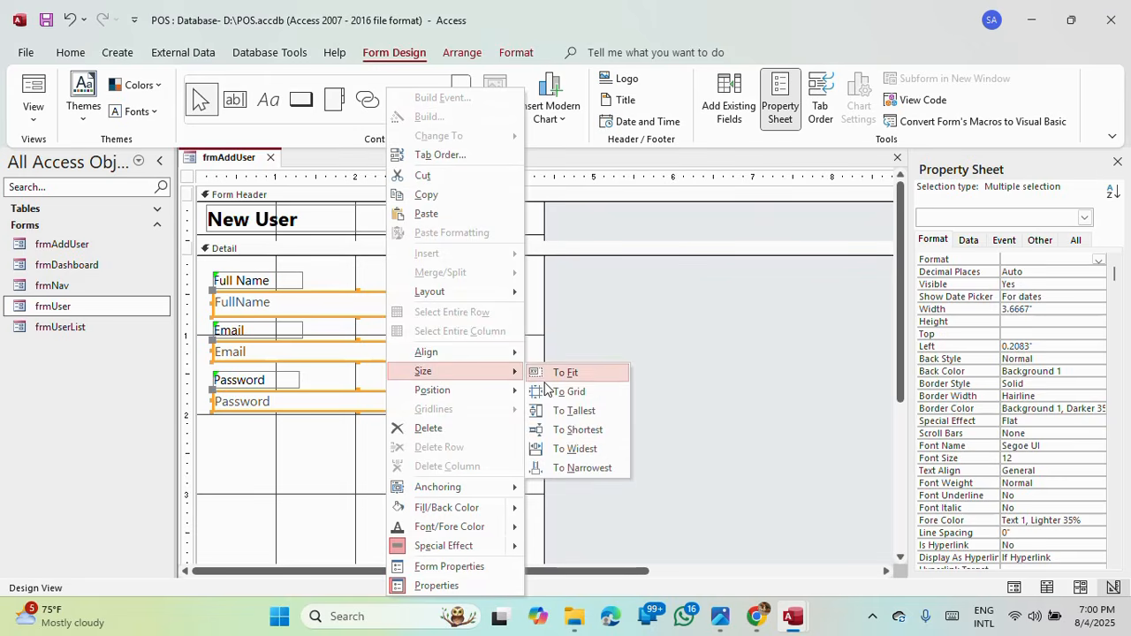
{"action": "left_click", "coordinate": [565, 411]}
{"action": "left_click", "coordinate": [456, 488]}
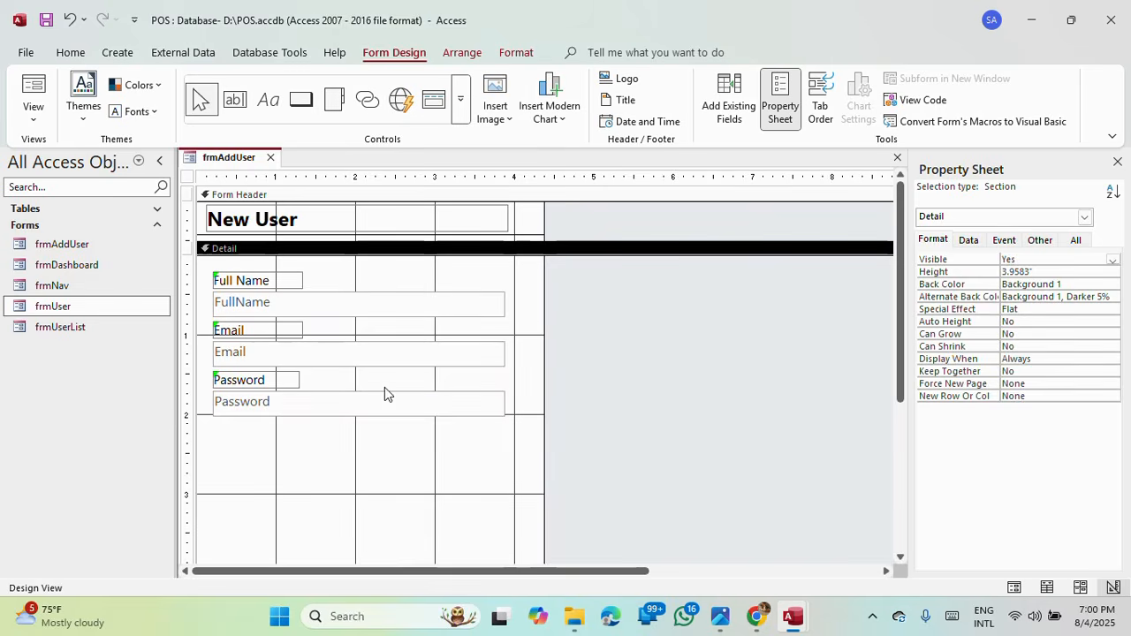
Step: Move the Email and Password labels with their text boxes down to space the three field groups evenly
{"action": "left_click_drag", "start_coordinate": [320, 432], "coordinate": [251, 331]}
{"action": "left_click", "coordinate": [252, 330]}
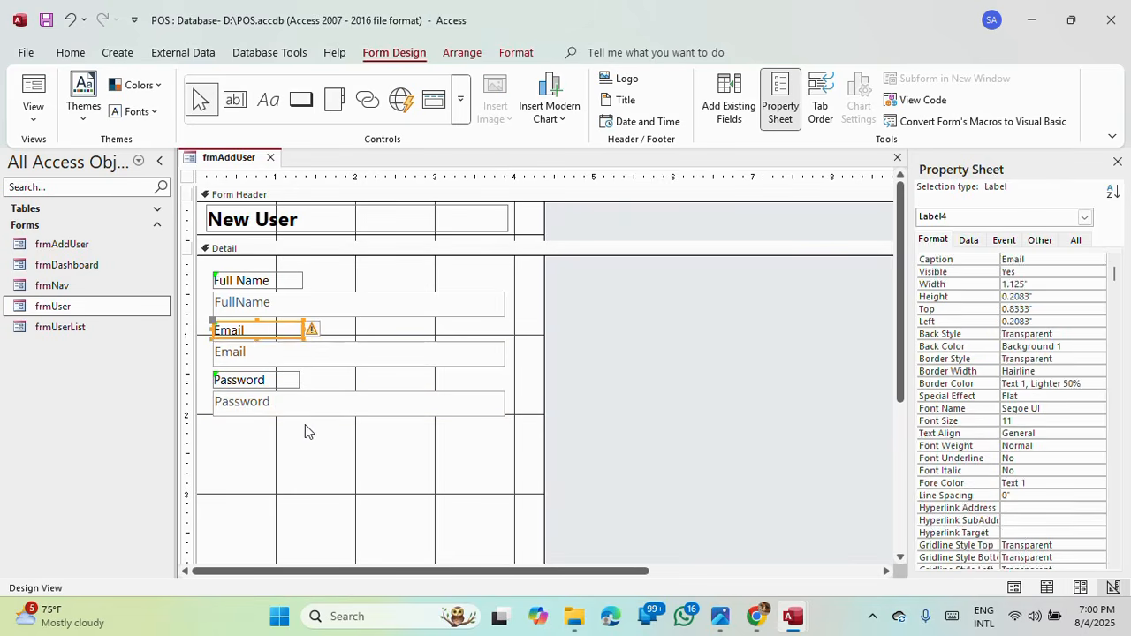
{"action": "left_click_drag", "start_coordinate": [305, 431], "coordinate": [266, 400]}
{"action": "left_click", "coordinate": [300, 466]}
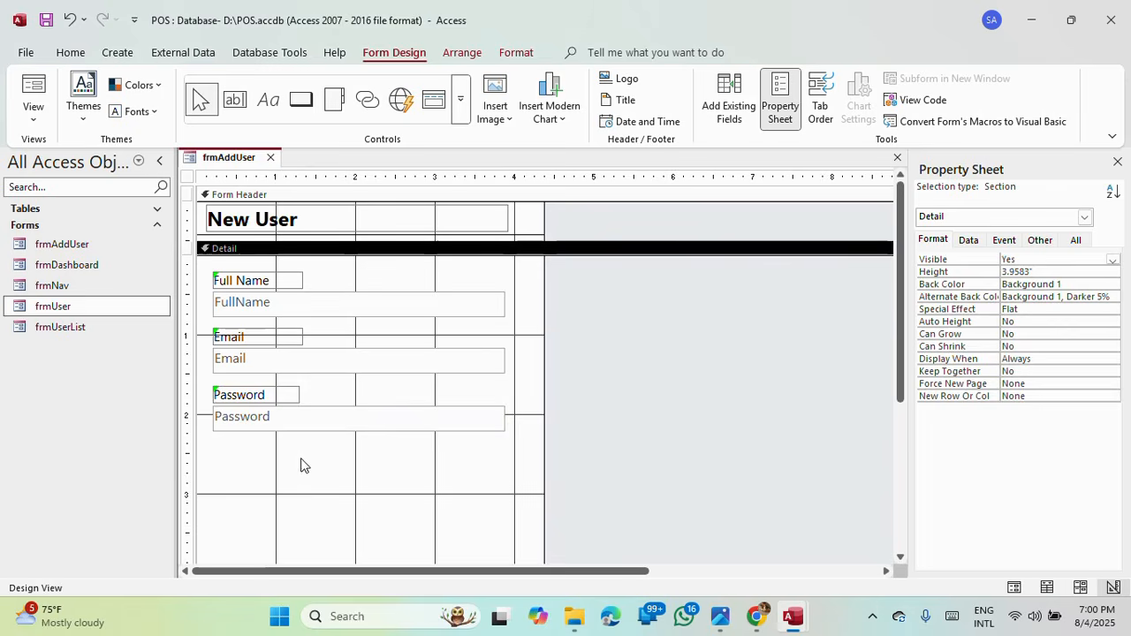
Step: Preview frmAddUser in Form View to check the field spacing, move its pop-up window aside, and return to Design View
{"action": "left_click", "coordinate": [33, 89]}
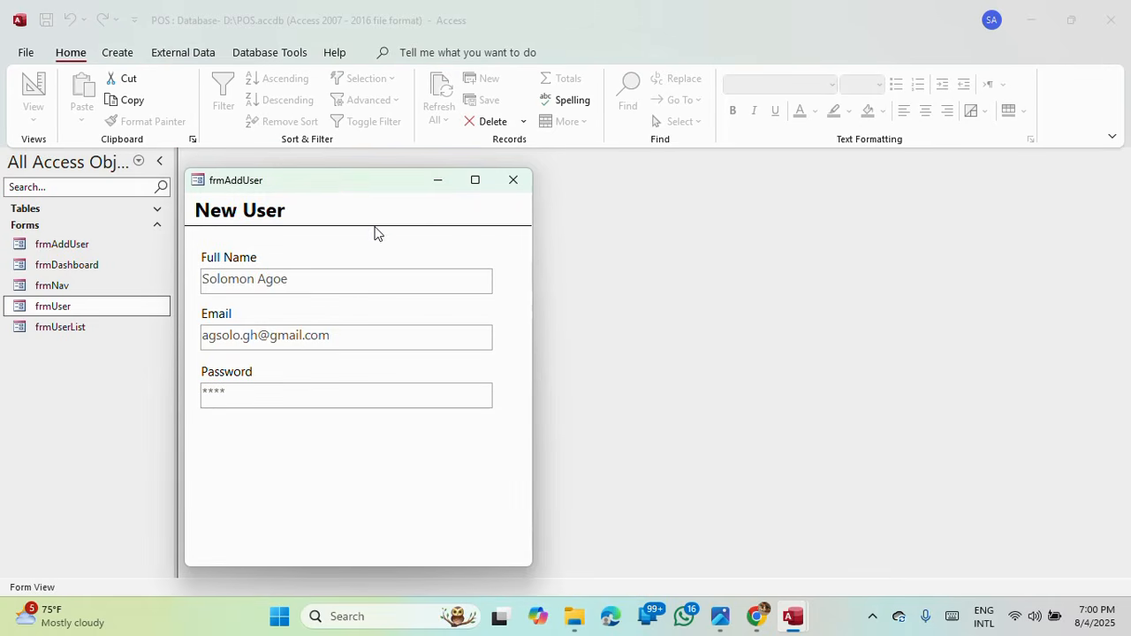
{"action": "left_click_drag", "start_coordinate": [349, 190], "coordinate": [480, 151]}
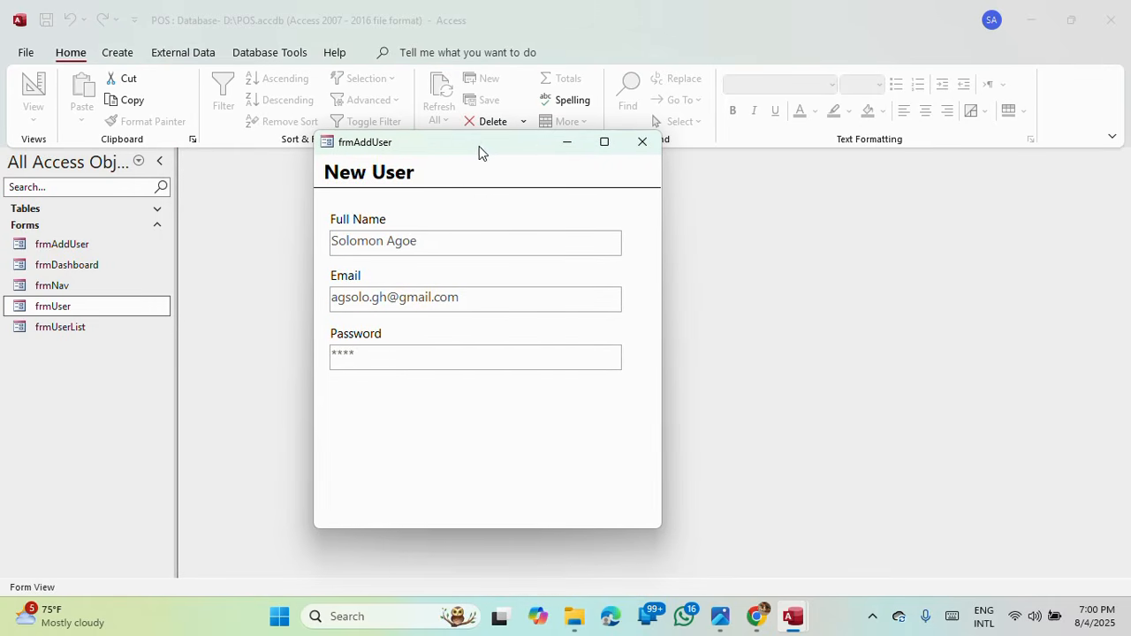
{"action": "right_click", "coordinate": [479, 150]}
{"action": "left_click", "coordinate": [530, 257]}
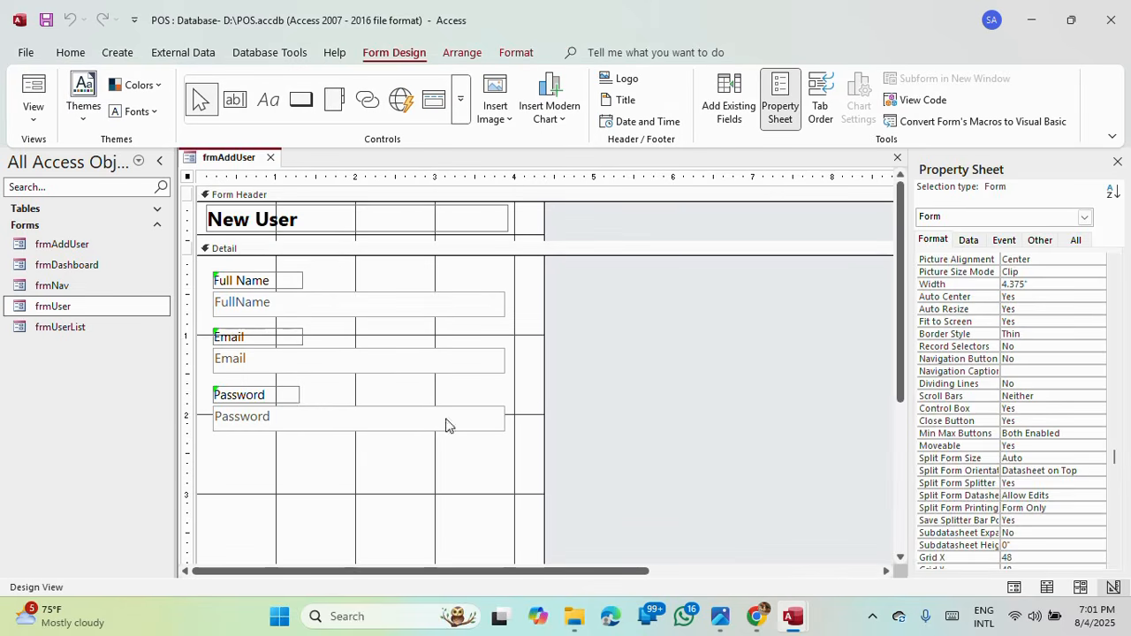
Step: Shift all Detail labels and text boxes together to the right, to a left position of 0.3542"
{"action": "left_click_drag", "start_coordinate": [436, 442], "coordinate": [280, 307]}
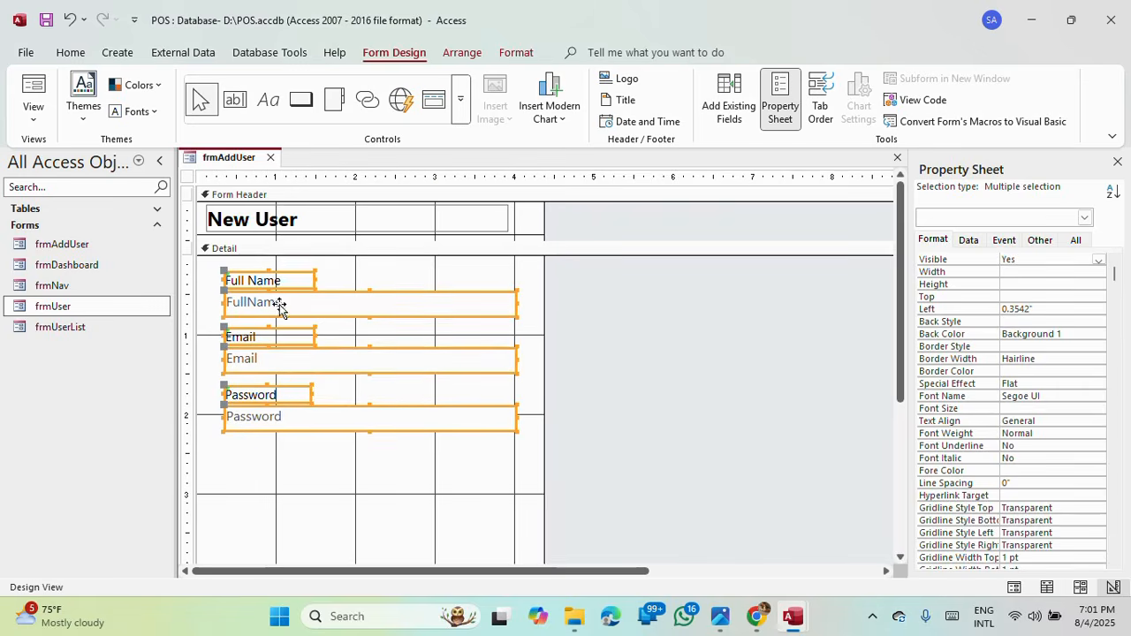
{"action": "left_click", "coordinate": [407, 466]}
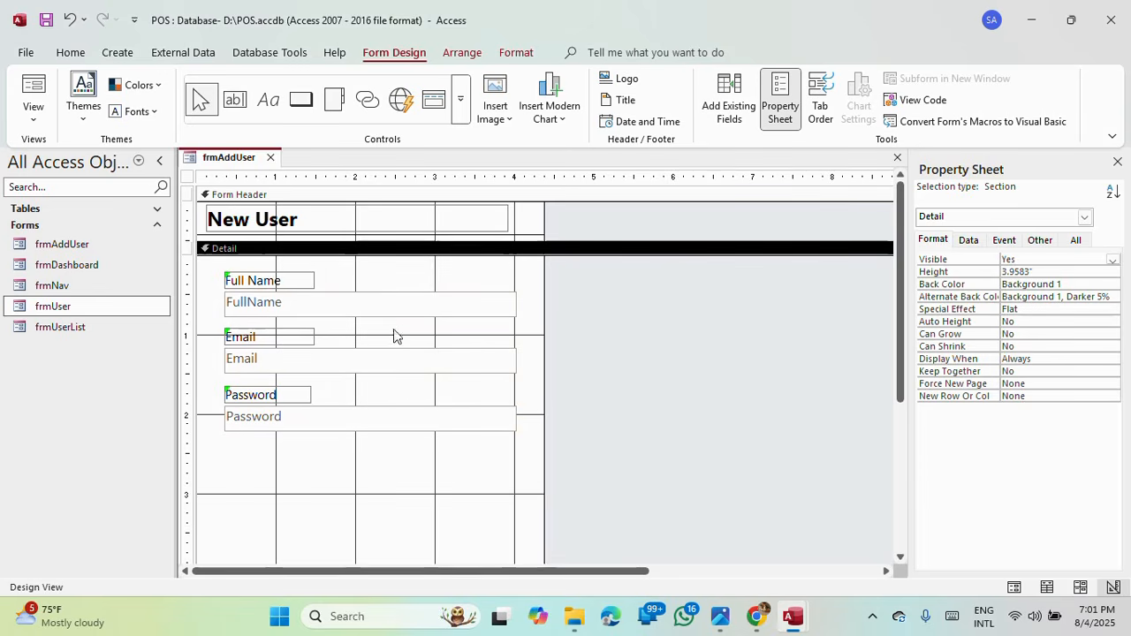
Step: Change the outline colour of the horizontal line under the New User title to a standard medium gray
{"action": "left_click", "coordinate": [530, 235]}
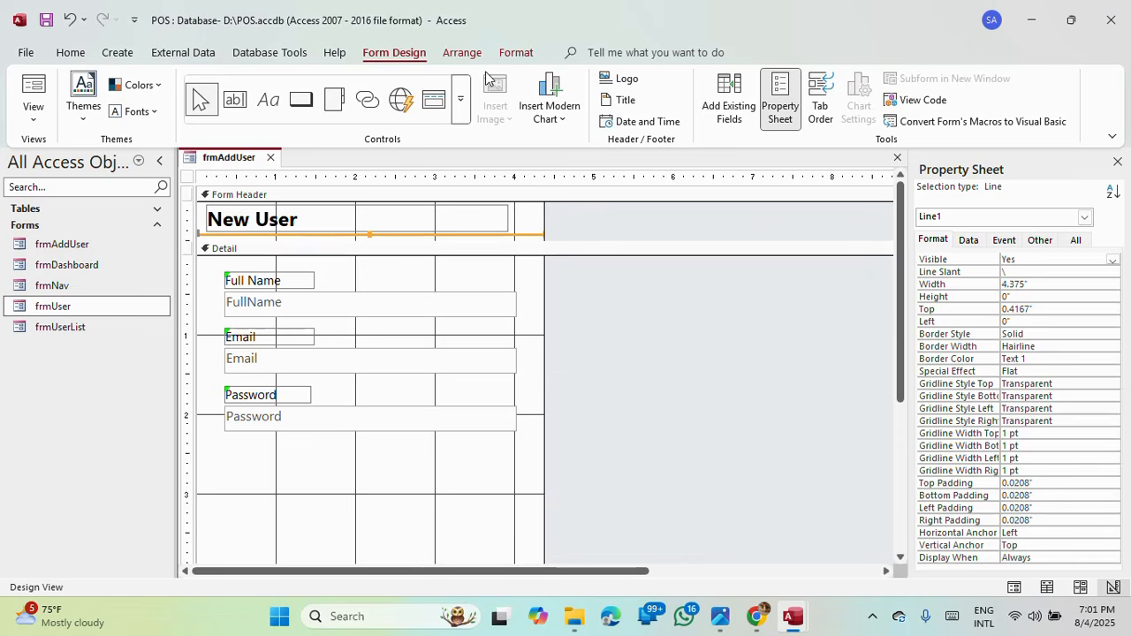
{"action": "left_click", "coordinate": [516, 55]}
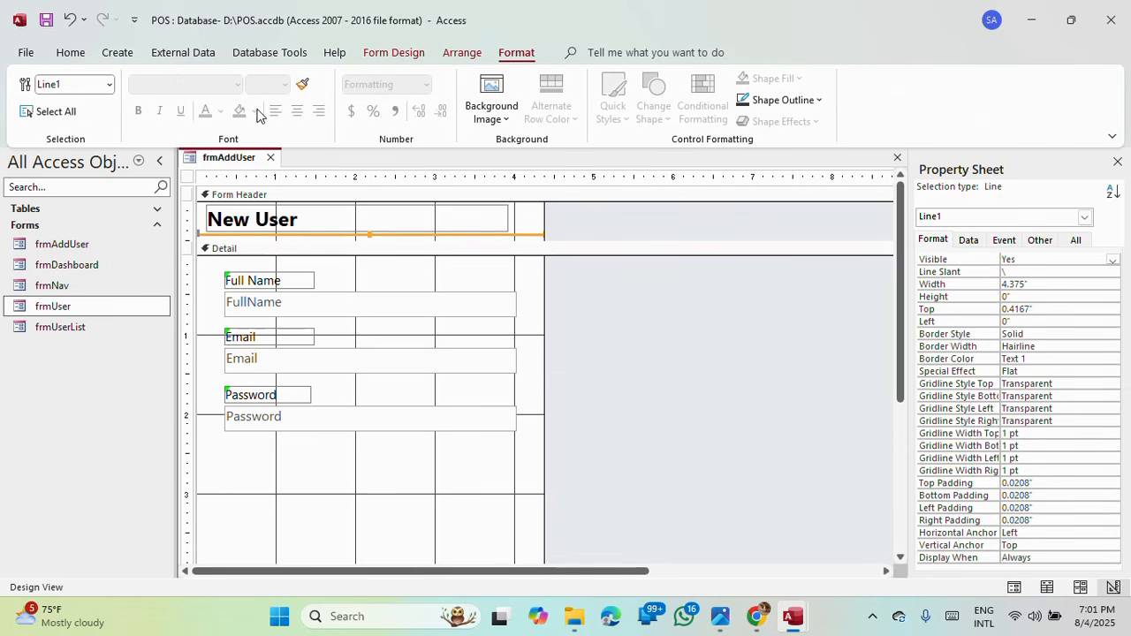
{"action": "left_click", "coordinate": [819, 101]}
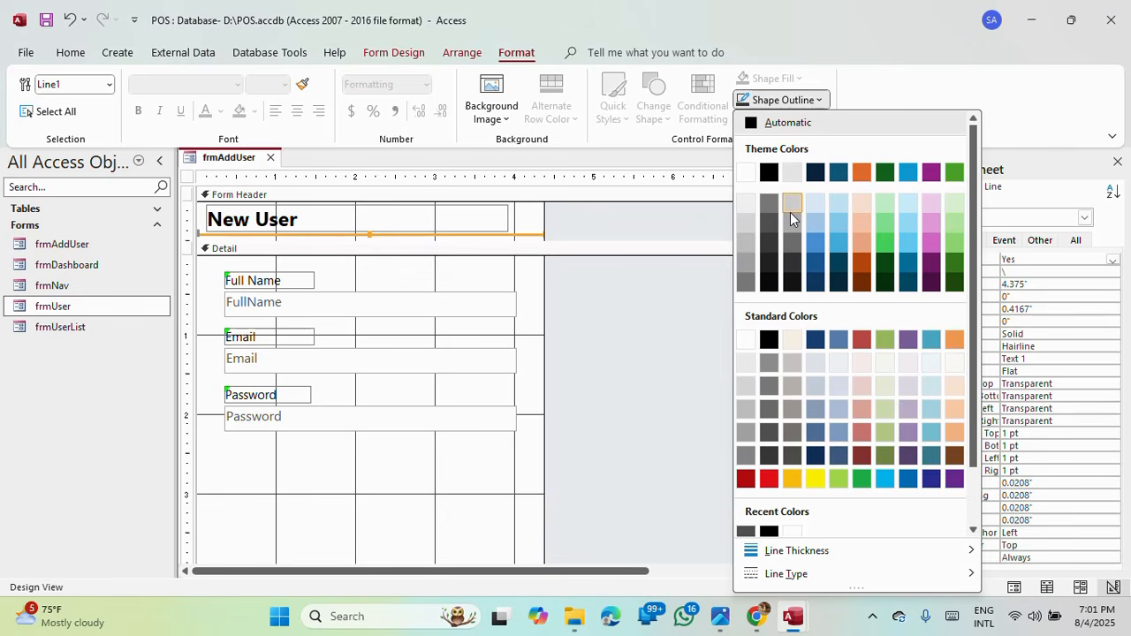
{"action": "left_click", "coordinate": [747, 433]}
{"action": "left_click", "coordinate": [447, 280]}
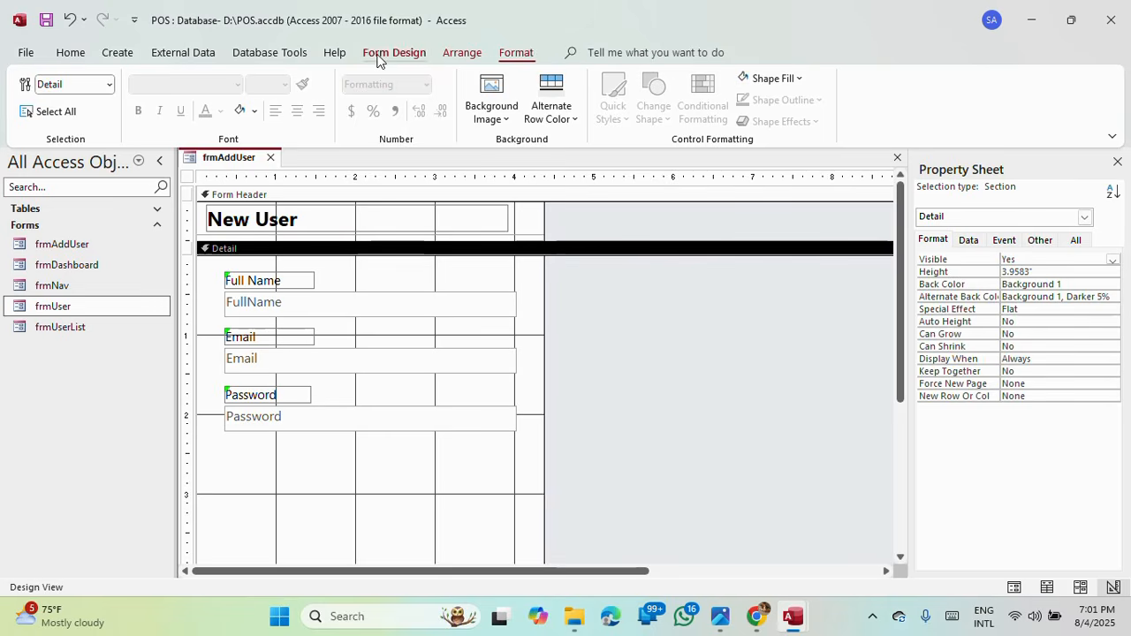
Step: Preview the form in Form View to check the shifted fields and header line, and return to Design View
{"action": "left_click", "coordinate": [389, 53]}
{"action": "left_click", "coordinate": [34, 92]}
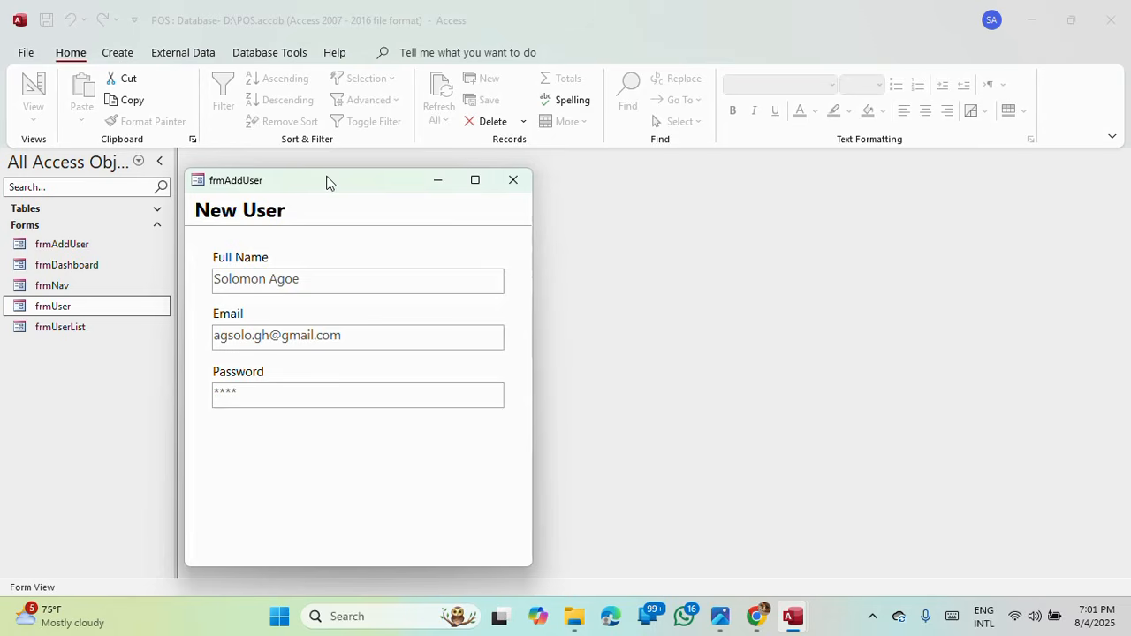
{"action": "left_click_drag", "start_coordinate": [326, 182], "coordinate": [513, 112]}
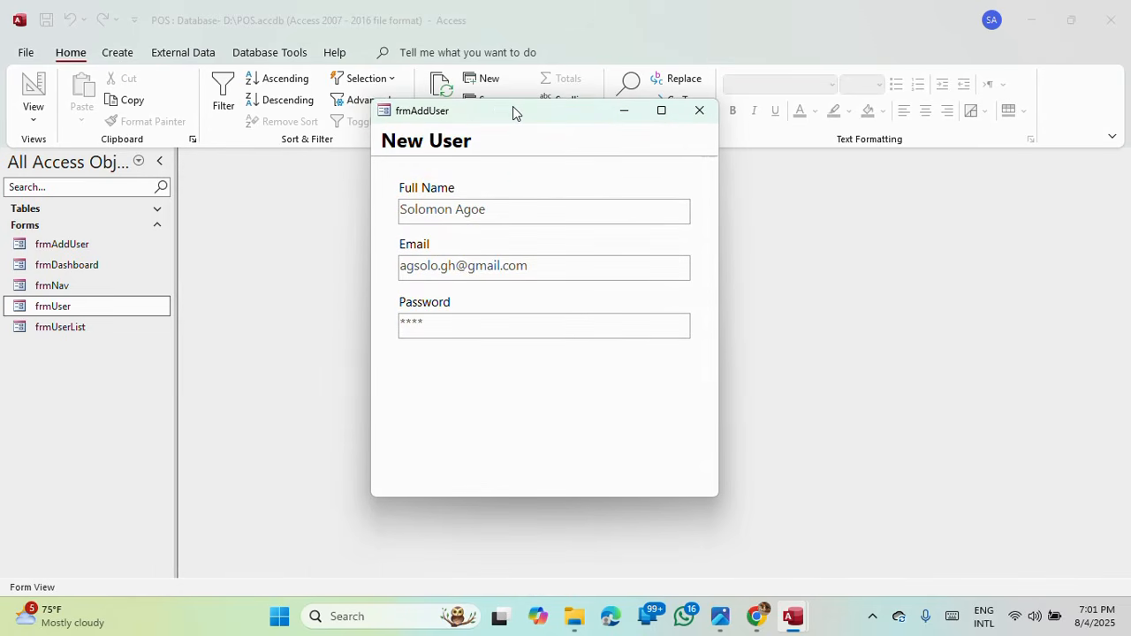
{"action": "right_click", "coordinate": [512, 112]}
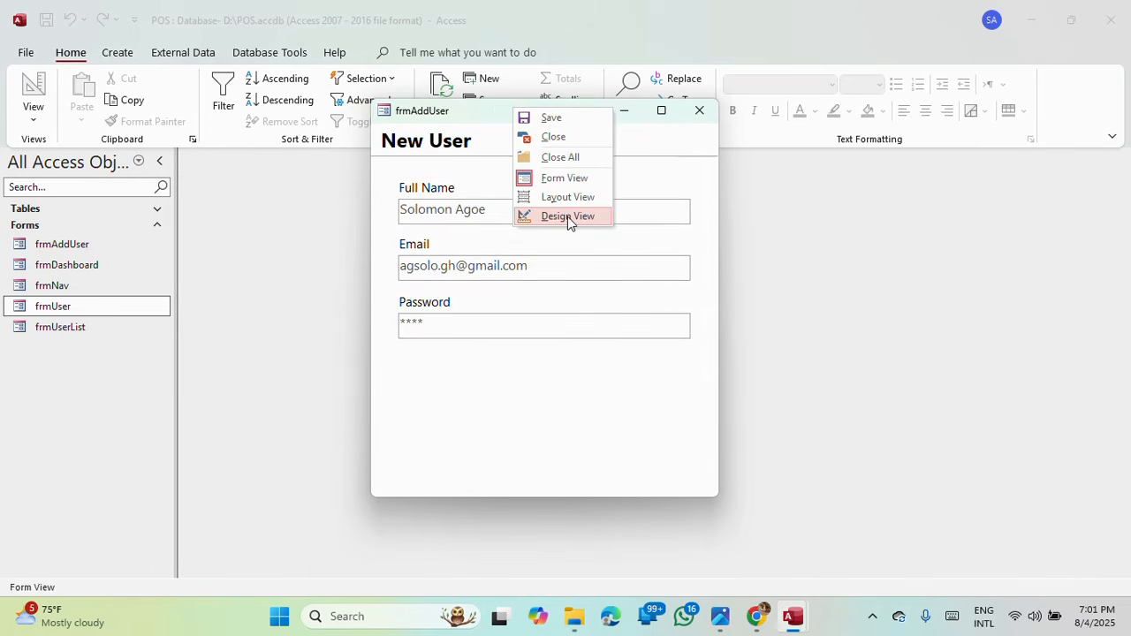
{"action": "left_click", "coordinate": [567, 217]}
Step: Set the top margin and left margin of the FullName, Email and Password text boxes to 0.03"
{"action": "left_click_drag", "start_coordinate": [467, 478], "coordinate": [369, 288]}
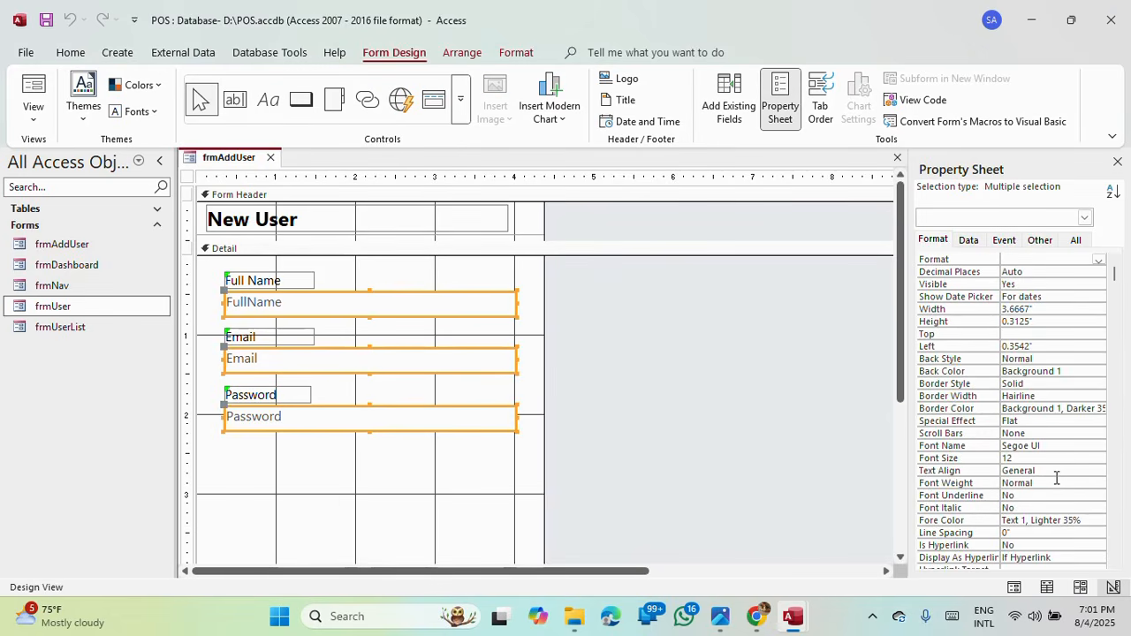
{"action": "scroll", "coordinate": [1056, 477], "scroll_direction": "down", "scroll_amount": 5}
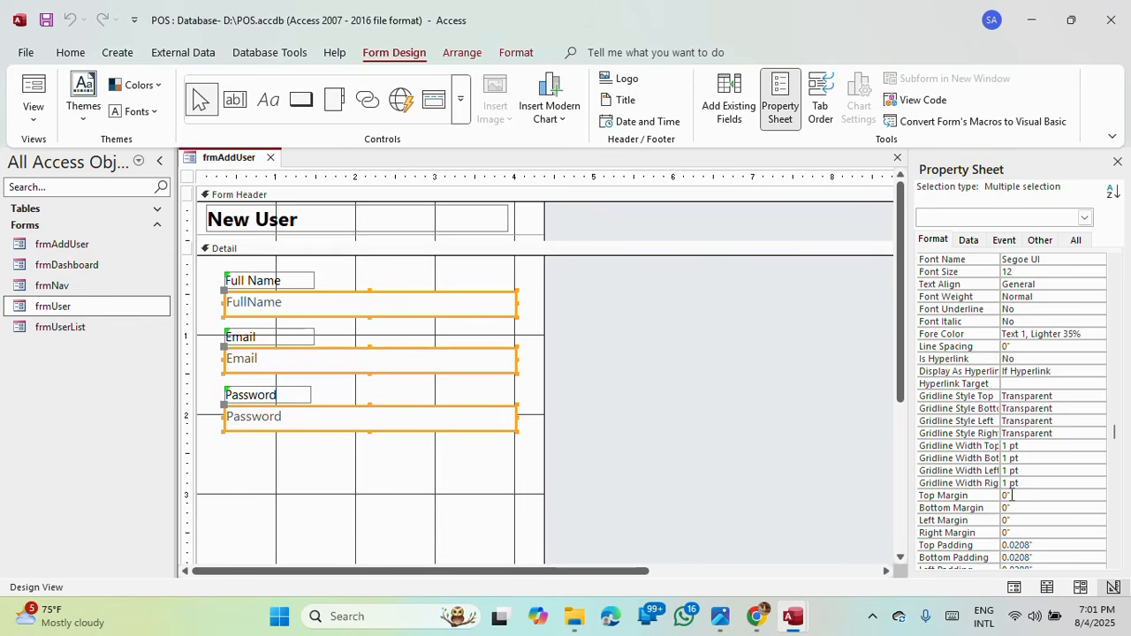
{"action": "left_click", "coordinate": [1009, 496]}
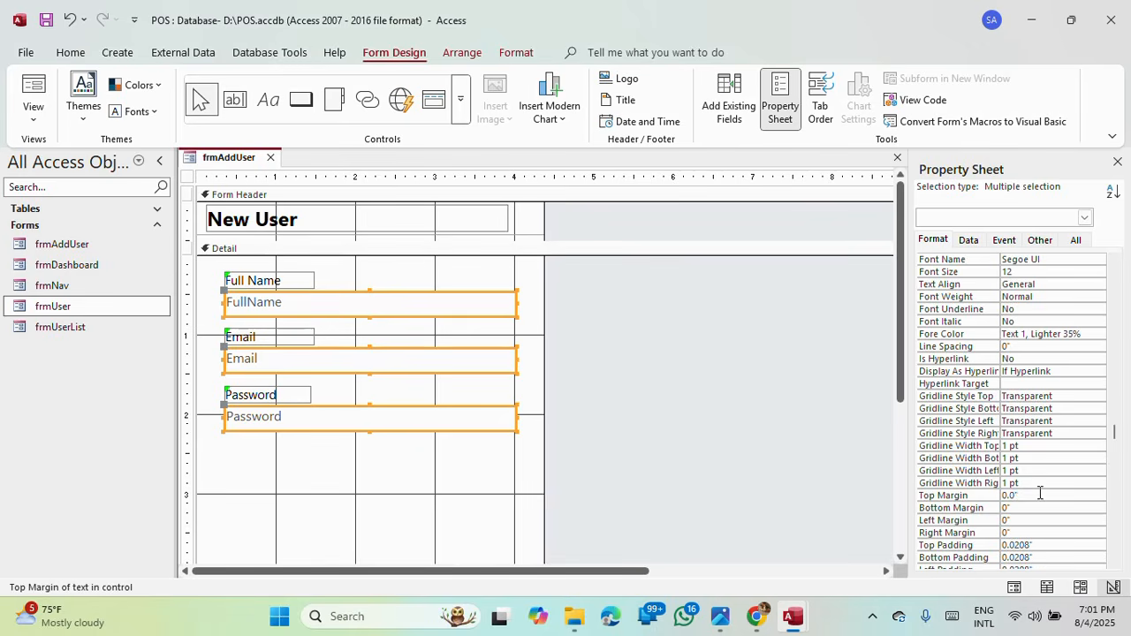
{"action": "type", "text": "0.03"}
{"action": "left_click", "coordinate": [1035, 507]}
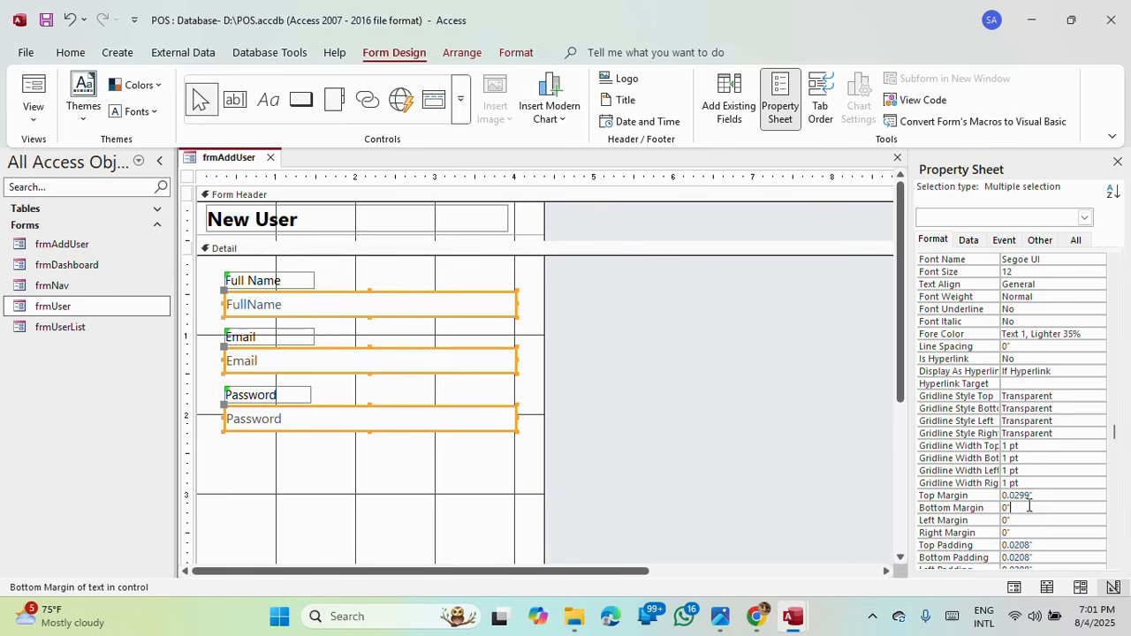
{"action": "left_click", "coordinate": [1007, 521]}
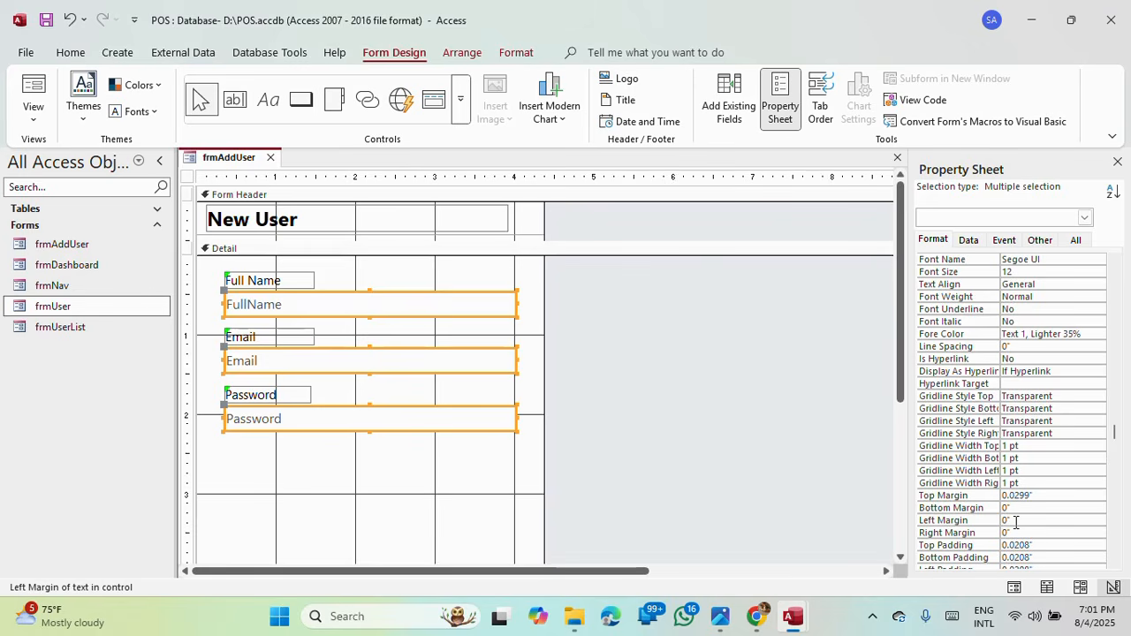
{"action": "type", "text": "0.03"}
{"action": "left_click", "coordinate": [1043, 495]}
{"action": "left_click", "coordinate": [340, 502]}
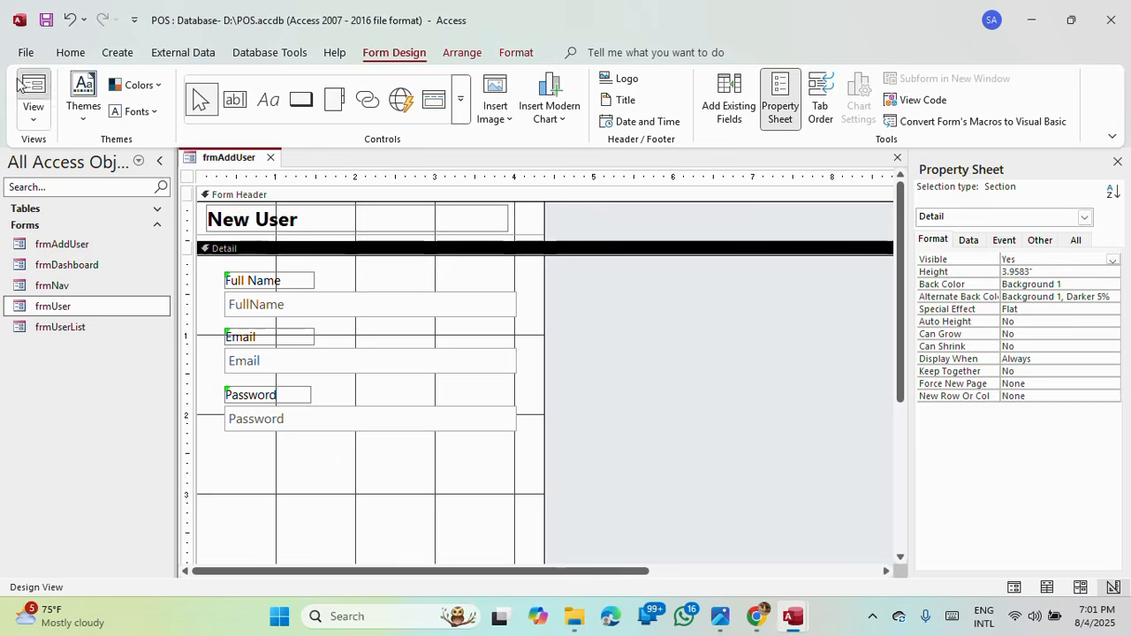
Step: Preview the text box margins in Form View, move the pop-up window aside, and return to Design View
{"action": "left_click", "coordinate": [34, 93]}
{"action": "left_click_drag", "start_coordinate": [367, 186], "coordinate": [556, 107]}
{"action": "right_click", "coordinate": [556, 107]}
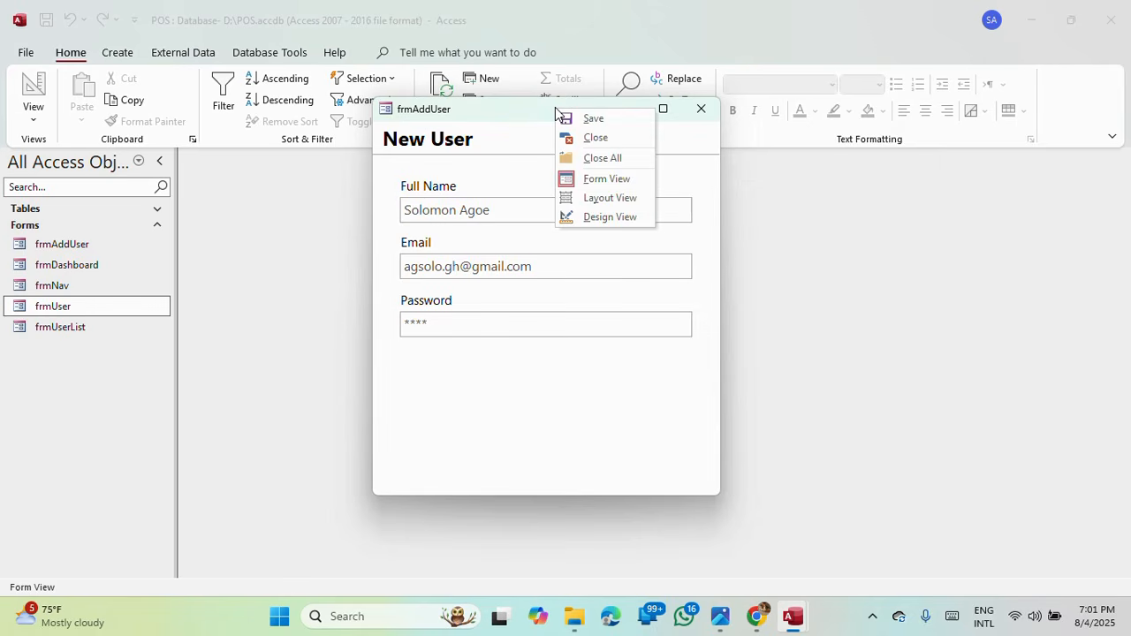
{"action": "left_click", "coordinate": [610, 216]}
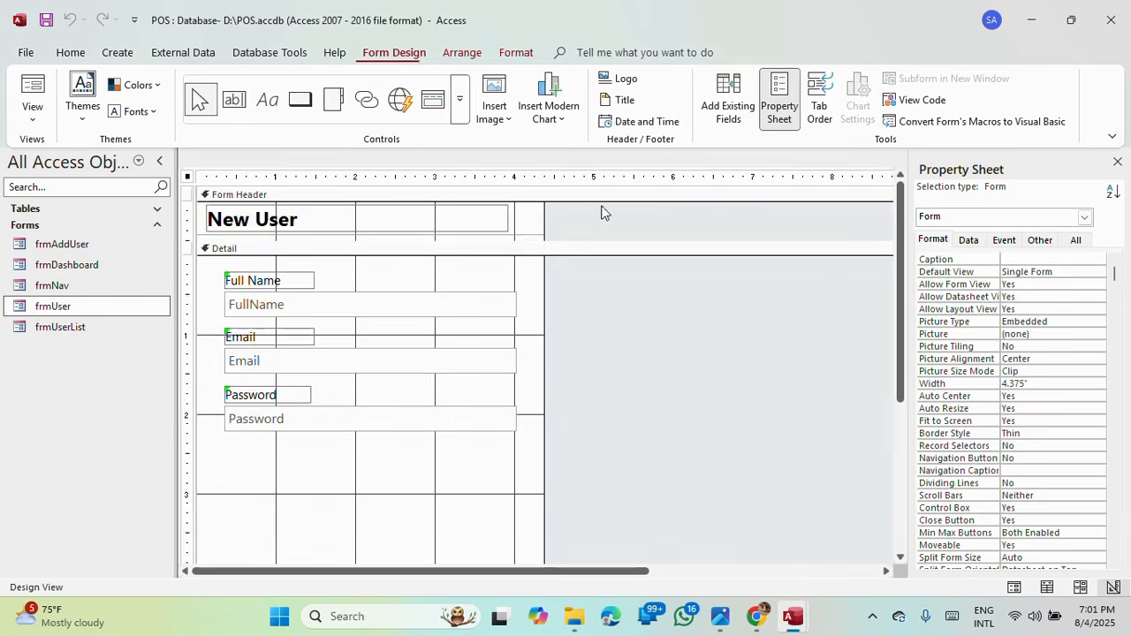
Step: Resize the Form Footer and draw a command button about 1.46" by 0.44" in it, cancelling the wizard
{"action": "scroll", "coordinate": [454, 421], "scroll_direction": "down", "scroll_amount": 3}
{"action": "left_click_drag", "start_coordinate": [425, 366], "coordinate": [416, 413]}
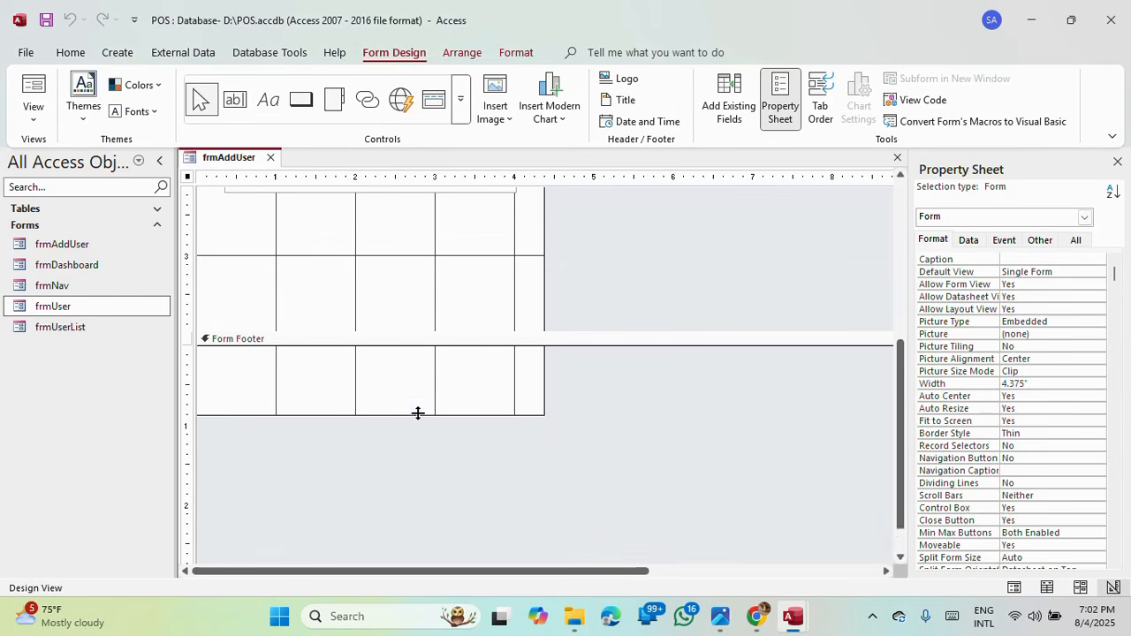
{"action": "left_click", "coordinate": [308, 111]}
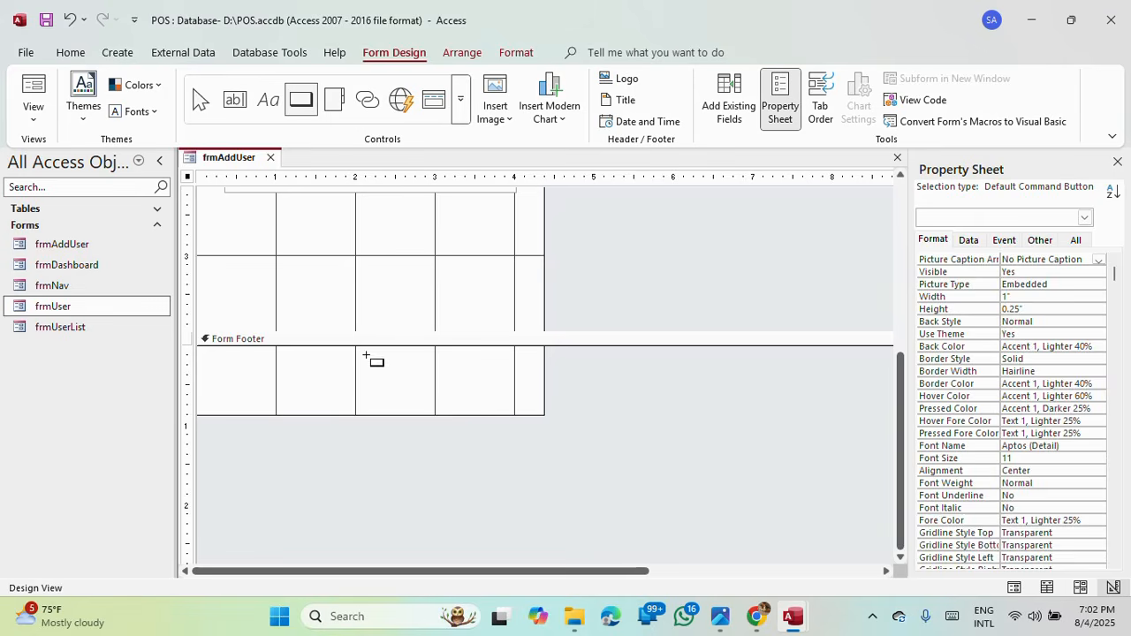
{"action": "left_click_drag", "start_coordinate": [353, 352], "coordinate": [470, 388]}
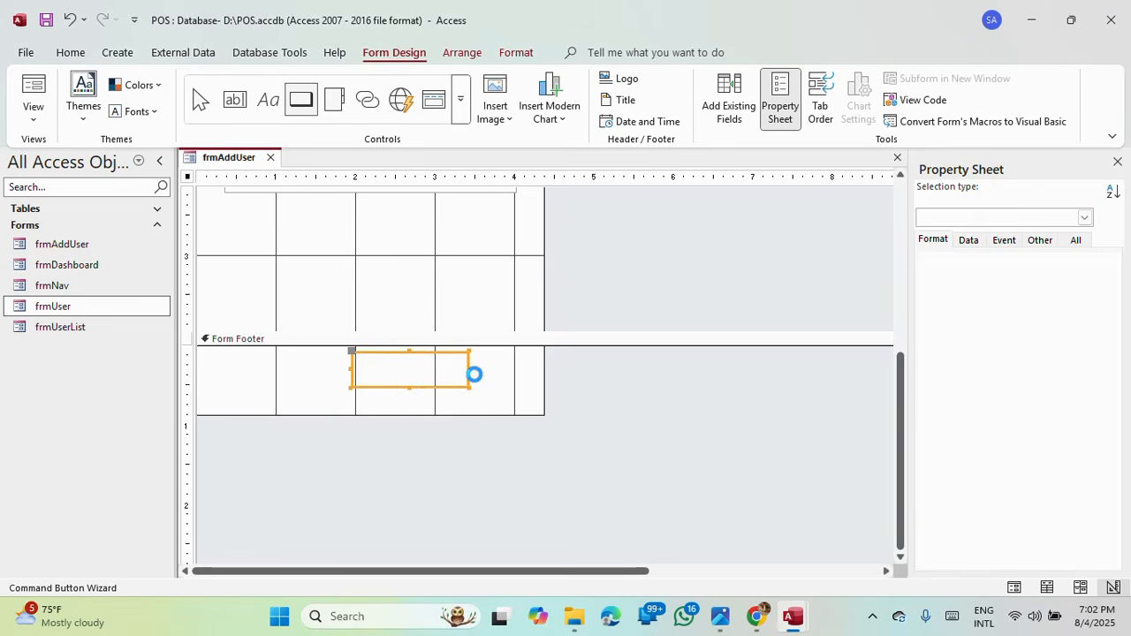
{"action": "left_click", "coordinate": [503, 350]}
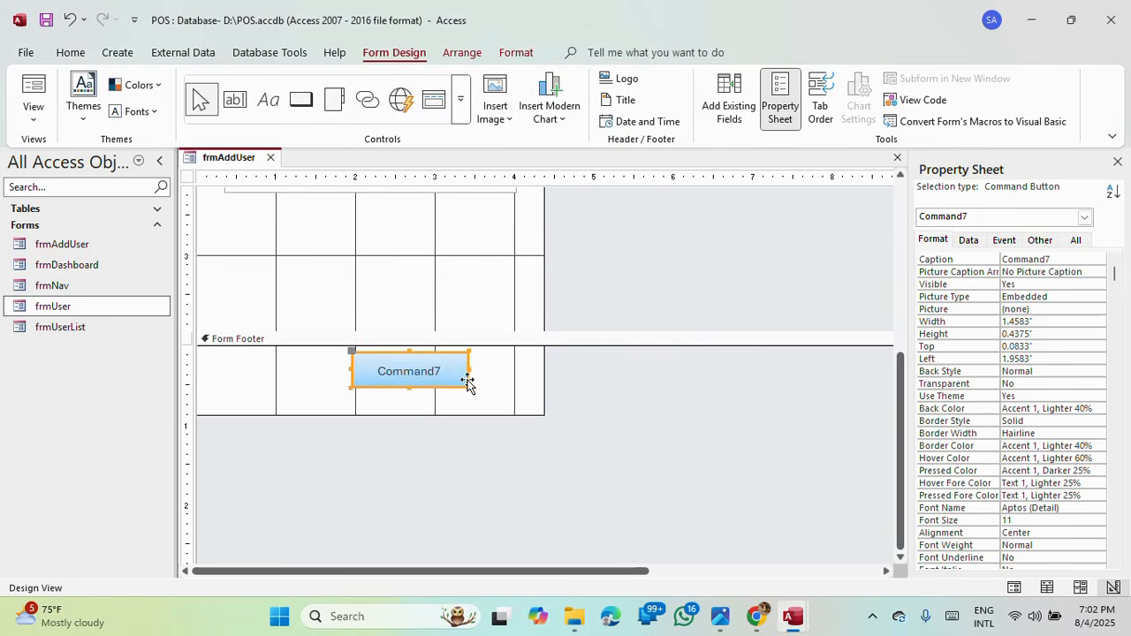
Step: Duplicate the footer command button, reduce both buttons to 0.375" high, and place them side by side 0.125" from the footer's top
{"action": "key", "text": "ctrl+c"}
{"action": "key", "text": "ctrl+v"}
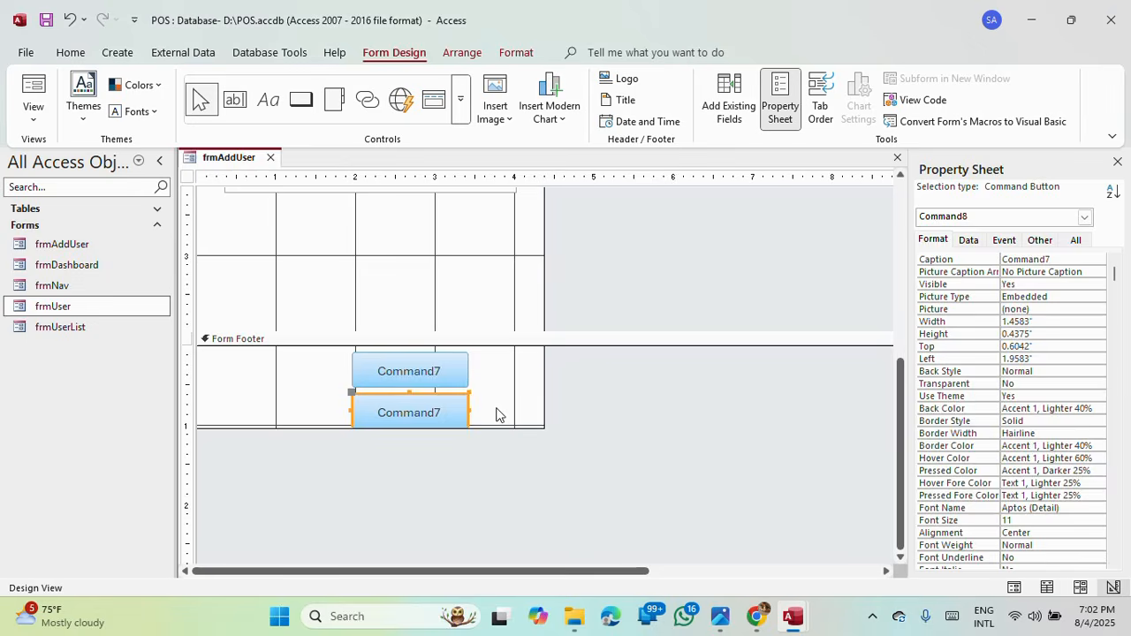
{"action": "left_click_drag", "start_coordinate": [497, 414], "coordinate": [343, 375]}
{"action": "left_click", "coordinate": [490, 387]}
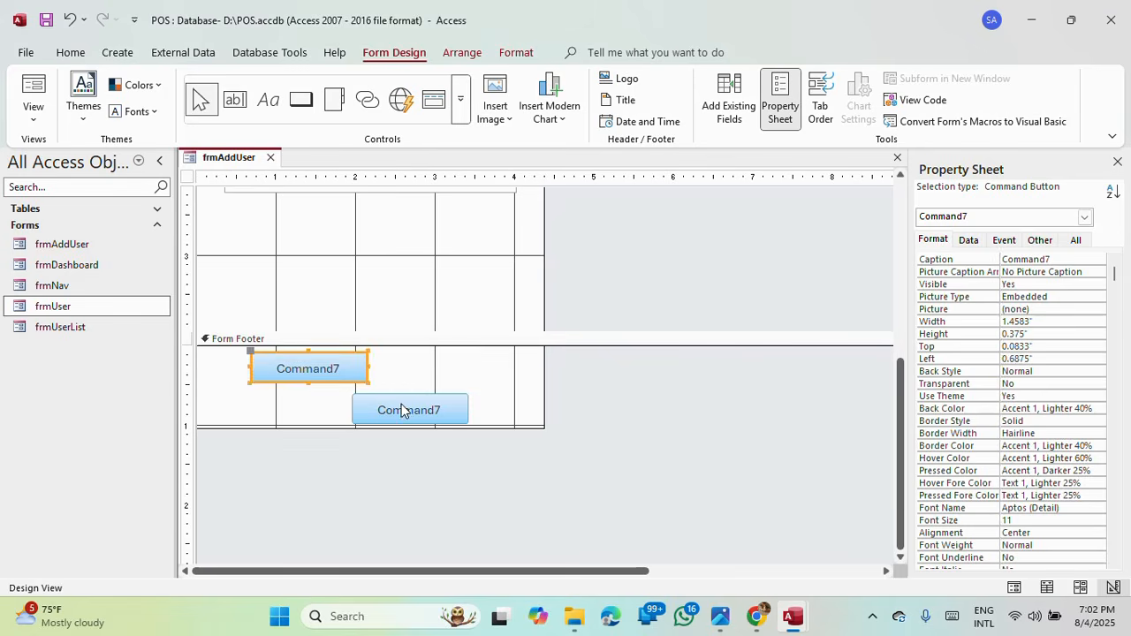
{"action": "left_click_drag", "start_coordinate": [402, 410], "coordinate": [471, 373]}
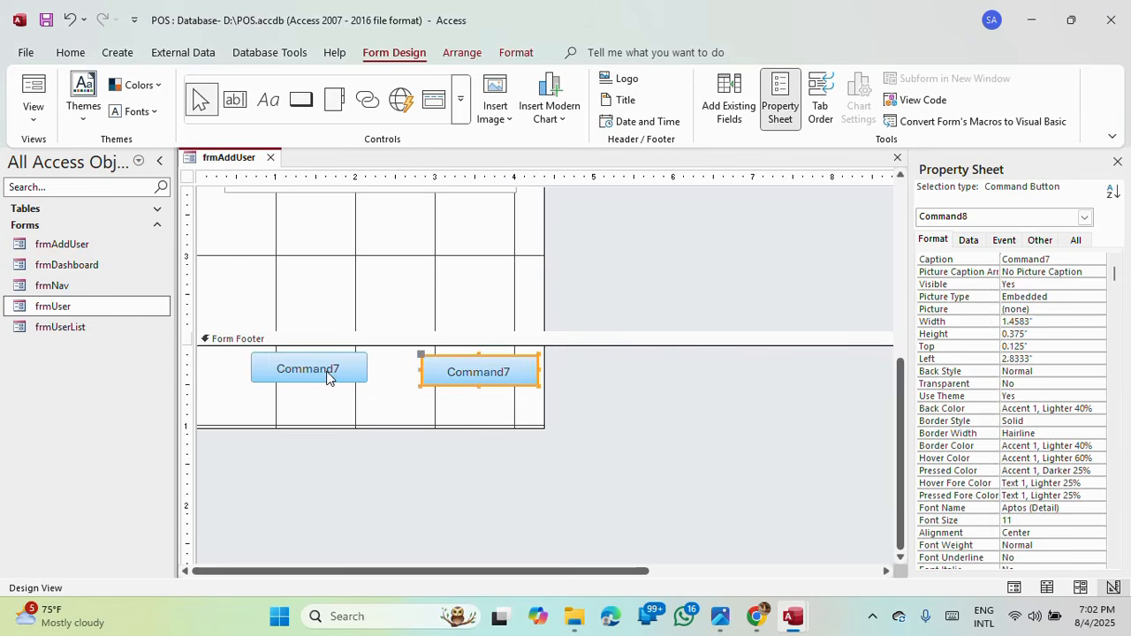
{"action": "left_click_drag", "start_coordinate": [323, 373], "coordinate": [364, 375]}
{"action": "left_click", "coordinate": [365, 396]}
Step: Caption the two footer command buttons "Save" and "Cancel"
{"action": "left_click", "coordinate": [387, 372]}
{"action": "double_click", "coordinate": [388, 371]}
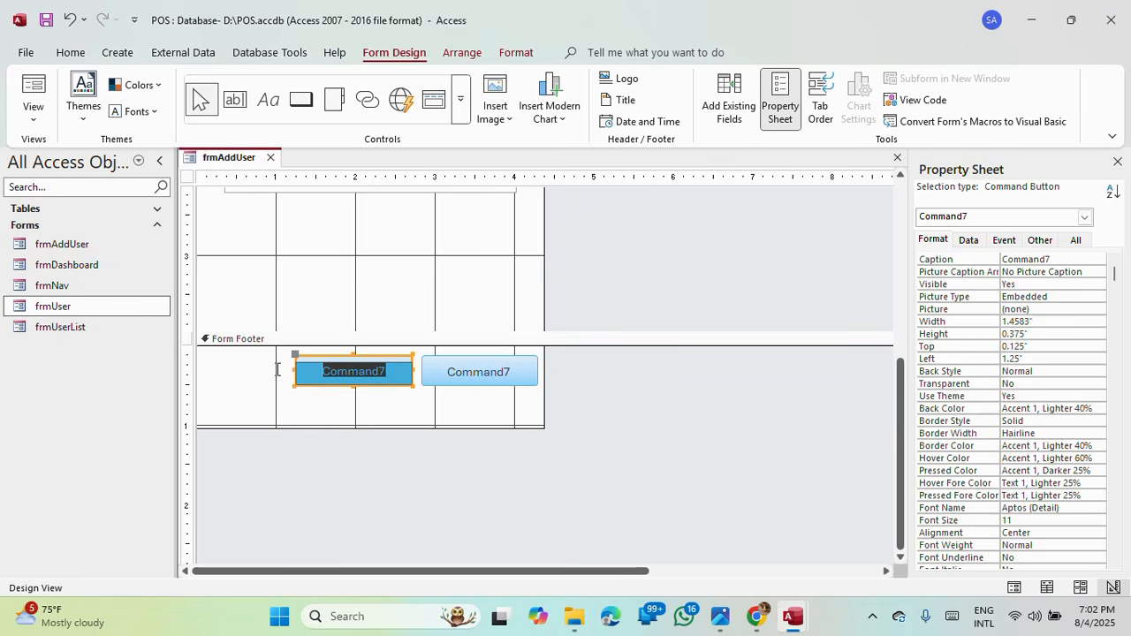
{"action": "type", "text": "Save"}
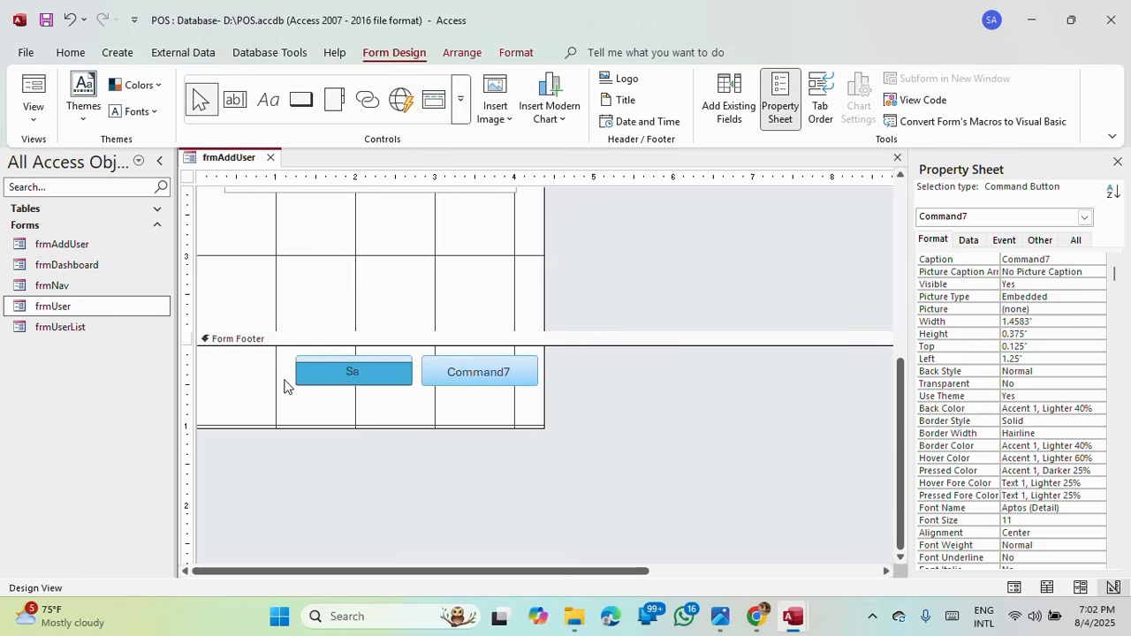
{"action": "left_click", "coordinate": [520, 379]}
{"action": "left_click", "coordinate": [504, 372]}
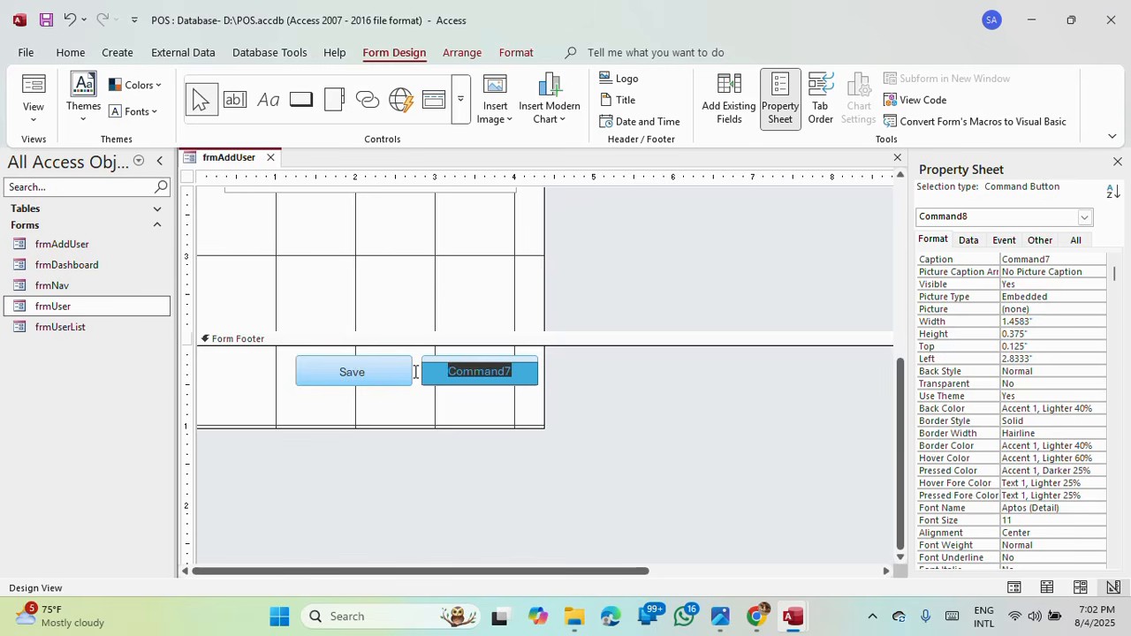
{"action": "type", "text": "Cancel"}
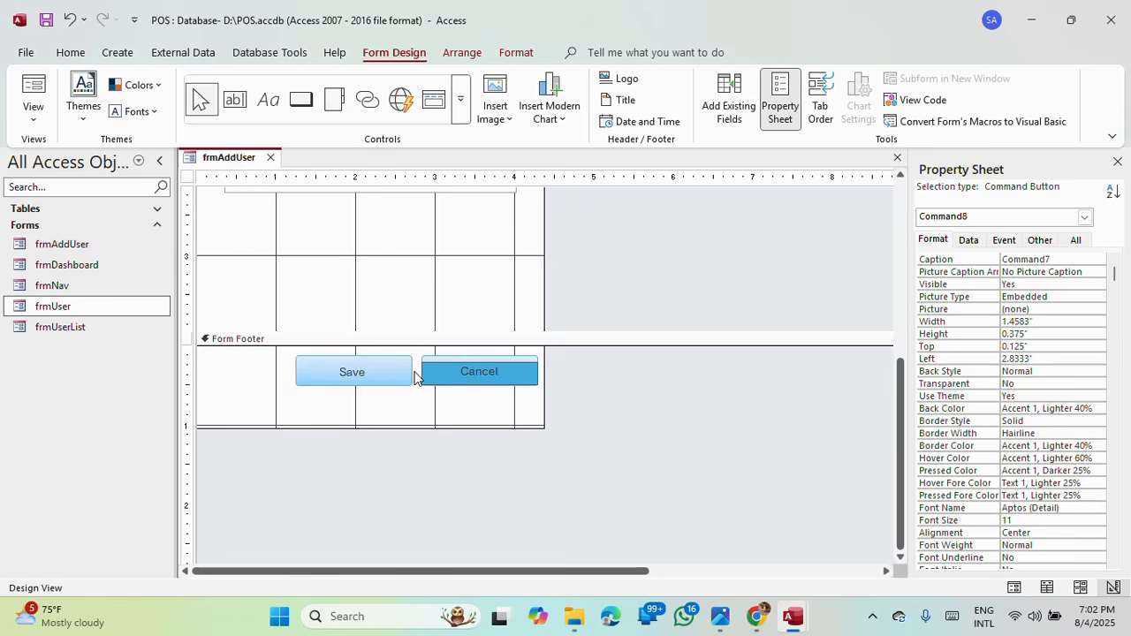
Step: Name the Save button btnSave and the Cancel button btnClose
{"action": "left_click", "coordinate": [404, 399]}
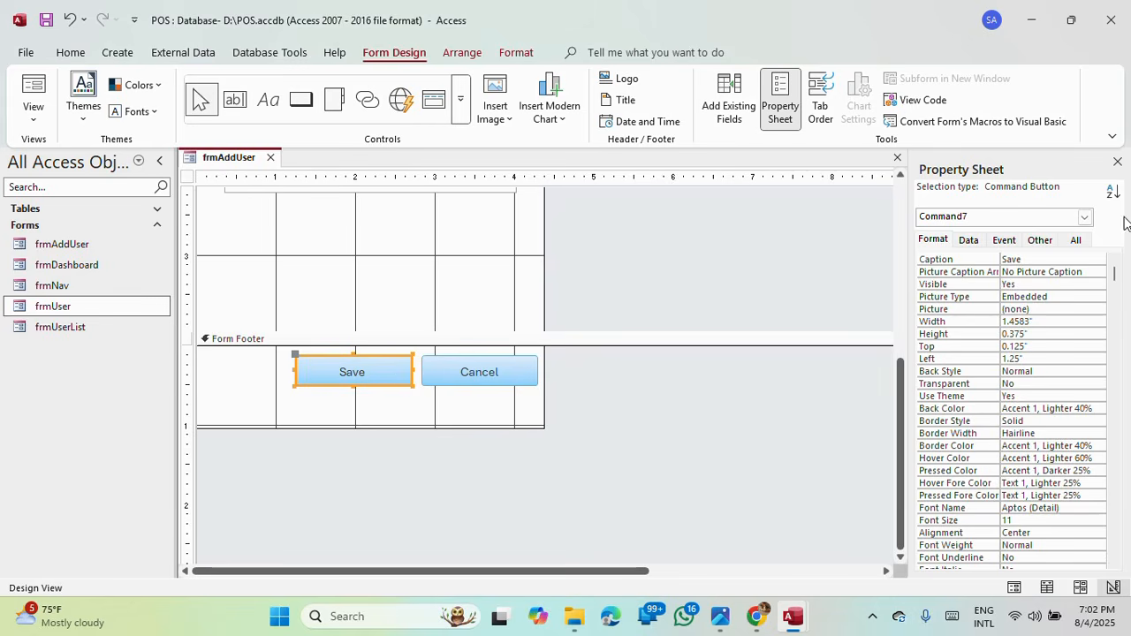
{"action": "left_click", "coordinate": [1043, 242]}
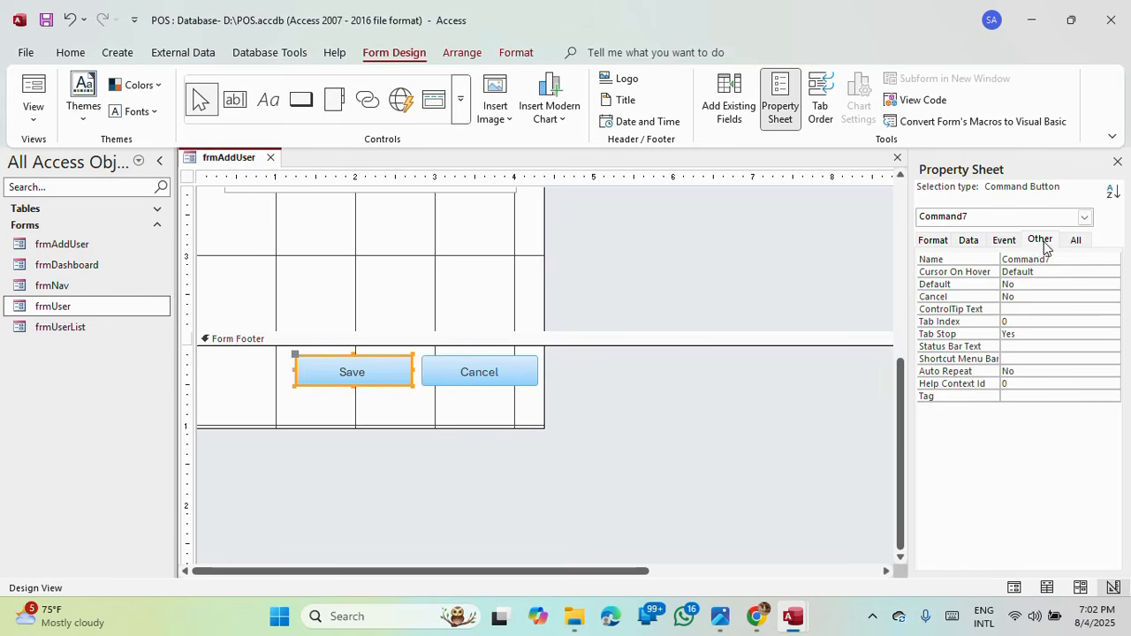
{"action": "left_click_drag", "start_coordinate": [1049, 260], "coordinate": [908, 260]}
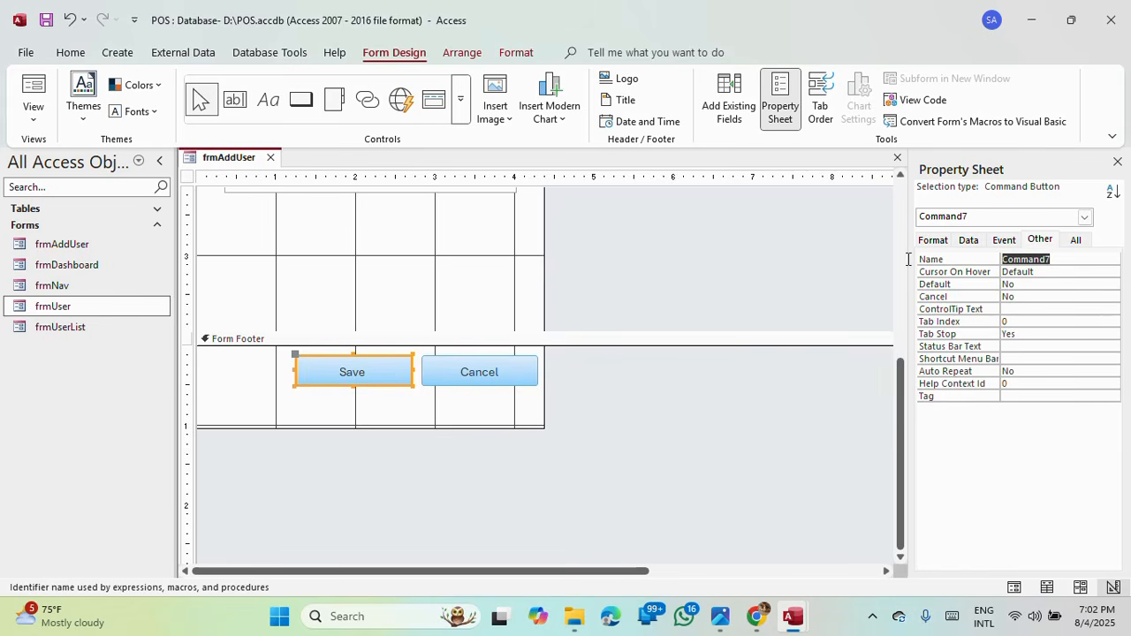
{"action": "type", "text": "btnSave"}
{"action": "left_click", "coordinate": [515, 384]}
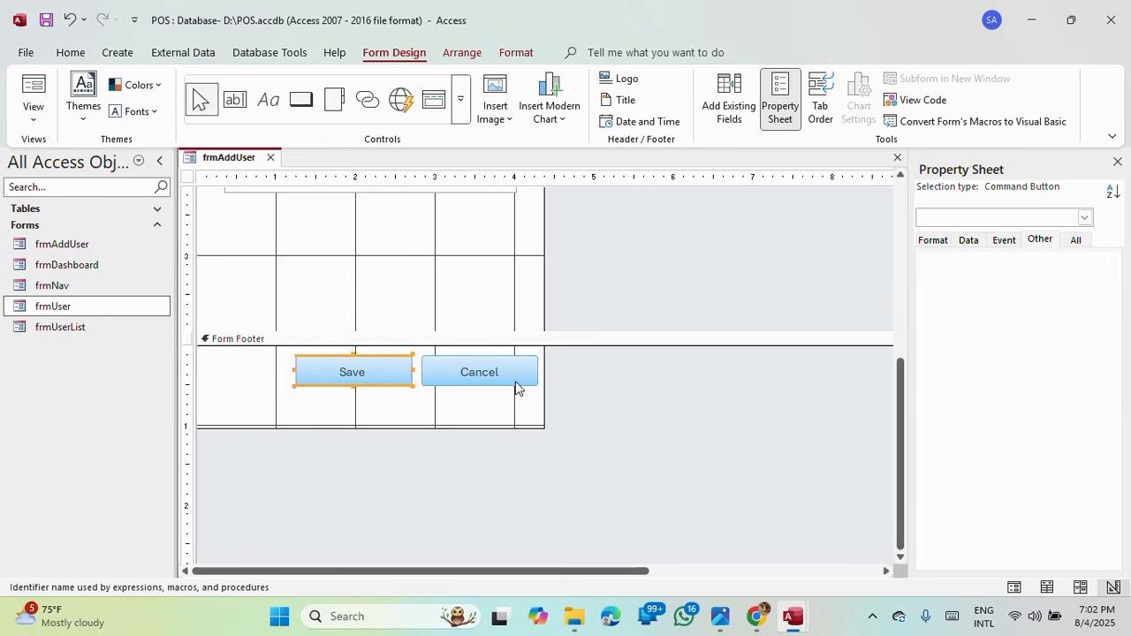
{"action": "left_click_drag", "start_coordinate": [1048, 260], "coordinate": [909, 254]}
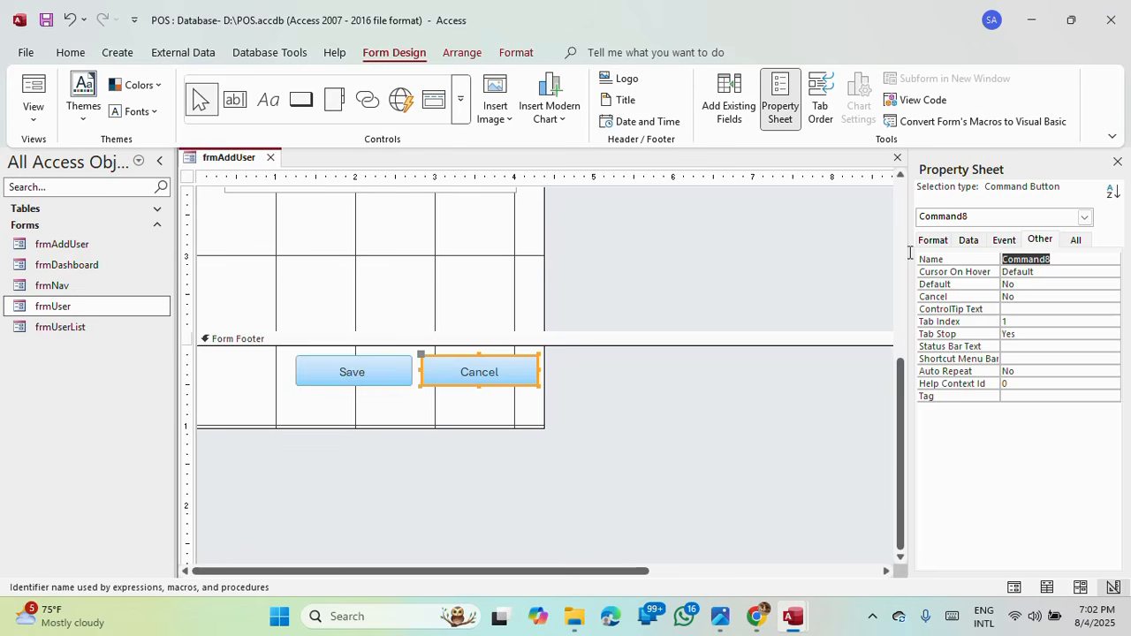
{"action": "type", "text": "btnClose"}
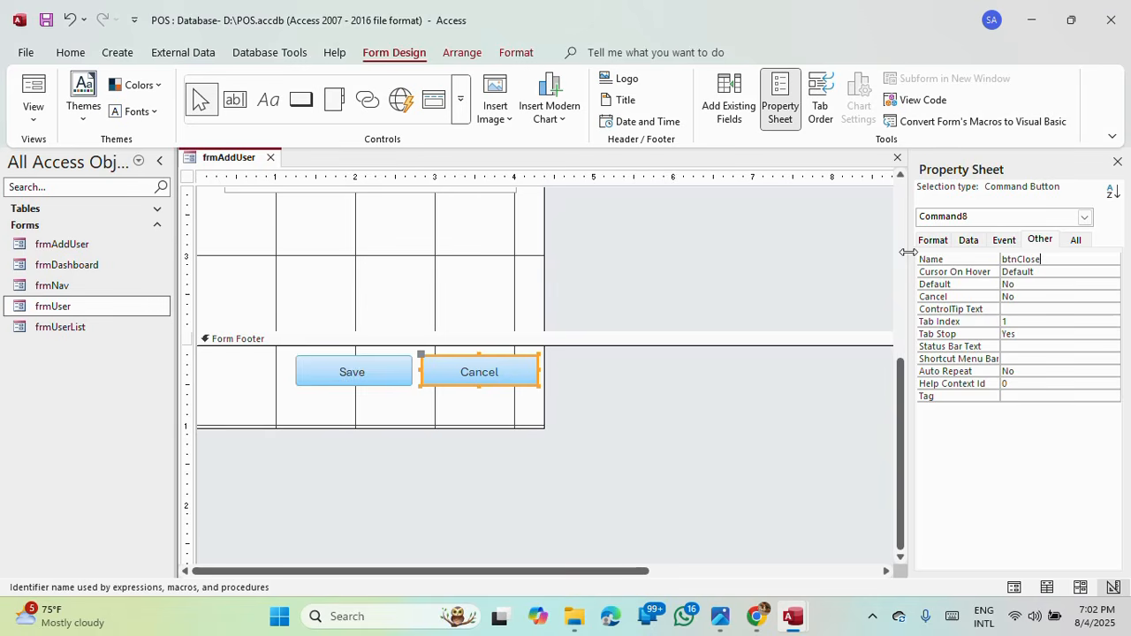
Step: Shorten the Form Footer to just below its buttons and copy the header's horizontal line to the footer's top edge
{"action": "left_click", "coordinate": [485, 418]}
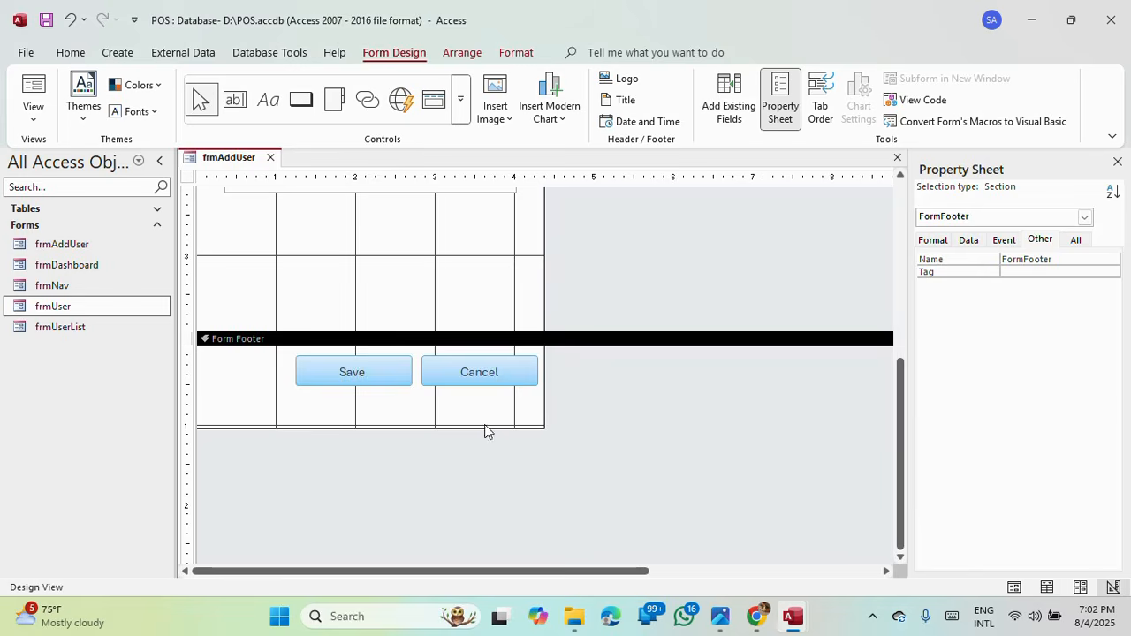
{"action": "left_click_drag", "start_coordinate": [484, 427], "coordinate": [482, 398]}
{"action": "scroll", "coordinate": [265, 222], "scroll_direction": "up", "scroll_amount": 5}
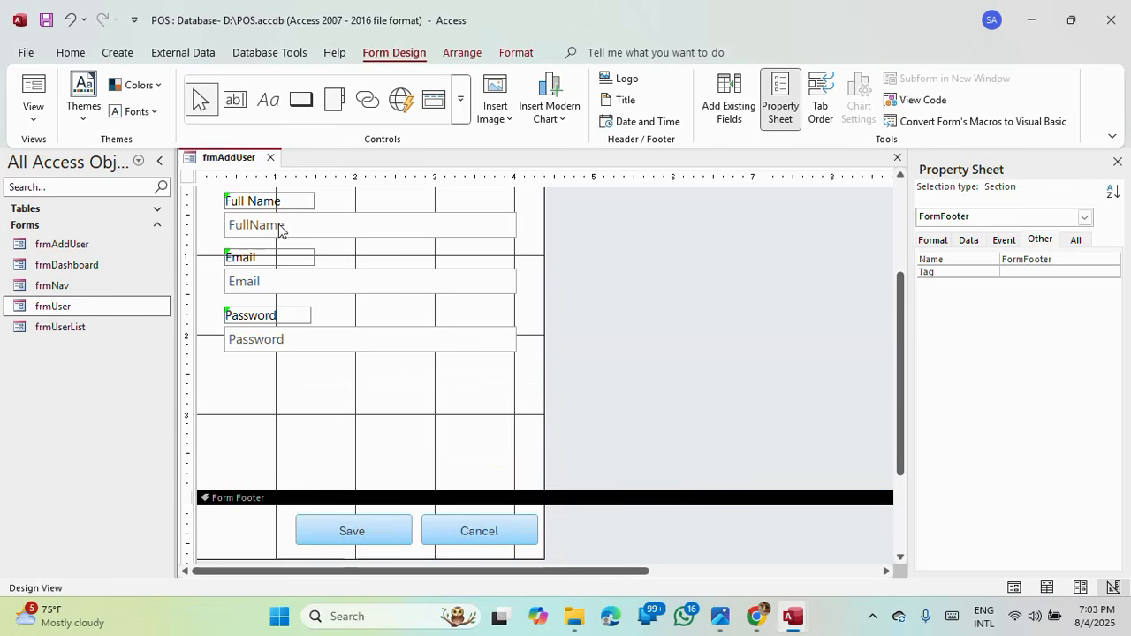
{"action": "left_click", "coordinate": [518, 236]}
{"action": "scroll", "coordinate": [520, 301], "scroll_direction": "down", "scroll_amount": 5}
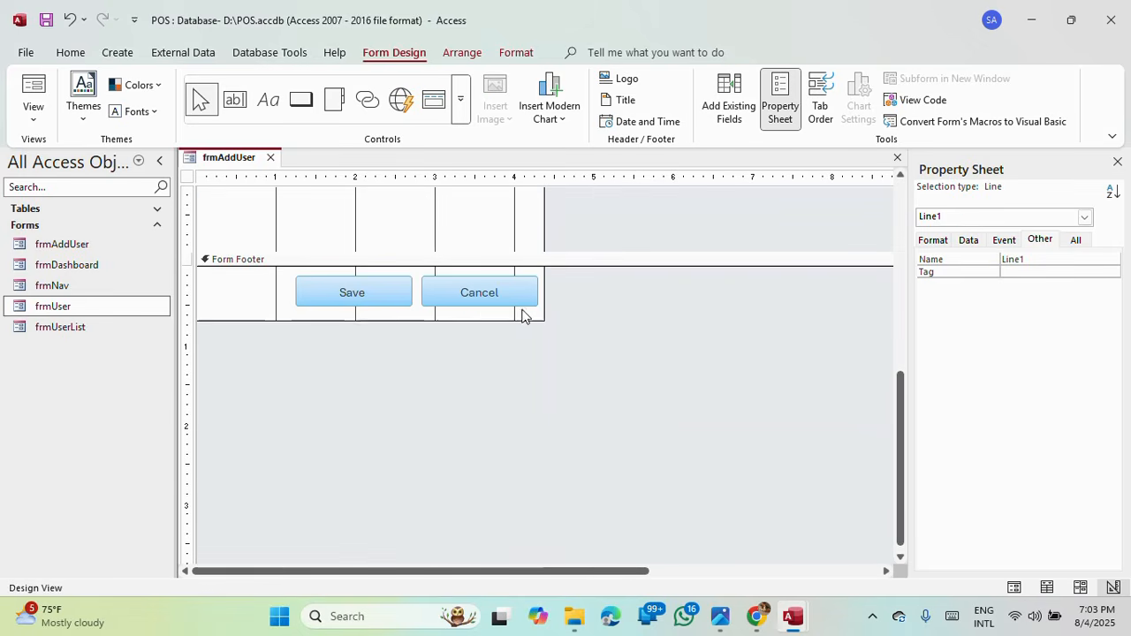
{"action": "left_click", "coordinate": [422, 262]}
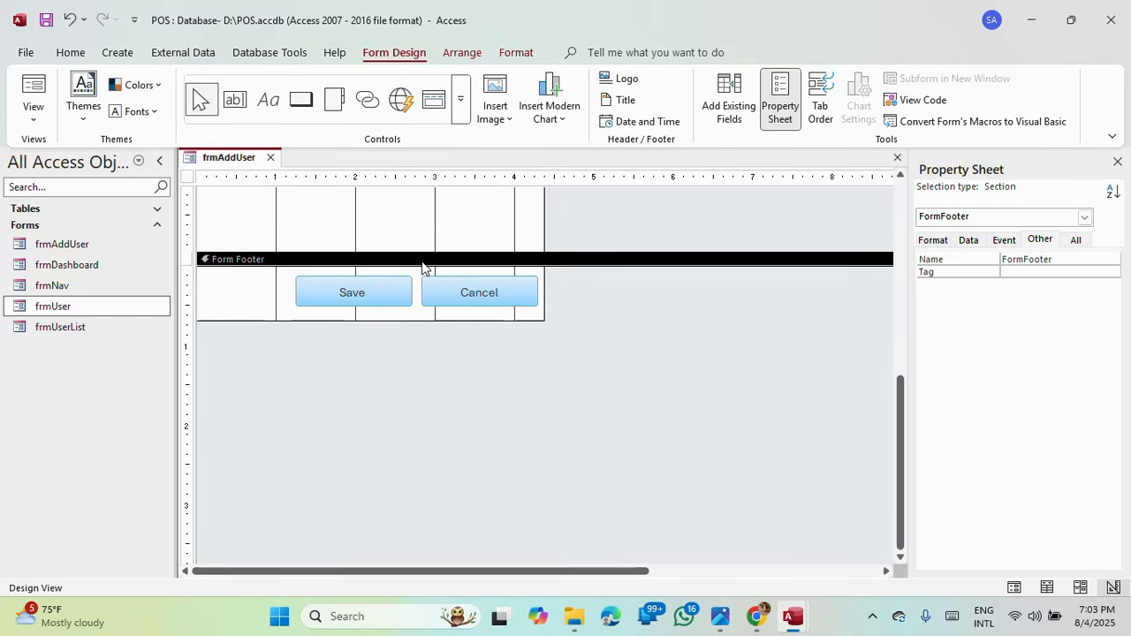
{"action": "left_click", "coordinate": [422, 267]}
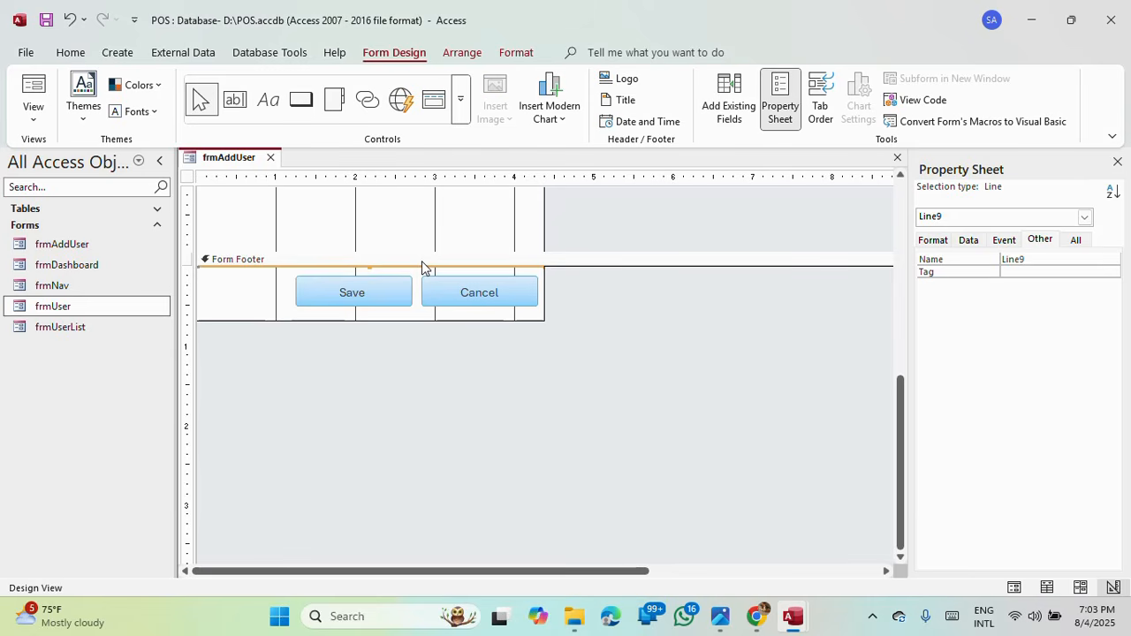
Step: Preview the footer line and buttons in Form View, moving the pop-up window aside, and return to Design View
{"action": "left_click", "coordinate": [29, 97]}
{"action": "left_click_drag", "start_coordinate": [335, 189], "coordinate": [569, 81]}
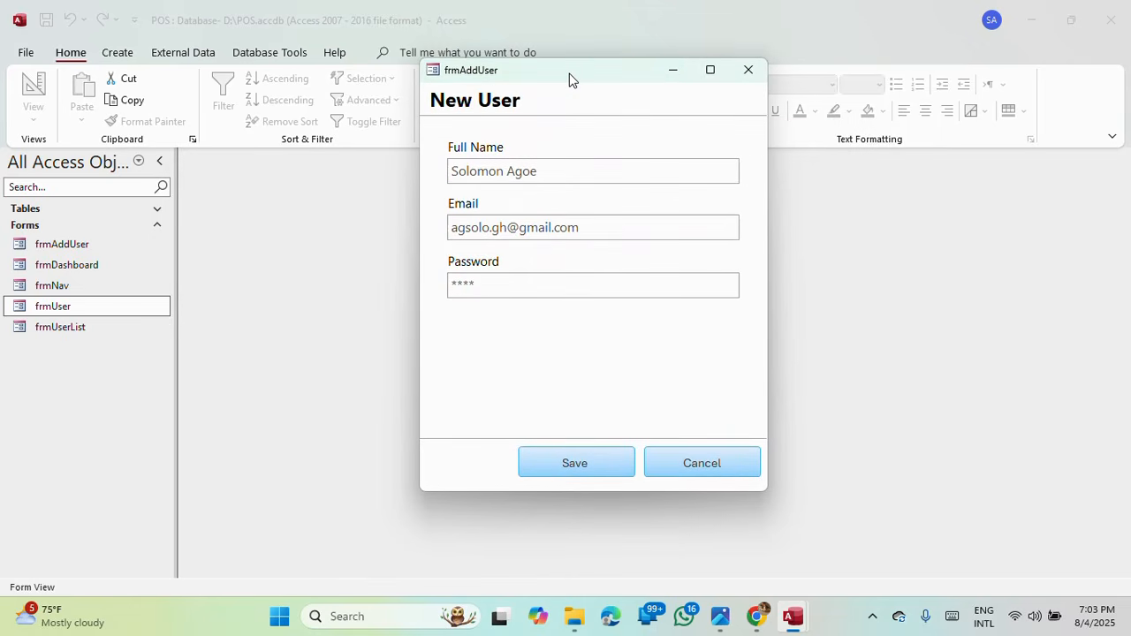
{"action": "right_click", "coordinate": [569, 80]}
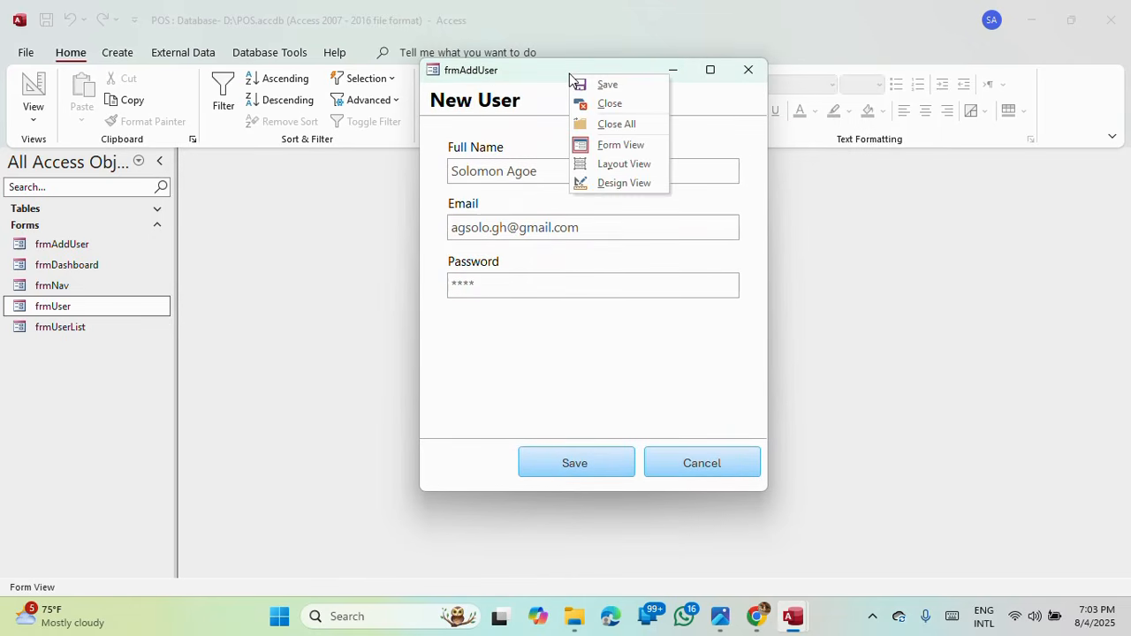
{"action": "left_click", "coordinate": [616, 184]}
Step: Set the font of the Save and Cancel buttons to Segoe UI
{"action": "scroll", "coordinate": [548, 345], "scroll_direction": "down", "scroll_amount": 5}
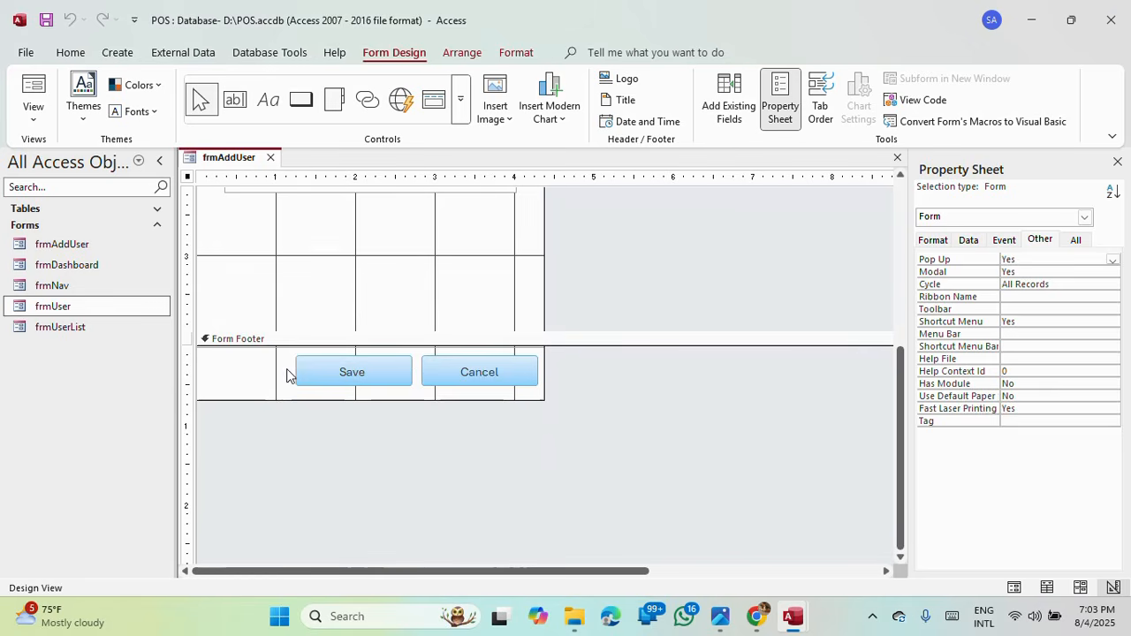
{"action": "left_click", "coordinate": [382, 378]}
{"action": "left_click", "coordinate": [480, 382], "text": "shift"}
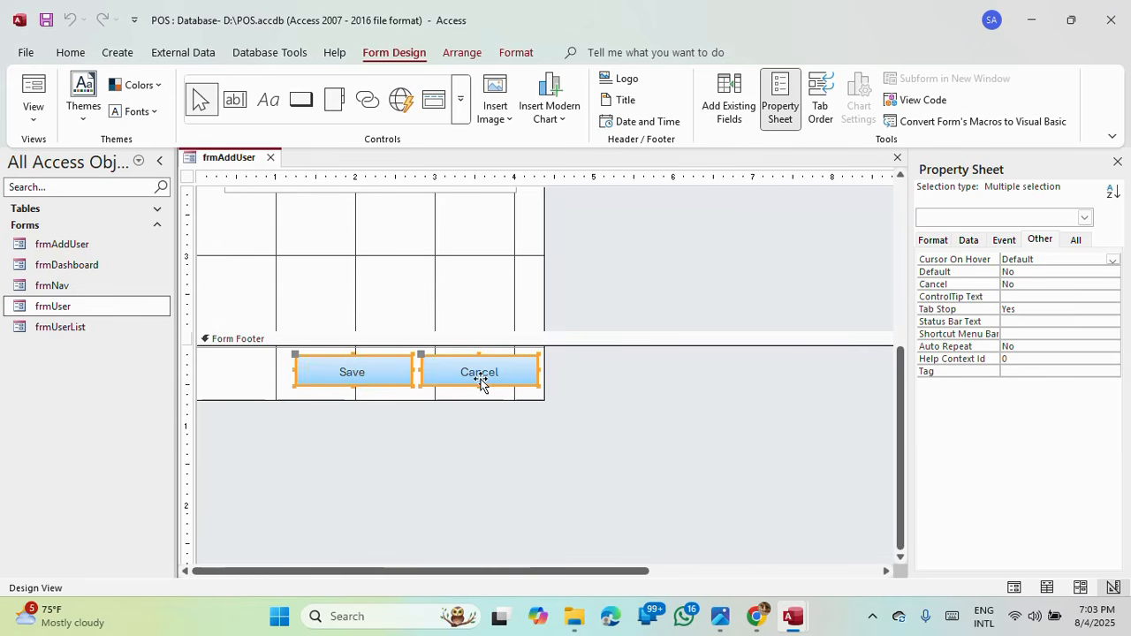
{"action": "left_click", "coordinate": [516, 53]}
{"action": "left_click", "coordinate": [203, 86]}
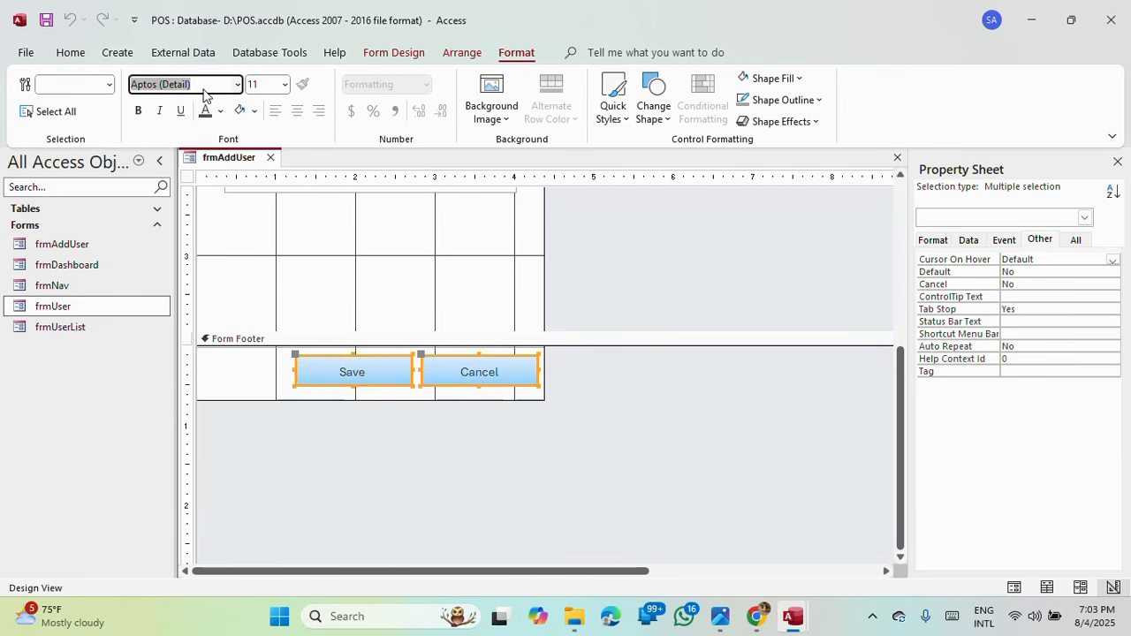
{"action": "type", "text": "Segoe UI"}
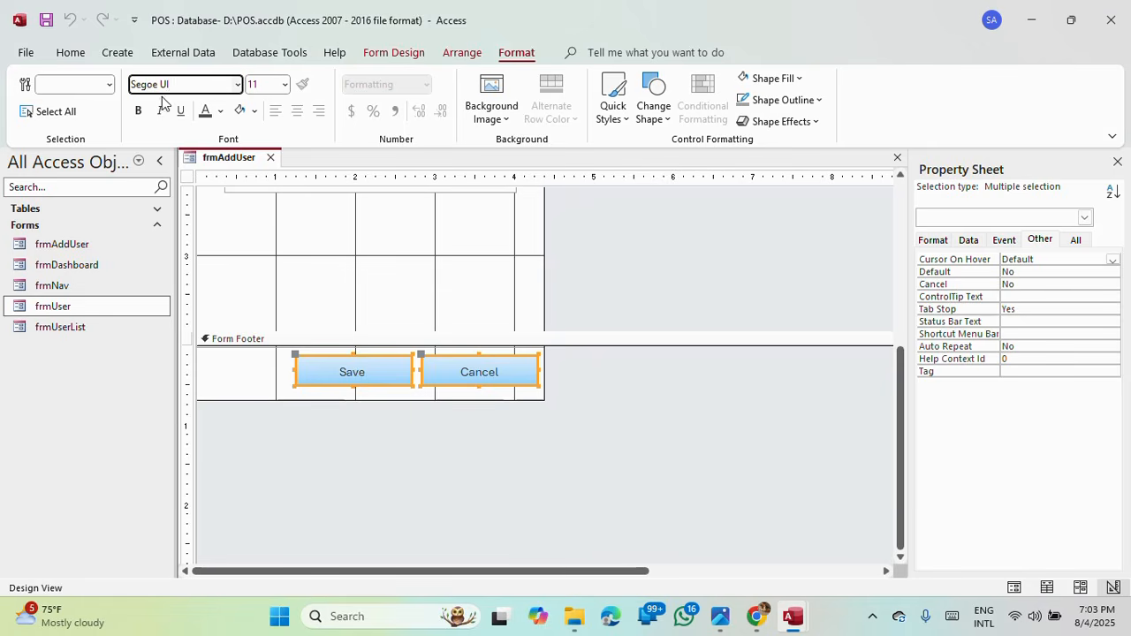
{"action": "left_click", "coordinate": [355, 269]}
Step: Give the Save button a green theme-color fill and a matching green outline
{"action": "left_click_drag", "start_coordinate": [263, 374], "coordinate": [396, 375]}
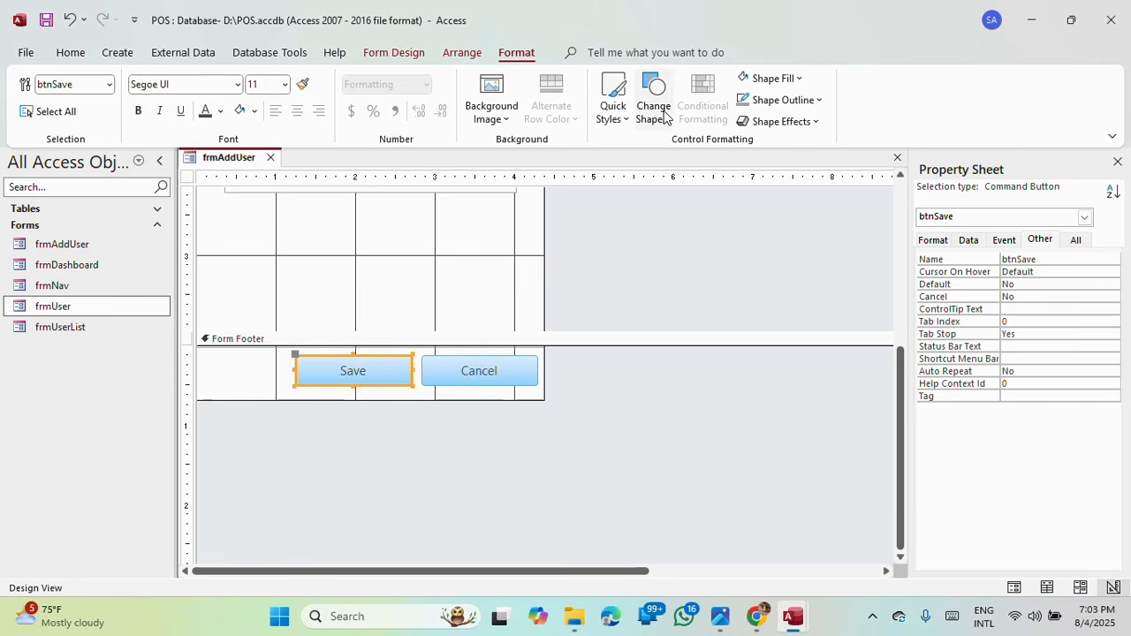
{"action": "left_click", "coordinate": [799, 80]}
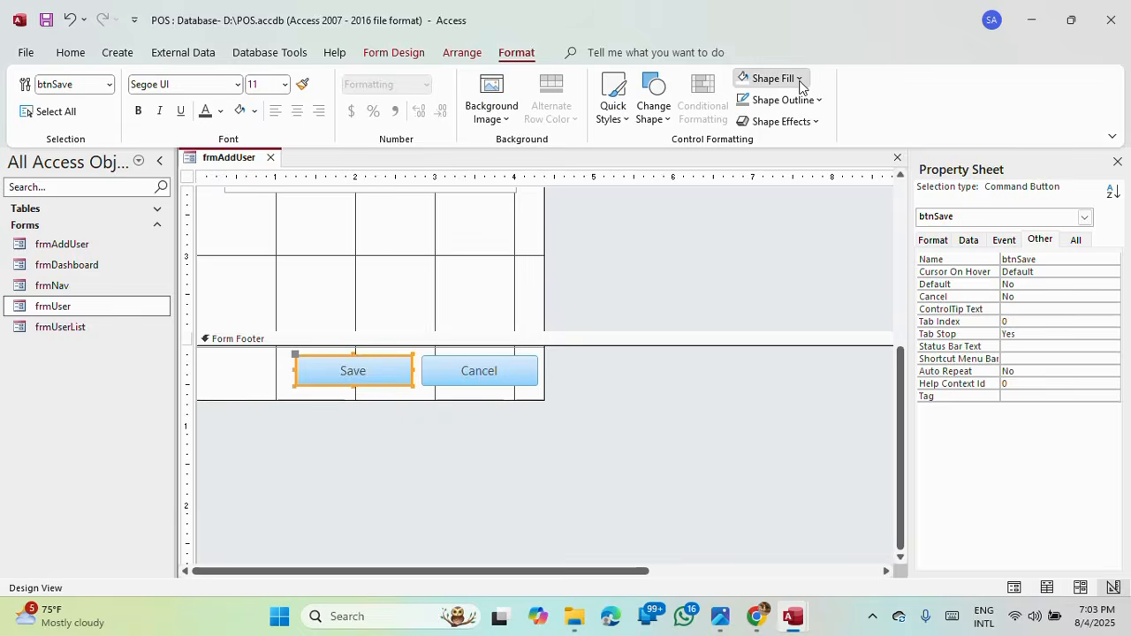
{"action": "left_click", "coordinate": [958, 155]}
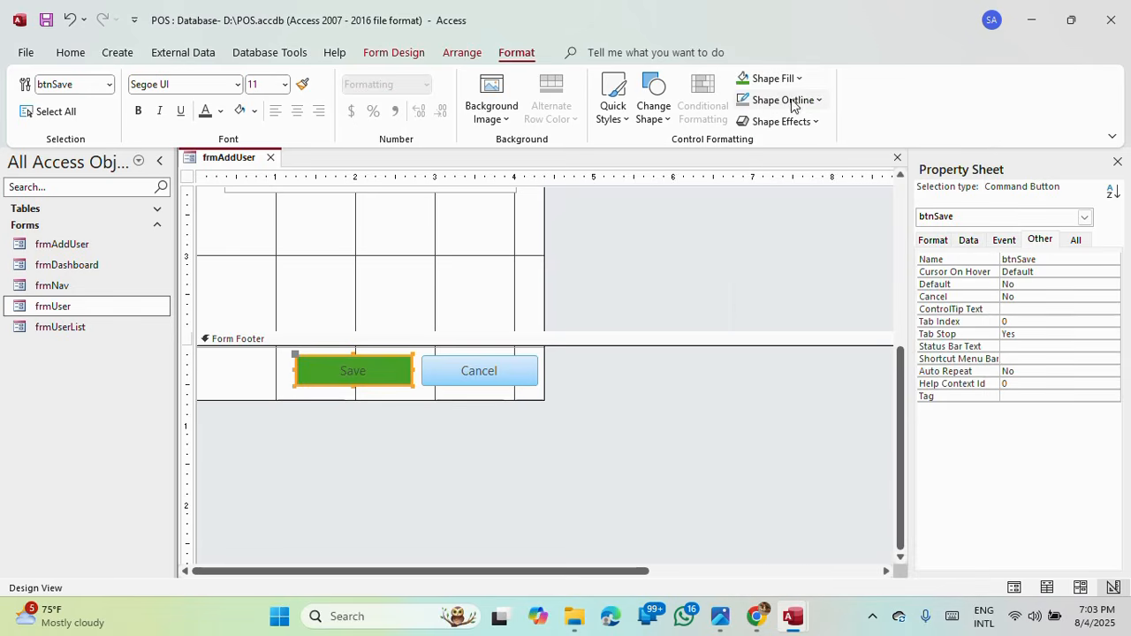
{"action": "left_click", "coordinate": [818, 101]}
{"action": "left_click", "coordinate": [954, 172]}
Step: Give the Cancel button the standard red fill and a matching red outline
{"action": "left_click", "coordinate": [509, 372]}
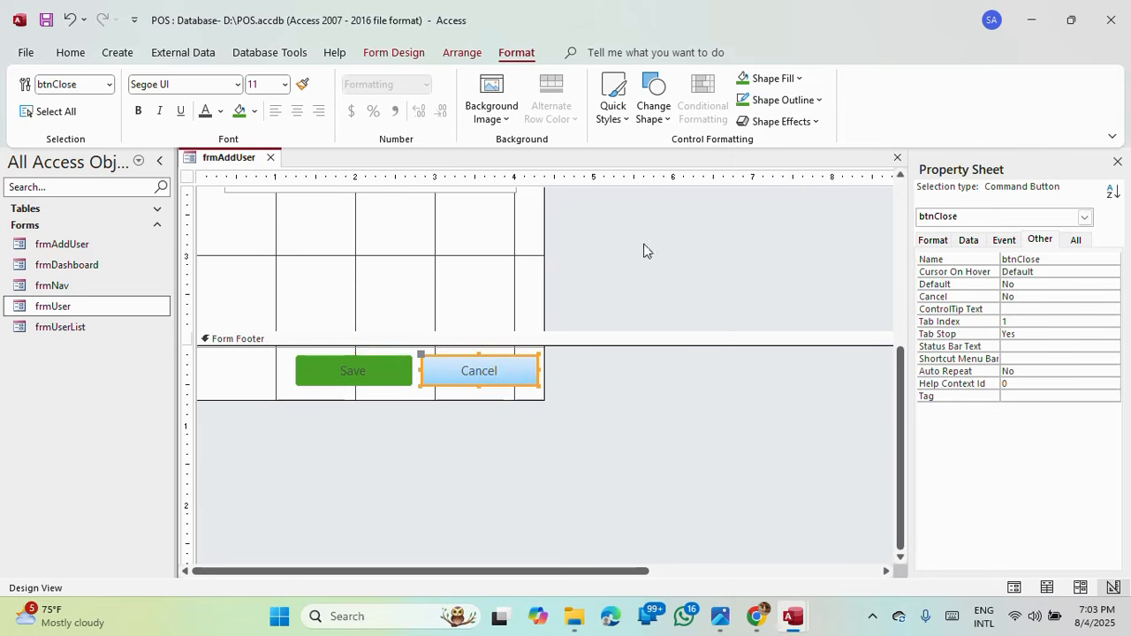
{"action": "left_click", "coordinate": [799, 79]}
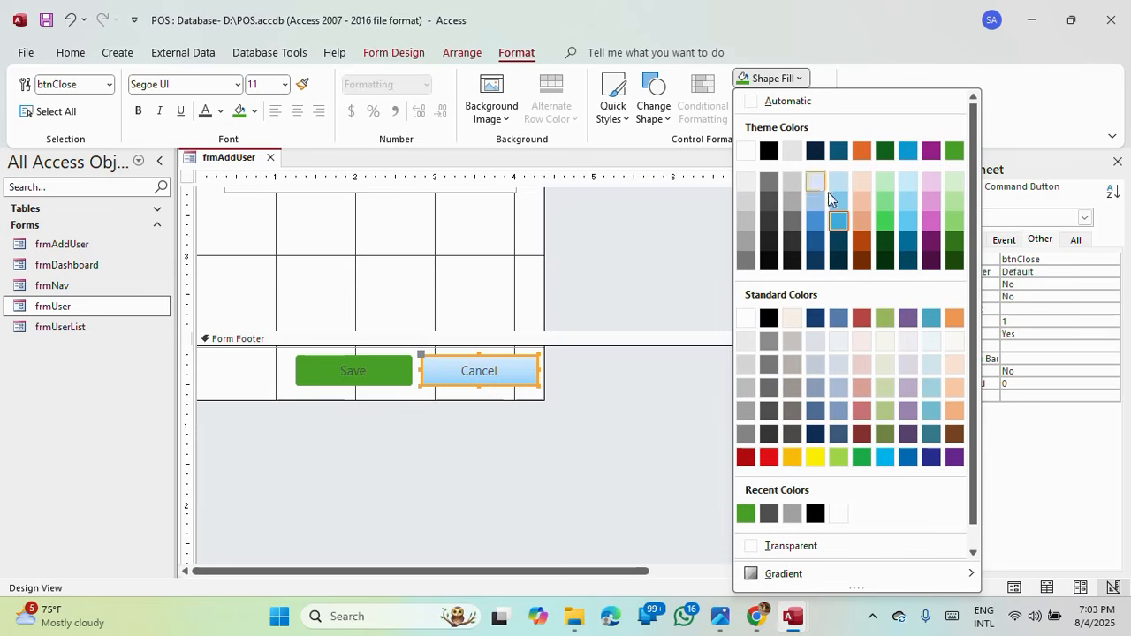
{"action": "left_click", "coordinate": [768, 456]}
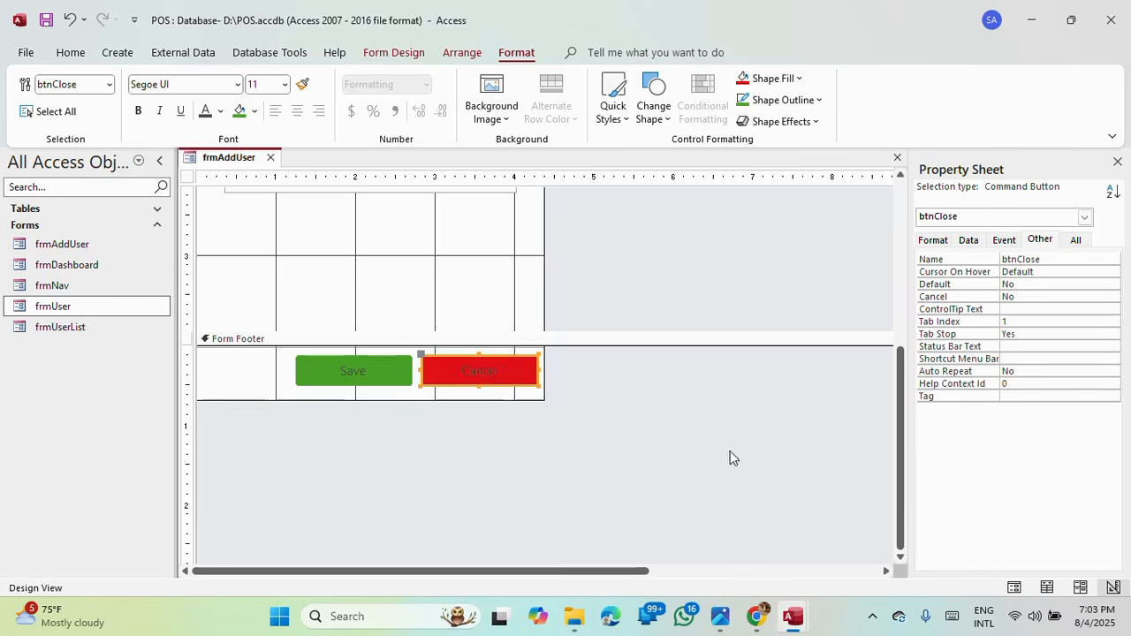
{"action": "left_click", "coordinate": [818, 100]}
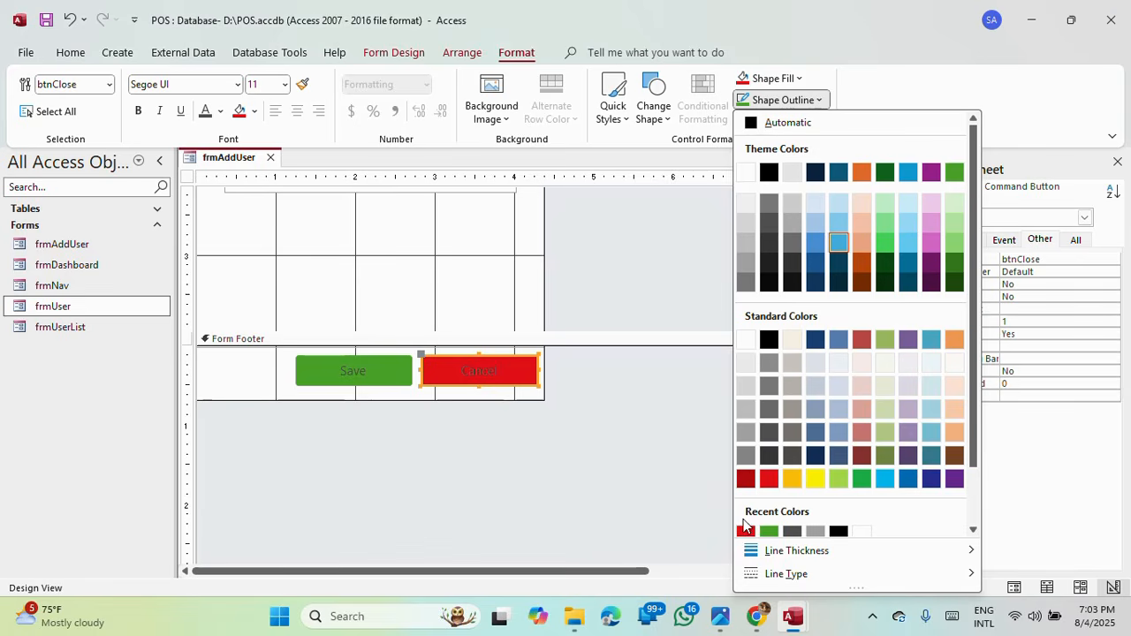
{"action": "left_click", "coordinate": [221, 366]}
{"action": "left_click", "coordinate": [241, 378]}
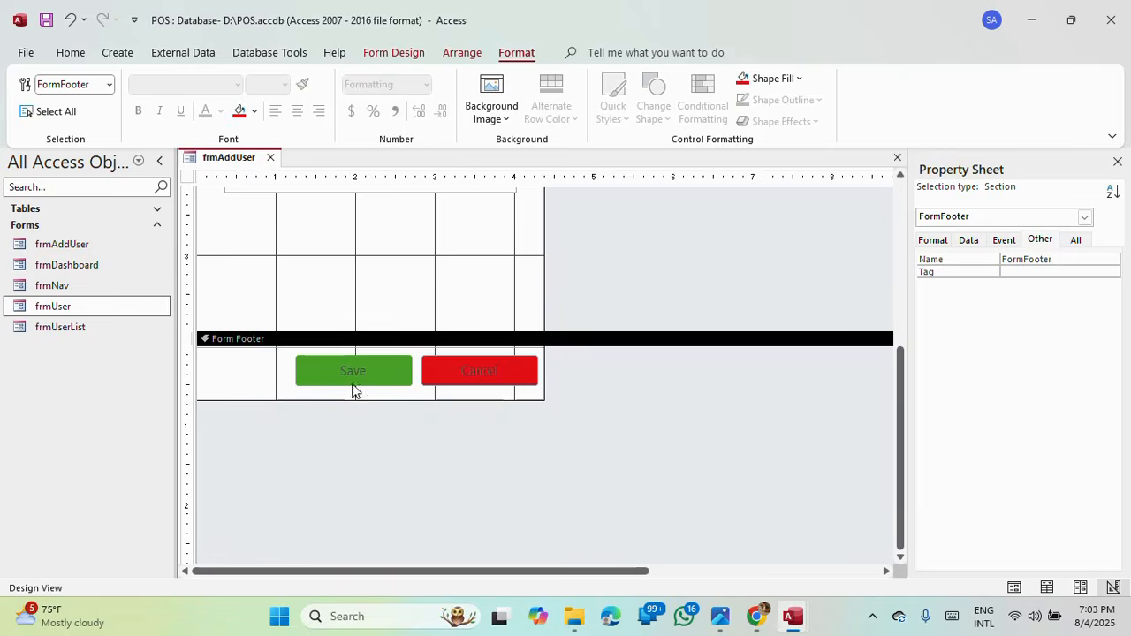
{"action": "left_click", "coordinate": [475, 371]}
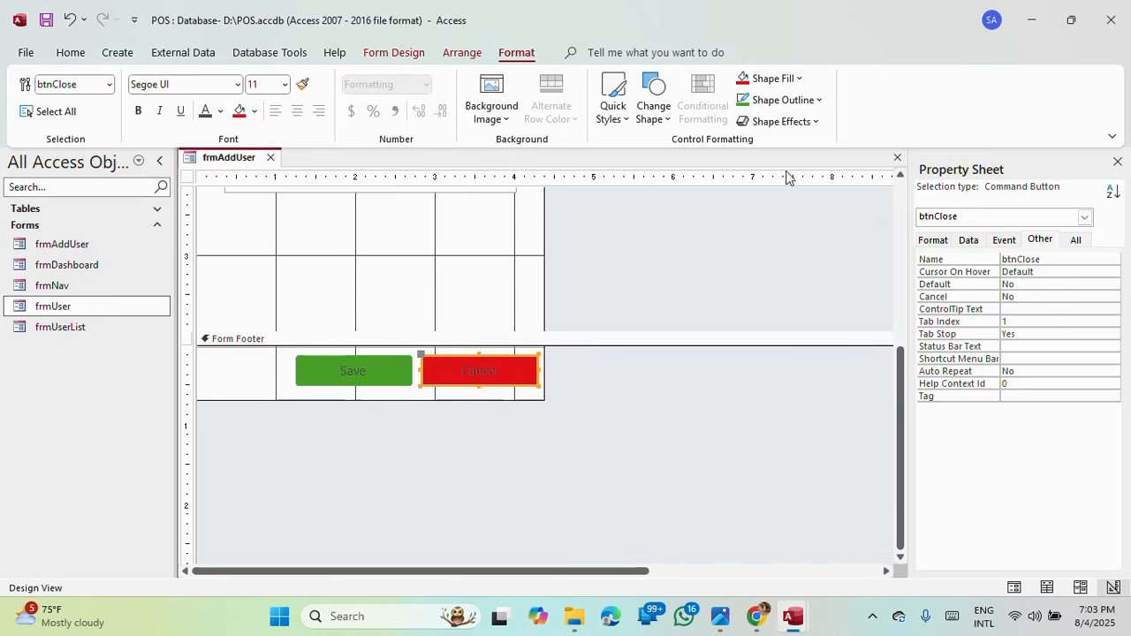
{"action": "left_click", "coordinate": [820, 101]}
{"action": "left_click", "coordinate": [743, 533]}
Step: Format the Save and Cancel button captions in the footer as white, bold, 14-point text
{"action": "left_click_drag", "start_coordinate": [256, 374], "coordinate": [487, 346]}
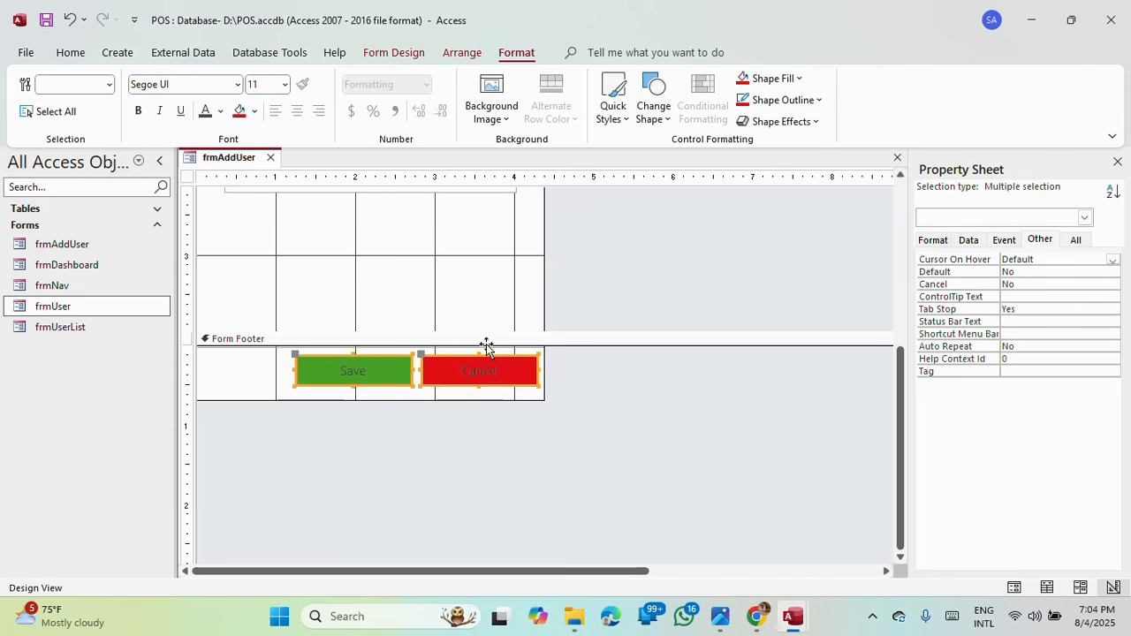
{"action": "left_click", "coordinate": [221, 112]}
{"action": "left_click", "coordinate": [218, 184]}
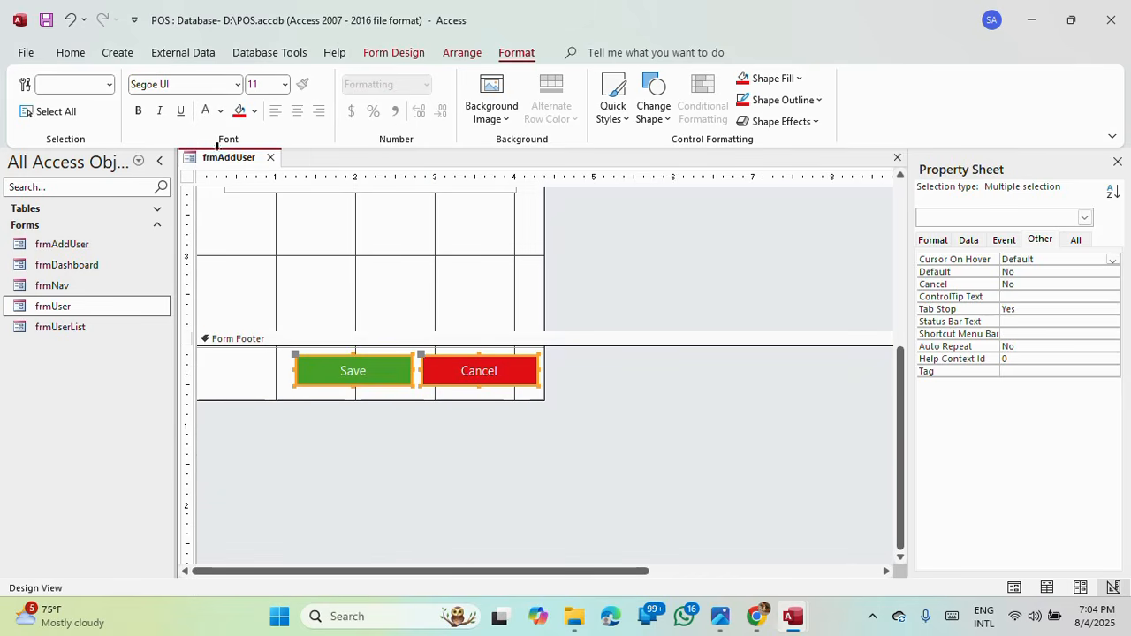
{"action": "left_click", "coordinate": [284, 85]}
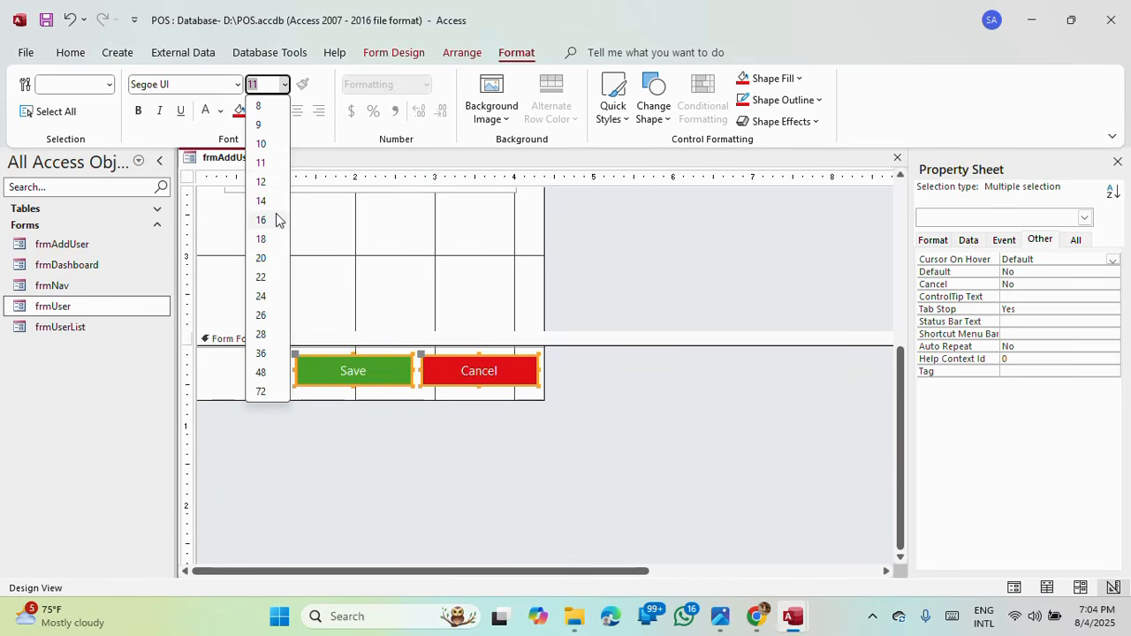
{"action": "left_click", "coordinate": [263, 188]}
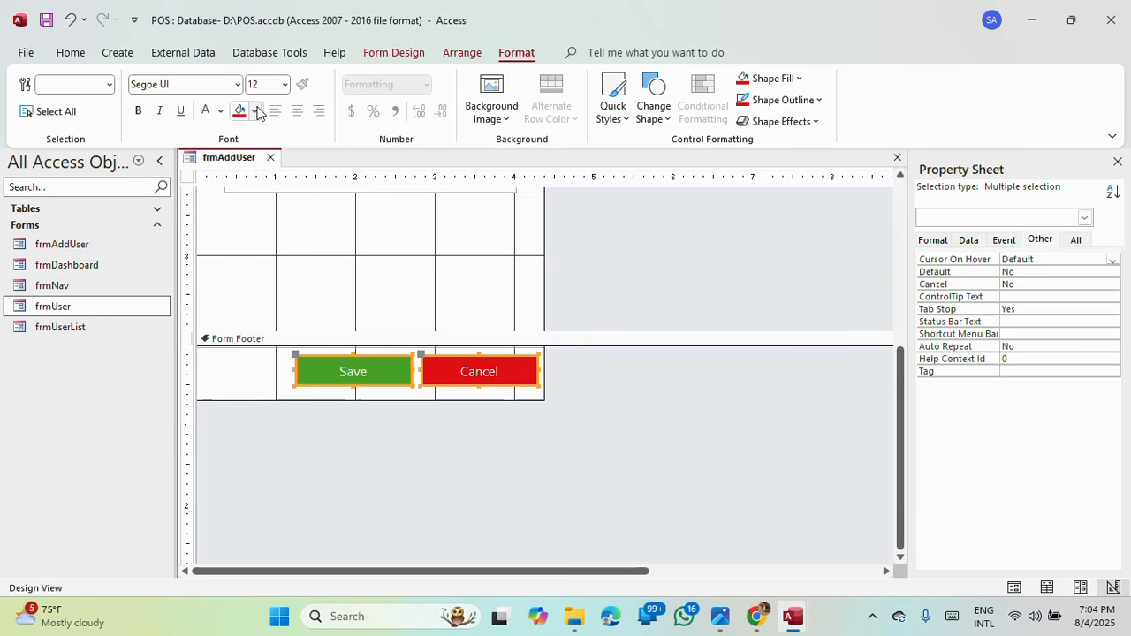
{"action": "left_click", "coordinate": [284, 85]}
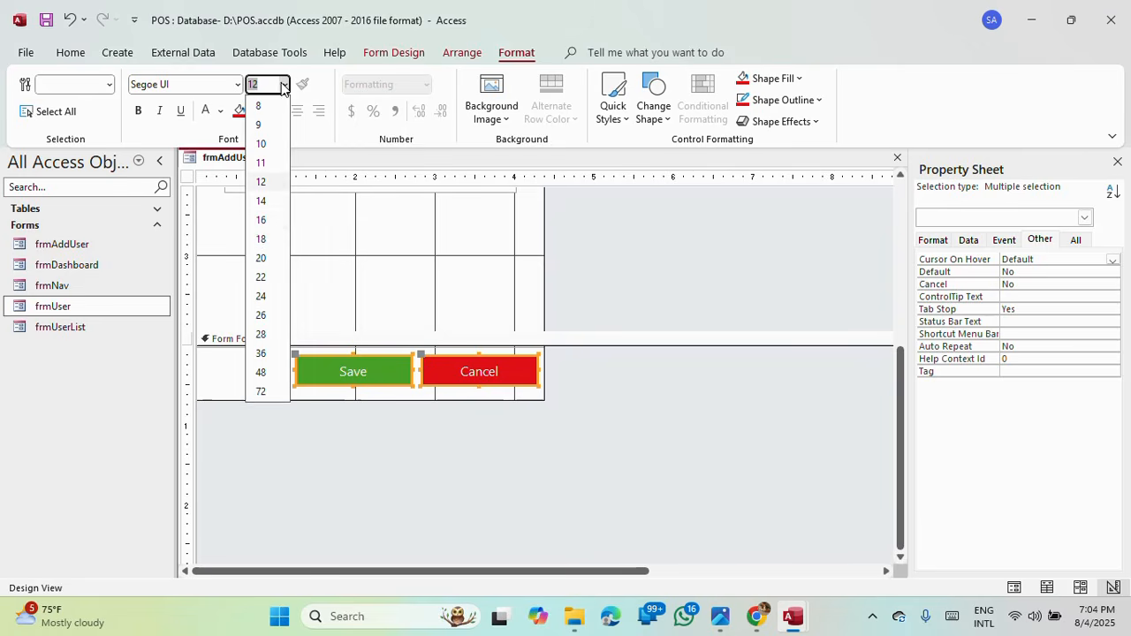
{"action": "left_click", "coordinate": [264, 200]}
{"action": "left_click", "coordinate": [139, 111]}
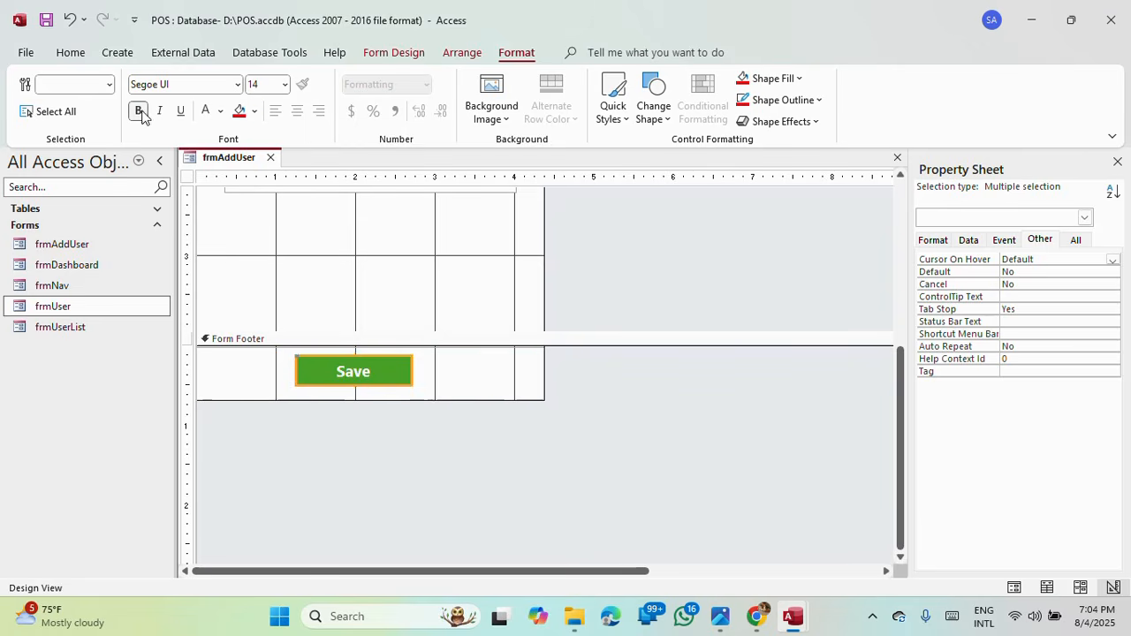
{"action": "left_click", "coordinate": [223, 389]}
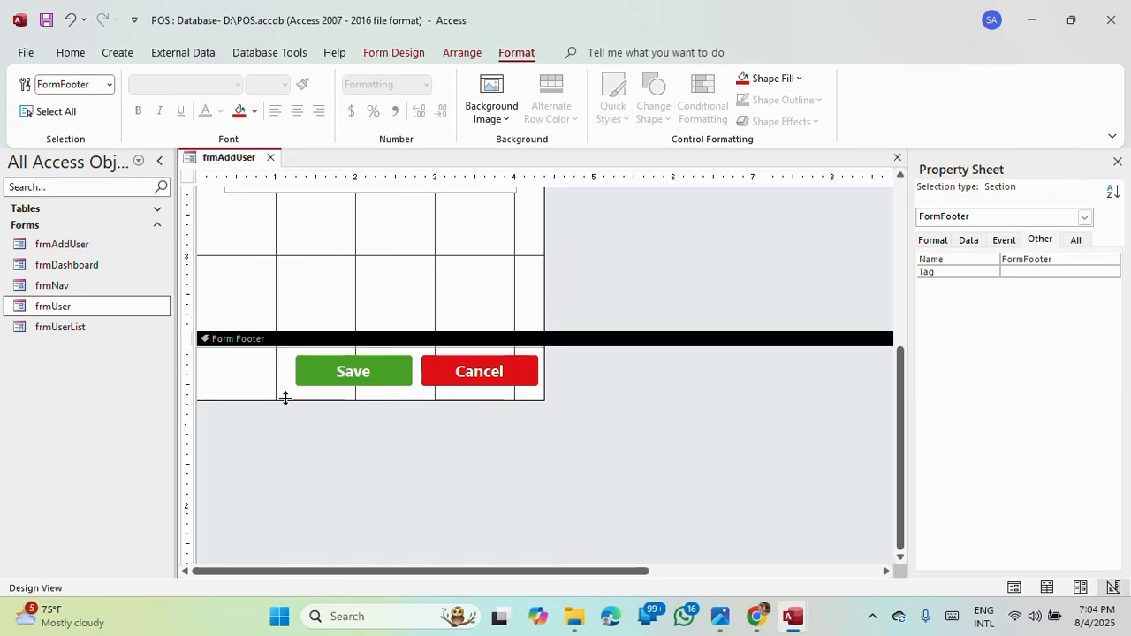
Step: Preview the restyled footer buttons in Form View, moving the pop-up window aside, and return to Design View
{"action": "scroll", "coordinate": [340, 409], "scroll_direction": "up", "scroll_amount": 5}
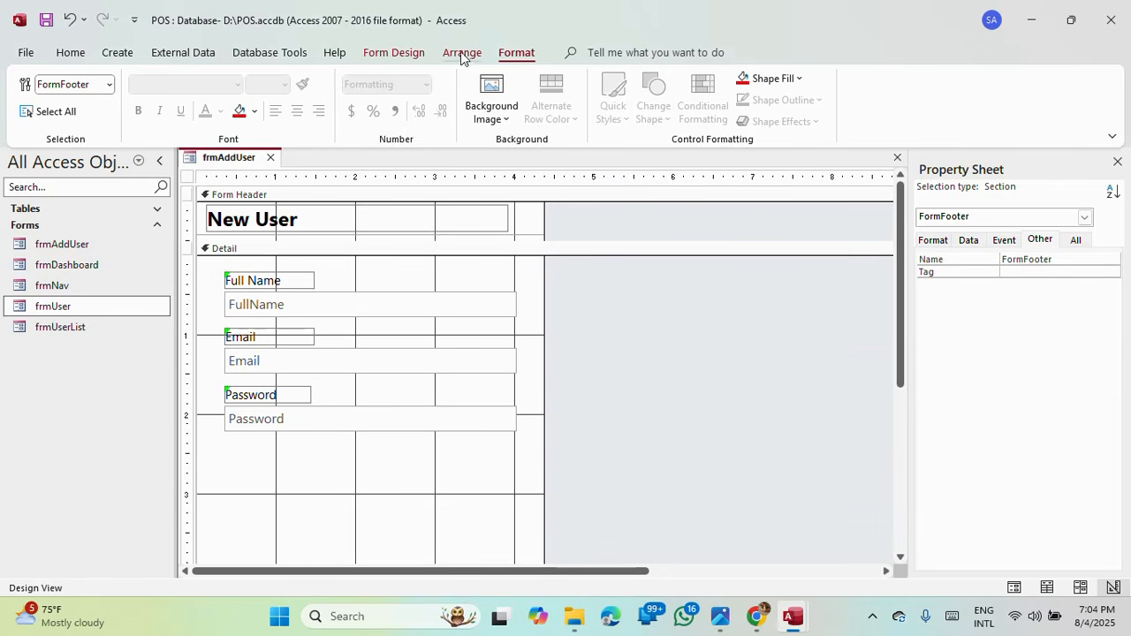
{"action": "left_click", "coordinate": [404, 52]}
{"action": "left_click", "coordinate": [34, 93]}
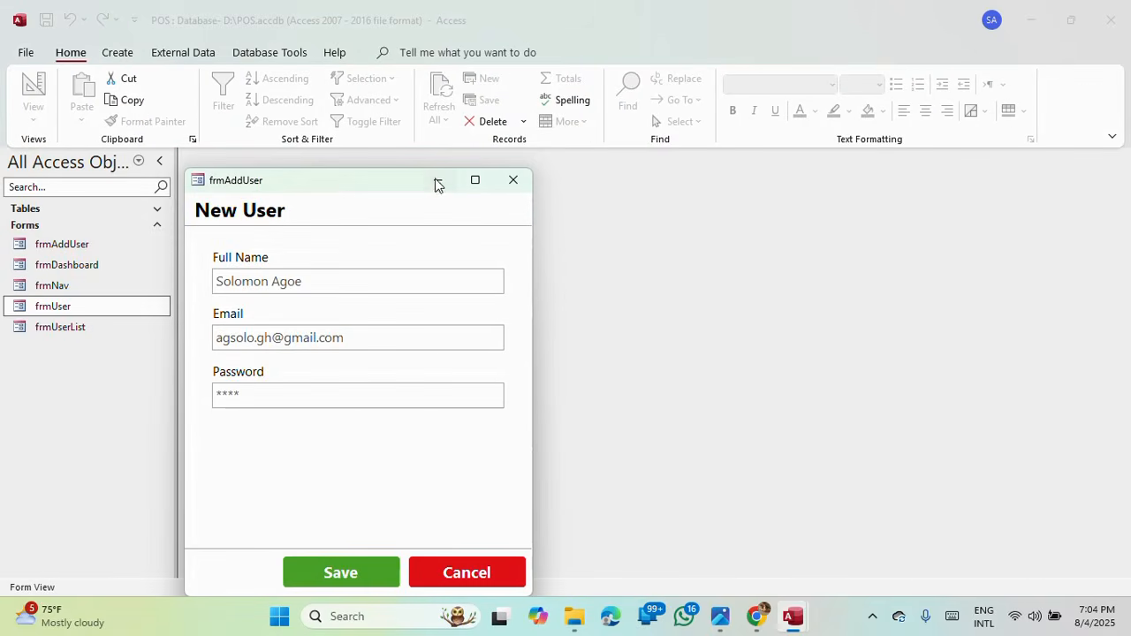
{"action": "left_click_drag", "start_coordinate": [349, 188], "coordinate": [601, 108]}
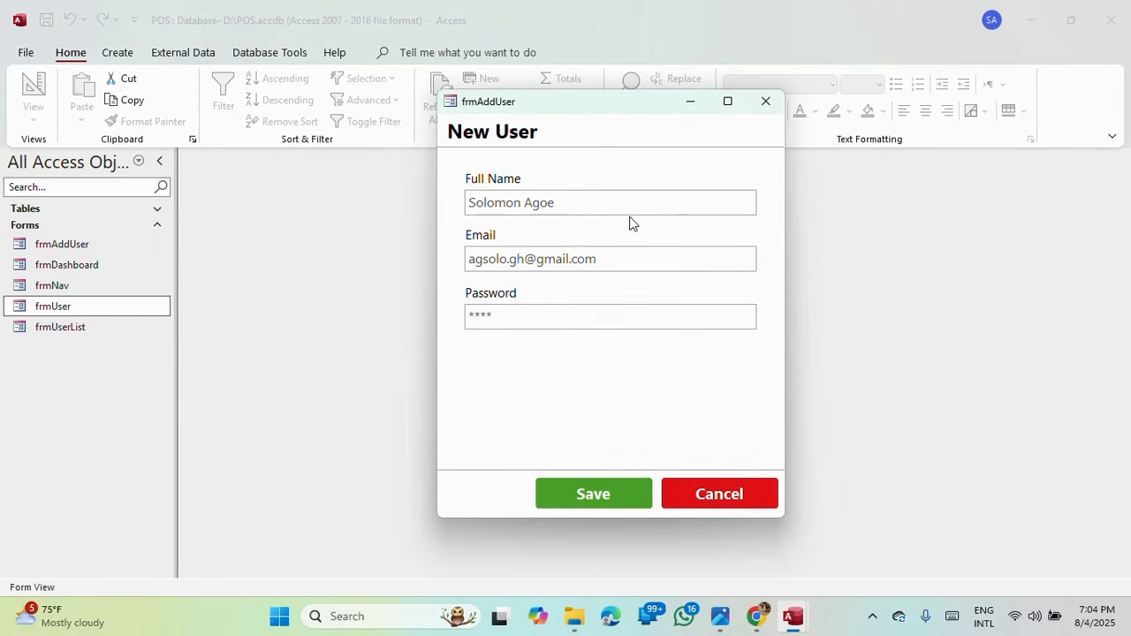
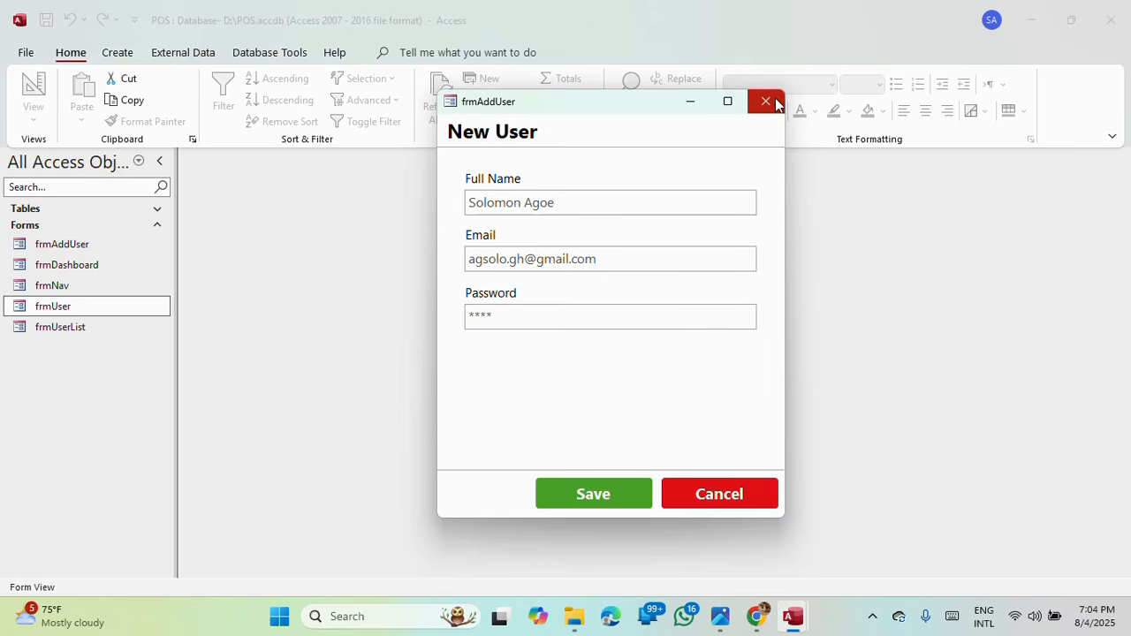
{"action": "right_click", "coordinate": [614, 108]}
{"action": "left_click", "coordinate": [655, 212]}
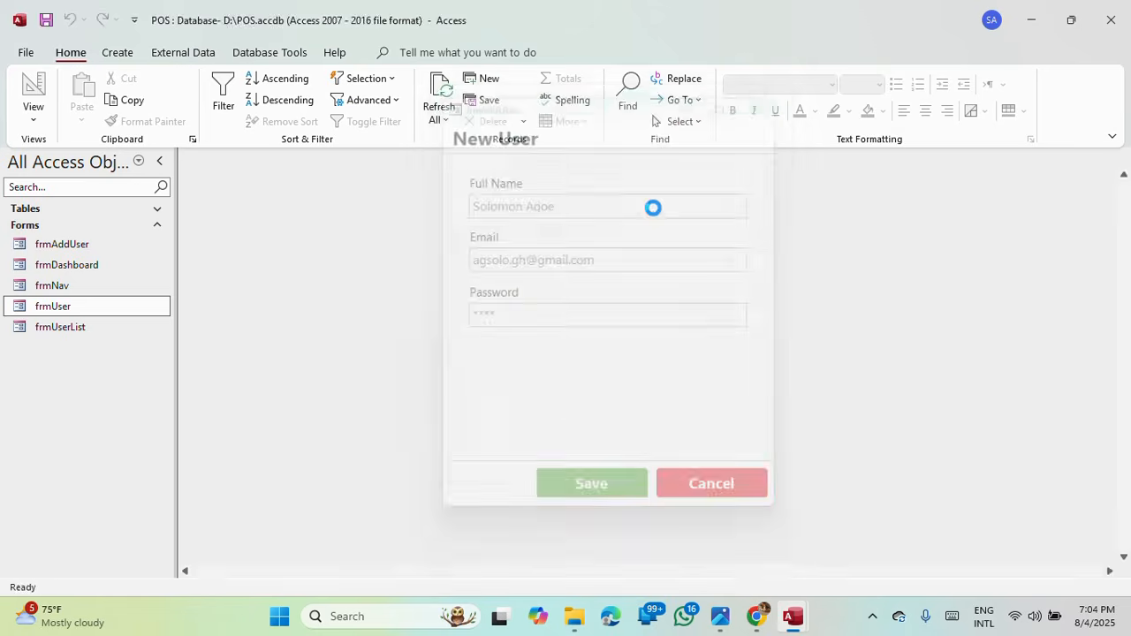
Step: Set the form's Min Max Buttons property to None
{"action": "left_click", "coordinate": [944, 242]}
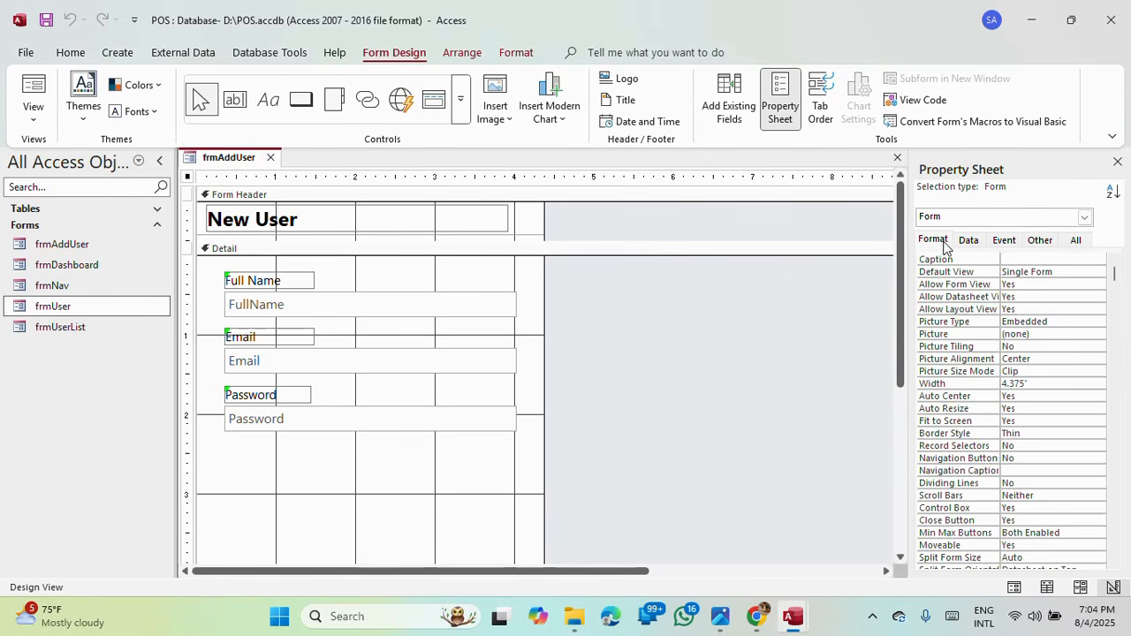
{"action": "scroll", "coordinate": [1056, 456], "scroll_direction": "down", "scroll_amount": 2}
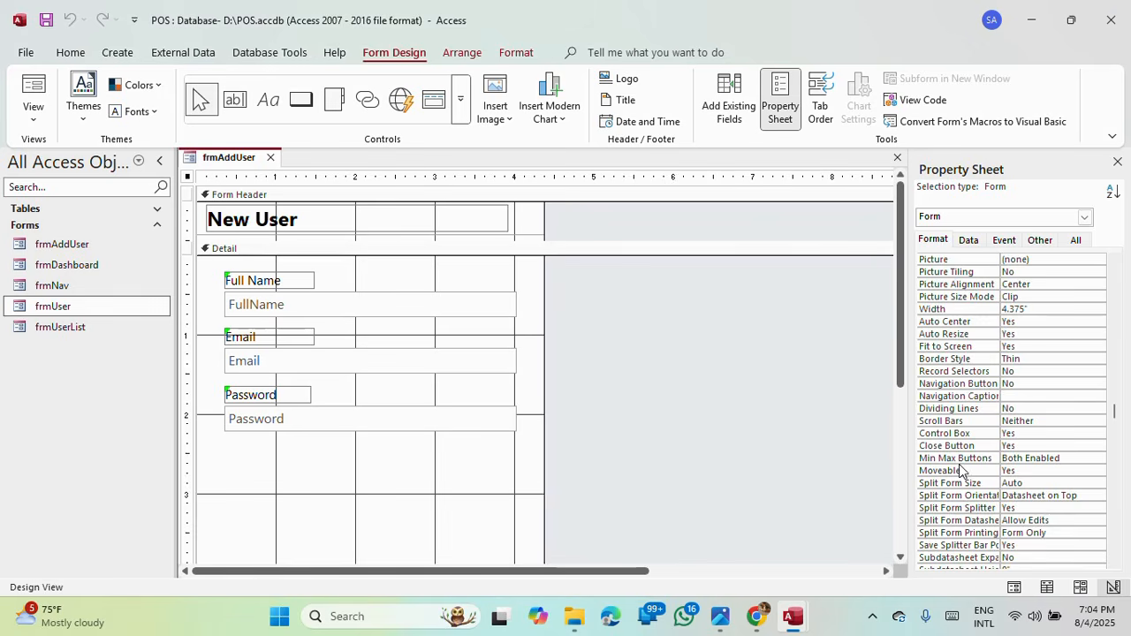
{"action": "left_click", "coordinate": [1060, 458]}
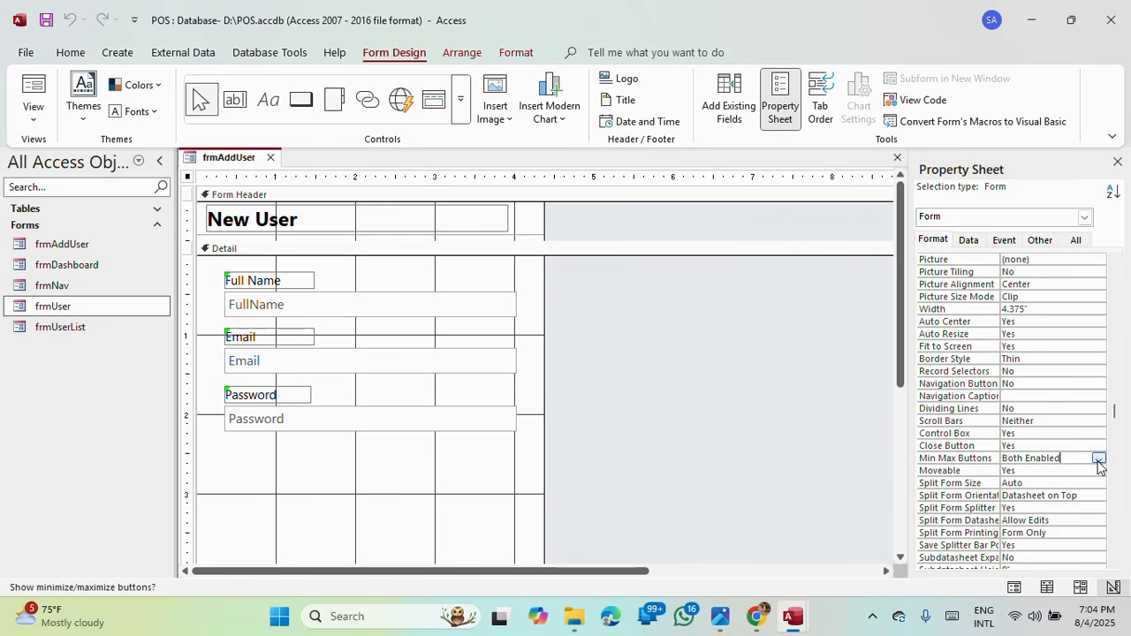
{"action": "left_click", "coordinate": [1098, 458]}
{"action": "left_click", "coordinate": [1031, 471]}
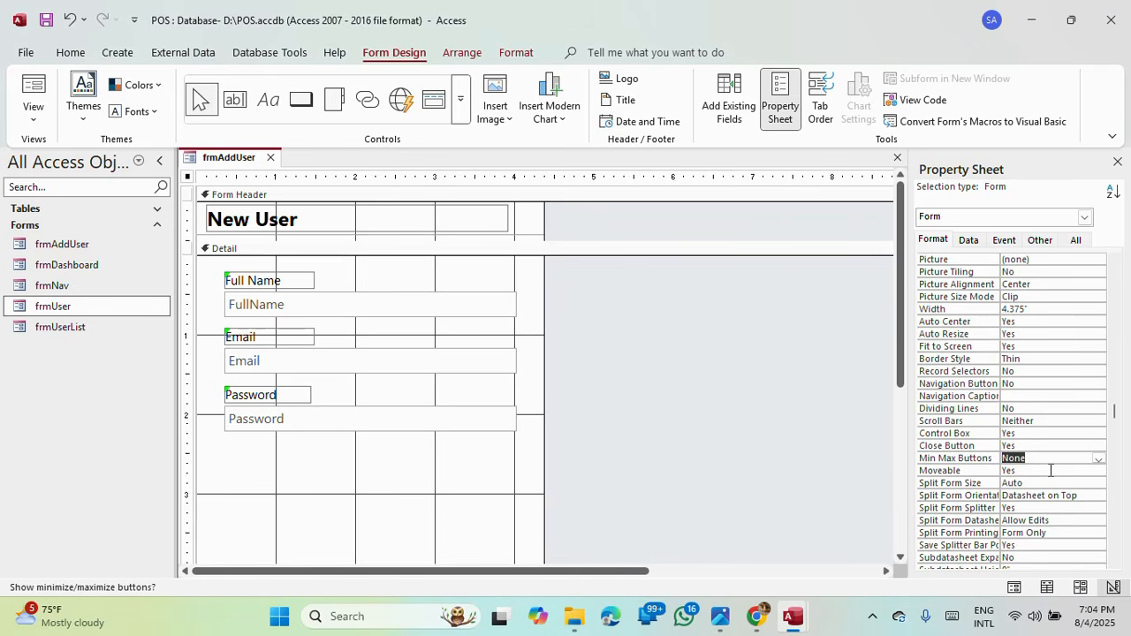
{"action": "left_click", "coordinate": [1051, 470]}
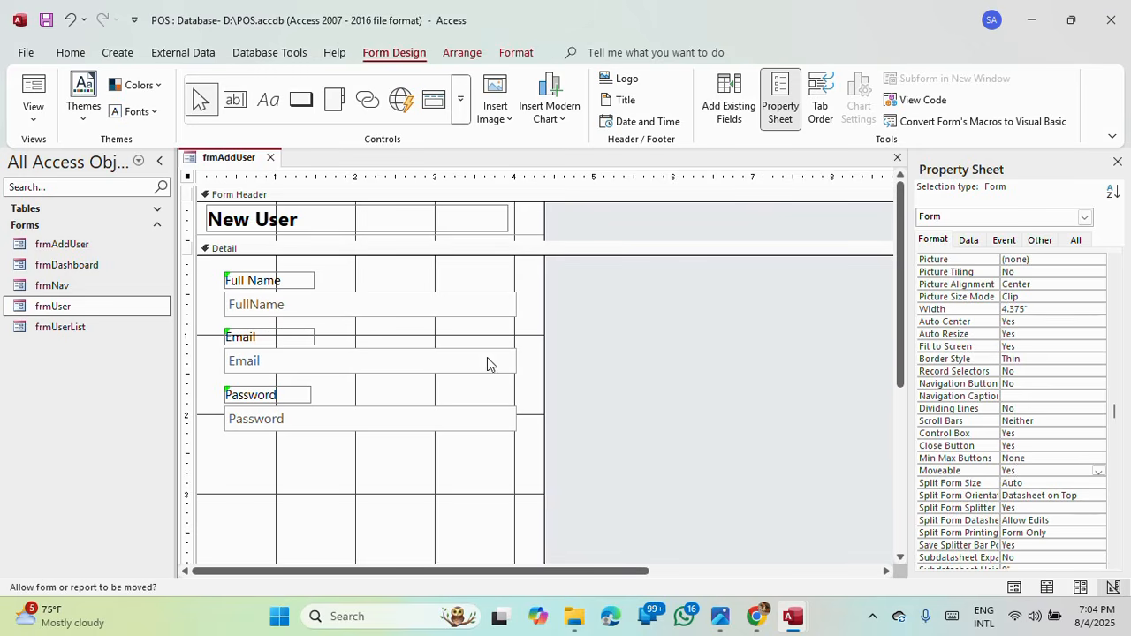
Step: Check the pop-up's title bar in Form View without the minimize and maximize buttons, and return to Design View
{"action": "left_click", "coordinate": [44, 92]}
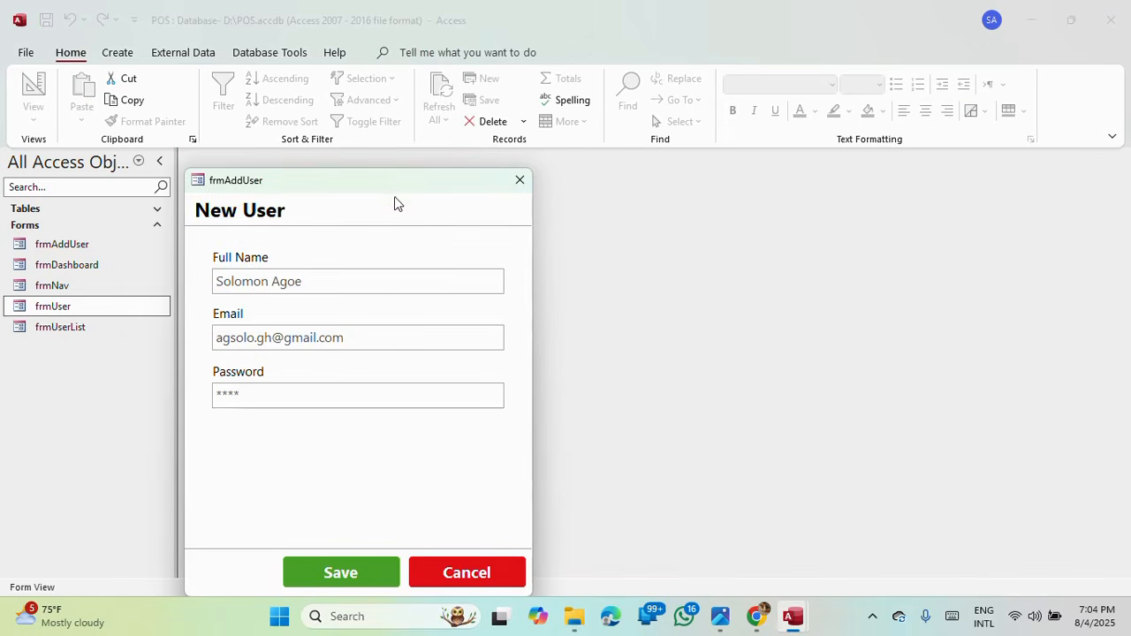
{"action": "left_click_drag", "start_coordinate": [382, 183], "coordinate": [589, 113]}
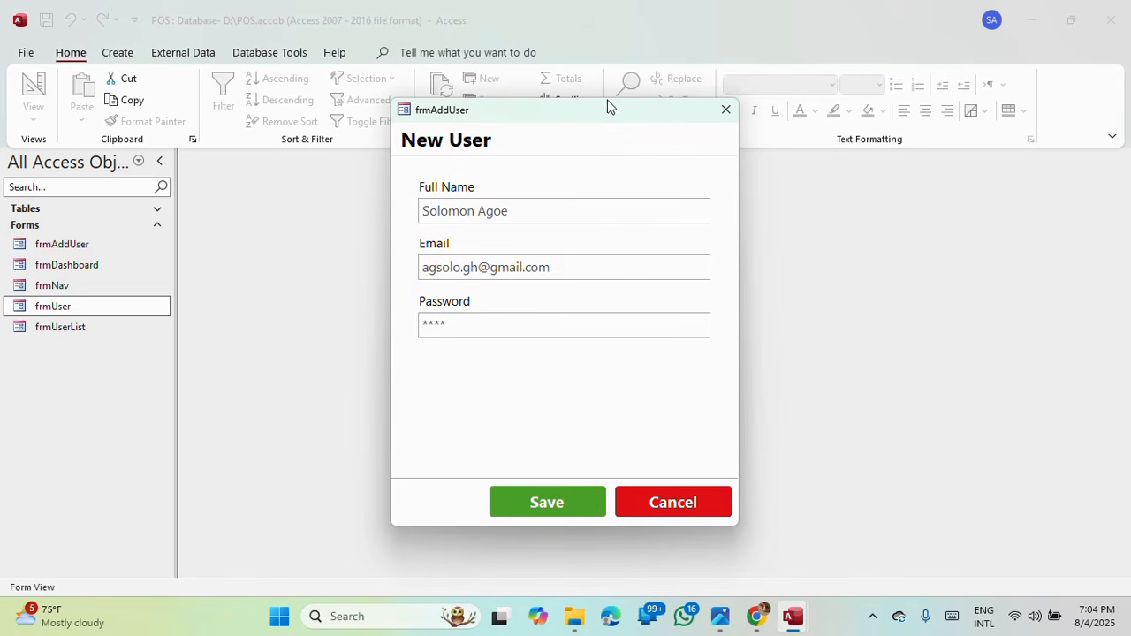
{"action": "right_click", "coordinate": [579, 106]}
{"action": "left_click", "coordinate": [627, 210]}
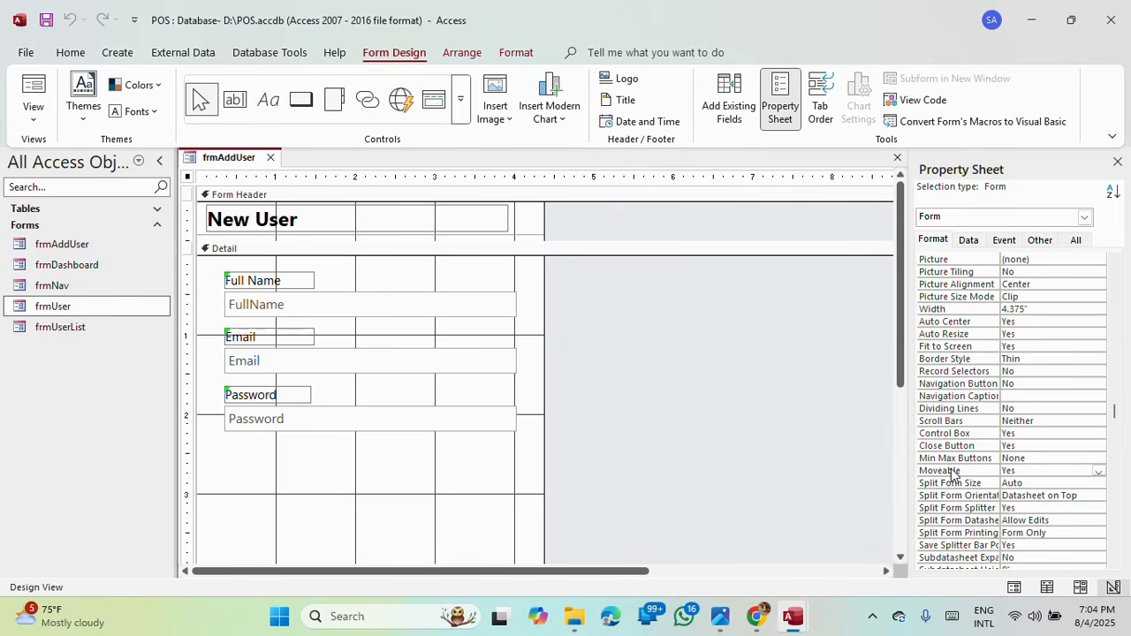
Step: Set the form's Close Button property to No
{"action": "double_click", "coordinate": [1016, 446]}
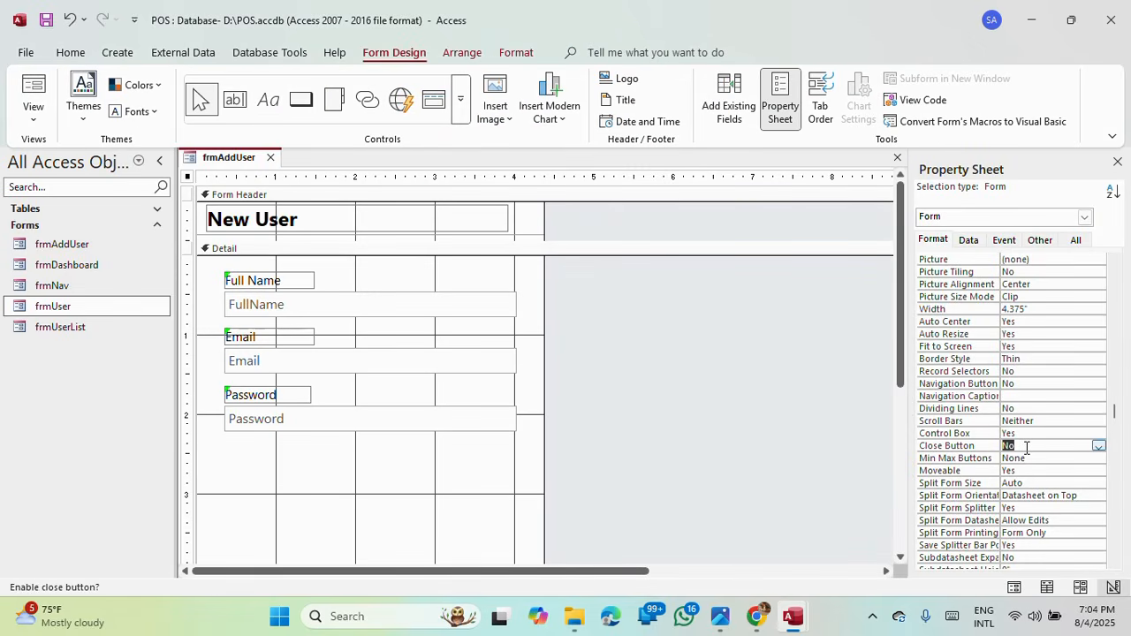
{"action": "left_click", "coordinate": [1037, 458]}
{"action": "scroll", "coordinate": [507, 397], "scroll_direction": "down", "scroll_amount": 3}
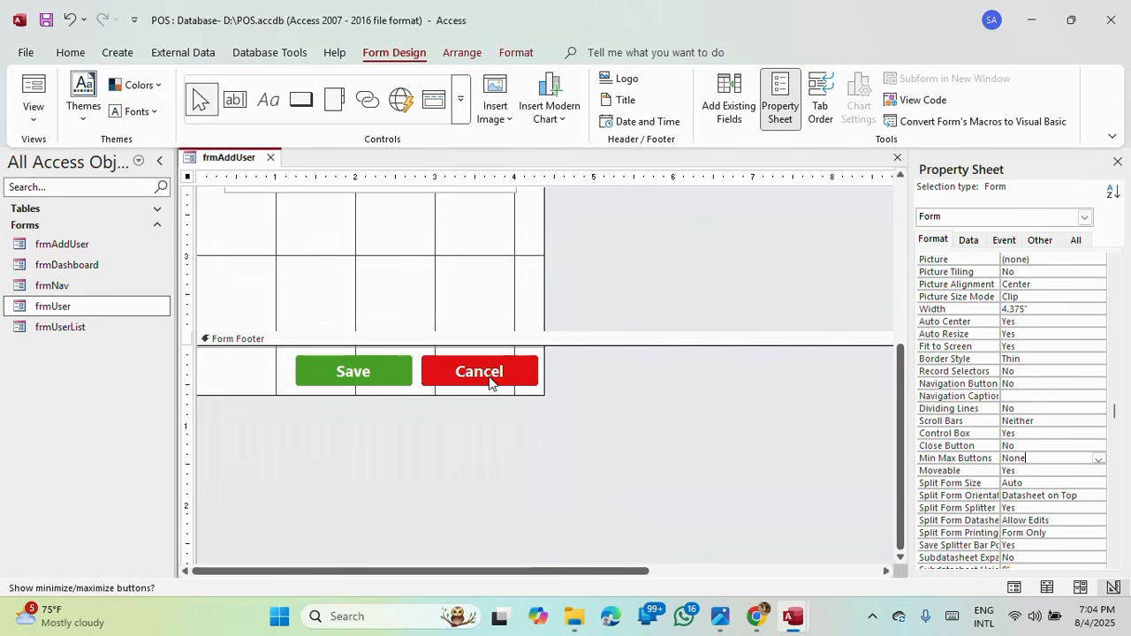
Step: Check the disabled close button in Form View, moving the pop-up window aside, and return to Design View
{"action": "left_click", "coordinate": [33, 89]}
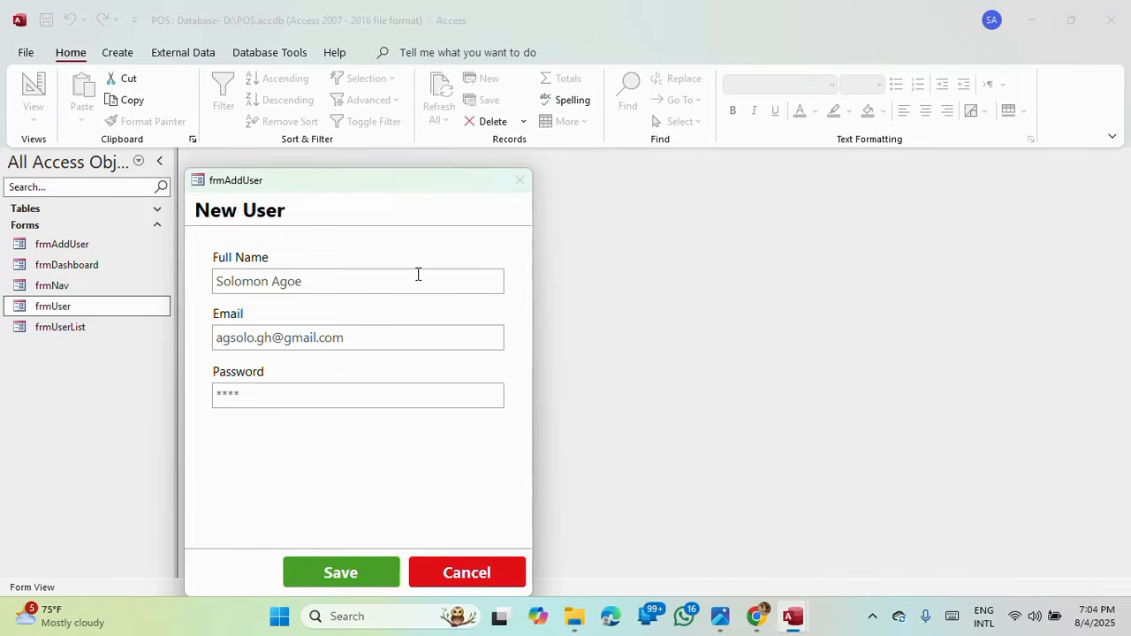
{"action": "left_click_drag", "start_coordinate": [380, 197], "coordinate": [598, 121]}
{"action": "right_click", "coordinate": [598, 119]}
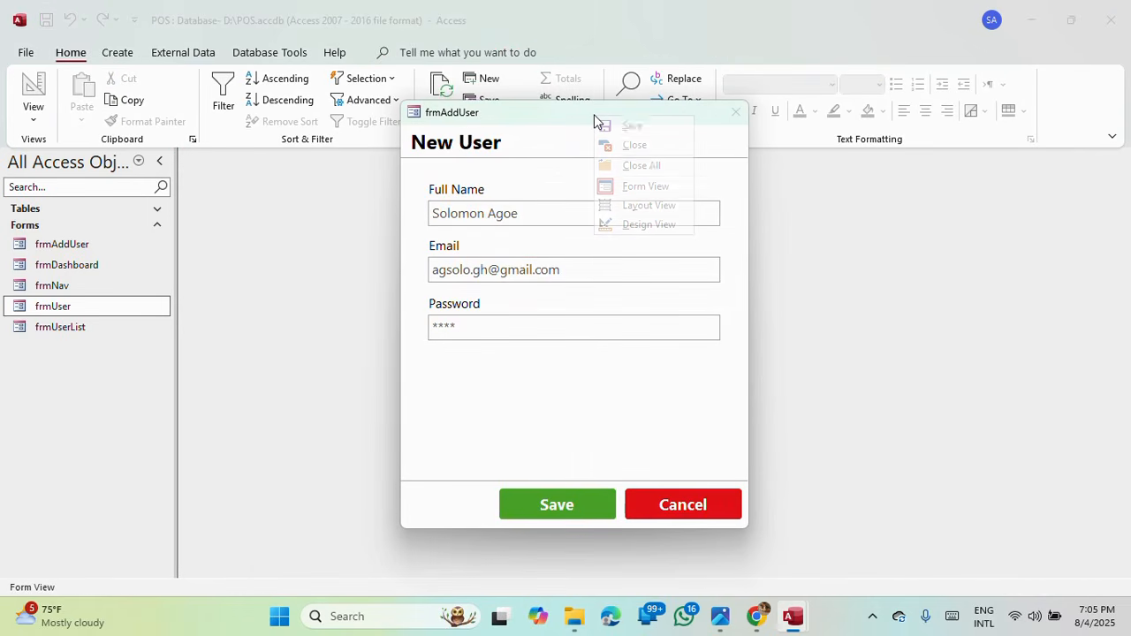
{"action": "left_click", "coordinate": [645, 223]}
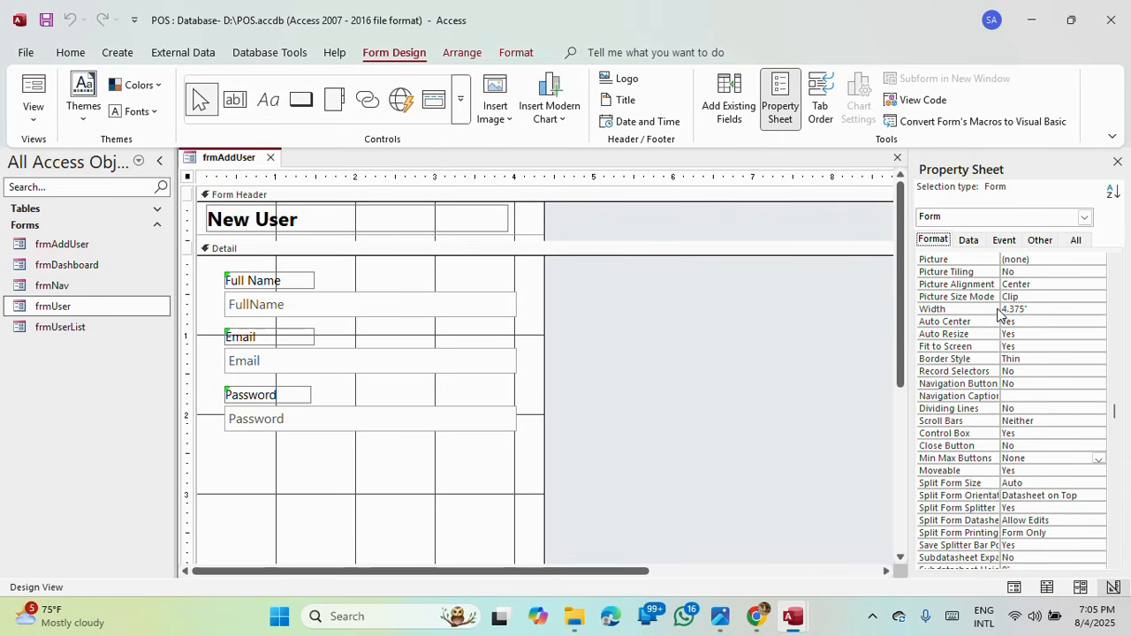
Step: Set the form's Caption property to a blank space
{"action": "scroll", "coordinate": [1003, 316], "scroll_direction": "up", "scroll_amount": 2}
{"action": "left_click", "coordinate": [1028, 261]}
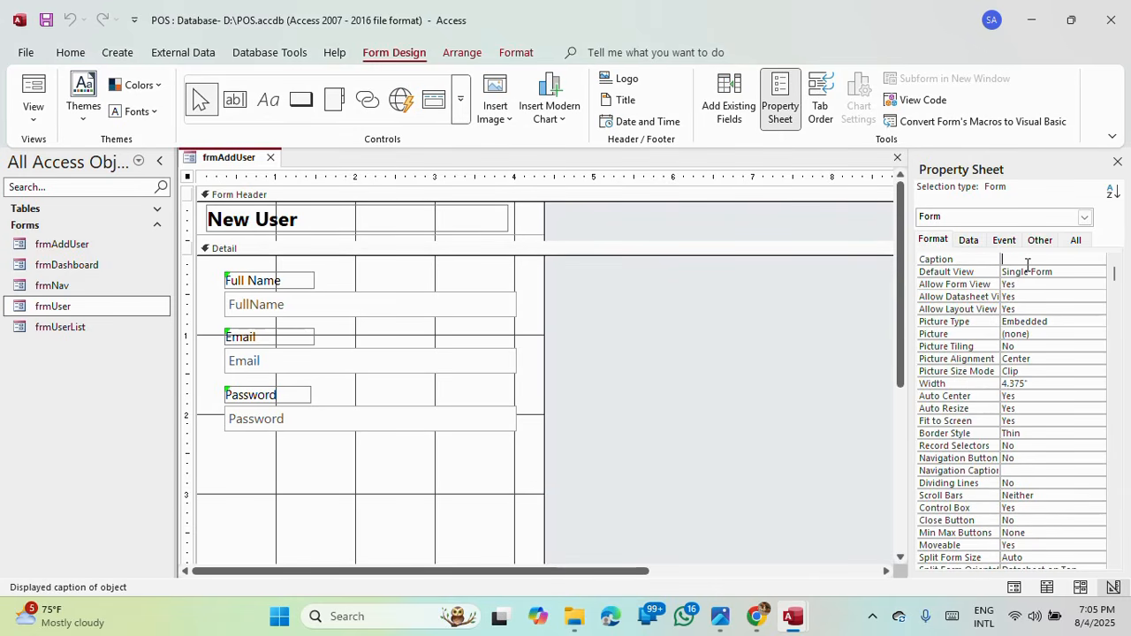
{"action": "left_click", "coordinate": [1035, 284]}
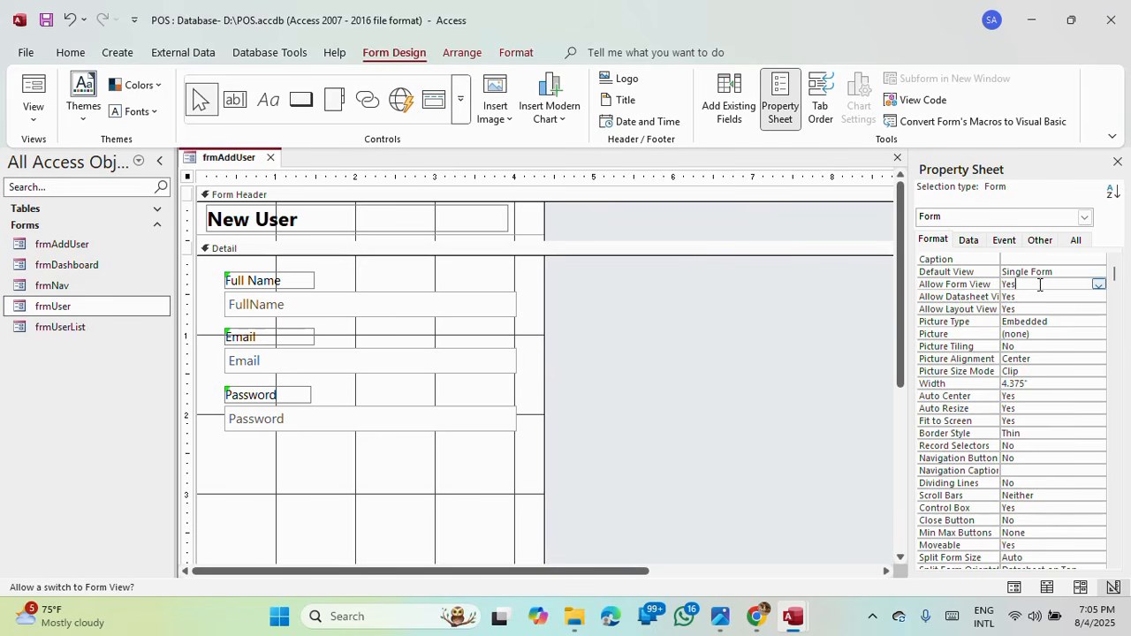
Step: Preview the pop-up with its blank title bar in Form View and close all open objects
{"action": "left_click", "coordinate": [31, 85]}
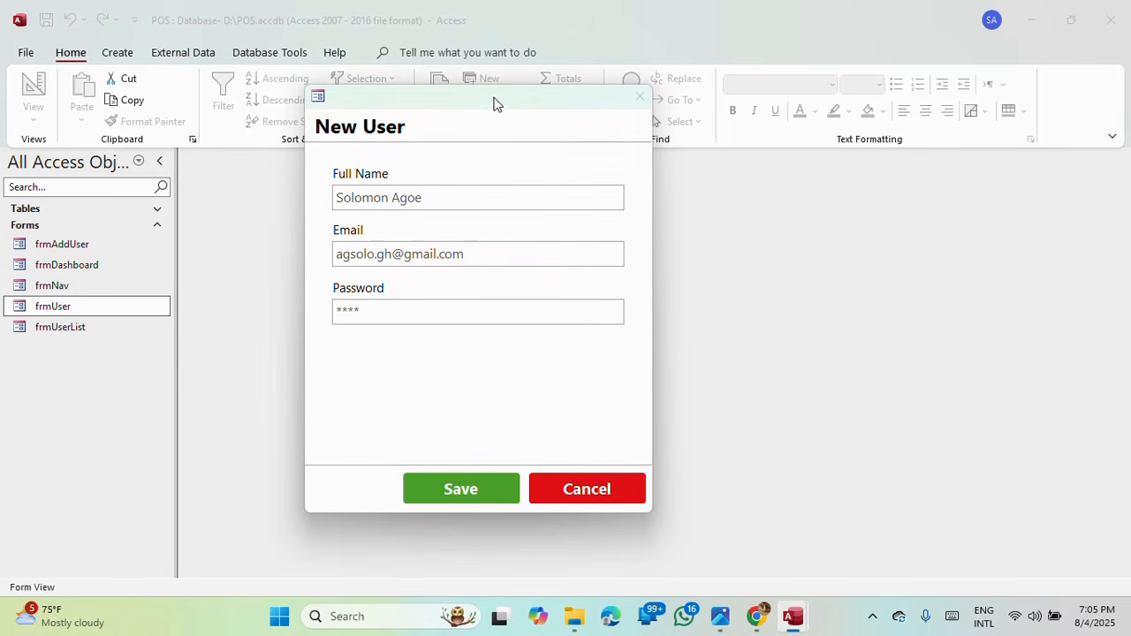
{"action": "left_click_drag", "start_coordinate": [494, 104], "coordinate": [616, 108]}
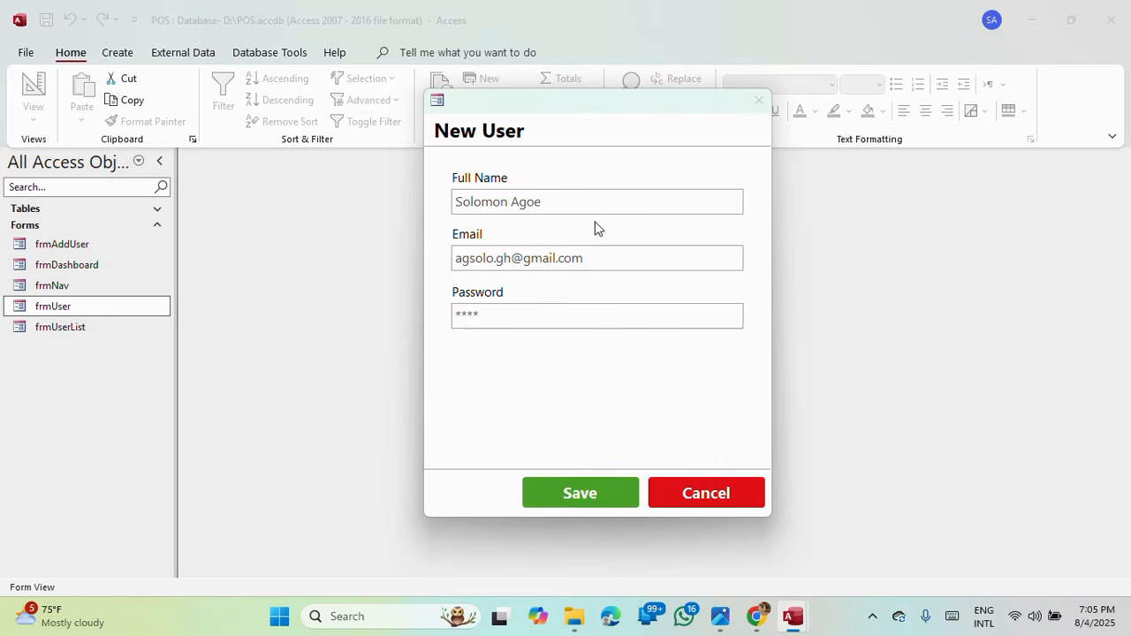
{"action": "right_click", "coordinate": [587, 101]}
{"action": "left_click", "coordinate": [619, 106]}
{"action": "right_click", "coordinate": [572, 102]}
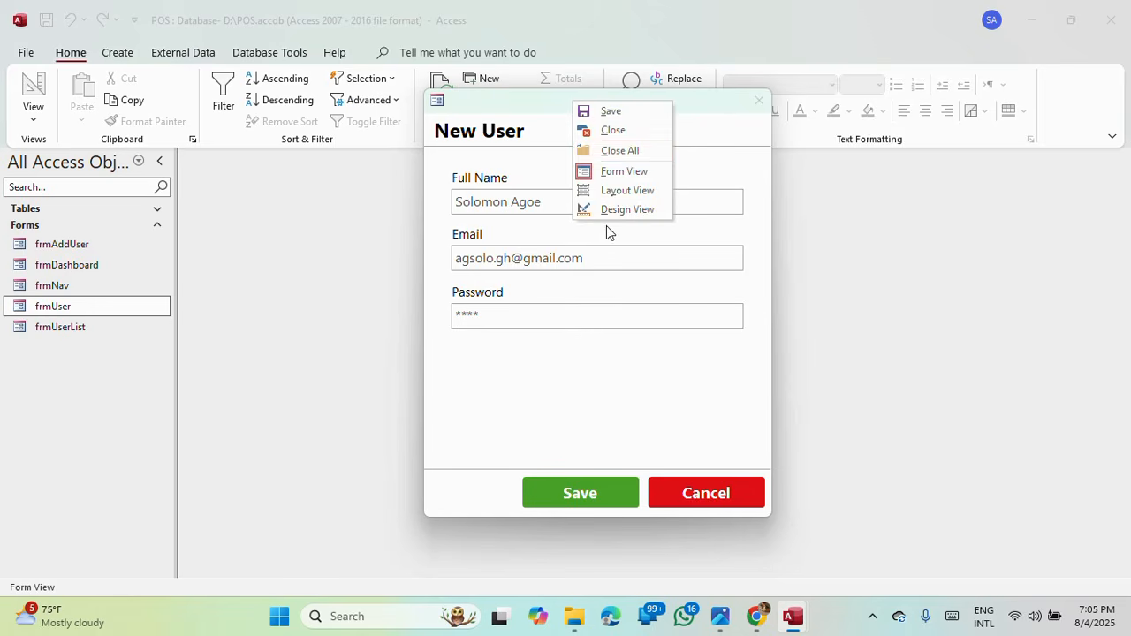
{"action": "left_click", "coordinate": [620, 151]}
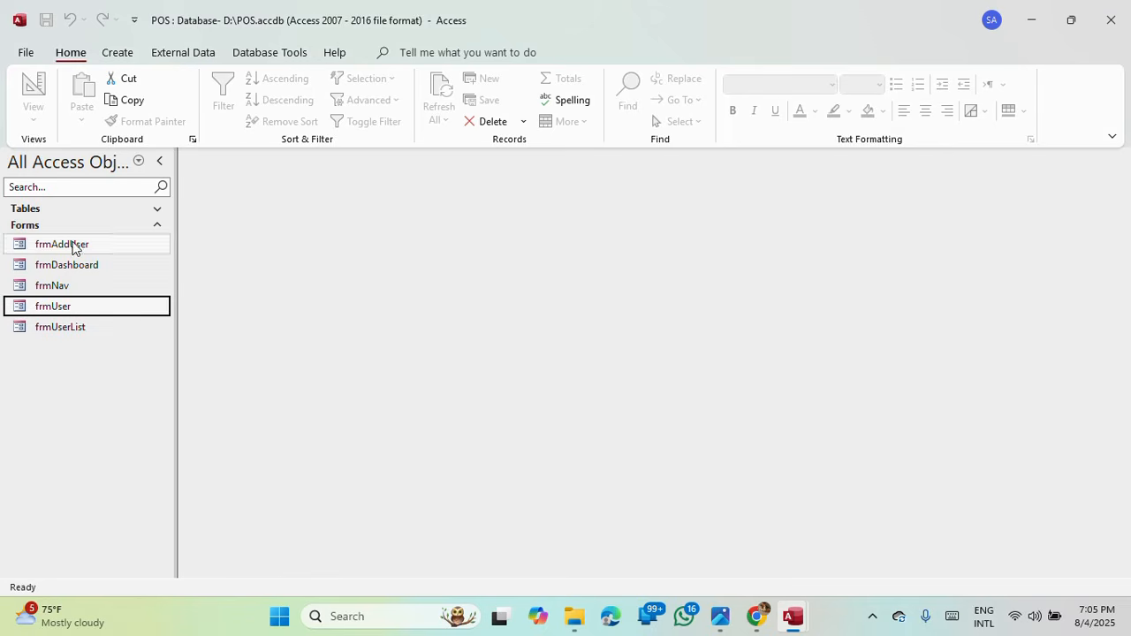
{"action": "left_click", "coordinate": [54, 212]}
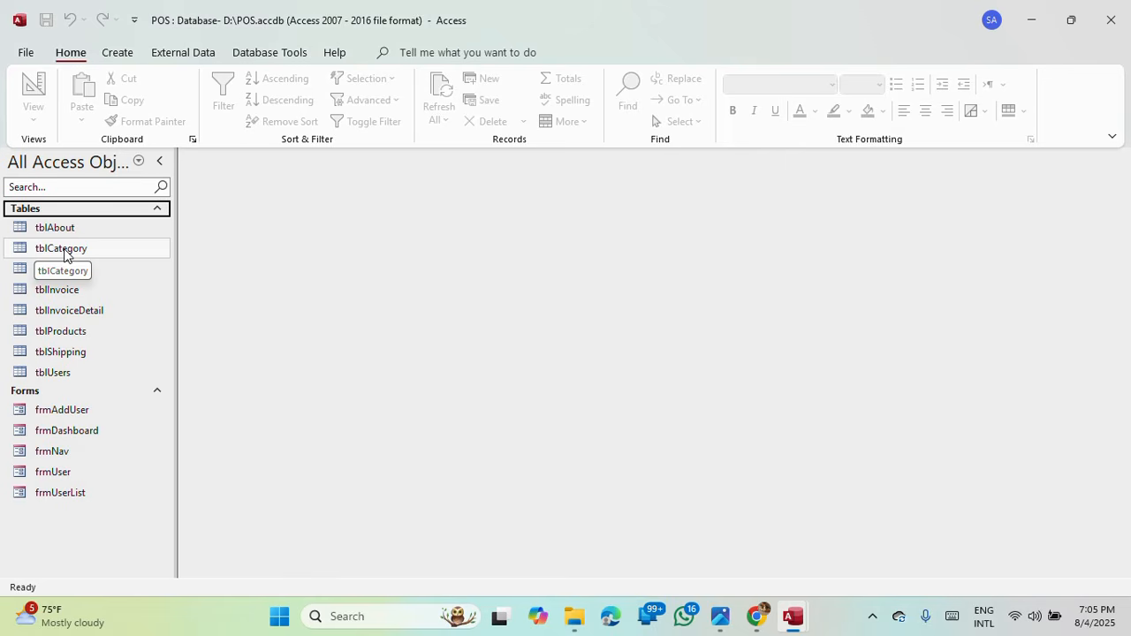
{"action": "left_click", "coordinate": [131, 210]}
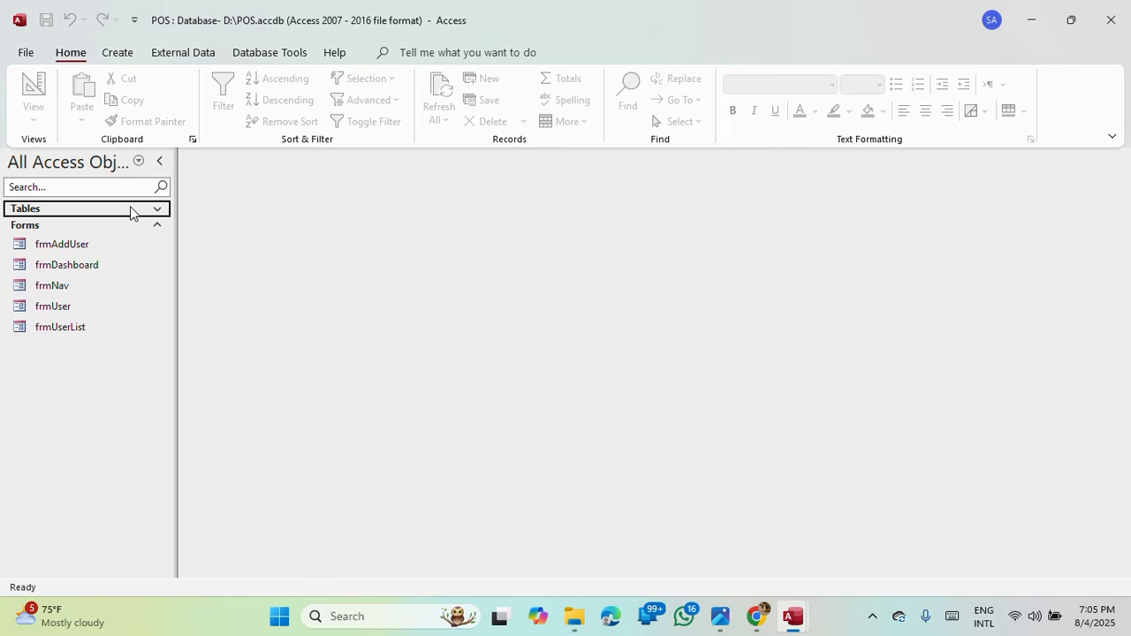
Step: Duplicate the frmUser form as frmCategory
{"action": "left_click", "coordinate": [55, 310]}
{"action": "right_click", "coordinate": [55, 309]}
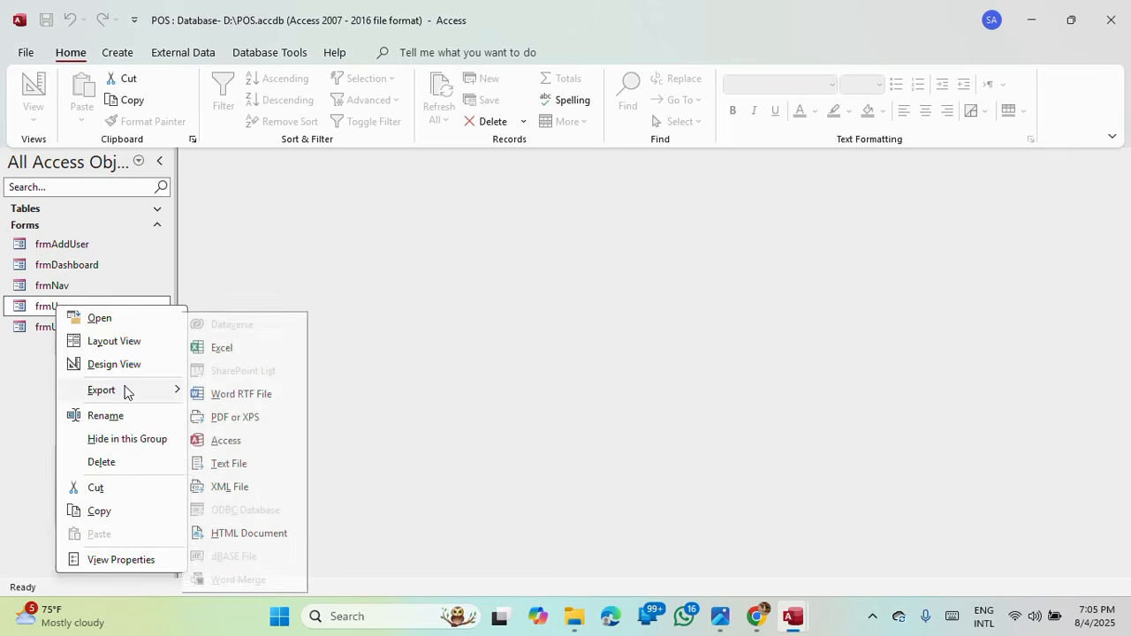
{"action": "left_click", "coordinate": [101, 519]}
{"action": "right_click", "coordinate": [73, 364]}
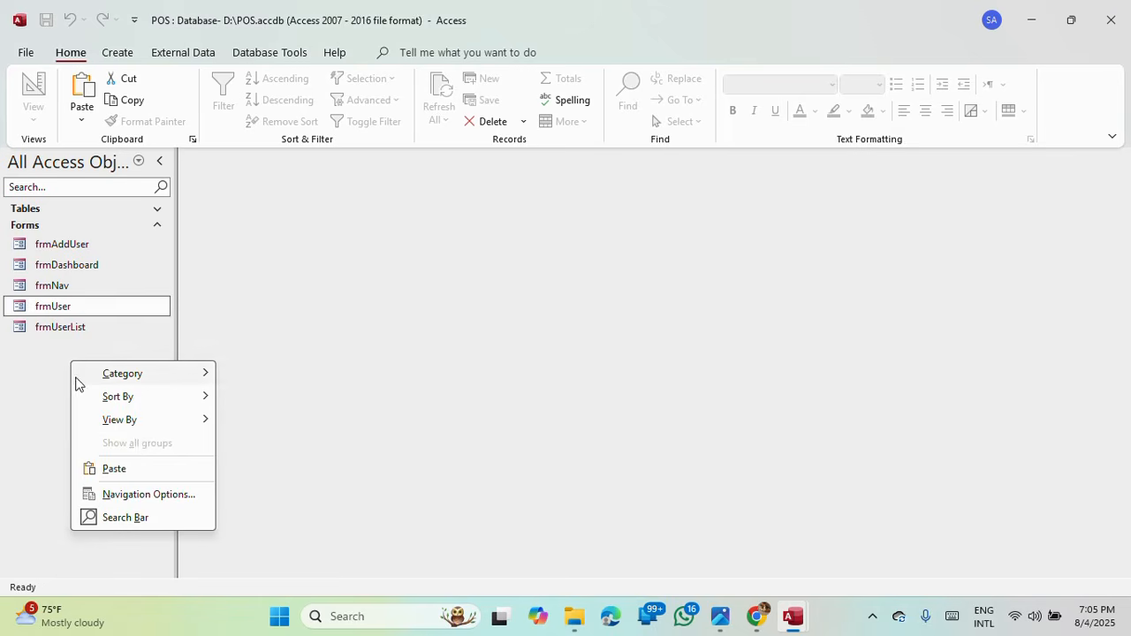
{"action": "left_click", "coordinate": [113, 469]}
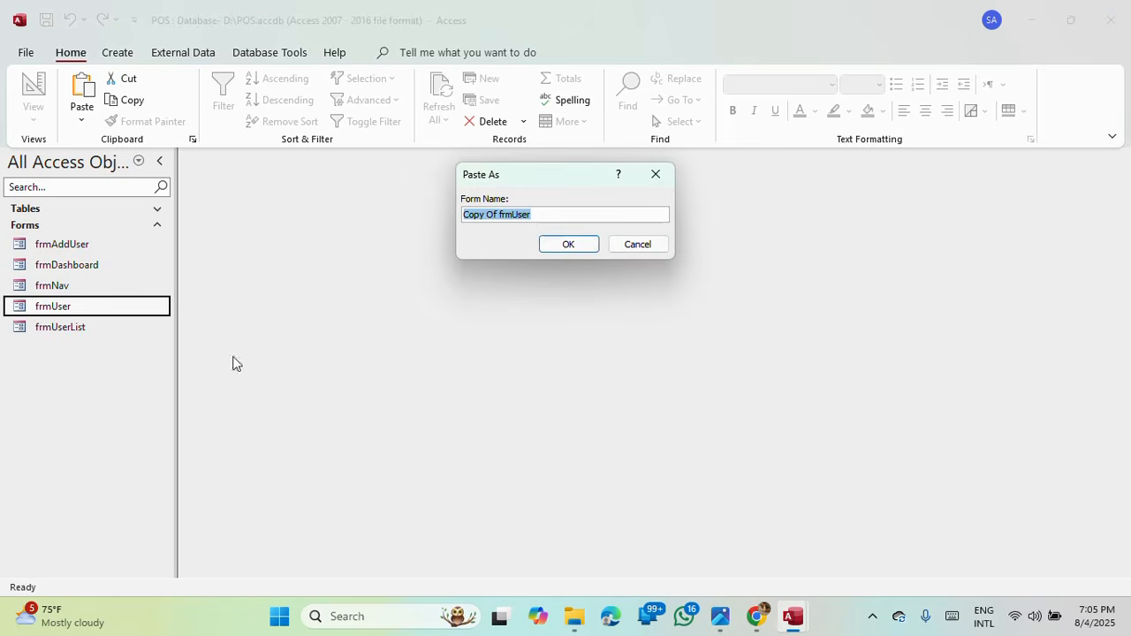
{"action": "left_click_drag", "start_coordinate": [536, 216], "coordinate": [456, 212]}
{"action": "type", "text": "rm"}
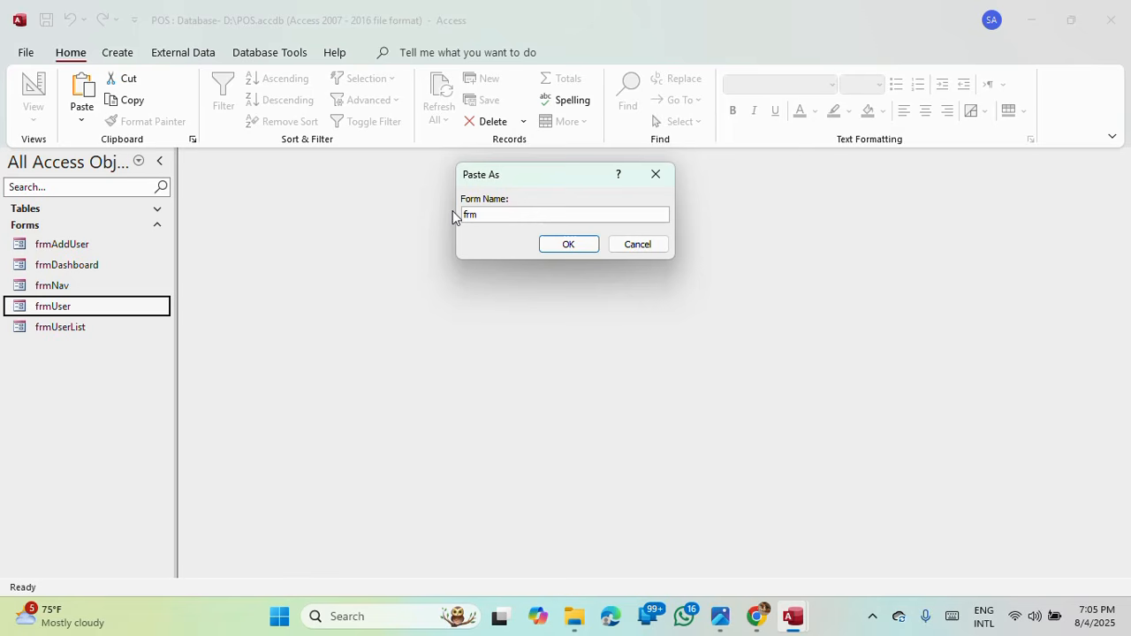
{"action": "type", "text": "CAte"}
{"action": "key", "text": "BackSpace"}
{"action": "key", "text": "BackSpace"}
{"action": "type", "text": "ate"}
{"action": "left_click", "coordinate": [561, 246]}
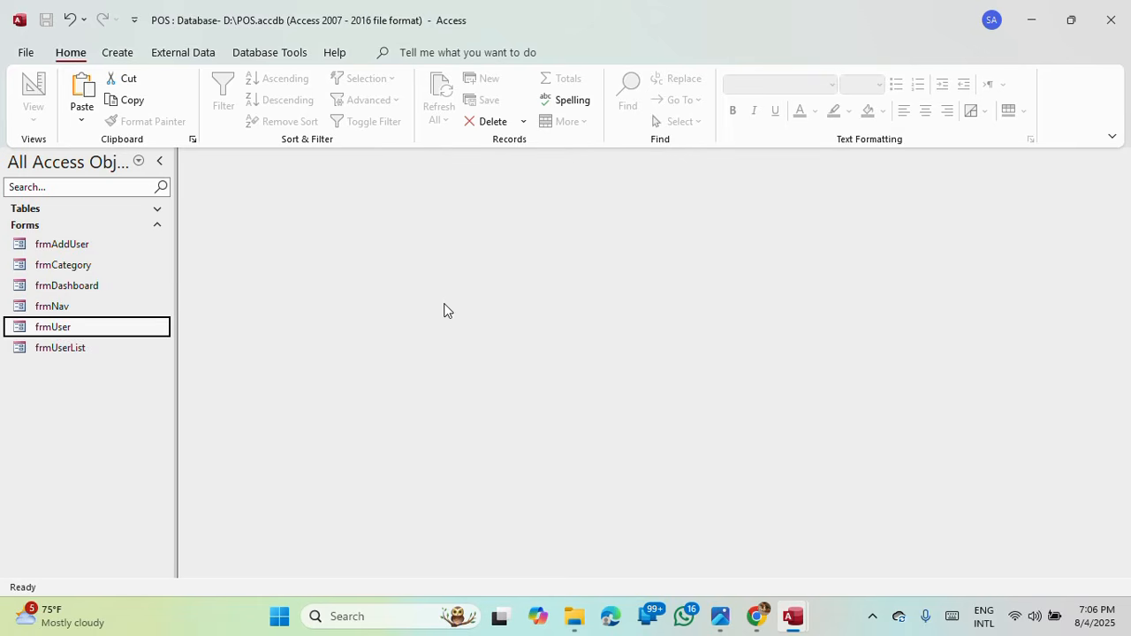
Step: Open frmCategory in Design View and change its heading label to "List Of Category"
{"action": "right_click", "coordinate": [67, 269]}
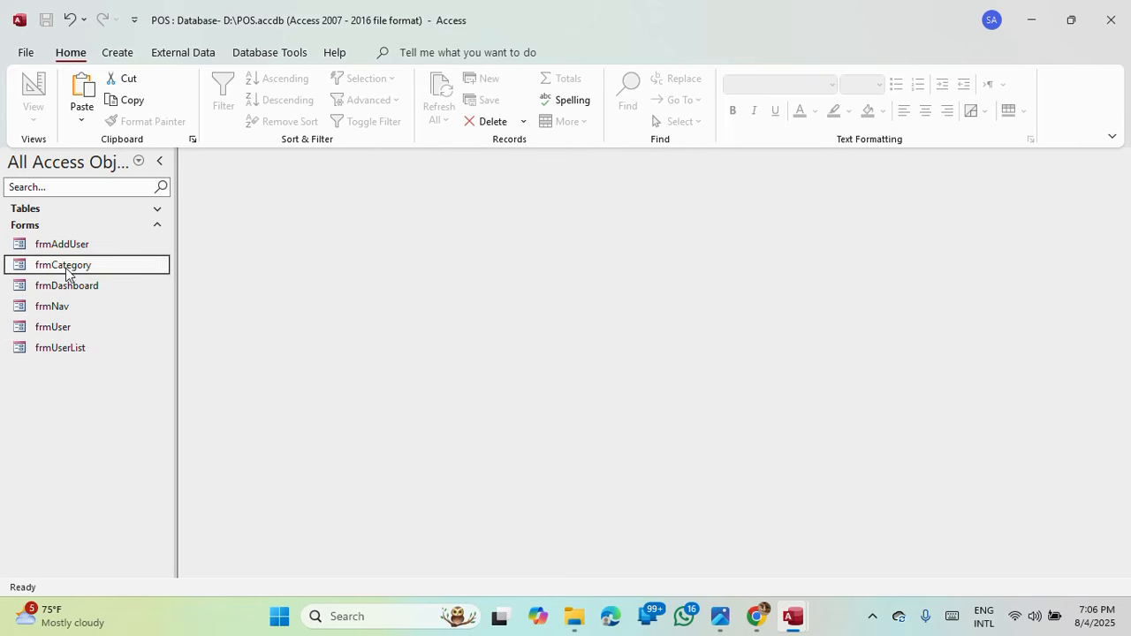
{"action": "left_click", "coordinate": [126, 328]}
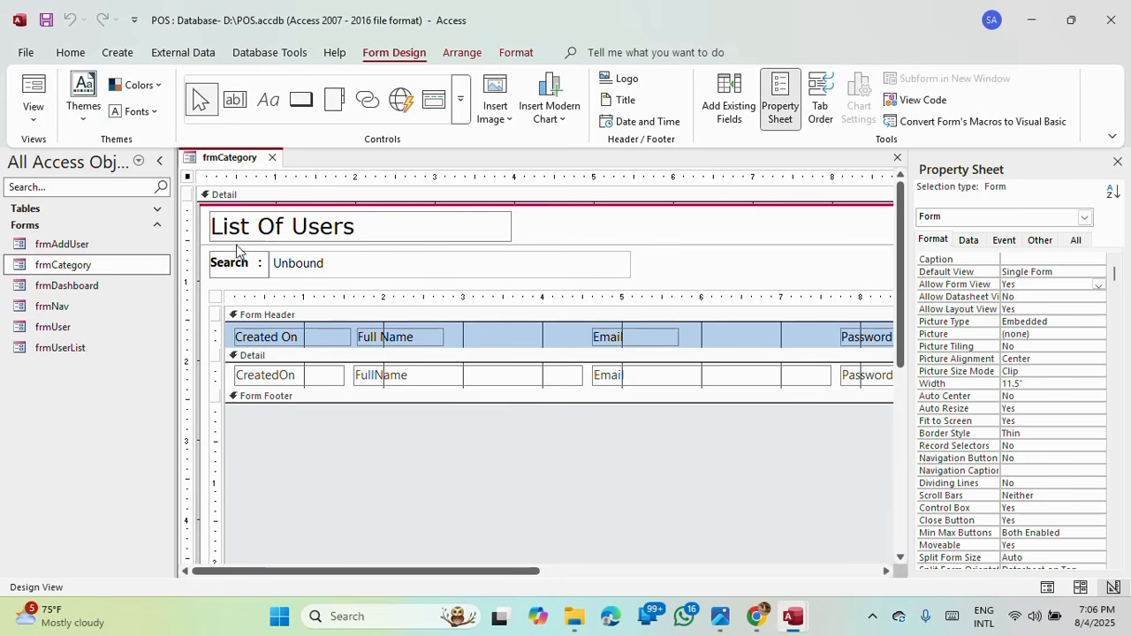
{"action": "left_click", "coordinate": [343, 232]}
{"action": "left_click", "coordinate": [356, 226]}
{"action": "left_click_drag", "start_coordinate": [357, 226], "coordinate": [293, 226]}
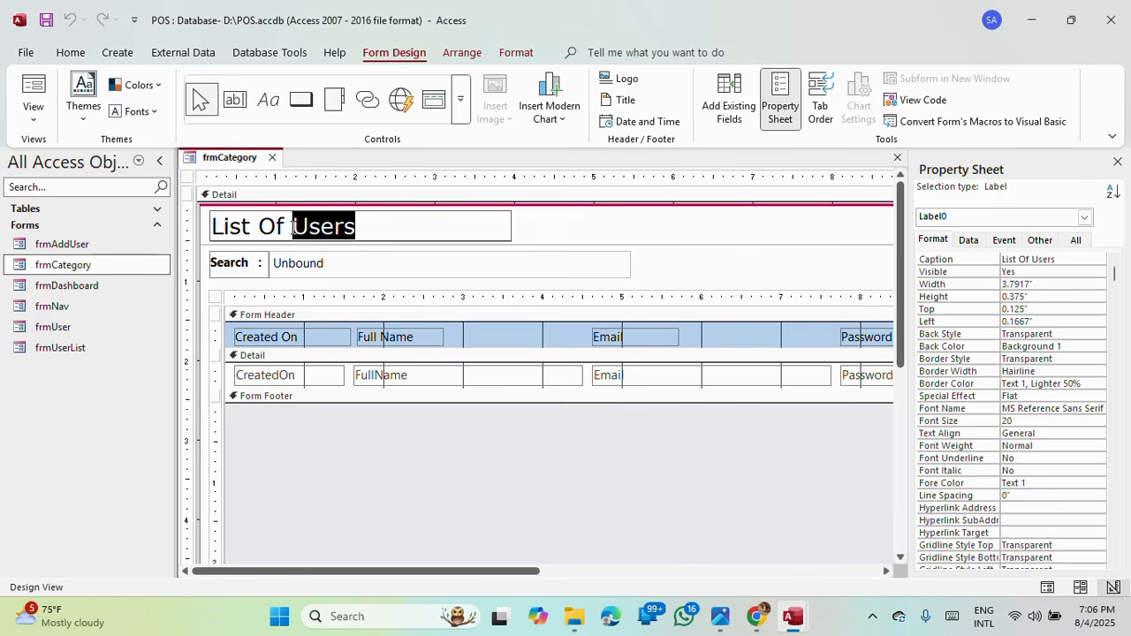
{"action": "type", "text": "Ca"}
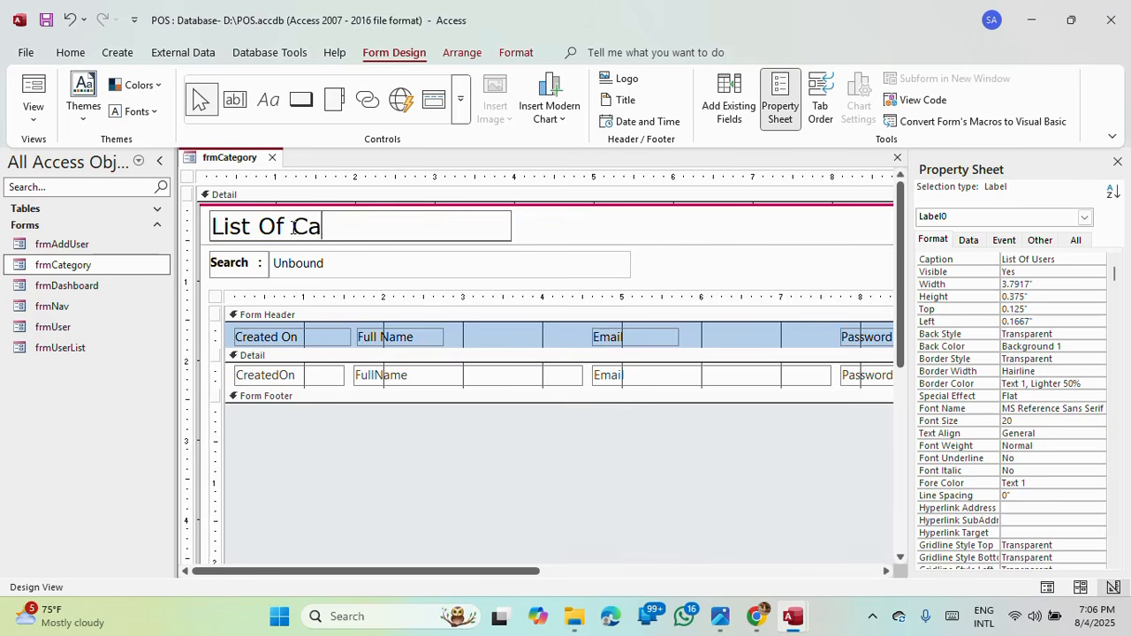
{"action": "type", "text": "tegory"}
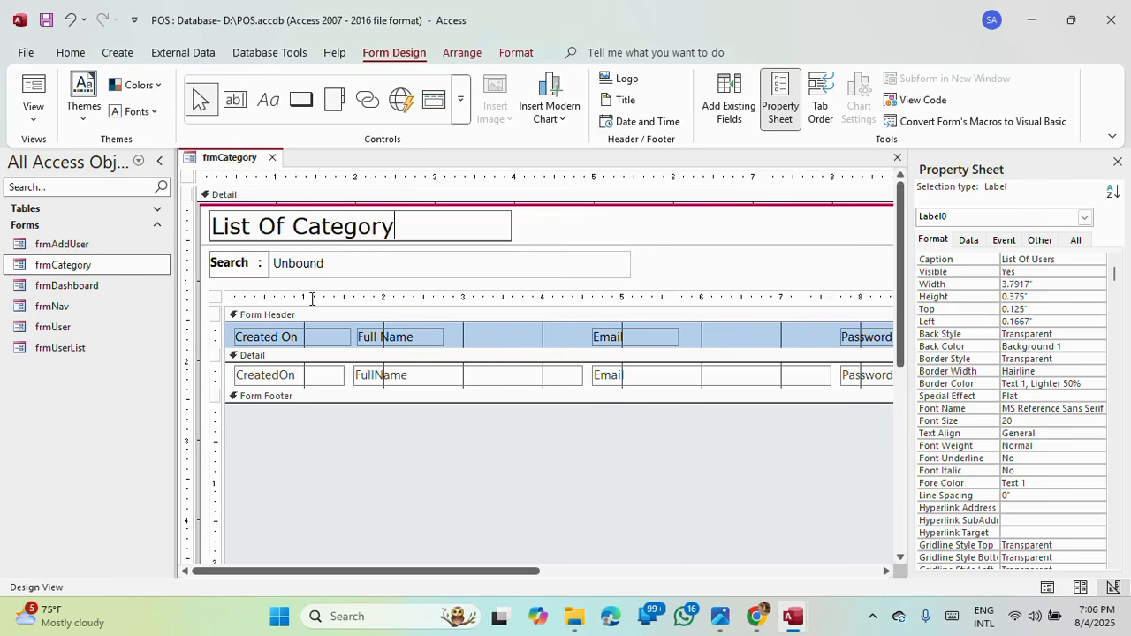
Step: Close frmCategory and save its design changes
{"action": "left_click", "coordinate": [455, 565]}
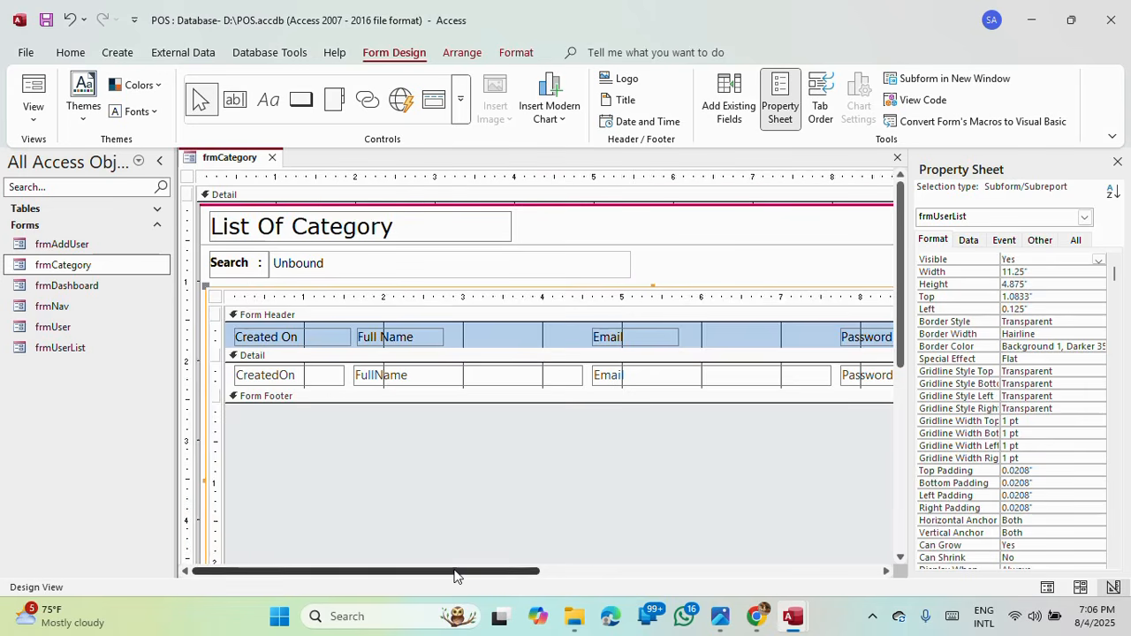
{"action": "left_click_drag", "start_coordinate": [455, 576], "coordinate": [361, 566]}
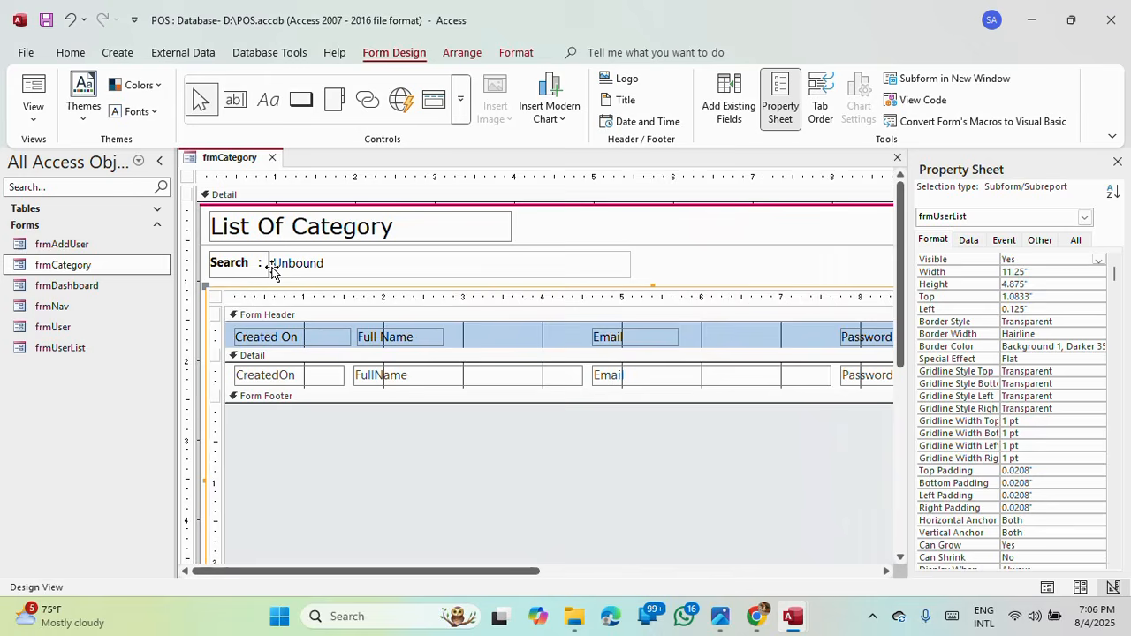
{"action": "left_click", "coordinate": [273, 159]}
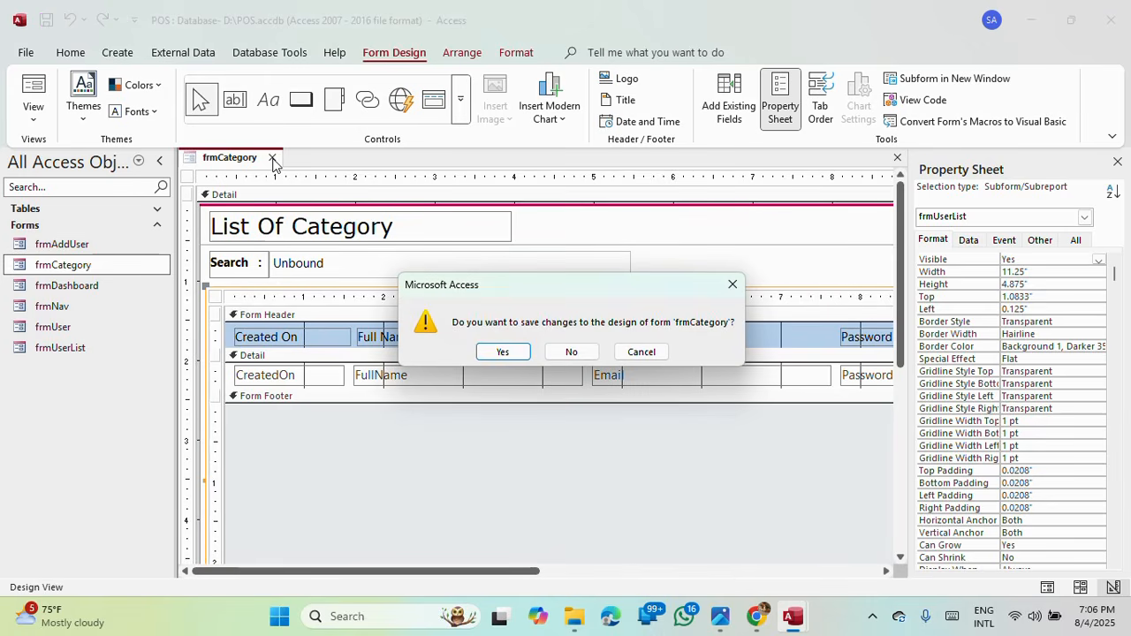
{"action": "left_click", "coordinate": [499, 346]}
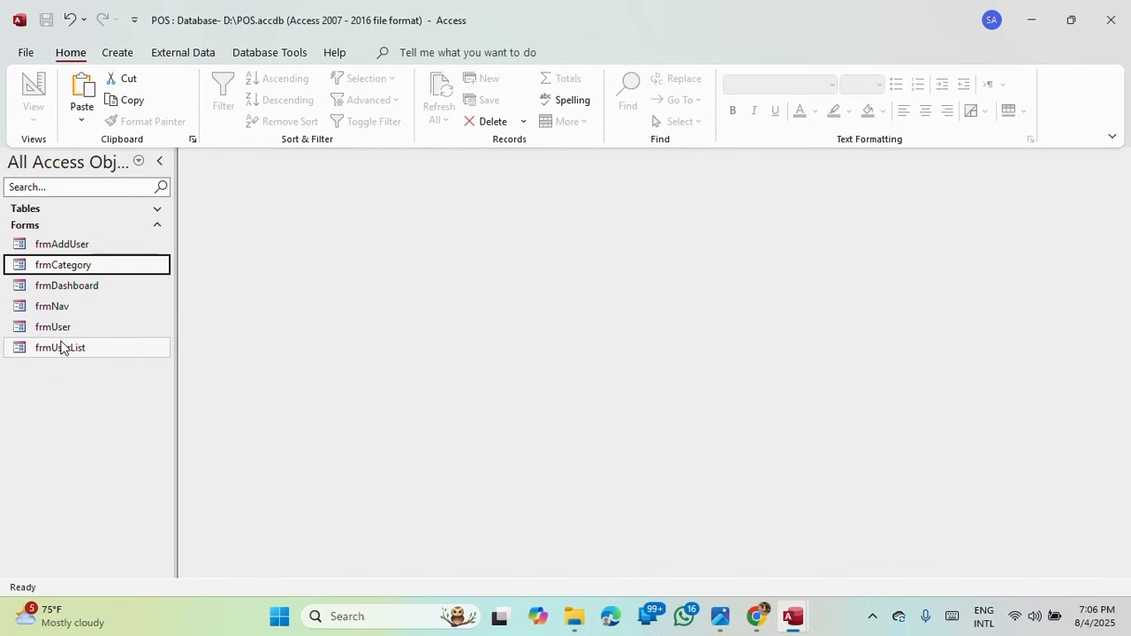
Step: Duplicate the frmUserList form as frmCategoryList
{"action": "right_click", "coordinate": [60, 356]}
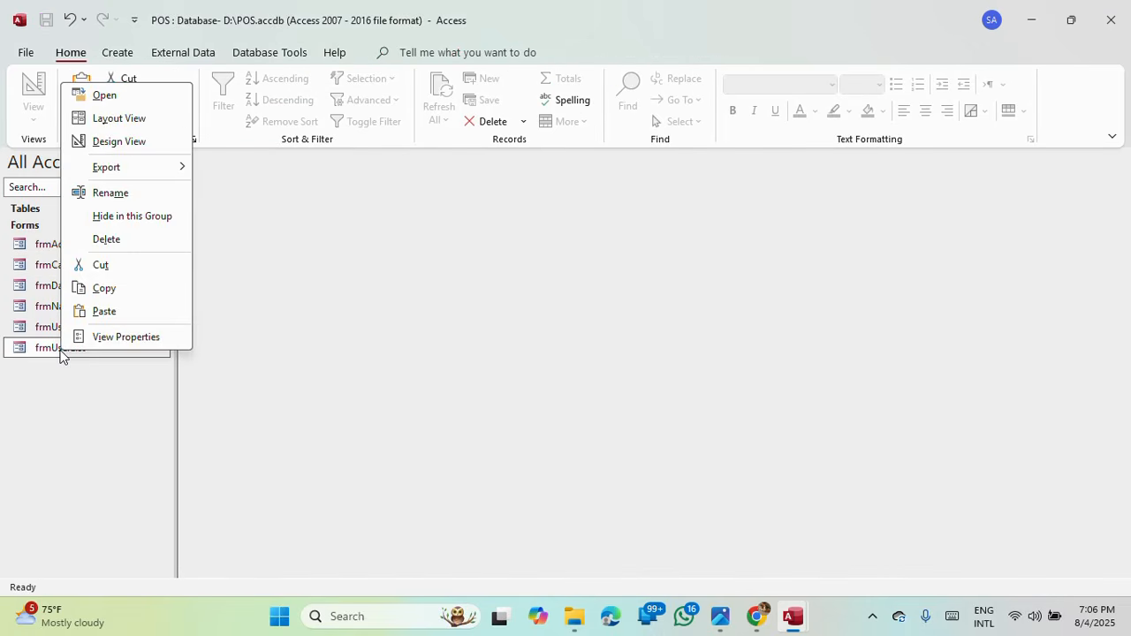
{"action": "left_click", "coordinate": [103, 292]}
{"action": "right_click", "coordinate": [80, 392]}
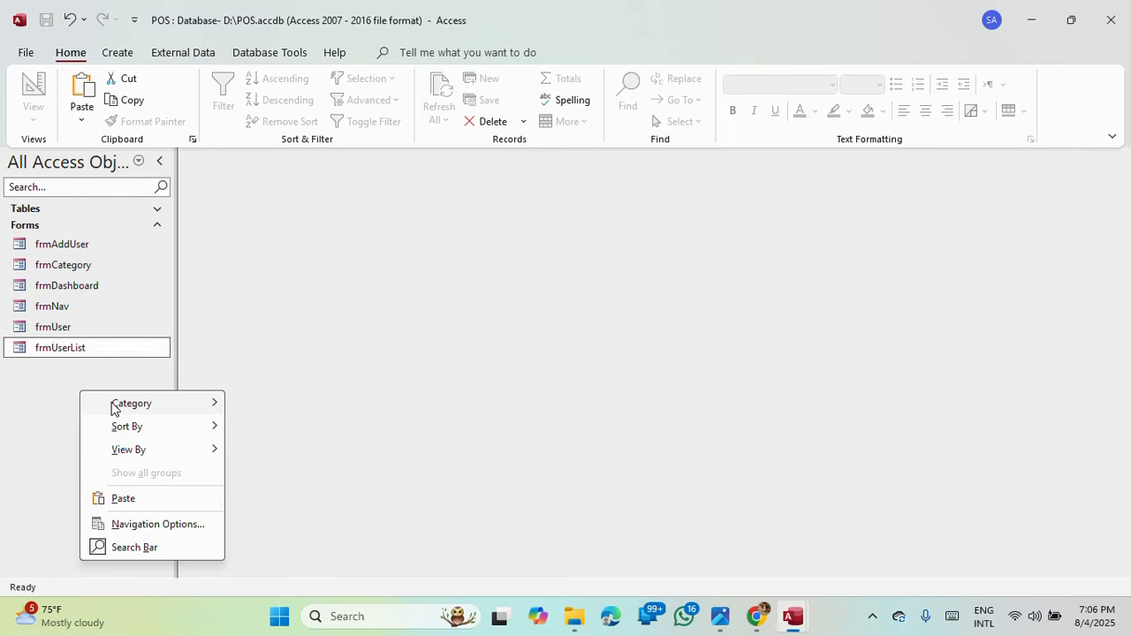
{"action": "left_click", "coordinate": [113, 501]}
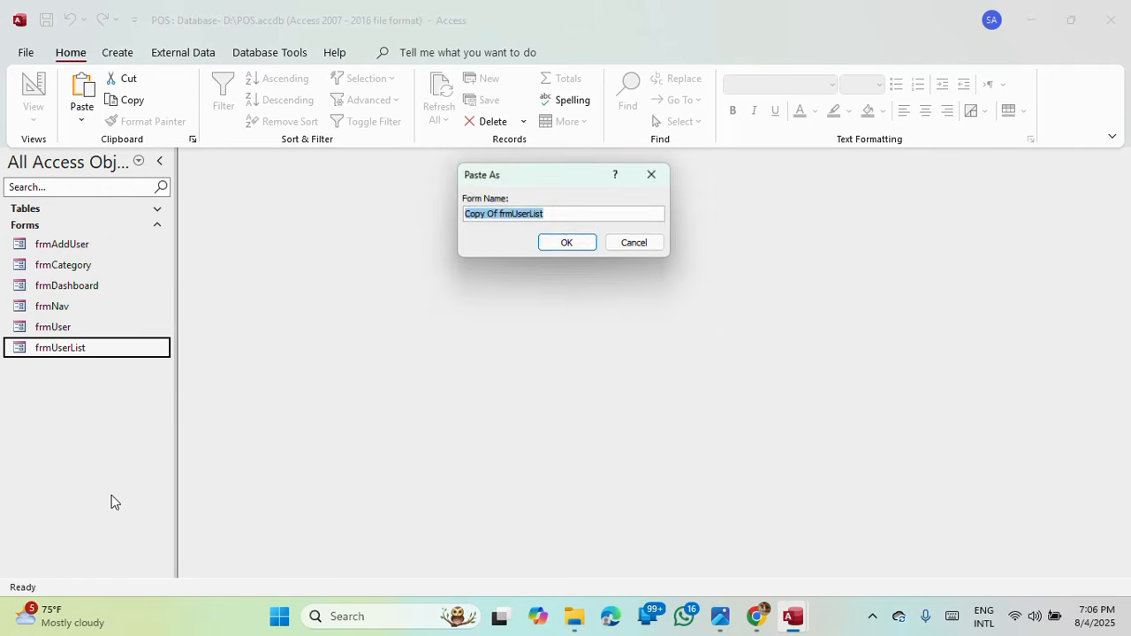
{"action": "left_click", "coordinate": [498, 216]}
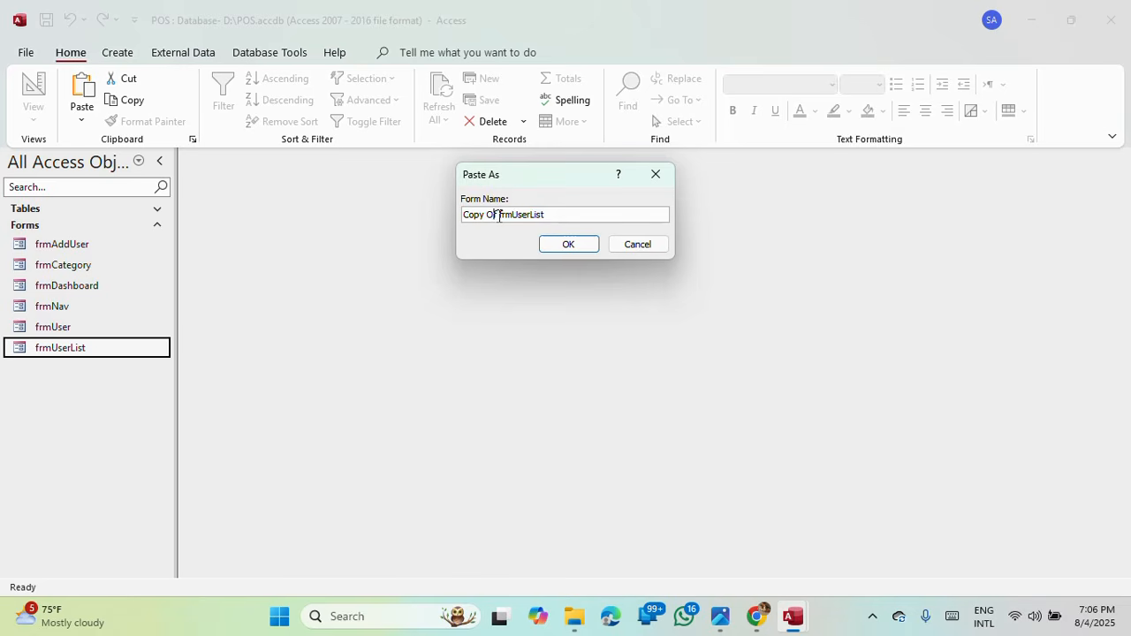
{"action": "key", "text": "BackSpace"}
{"action": "key", "text": "BackSpace"}
{"action": "key", "text": "BackSpace"}
{"action": "key", "text": "BackSpace"}
{"action": "key", "text": "BackSpace"}
{"action": "key", "text": "BackSpace"}
{"action": "key", "text": "BackSpace"}
{"action": "key", "text": "BackSpace"}
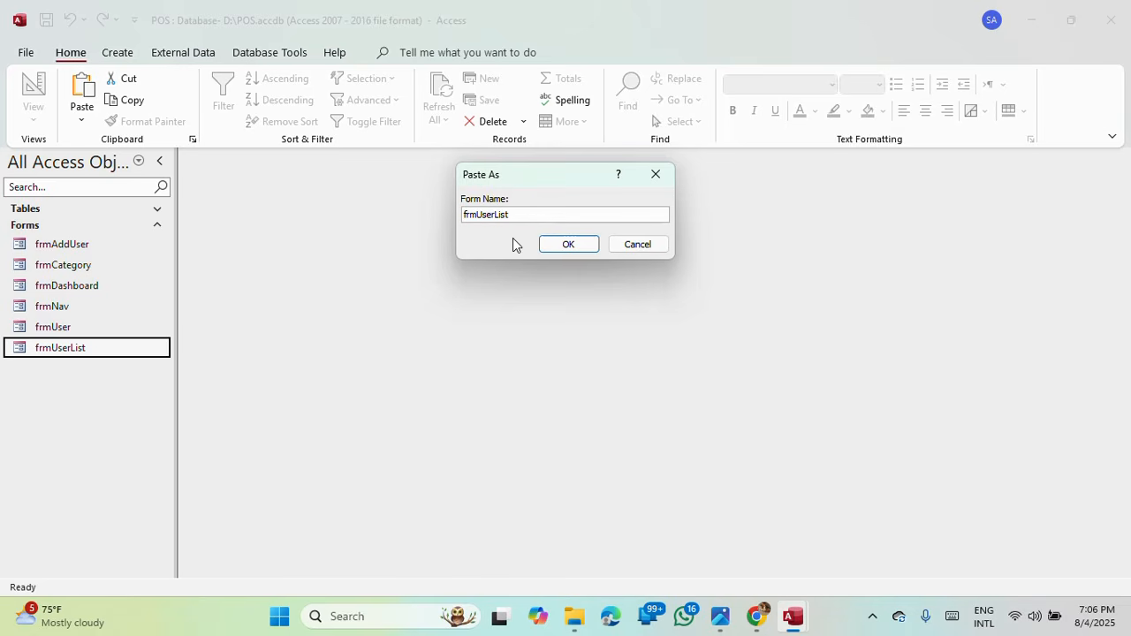
{"action": "key", "text": "BackSpace"}
{"action": "key", "text": "BackSpace"}
{"action": "type", "text": "CategoryList"}
{"action": "left_click", "coordinate": [566, 244]}
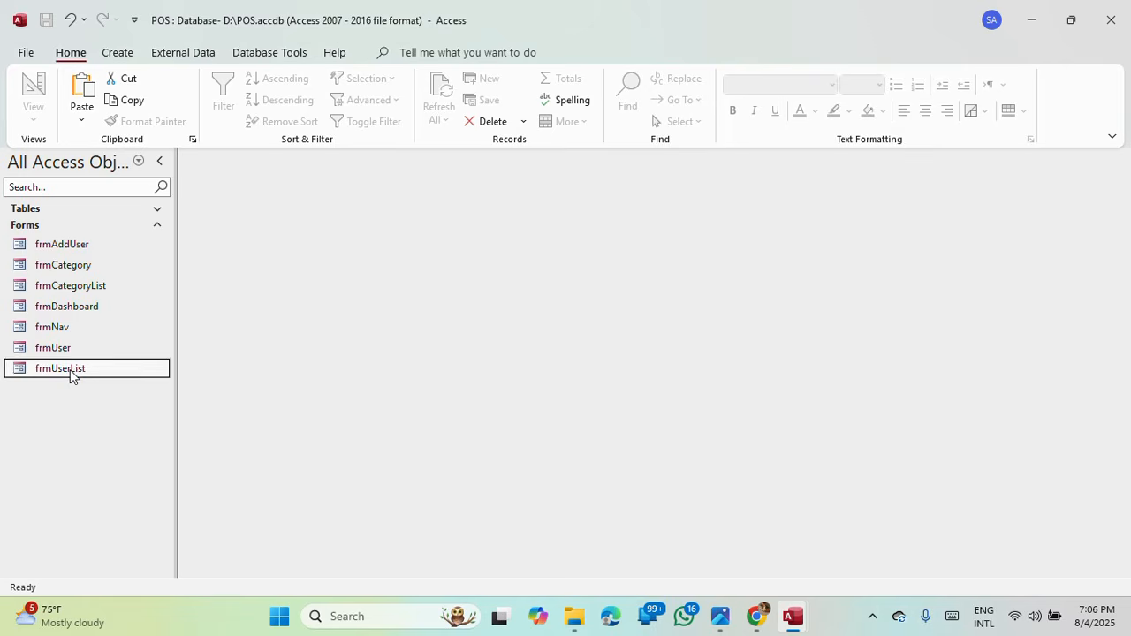
Step: Open frmCategoryList in Design View and set the form's Record Source to tblCategory
{"action": "right_click", "coordinate": [72, 374]}
{"action": "left_click", "coordinate": [39, 430]}
{"action": "right_click", "coordinate": [84, 289]}
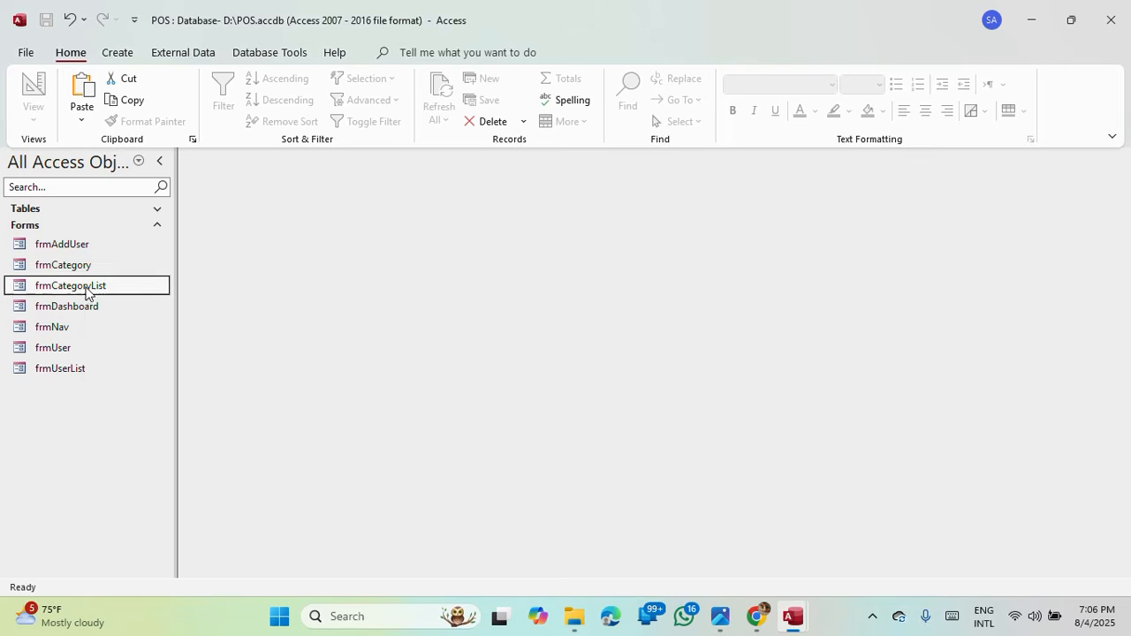
{"action": "left_click", "coordinate": [137, 348]}
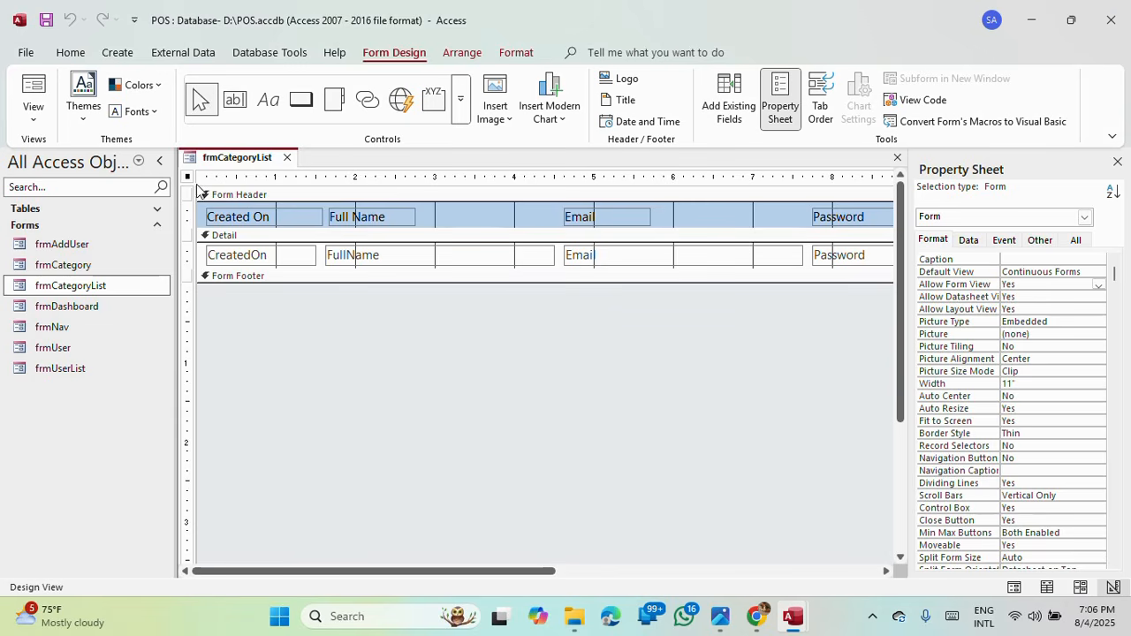
{"action": "left_click", "coordinate": [976, 243]}
{"action": "left_click", "coordinate": [1099, 260]}
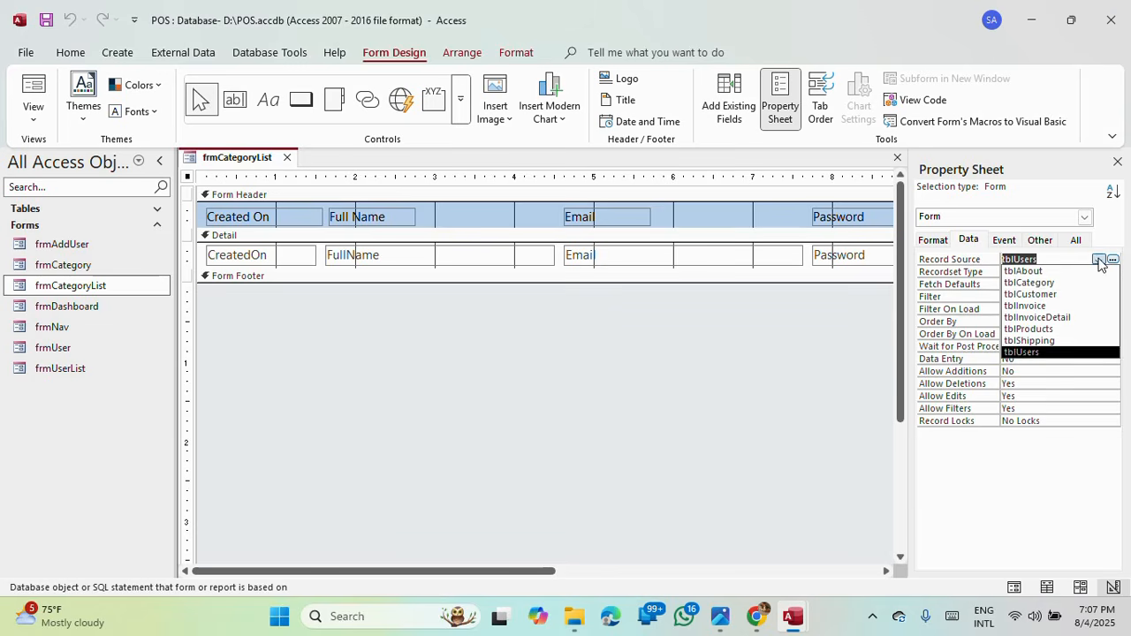
{"action": "left_click", "coordinate": [1049, 284]}
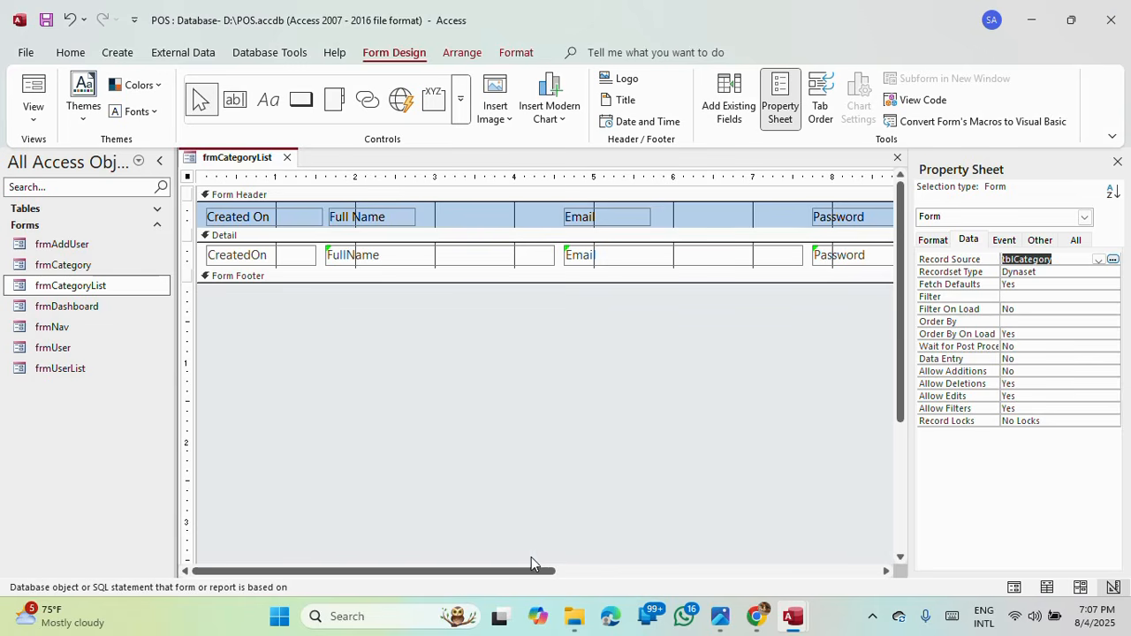
Step: Show the form's available fields and delete the Password text box together with its header label
{"action": "left_click_drag", "start_coordinate": [531, 570], "coordinate": [553, 528]}
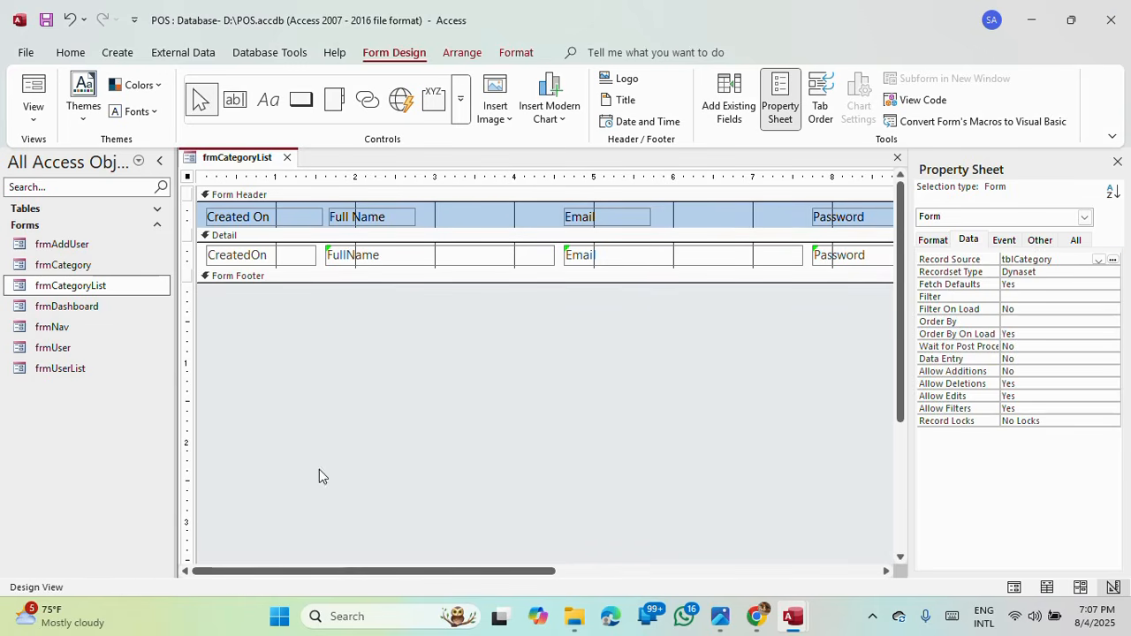
{"action": "left_click", "coordinate": [729, 99]}
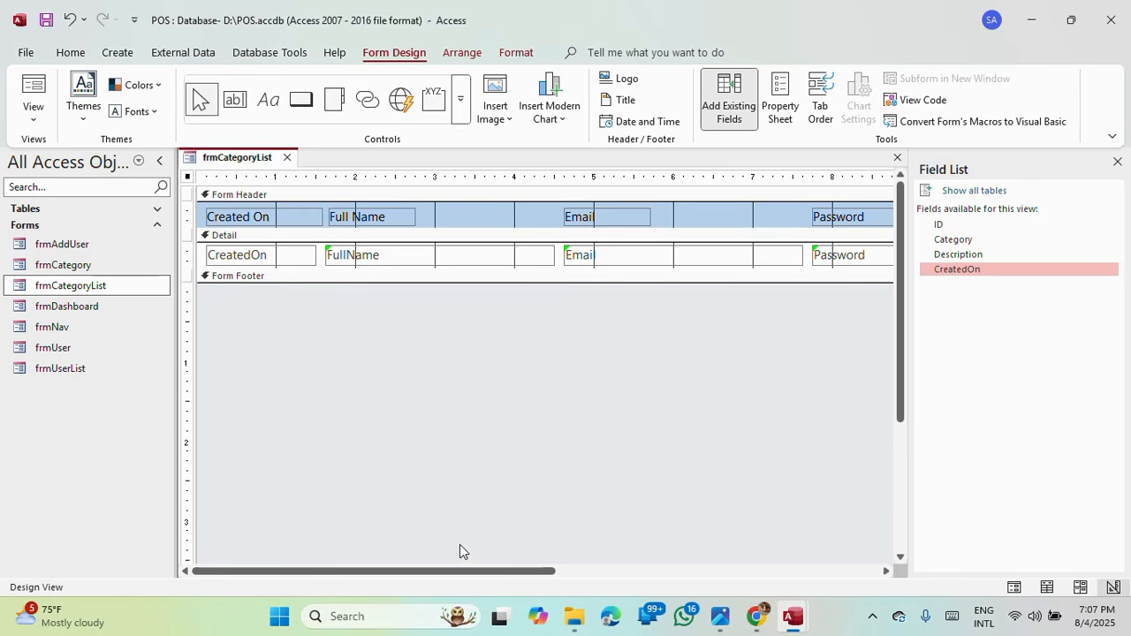
{"action": "left_click_drag", "start_coordinate": [462, 571], "coordinate": [649, 573]}
{"action": "left_click", "coordinate": [613, 256]}
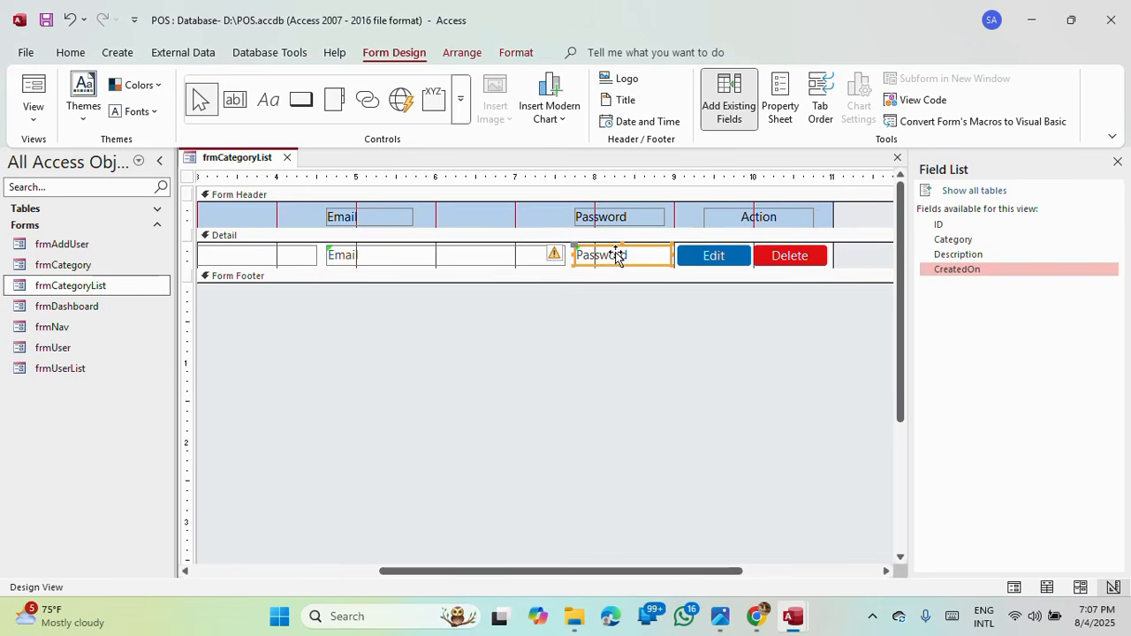
{"action": "left_click", "coordinate": [621, 219], "text": "shift"}
{"action": "key", "text": "Delete"}
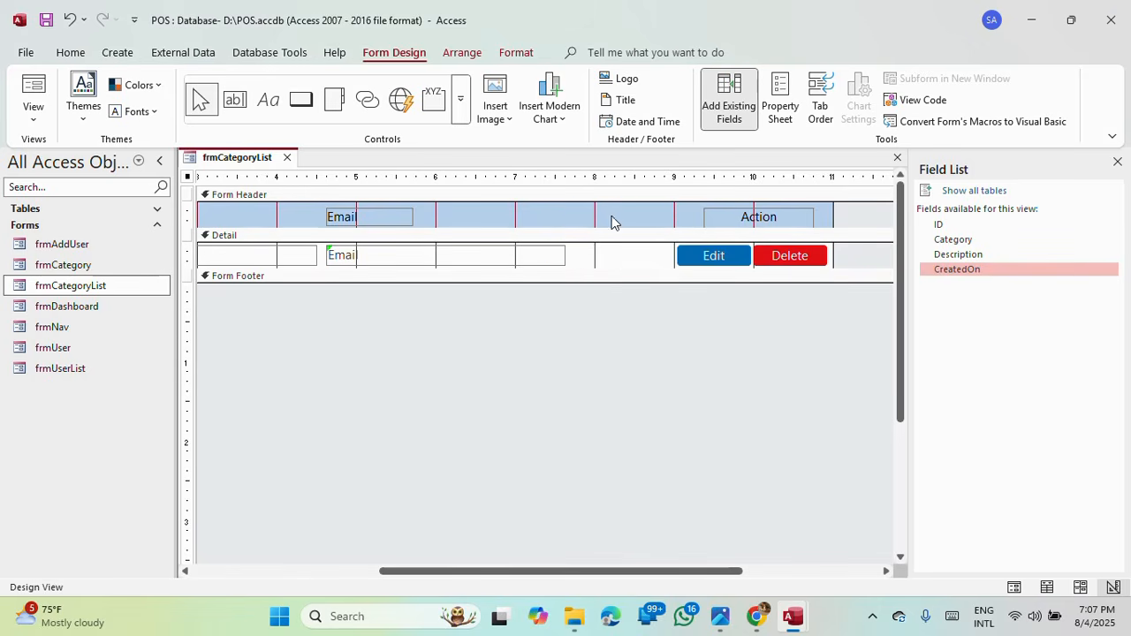
Step: Set the Email text box's Control Source to Description
{"action": "left_click", "coordinate": [472, 263]}
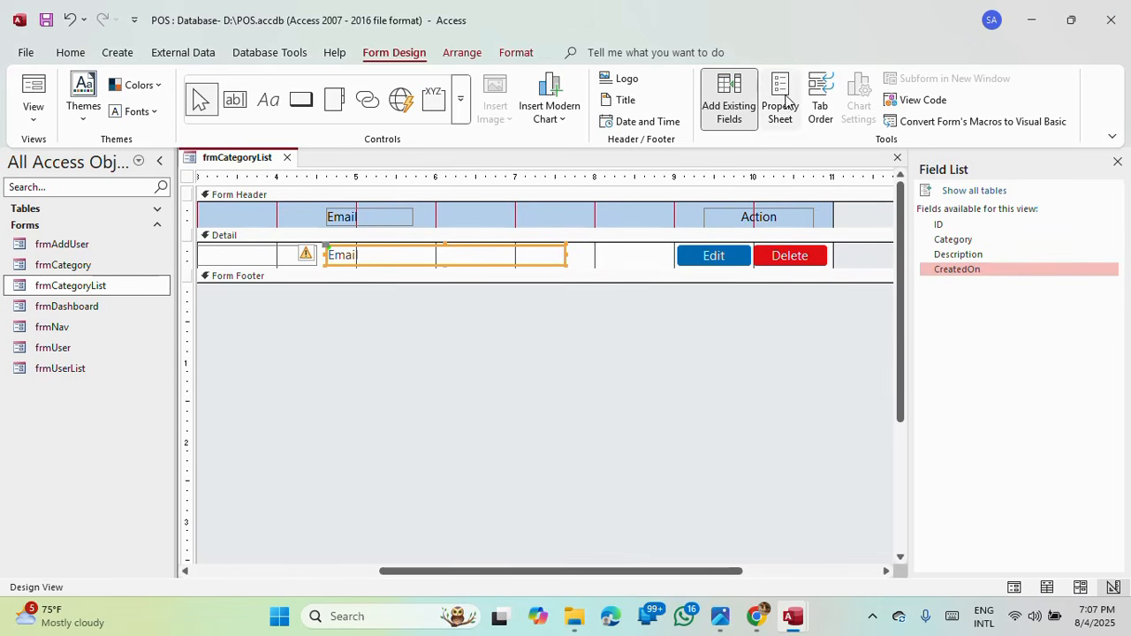
{"action": "left_click", "coordinate": [779, 102]}
{"action": "left_click", "coordinate": [1099, 260]}
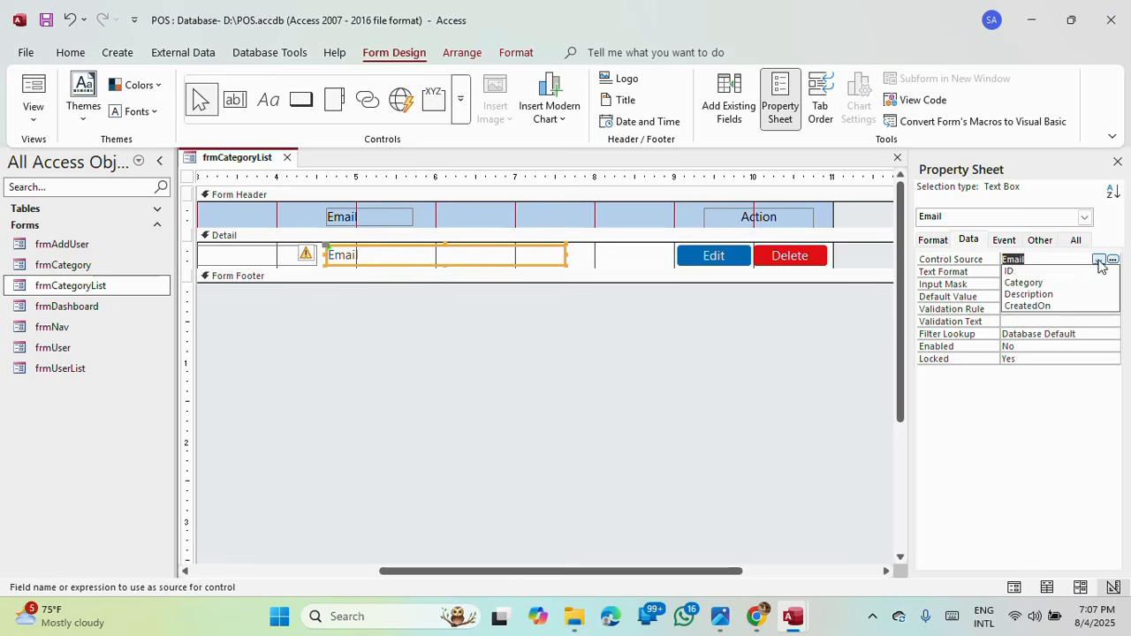
{"action": "left_click", "coordinate": [1043, 295]}
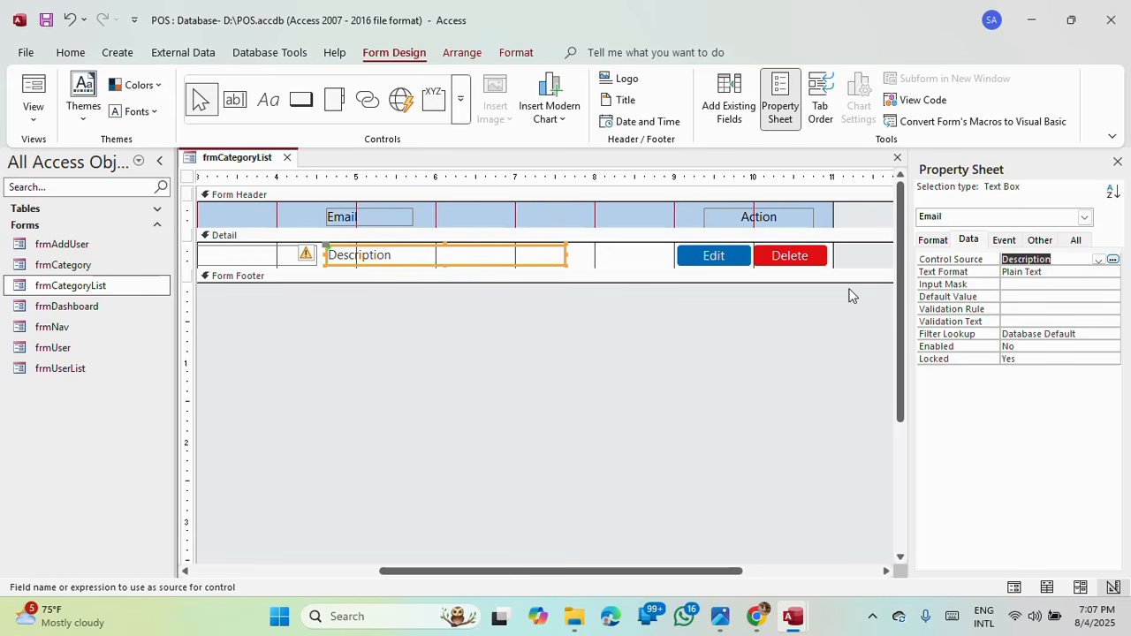
Step: Replace the Email header label's text with "Description", copied from the text box below it
{"action": "double_click", "coordinate": [401, 255]}
{"action": "key", "text": "ctrl+c"}
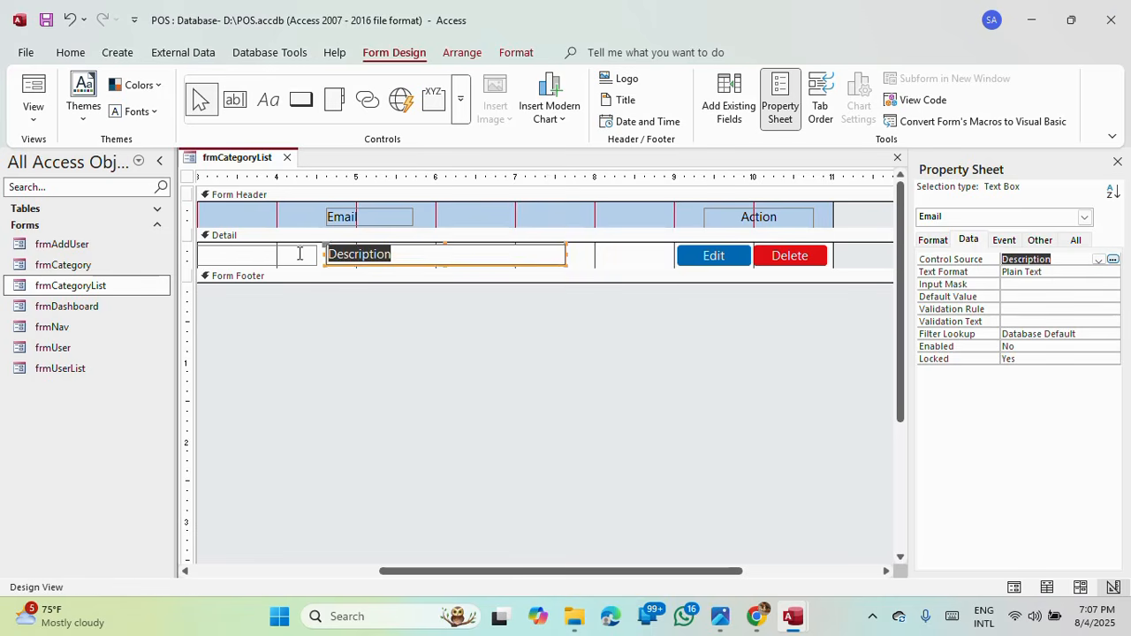
{"action": "left_click", "coordinate": [370, 217]}
{"action": "left_click", "coordinate": [357, 217]}
{"action": "left_click_drag", "start_coordinate": [357, 217], "coordinate": [318, 218]}
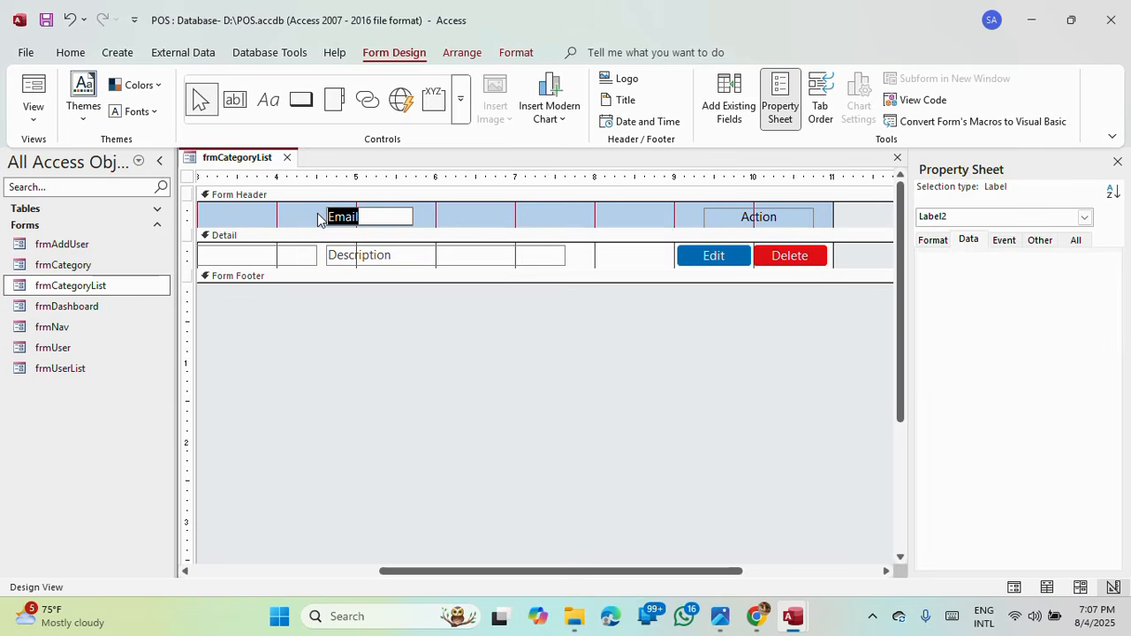
{"action": "key", "text": "ctrl+v"}
Step: Rename the text box bound to Description from its old Email name to "Description"
{"action": "left_click", "coordinate": [349, 257]}
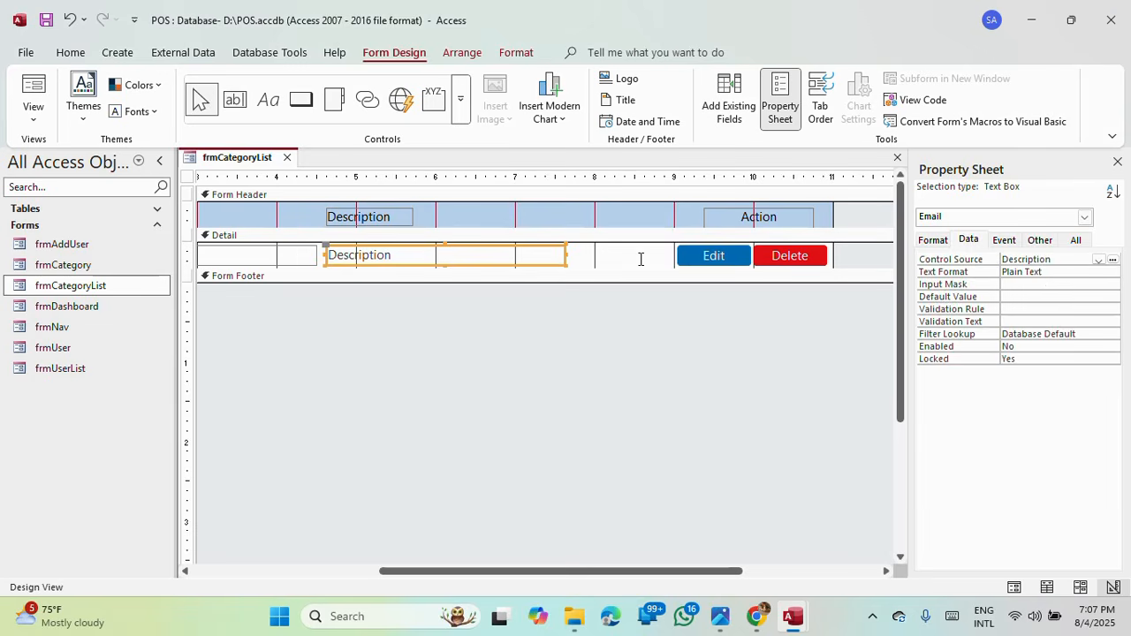
{"action": "left_click", "coordinate": [1040, 240]}
{"action": "left_click", "coordinate": [946, 258]}
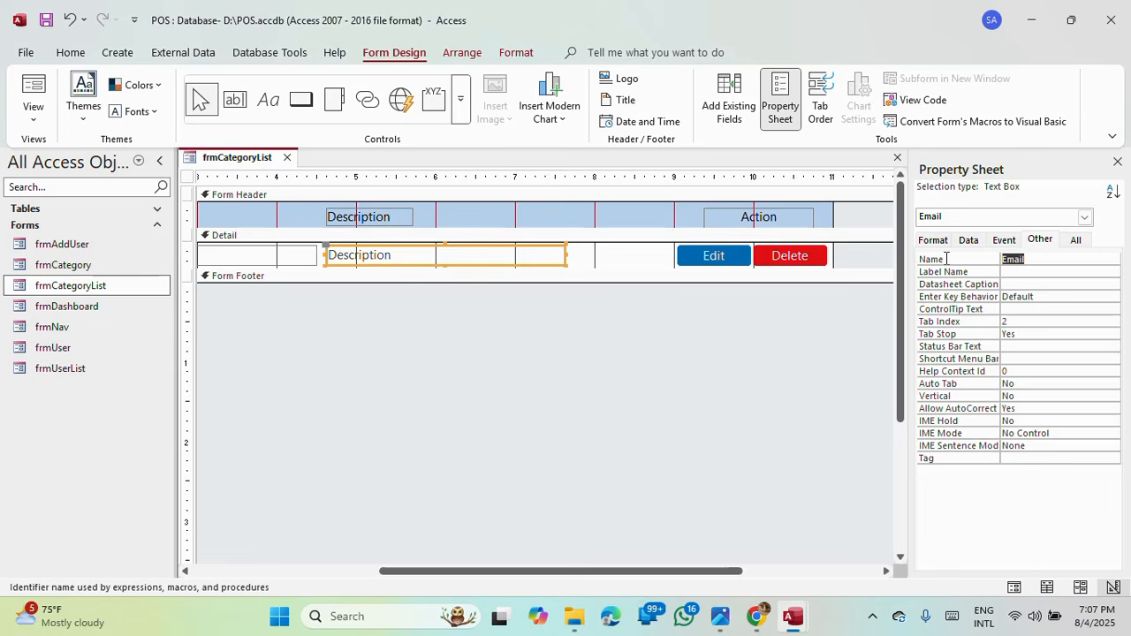
{"action": "key", "text": "ctrl+v"}
{"action": "left_click", "coordinate": [1023, 277]}
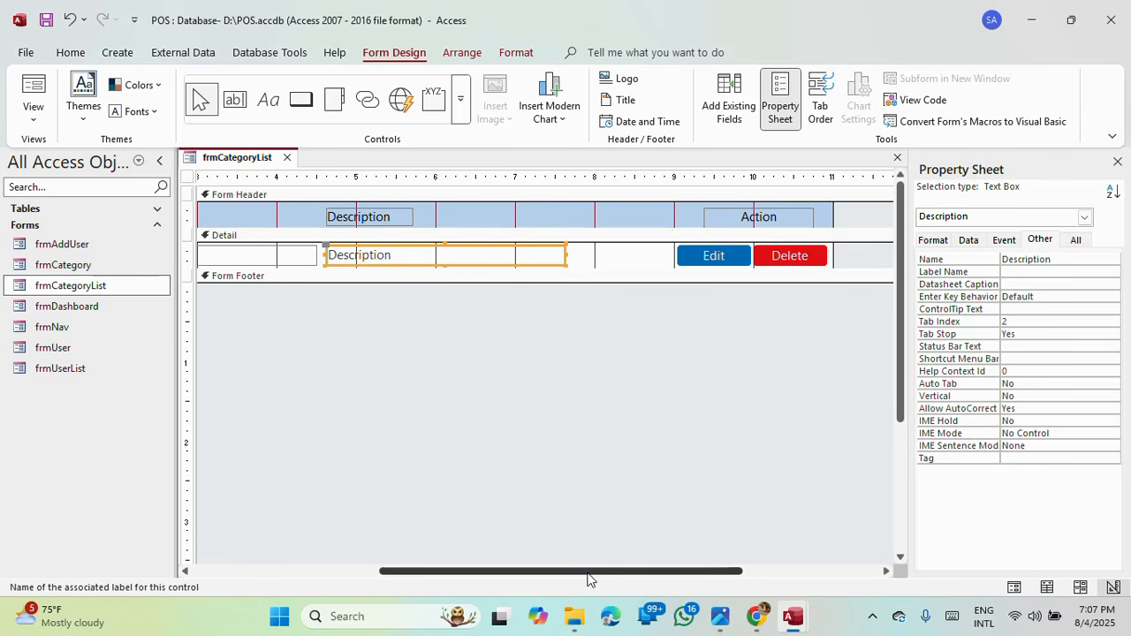
Step: Set the FullName text box's Control Source to Category
{"action": "left_click_drag", "start_coordinate": [589, 571], "coordinate": [399, 571]}
{"action": "left_click", "coordinate": [387, 256]}
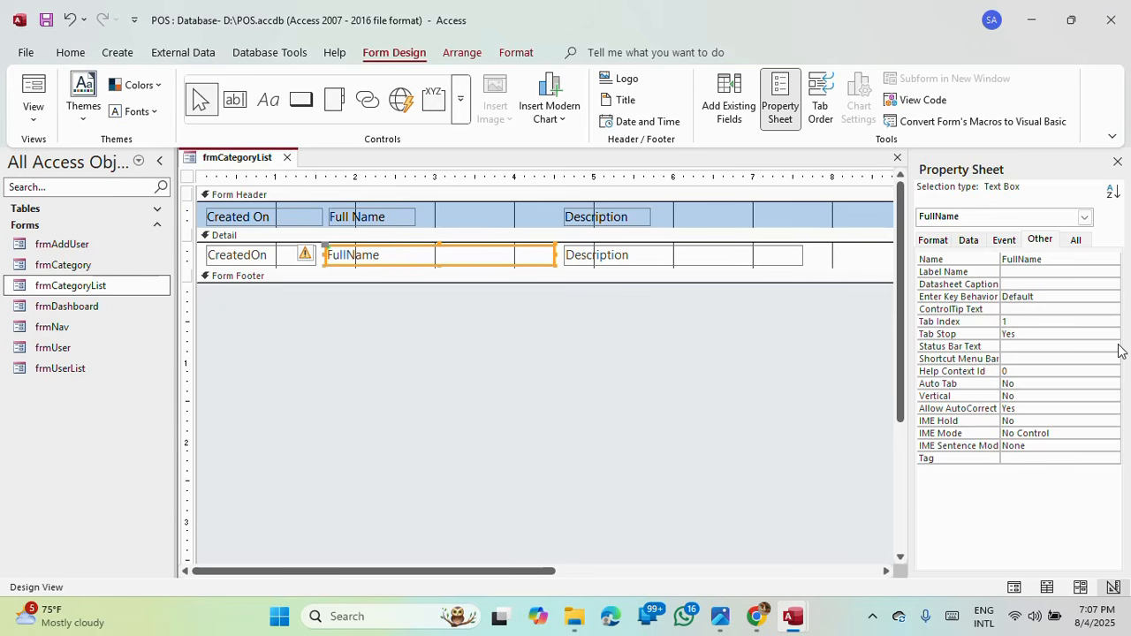
{"action": "left_click", "coordinate": [976, 245]}
{"action": "left_click", "coordinate": [1099, 260]}
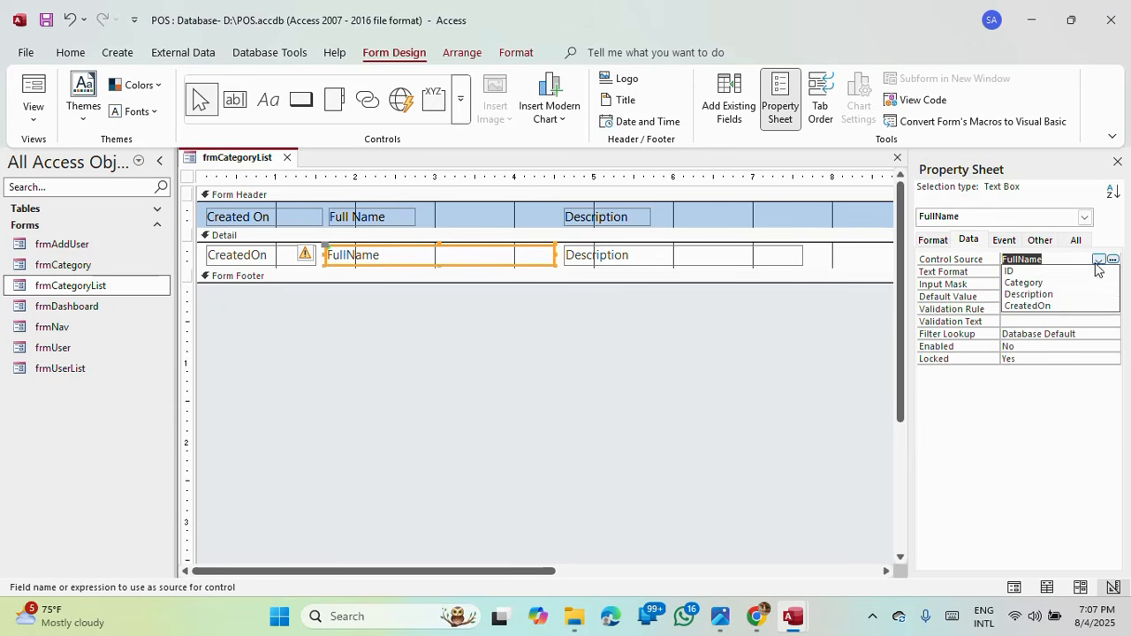
{"action": "left_click", "coordinate": [1029, 283]}
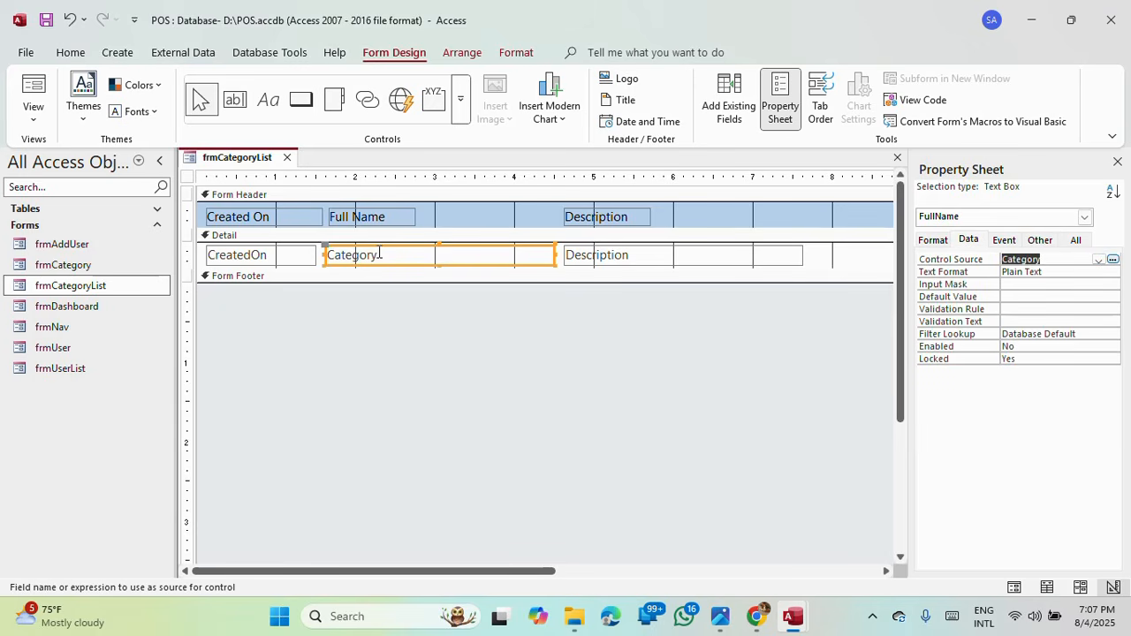
Step: Replace the Full Name header label's text with "Category", copied from the text box below it
{"action": "double_click", "coordinate": [379, 254]}
{"action": "key", "text": "ctrl+c"}
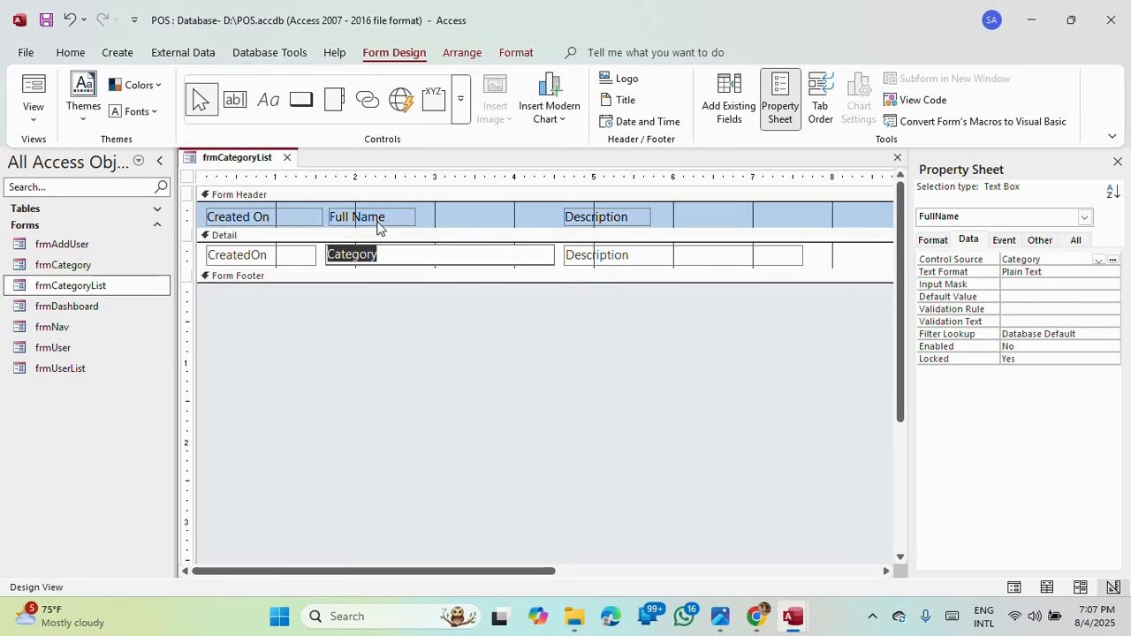
{"action": "left_click", "coordinate": [380, 222]}
{"action": "left_click", "coordinate": [1038, 240]}
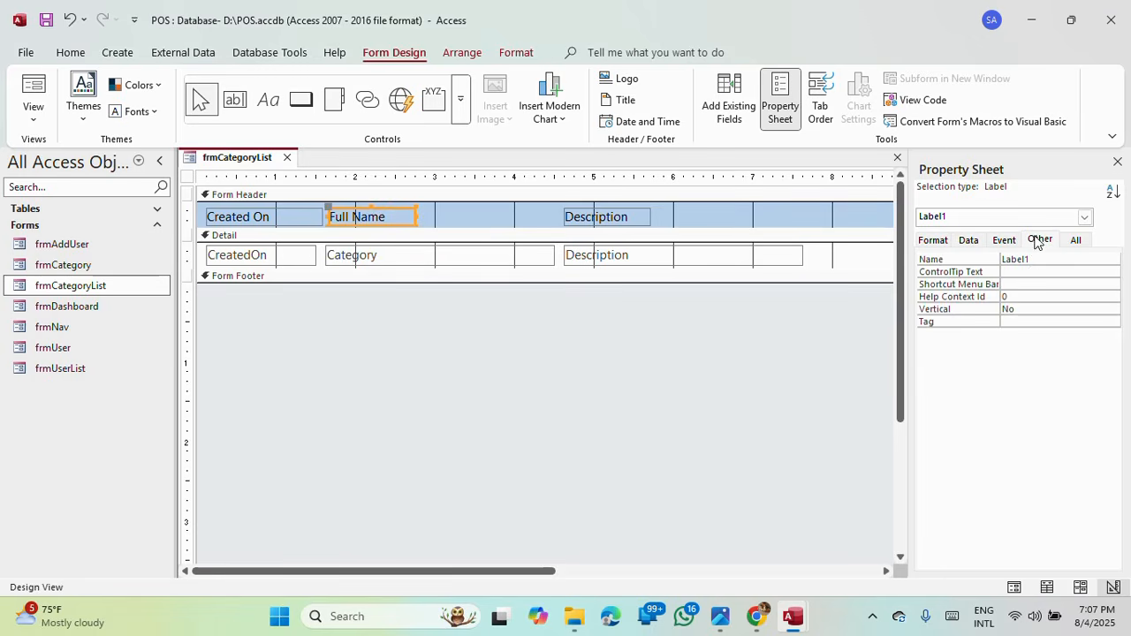
{"action": "left_click", "coordinate": [375, 214]}
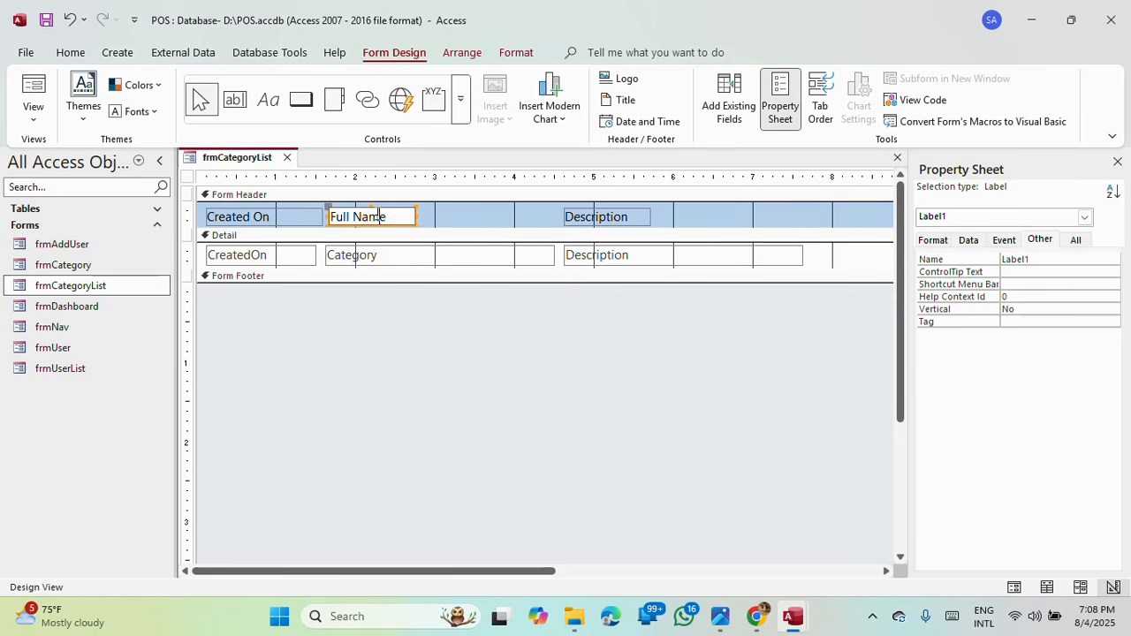
{"action": "left_click_drag", "start_coordinate": [387, 217], "coordinate": [287, 216]}
{"action": "key", "text": "ctrl+v"}
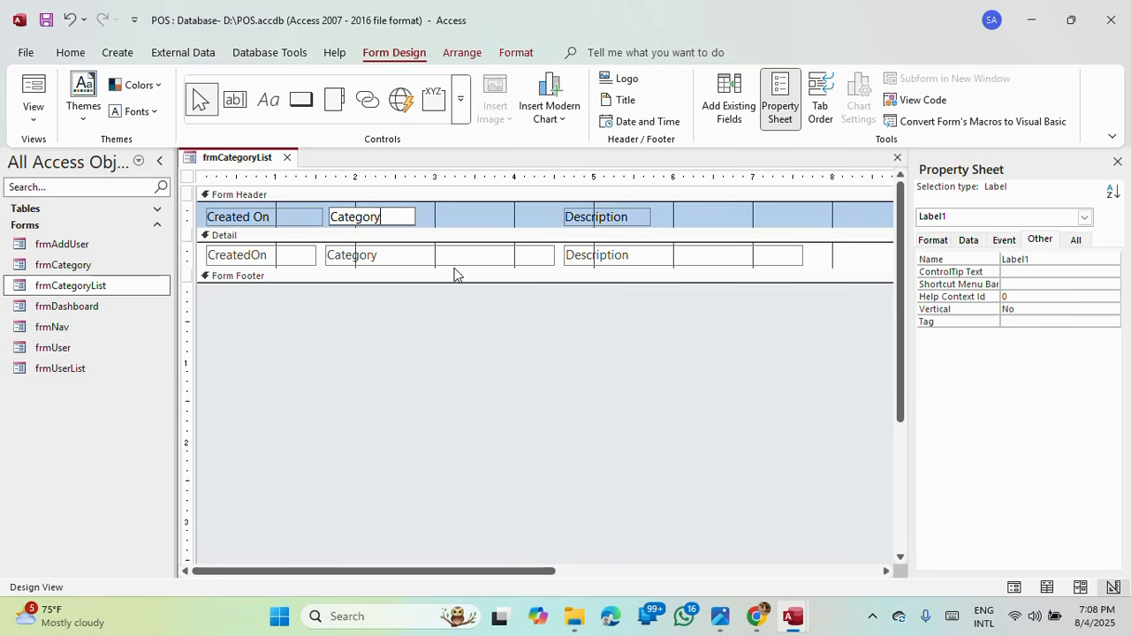
Step: Rename the text box bound to Category as "Category", using the text copied from the box itself
{"action": "left_click", "coordinate": [497, 263]}
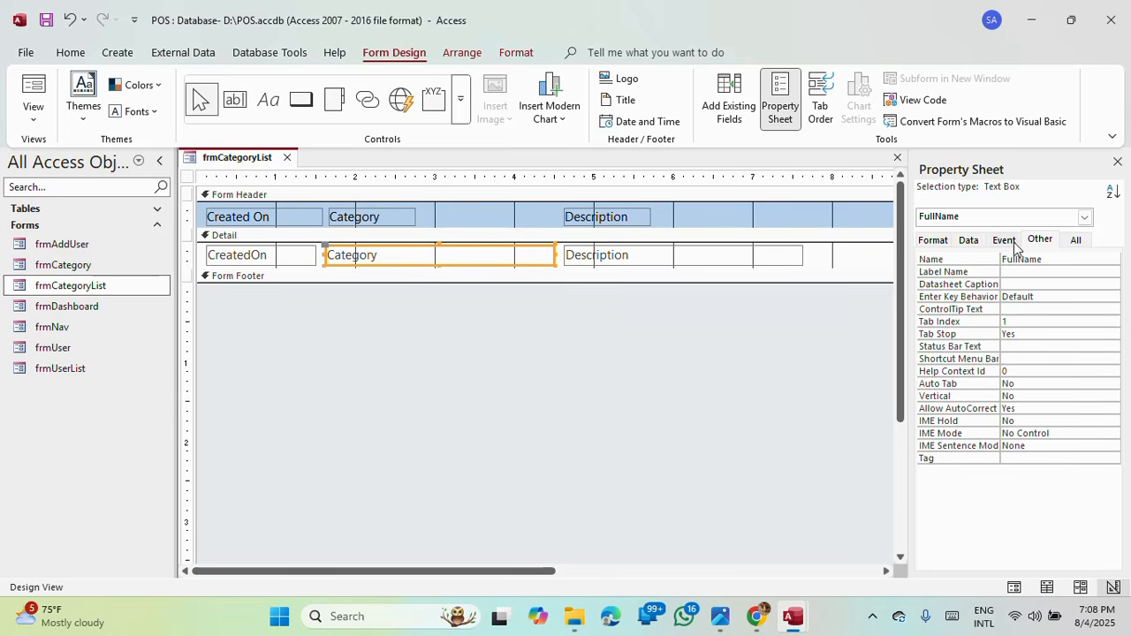
{"action": "left_click", "coordinate": [941, 259]}
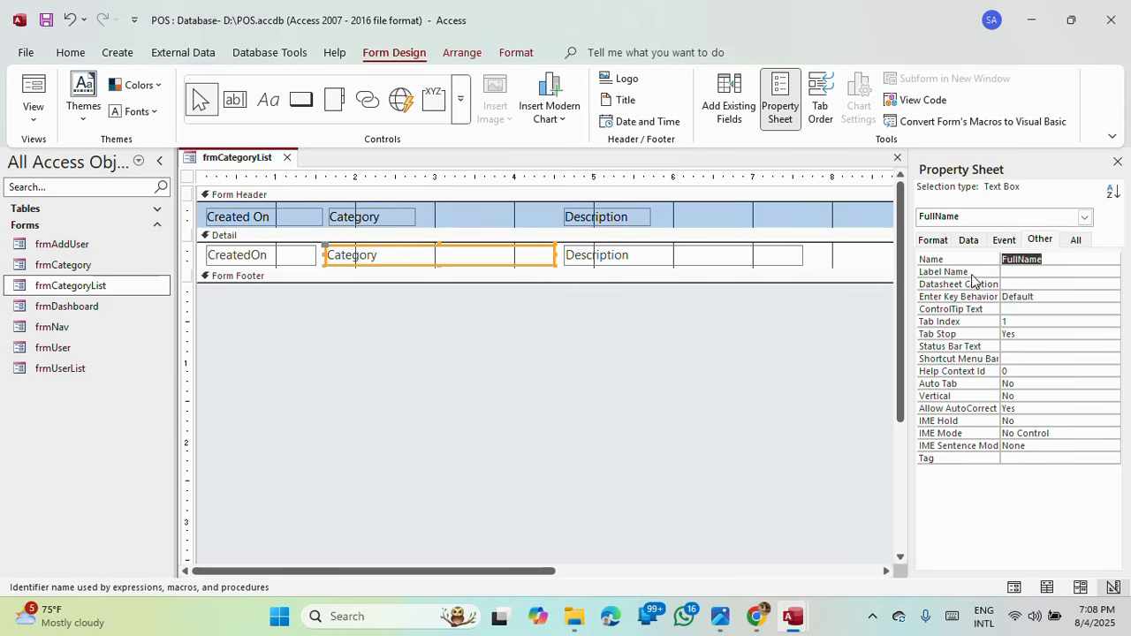
{"action": "key", "text": "End"}
{"action": "left_click", "coordinate": [451, 256]}
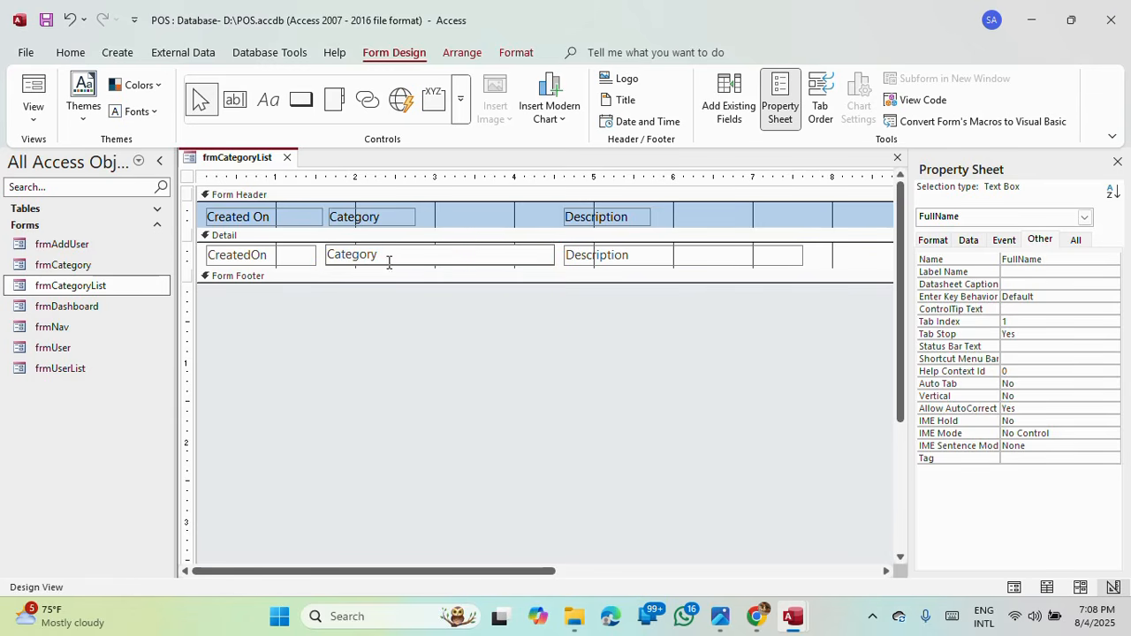
{"action": "left_click_drag", "start_coordinate": [389, 263], "coordinate": [294, 256]}
{"action": "key", "text": "ctrl+c"}
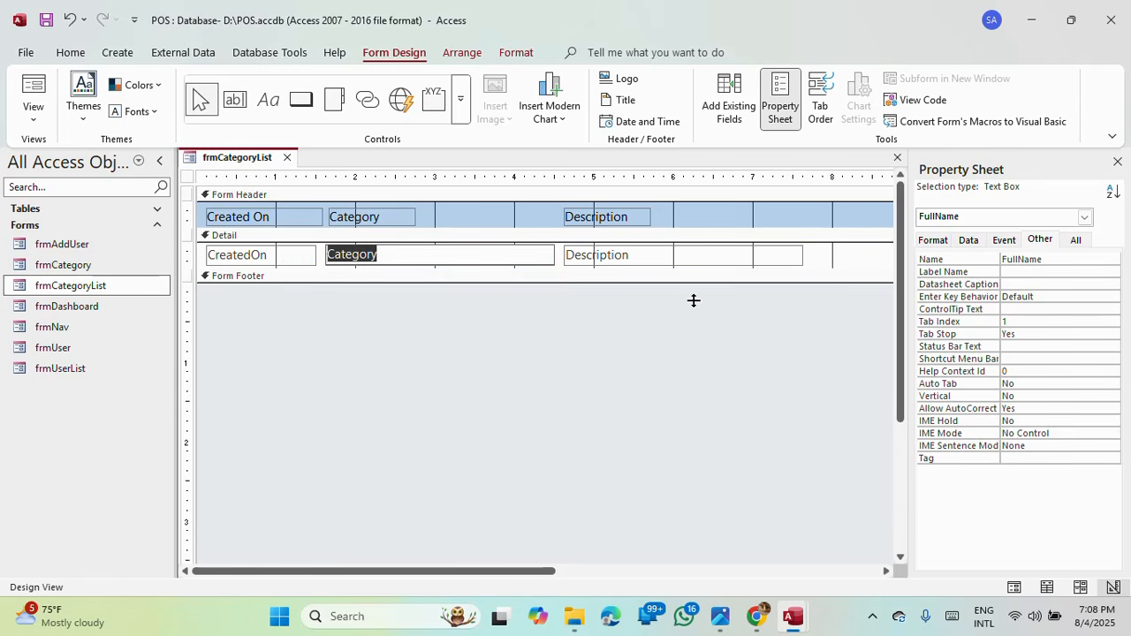
{"action": "double_click", "coordinate": [1037, 260]}
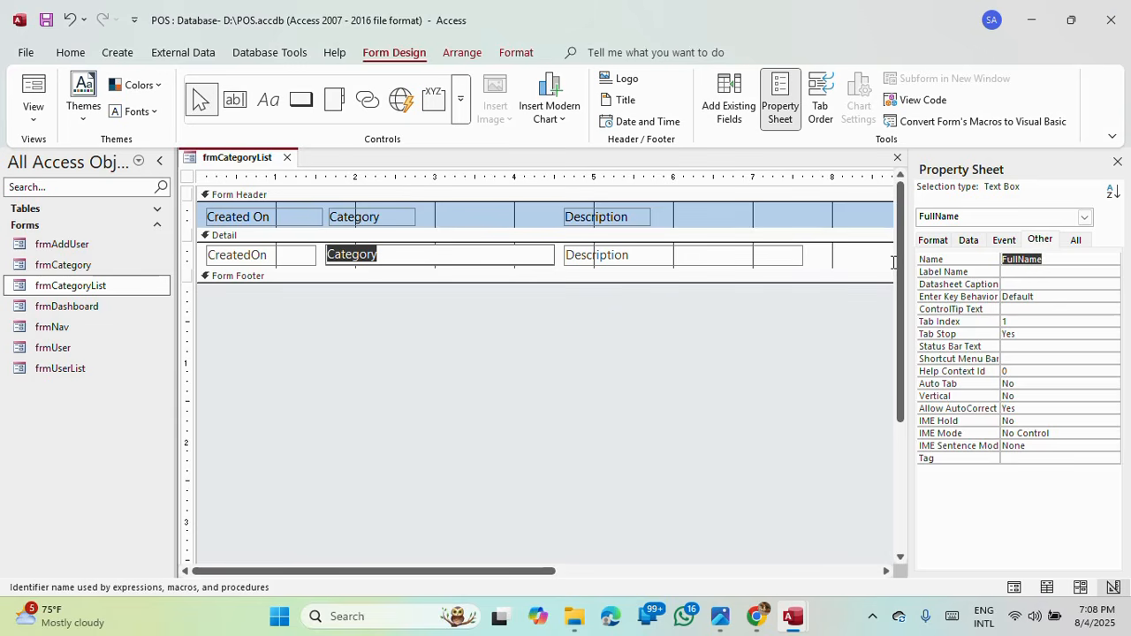
{"action": "key", "text": "ctrl+v"}
{"action": "key", "text": "Return"}
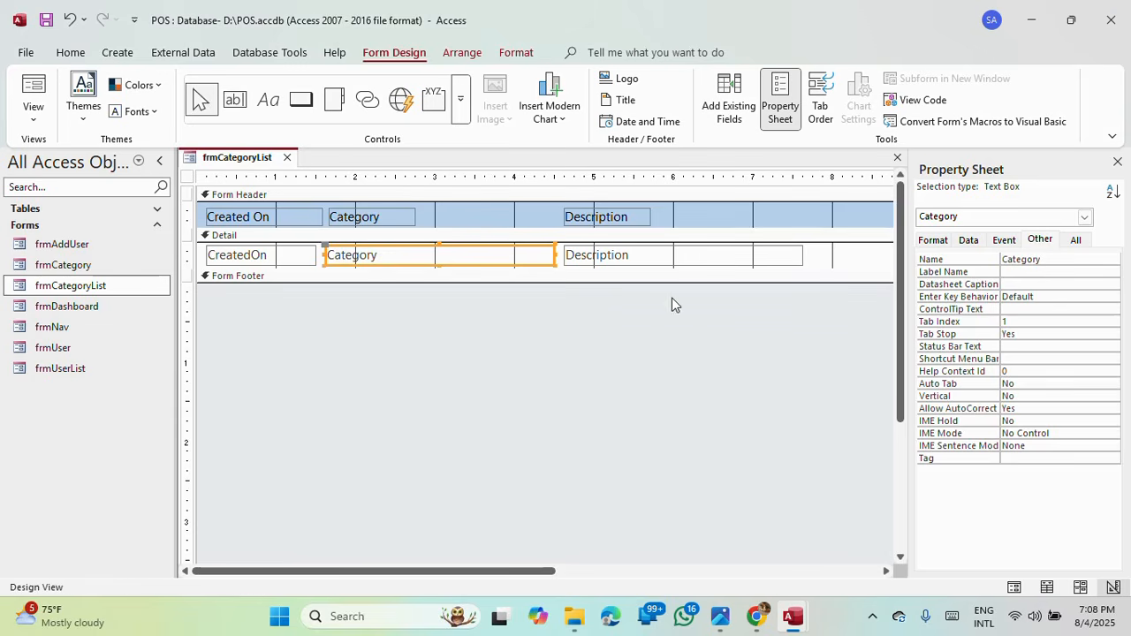
Step: Preview frmCategoryList in Form View to check its columns and return to Design View
{"action": "left_click", "coordinate": [33, 88]}
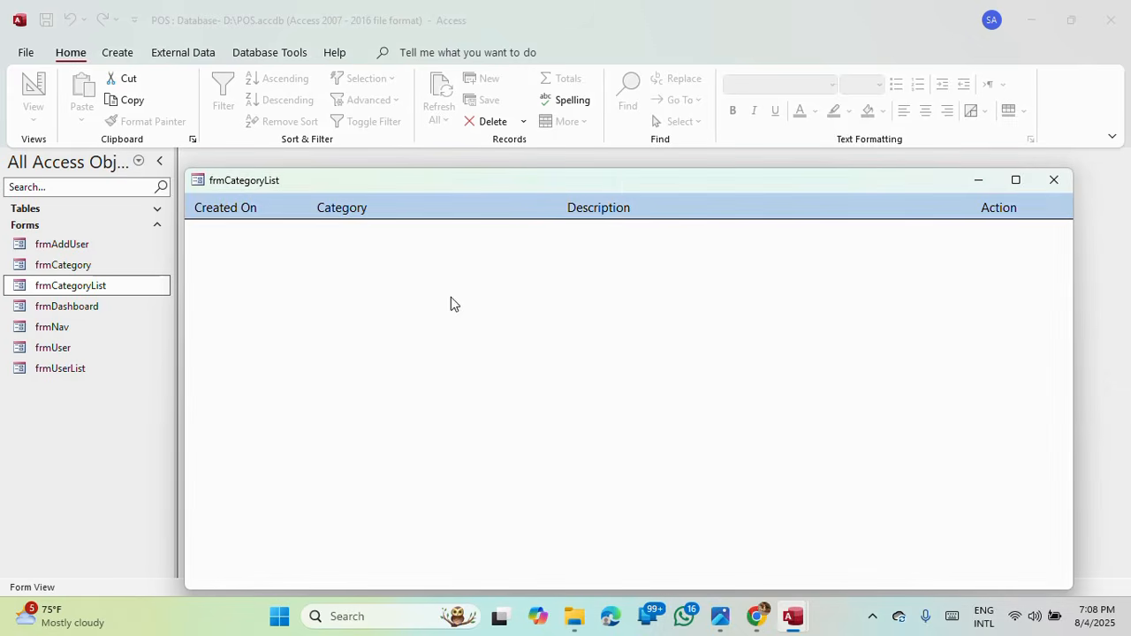
{"action": "left_click_drag", "start_coordinate": [614, 180], "coordinate": [566, 160]}
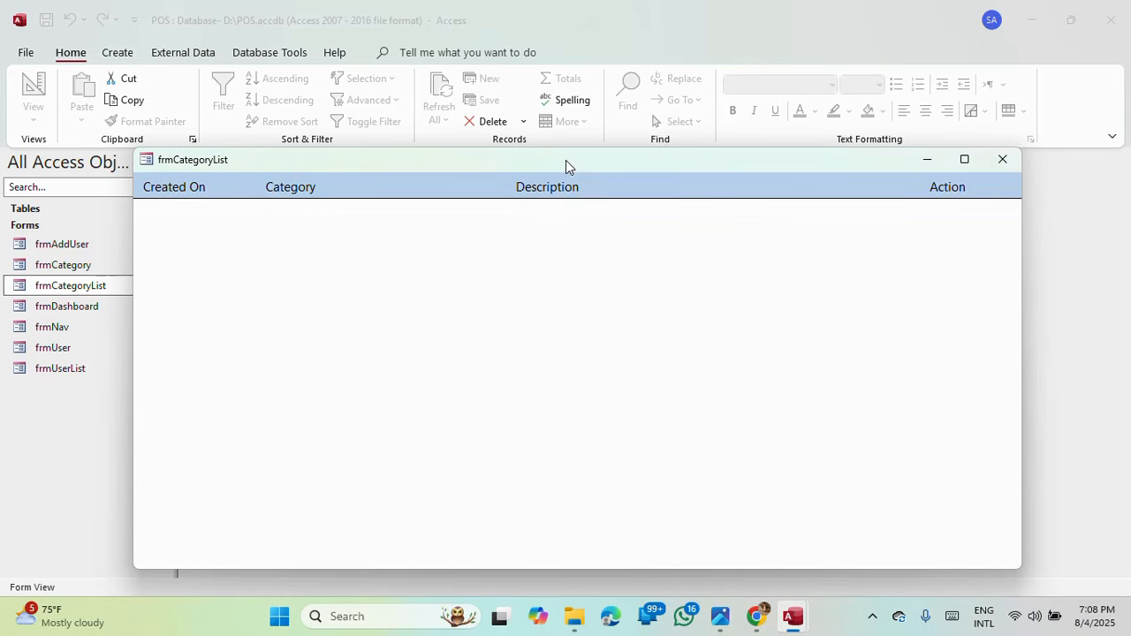
{"action": "right_click", "coordinate": [565, 160]}
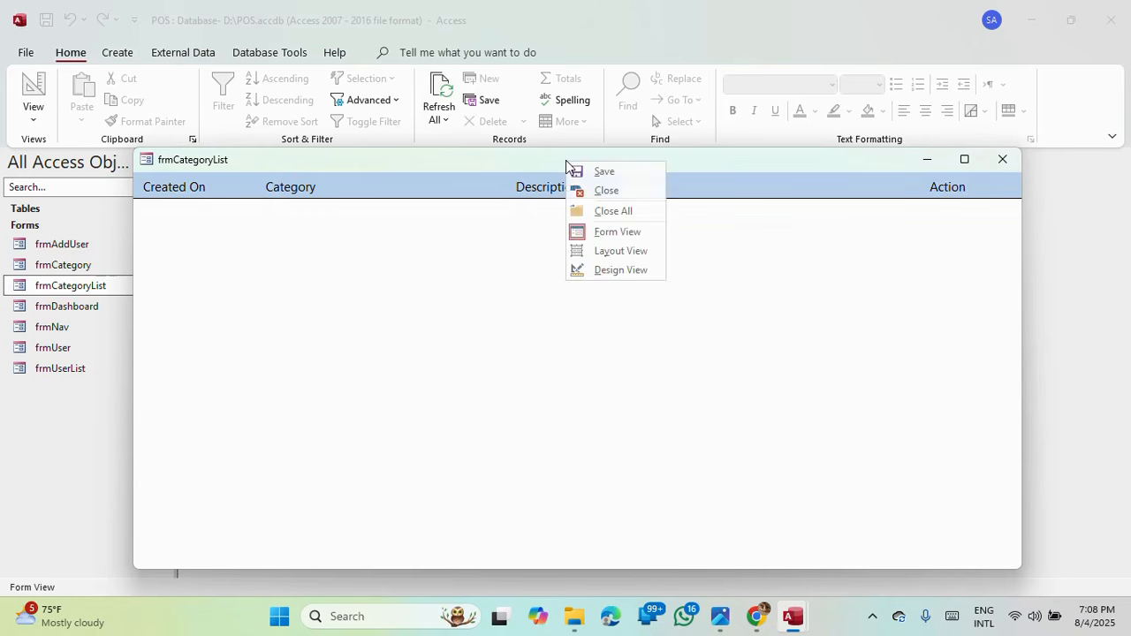
{"action": "left_click", "coordinate": [617, 275]}
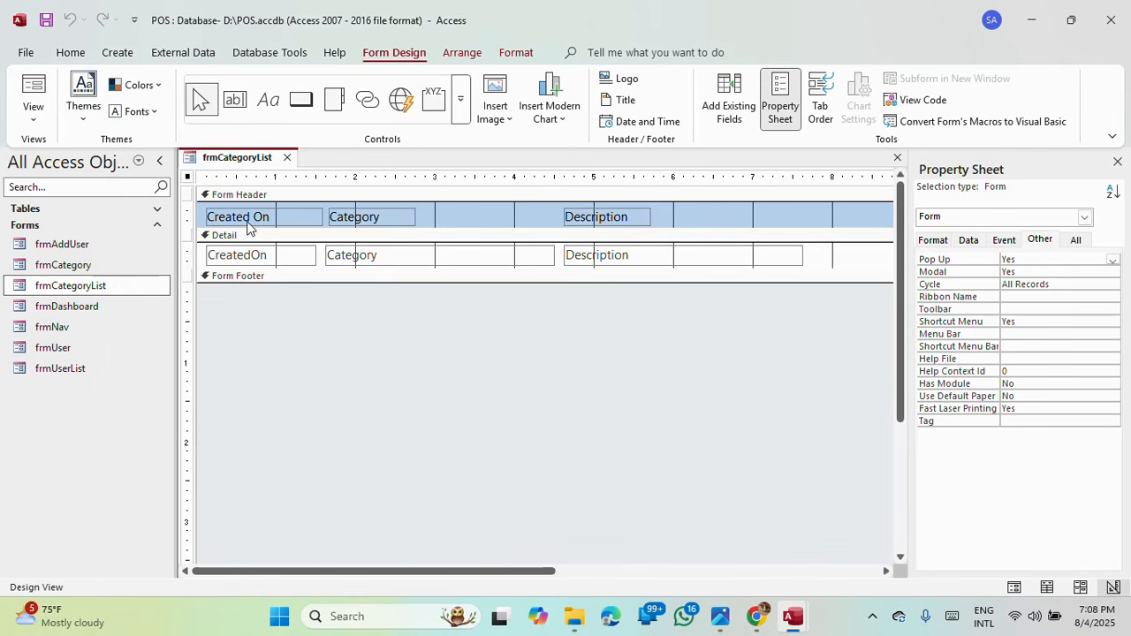
Step: Open tblCategory and add a record with Category "Cat A" and Description "testing Cat A", and close the table
{"action": "left_click", "coordinate": [73, 208]}
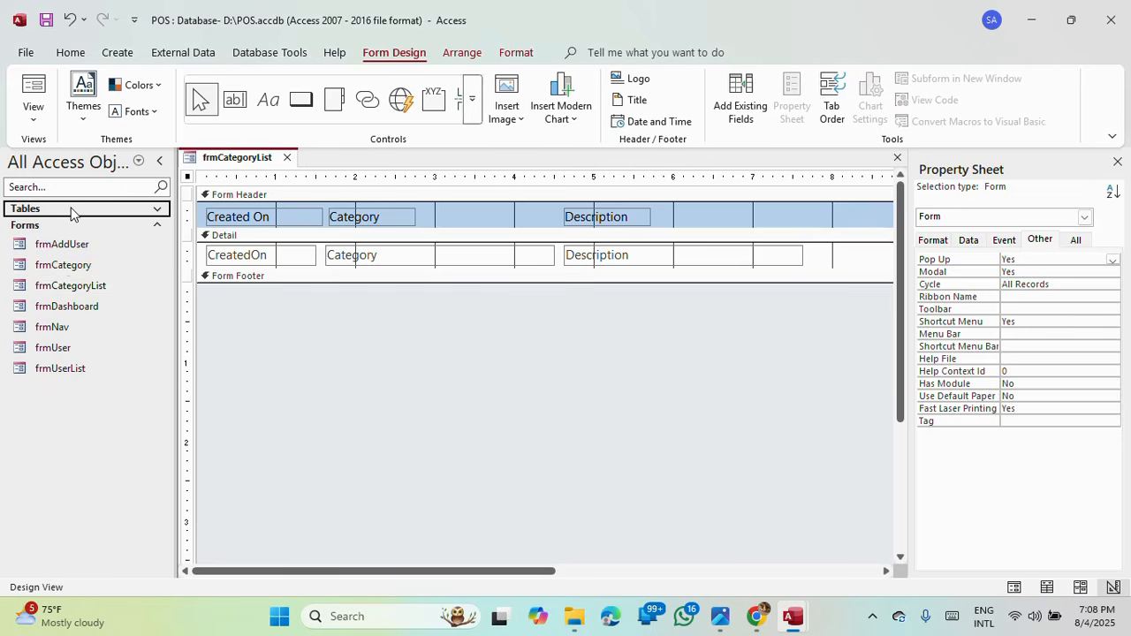
{"action": "left_click", "coordinate": [75, 255]}
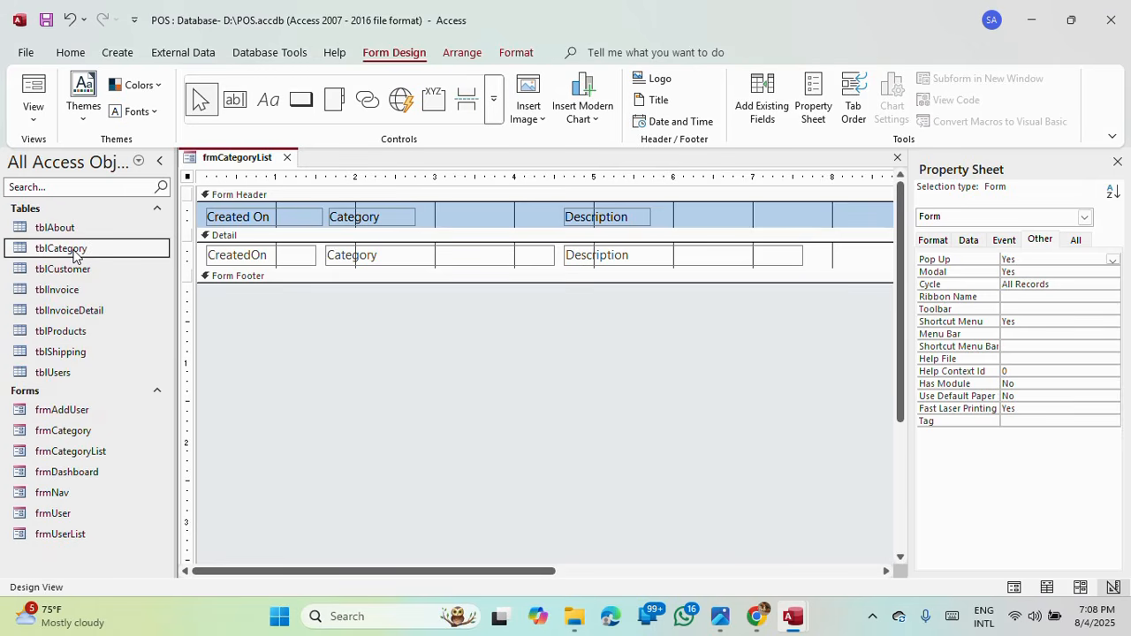
{"action": "double_click", "coordinate": [75, 256]}
{"action": "left_click", "coordinate": [304, 192]}
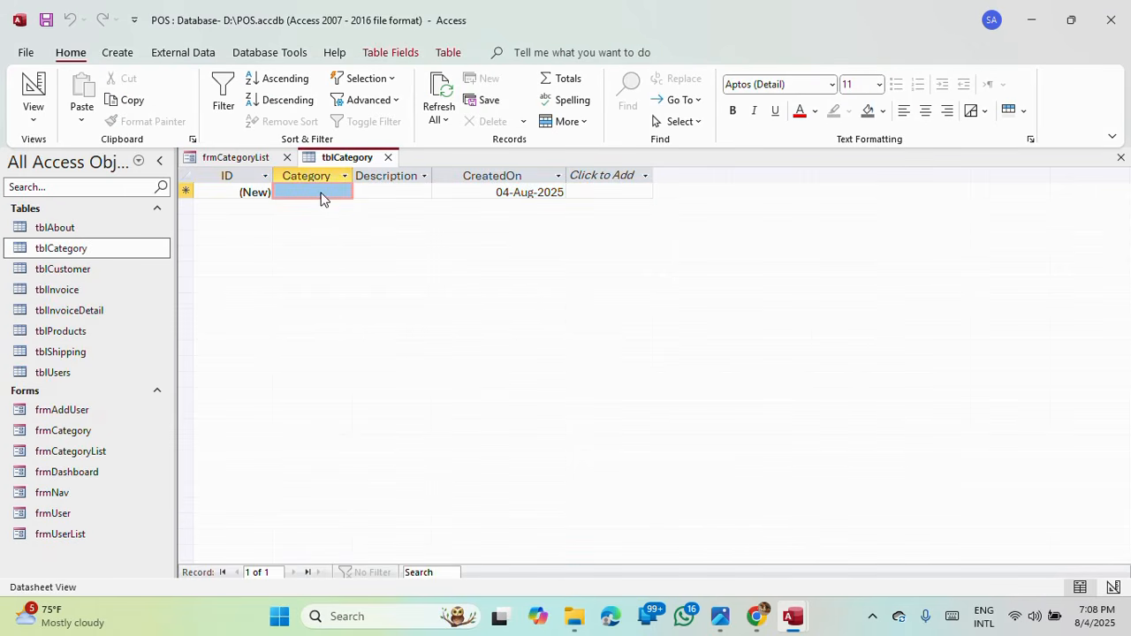
{"action": "left_click", "coordinate": [331, 191]}
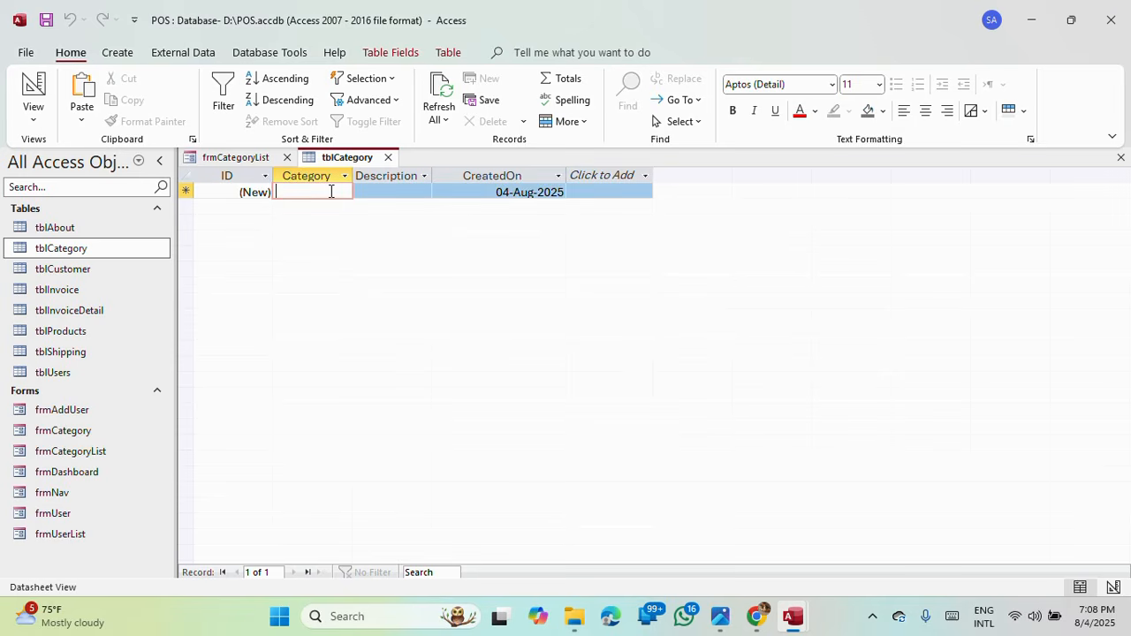
{"action": "type", "text": "Cat A"}
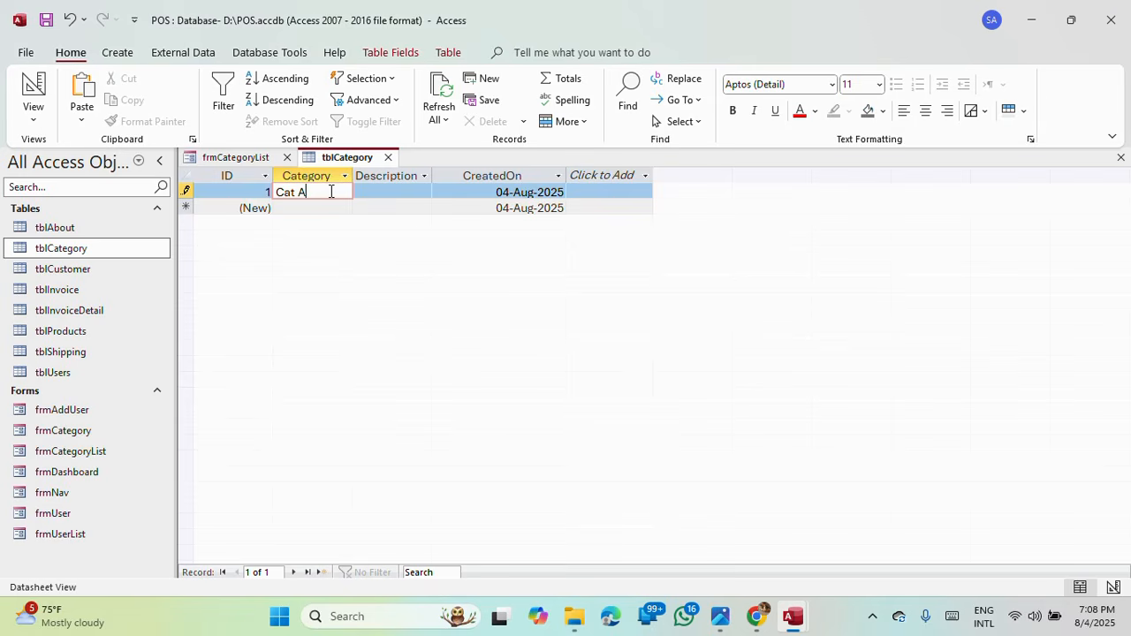
{"action": "left_click", "coordinate": [403, 194]}
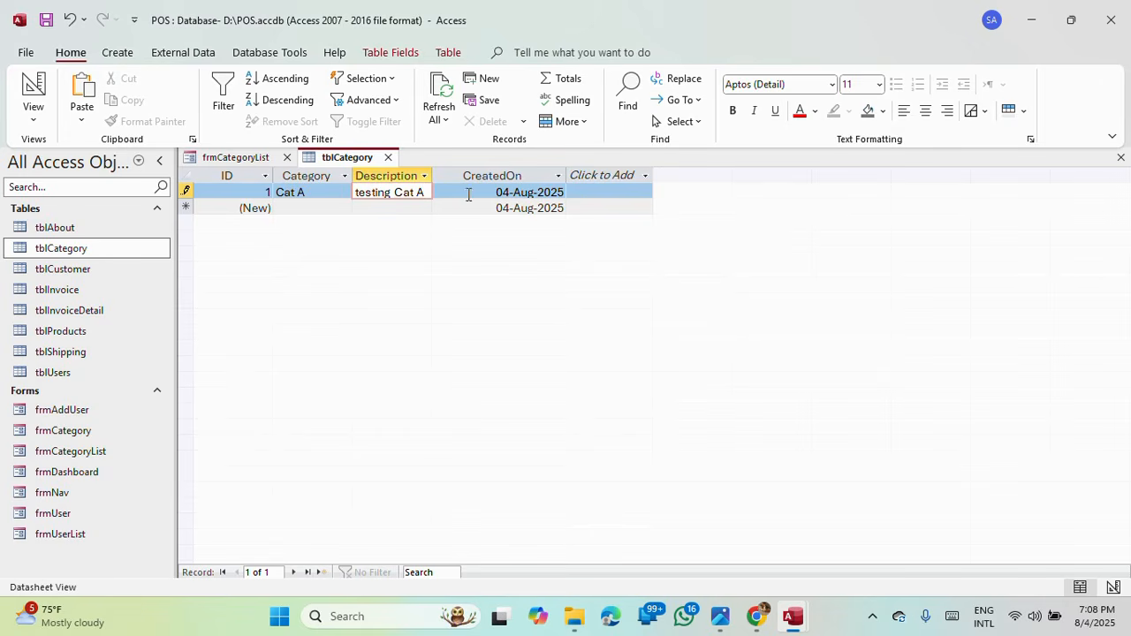
{"action": "left_click", "coordinate": [389, 157]}
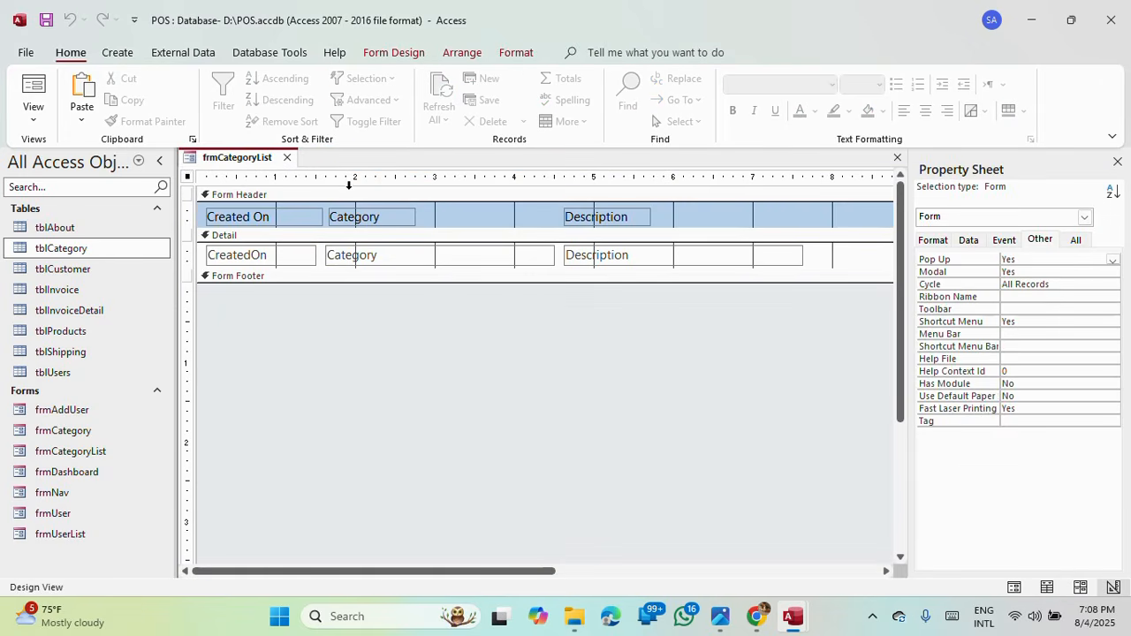
Step: Check the test record in frmCategoryList's Form View and close the form, saving its design changes
{"action": "left_click", "coordinate": [34, 101]}
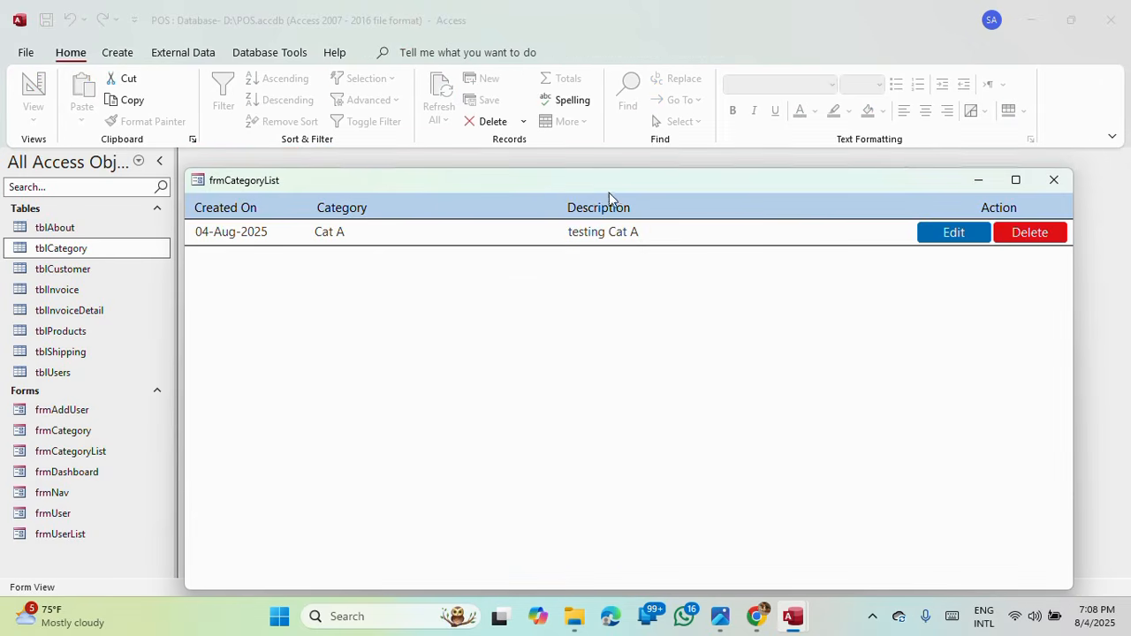
{"action": "left_click_drag", "start_coordinate": [608, 186], "coordinate": [544, 109]}
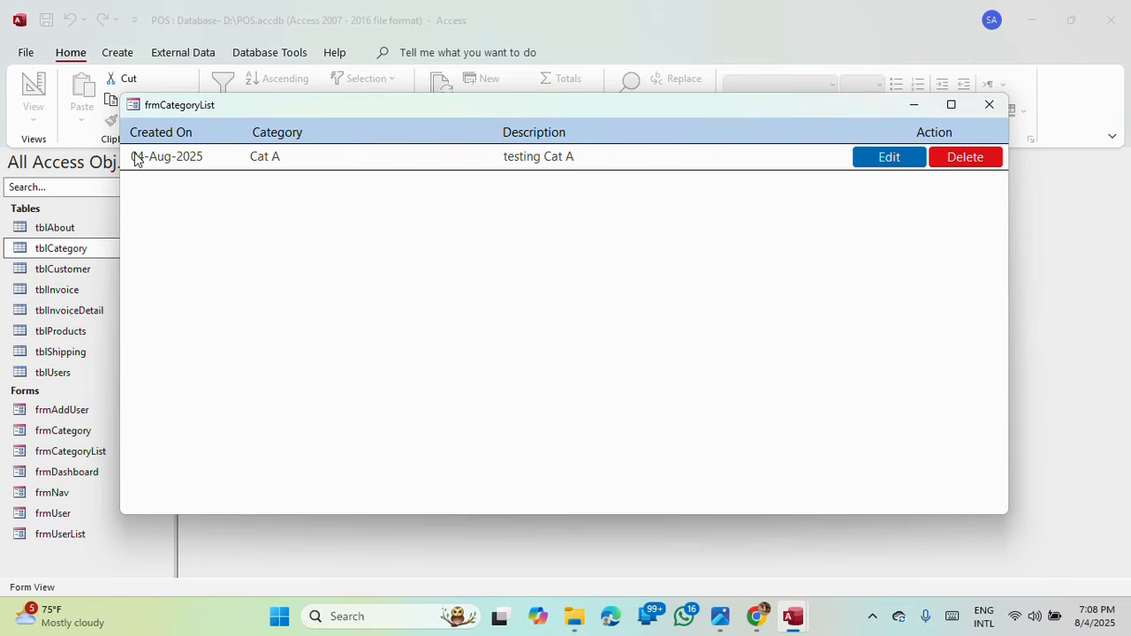
{"action": "left_click", "coordinate": [990, 105]}
{"action": "left_click", "coordinate": [501, 352]}
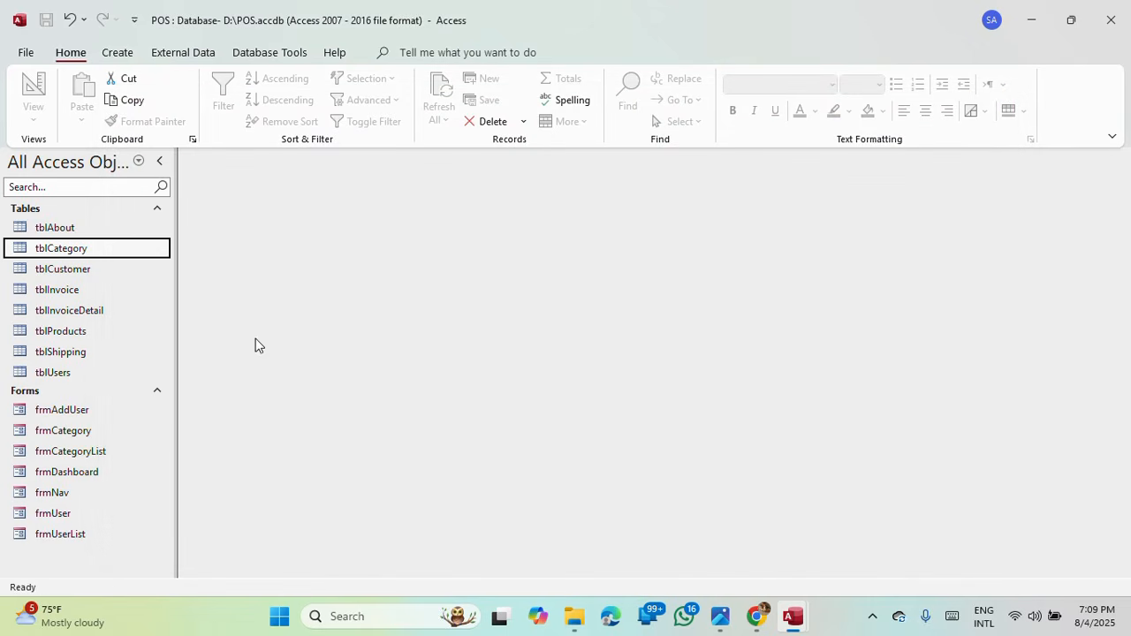
Step: Open frmCategory in Design View and set the subform's Source Object to frmCategoryList
{"action": "right_click", "coordinate": [76, 430]}
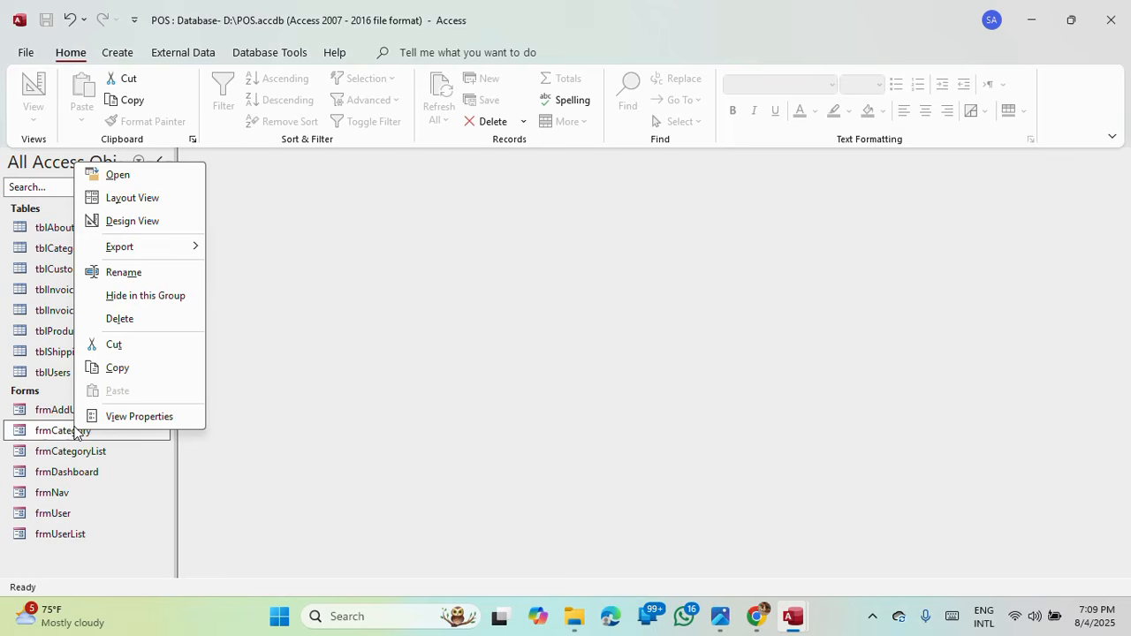
{"action": "left_click", "coordinate": [131, 221]}
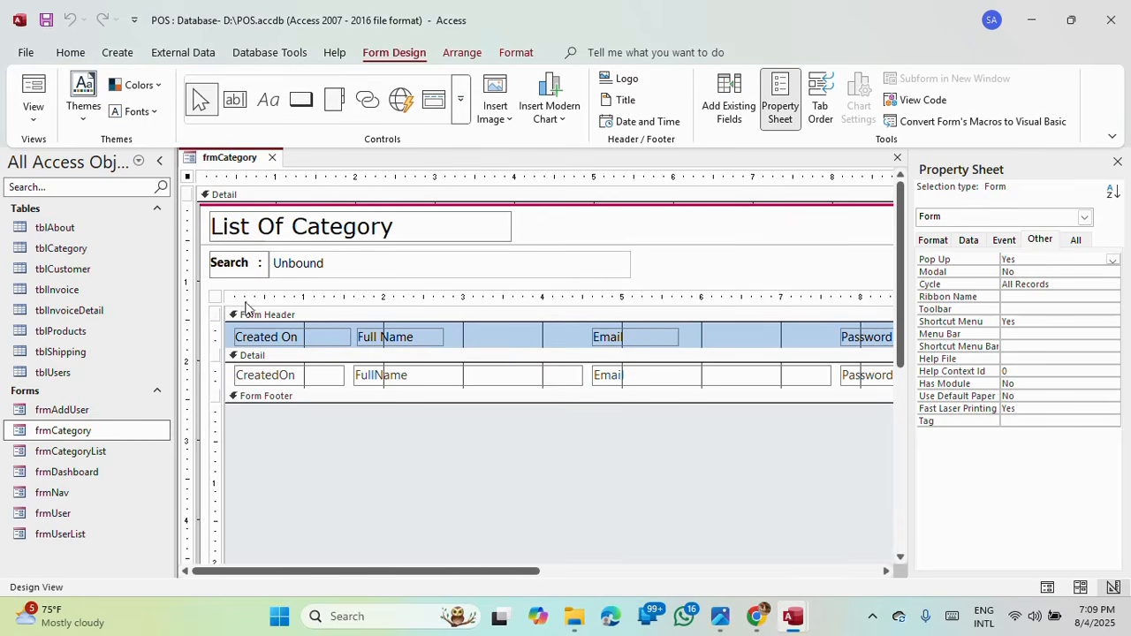
{"action": "left_click", "coordinate": [216, 297]}
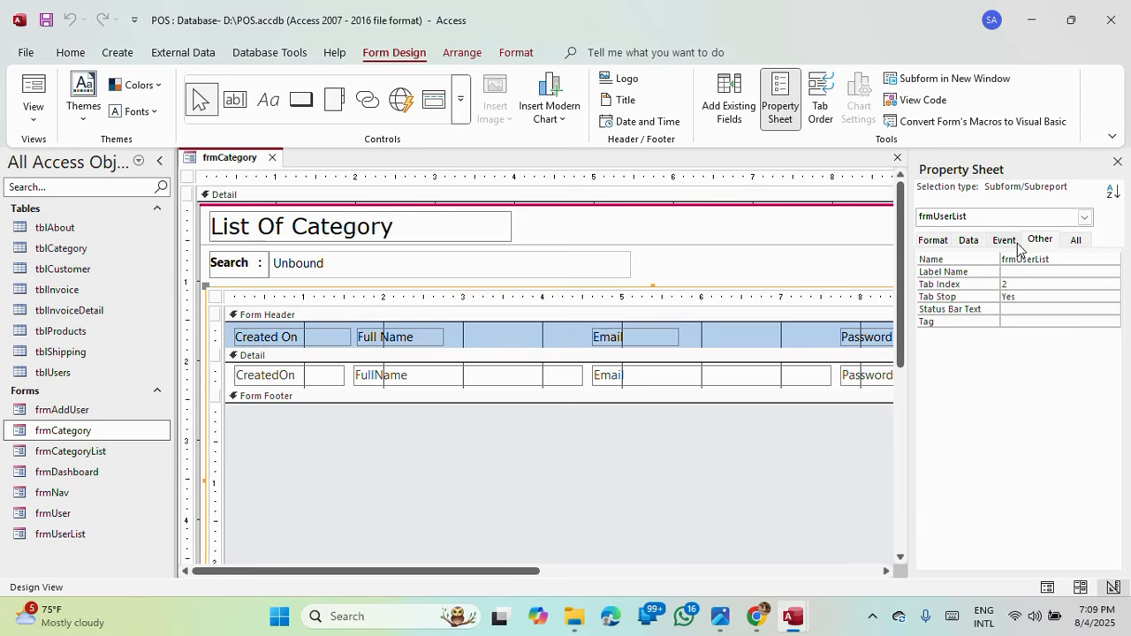
{"action": "left_click", "coordinate": [972, 241]}
{"action": "left_click", "coordinate": [1113, 259]}
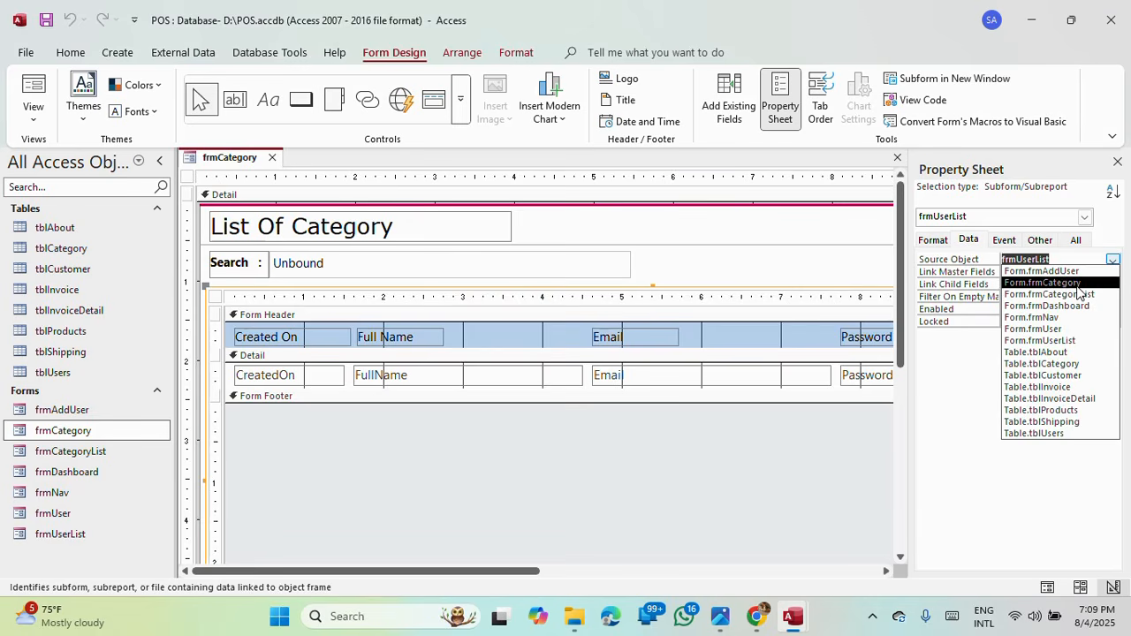
{"action": "left_click", "coordinate": [1066, 294]}
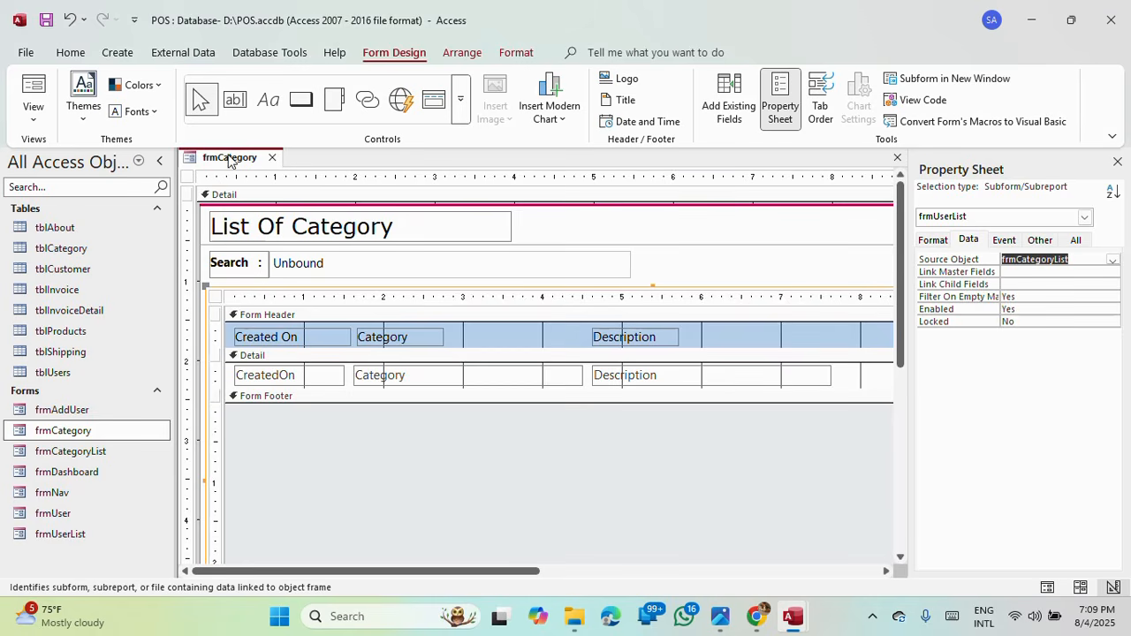
Step: Save frmCategory, preview it in Form View to check the embedded category list, and return to Design View
{"action": "right_click", "coordinate": [228, 157]}
{"action": "left_click", "coordinate": [249, 169]}
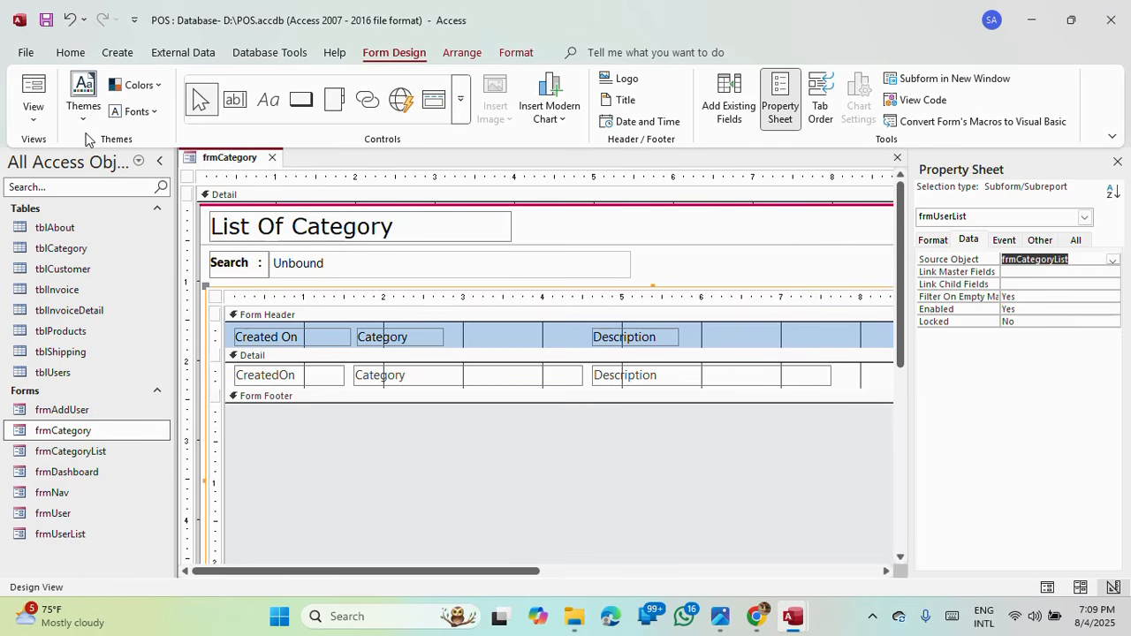
{"action": "left_click", "coordinate": [33, 93]}
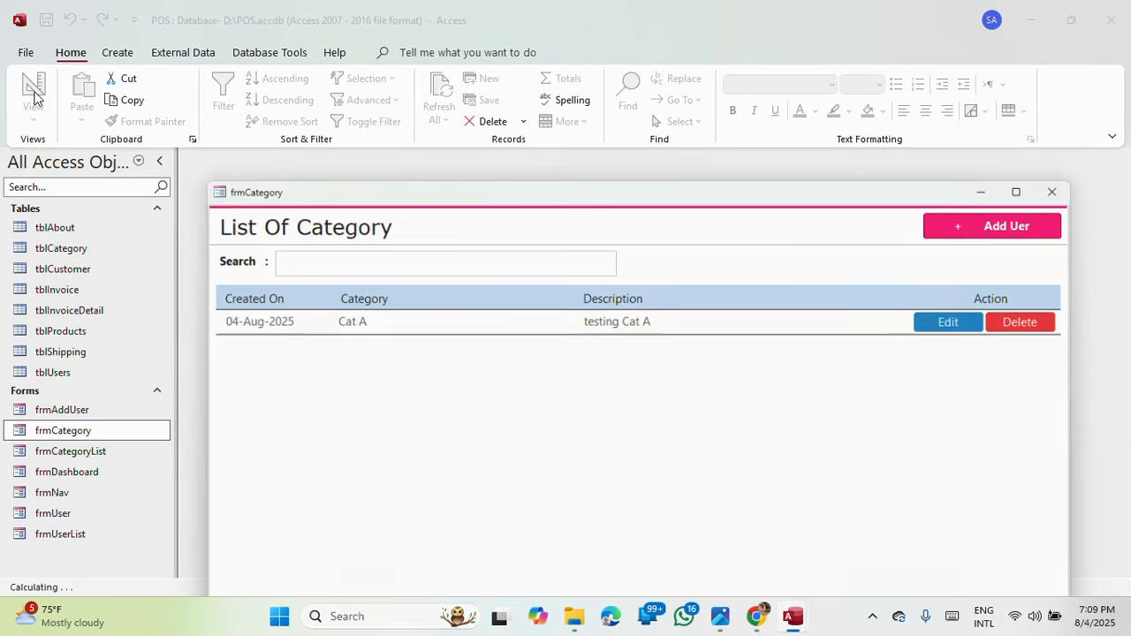
{"action": "left_click_drag", "start_coordinate": [651, 182], "coordinate": [601, 73]}
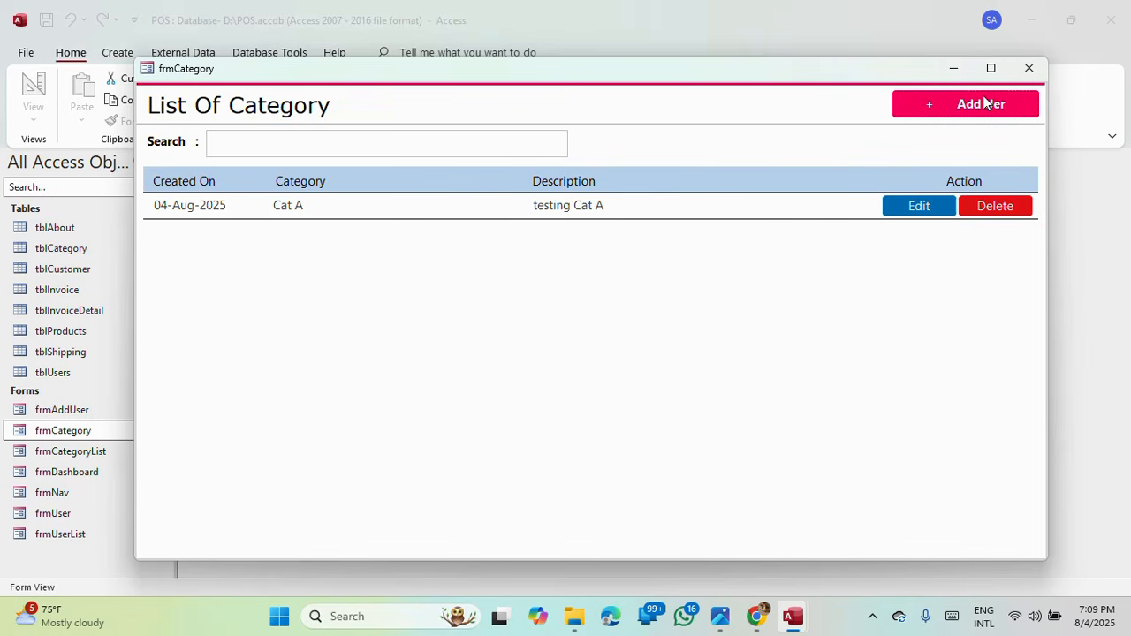
{"action": "right_click", "coordinate": [793, 68]}
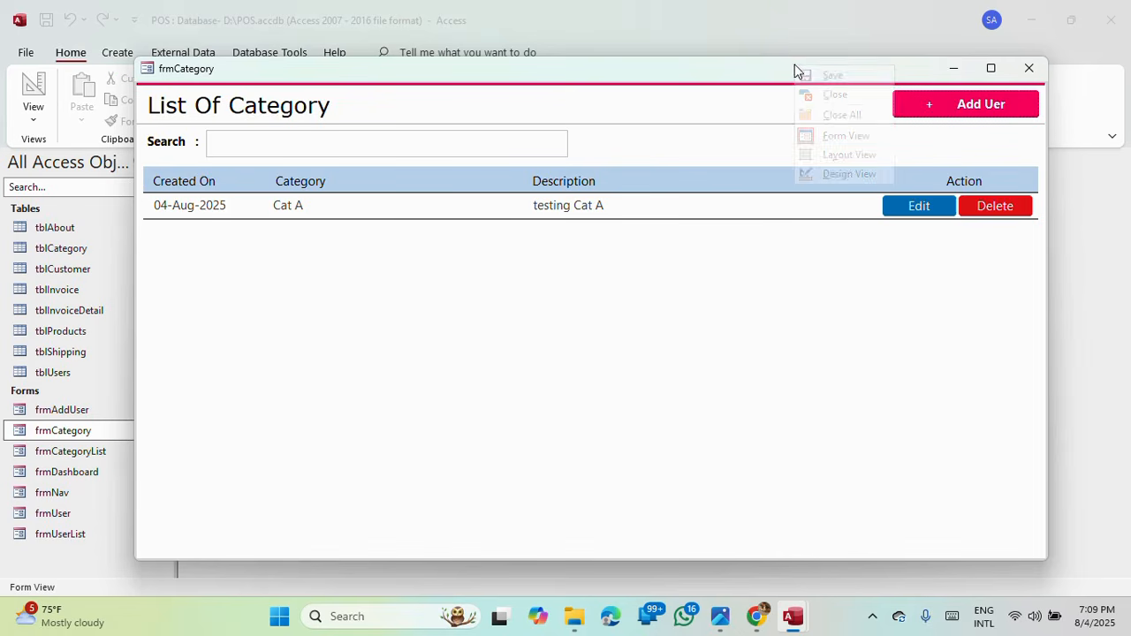
{"action": "left_click", "coordinate": [844, 175]}
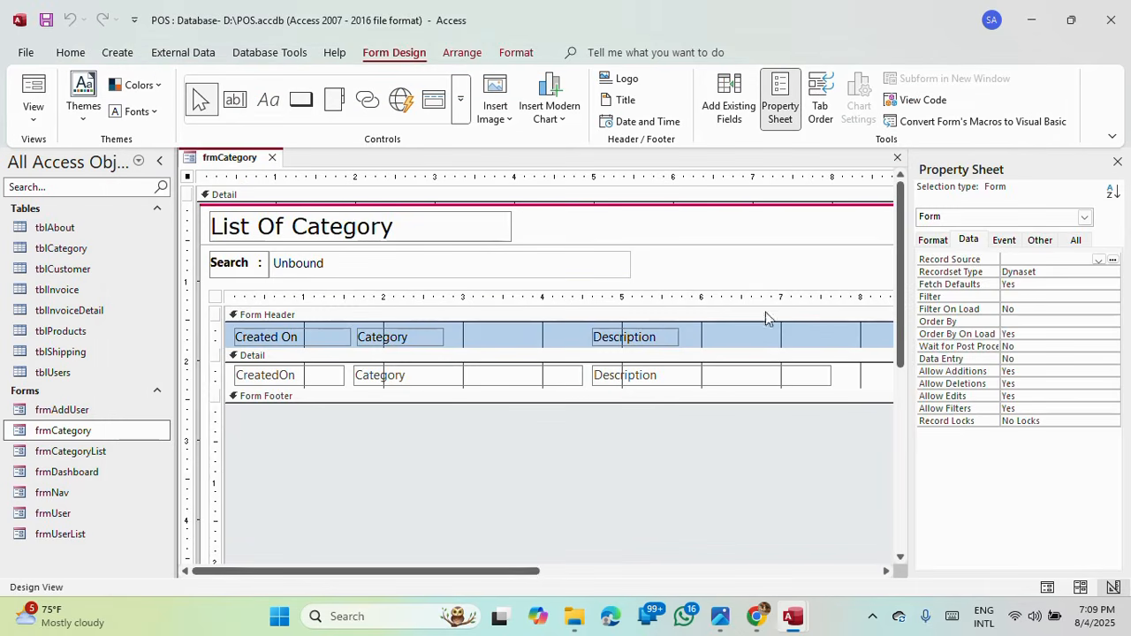
Step: Change the caption of the pink add button in frmCategory's header area to "Add Category"
{"action": "left_click_drag", "start_coordinate": [530, 571], "coordinate": [839, 571]}
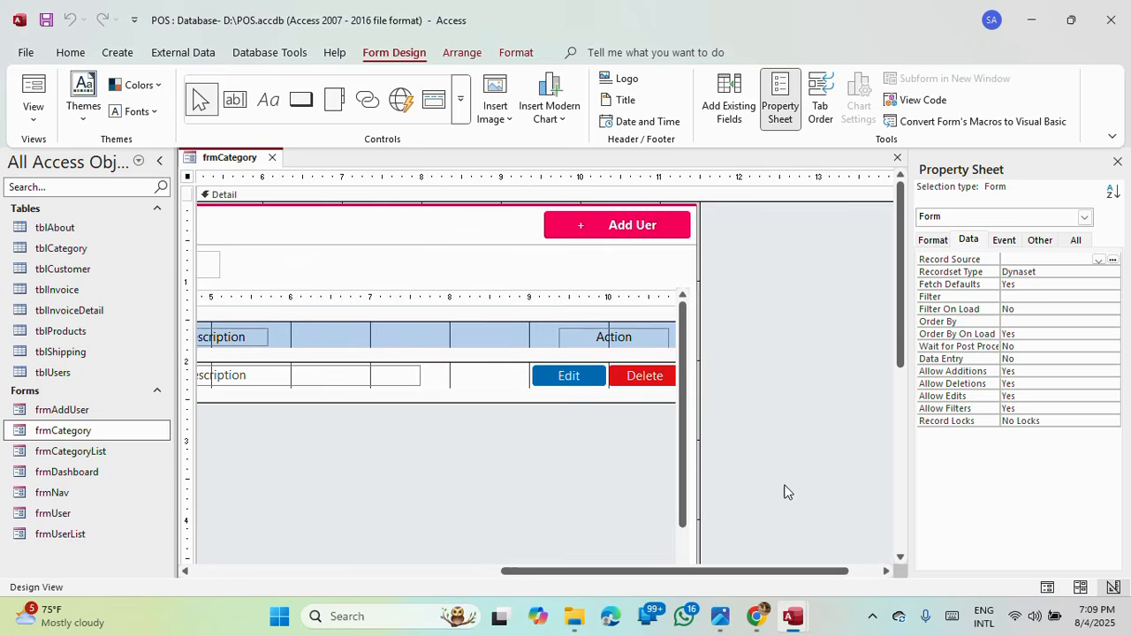
{"action": "left_click", "coordinate": [637, 226]}
{"action": "left_click", "coordinate": [637, 226]}
{"action": "double_click", "coordinate": [638, 226]}
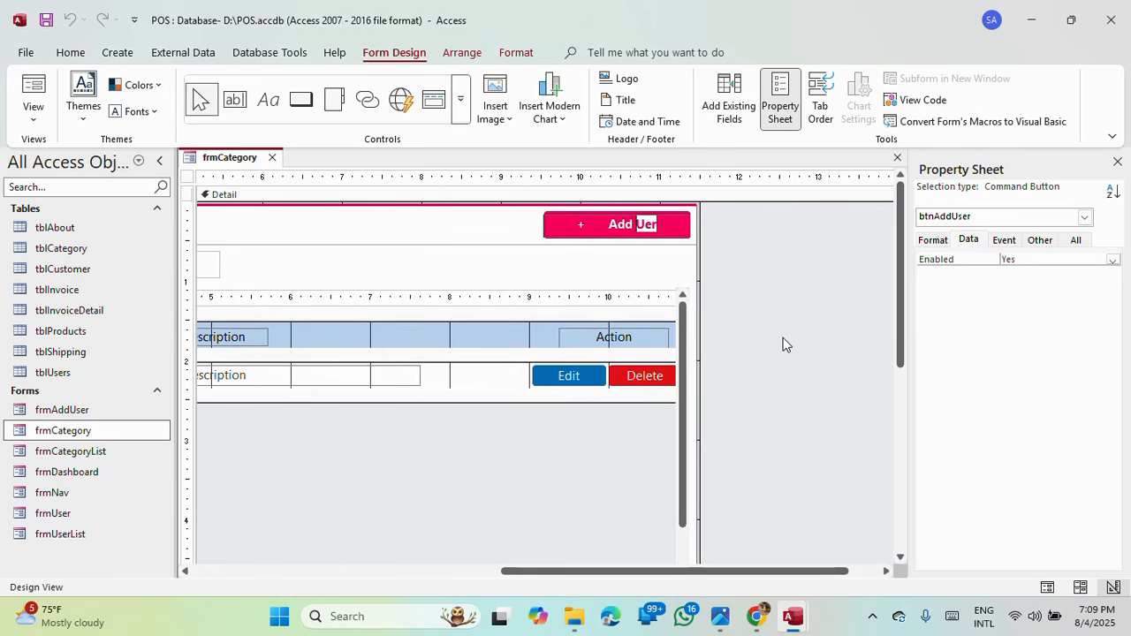
{"action": "type", "text": "Catr"}
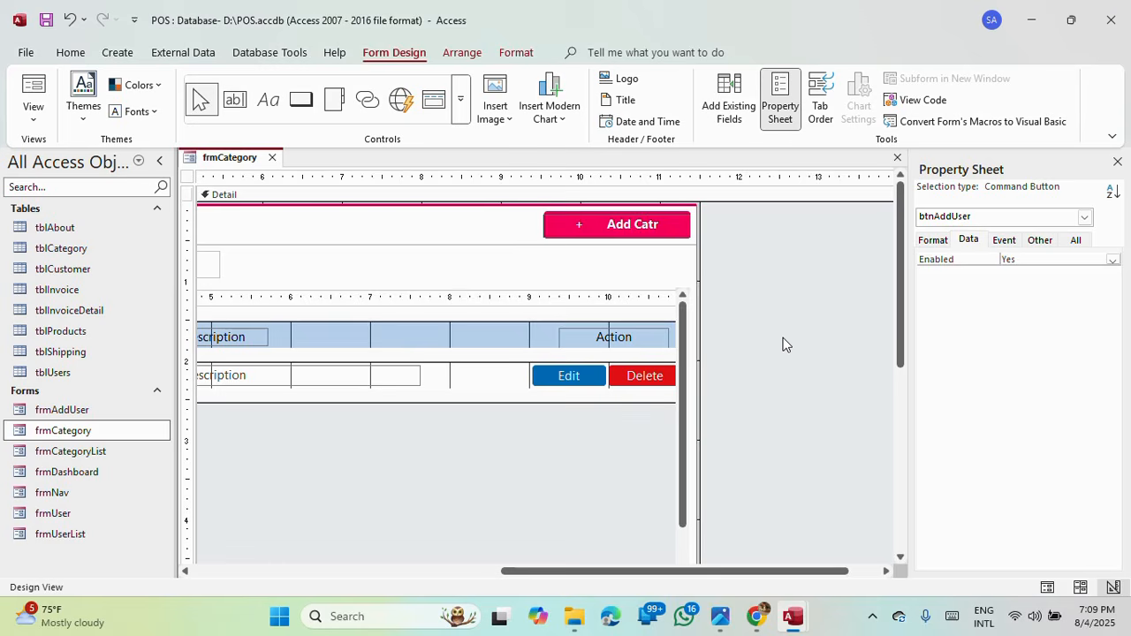
{"action": "key", "text": "BackSpace"}
{"action": "type", "text": "egory"}
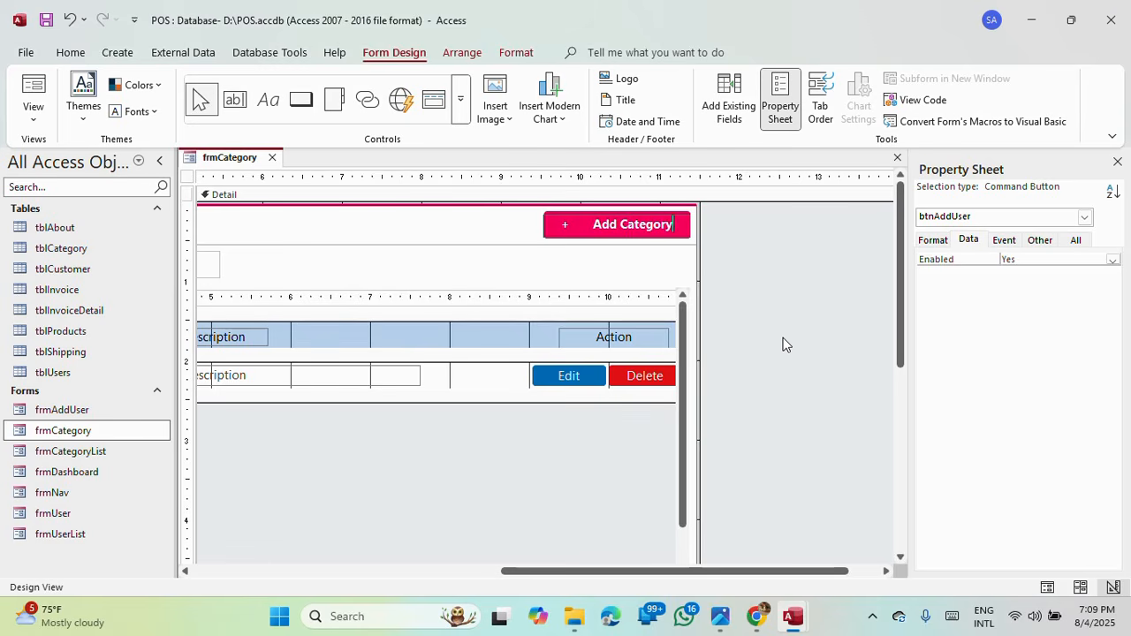
Step: Save and close the frmCategory form
{"action": "left_click", "coordinate": [801, 319]}
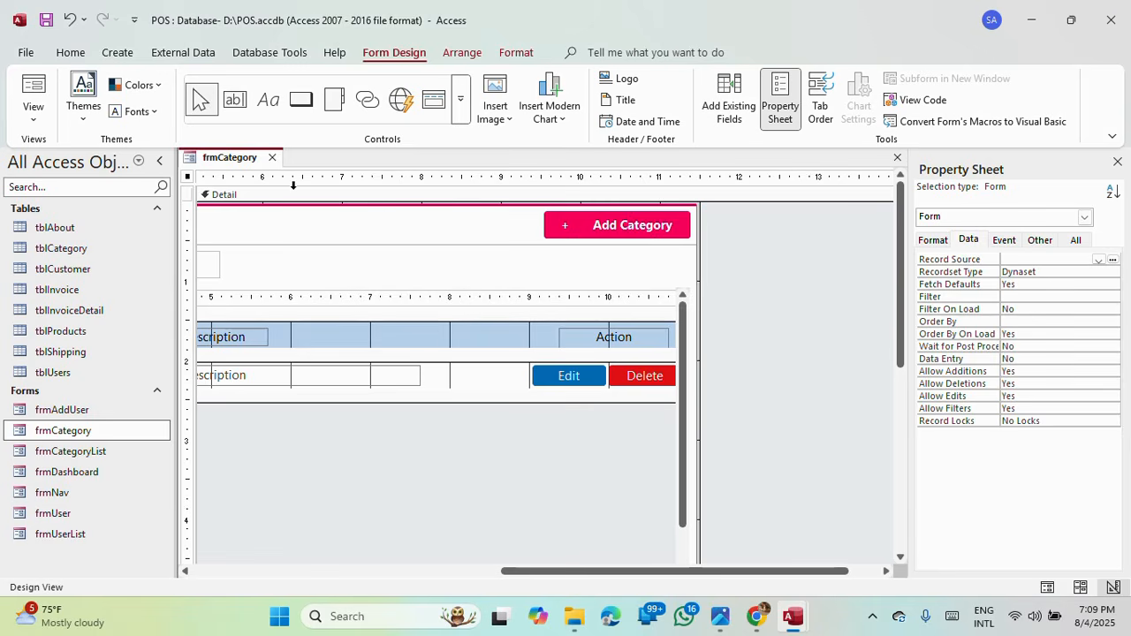
{"action": "right_click", "coordinate": [256, 166]}
{"action": "left_click", "coordinate": [274, 189]}
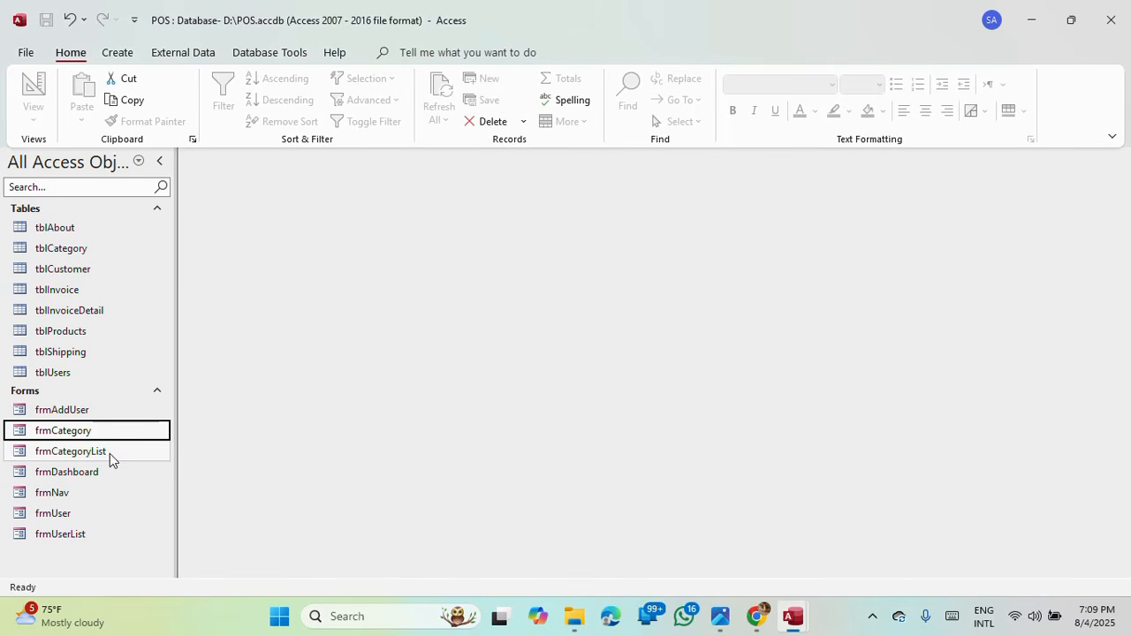
Step: Duplicate the frmAddUser form under the name frmAddCategory
{"action": "right_click", "coordinate": [66, 412]}
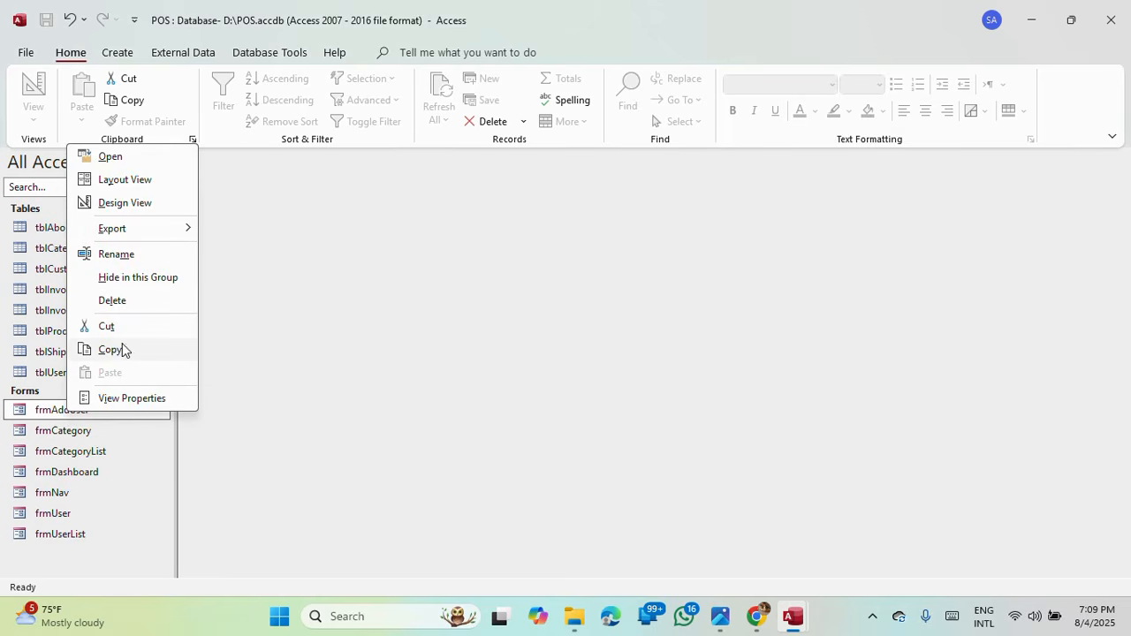
{"action": "left_click", "coordinate": [113, 356]}
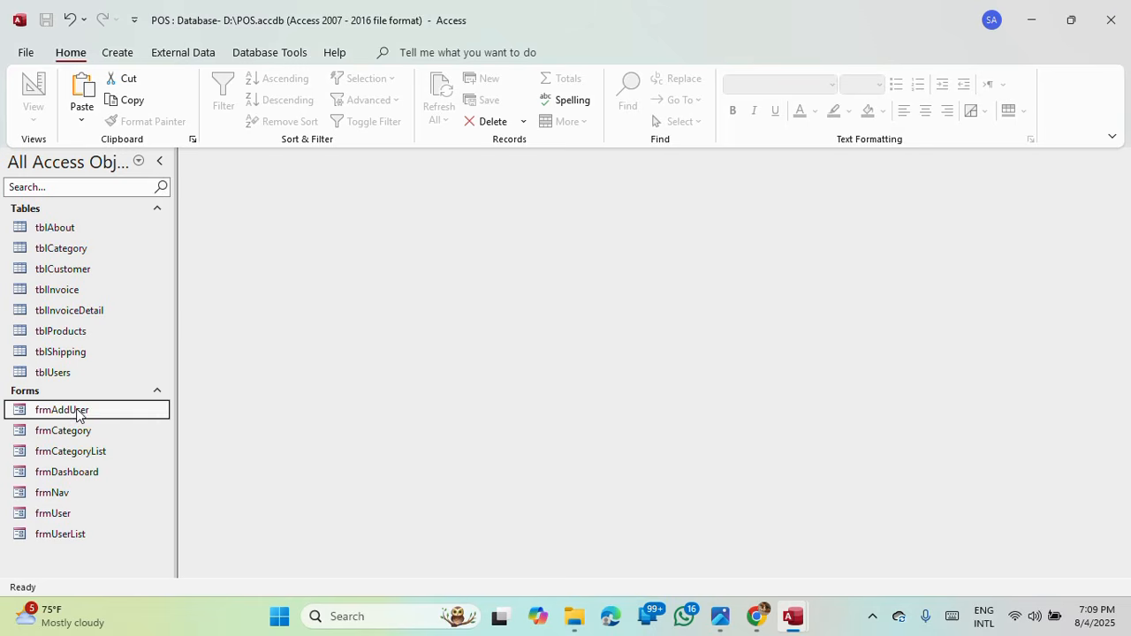
{"action": "right_click", "coordinate": [78, 415]}
{"action": "left_click", "coordinate": [117, 372]}
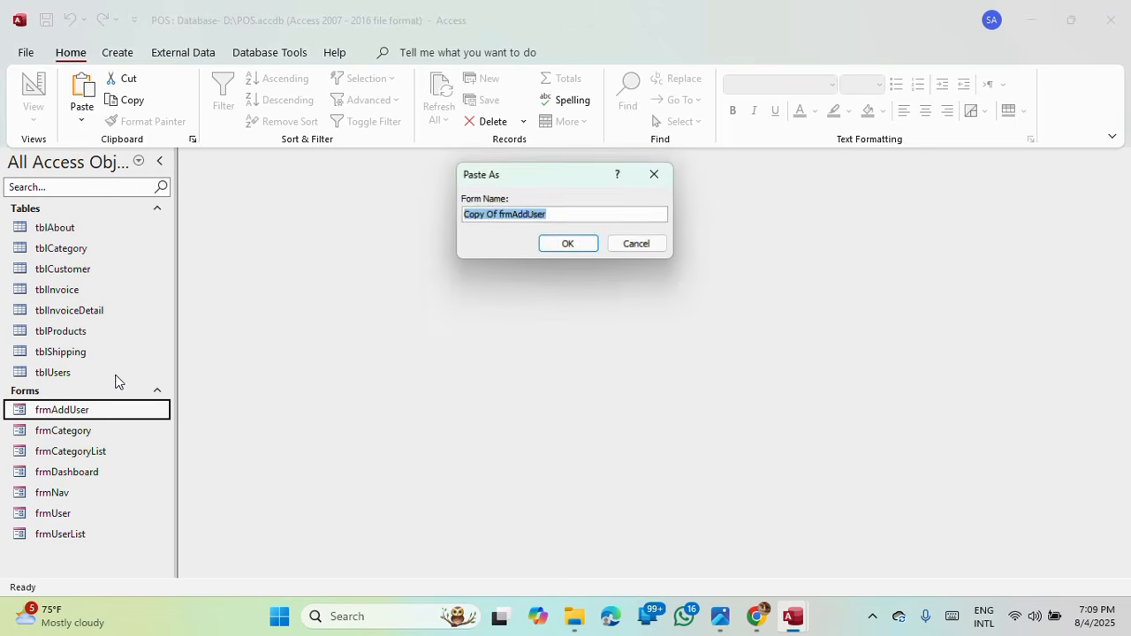
{"action": "left_click", "coordinate": [501, 216]}
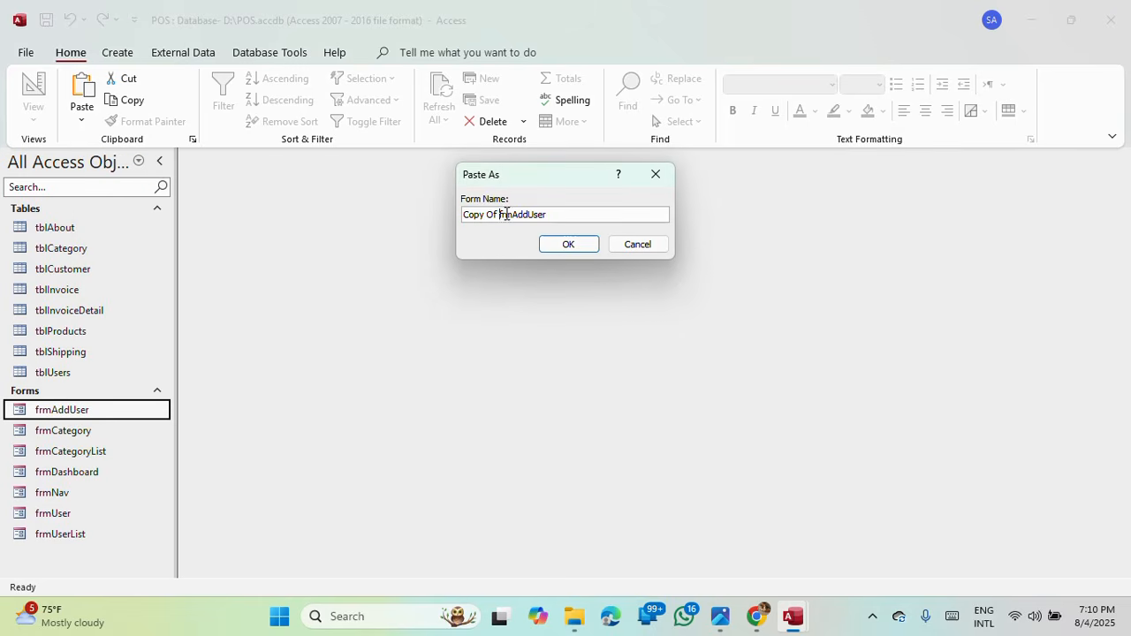
{"action": "key", "text": "BackSpace"}
{"action": "key", "text": "BackSpace"}
{"action": "key", "text": "BackSpace"}
{"action": "key", "text": "BackSpace"}
{"action": "key", "text": "BackSpace"}
{"action": "key", "text": "BackSpace"}
{"action": "key", "text": "BackSpace"}
{"action": "key", "text": "BackSpace"}
{"action": "type", "text": "C"}
{"action": "left_click", "coordinate": [582, 244]}
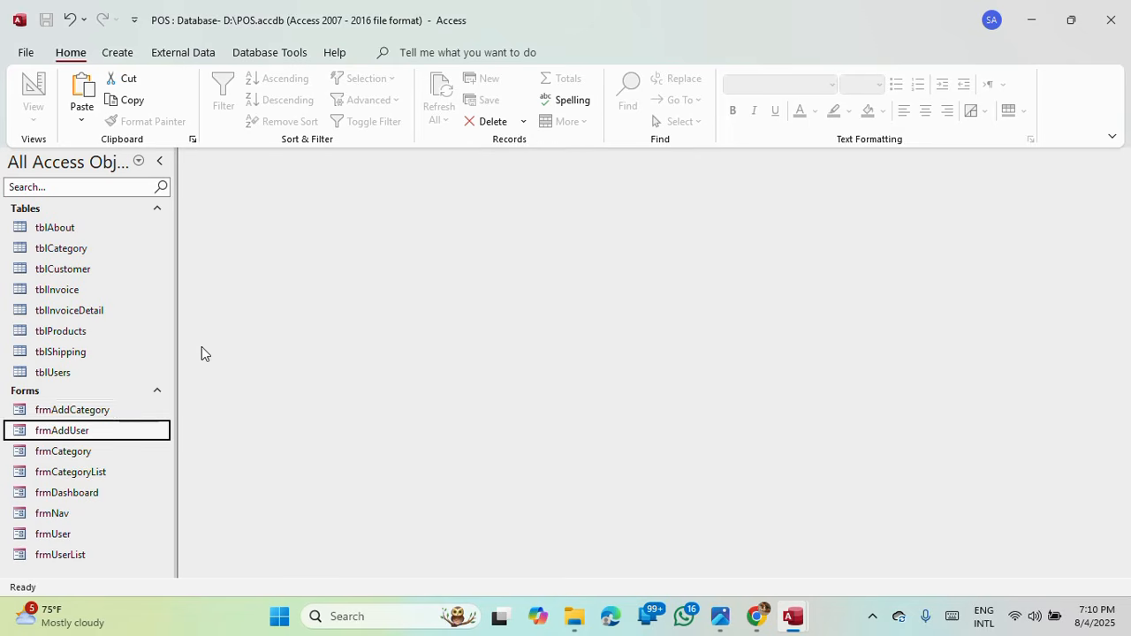
Step: Open the frmAddCategory form in Design View and set its record source to tblCategory
{"action": "right_click", "coordinate": [83, 411]}
{"action": "left_click", "coordinate": [138, 211]}
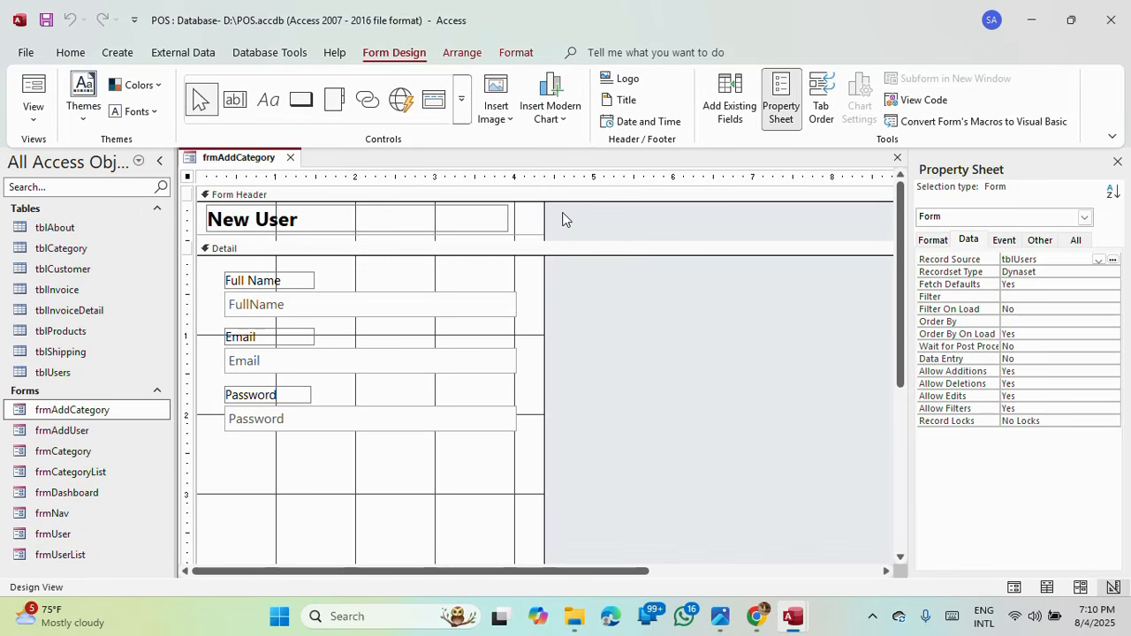
{"action": "left_click", "coordinate": [1098, 260]}
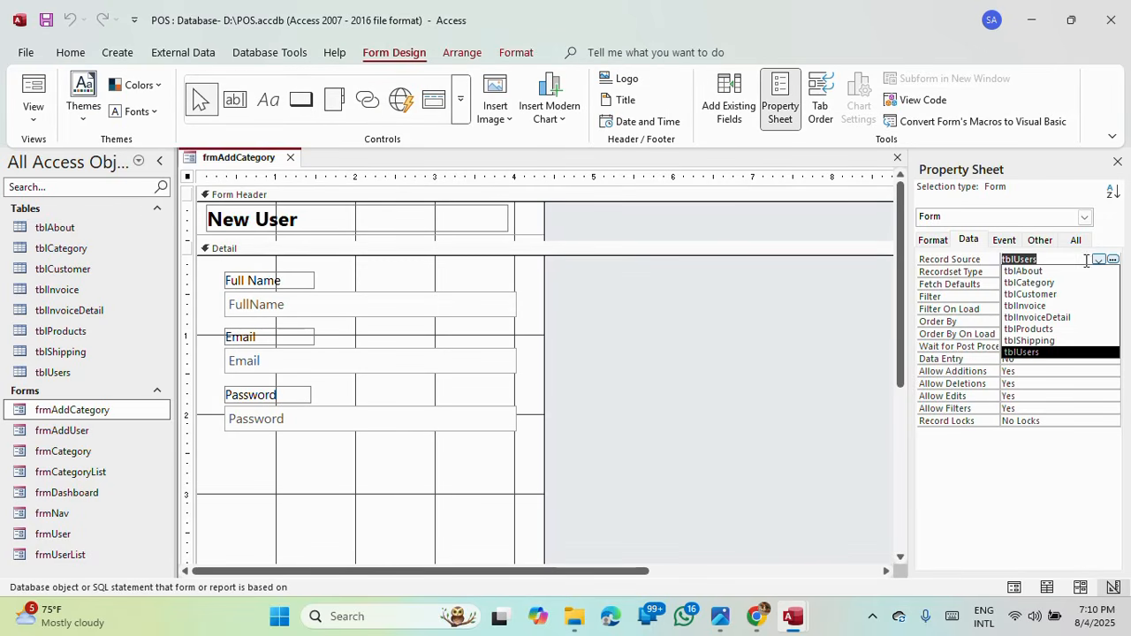
{"action": "left_click", "coordinate": [1030, 282]}
Step: Set the control source of the FullName text box to the Category field
{"action": "left_click", "coordinate": [474, 317]}
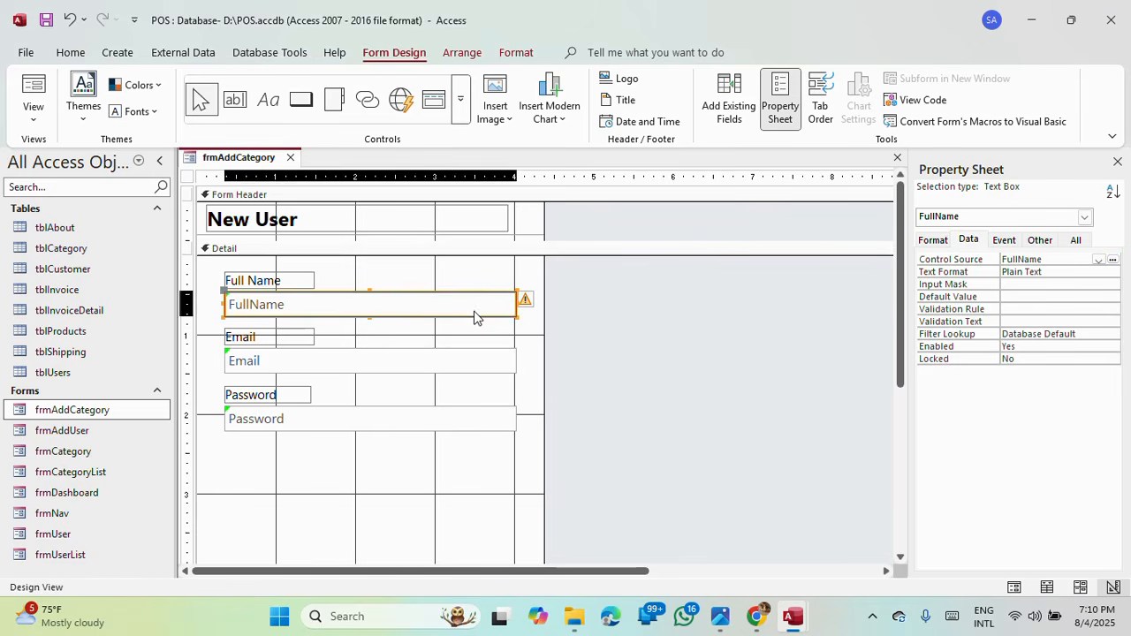
{"action": "left_click", "coordinate": [1098, 260]}
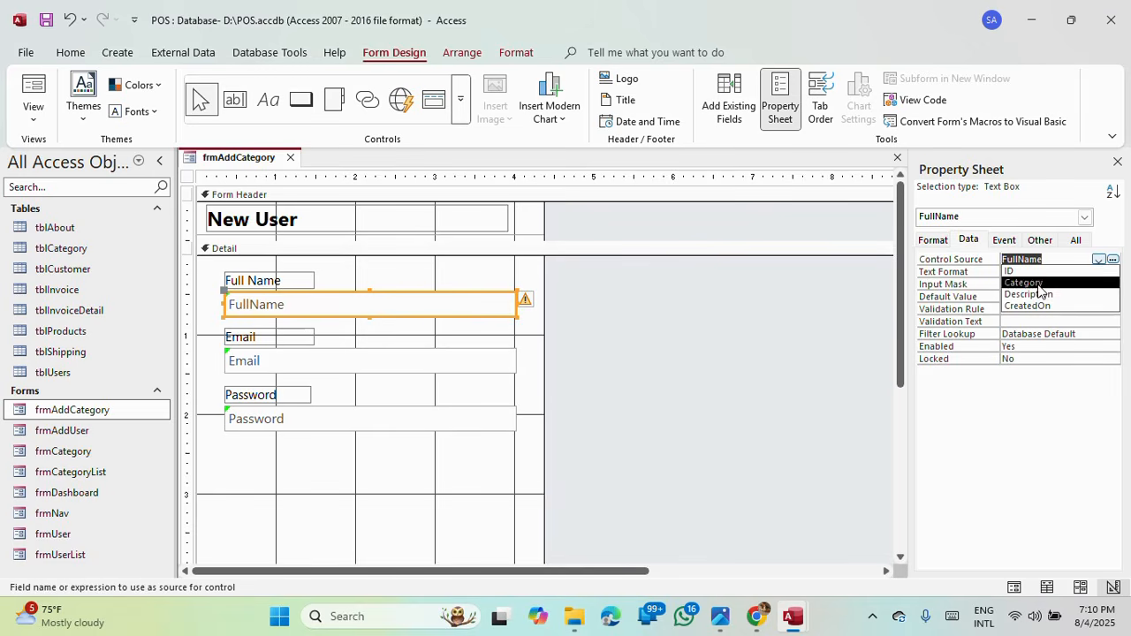
{"action": "left_click", "coordinate": [1039, 283]}
Step: Change the Full Name label above the first text box to read Category Name
{"action": "left_click", "coordinate": [284, 302]}
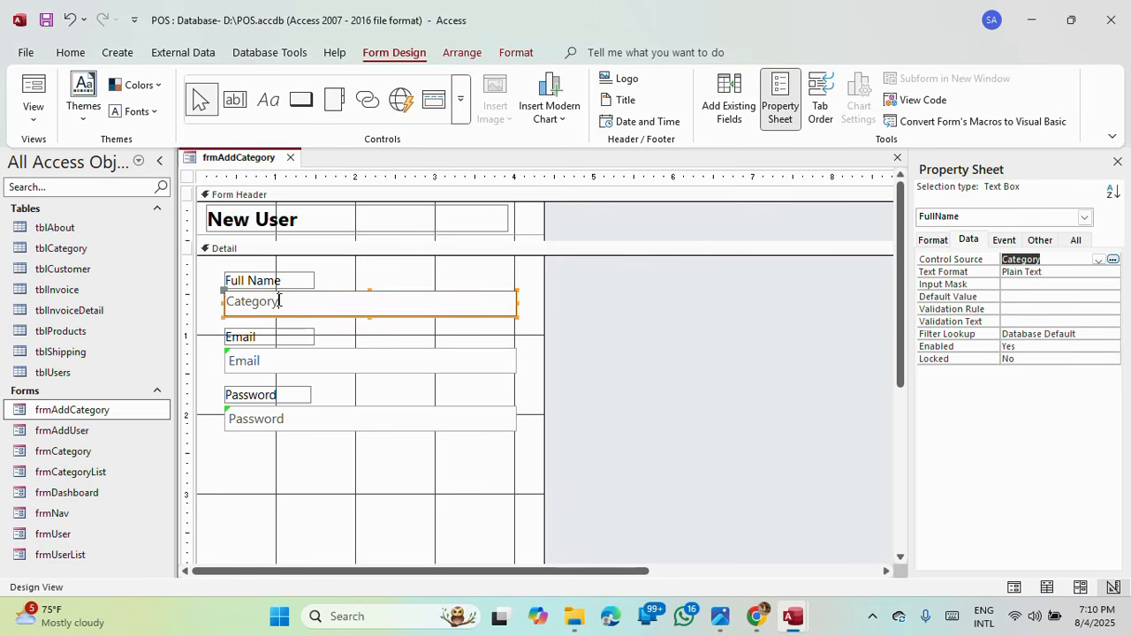
{"action": "left_click_drag", "start_coordinate": [283, 301], "coordinate": [225, 302]}
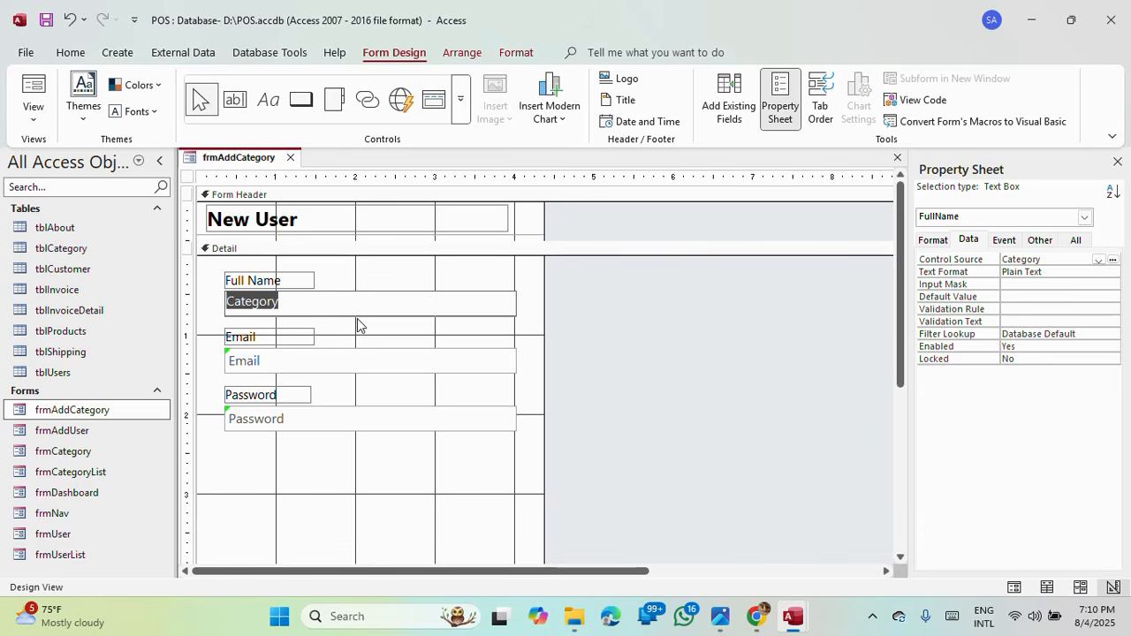
{"action": "left_click", "coordinate": [244, 278]}
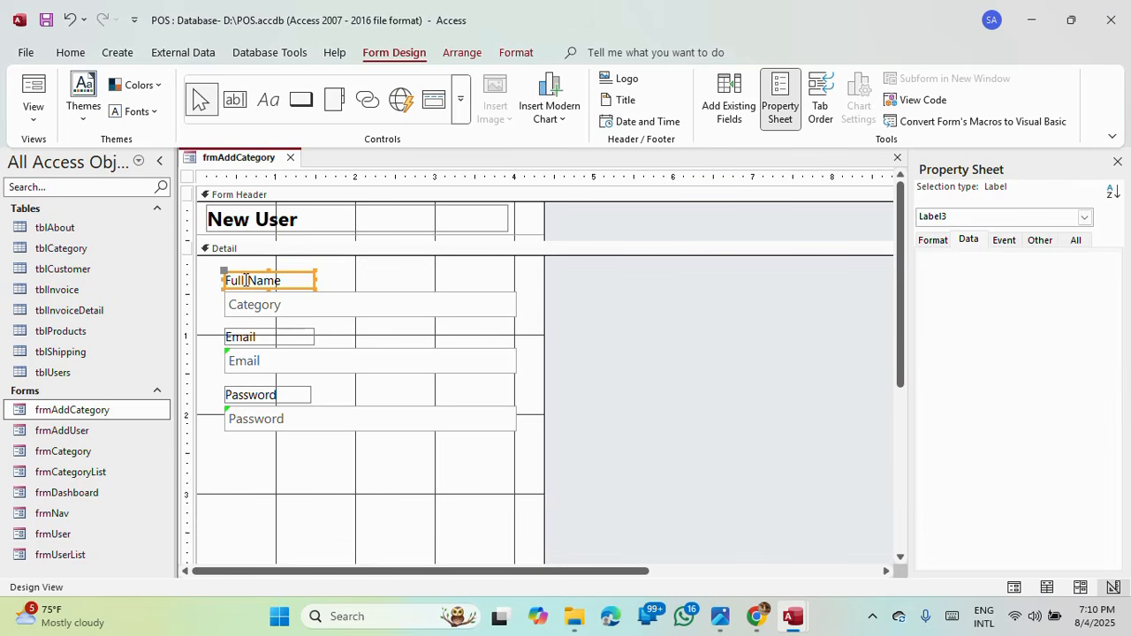
{"action": "left_click_drag", "start_coordinate": [245, 280], "coordinate": [224, 279]}
{"action": "key", "text": "ctrl+v"}
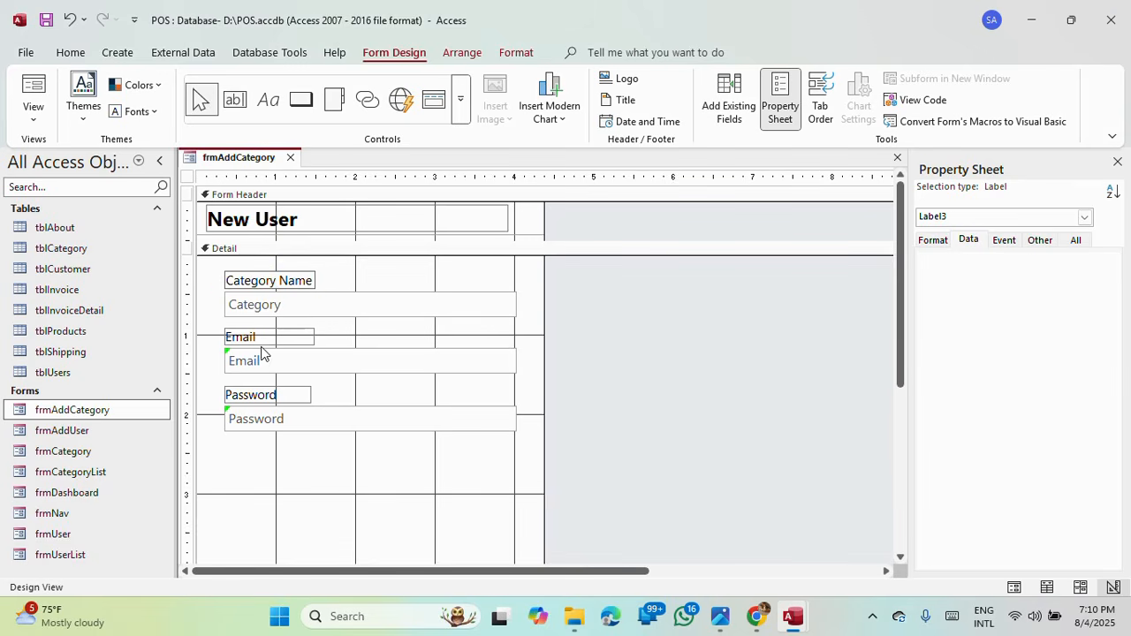
Step: Set the control source of the Email text box to the Description field
{"action": "left_click", "coordinate": [330, 365]}
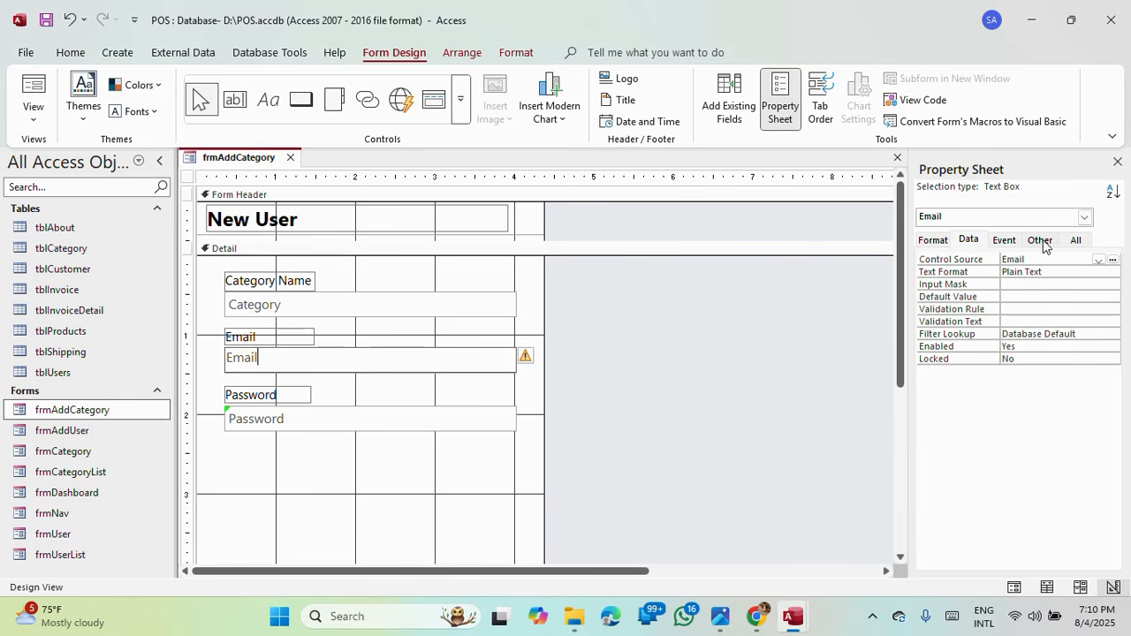
{"action": "left_click", "coordinate": [1099, 260]}
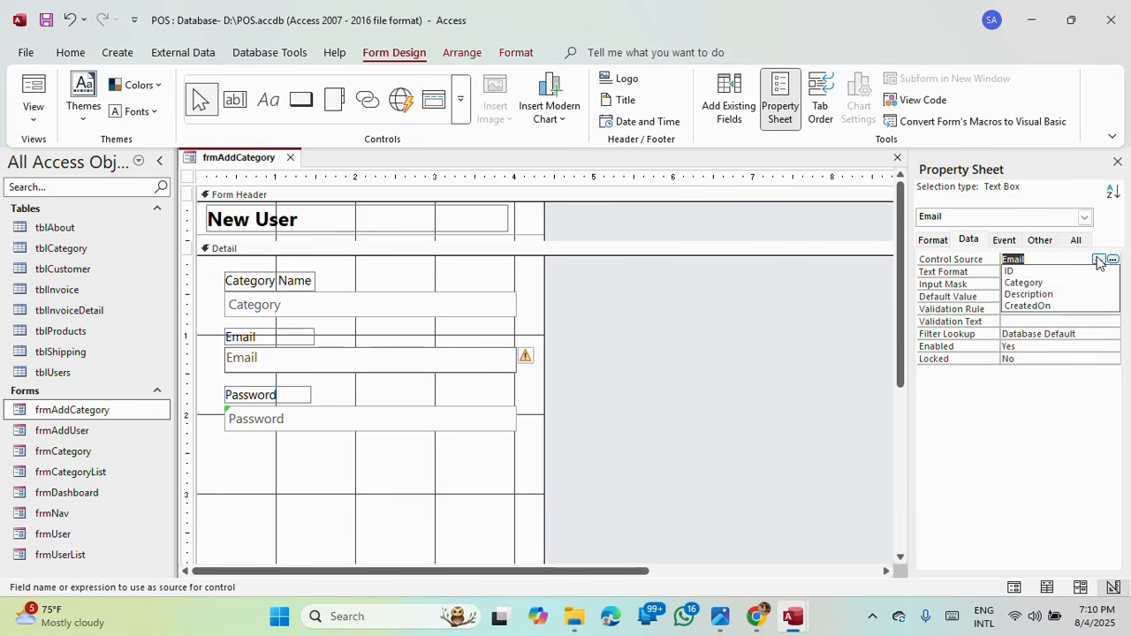
{"action": "left_click", "coordinate": [1043, 297]}
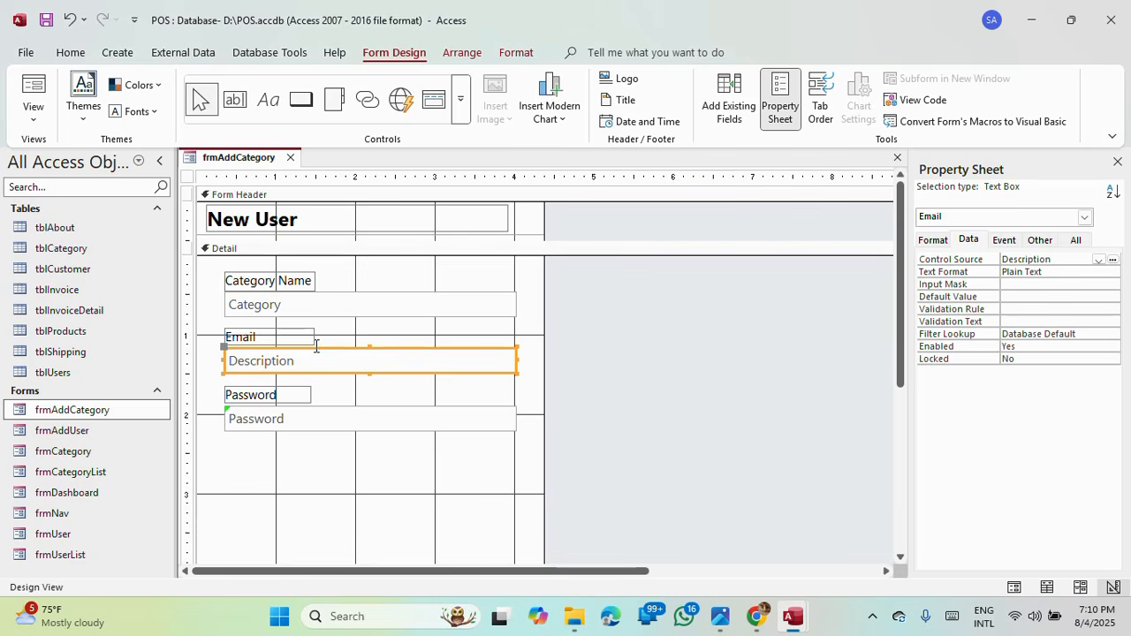
Step: Change the Email label's text to Description and delete the Password label and text box
{"action": "left_click", "coordinate": [304, 358]}
{"action": "left_click_drag", "start_coordinate": [304, 359], "coordinate": [227, 359]}
{"action": "key", "text": "ctrl+c"}
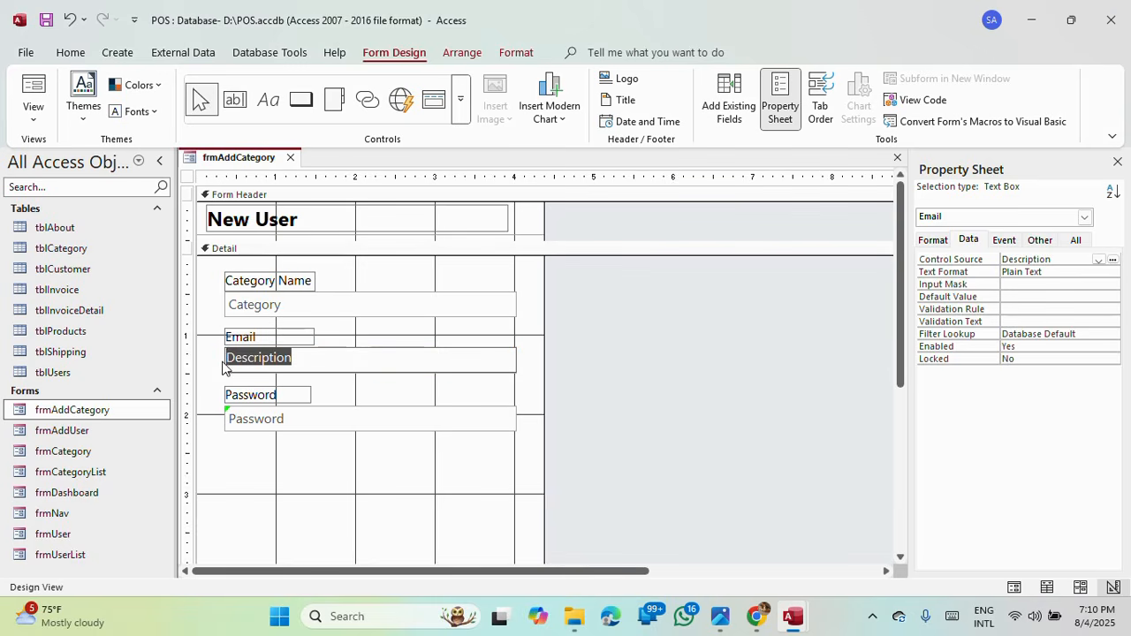
{"action": "key", "text": "Escape"}
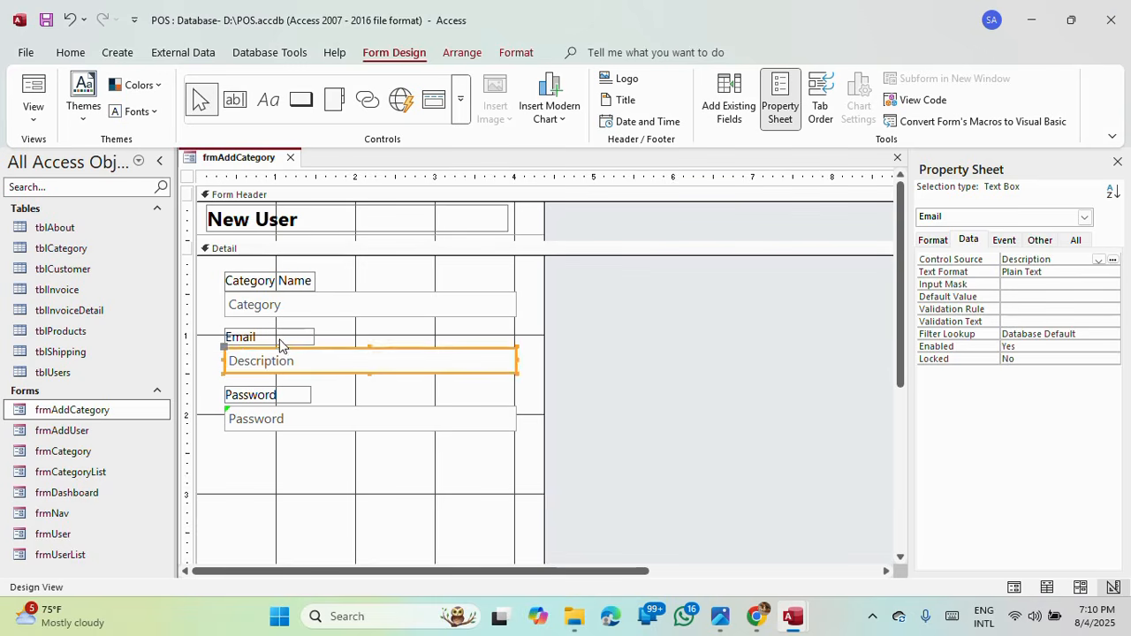
{"action": "left_click", "coordinate": [281, 337]}
{"action": "left_click", "coordinate": [281, 337]}
{"action": "double_click", "coordinate": [281, 337]}
{"action": "type", "text": "Description"}
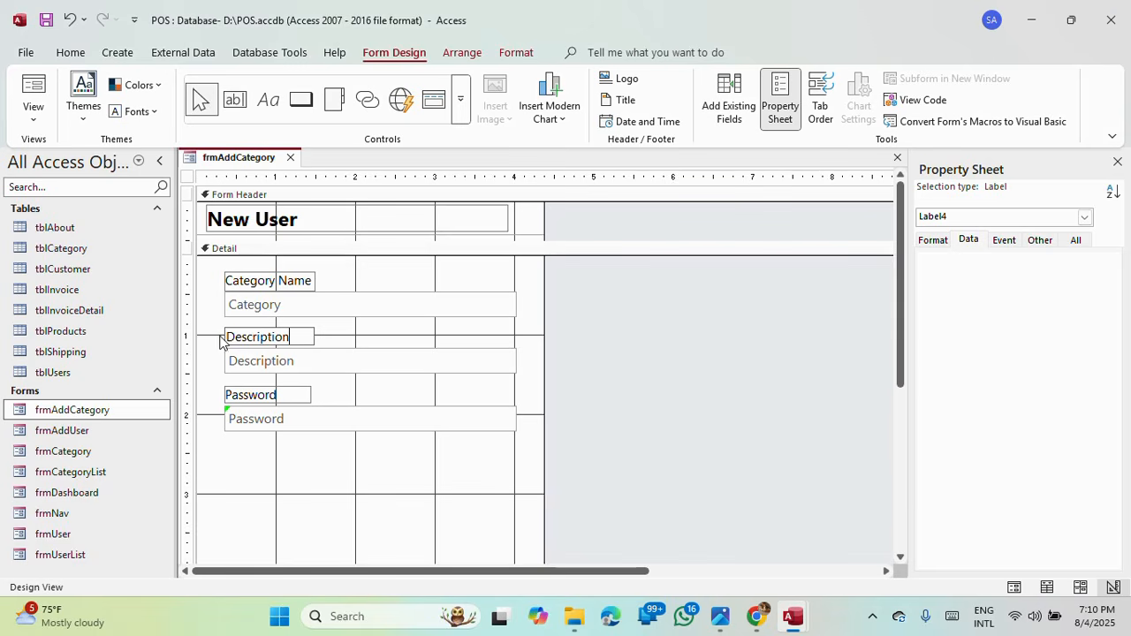
{"action": "left_click_drag", "start_coordinate": [322, 452], "coordinate": [284, 386]}
{"action": "key", "text": "Delete"}
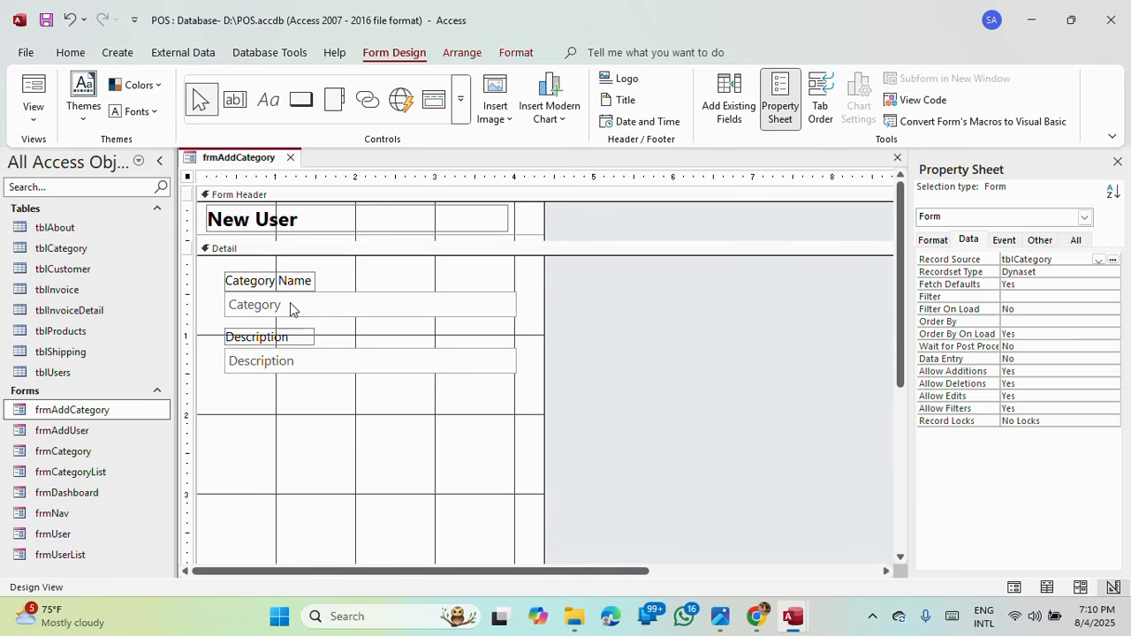
Step: Set the Name property of the text box bound to Description to Description
{"action": "left_click", "coordinate": [361, 369]}
{"action": "left_click", "coordinate": [1040, 240]}
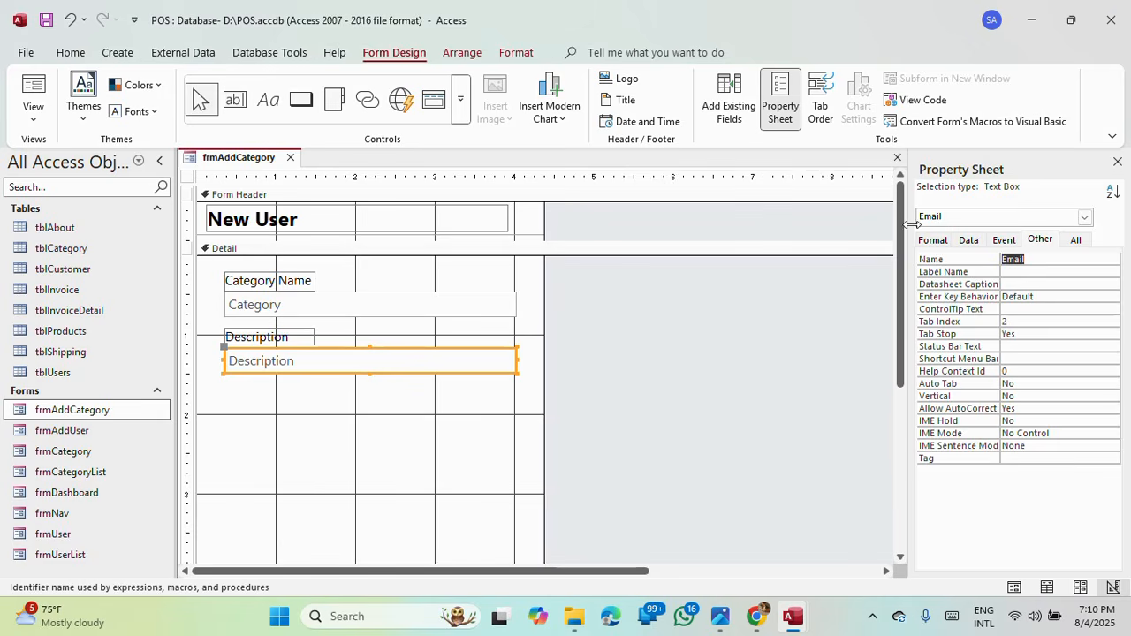
{"action": "key", "text": "ctrl+v"}
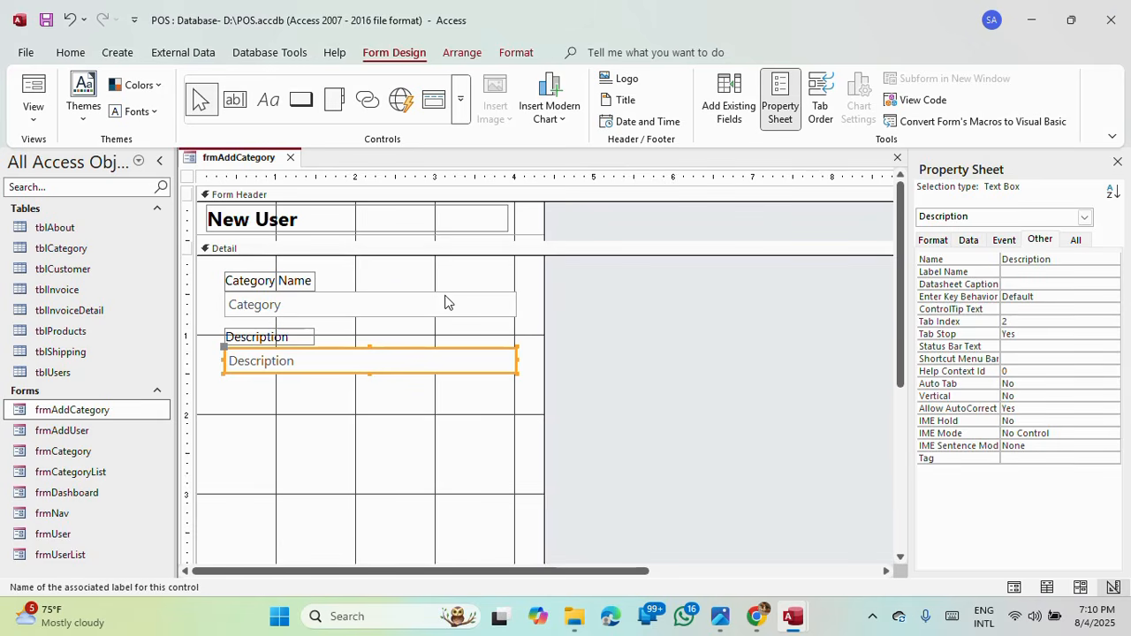
Step: Set the Name property of the text box bound to Category to Category
{"action": "left_click", "coordinate": [450, 303]}
{"action": "double_click", "coordinate": [1048, 263]}
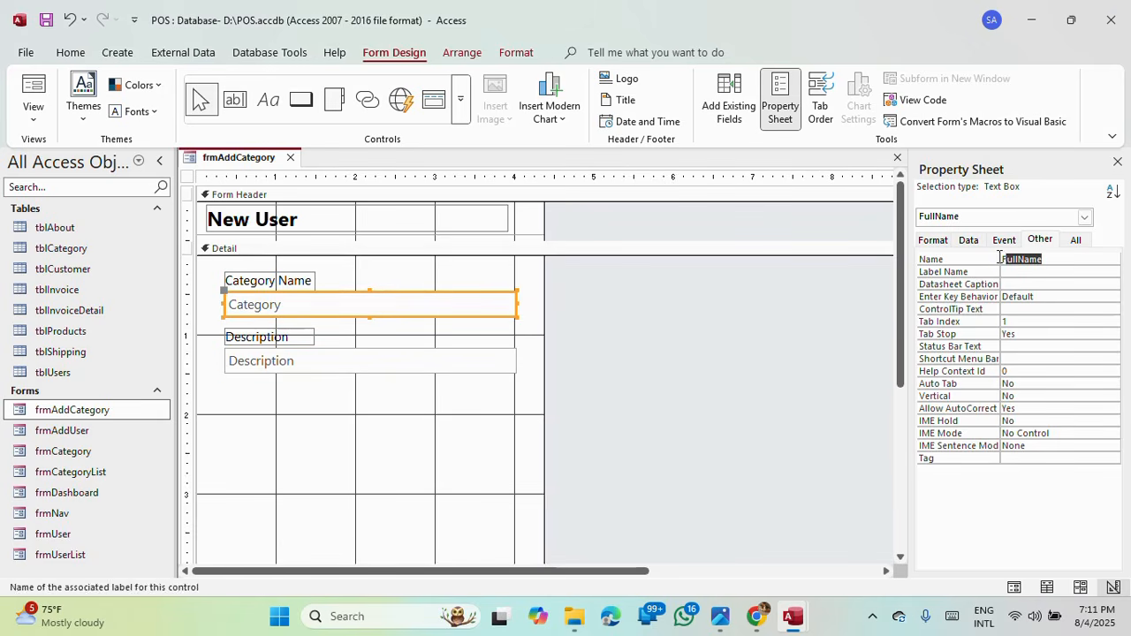
{"action": "left_click_drag", "start_coordinate": [284, 303], "coordinate": [224, 301]}
{"action": "key", "text": "ctrl+c"}
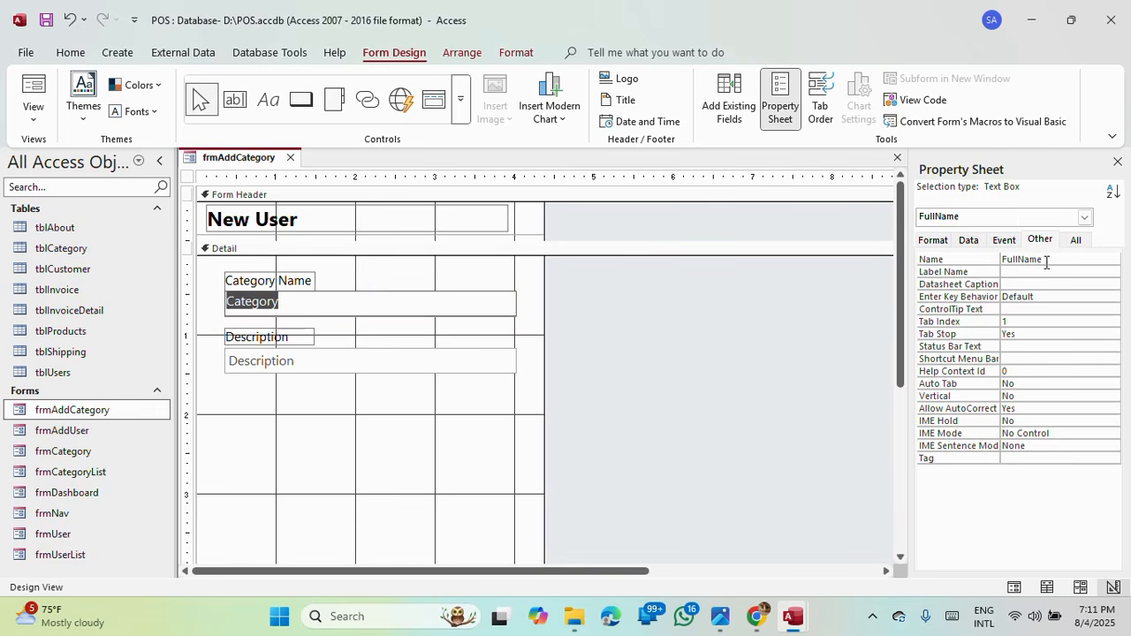
{"action": "double_click", "coordinate": [1043, 262]}
{"action": "key", "text": "ctrl+v"}
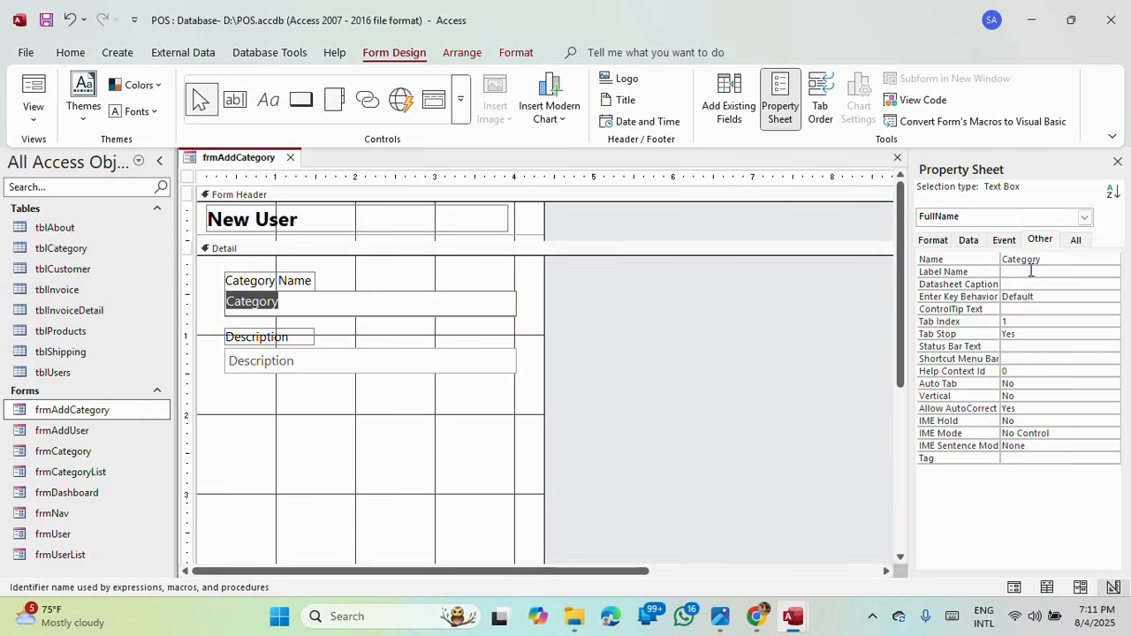
{"action": "left_click", "coordinate": [368, 412]}
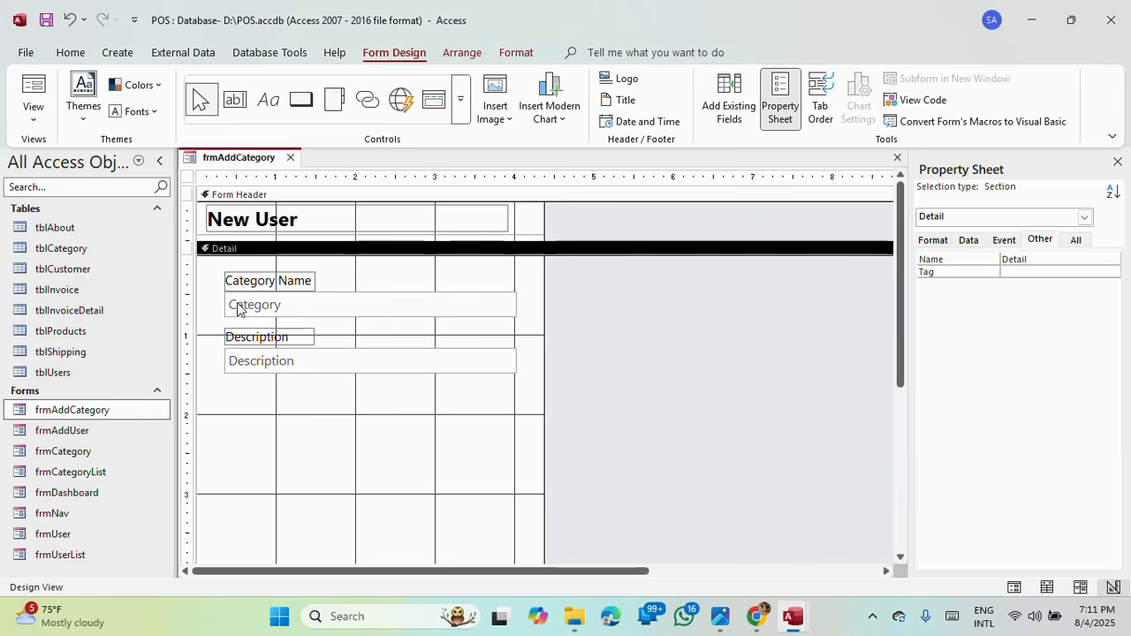
Step: Change the form header title to New Category
{"action": "left_click", "coordinate": [335, 222]}
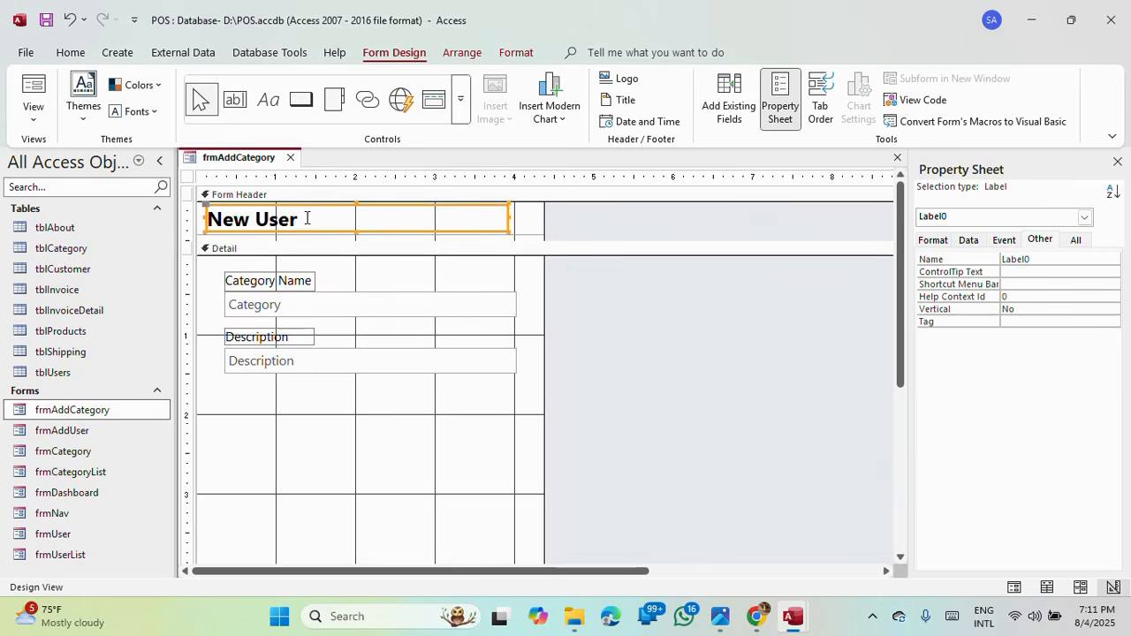
{"action": "left_click_drag", "start_coordinate": [306, 218], "coordinate": [260, 218]}
{"action": "type", "text": "C"}
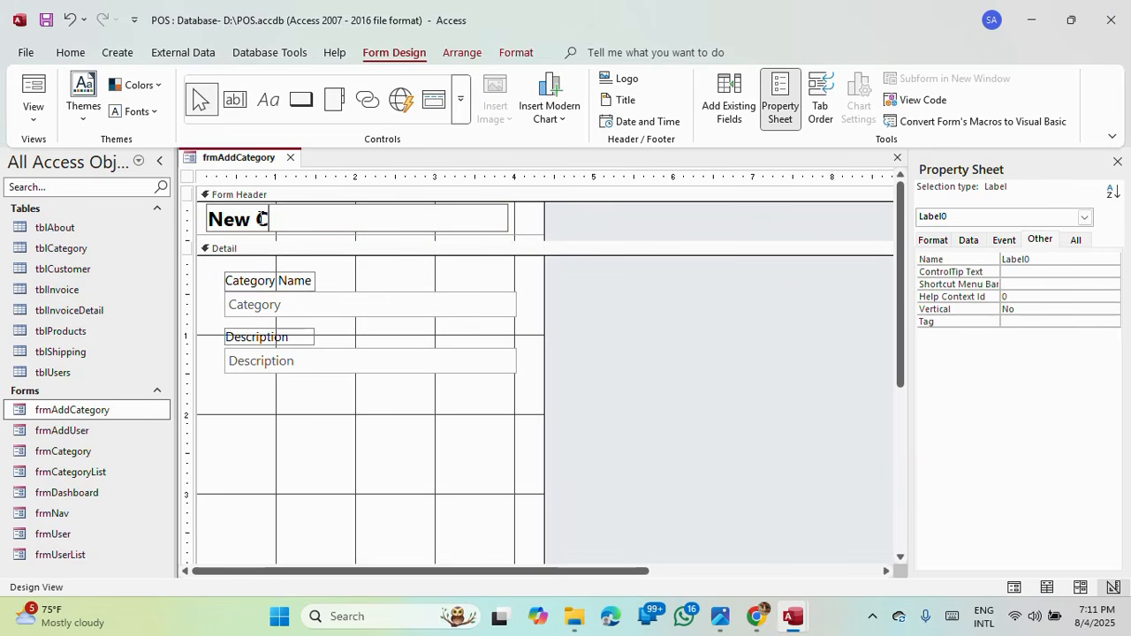
{"action": "type", "text": "ategory"}
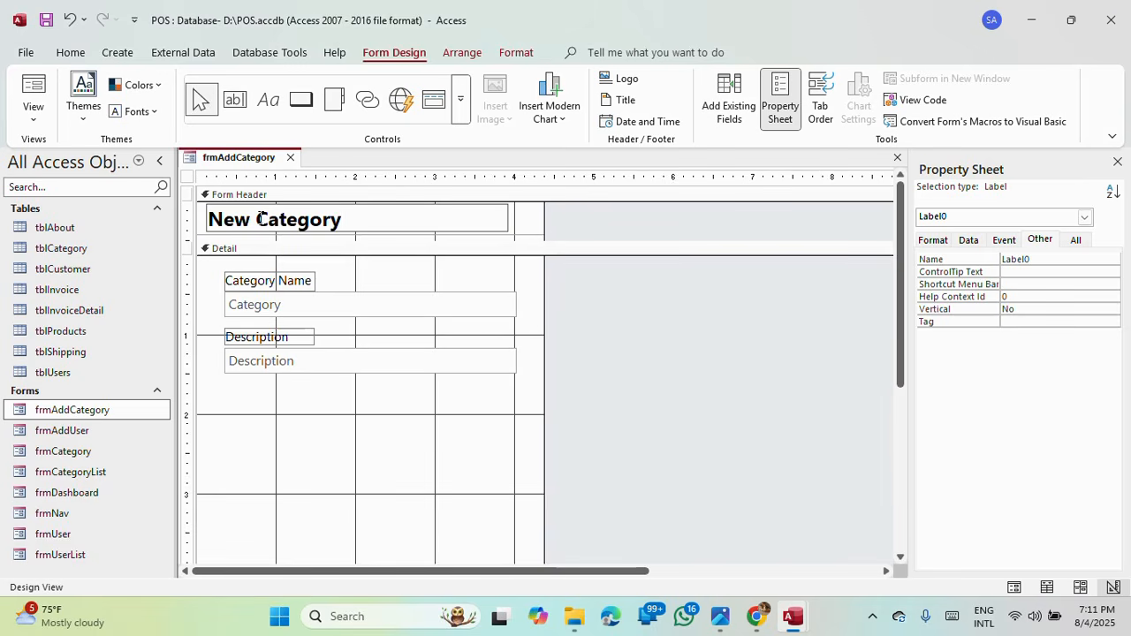
{"action": "left_click", "coordinate": [341, 436]}
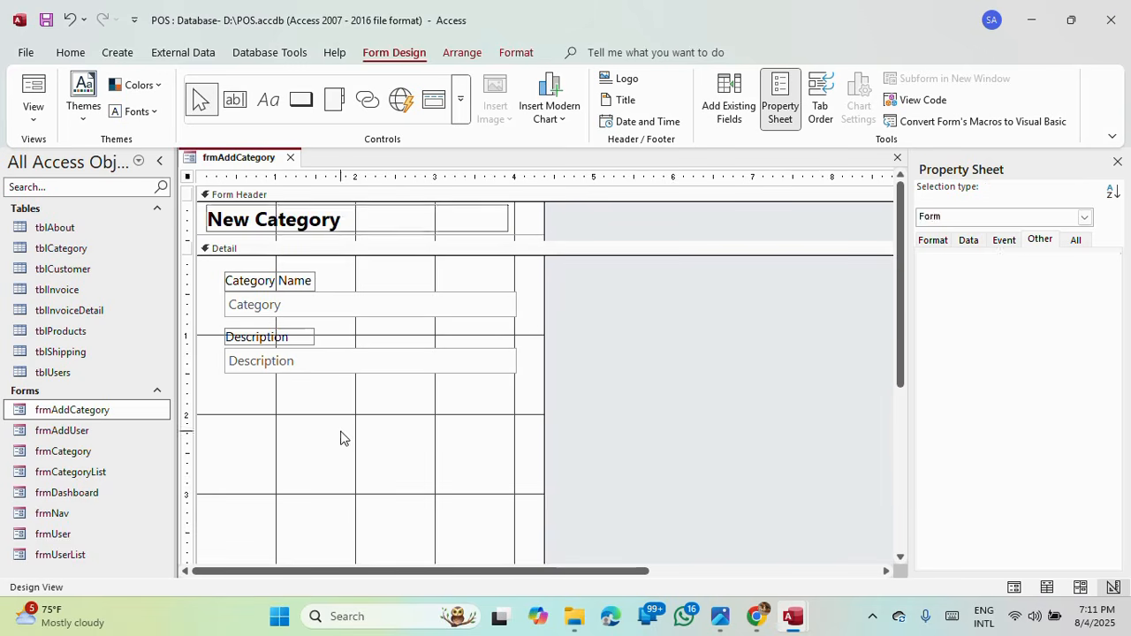
Step: Preview the frmAddCategory form in Form View and close it, saving the design changes
{"action": "left_click", "coordinate": [28, 96]}
{"action": "left_click_drag", "start_coordinate": [353, 182], "coordinate": [586, 95]}
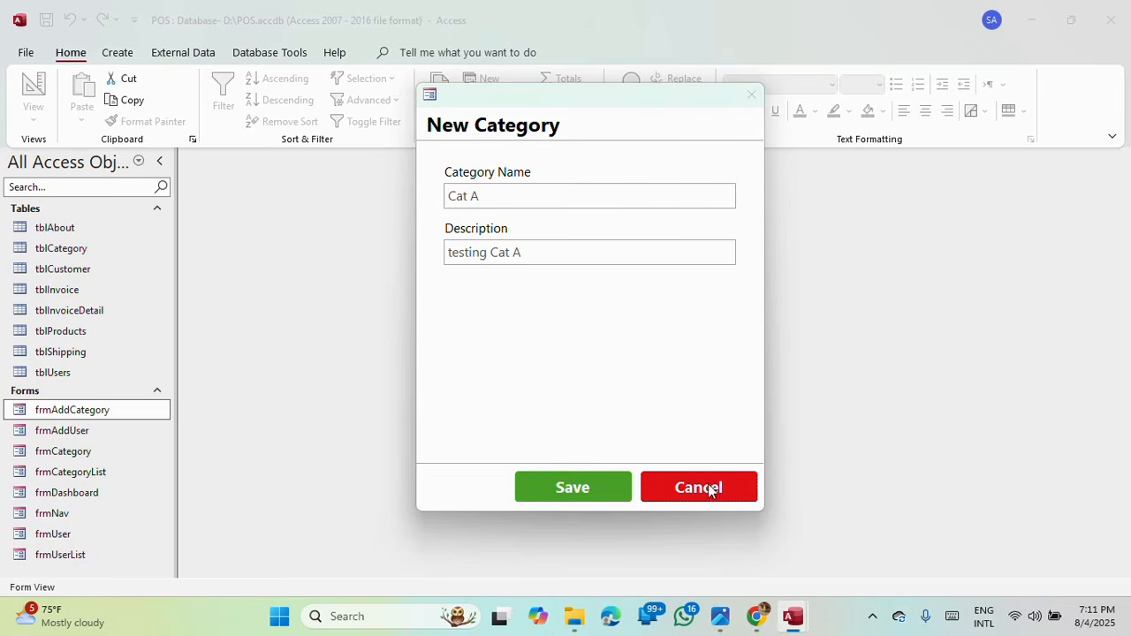
{"action": "right_click", "coordinate": [596, 95]}
{"action": "left_click", "coordinate": [620, 115]}
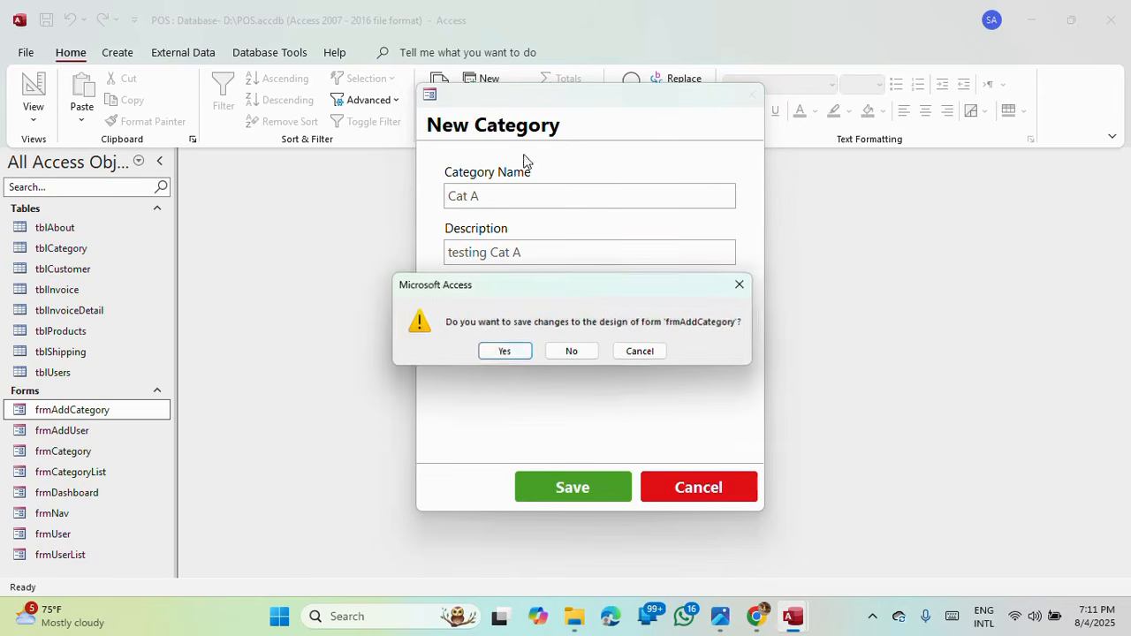
{"action": "left_click", "coordinate": [502, 352]}
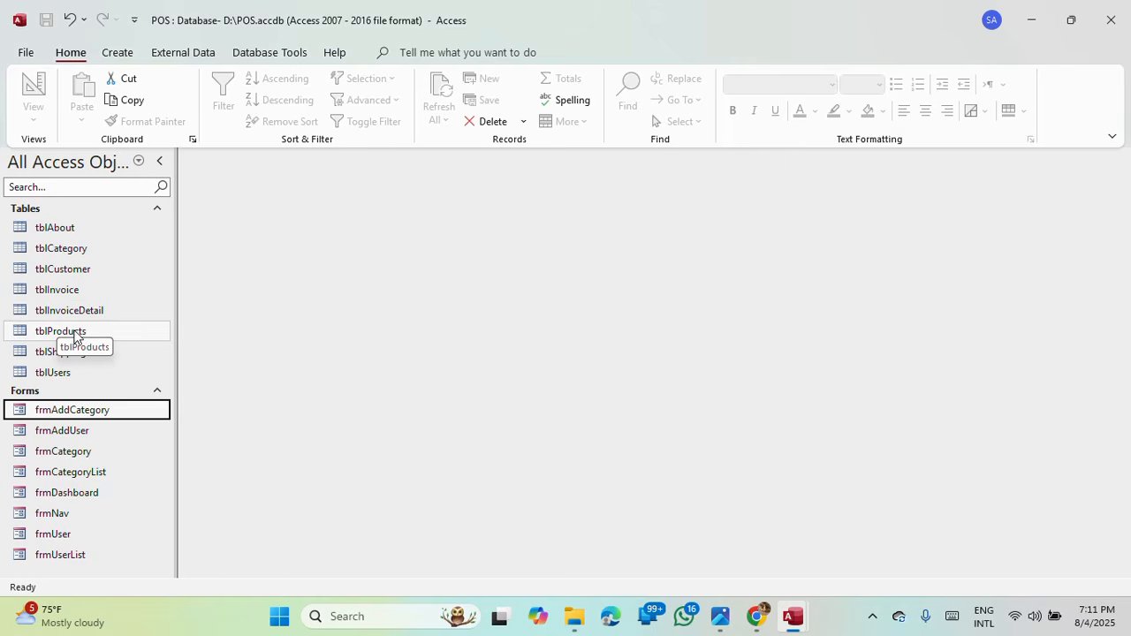
Step: Duplicate the frmUser form under the name frmProduct
{"action": "right_click", "coordinate": [60, 536]}
{"action": "left_click", "coordinate": [104, 474]}
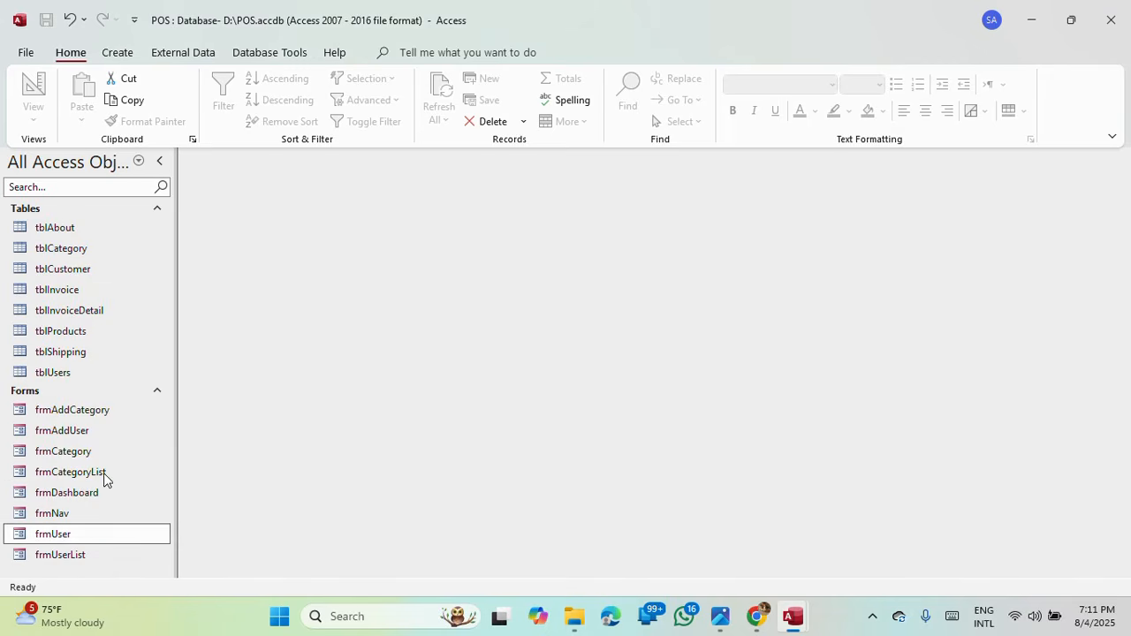
{"action": "right_click", "coordinate": [127, 450]}
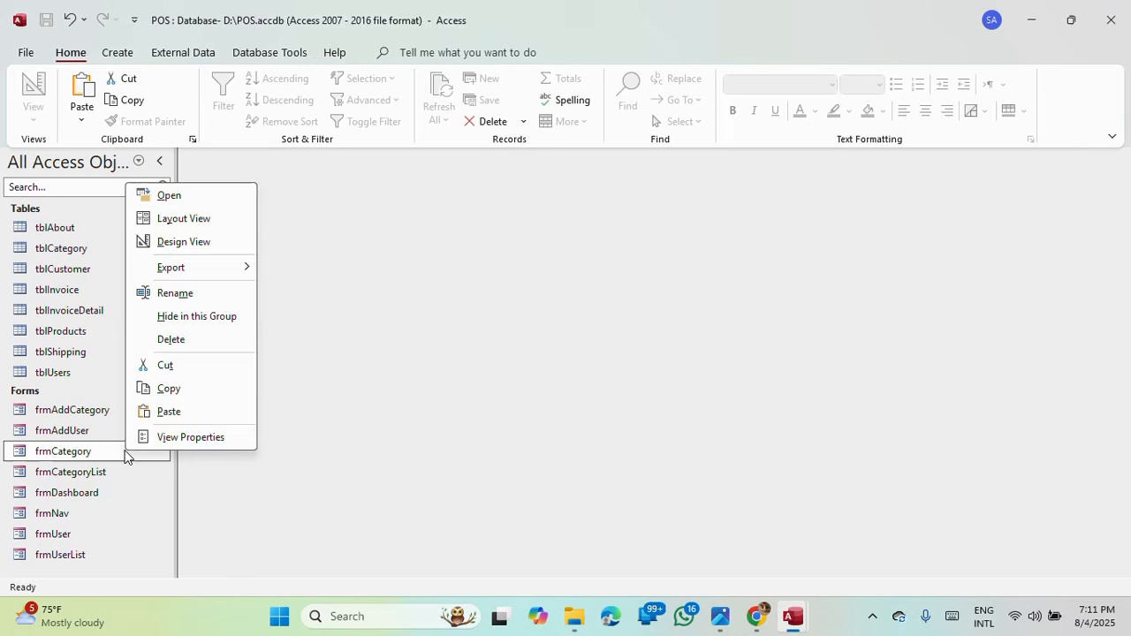
{"action": "left_click", "coordinate": [166, 411]}
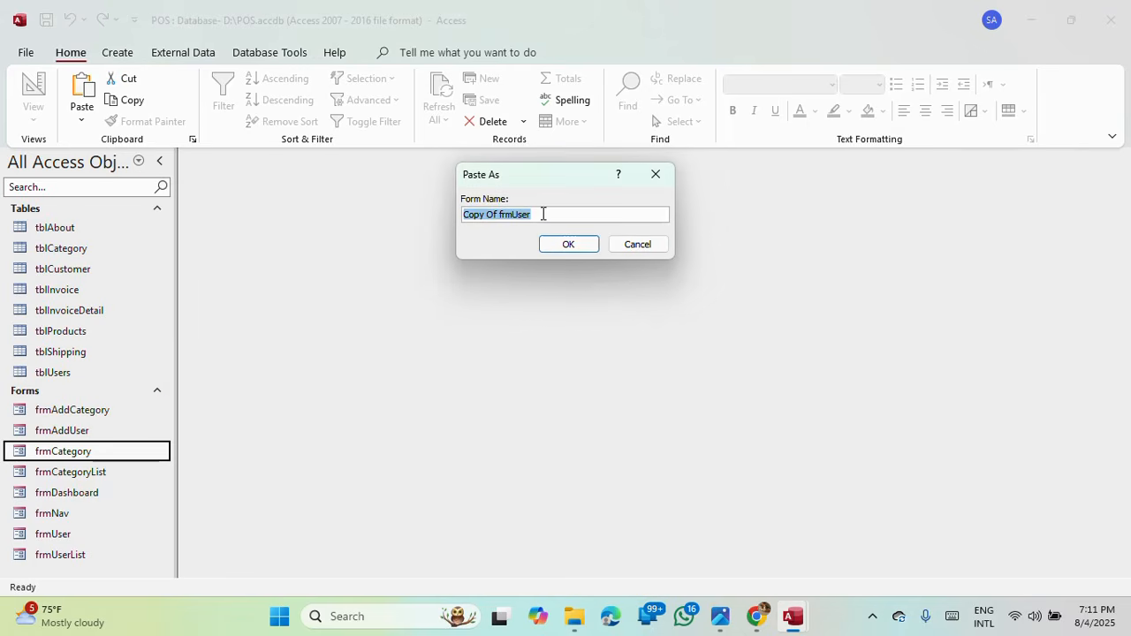
{"action": "type", "text": "f"}
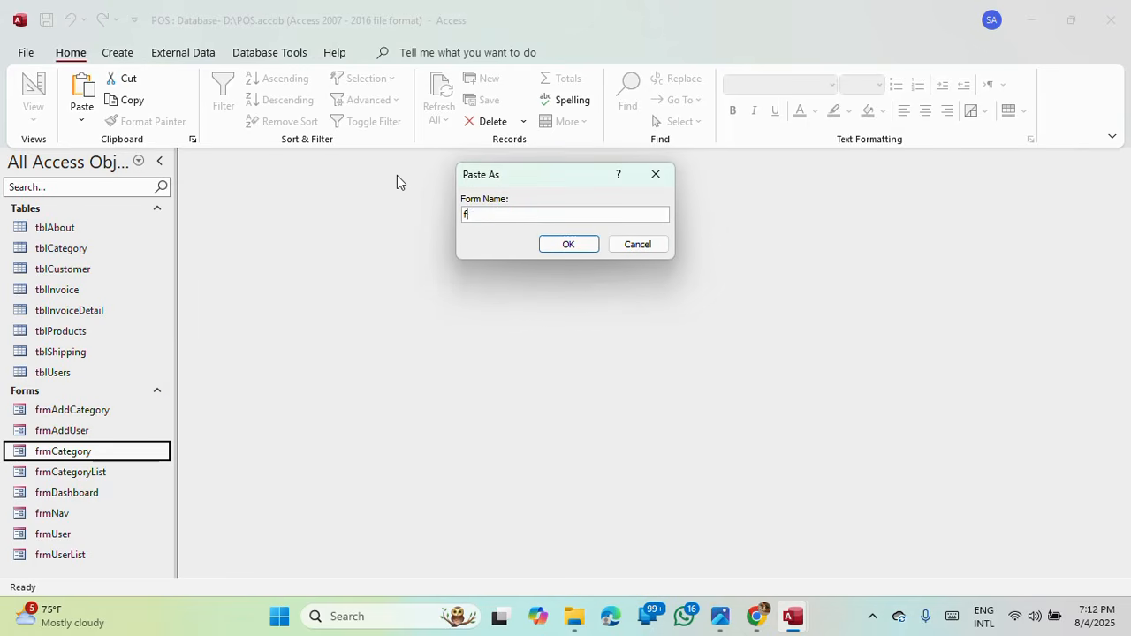
{"action": "type", "text": "rmProduct"}
{"action": "left_click", "coordinate": [570, 244]}
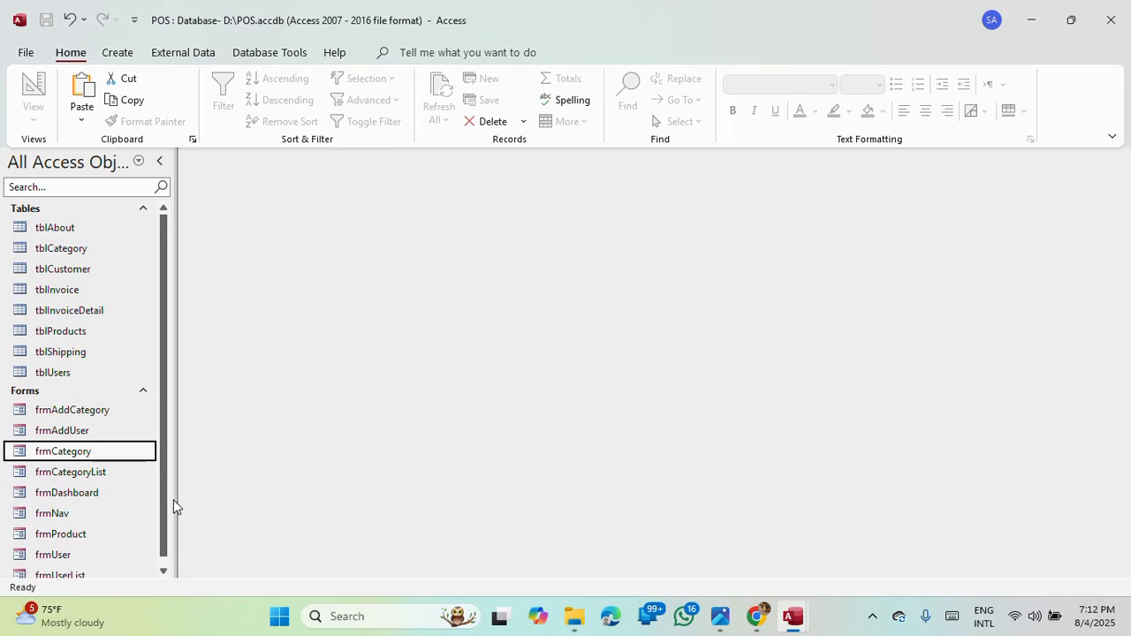
Step: Duplicate the frmUserList form under the name frmProductlist
{"action": "scroll", "coordinate": [118, 465], "scroll_direction": "down", "scroll_amount": 1}
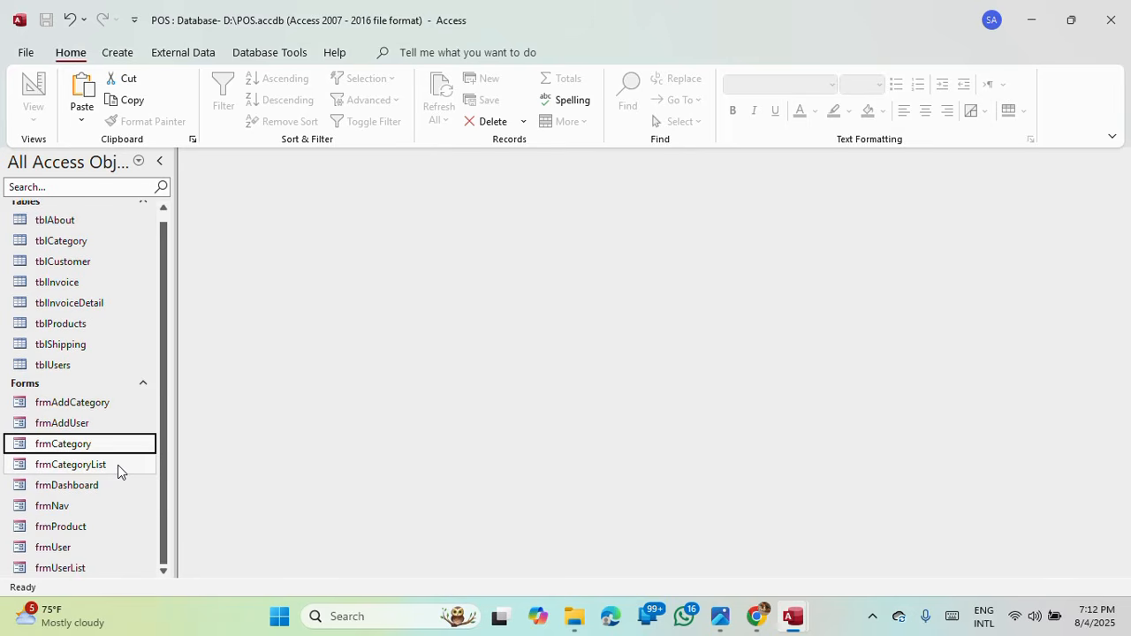
{"action": "right_click", "coordinate": [70, 568]}
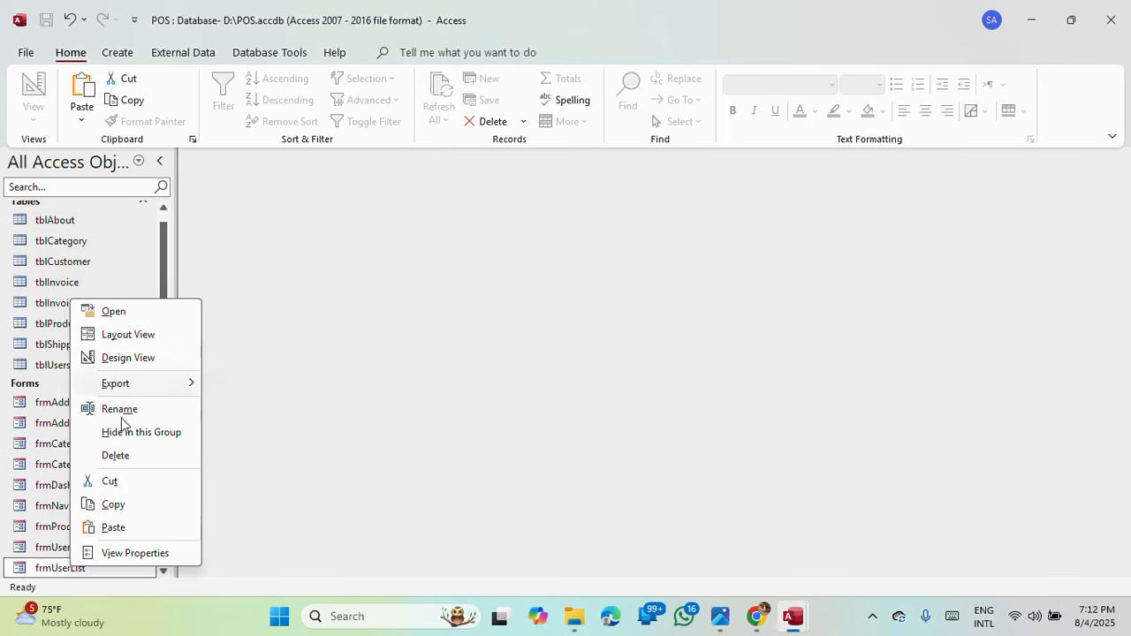
{"action": "left_click", "coordinate": [114, 508]}
{"action": "right_click", "coordinate": [94, 510]}
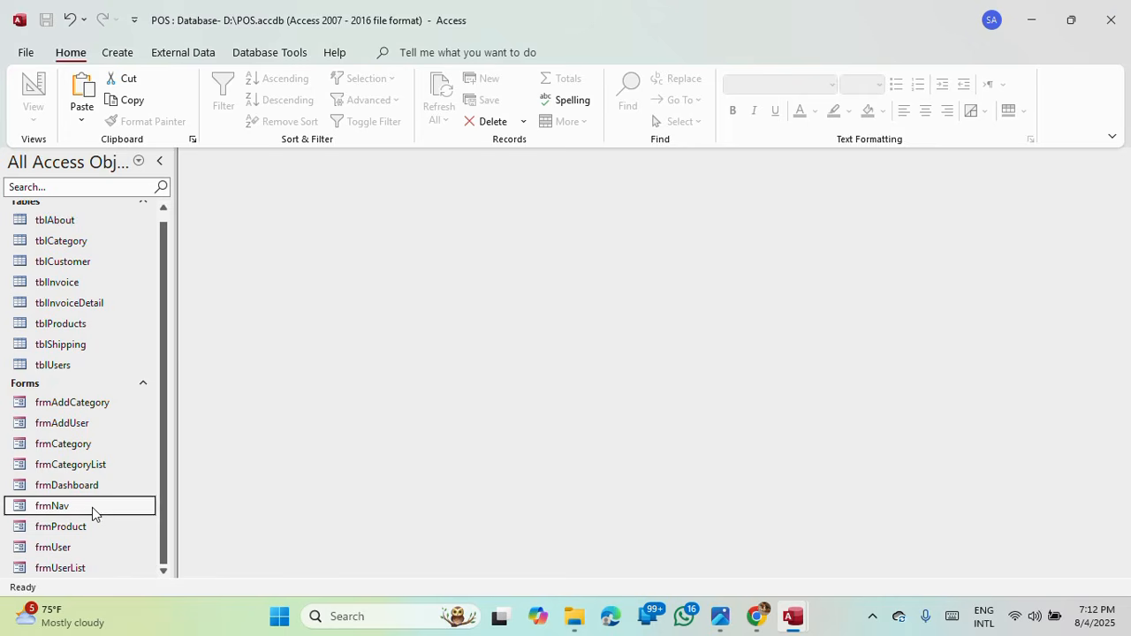
{"action": "left_click", "coordinate": [140, 469]}
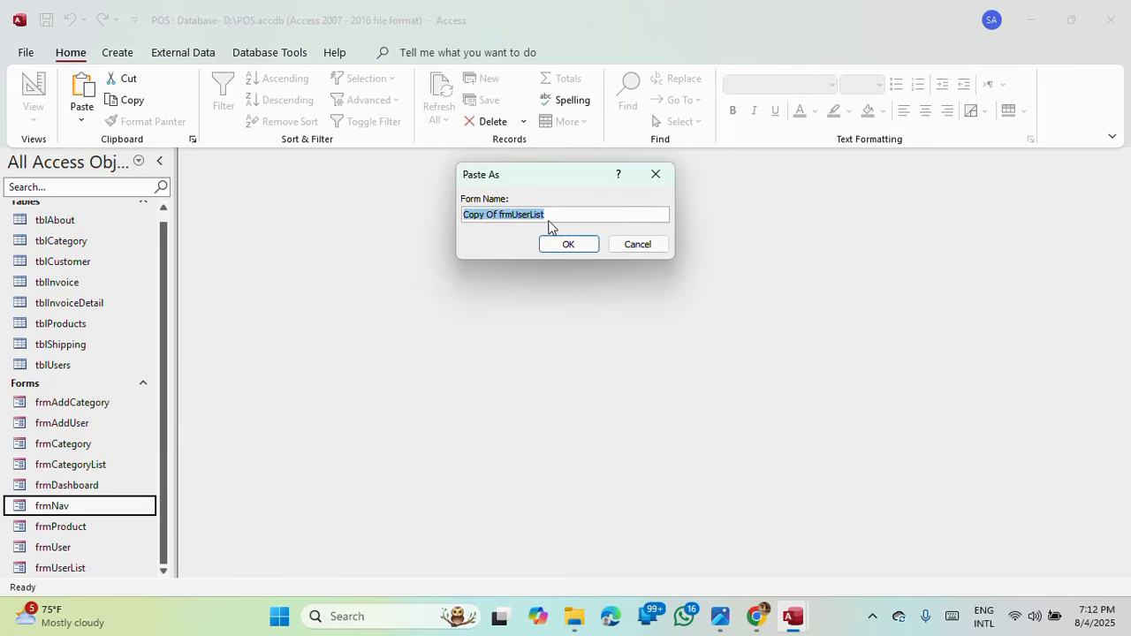
{"action": "type", "text": "frmProductlist"}
{"action": "left_click", "coordinate": [572, 249]}
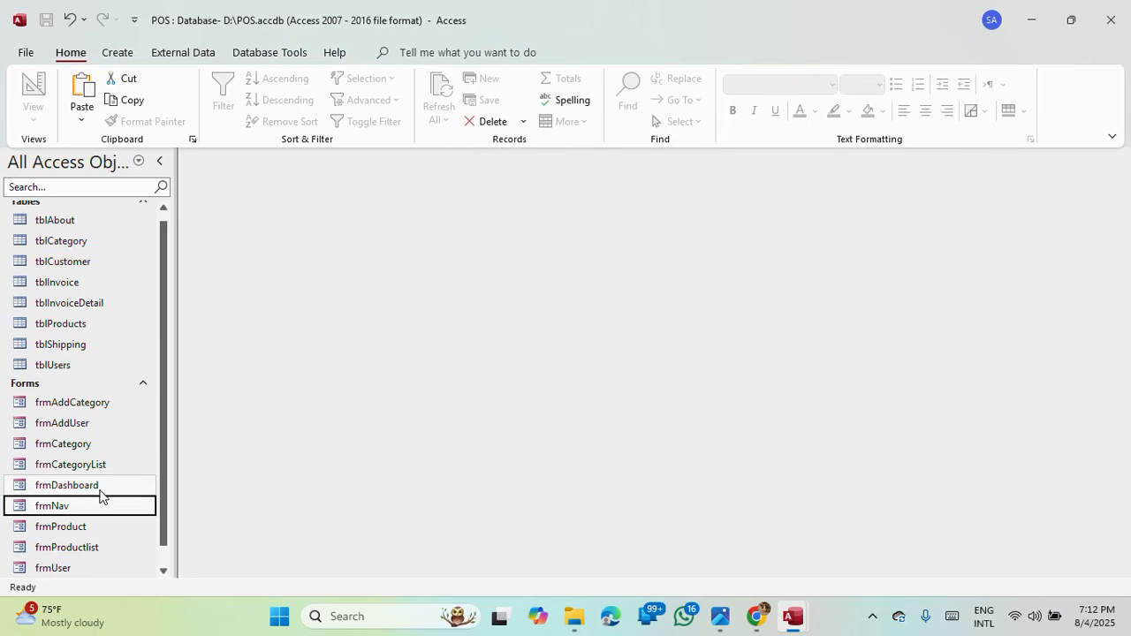
Step: Open frmProductlist in Design View and set the form's Record Source to tblProducts
{"action": "scroll", "coordinate": [99, 495], "scroll_direction": "down", "scroll_amount": 2}
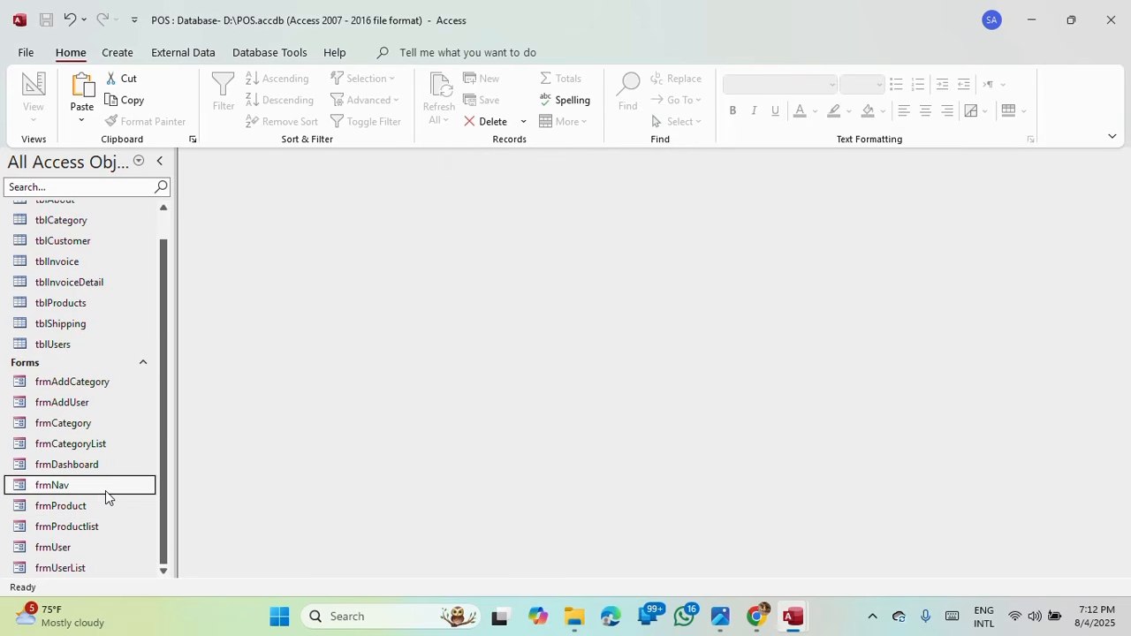
{"action": "right_click", "coordinate": [70, 527]}
{"action": "left_click", "coordinate": [155, 324]}
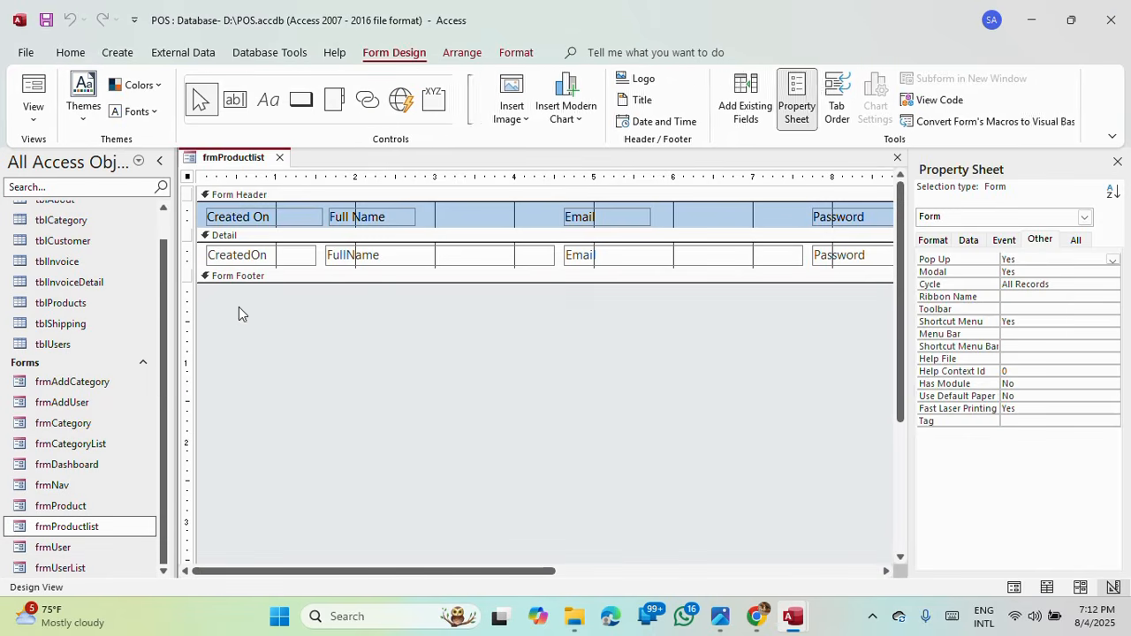
{"action": "left_click", "coordinate": [968, 240]}
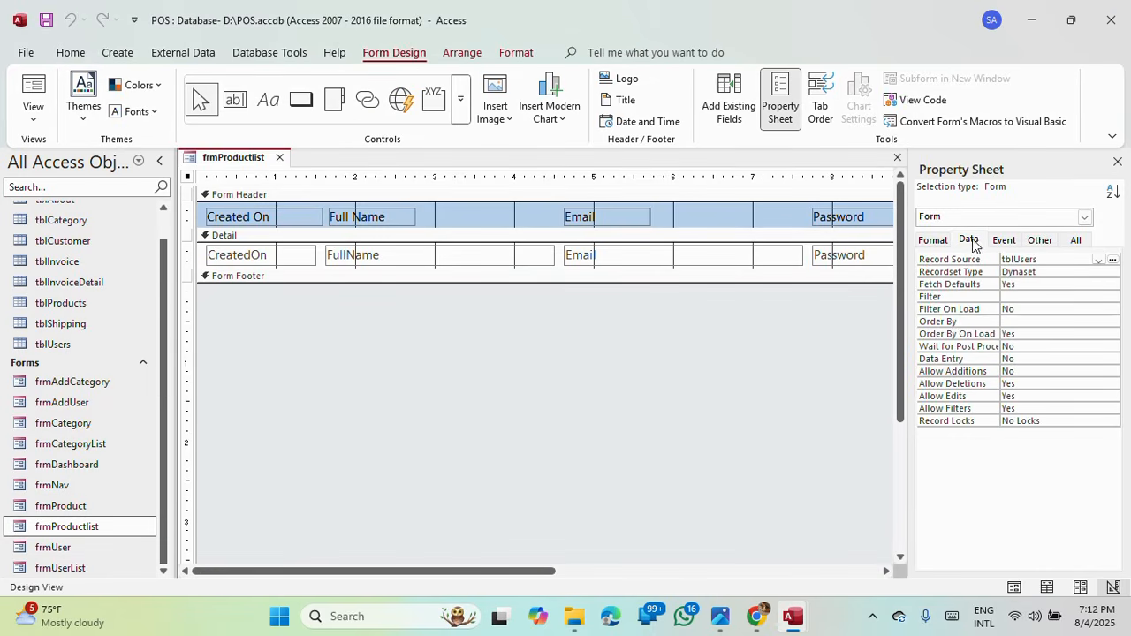
{"action": "left_click", "coordinate": [1100, 259]}
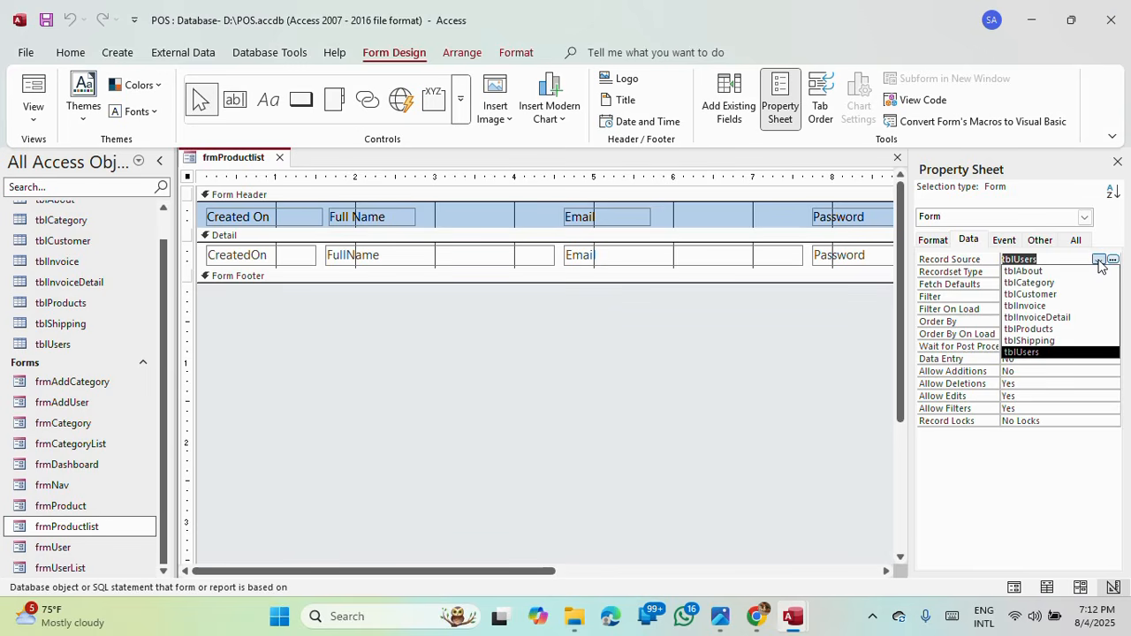
{"action": "left_click", "coordinate": [1048, 330]}
{"action": "left_click", "coordinate": [1044, 283]}
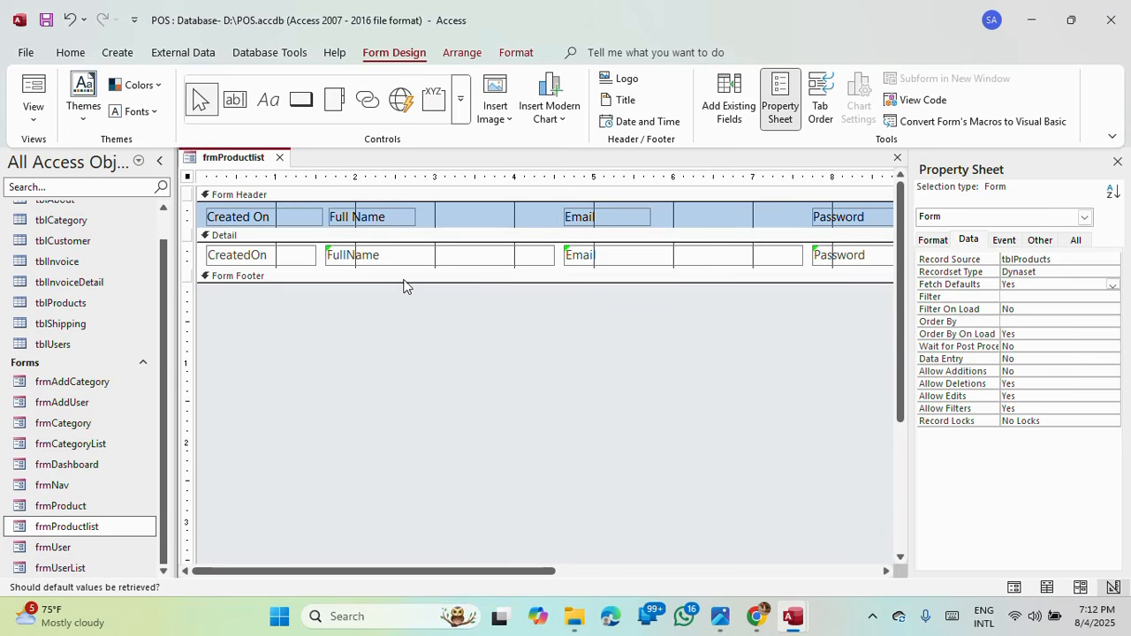
Step: Show the available fields and narrow the Created On heading and text box to end at about 1.4 on the ruler
{"action": "left_click", "coordinate": [730, 110]}
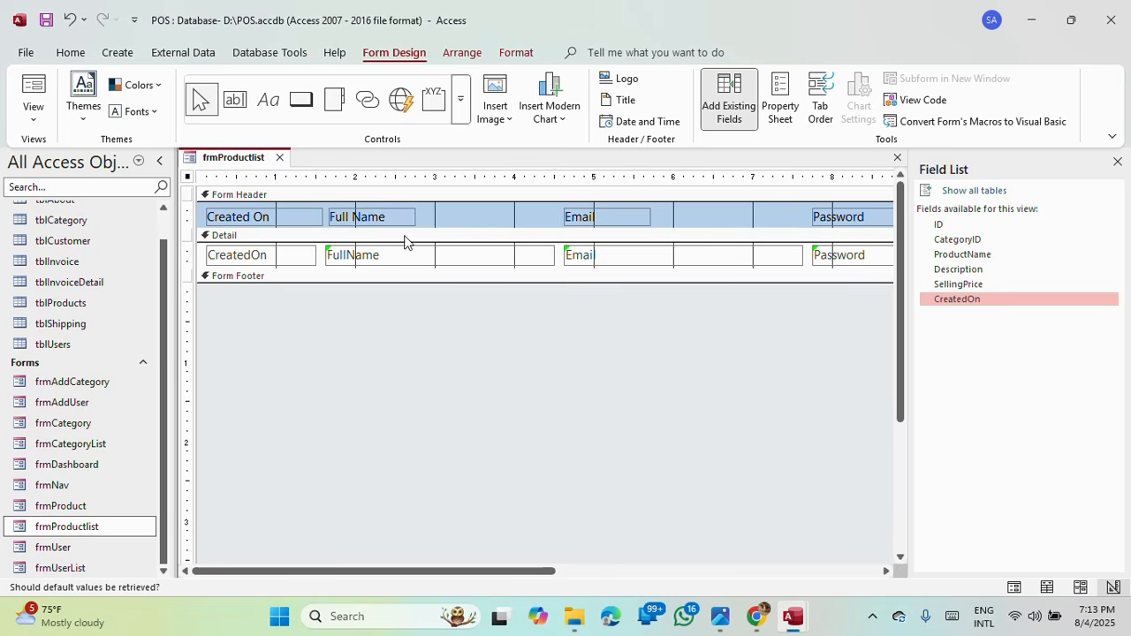
{"action": "left_click", "coordinate": [281, 225]}
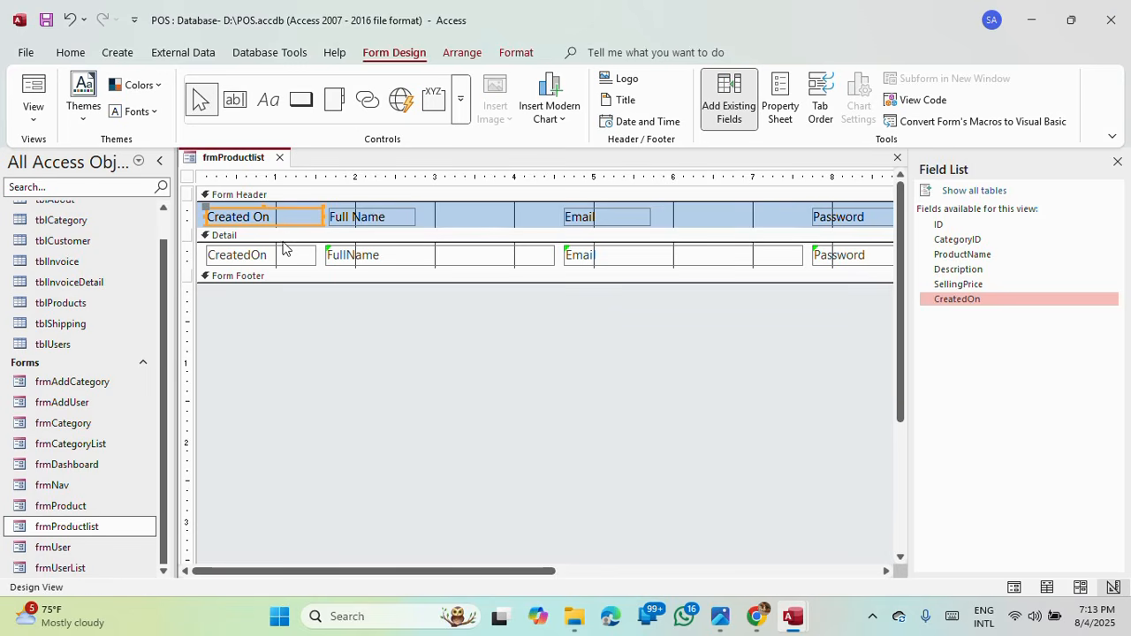
{"action": "left_click", "coordinate": [283, 257]}
{"action": "left_click", "coordinate": [309, 217]}
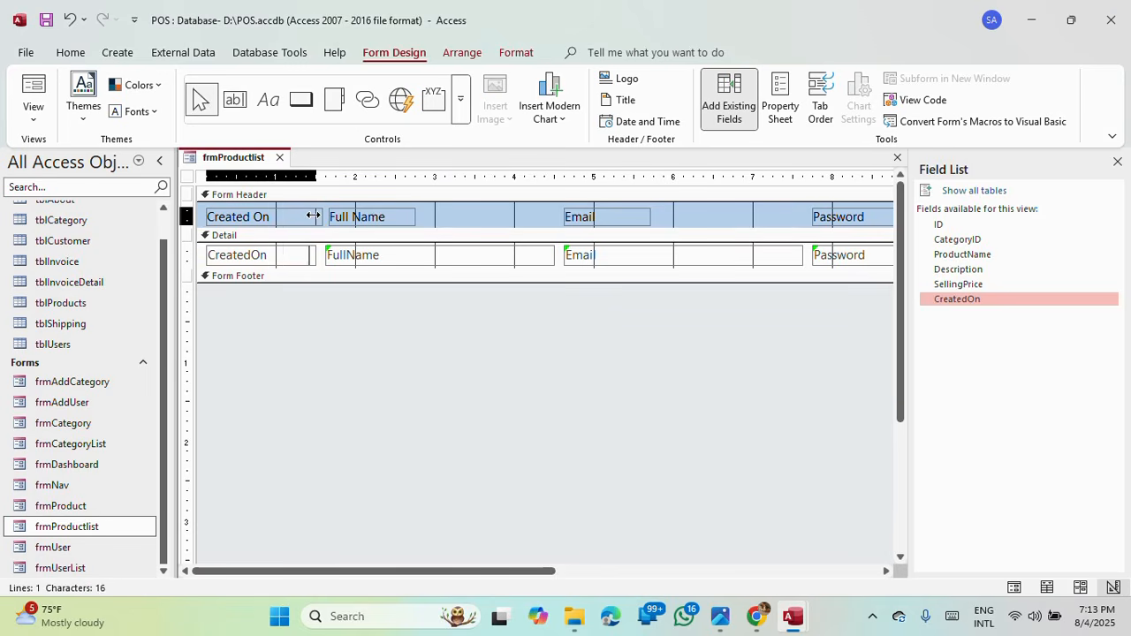
{"action": "left_click_drag", "start_coordinate": [309, 215], "coordinate": [303, 214]}
{"action": "left_click", "coordinate": [309, 232]}
{"action": "left_click", "coordinate": [309, 219]}
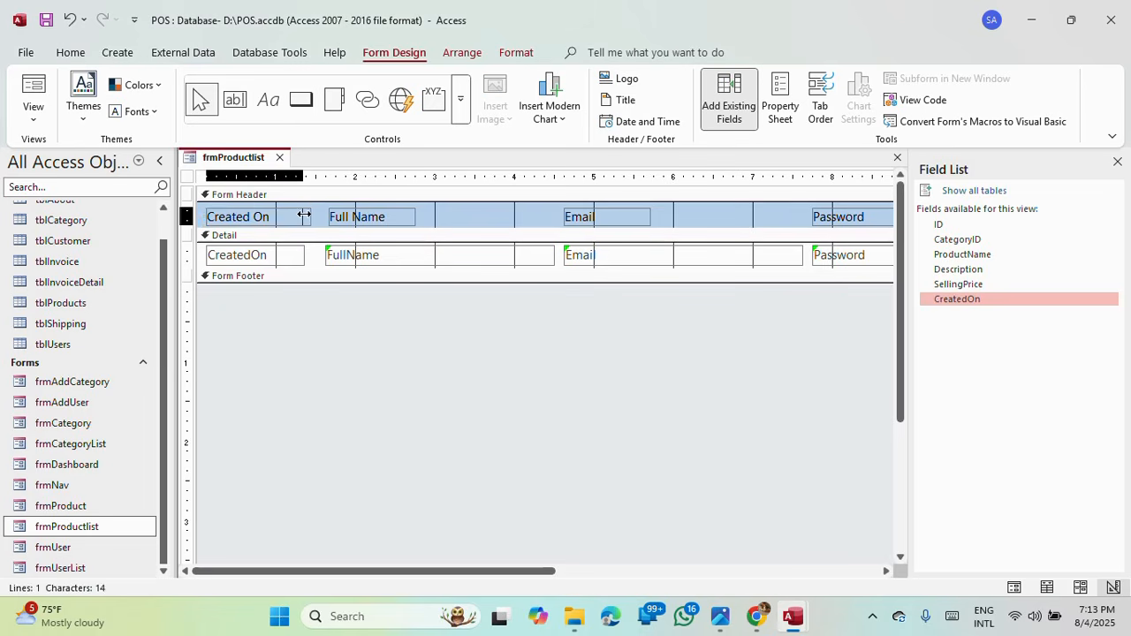
Step: Shift the Full Name heading and text box close to the Created On column and shorten the text box to about 3.5 on the ruler
{"action": "left_click", "coordinate": [368, 253]}
{"action": "left_click", "coordinate": [365, 220], "text": "shift"}
{"action": "key", "text": "Left"}
{"action": "key", "text": "Left"}
{"action": "key", "text": "Left"}
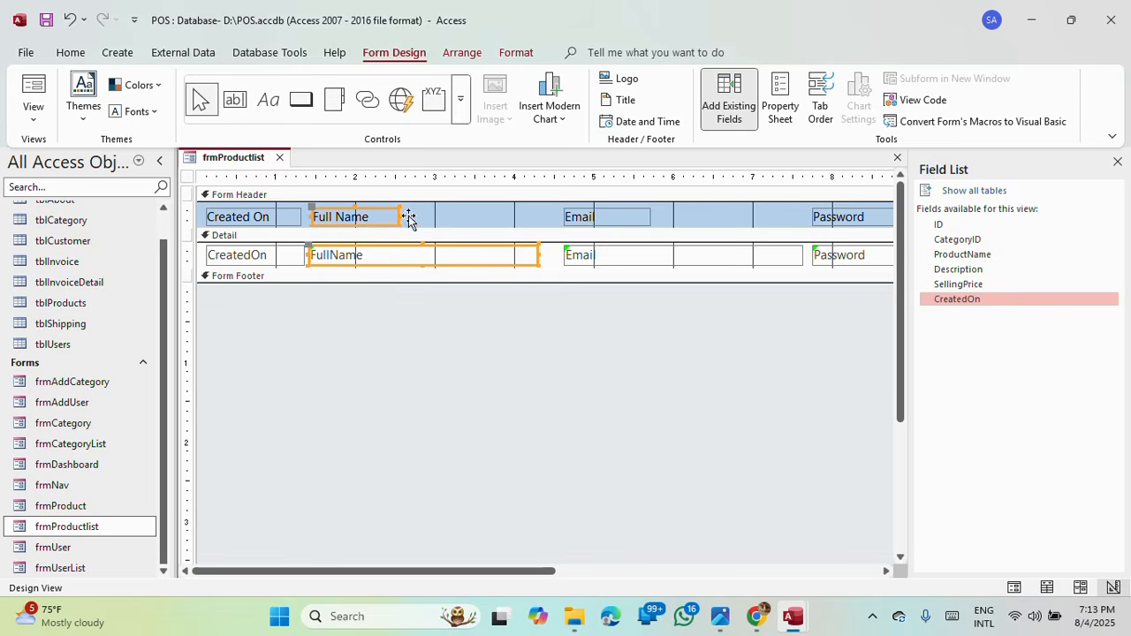
{"action": "left_click", "coordinate": [442, 220]}
{"action": "left_click", "coordinate": [449, 255]}
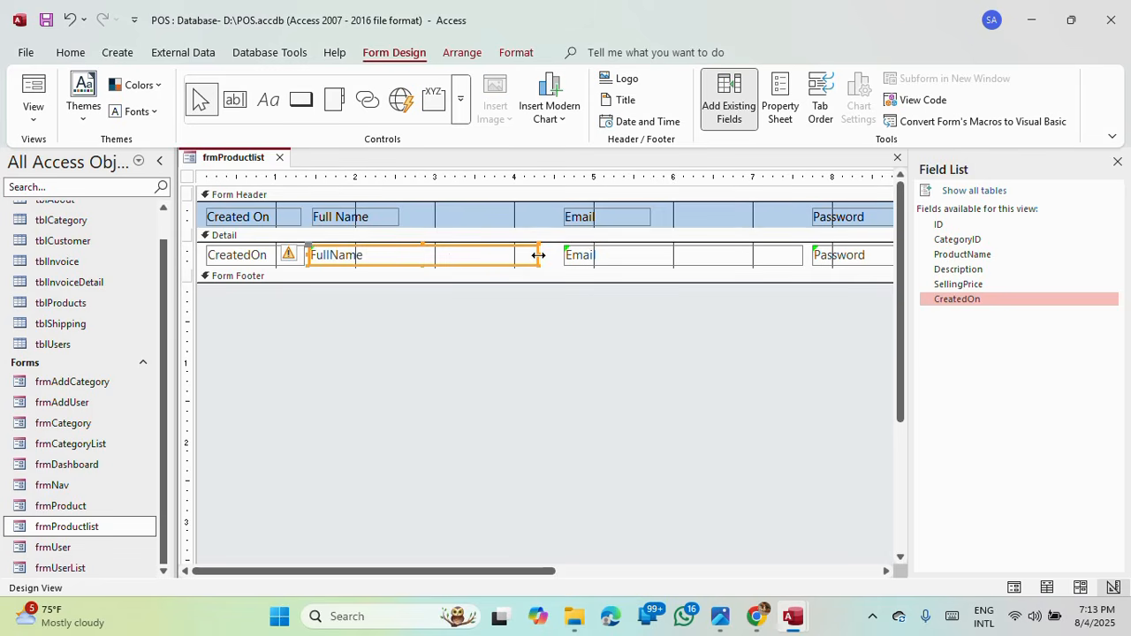
{"action": "left_click_drag", "start_coordinate": [537, 255], "coordinate": [477, 255]}
Step: Move the Email heading and text box beside the Full Name column and shorten them, ending the text box at about 6 on the ruler
{"action": "left_click", "coordinate": [592, 256]}
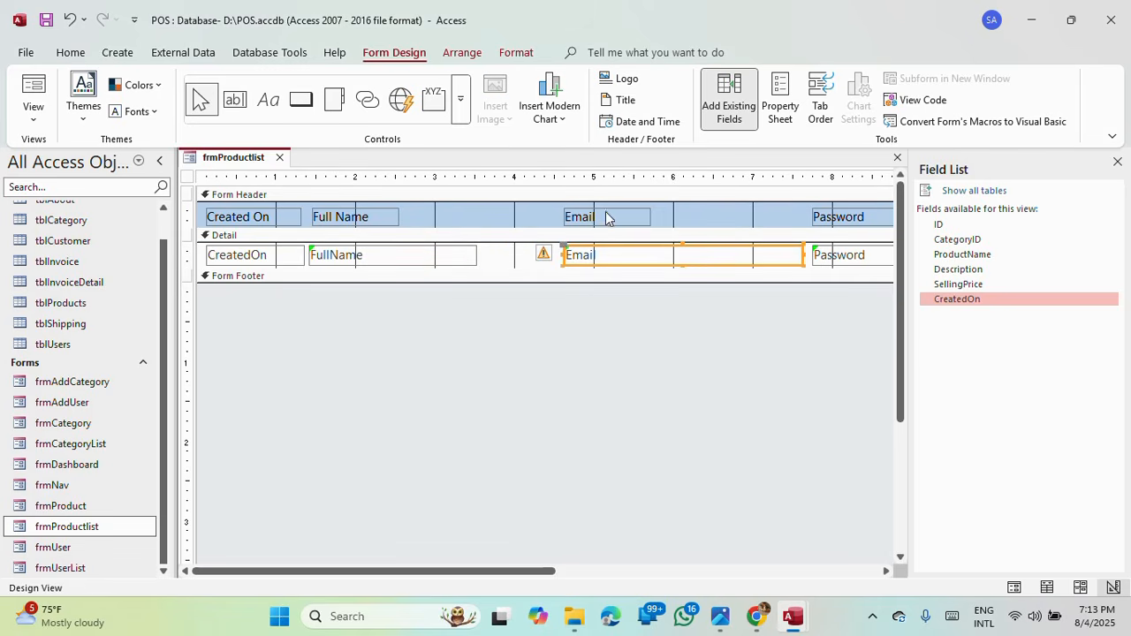
{"action": "left_click", "coordinate": [606, 216], "text": "shift"}
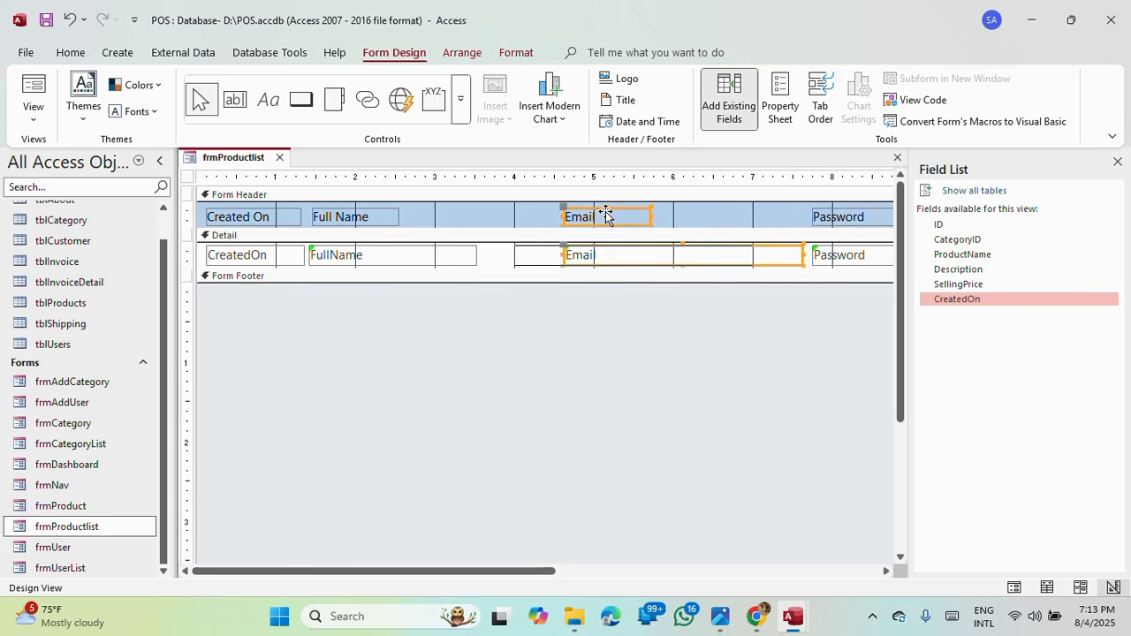
{"action": "left_click_drag", "start_coordinate": [606, 217], "coordinate": [529, 217]}
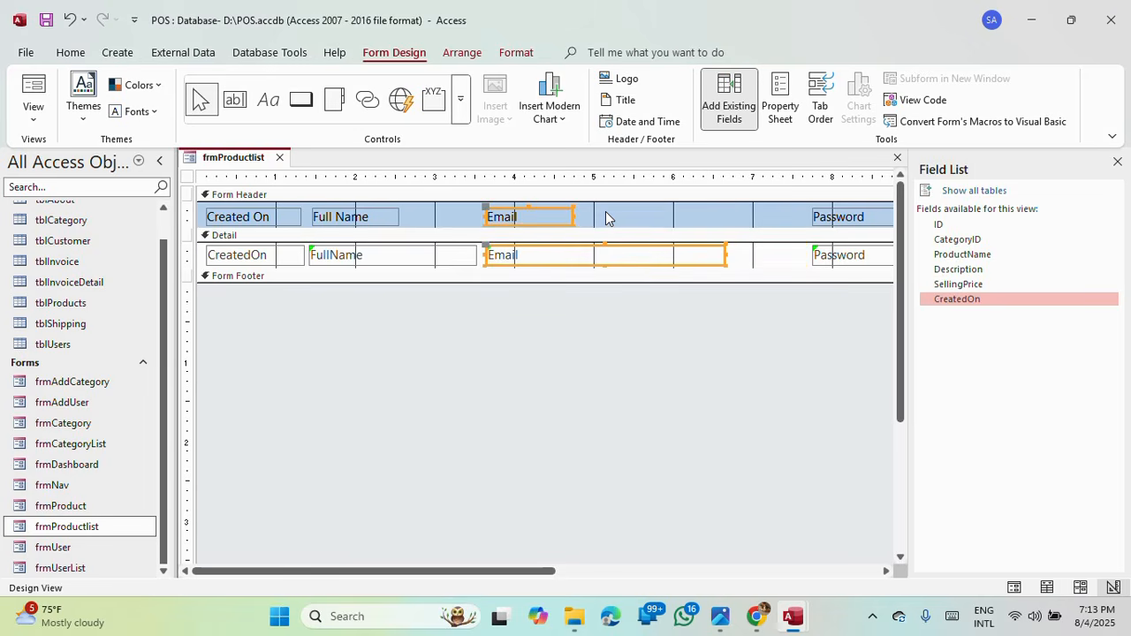
{"action": "left_click_drag", "start_coordinate": [727, 256], "coordinate": [675, 255]}
{"action": "left_click", "coordinate": [711, 256]}
{"action": "left_click", "coordinate": [686, 256]}
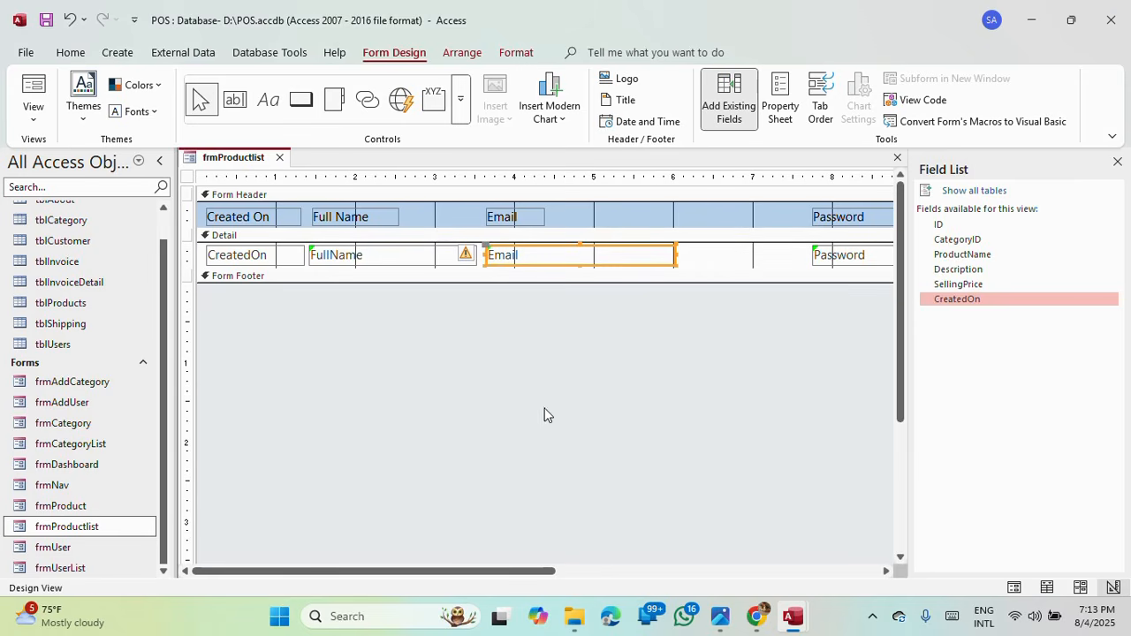
Step: Move the Password heading and text box beside the Email column, starting at about 6.2 on the ruler
{"action": "left_click_drag", "start_coordinate": [794, 217], "coordinate": [862, 259]}
{"action": "key", "text": "Left"}
{"action": "key", "text": "Left"}
{"action": "key", "text": "Left"}
{"action": "key", "text": "Left"}
{"action": "key", "text": "Left"}
{"action": "key", "text": "Left"}
{"action": "key", "text": "Left"}
{"action": "key", "text": "Left"}
{"action": "key", "text": "Left"}
{"action": "key", "text": "Left"}
{"action": "key", "text": "Left"}
{"action": "key", "text": "Left"}
{"action": "key", "text": "Left"}
{"action": "key", "text": "Left"}
{"action": "key", "text": "Left"}
{"action": "key", "text": "Left"}
{"action": "key", "text": "Left"}
{"action": "key", "text": "Left"}
{"action": "key", "text": "Left"}
{"action": "key", "text": "Left"}
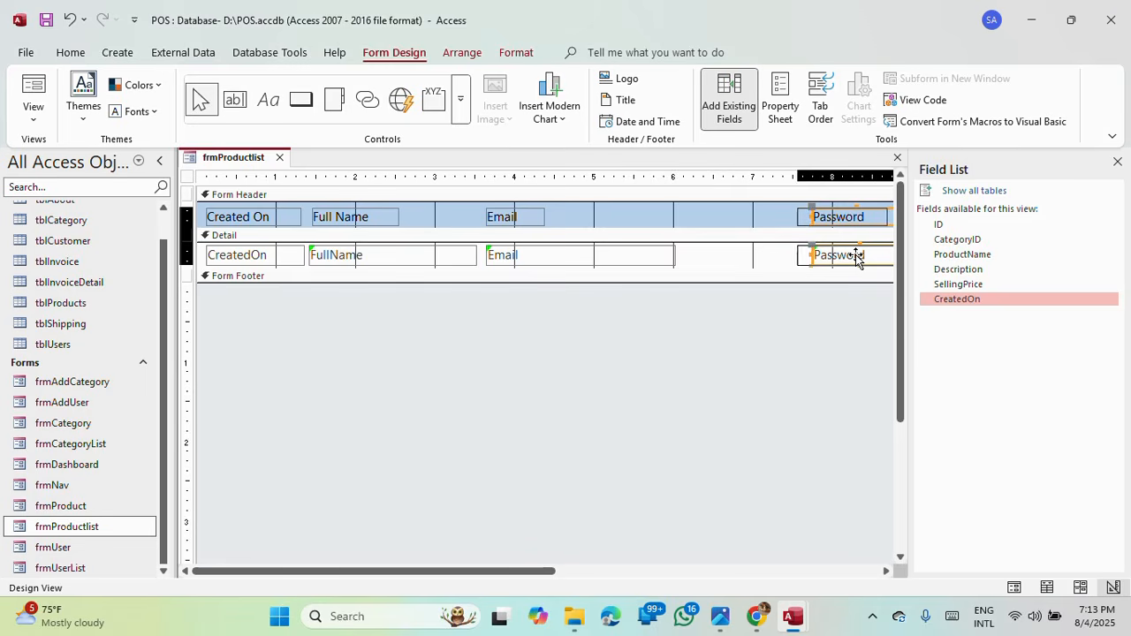
{"action": "key", "text": "Left"}
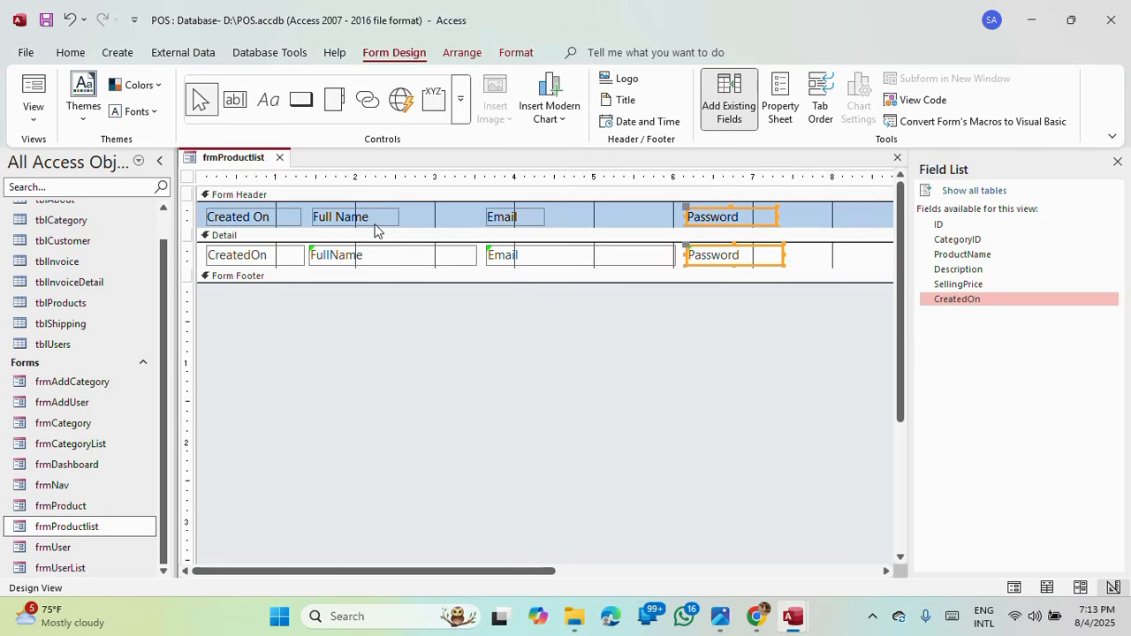
Step: Set the Control Source of the FullName text box to ProductName
{"action": "left_click", "coordinate": [271, 258]}
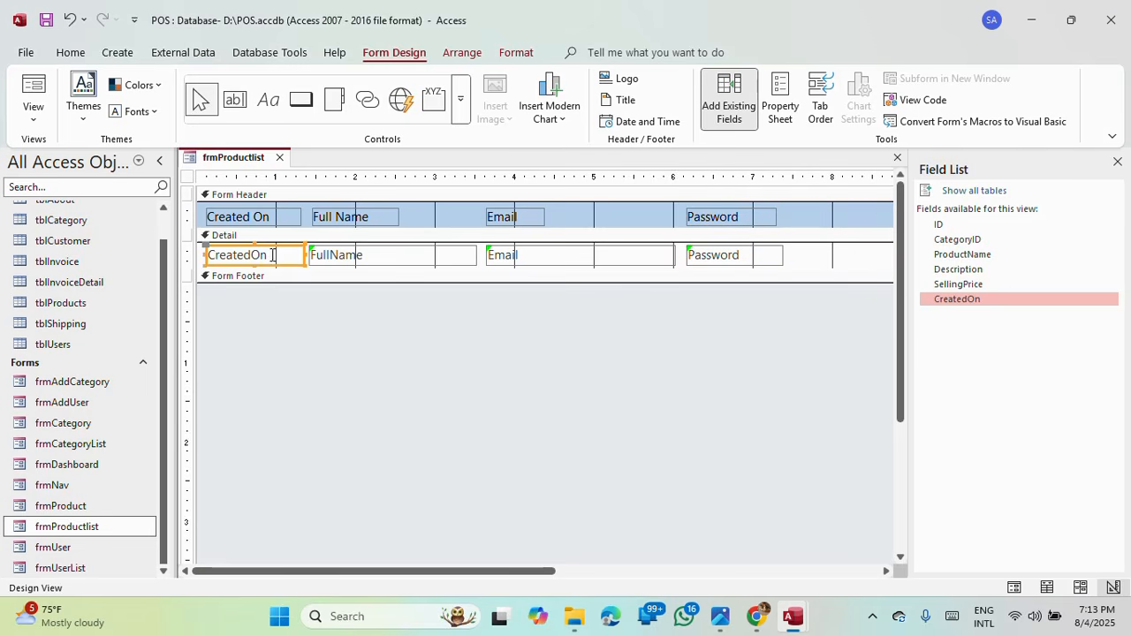
{"action": "left_click", "coordinate": [415, 263]}
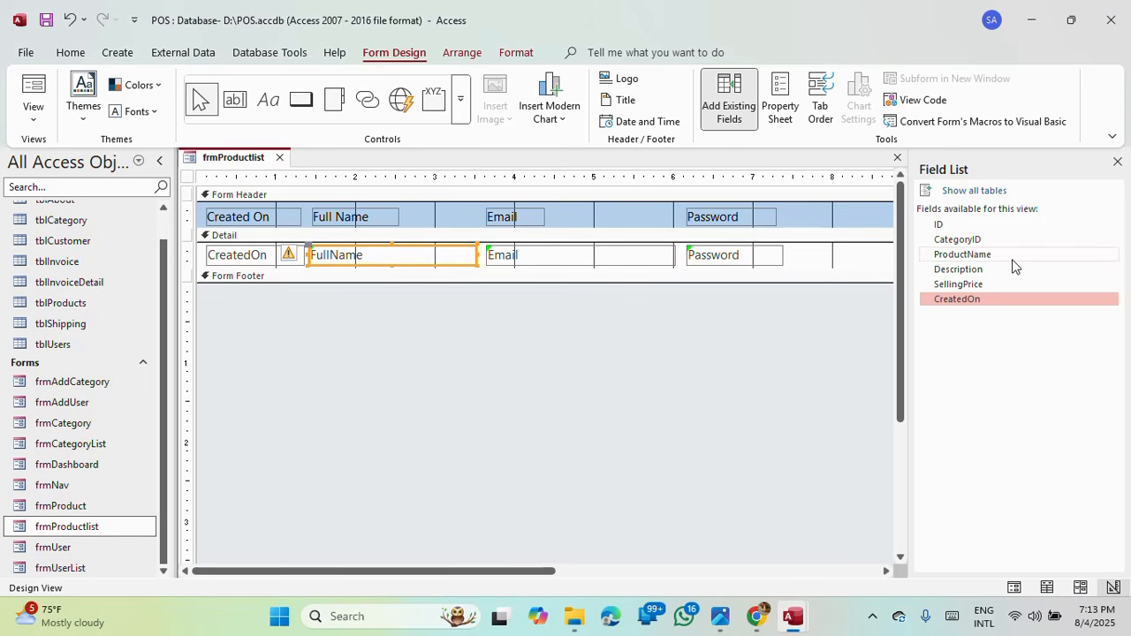
{"action": "left_click", "coordinate": [790, 113]}
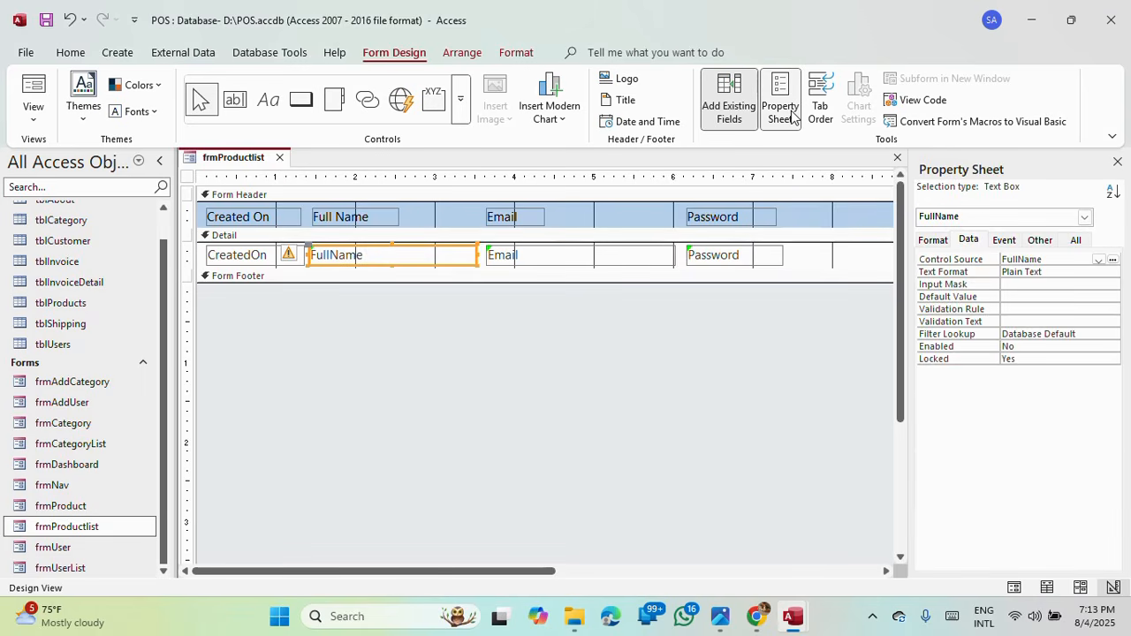
{"action": "left_click", "coordinate": [1099, 260]}
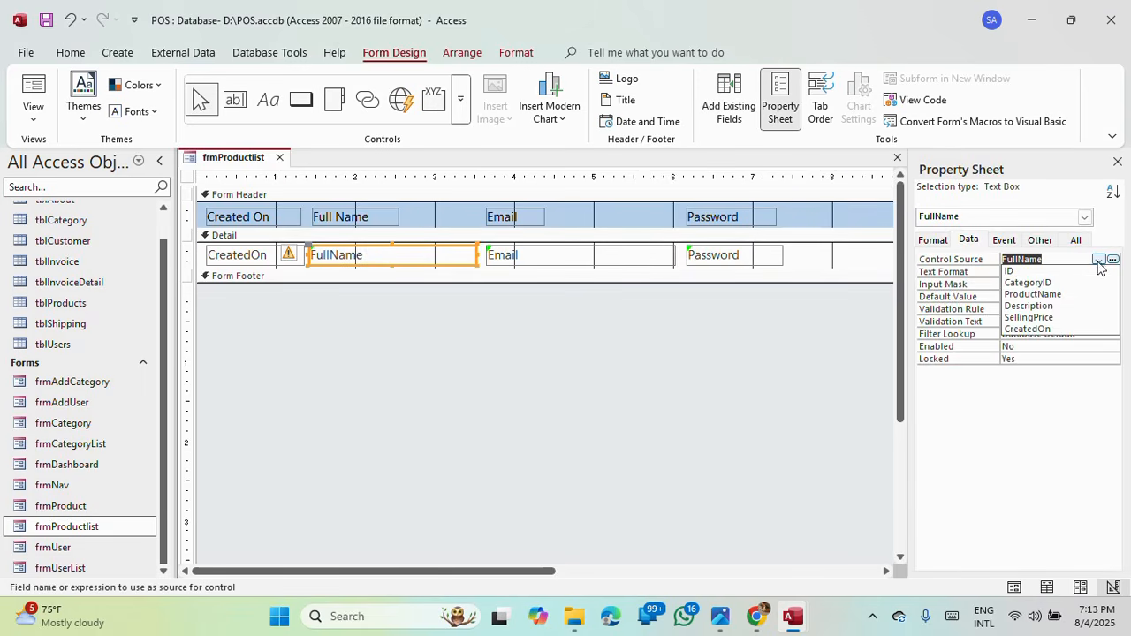
{"action": "left_click", "coordinate": [1048, 294]}
Step: Set the Control Source of the Email text box to Description
{"action": "left_click", "coordinate": [591, 256]}
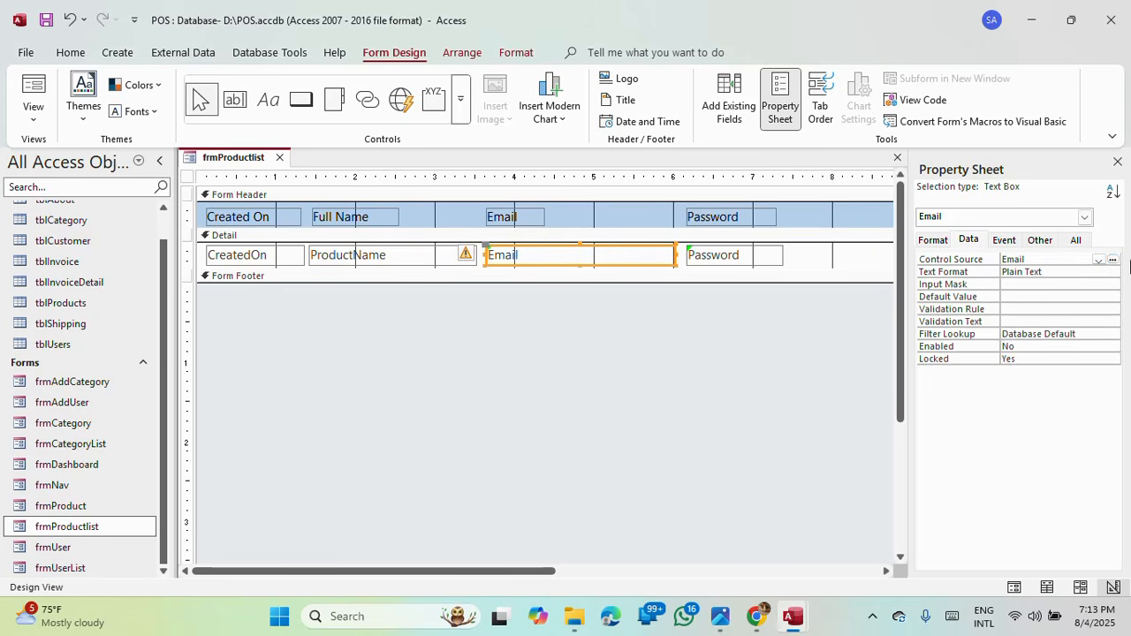
{"action": "left_click", "coordinate": [1098, 260]}
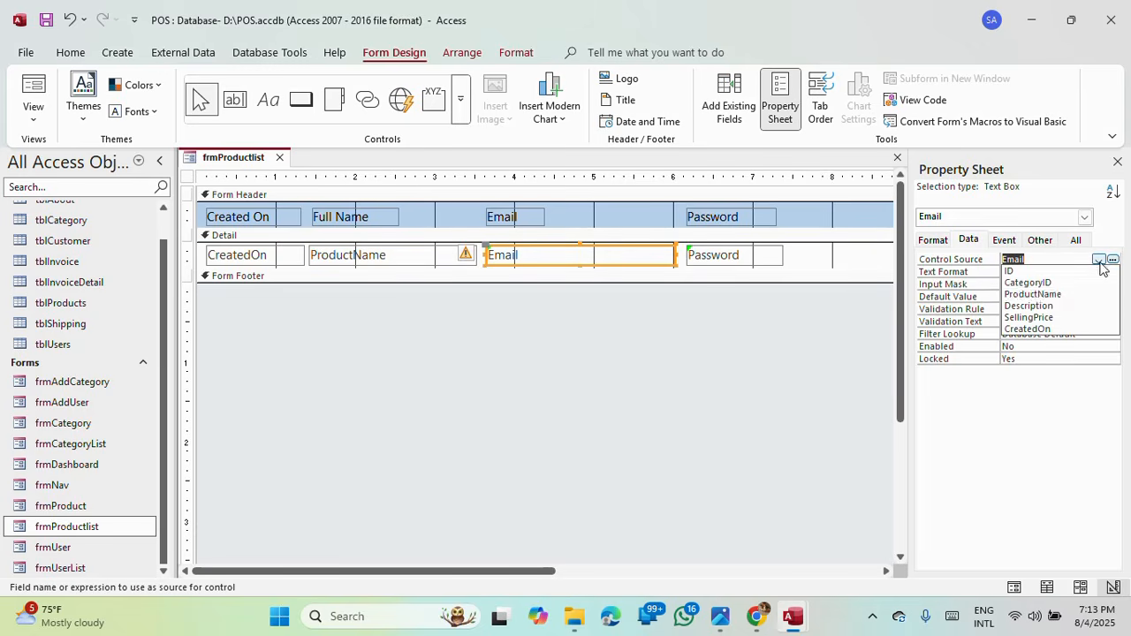
{"action": "left_click", "coordinate": [1043, 306]}
Step: Set the Control Source of the Password text box to SellingPrice
{"action": "left_click", "coordinate": [750, 258]}
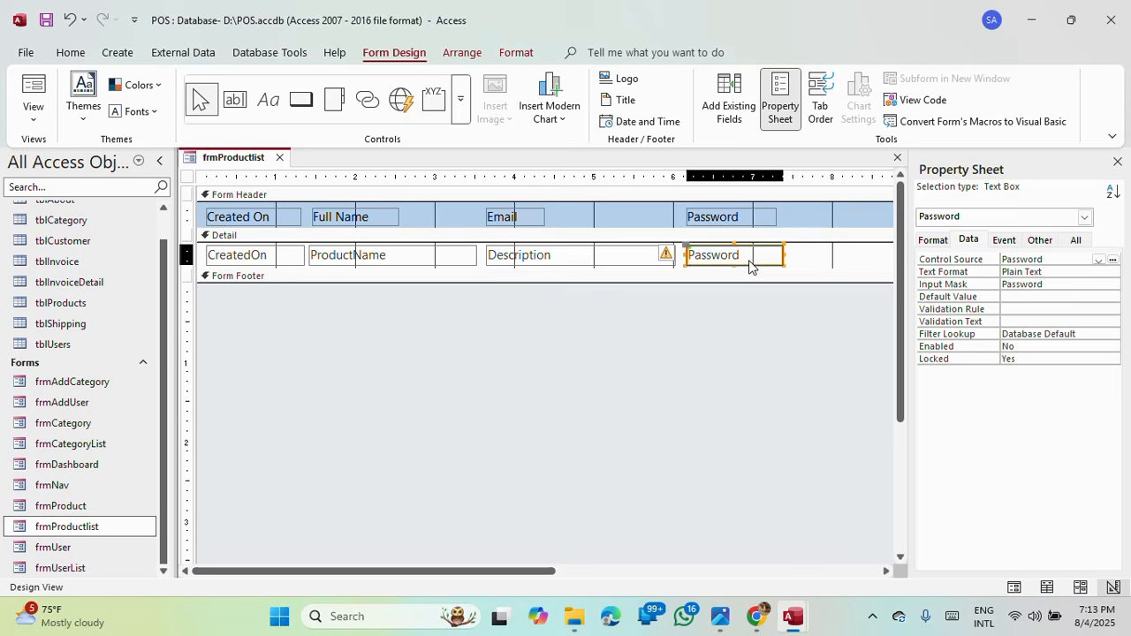
{"action": "left_click", "coordinate": [1099, 260]}
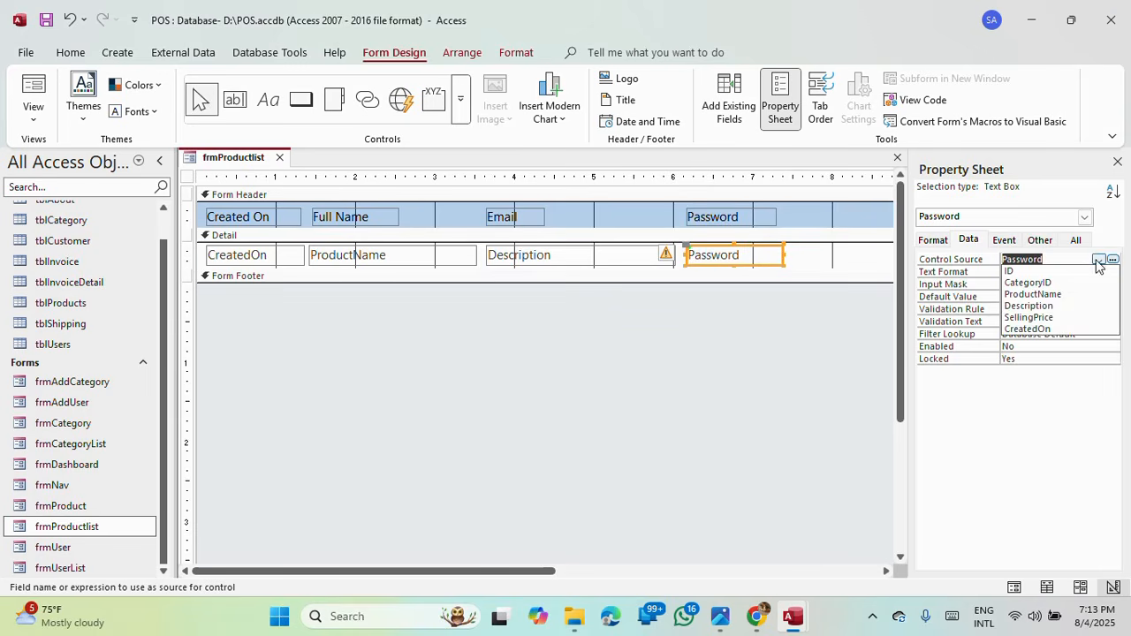
{"action": "left_click", "coordinate": [1036, 318]}
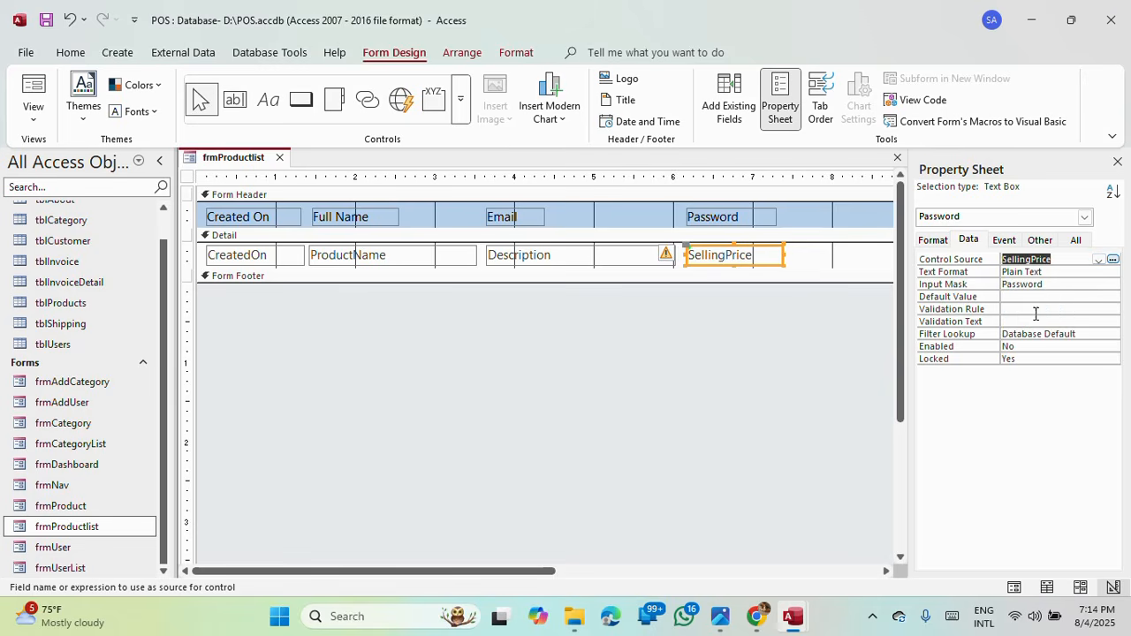
{"action": "left_click", "coordinate": [803, 263]}
{"action": "left_click", "coordinate": [759, 255]}
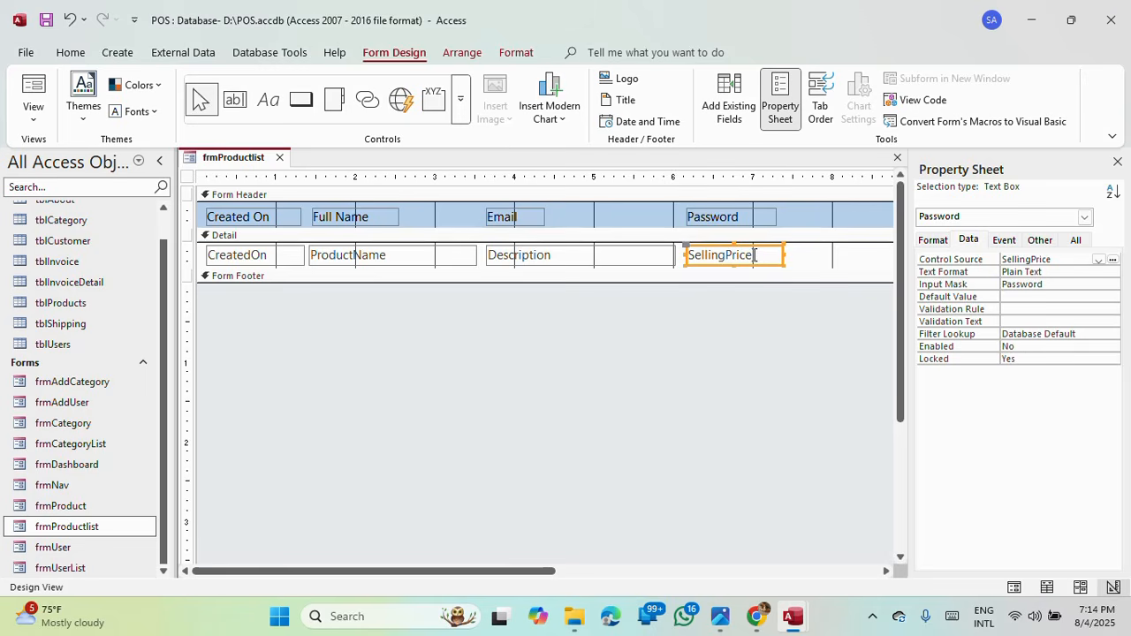
{"action": "left_click", "coordinate": [762, 256]}
{"action": "left_click_drag", "start_coordinate": [762, 256], "coordinate": [681, 256]}
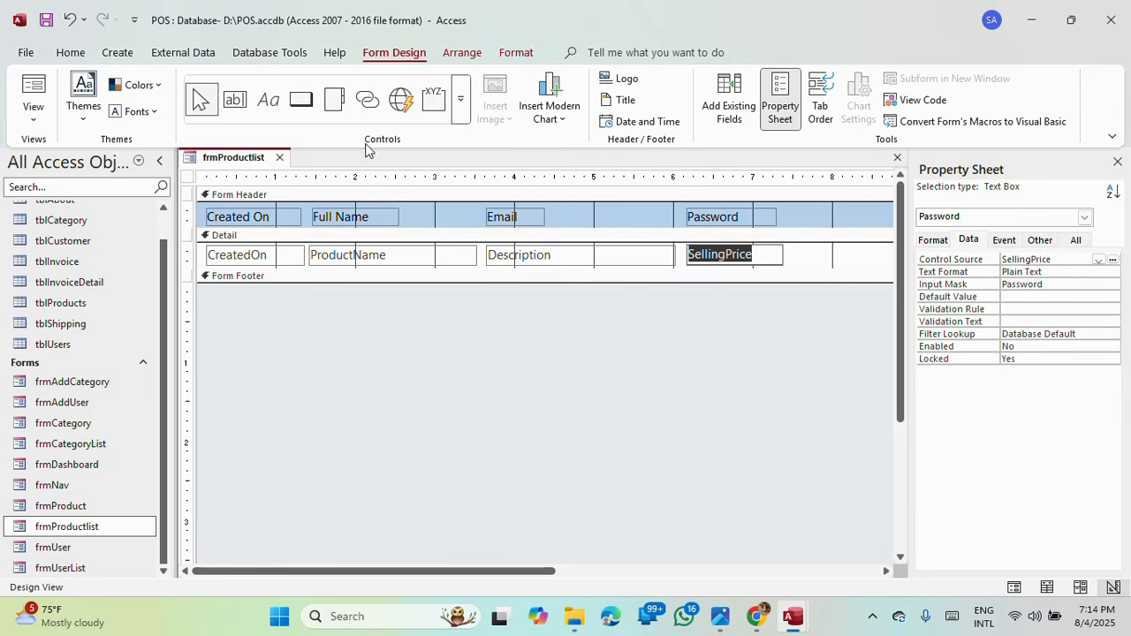
Step: Preview the product list in Form View and return it to Design View
{"action": "left_click", "coordinate": [33, 97]}
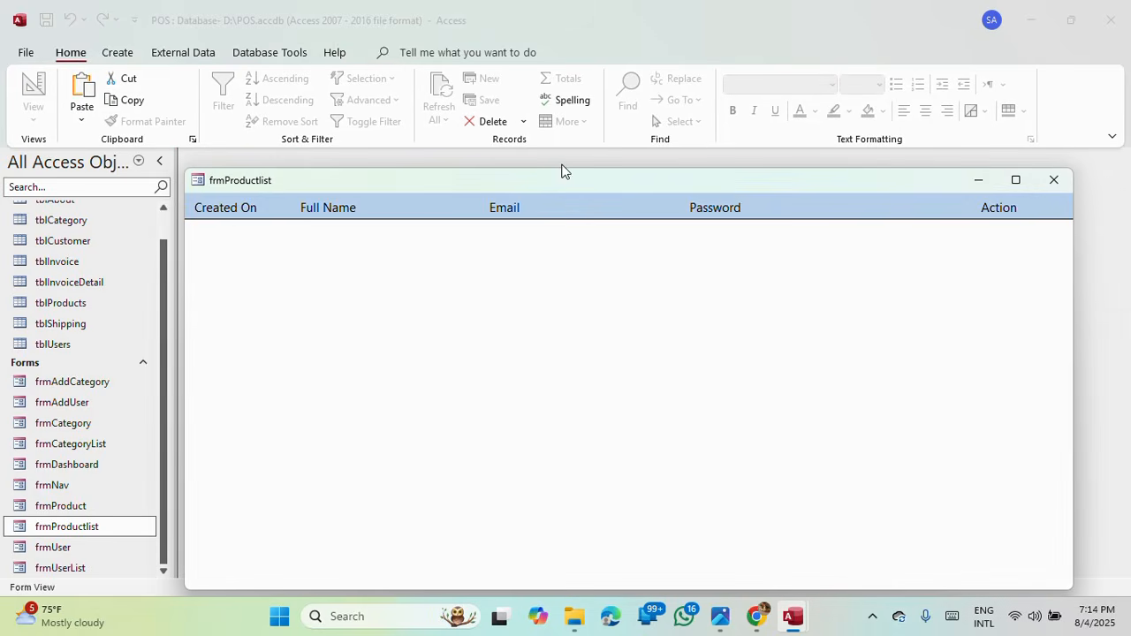
{"action": "right_click", "coordinate": [725, 184]}
{"action": "left_click", "coordinate": [768, 293]}
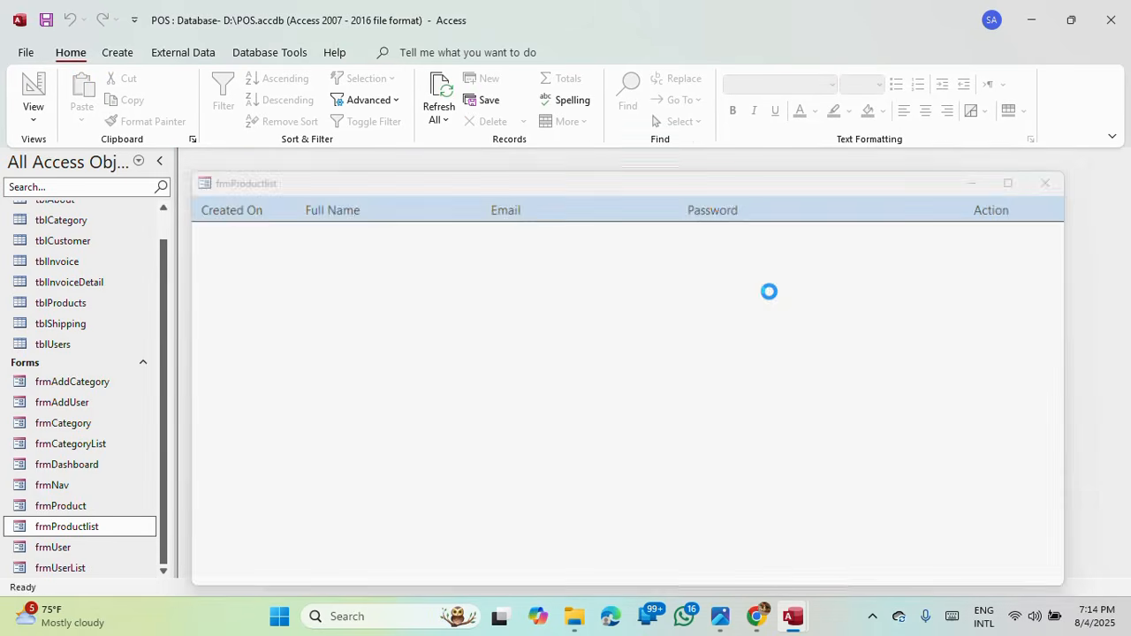
Step: Clear the Password input mask from the SellingPrice text box
{"action": "left_click", "coordinate": [778, 255]}
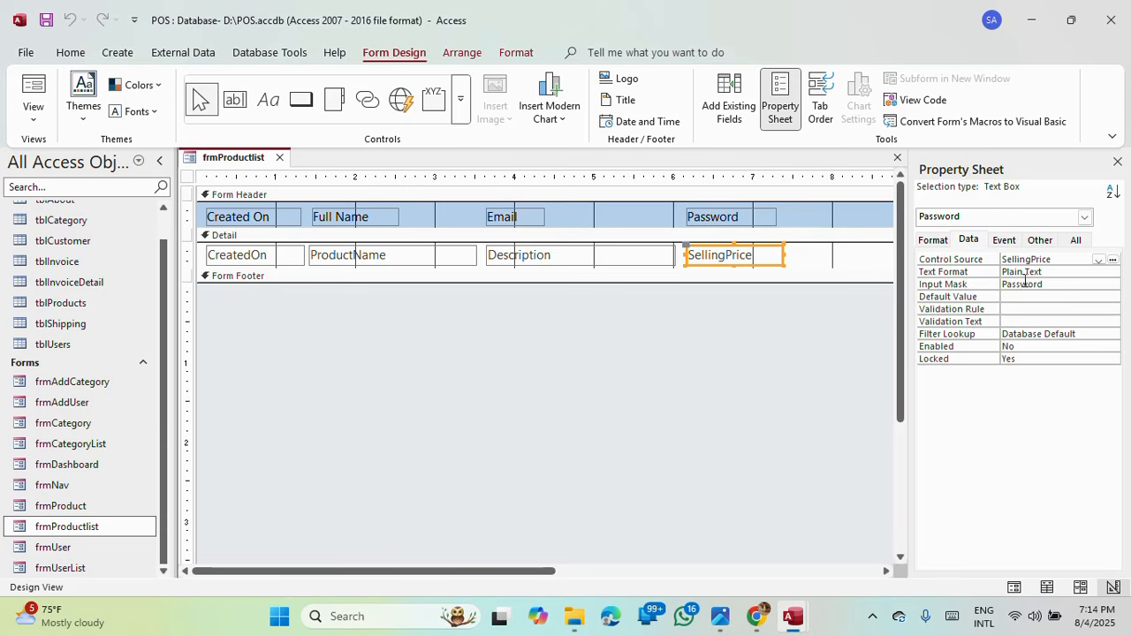
{"action": "left_click", "coordinate": [1102, 286]}
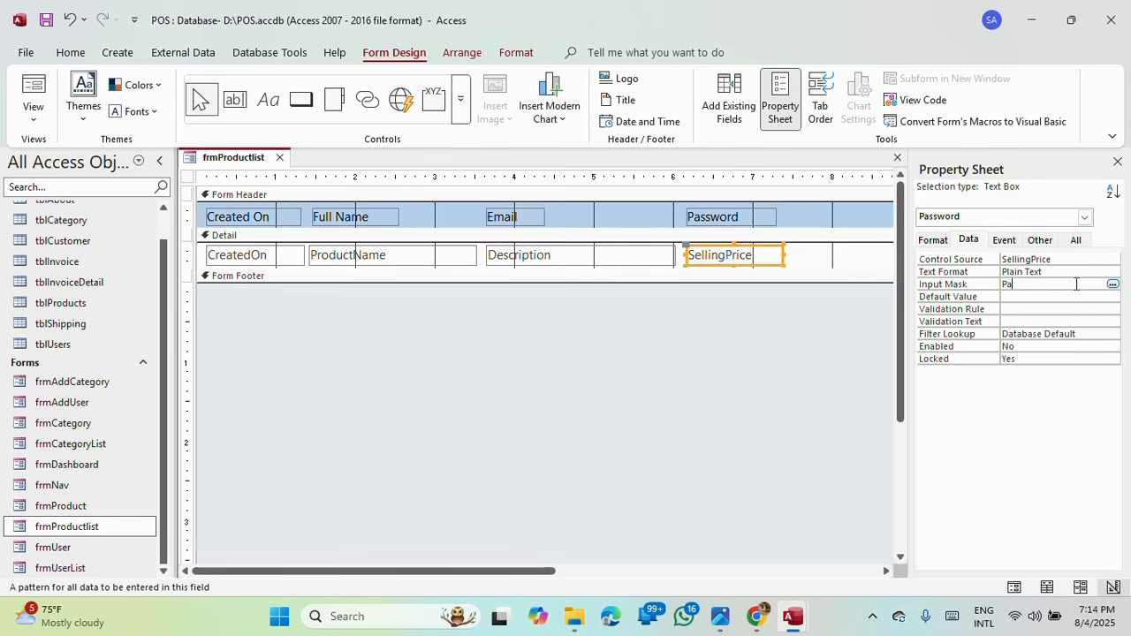
{"action": "left_click", "coordinate": [1029, 295]}
{"action": "left_click", "coordinate": [1028, 285]}
{"action": "left_click", "coordinate": [813, 265]}
{"action": "left_click", "coordinate": [765, 257]}
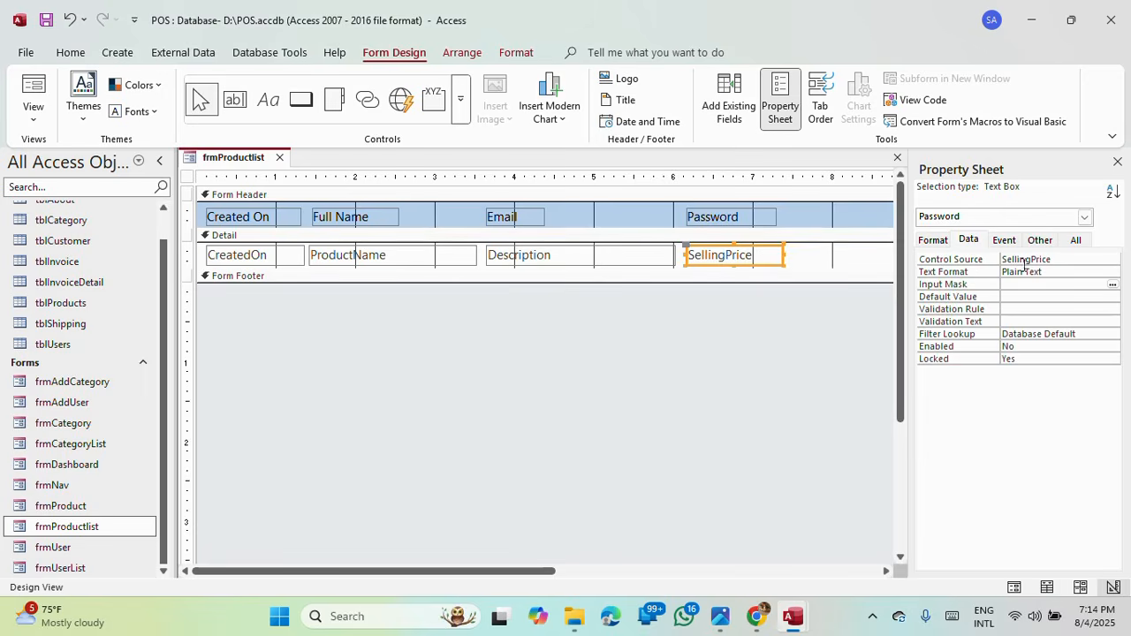
Step: Set the SellingPrice text box's Format to Standard with 2 decimal places
{"action": "left_click", "coordinate": [934, 243]}
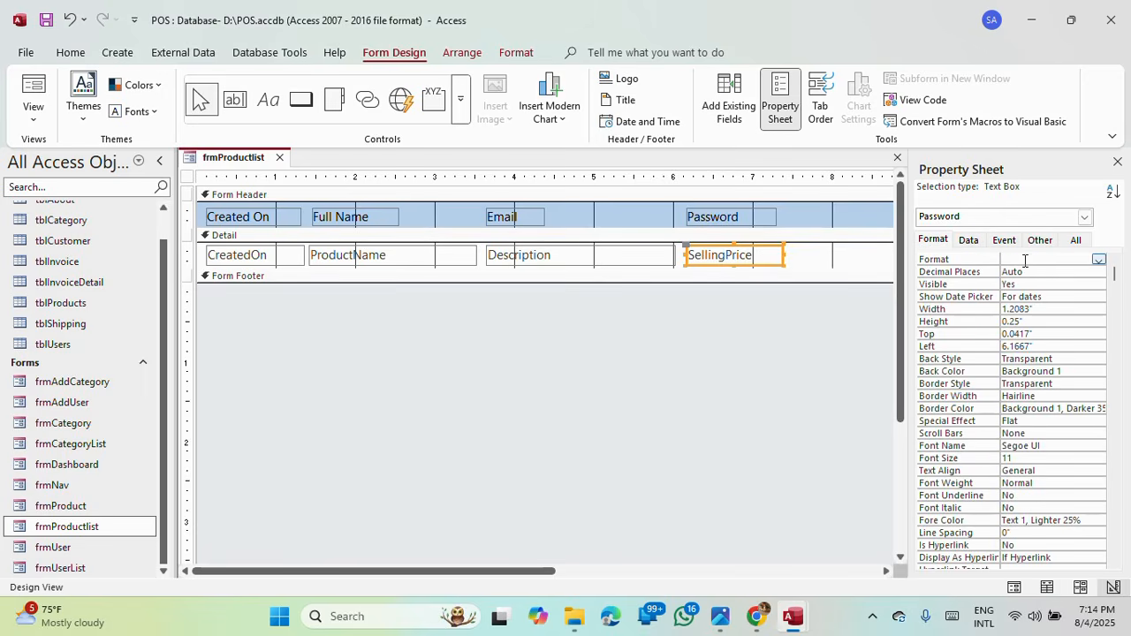
{"action": "left_click", "coordinate": [1068, 260]}
{"action": "left_click", "coordinate": [1098, 259]}
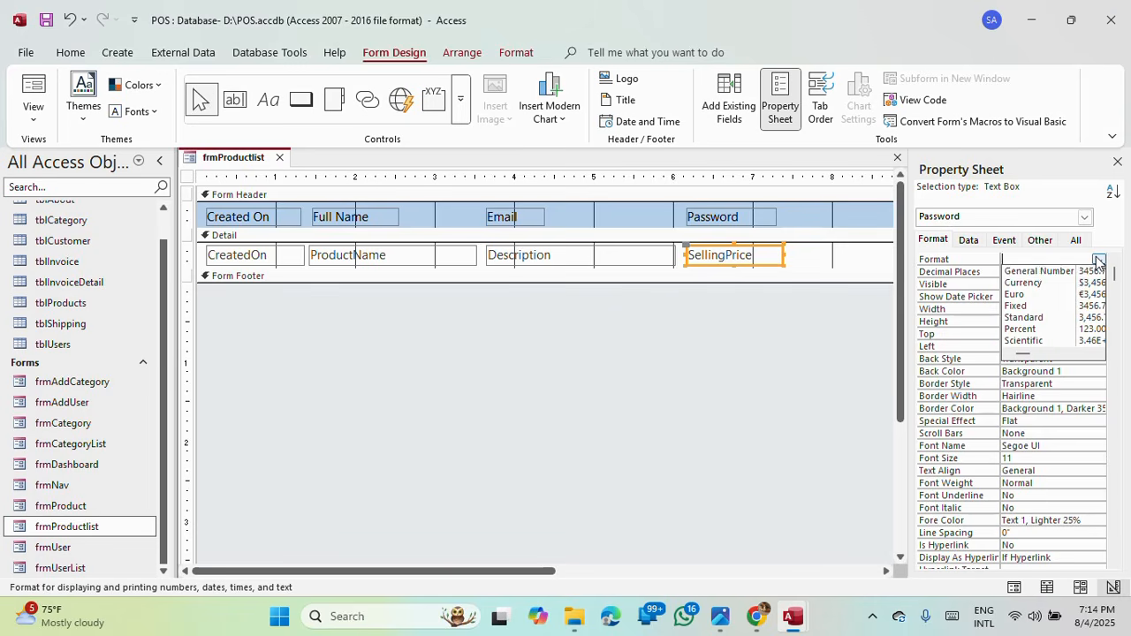
{"action": "left_click", "coordinate": [1025, 317]}
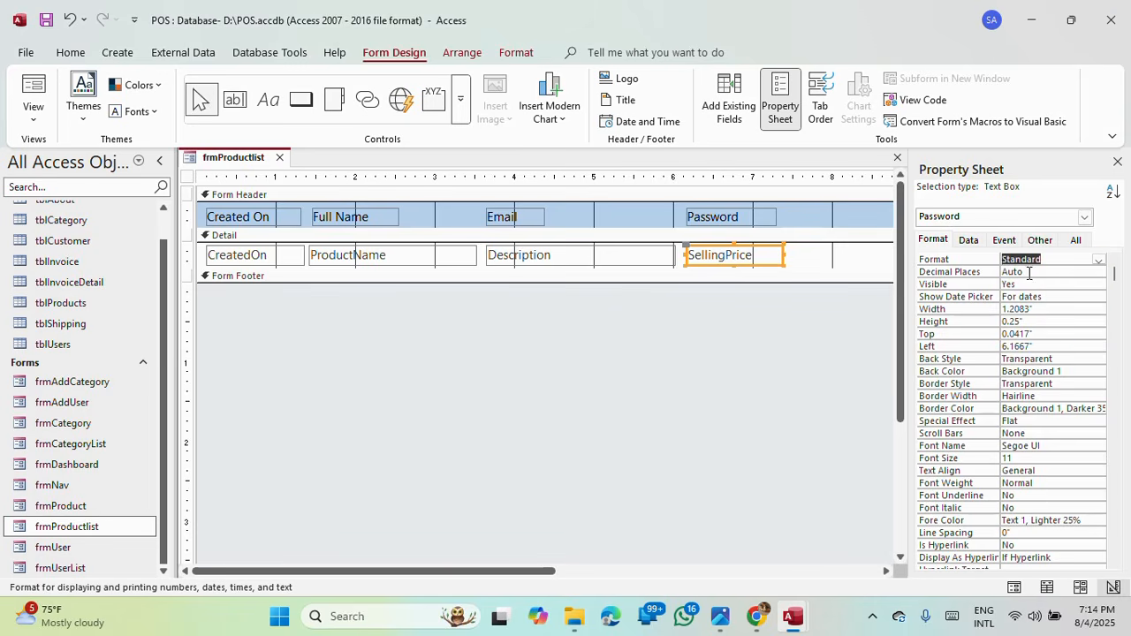
{"action": "left_click", "coordinate": [1028, 273]}
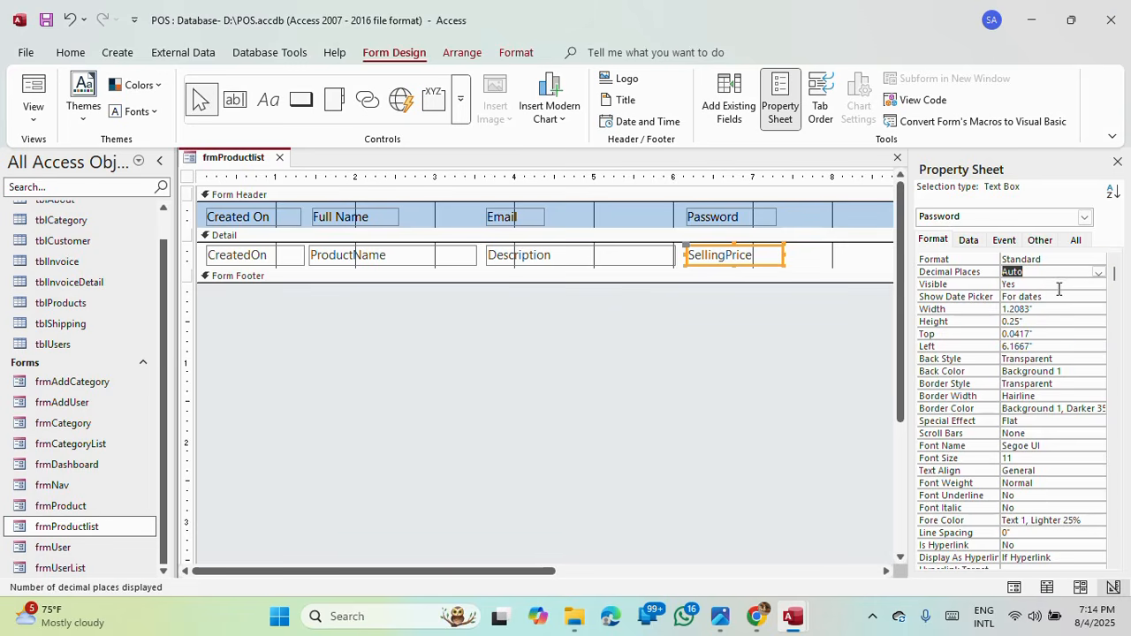
{"action": "type", "text": "2"}
{"action": "left_click", "coordinate": [1031, 283]}
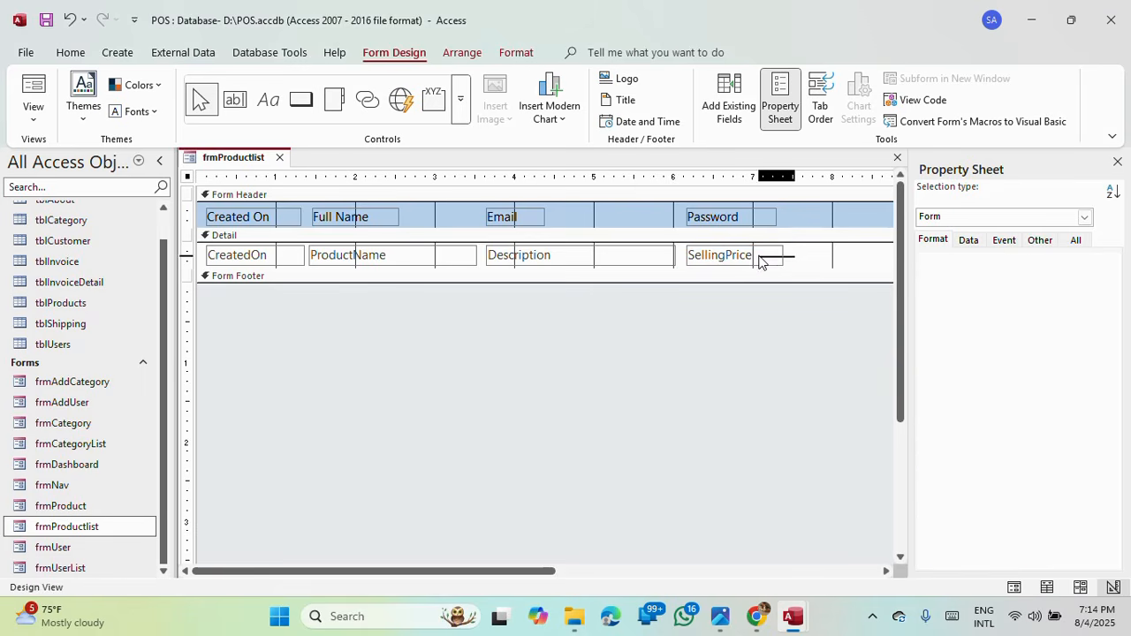
Step: Move the Password heading and SellingPrice text box together further right, starting at about 7.3 inches on the ruler
{"action": "left_click", "coordinate": [742, 220], "text": "shift"}
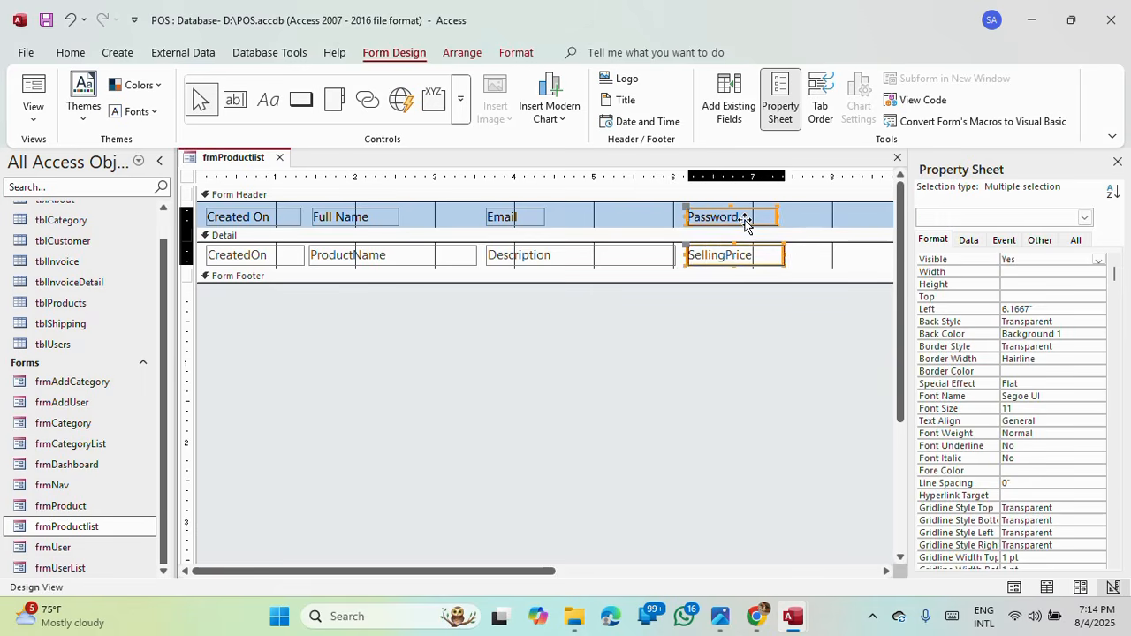
{"action": "key", "text": "Right"}
{"action": "key", "text": "Right"}
{"action": "key", "text": "Right"}
{"action": "key", "text": "Right"}
{"action": "key", "text": "Right"}
{"action": "key", "text": "Right"}
{"action": "key", "text": "Right"}
{"action": "key", "text": "Right"}
{"action": "key", "text": "Right"}
{"action": "key", "text": "Right"}
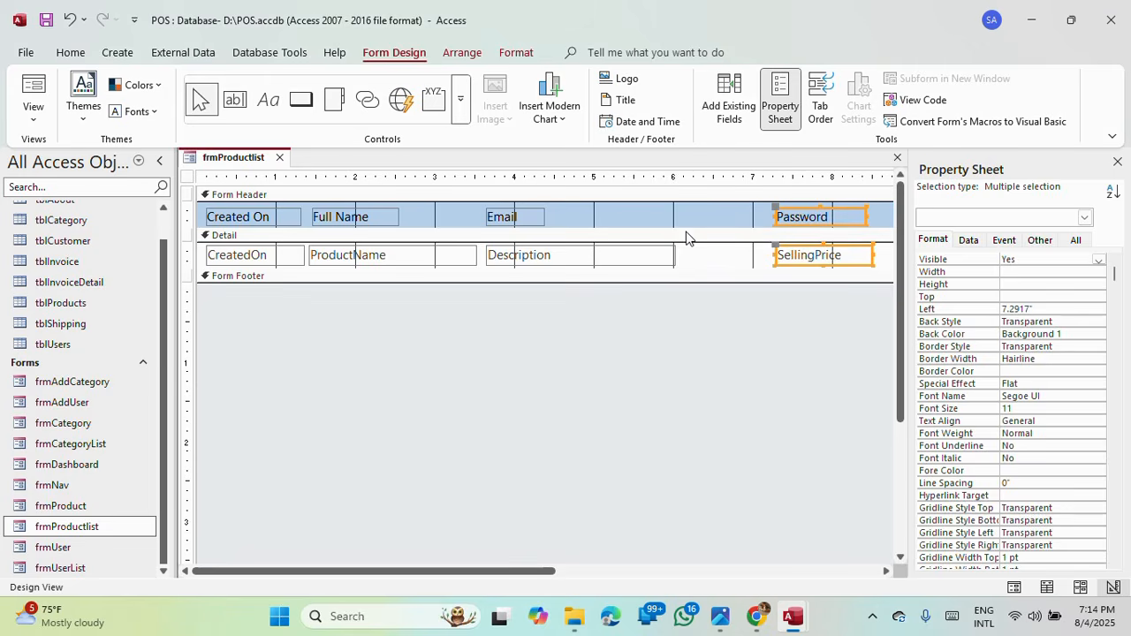
Step: Move the Email heading and Description text box together further right, starting at about 4.7 inches on the ruler
{"action": "left_click_drag", "start_coordinate": [689, 258], "coordinate": [513, 221]}
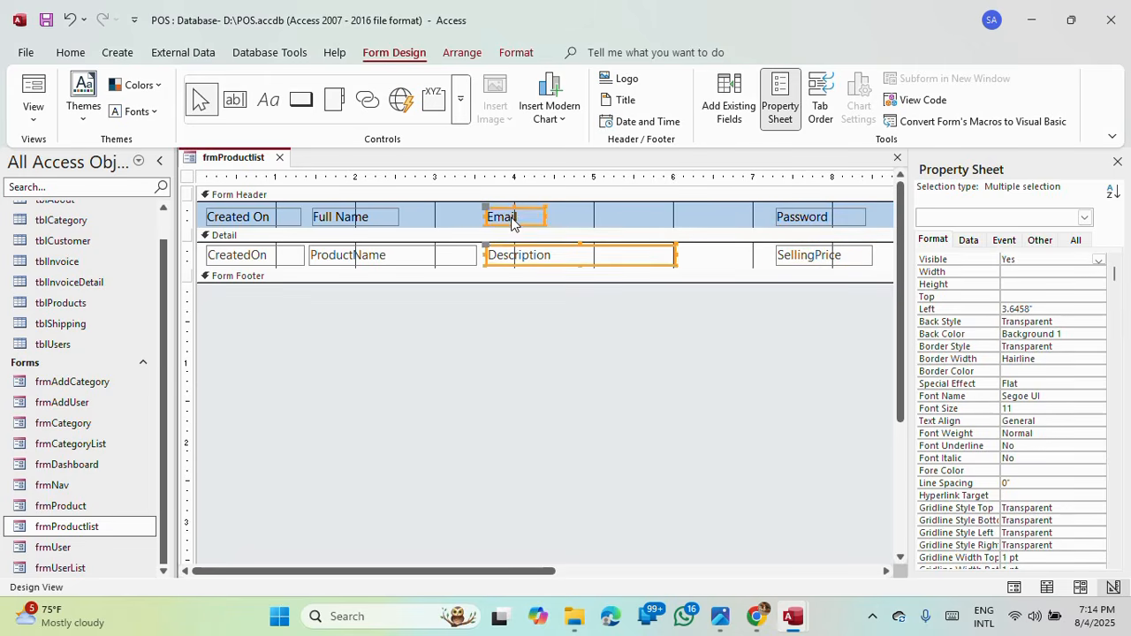
{"action": "key", "text": "Right"}
{"action": "key", "text": "Right"}
{"action": "key", "text": "Right"}
{"action": "key", "text": "Right"}
{"action": "key", "text": "Right"}
{"action": "key", "text": "Right"}
{"action": "key", "text": "Right"}
{"action": "key", "text": "Right"}
{"action": "key", "text": "Right"}
{"action": "key", "text": "Right"}
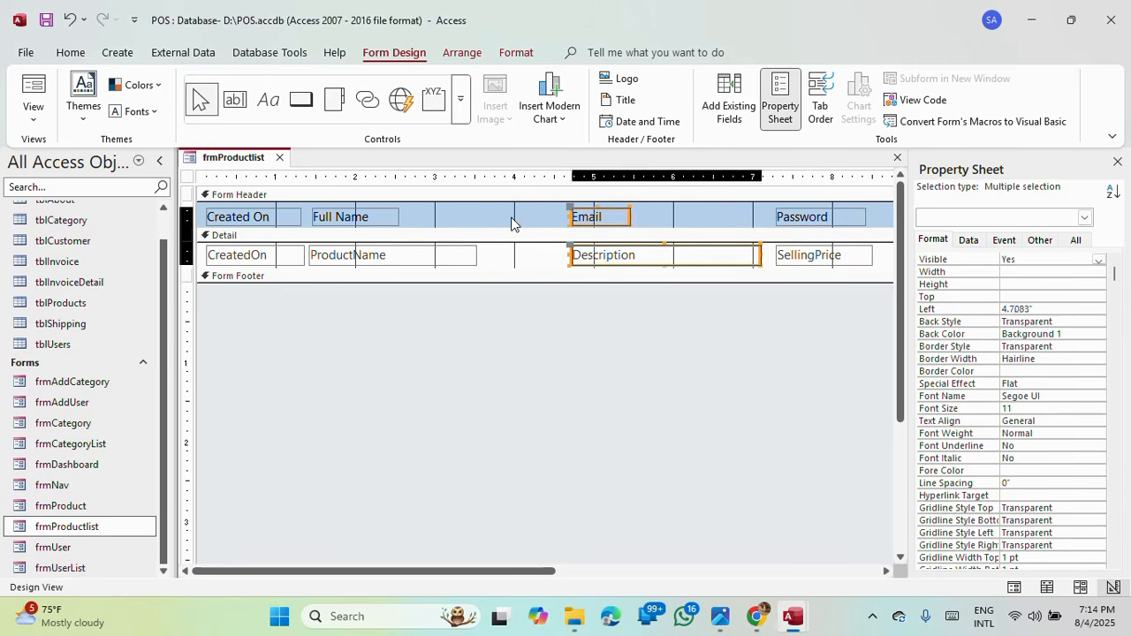
Step: Widen the Email heading and Description box leftward to about 4.2 inches, and the Full Name heading and ProductName box rightward, ending the box at about 3.9
{"action": "left_click", "coordinate": [459, 257]}
{"action": "left_click", "coordinate": [610, 257]}
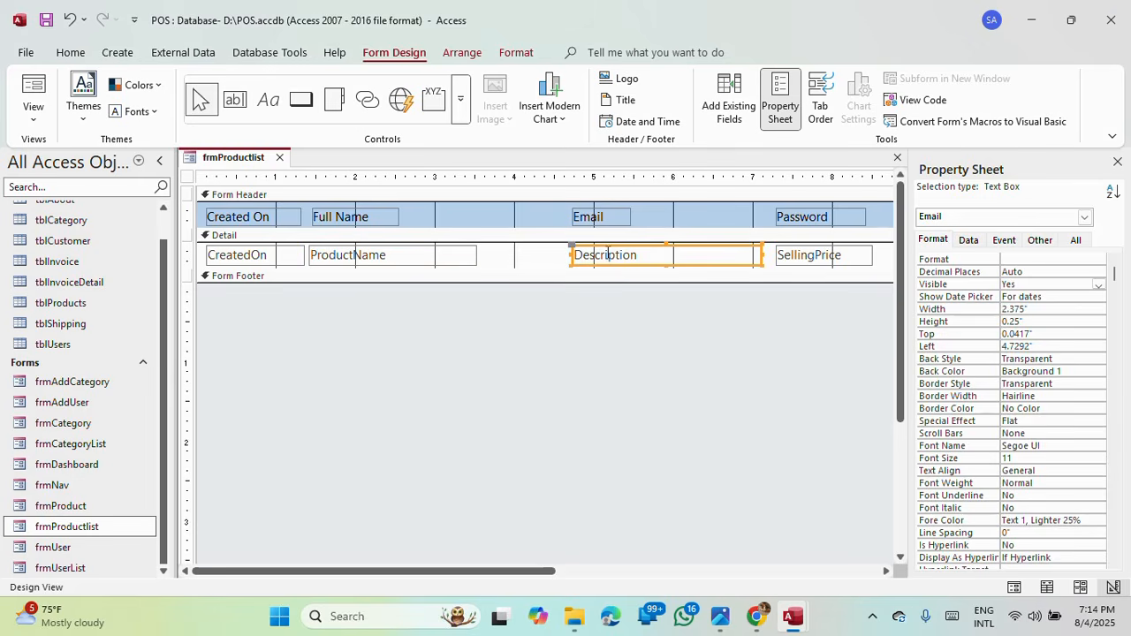
{"action": "left_click", "coordinate": [594, 220], "text": "shift"}
{"action": "left_click_drag", "start_coordinate": [572, 254], "coordinate": [374, 222]}
{"action": "left_click_drag", "start_coordinate": [475, 254], "coordinate": [511, 255]}
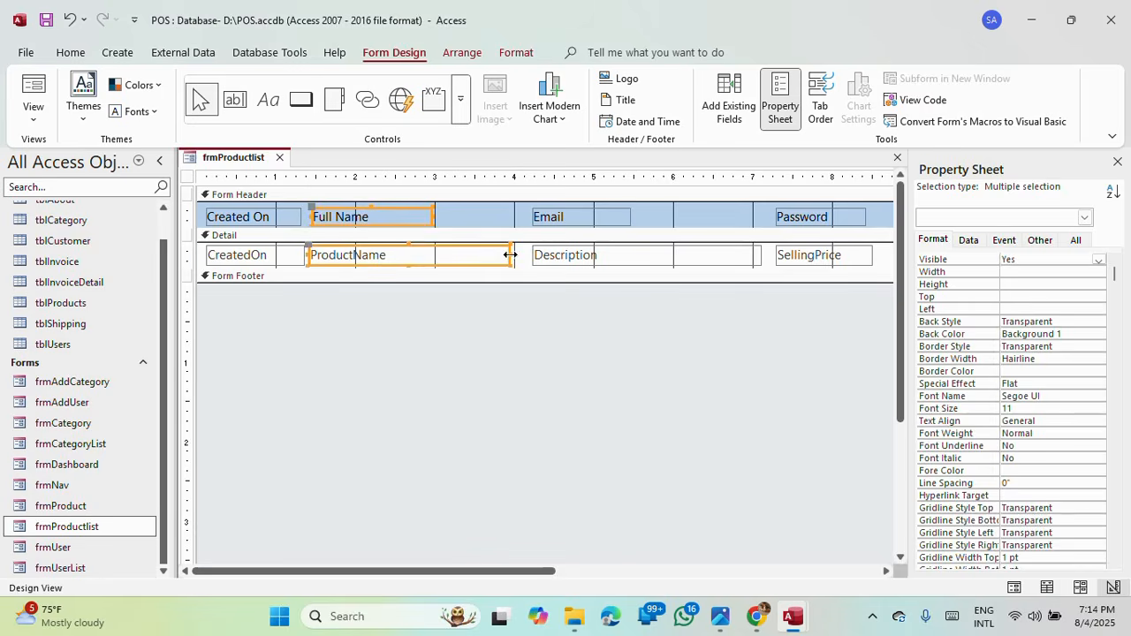
{"action": "left_click", "coordinate": [504, 223]}
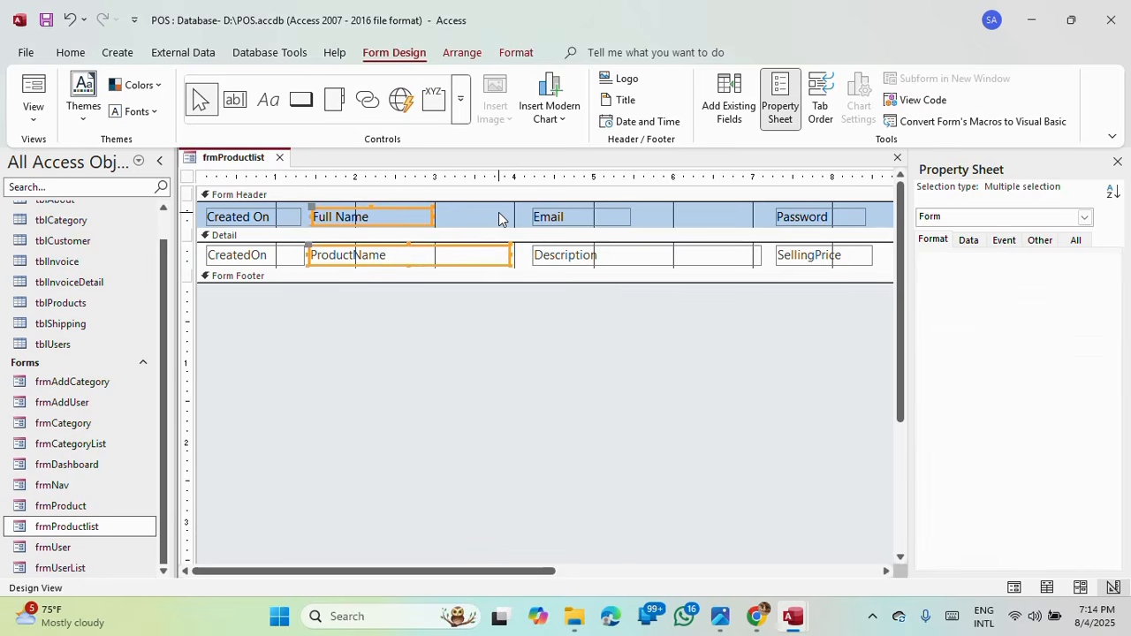
Step: Rename the FullName text box as ProductName, copying the name from its bound field
{"action": "left_click", "coordinate": [361, 262]}
{"action": "left_click_drag", "start_coordinate": [389, 257], "coordinate": [294, 257]}
{"action": "key", "text": "ctrl+c"}
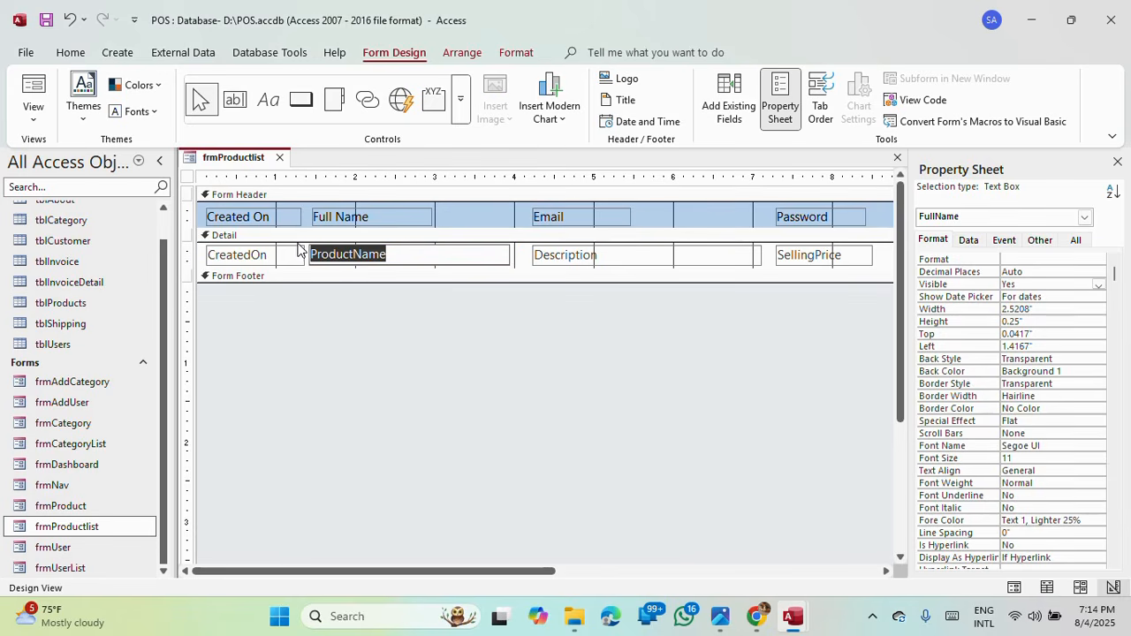
{"action": "left_click", "coordinate": [1034, 240]}
{"action": "left_click", "coordinate": [944, 260]}
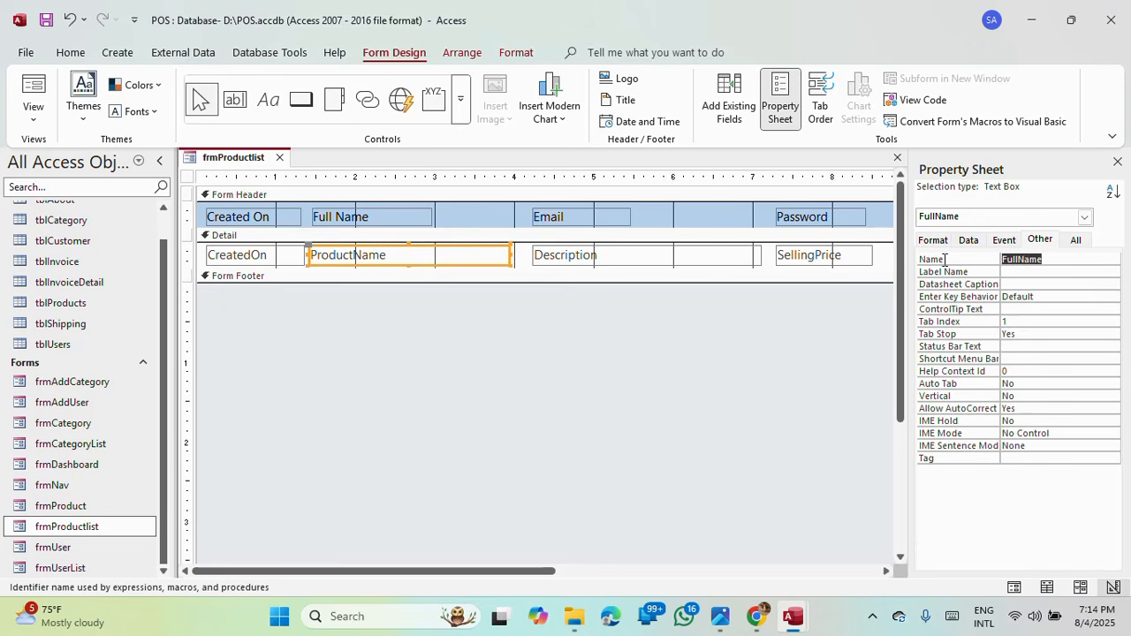
{"action": "key", "text": "ctrl+v"}
{"action": "key", "text": "Return"}
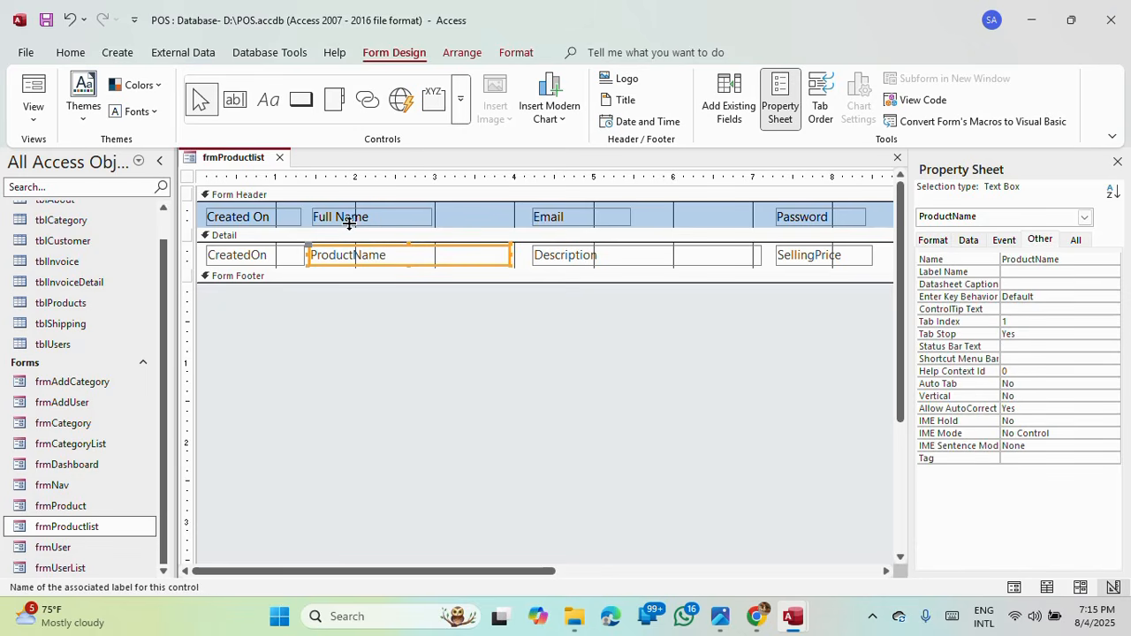
Step: Change the Full Name column heading to "Product Name"
{"action": "left_click", "coordinate": [349, 220]}
{"action": "left_click_drag", "start_coordinate": [364, 219], "coordinate": [267, 221]}
{"action": "key", "text": "ctrl+v"}
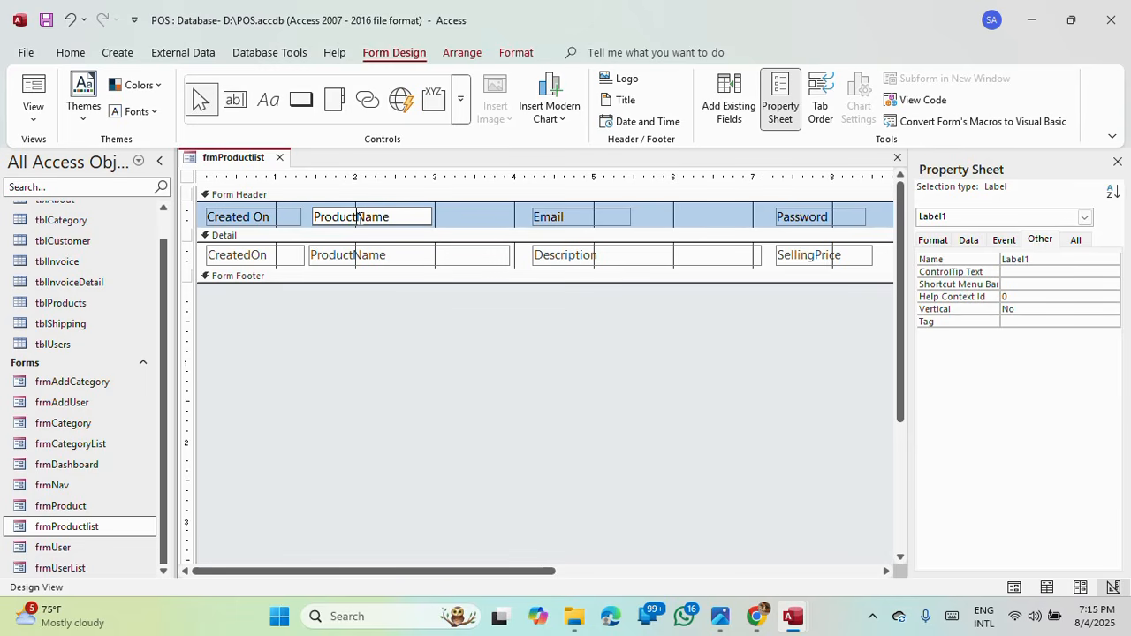
Step: Rename the Email text box as Description, copying the name from its bound field
{"action": "left_click", "coordinate": [578, 254]}
{"action": "left_click", "coordinate": [620, 255]}
{"action": "left_click_drag", "start_coordinate": [620, 255], "coordinate": [501, 253]}
{"action": "key", "text": "ctrl+c"}
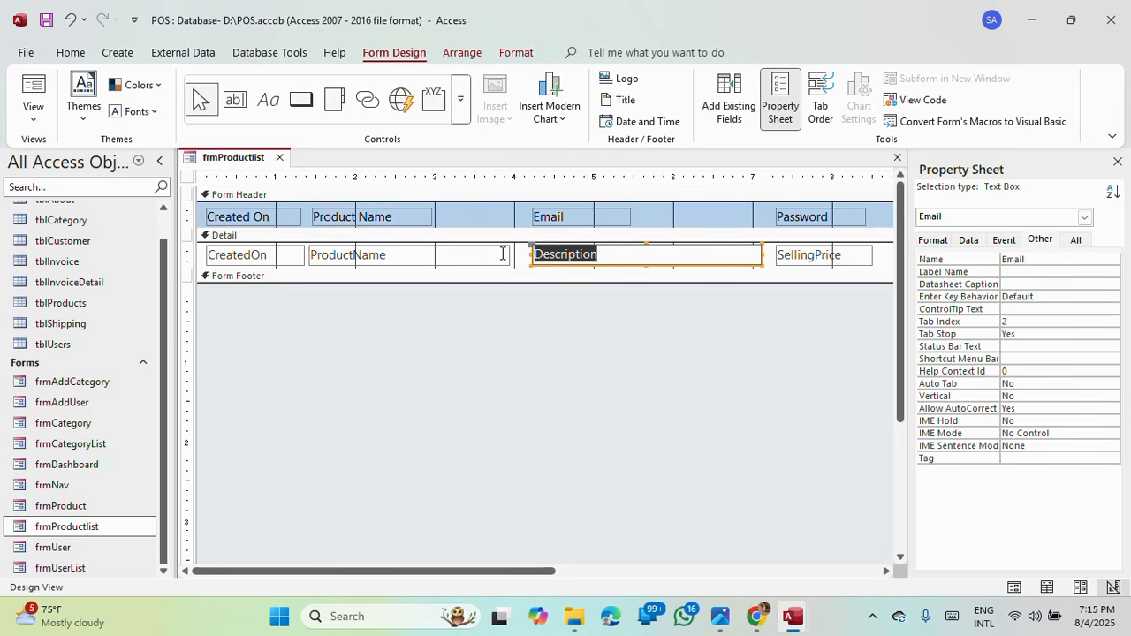
{"action": "left_click", "coordinate": [1044, 244]}
{"action": "left_click_drag", "start_coordinate": [1054, 262], "coordinate": [962, 259]}
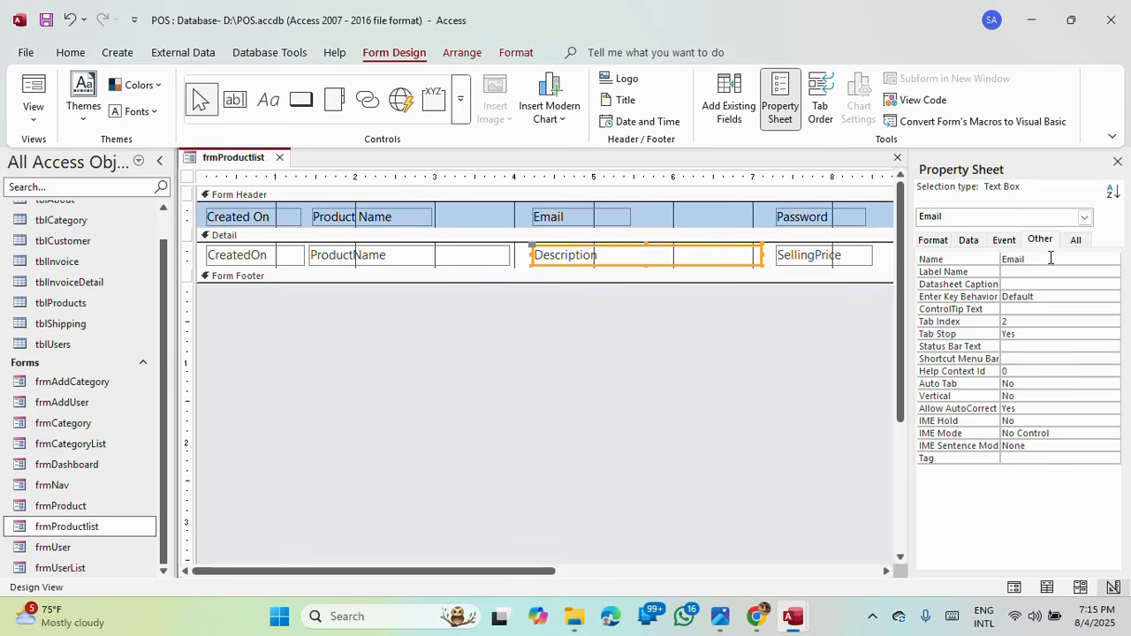
{"action": "left_click", "coordinate": [984, 260]}
{"action": "key", "text": "ctrl+v"}
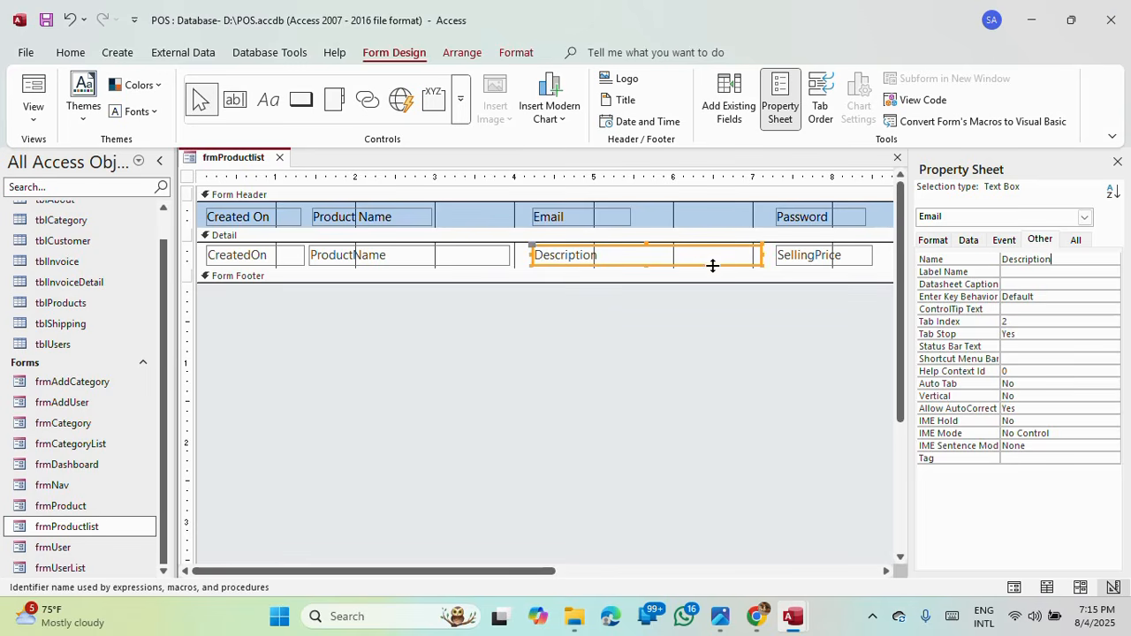
Step: Change the Email column heading to "Description"
{"action": "left_click", "coordinate": [565, 221]}
{"action": "double_click", "coordinate": [552, 217]}
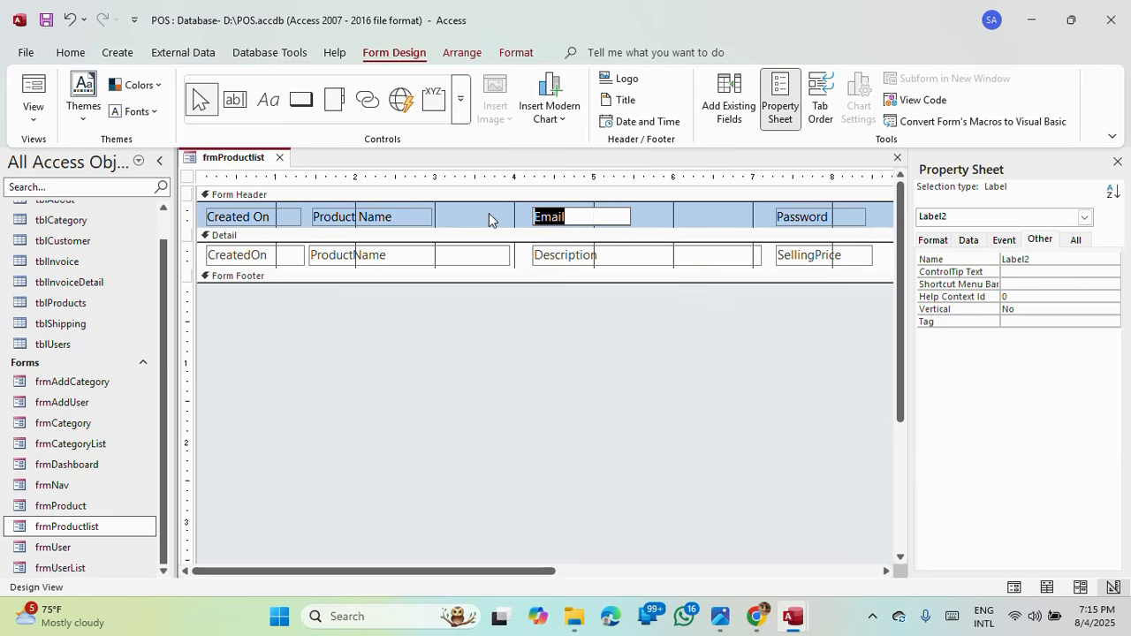
{"action": "key", "text": "ctrl+v"}
Step: Rename the Password text box as SellingPrice, copying the name from its bound field
{"action": "left_click", "coordinate": [847, 258]}
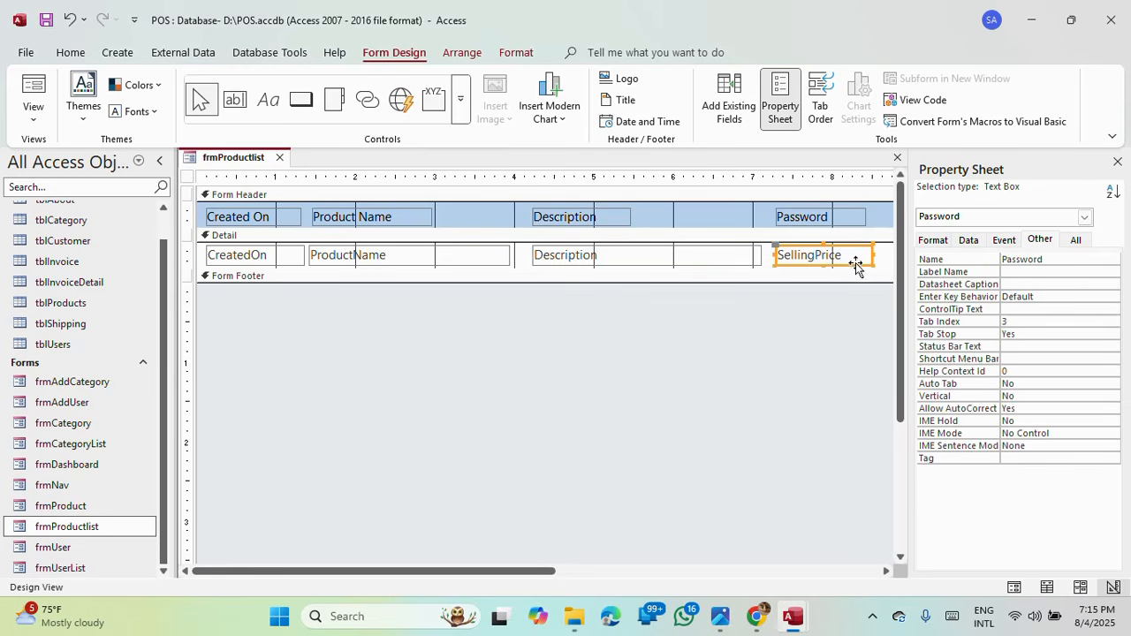
{"action": "left_click", "coordinate": [855, 257]}
{"action": "left_click_drag", "start_coordinate": [855, 257], "coordinate": [756, 257]}
{"action": "key", "text": "ctrl+c"}
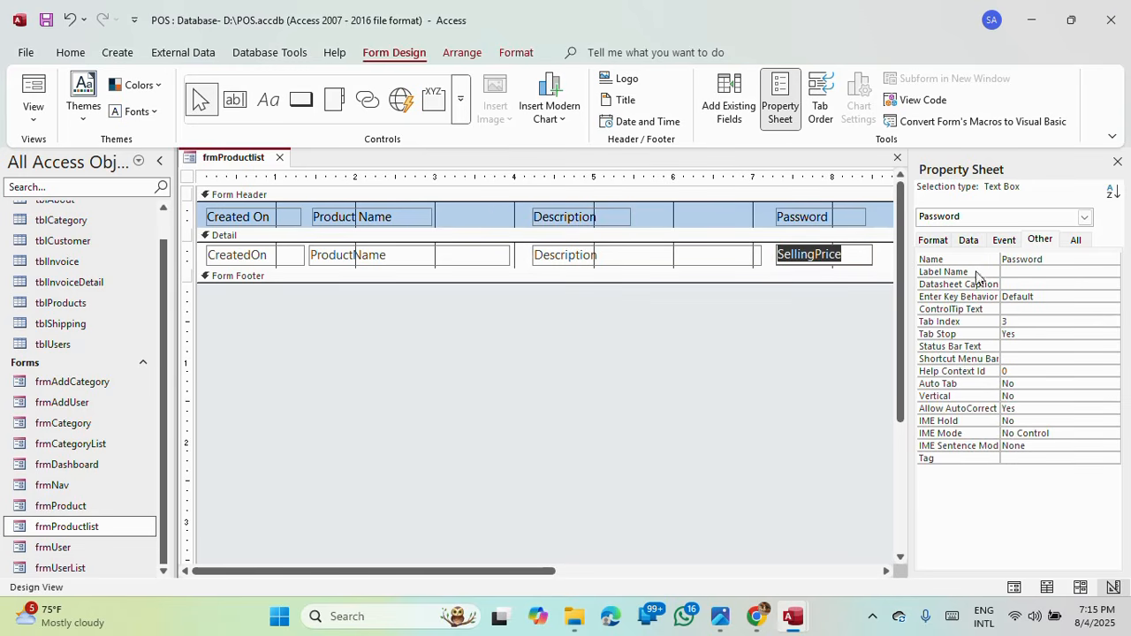
{"action": "left_click", "coordinate": [1061, 258]}
{"action": "left_click", "coordinate": [930, 258]}
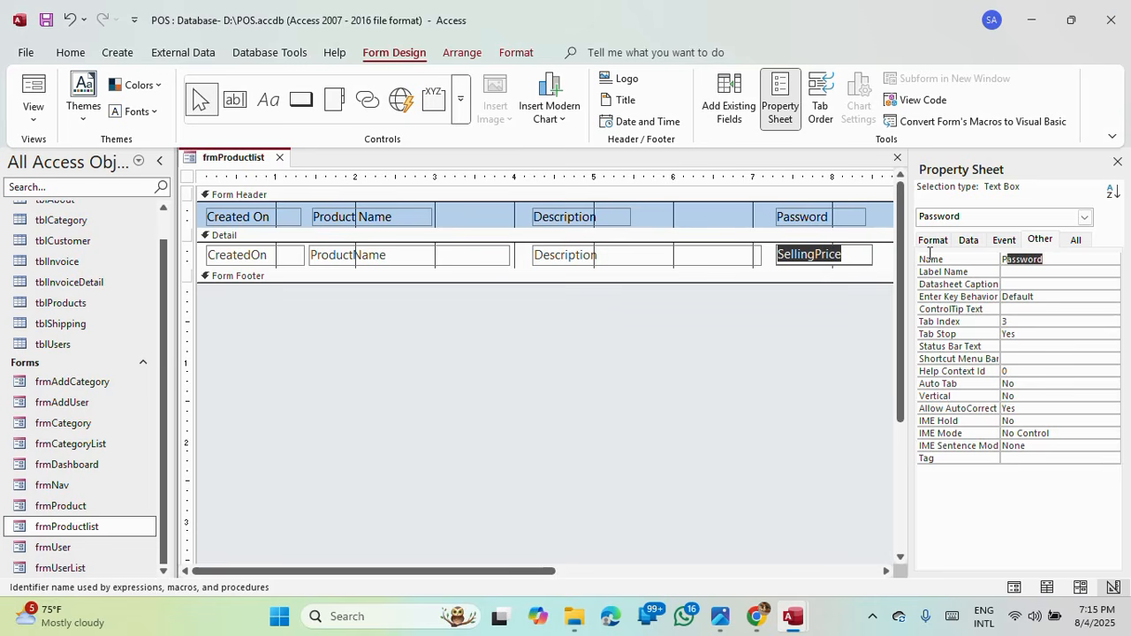
{"action": "key", "text": "ctrl+v"}
{"action": "key", "text": "Return"}
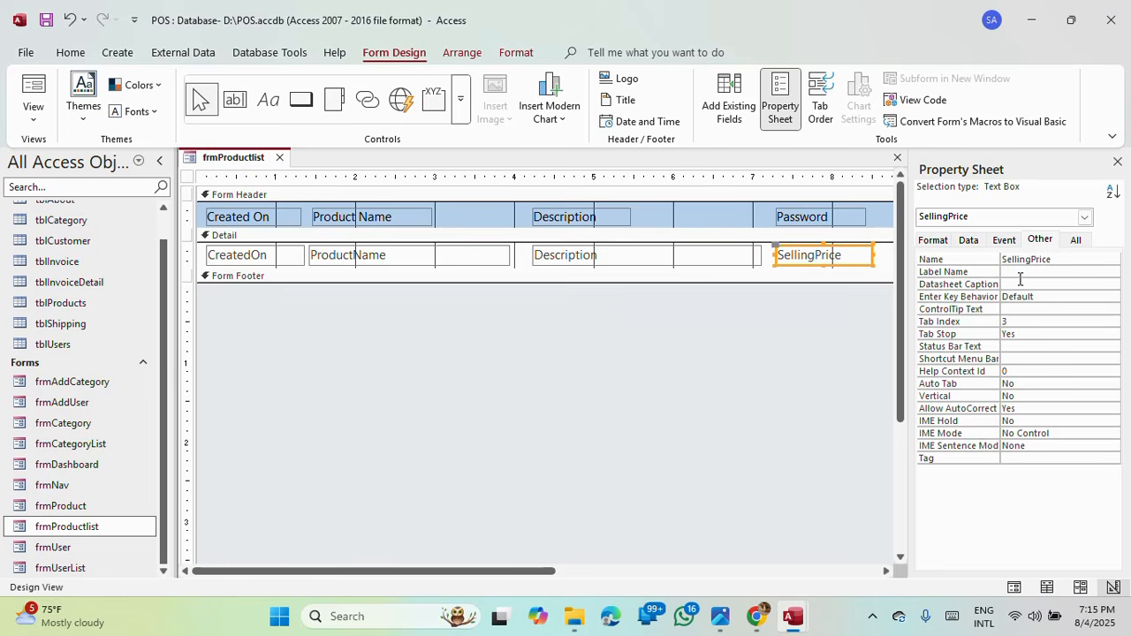
Step: Change the Password column heading to "Selling Price"
{"action": "left_click", "coordinate": [849, 217]}
{"action": "left_click", "coordinate": [847, 217]}
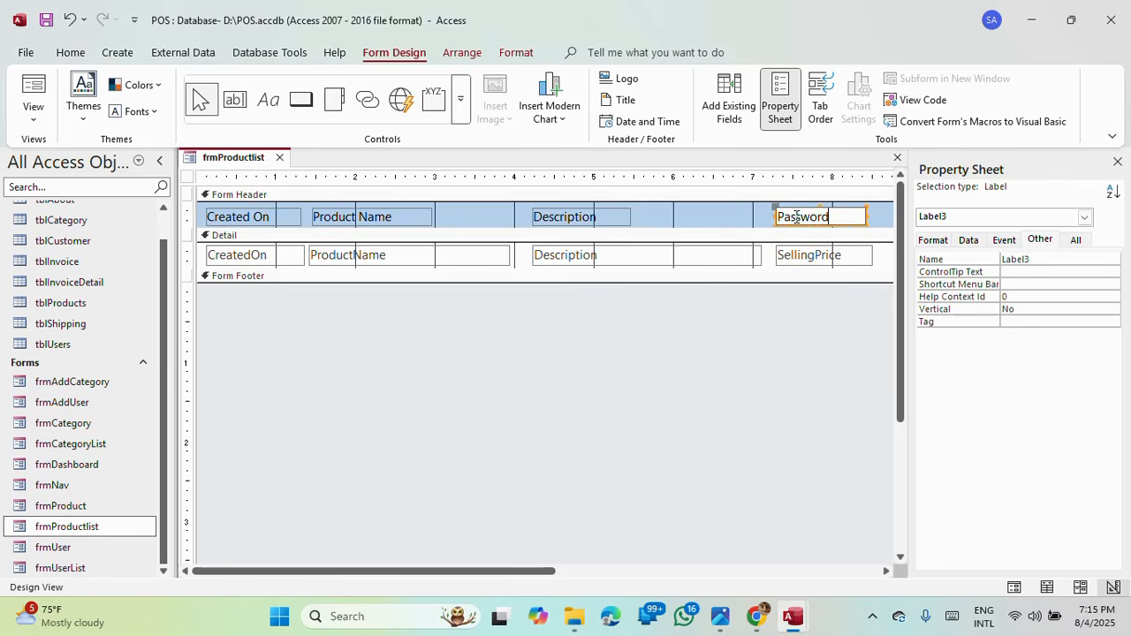
{"action": "left_click_drag", "start_coordinate": [847, 218], "coordinate": [668, 212]}
{"action": "key", "text": "ctrl+v"}
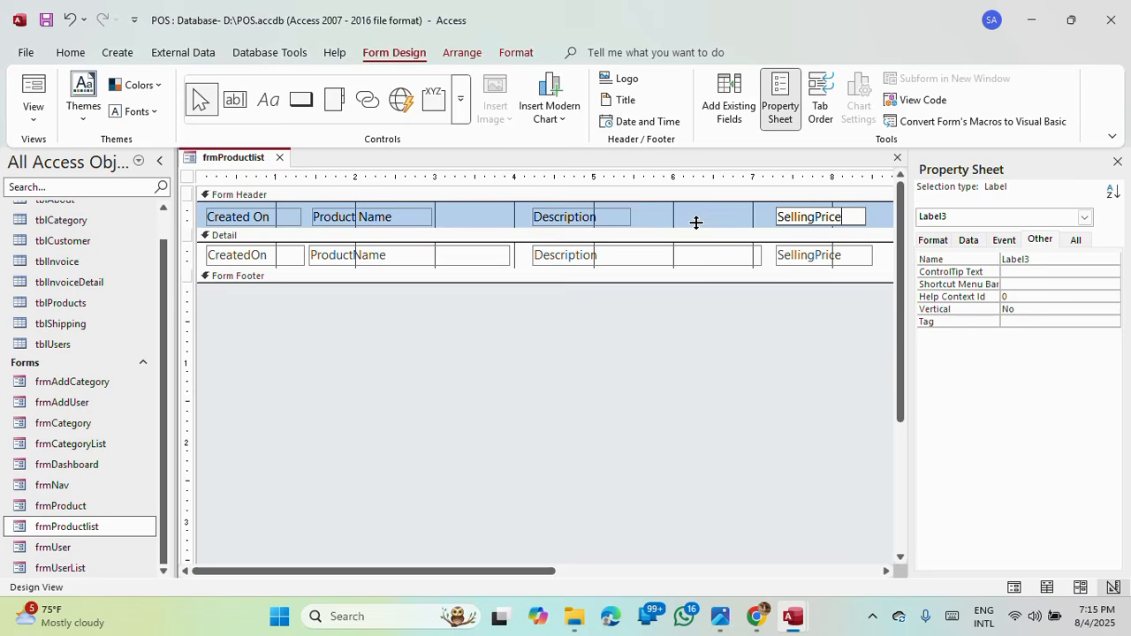
{"action": "left_click", "coordinate": [817, 216]}
{"action": "left_click", "coordinate": [468, 205]}
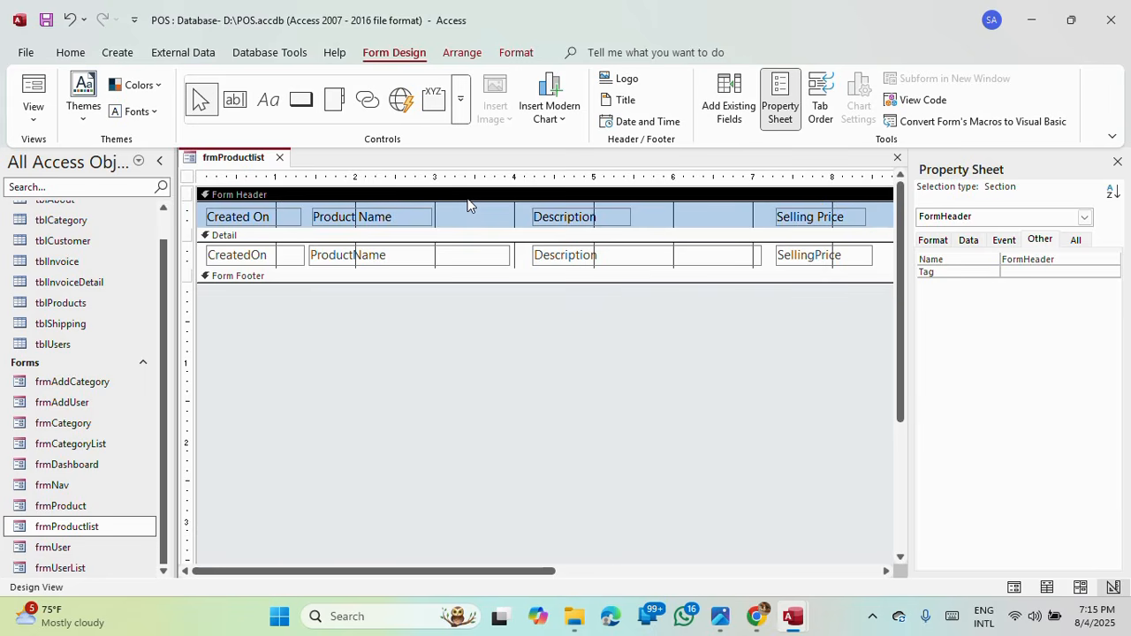
Step: Add the CategoryID field to the form's Detail section and delete its attached label
{"action": "left_click", "coordinate": [738, 113]}
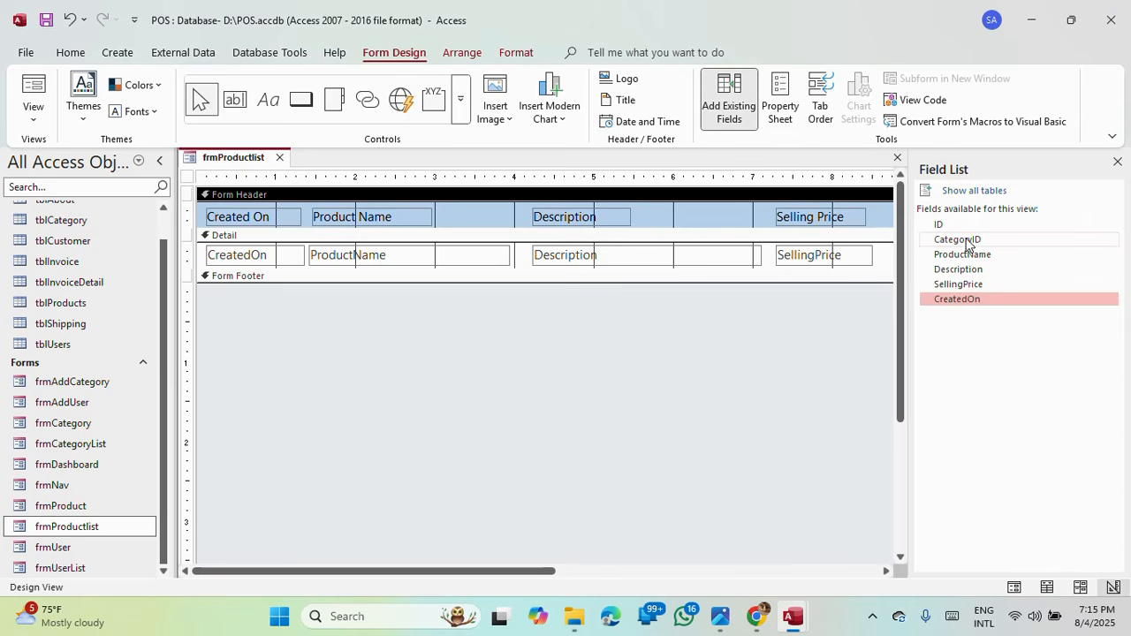
{"action": "left_click_drag", "start_coordinate": [967, 238], "coordinate": [436, 255]}
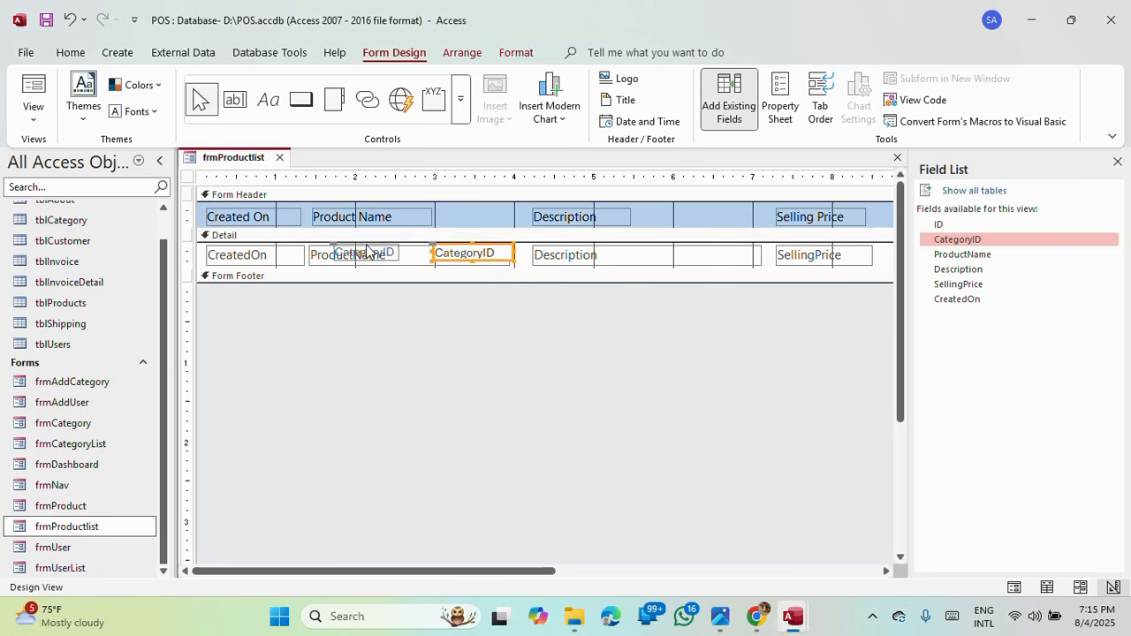
{"action": "key", "text": "Delete"}
{"action": "left_click", "coordinate": [499, 256]}
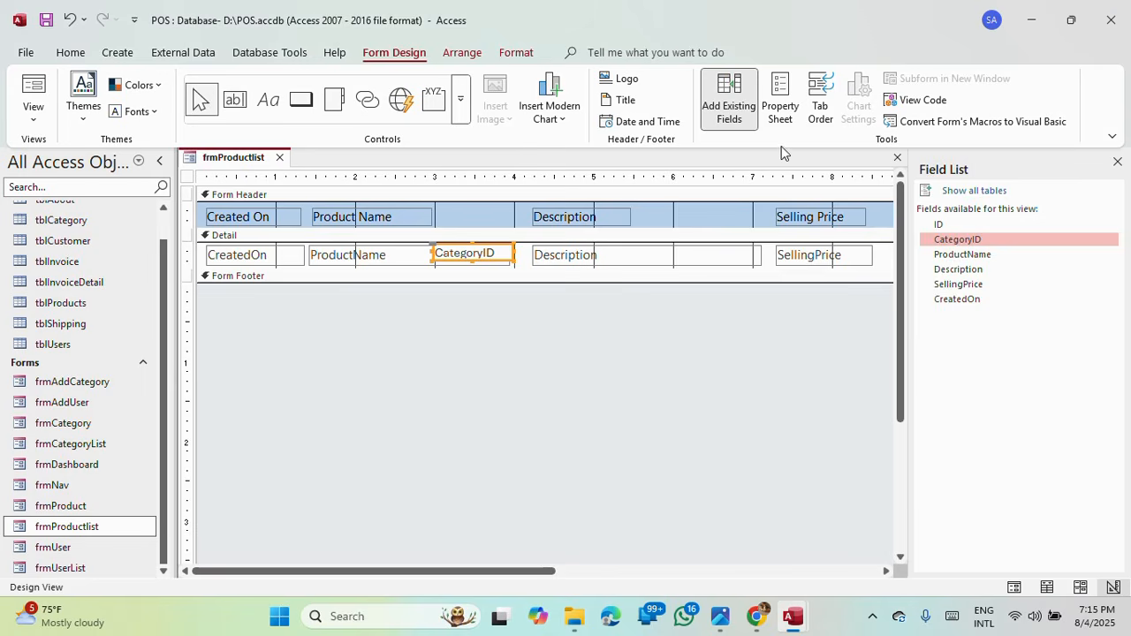
Step: Set the CategoryID text box's width, height, top and left to 0, and preview the form before returning to its design
{"action": "left_click", "coordinate": [780, 106]}
{"action": "left_click", "coordinate": [939, 246]}
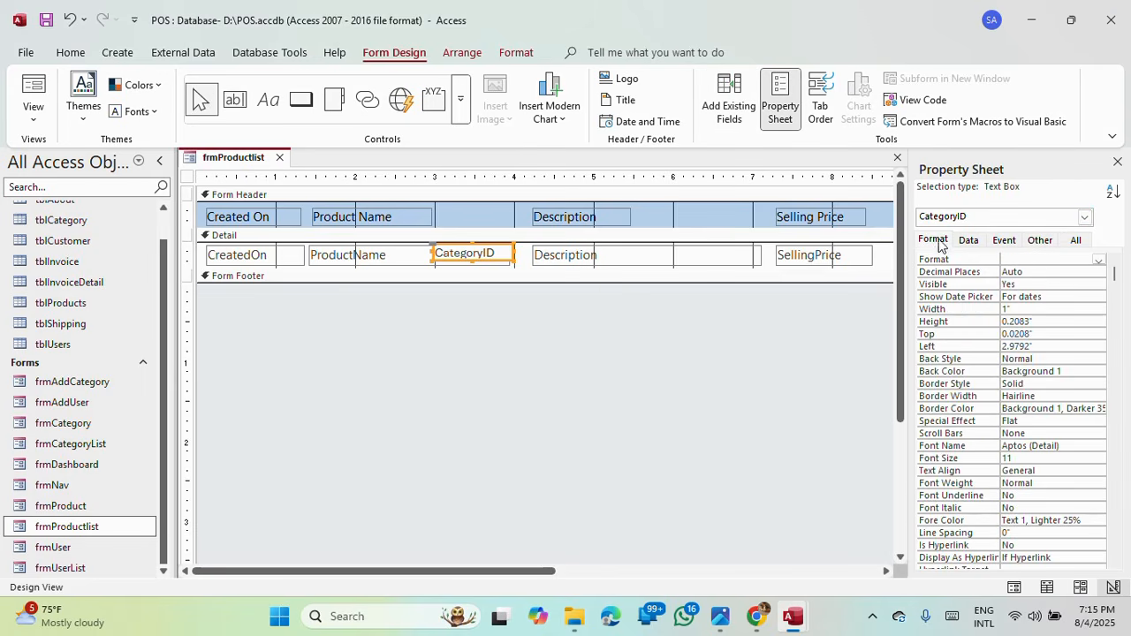
{"action": "left_click", "coordinate": [1023, 309]}
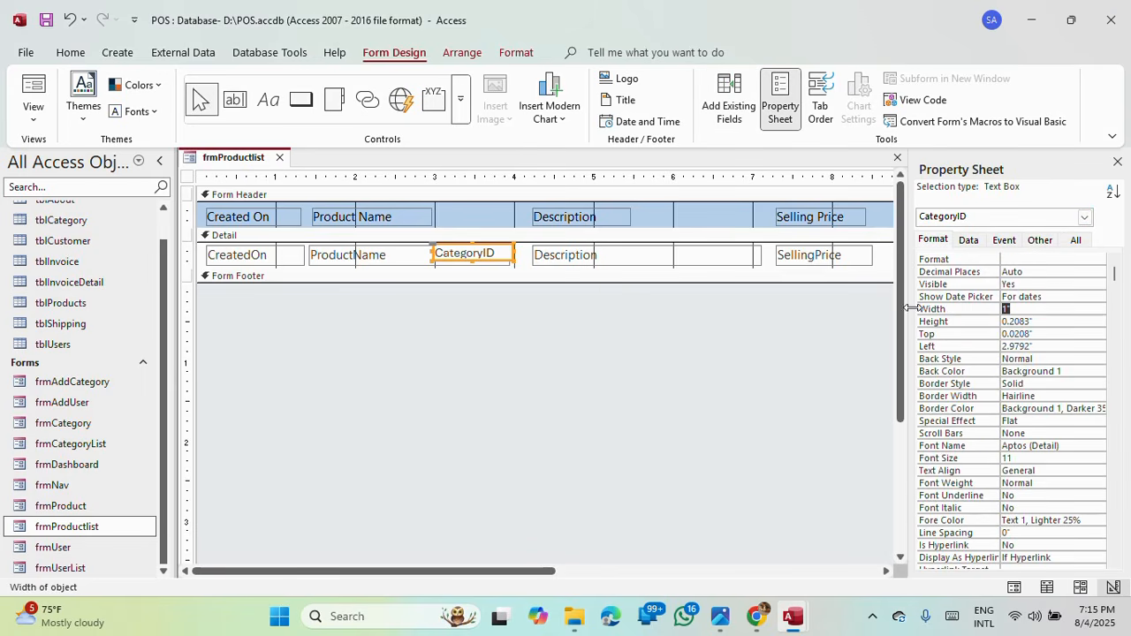
{"action": "type", "text": "0"}
{"action": "key", "text": "Return"}
{"action": "type", "text": "0"}
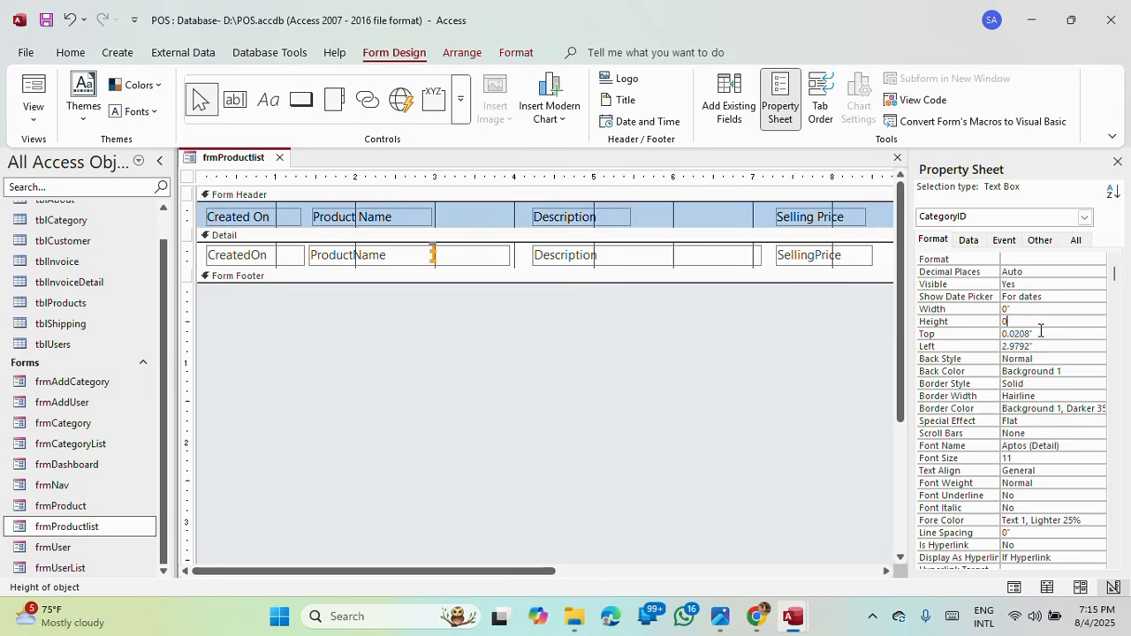
{"action": "key", "text": "Return"}
{"action": "type", "text": "0"}
{"action": "key", "text": "Return"}
{"action": "type", "text": "0"}
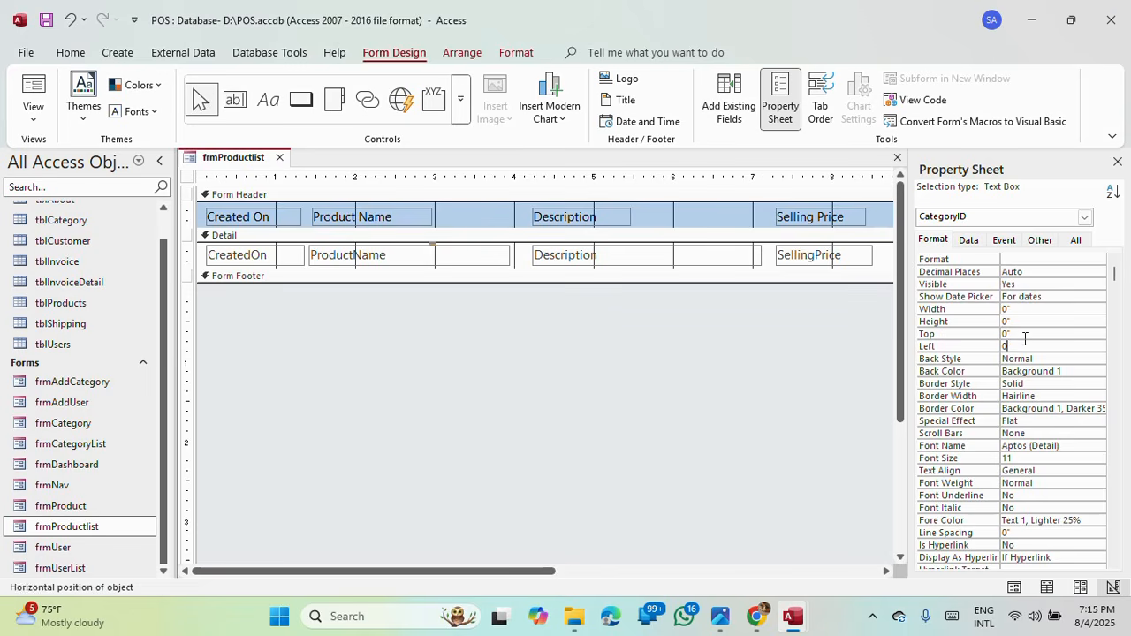
{"action": "left_click", "coordinate": [1025, 335]}
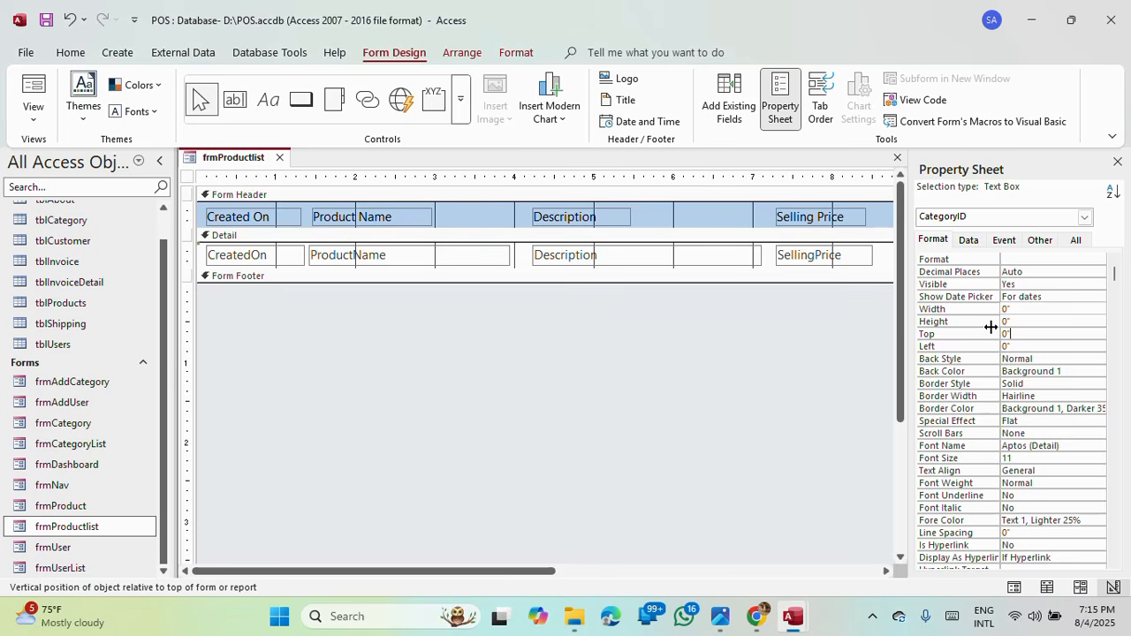
{"action": "left_click", "coordinate": [33, 89]}
{"action": "right_click", "coordinate": [585, 180]}
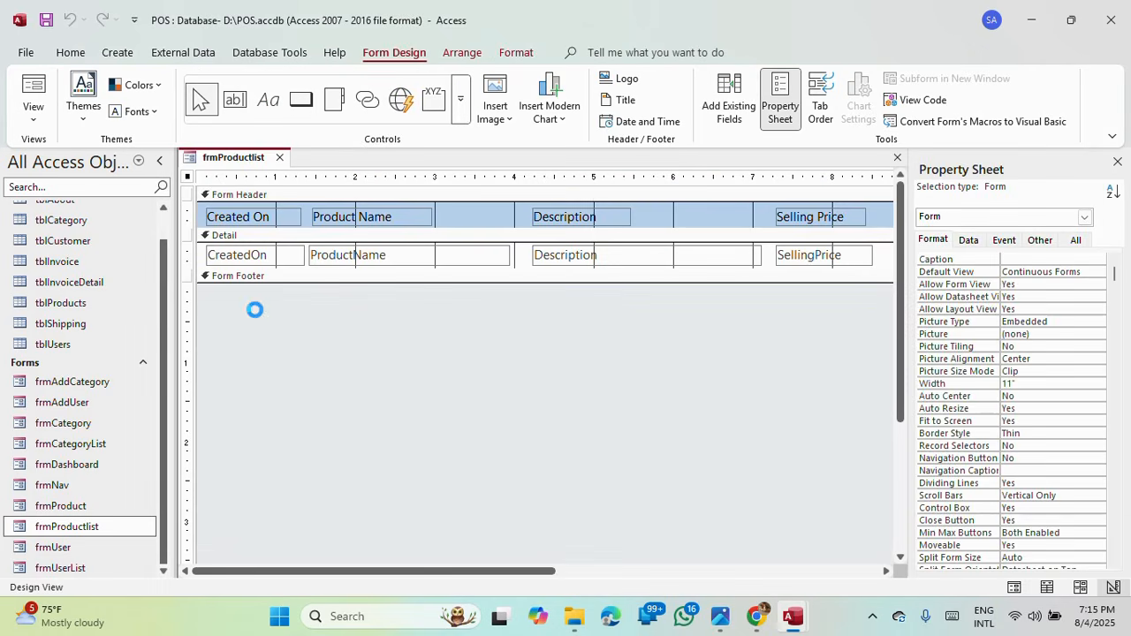
Step: Open the tblProducts table and look up the existing category's ID in tblCategory
{"action": "scroll", "coordinate": [105, 281], "scroll_direction": "up", "scroll_amount": 1}
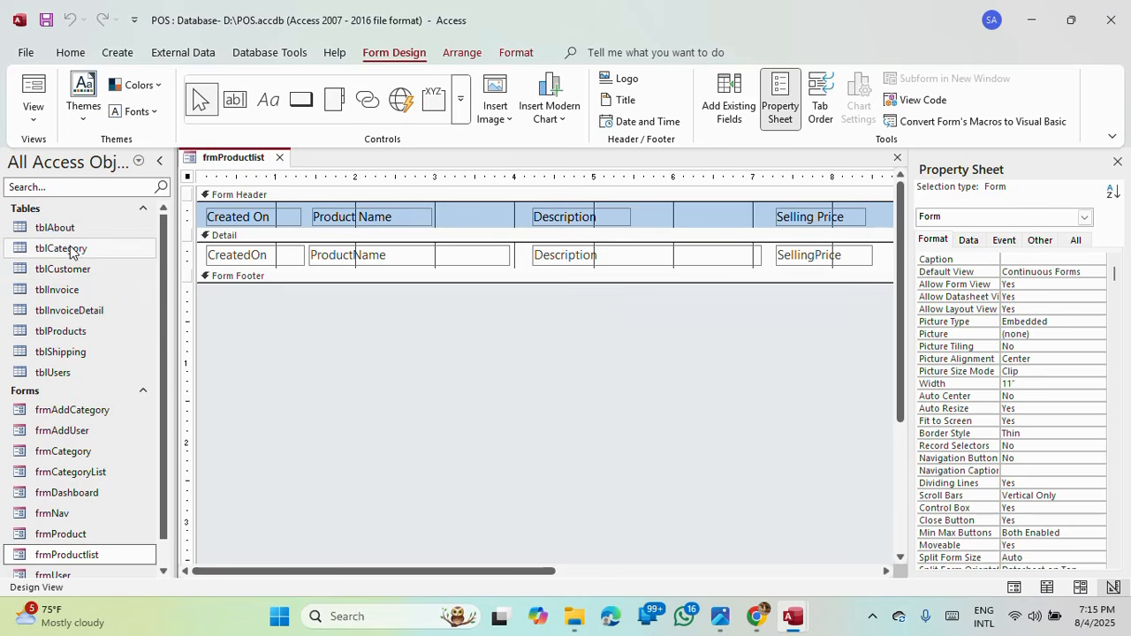
{"action": "double_click", "coordinate": [57, 332]}
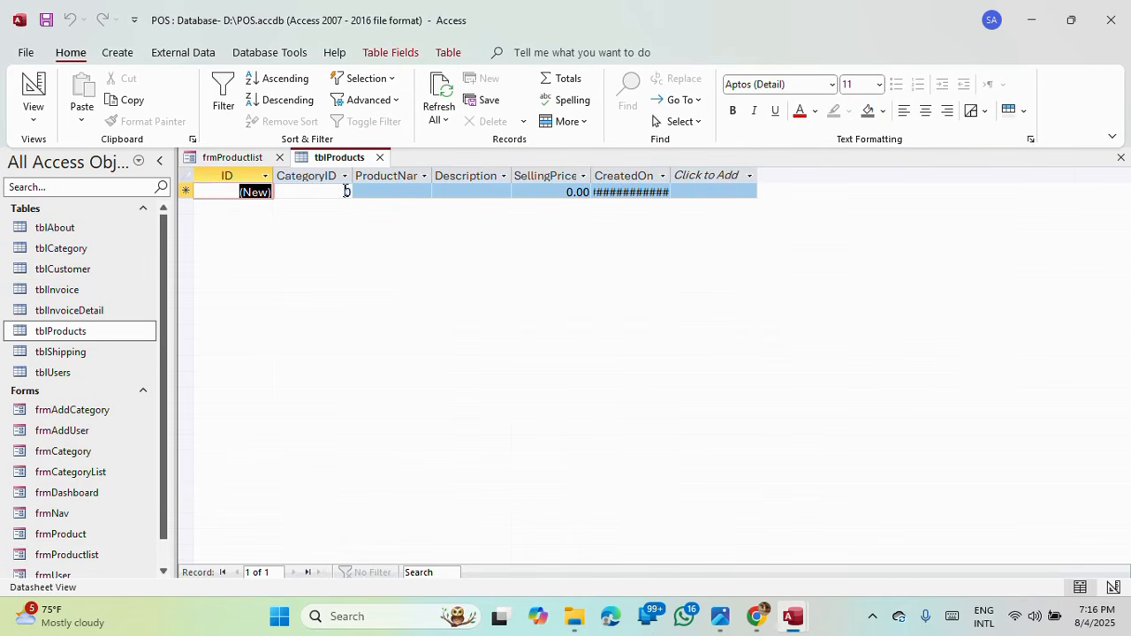
{"action": "left_click", "coordinate": [344, 191]}
{"action": "left_click", "coordinate": [345, 177]}
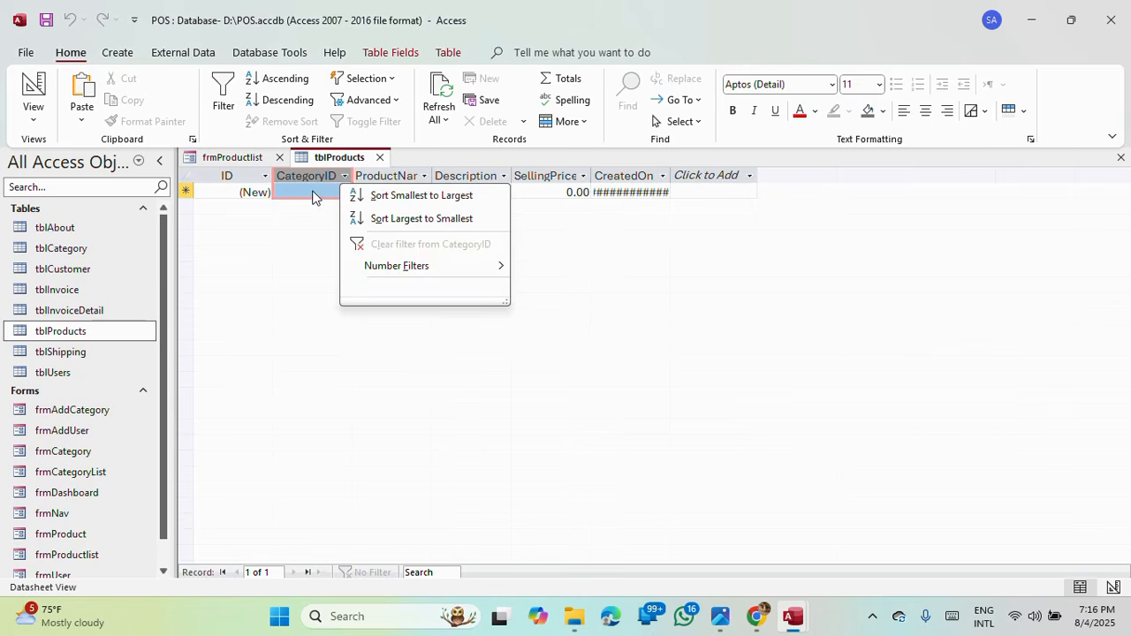
{"action": "left_click", "coordinate": [314, 192]}
{"action": "left_click", "coordinate": [374, 190]}
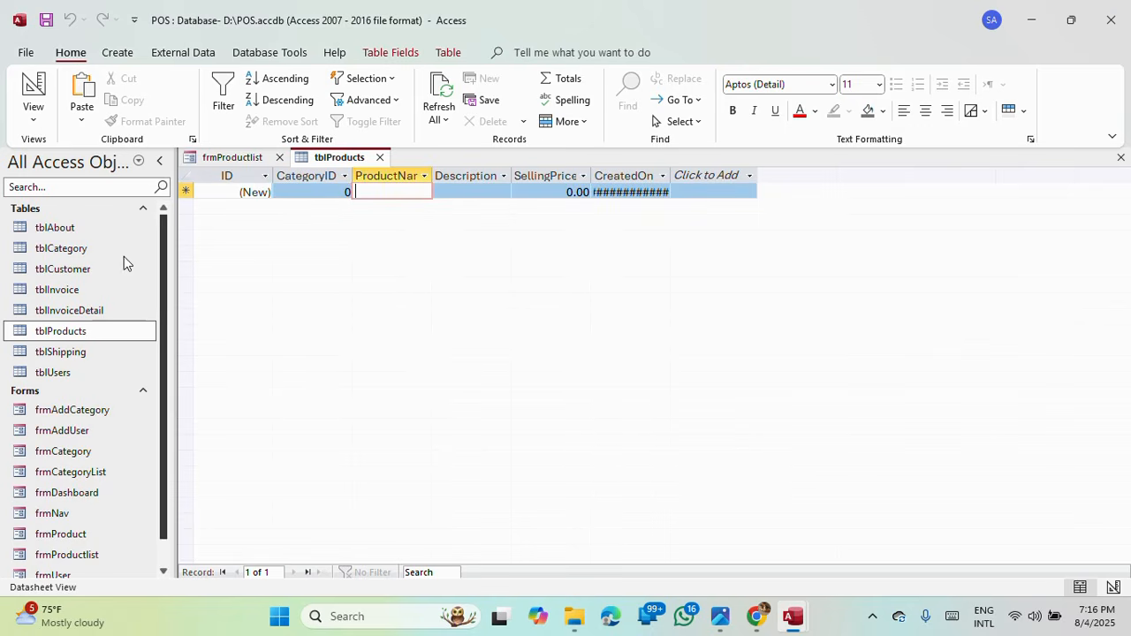
{"action": "double_click", "coordinate": [74, 255]}
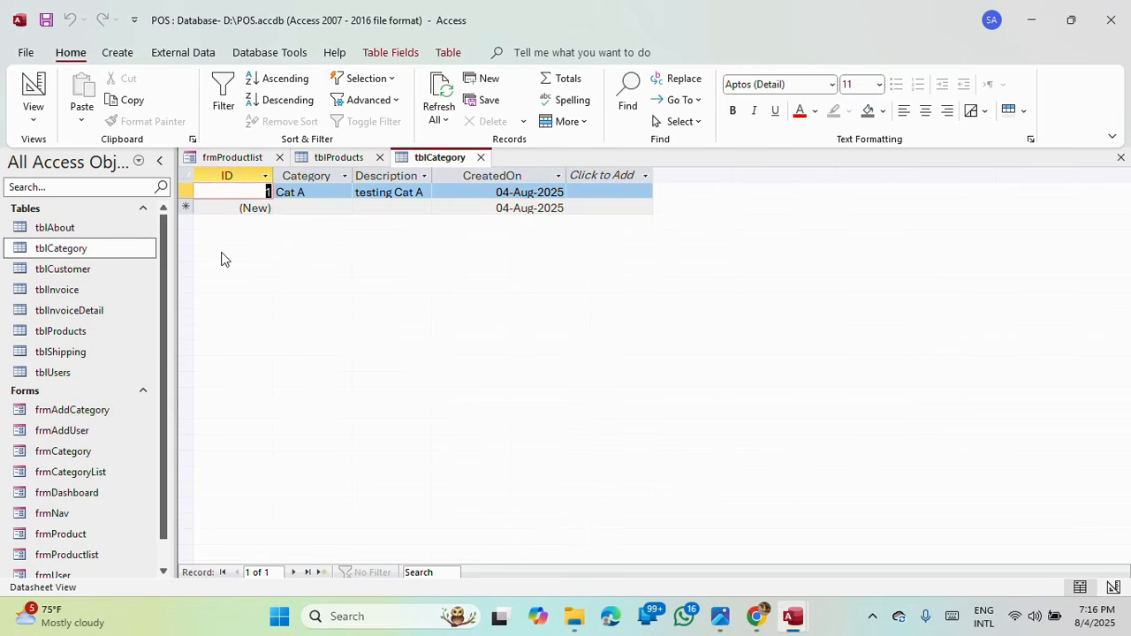
{"action": "left_click", "coordinate": [481, 157]}
Step: Add a tblProducts record with CategoryID 1, name "Product A", description "Testing Product" and selling price 50, widening the Description column
{"action": "left_click", "coordinate": [318, 191]}
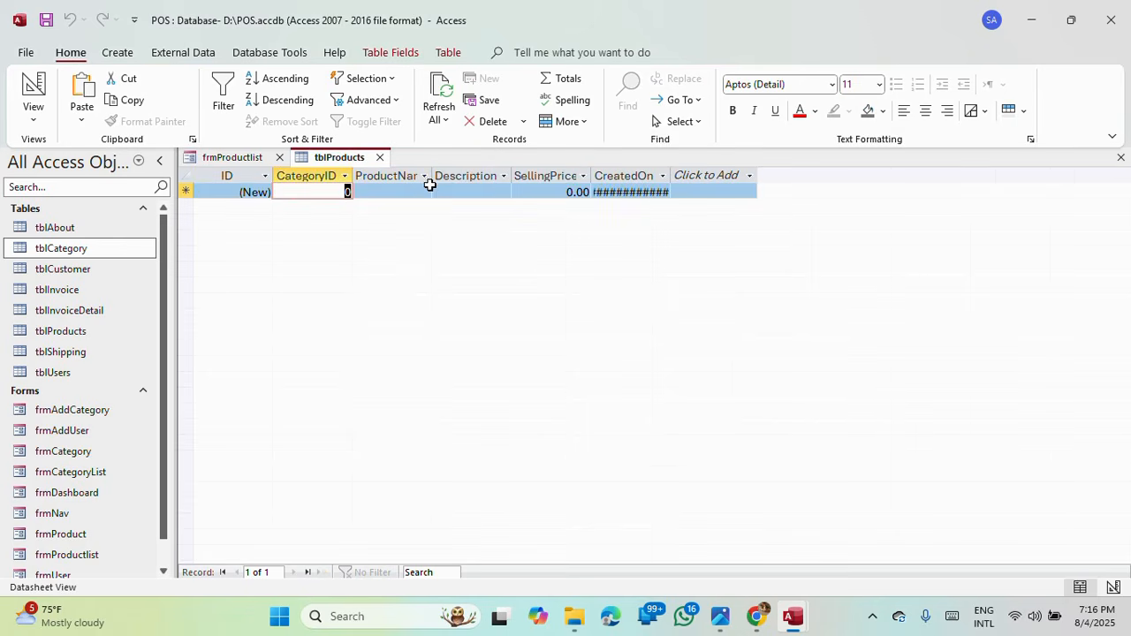
{"action": "type", "text": "1"}
{"action": "left_click", "coordinate": [409, 191]}
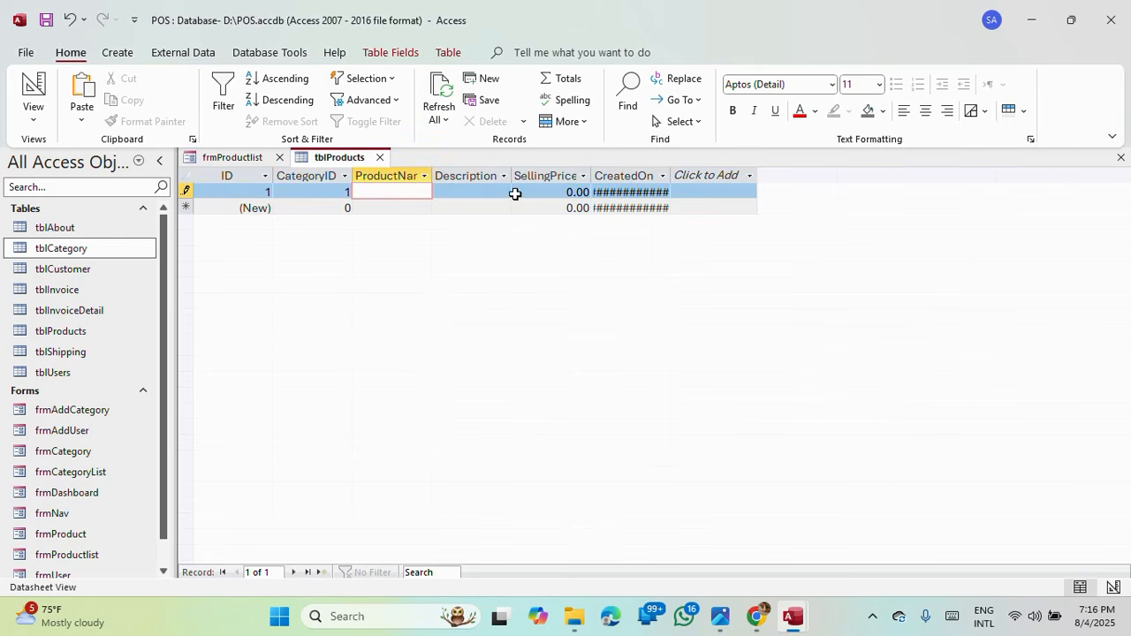
{"action": "type", "text": "Product A"}
{"action": "left_click_drag", "start_coordinate": [511, 172], "coordinate": [649, 173]}
{"action": "left_click", "coordinate": [533, 192]}
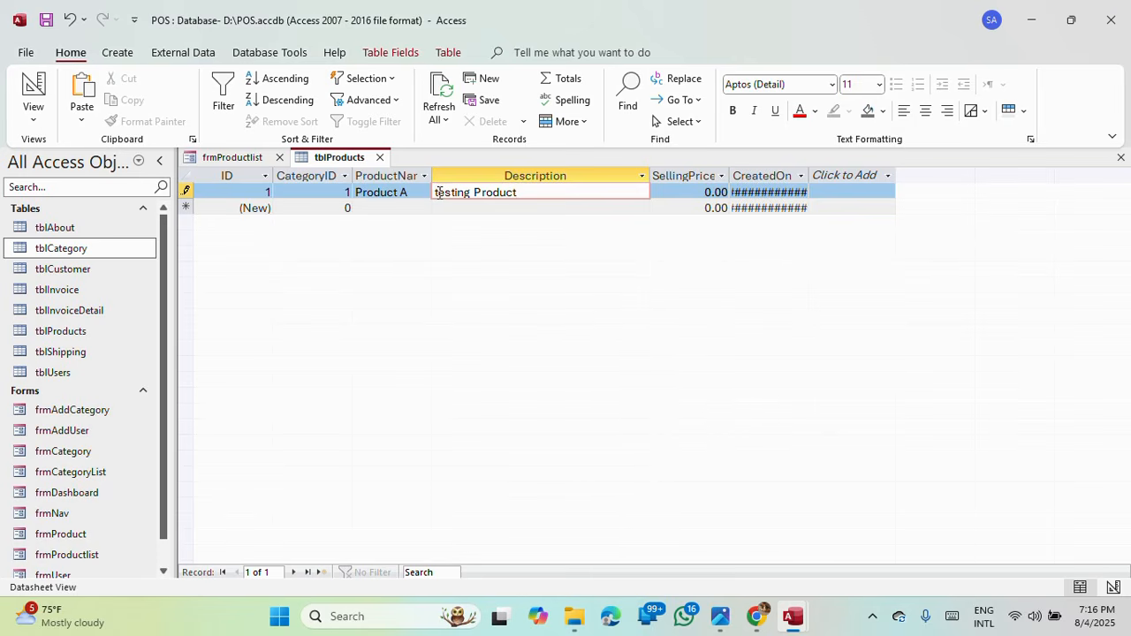
{"action": "key", "text": "BackSpace"}
{"action": "type", "text": "T"}
{"action": "key", "text": "Tab"}
{"action": "type", "text": "5"}
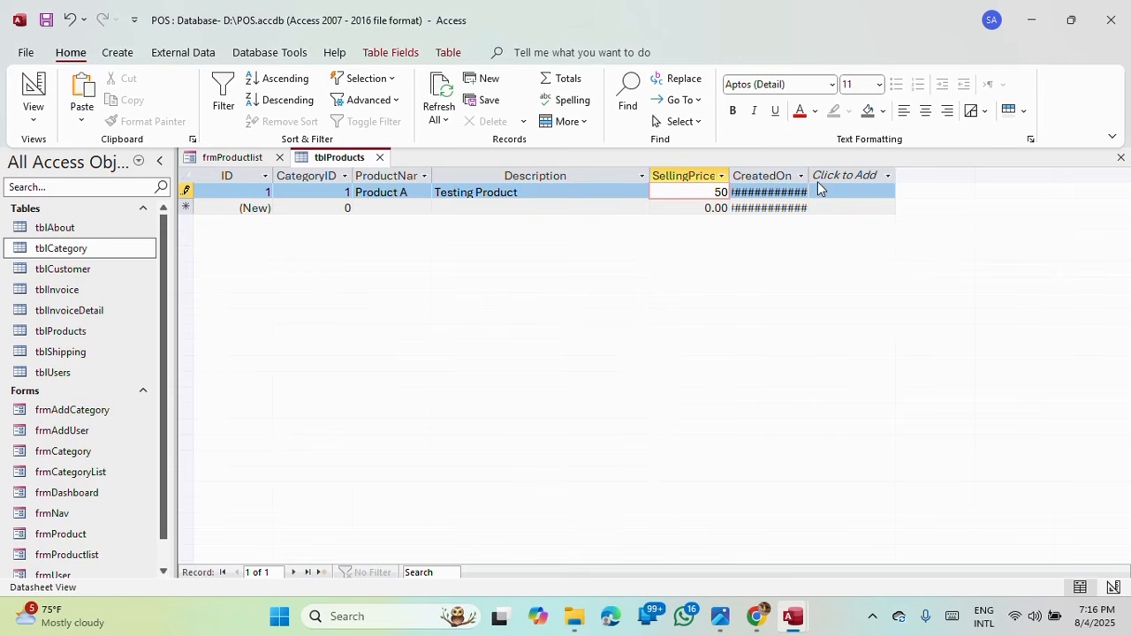
Step: Fit the CreatedOn column to its contents and close tblProducts, saving the layout
{"action": "left_click_drag", "start_coordinate": [808, 175], "coordinate": [991, 191]}
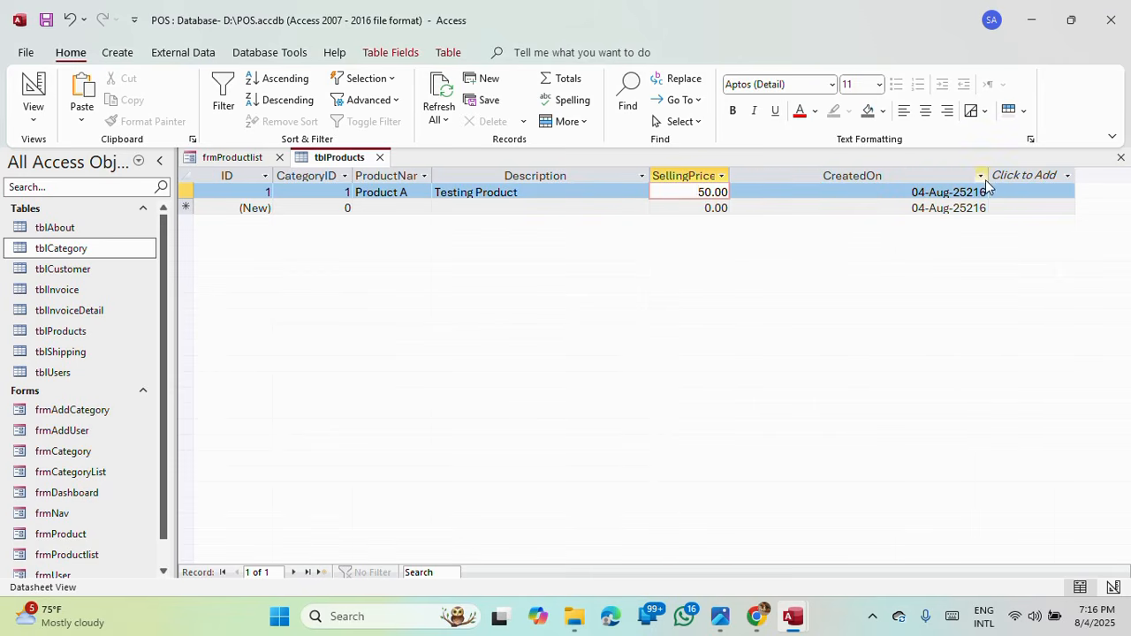
{"action": "double_click", "coordinate": [988, 177]}
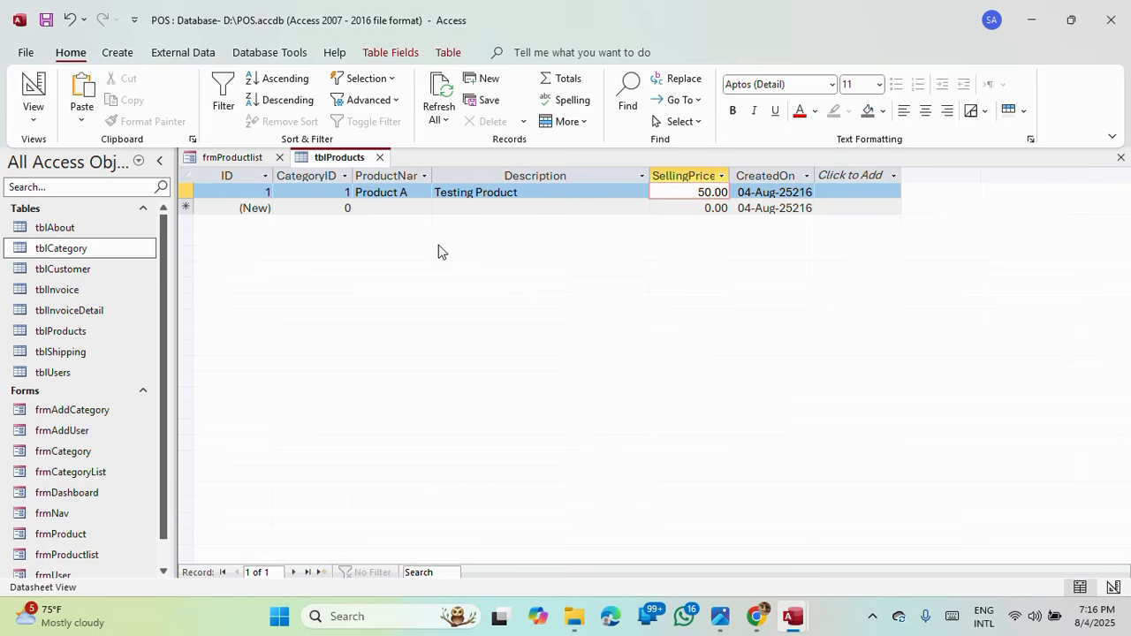
{"action": "left_click", "coordinate": [381, 157]}
{"action": "left_click", "coordinate": [500, 352]}
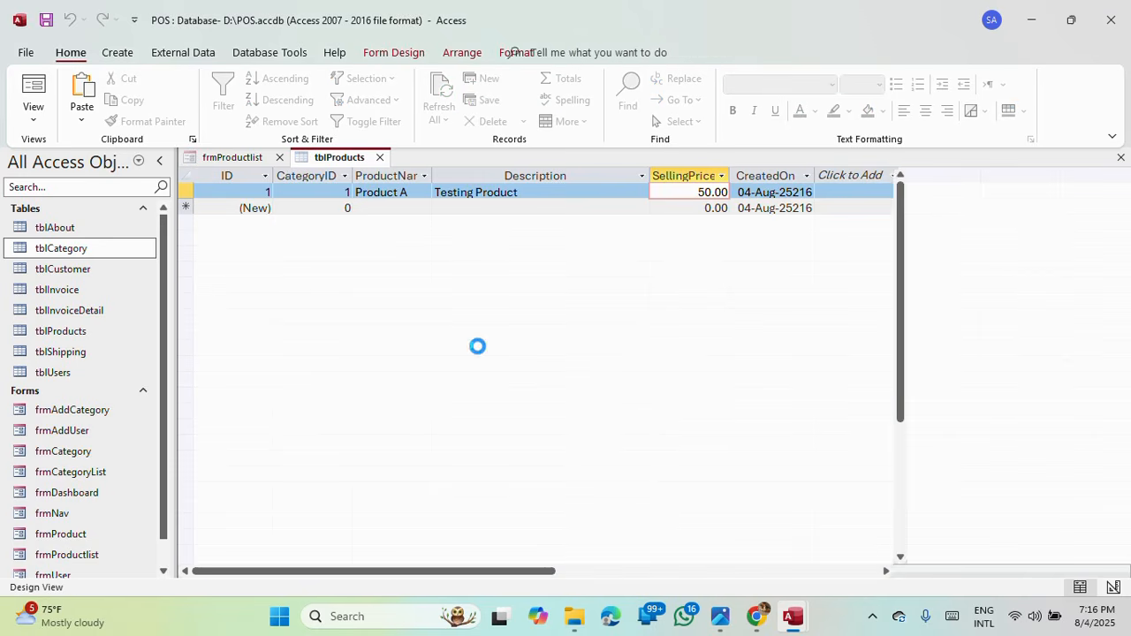
Step: Preview the product list form with the new record and return to its design
{"action": "left_click", "coordinate": [33, 95]}
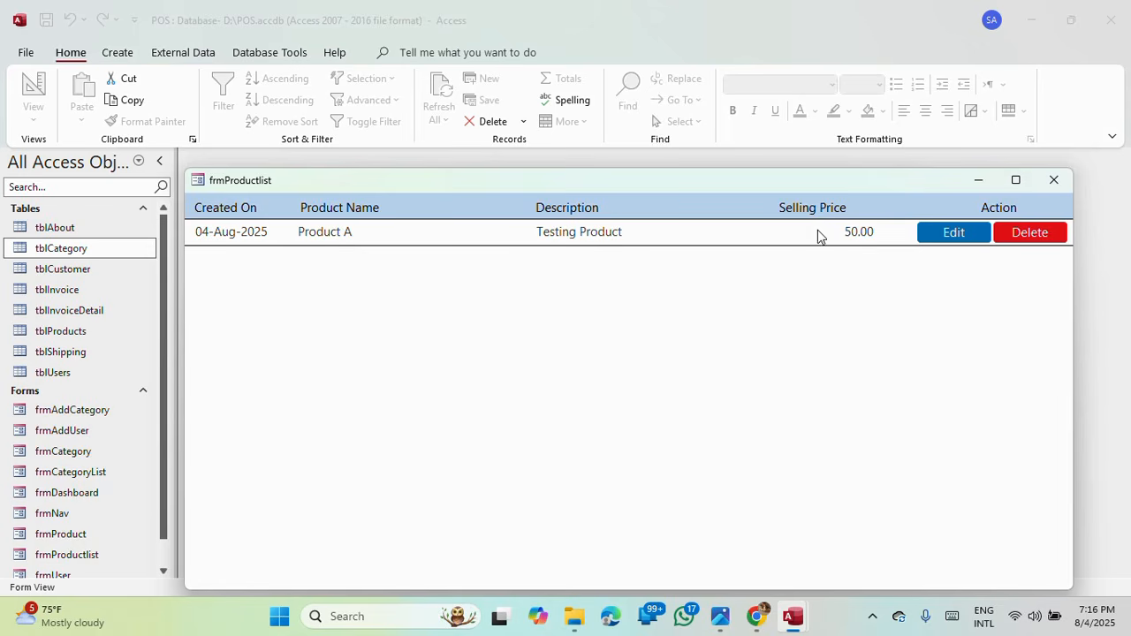
{"action": "right_click", "coordinate": [683, 194]}
{"action": "left_click", "coordinate": [730, 288]}
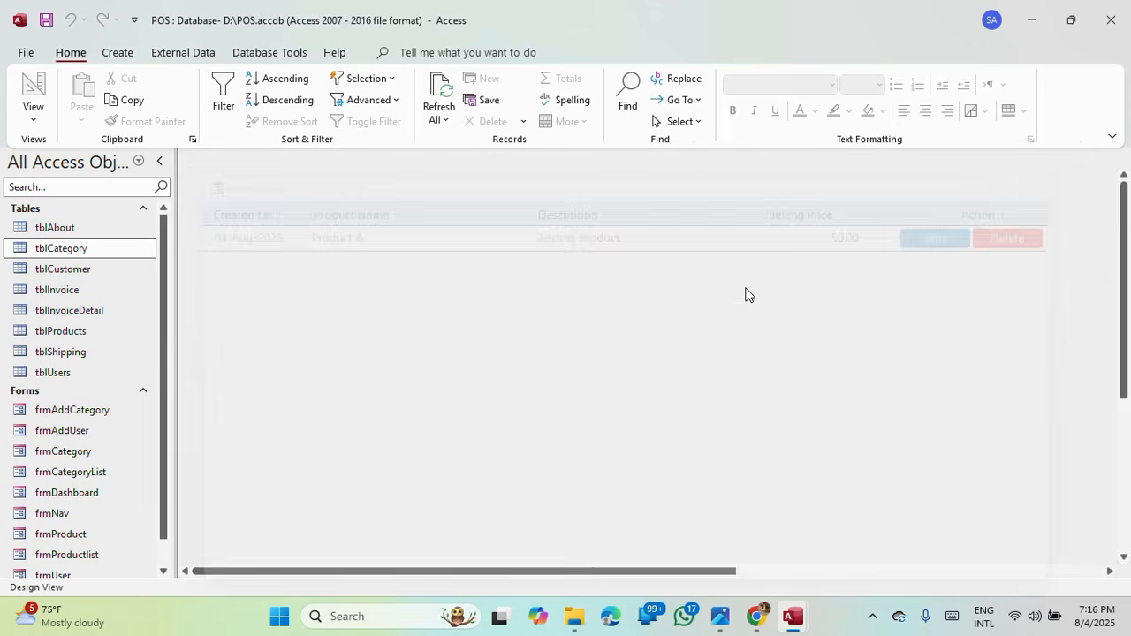
{"action": "left_click", "coordinate": [832, 262]}
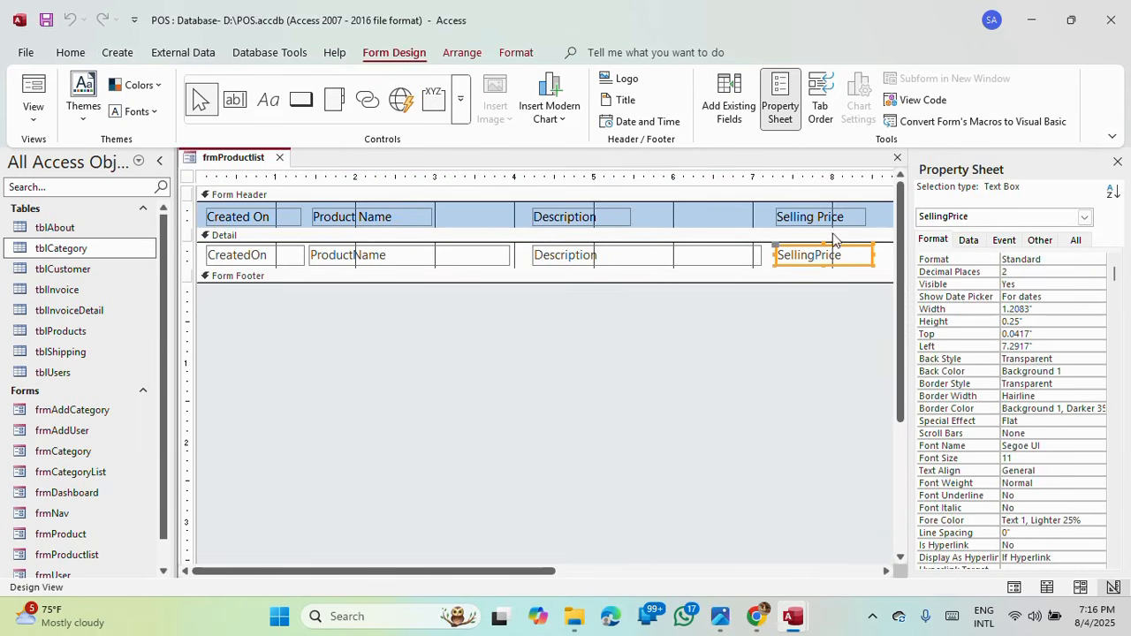
{"action": "left_click", "coordinate": [834, 218], "text": "shift"}
{"action": "left_click", "coordinate": [460, 52]}
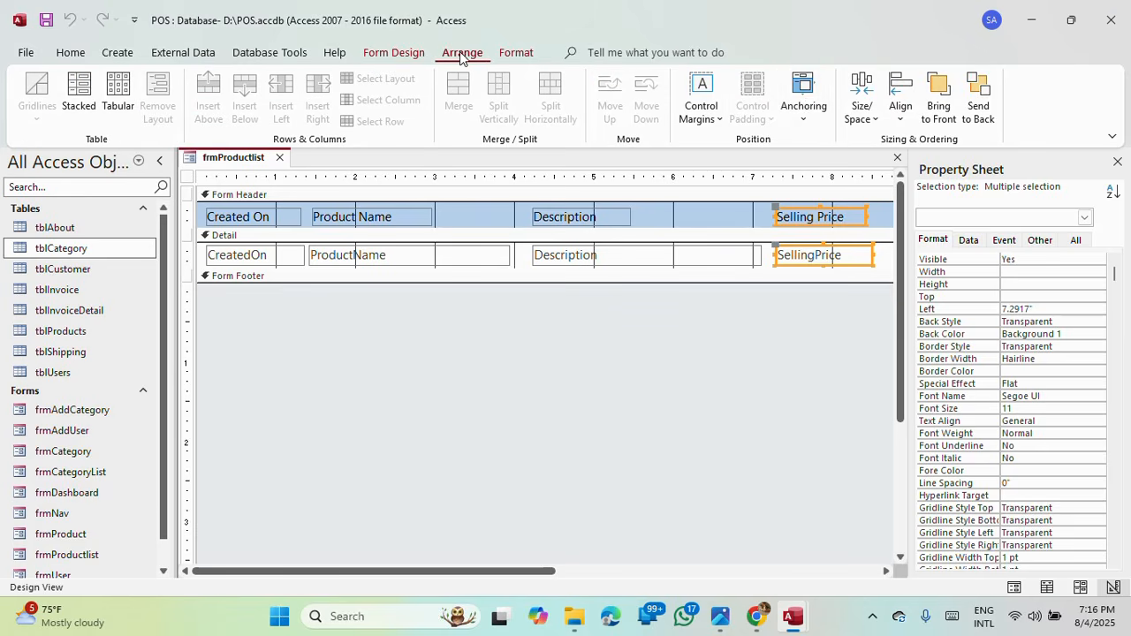
{"action": "left_click", "coordinate": [803, 102]}
{"action": "left_click", "coordinate": [1047, 150]}
{"action": "left_click", "coordinate": [888, 263]}
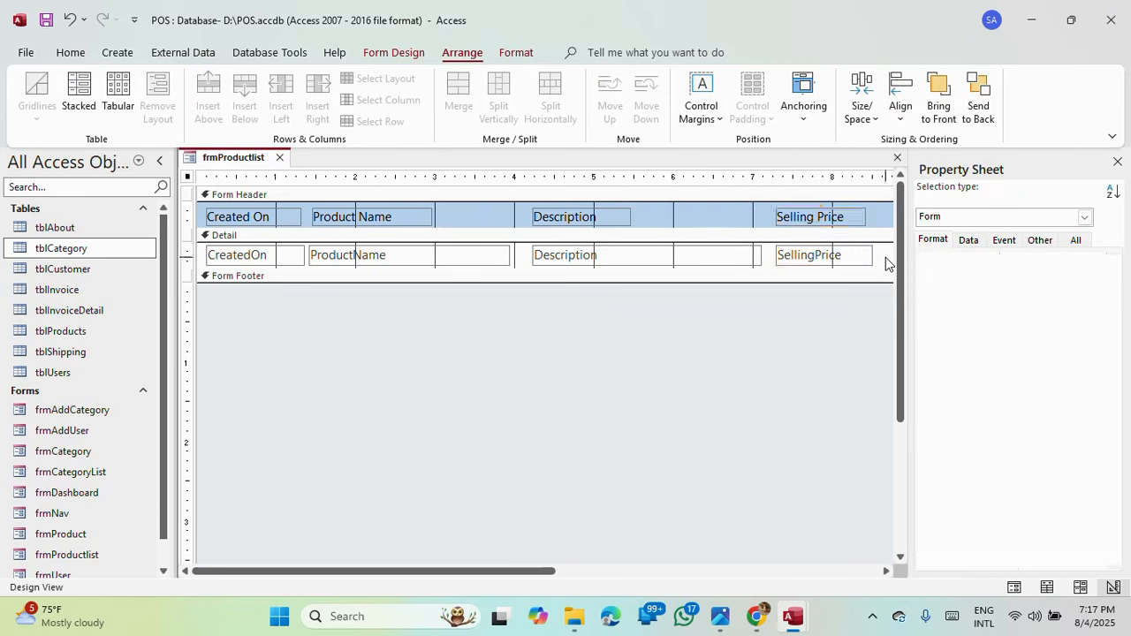
Step: Center the text of the Selling Price heading and its SellingPrice text box
{"action": "left_click", "coordinate": [834, 259]}
{"action": "left_click", "coordinate": [829, 220], "text": "shift"}
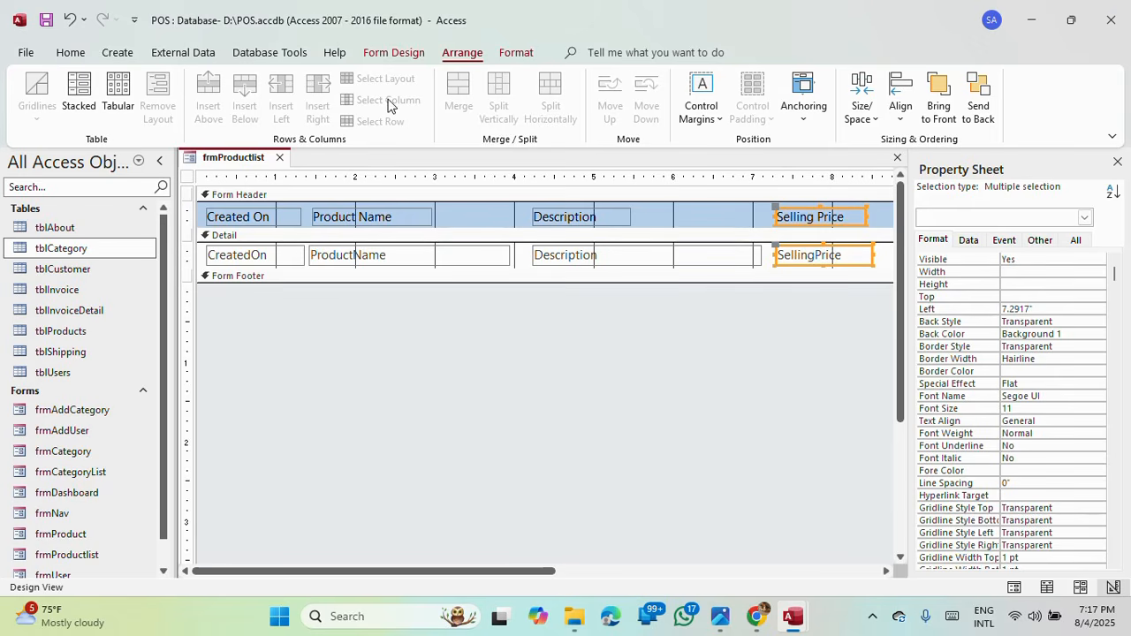
{"action": "left_click", "coordinate": [517, 52]}
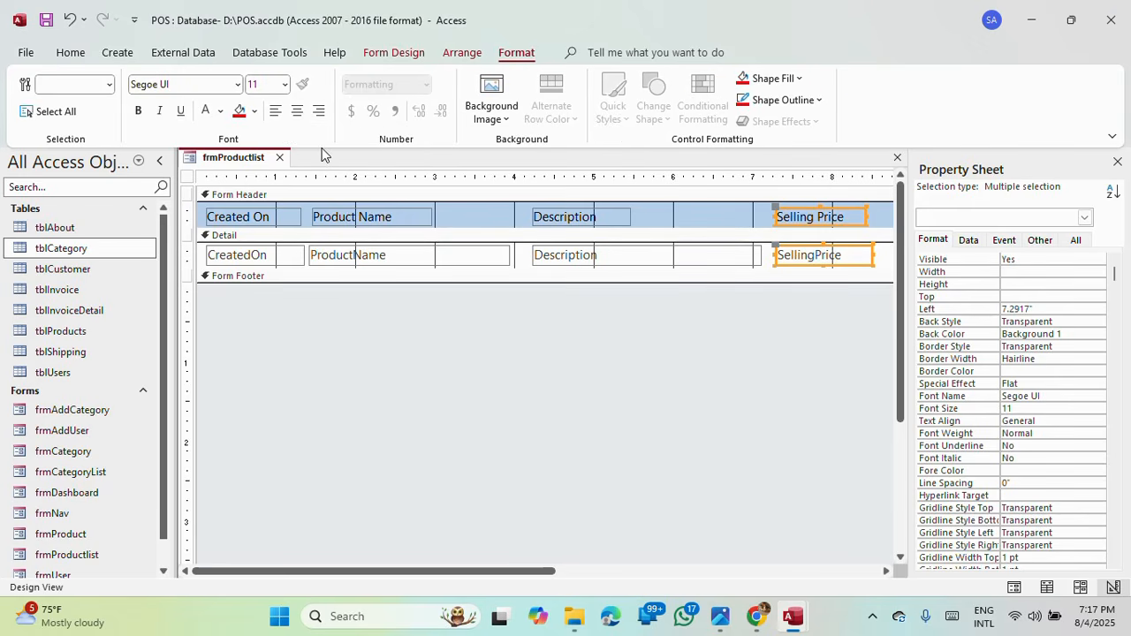
{"action": "left_click", "coordinate": [297, 110]}
Step: Preview the product list form and close it, saving its design changes
{"action": "left_click", "coordinate": [394, 52]}
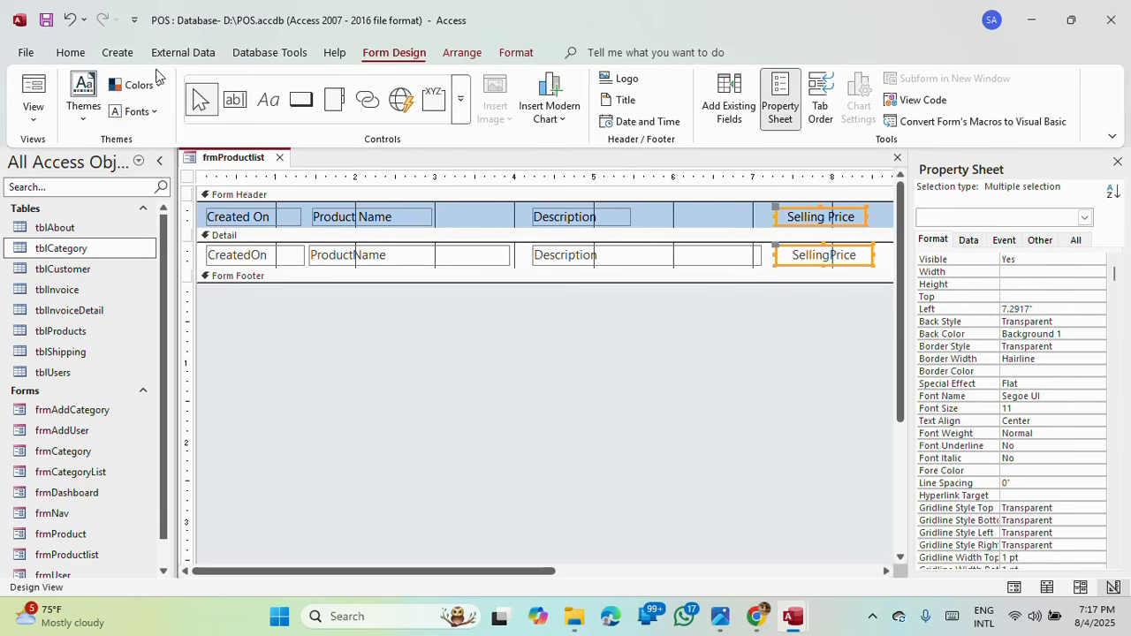
{"action": "left_click", "coordinate": [32, 92]}
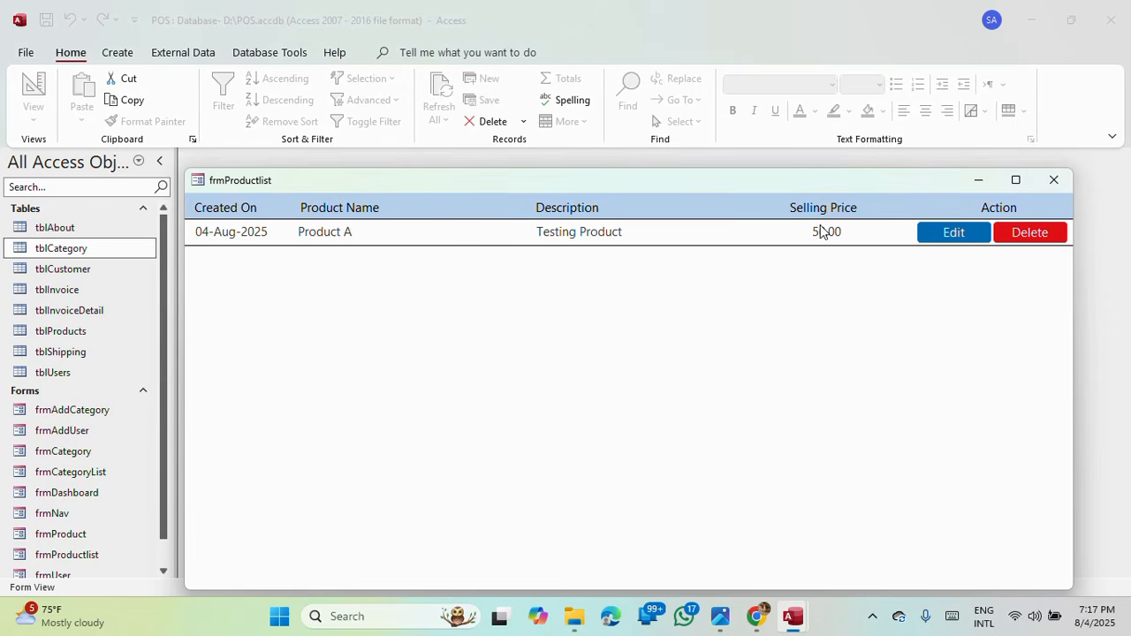
{"action": "left_click", "coordinate": [1050, 184]}
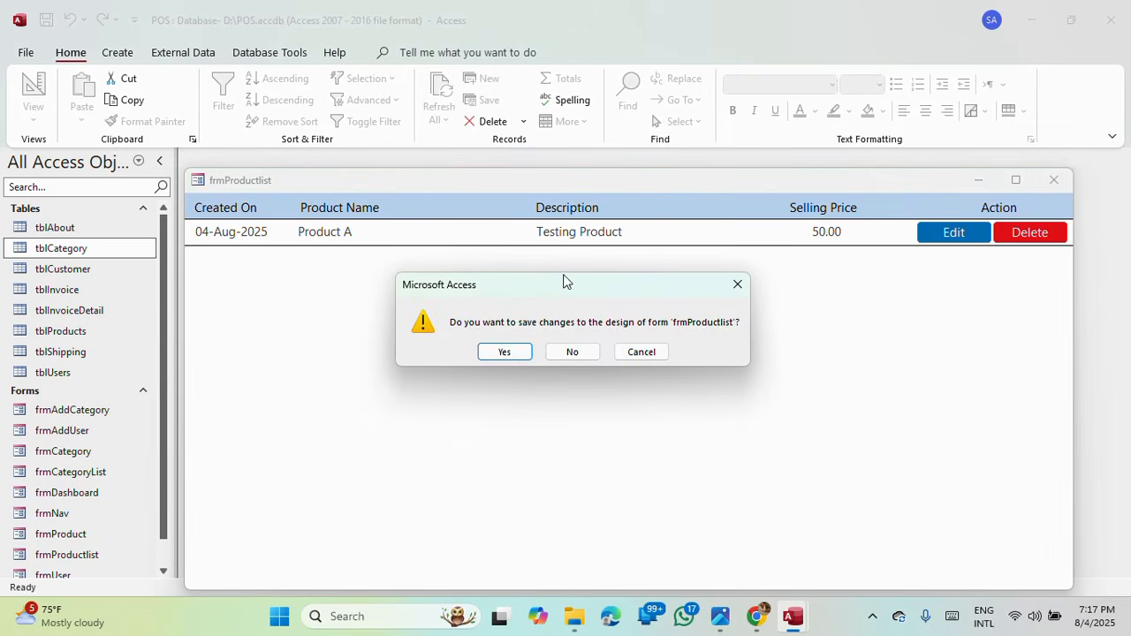
{"action": "left_click", "coordinate": [501, 352]}
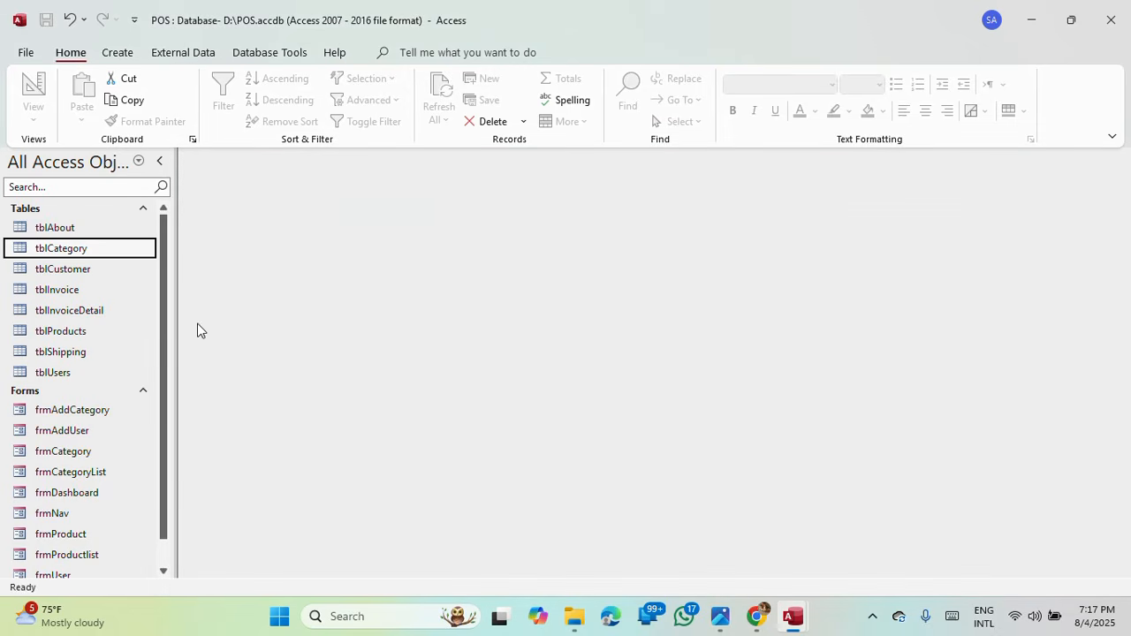
Step: Open frmProduct in Design View and set its subform's source object to frmProductlist
{"action": "scroll", "coordinate": [116, 361], "scroll_direction": "down", "scroll_amount": 1}
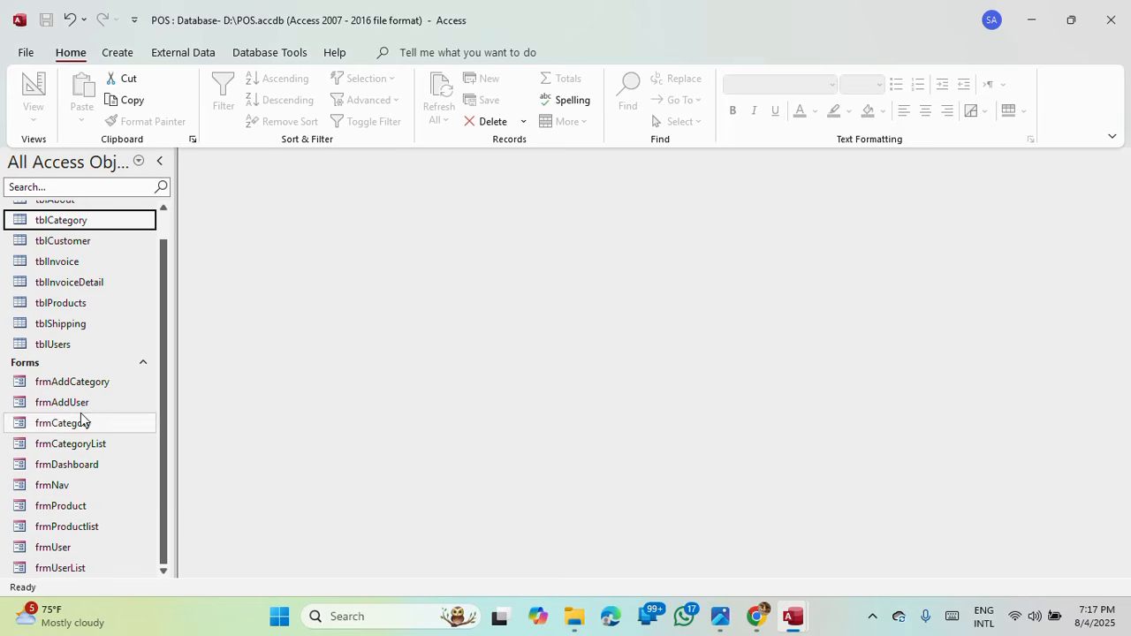
{"action": "right_click", "coordinate": [77, 515]}
{"action": "left_click", "coordinate": [157, 303]}
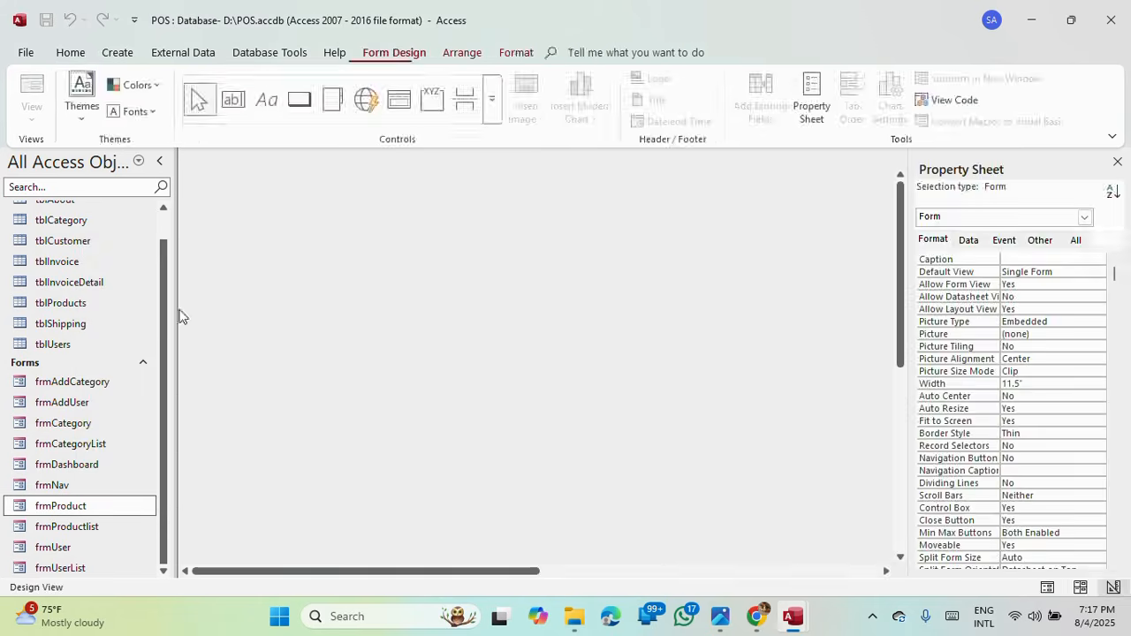
{"action": "left_click", "coordinate": [353, 296]}
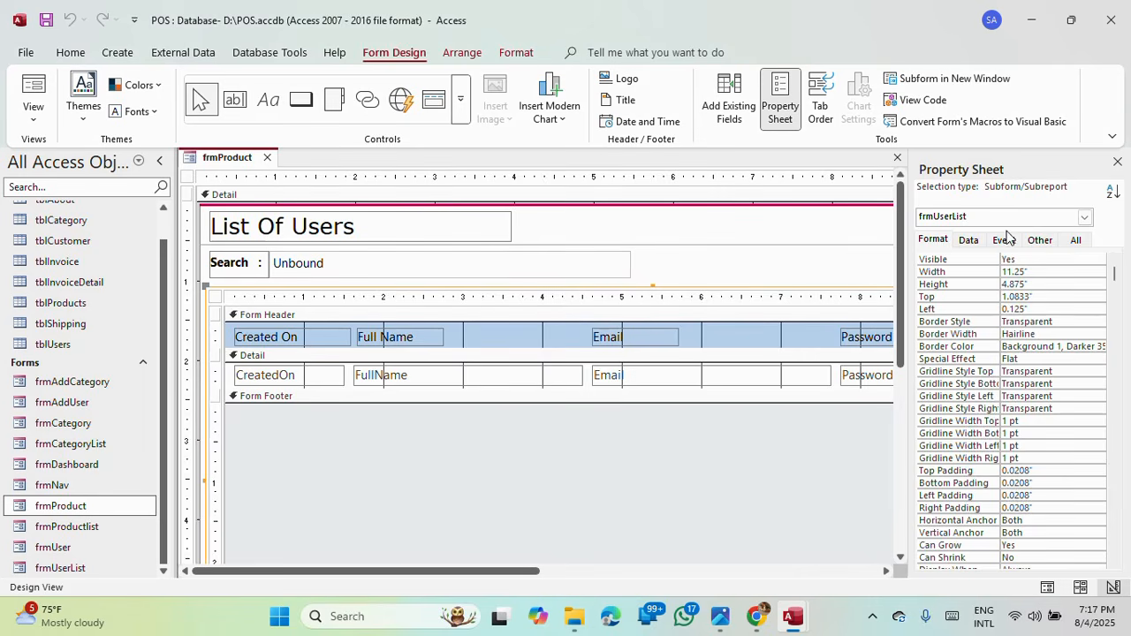
{"action": "left_click", "coordinate": [970, 240]}
{"action": "left_click", "coordinate": [1112, 259]}
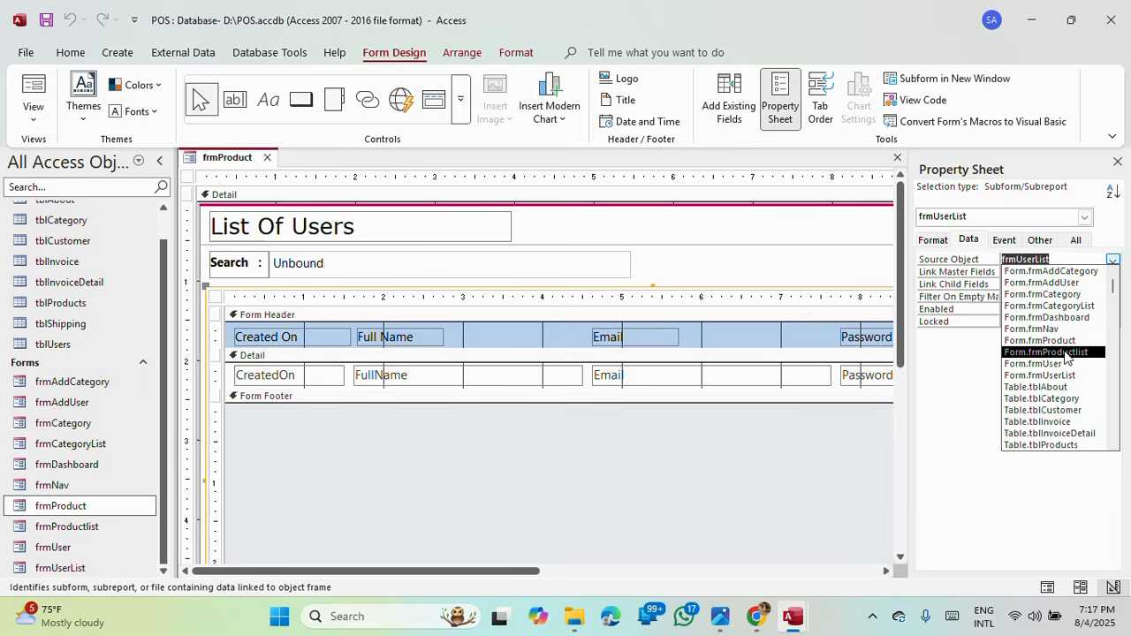
{"action": "left_click", "coordinate": [1065, 353]}
{"action": "left_click", "coordinate": [1051, 321]}
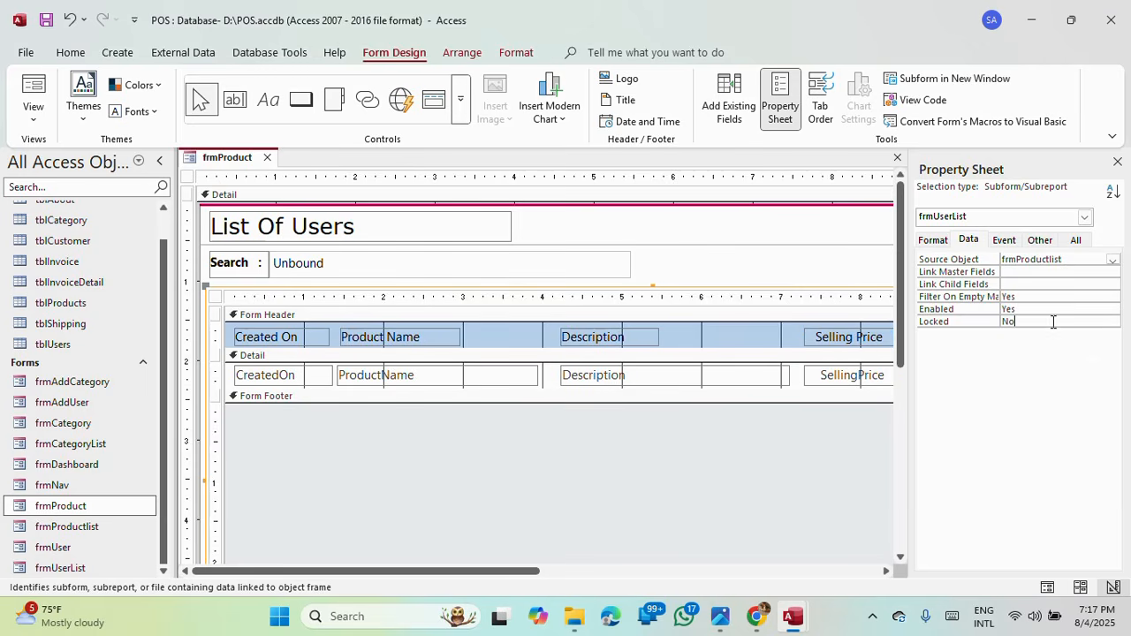
Step: Change the frmProduct title label to "List Of Product"
{"action": "left_click", "coordinate": [358, 226]}
{"action": "left_click_drag", "start_coordinate": [361, 226], "coordinate": [291, 226]}
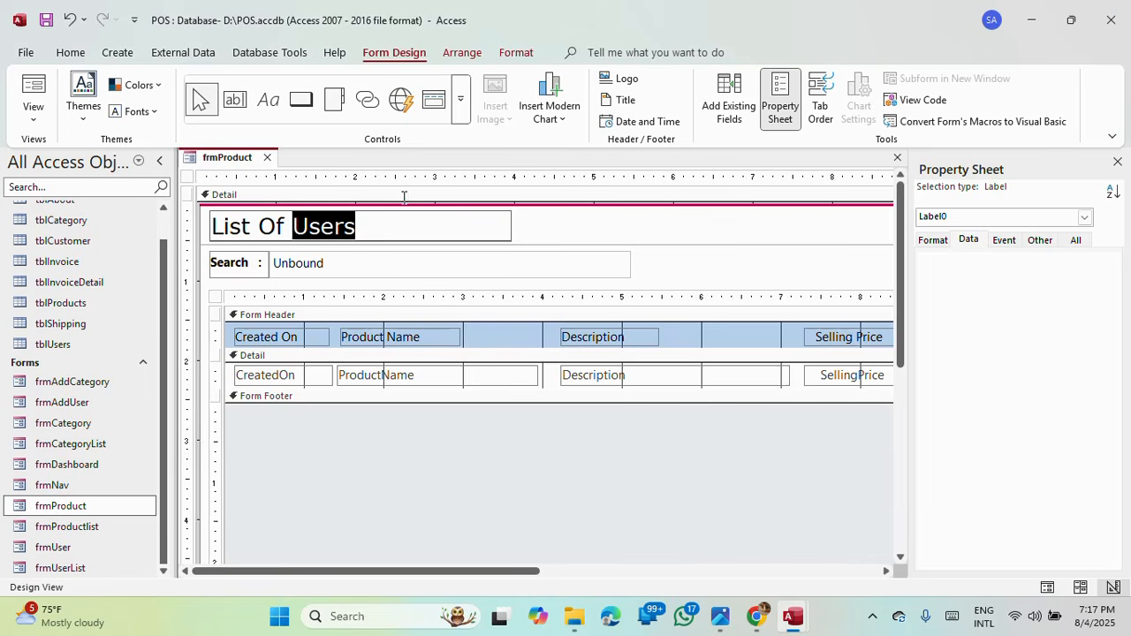
{"action": "type", "text": "Pro"}
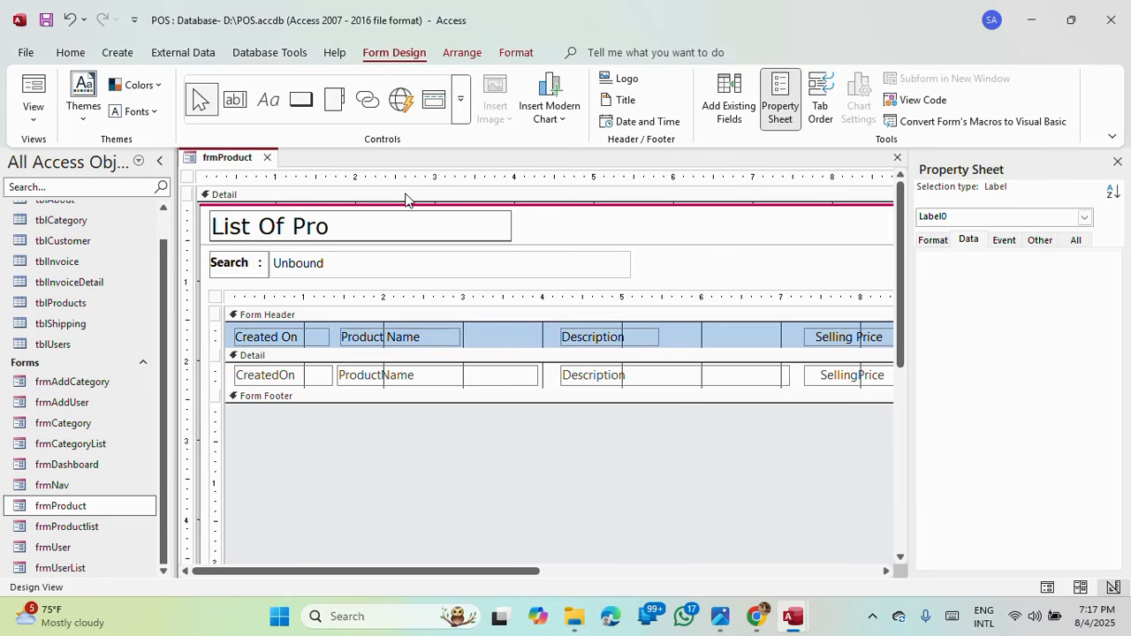
{"action": "type", "text": "duct"}
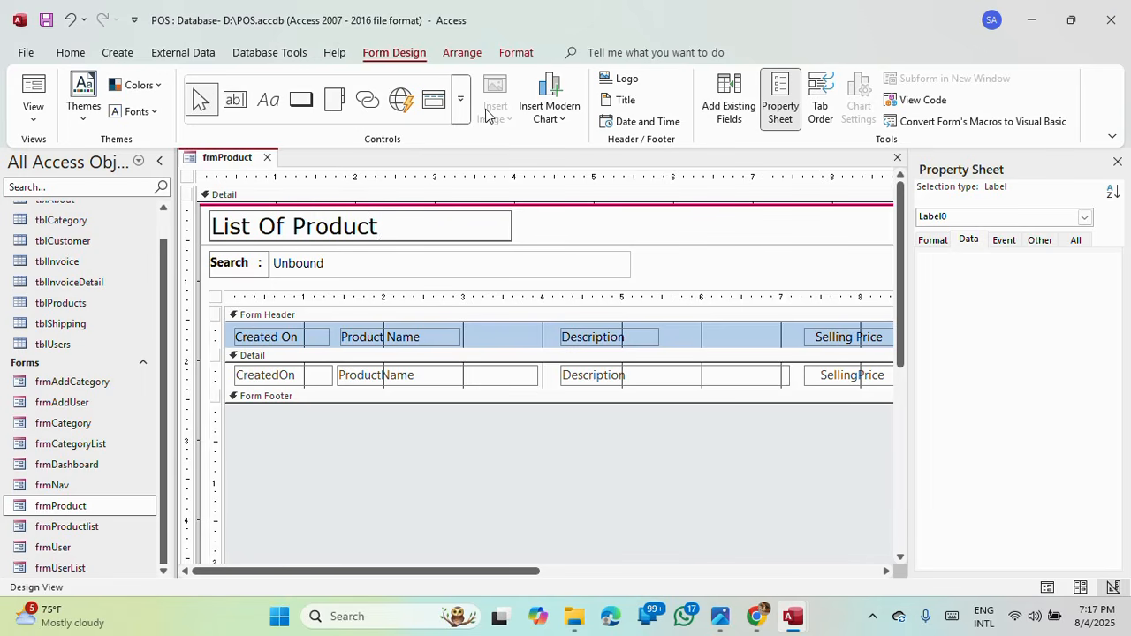
Step: Change the caption of the add button in frmProduct to "Add Product"
{"action": "left_click_drag", "start_coordinate": [421, 572], "coordinate": [601, 565]}
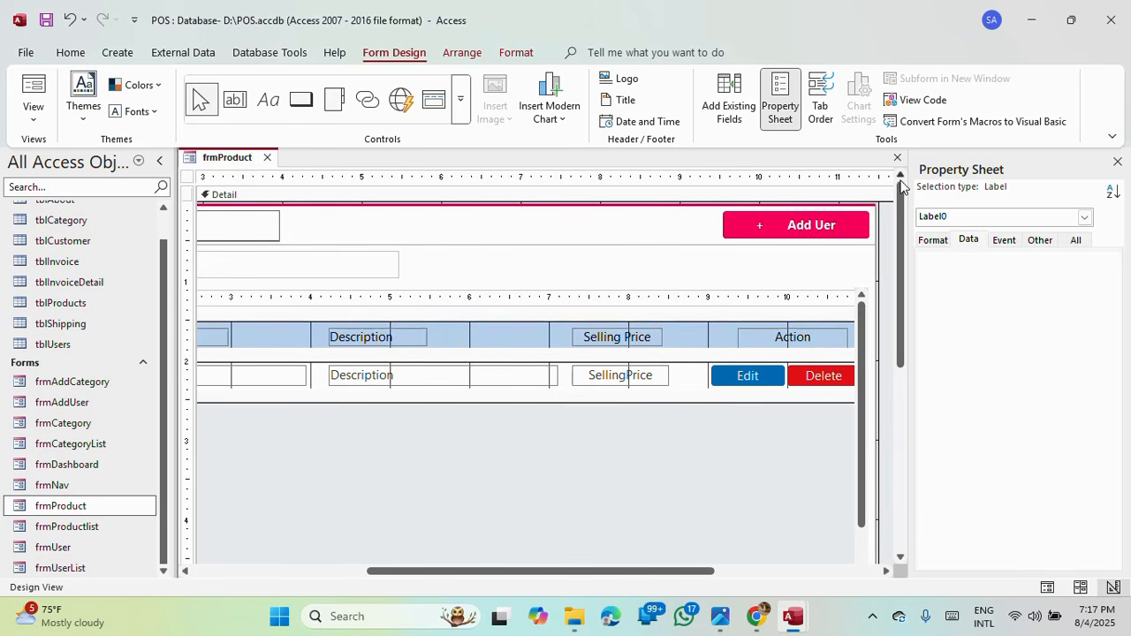
{"action": "left_click", "coordinate": [847, 227]}
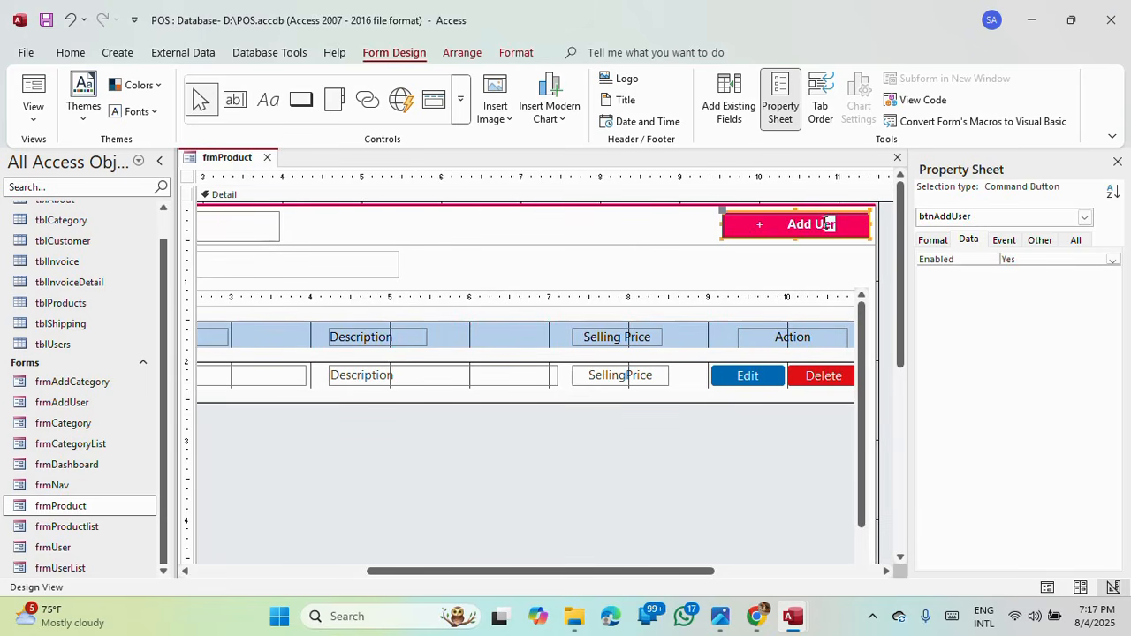
{"action": "double_click", "coordinate": [818, 223]}
{"action": "type", "text": "P"}
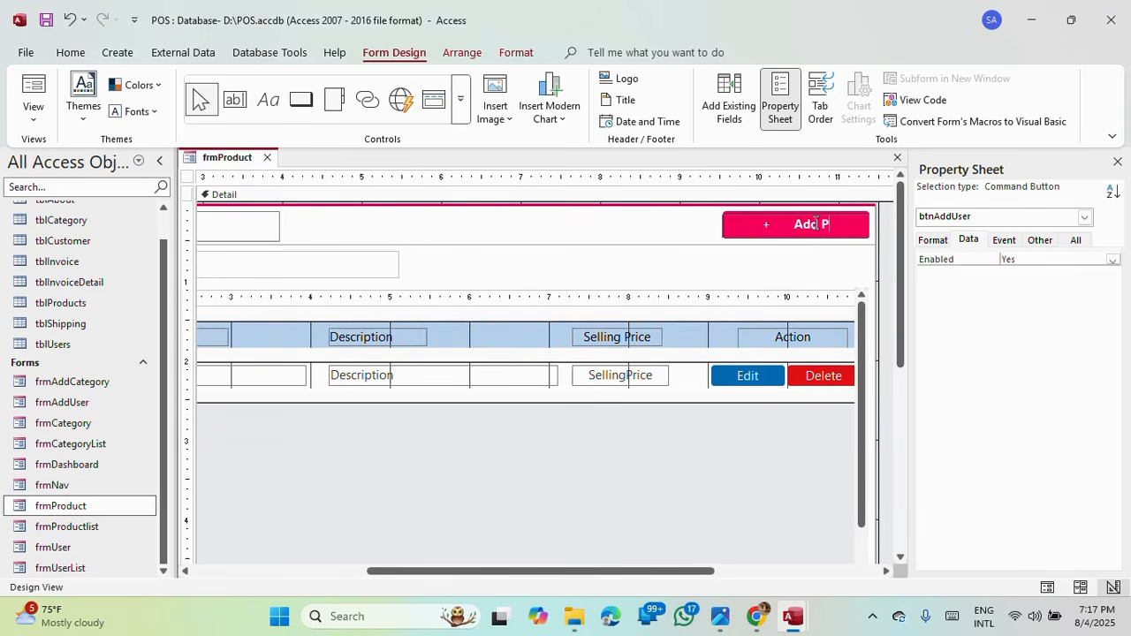
{"action": "type", "text": "roduct"}
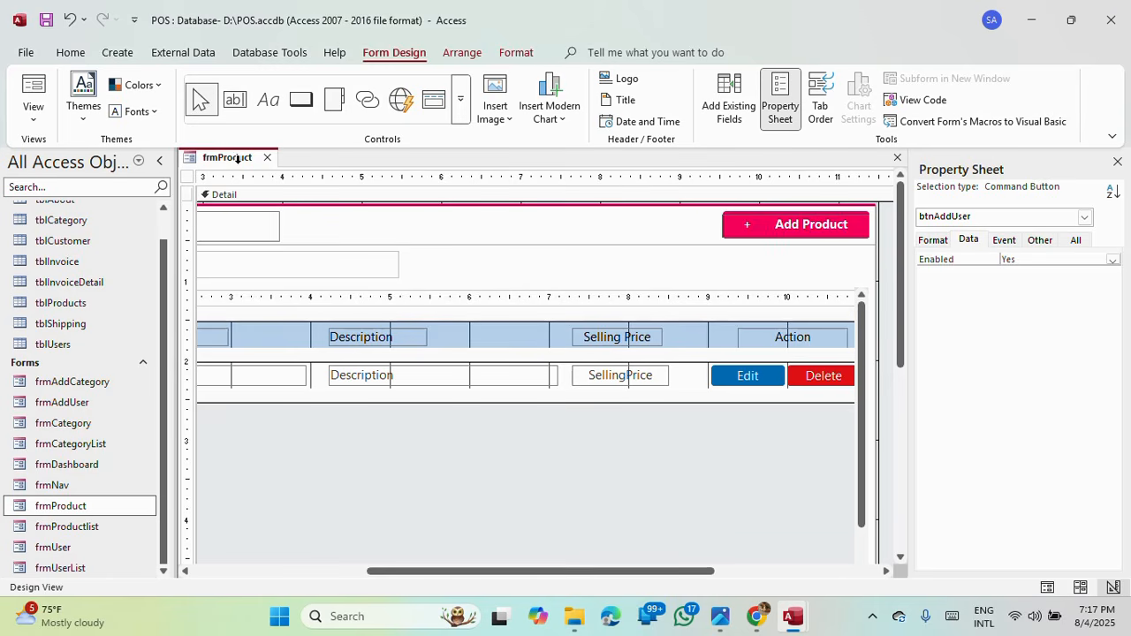
Step: Save frmProduct, preview it in Form View and close it
{"action": "right_click", "coordinate": [210, 156]}
{"action": "left_click", "coordinate": [235, 165]}
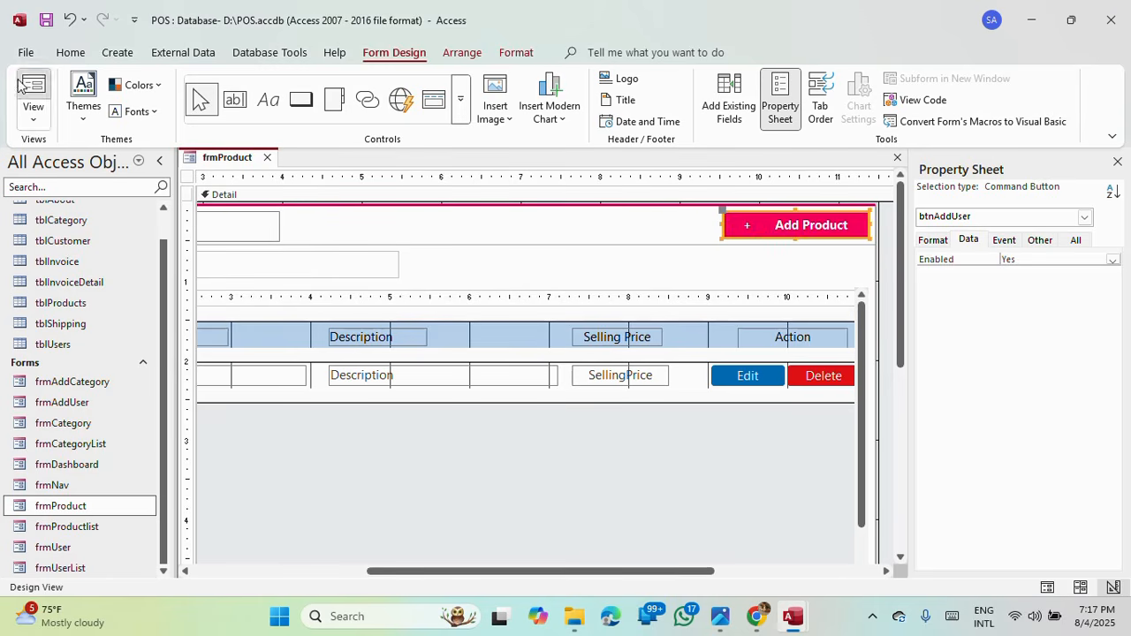
{"action": "left_click", "coordinate": [33, 97]}
{"action": "left_click_drag", "start_coordinate": [568, 189], "coordinate": [513, 85]}
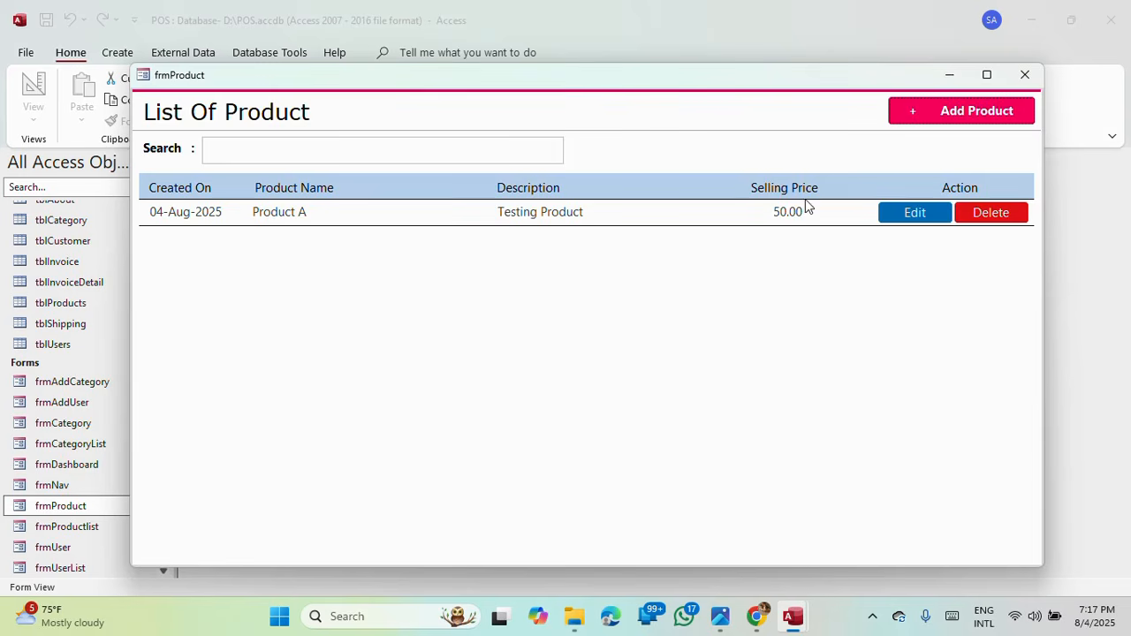
{"action": "left_click", "coordinate": [1025, 75]}
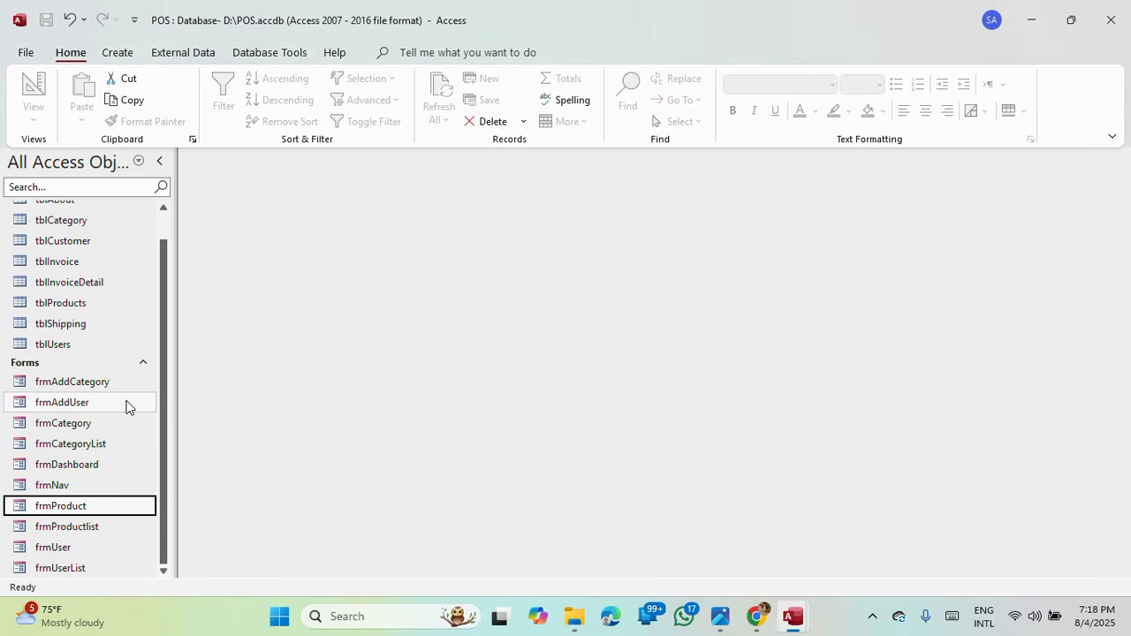
Step: Duplicate the frmAddUser form under the name frmAddProduct
{"action": "scroll", "coordinate": [126, 425], "scroll_direction": "up", "scroll_amount": 1}
{"action": "scroll", "coordinate": [127, 434], "scroll_direction": "down", "scroll_amount": 1}
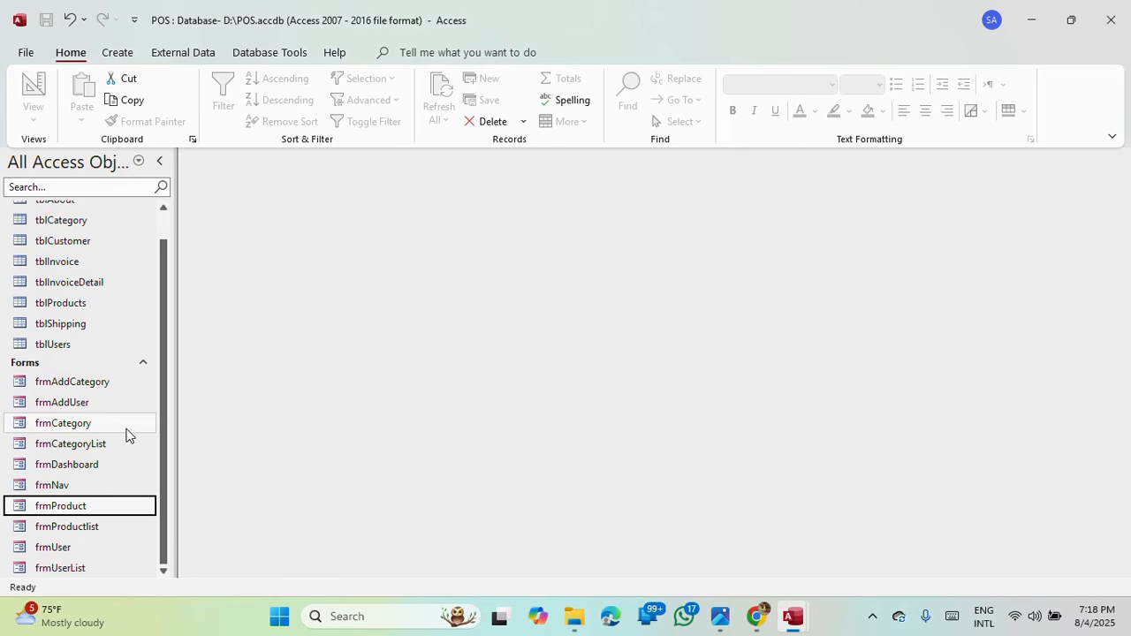
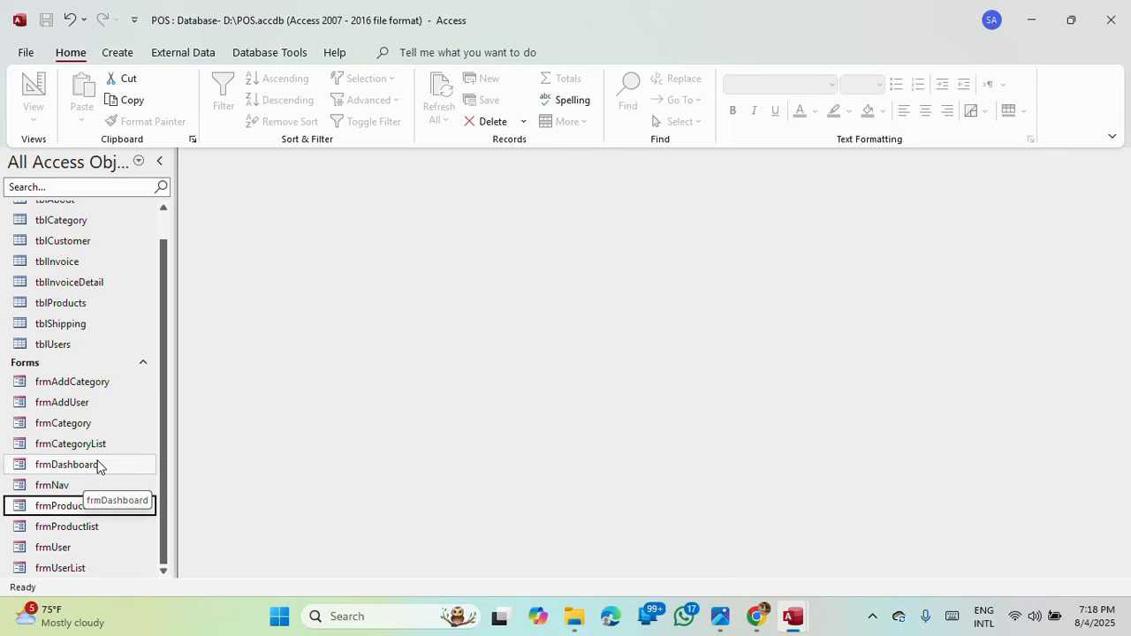
{"action": "right_click", "coordinate": [65, 402]}
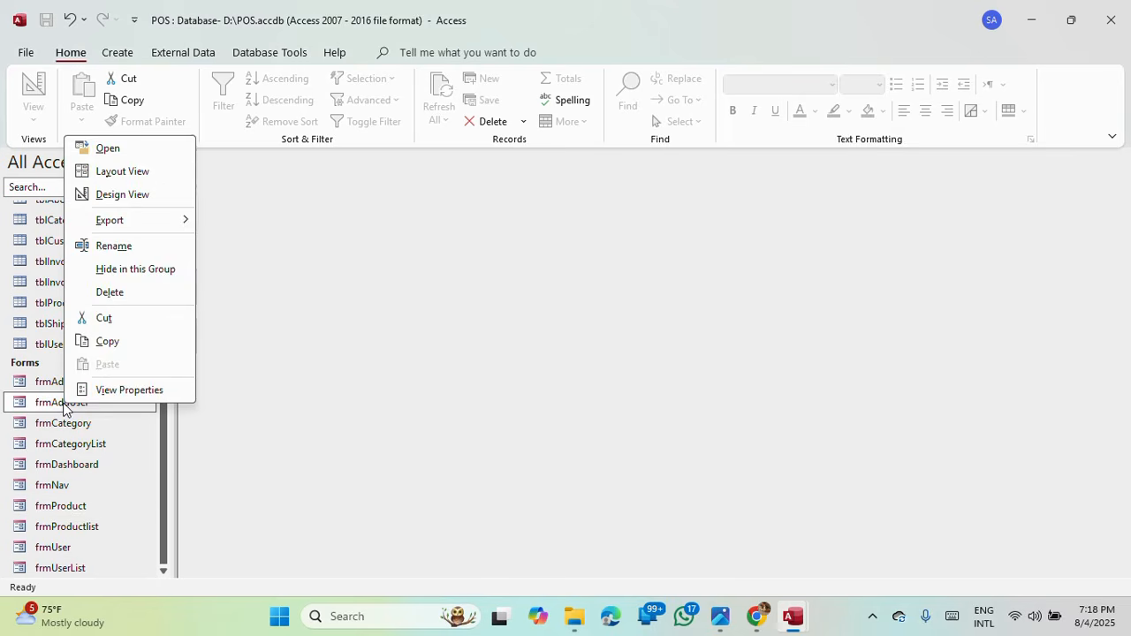
{"action": "left_click", "coordinate": [103, 345]}
{"action": "right_click", "coordinate": [74, 403]}
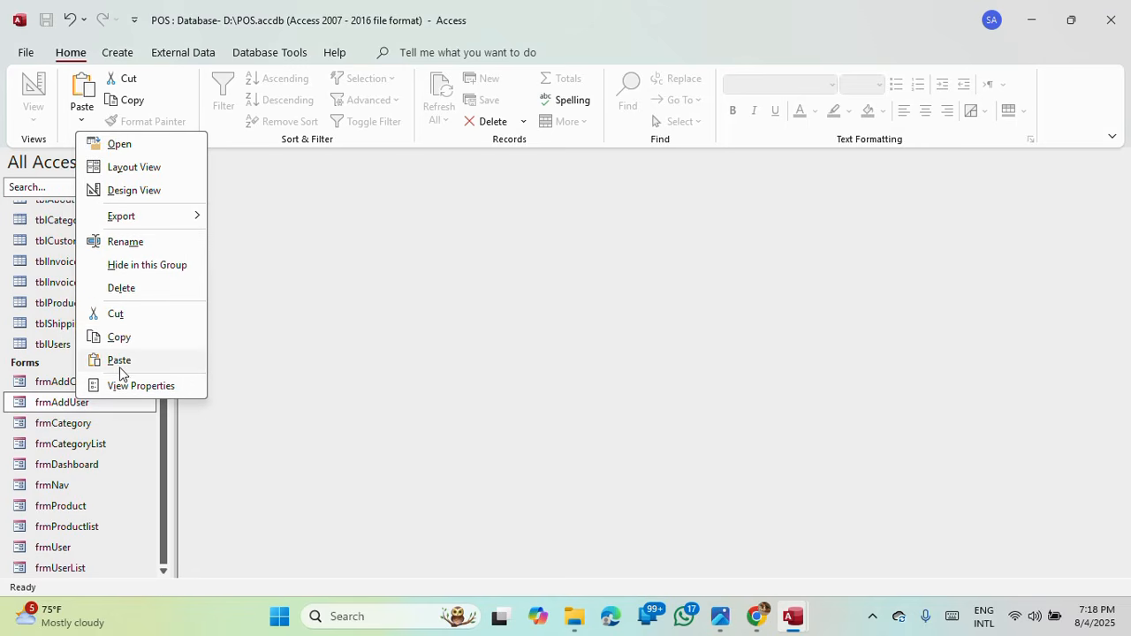
{"action": "left_click", "coordinate": [120, 362]}
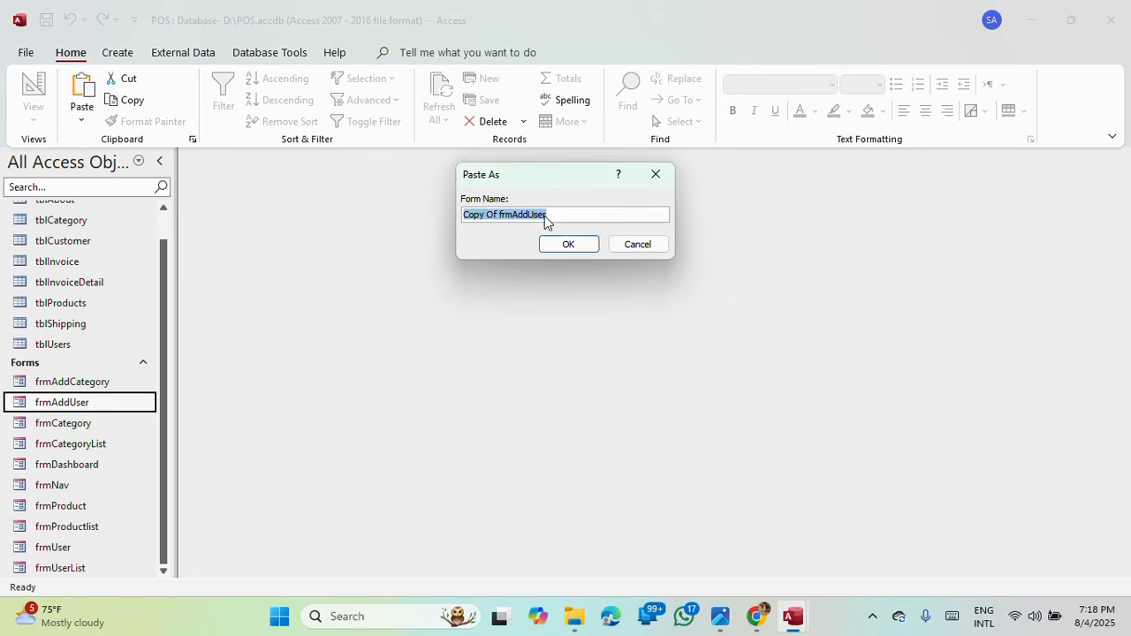
{"action": "type", "text": "frmAddProduct"}
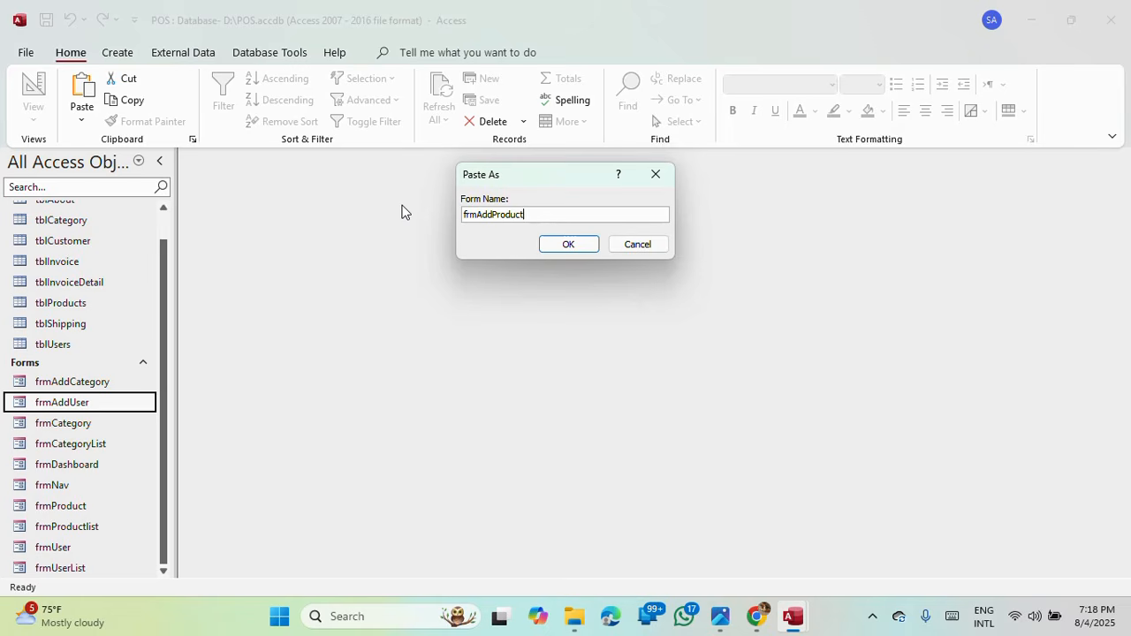
{"action": "left_click", "coordinate": [569, 244]}
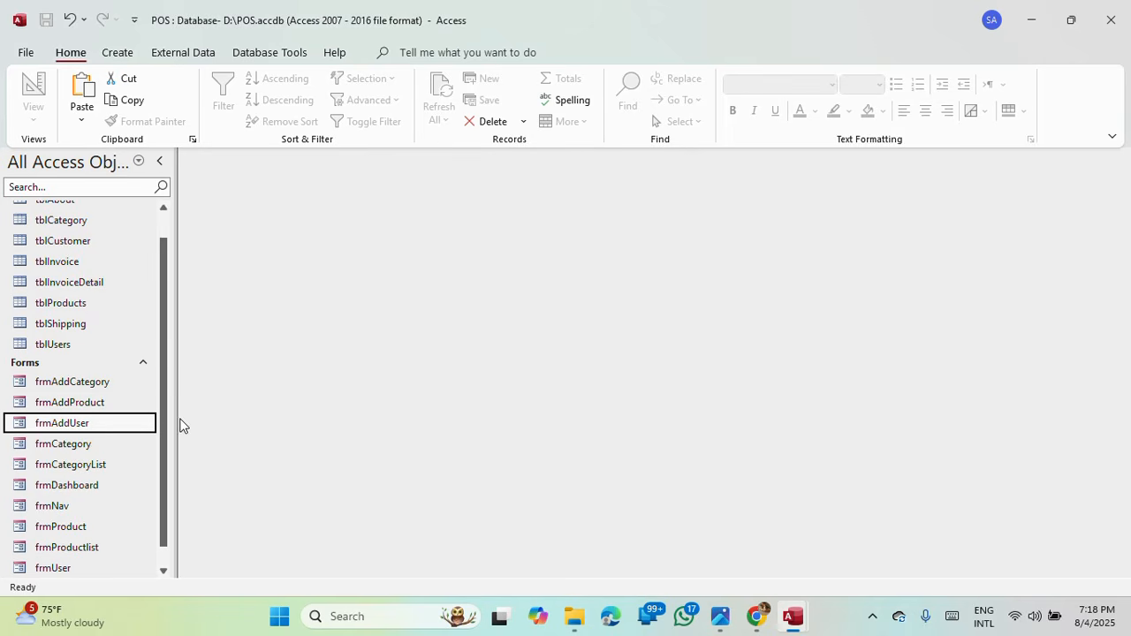
Step: Open frmAddProduct in Design View and change its header label to "New Product"
{"action": "right_click", "coordinate": [89, 402]}
{"action": "left_click", "coordinate": [146, 191]}
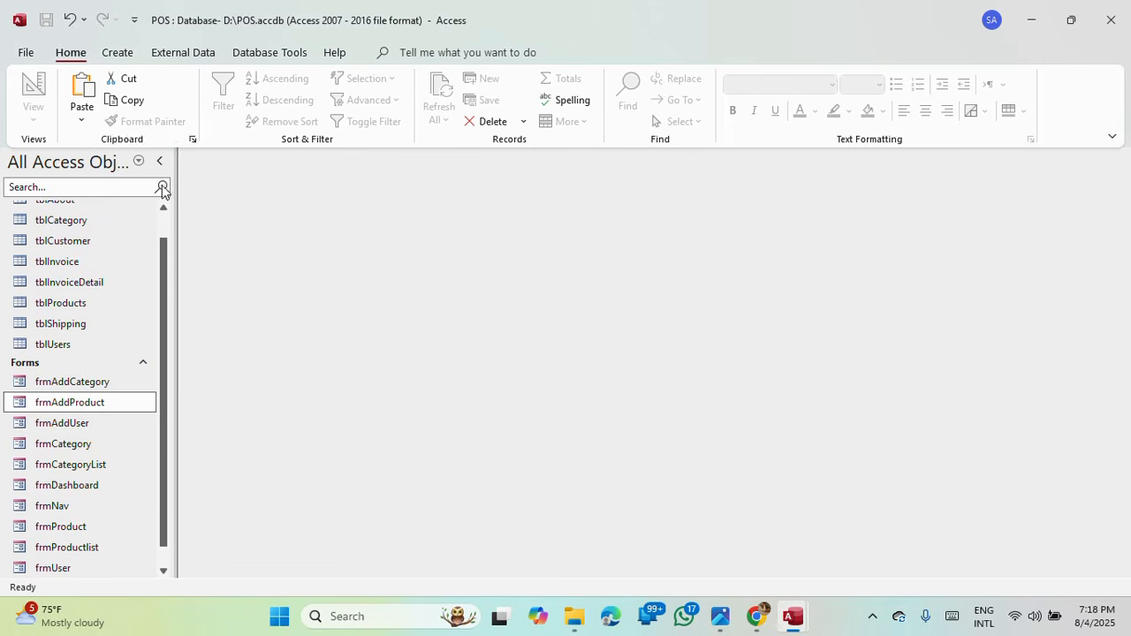
{"action": "left_click", "coordinate": [301, 228]}
{"action": "left_click", "coordinate": [302, 221]}
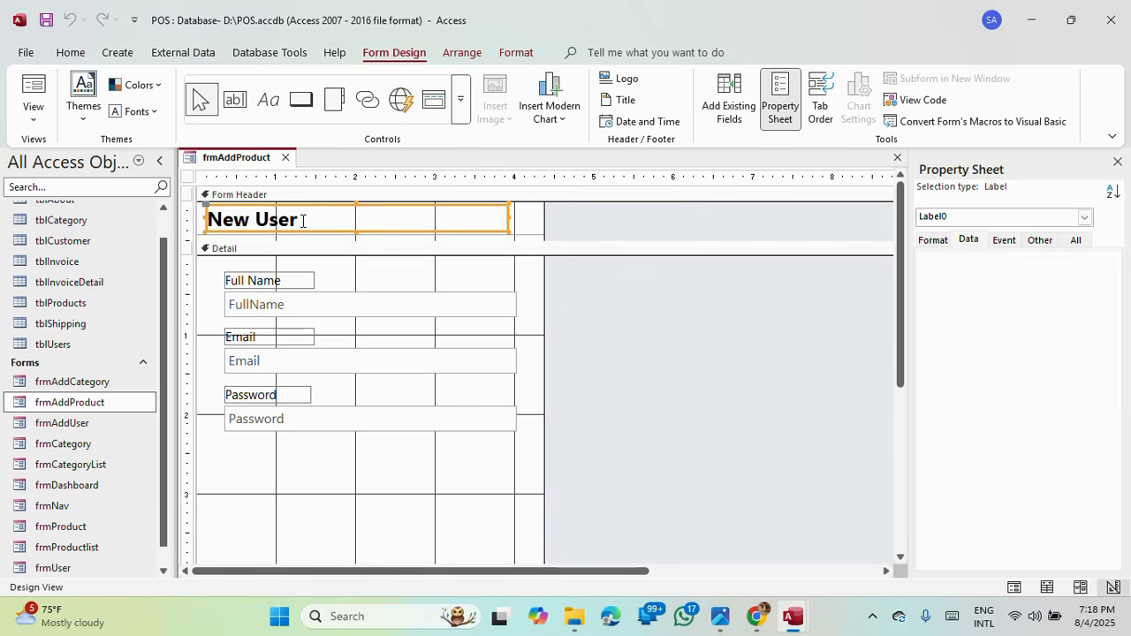
{"action": "left_click_drag", "start_coordinate": [298, 219], "coordinate": [257, 219]}
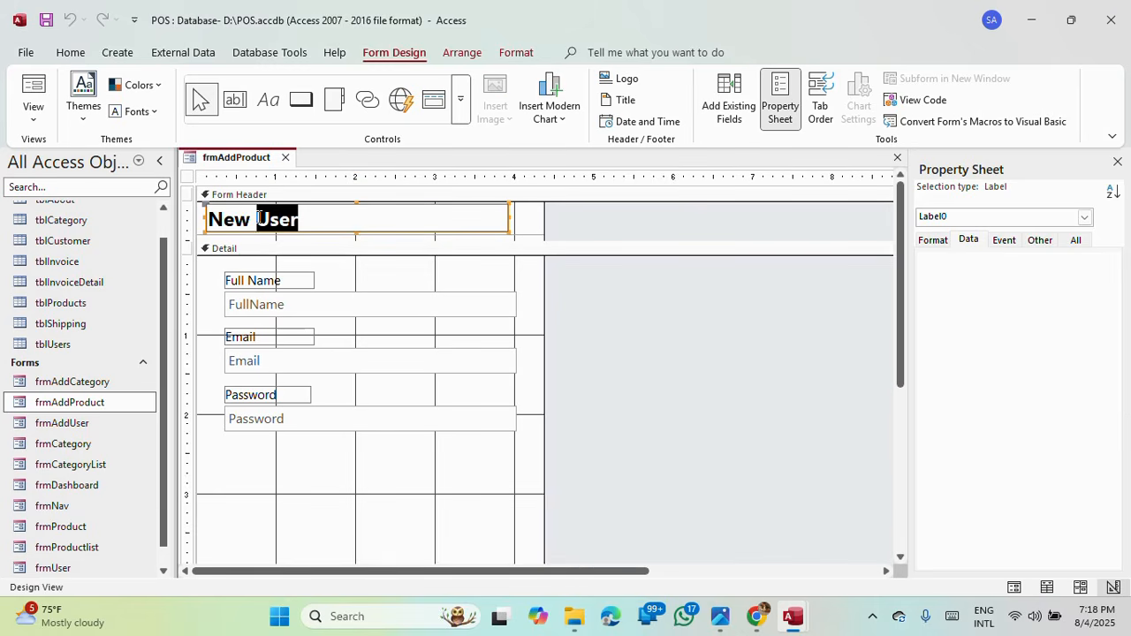
{"action": "type", "text": "Pro"}
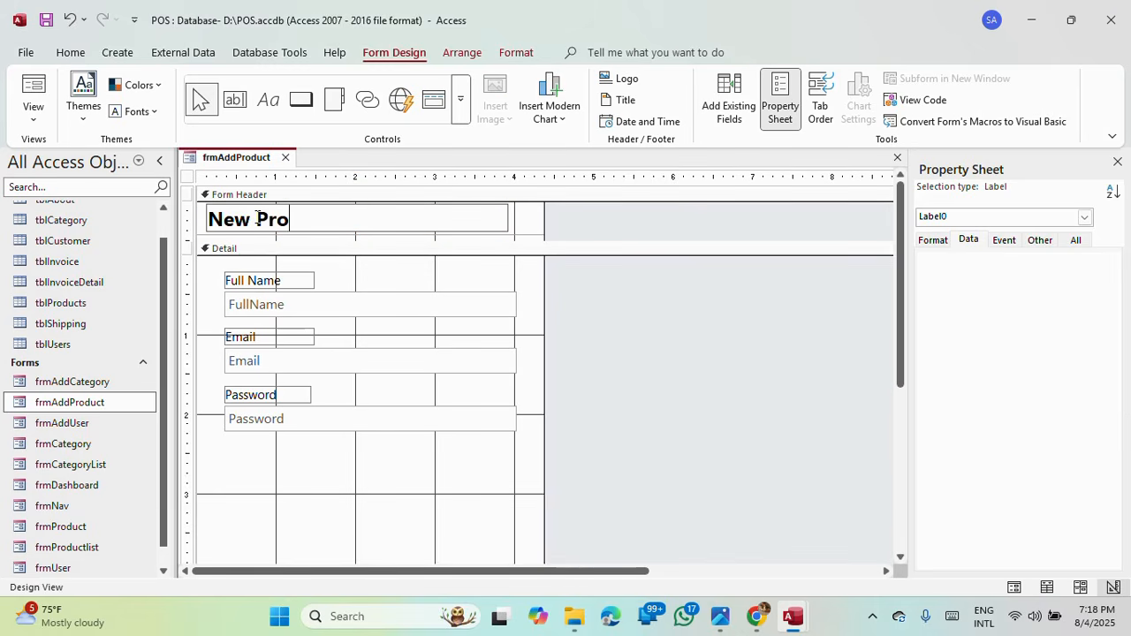
{"action": "type", "text": "duct"}
Step: Set the record source of the frmAddProduct form to tblProducts
{"action": "left_click", "coordinate": [293, 304]}
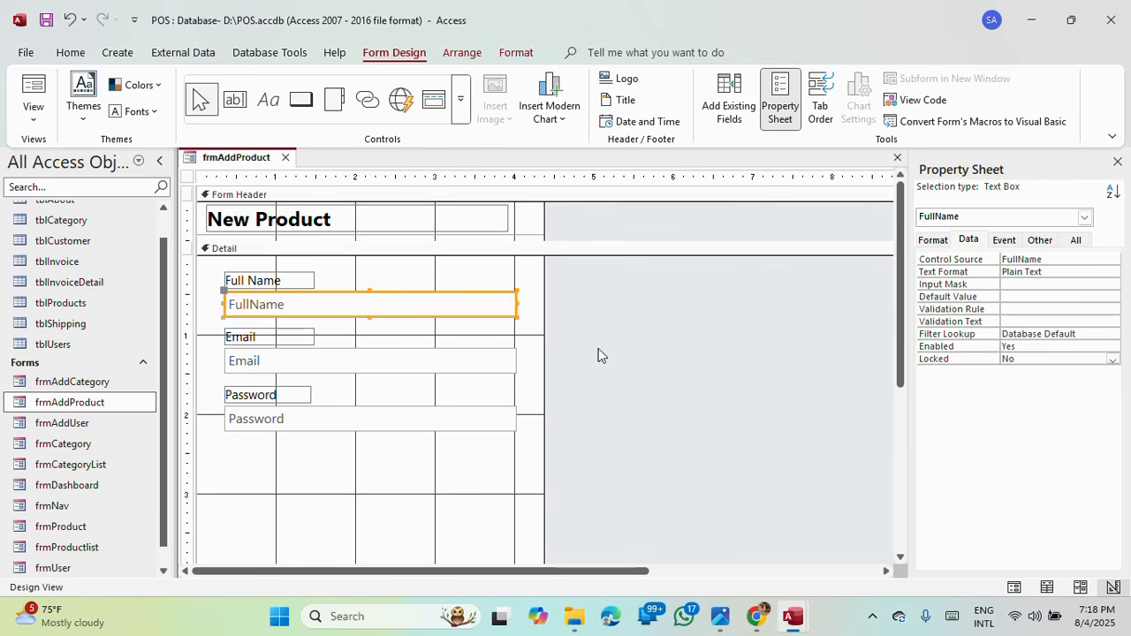
{"action": "left_click", "coordinate": [188, 177]}
{"action": "left_click", "coordinate": [1017, 260]}
{"action": "left_click", "coordinate": [1098, 260]}
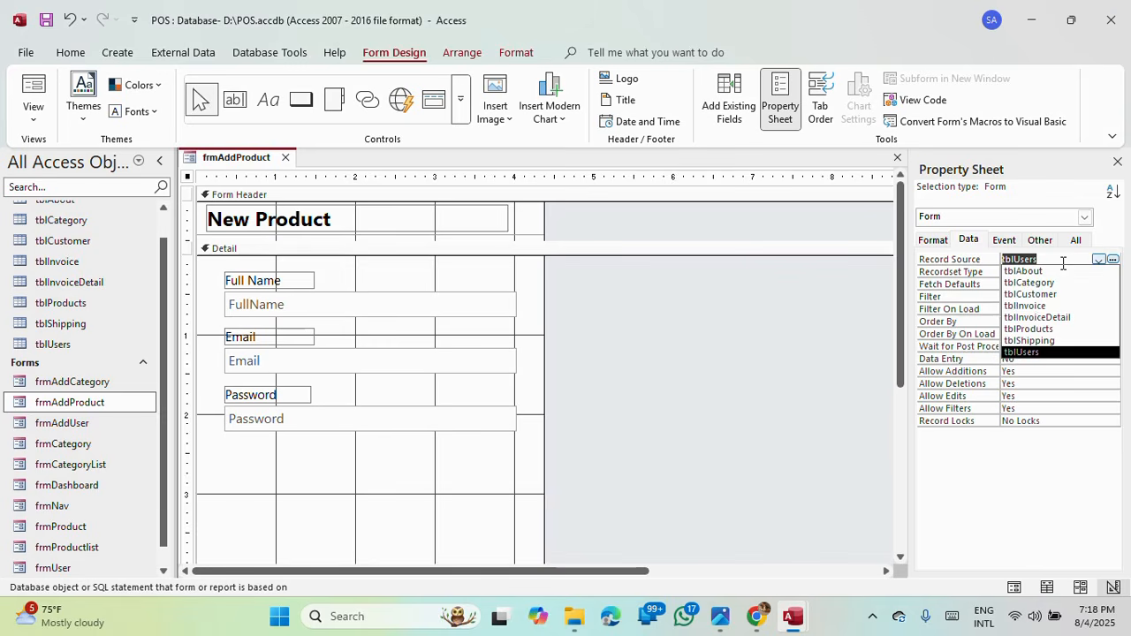
{"action": "left_click", "coordinate": [1038, 334]}
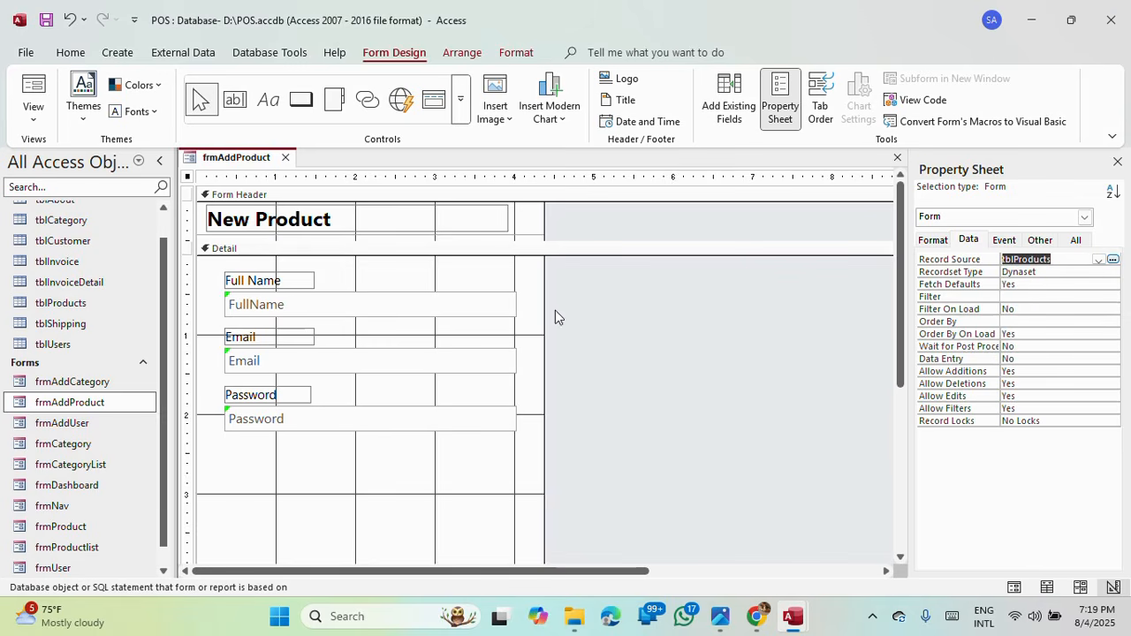
Step: Set the control source of the FullName text box to ProductName
{"action": "left_click", "coordinate": [316, 300]}
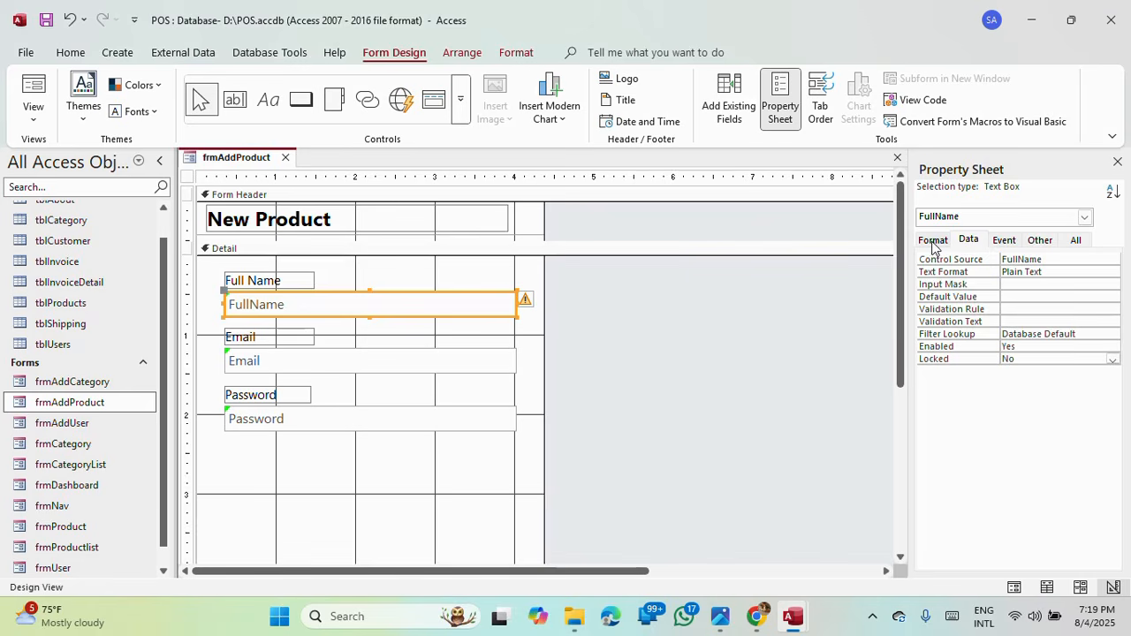
{"action": "left_click", "coordinate": [1049, 260]}
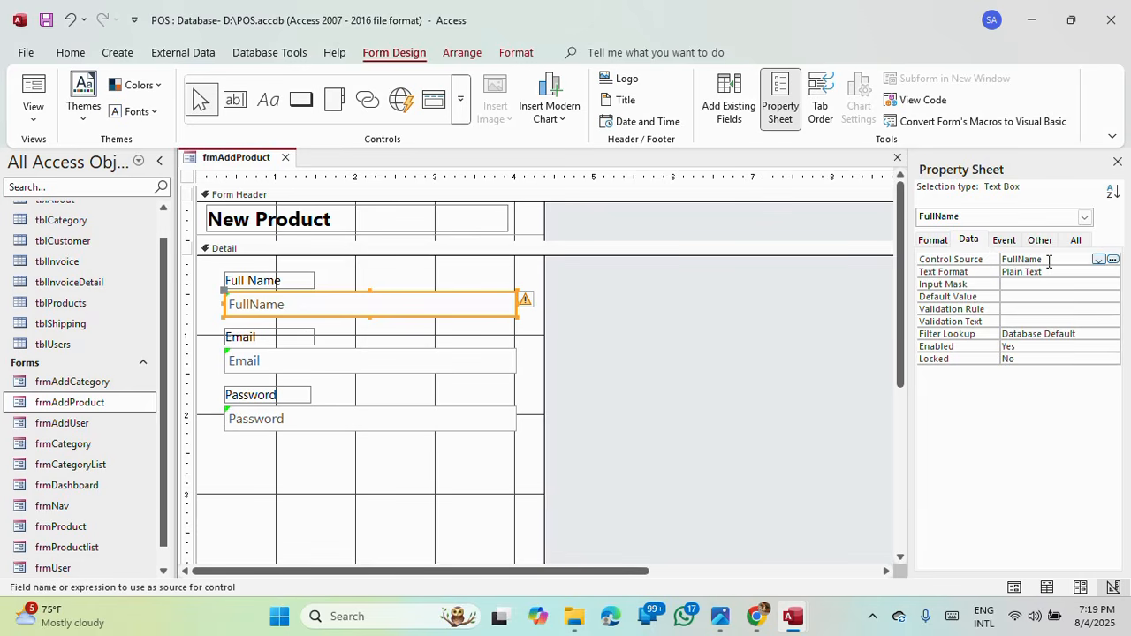
{"action": "double_click", "coordinate": [1048, 260]}
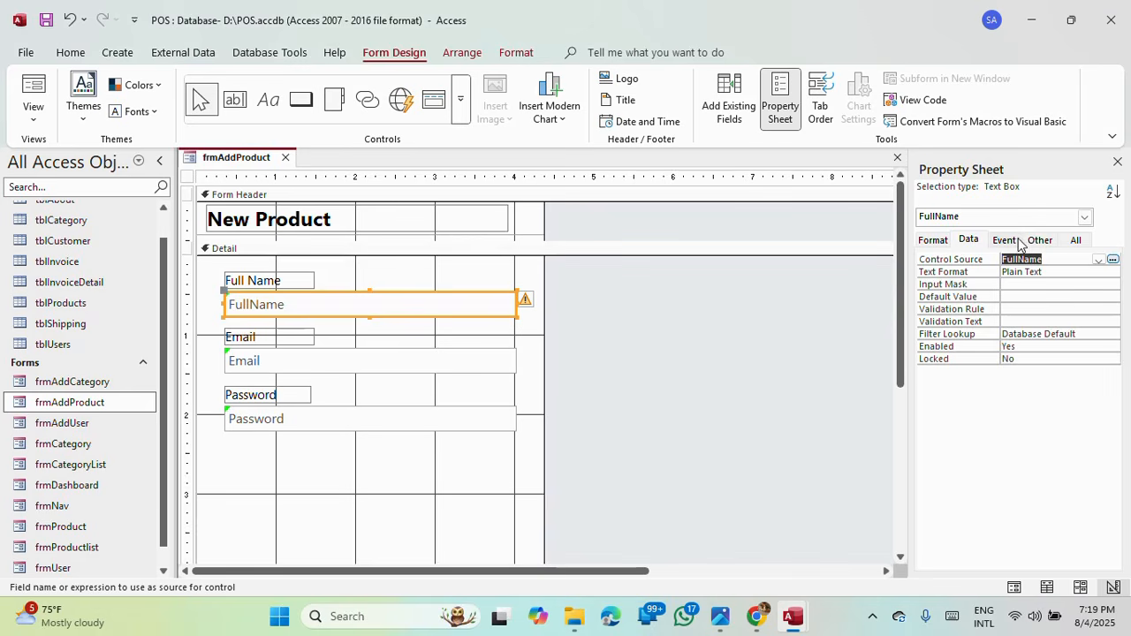
{"action": "left_click", "coordinate": [1098, 260]}
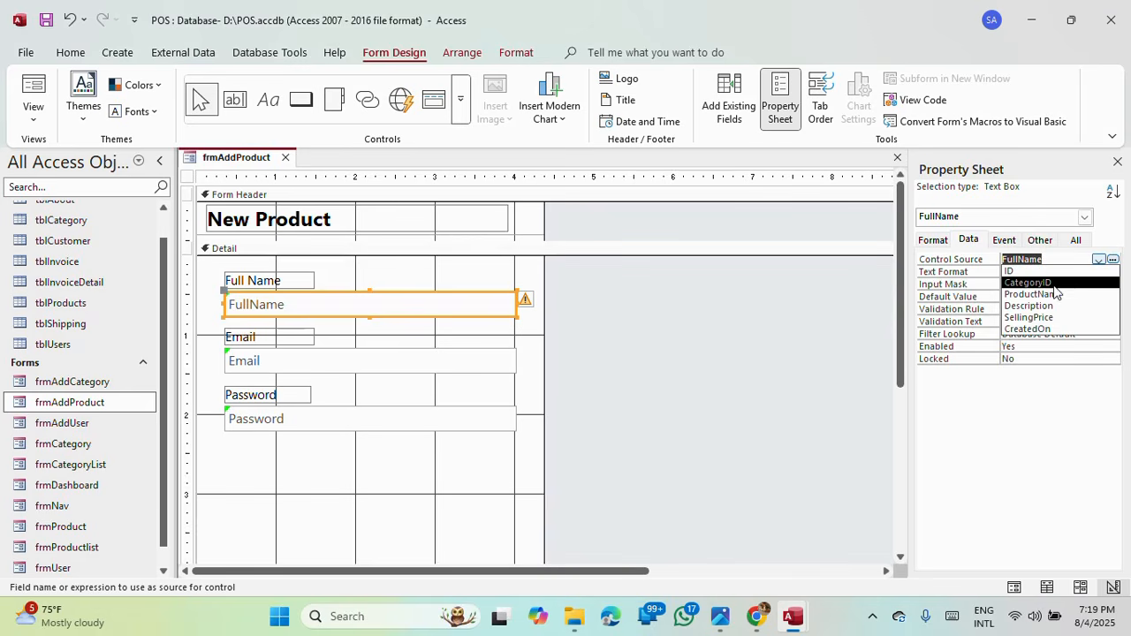
{"action": "left_click", "coordinate": [1052, 294]}
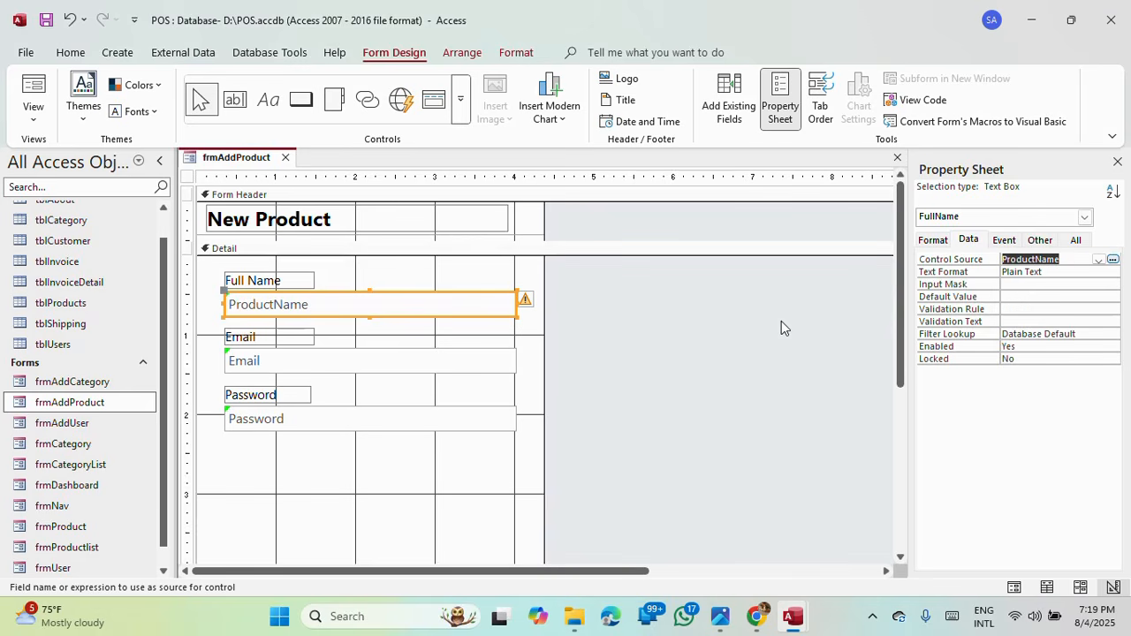
Step: Set the control source of the Email text box to Description and of the Password text box to SellingPrice
{"action": "left_click", "coordinate": [291, 367]}
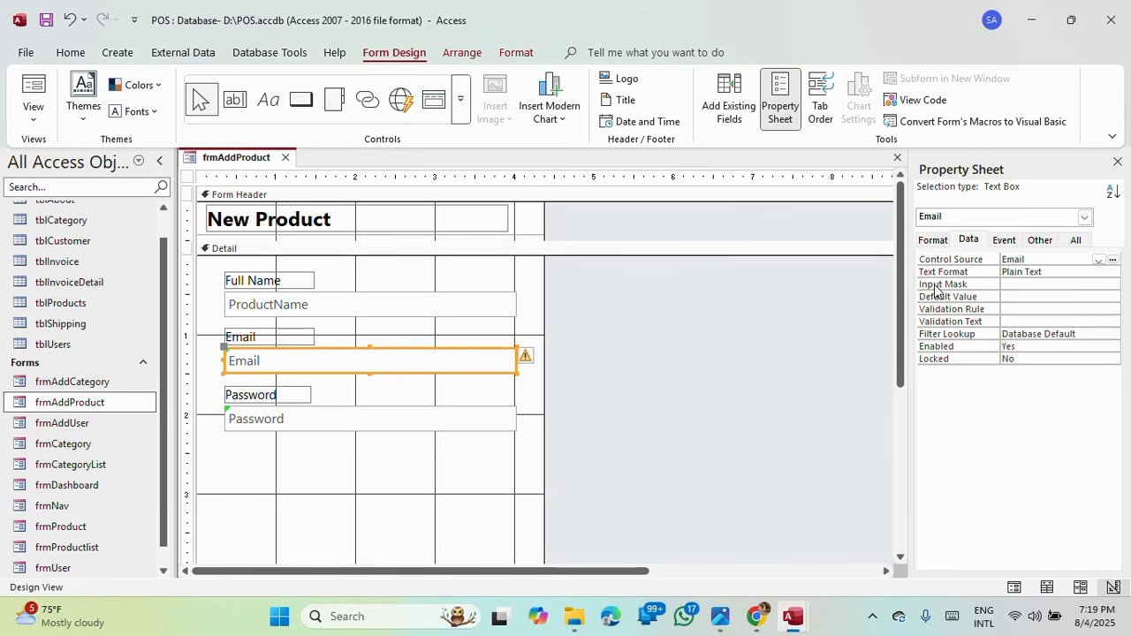
{"action": "left_click", "coordinate": [1098, 260]}
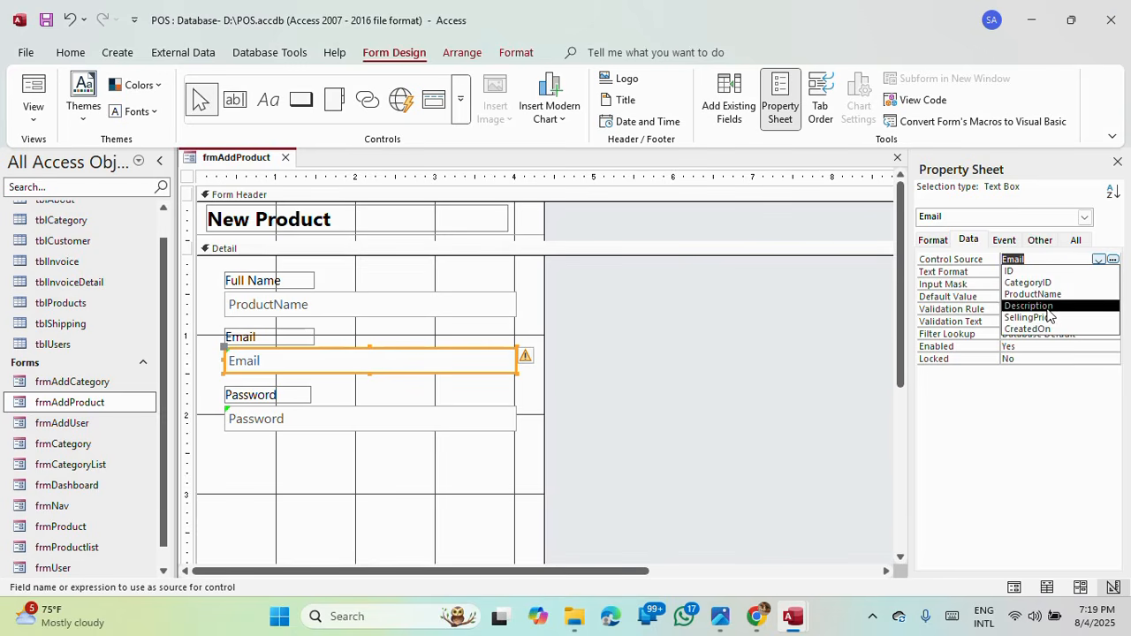
{"action": "left_click", "coordinate": [1028, 306]}
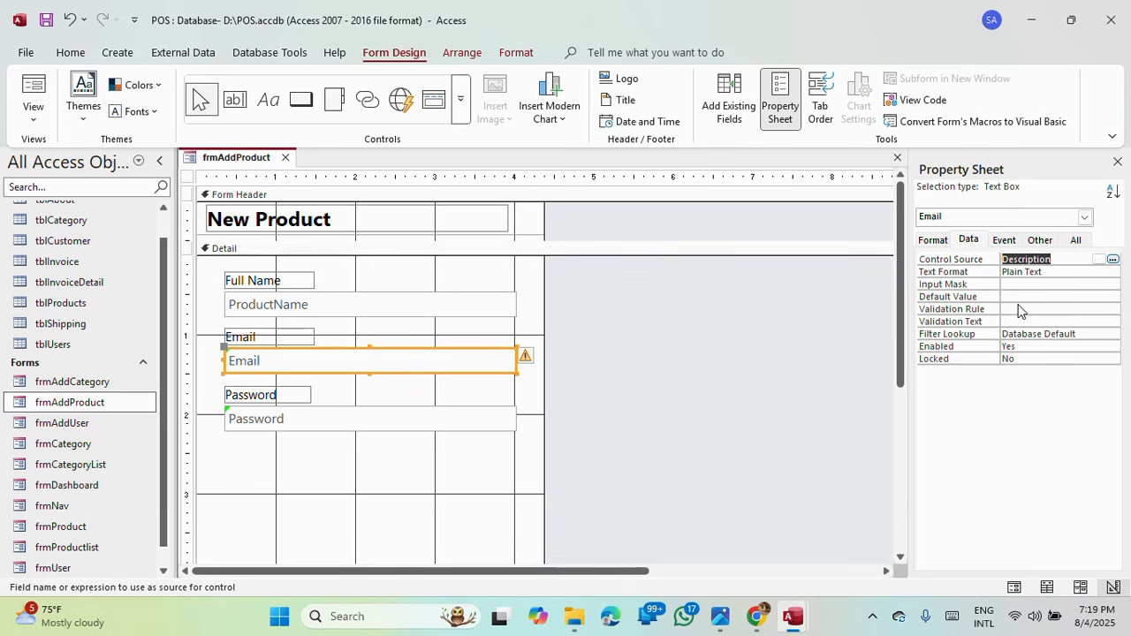
{"action": "left_click", "coordinate": [395, 425]}
{"action": "left_click", "coordinate": [1099, 260]}
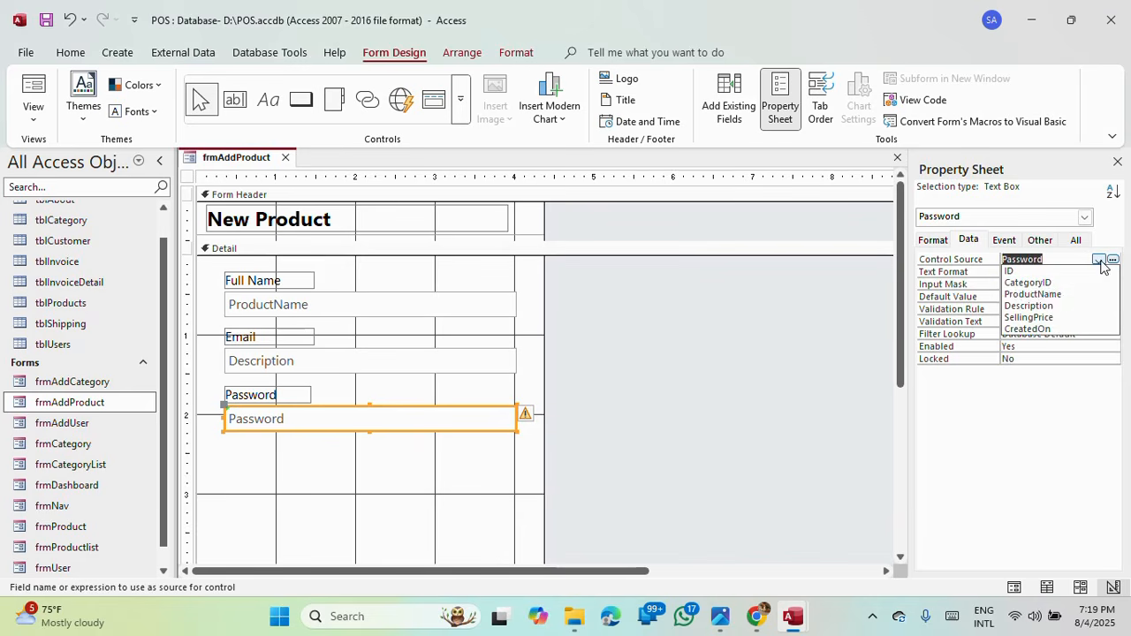
{"action": "left_click", "coordinate": [1040, 318]}
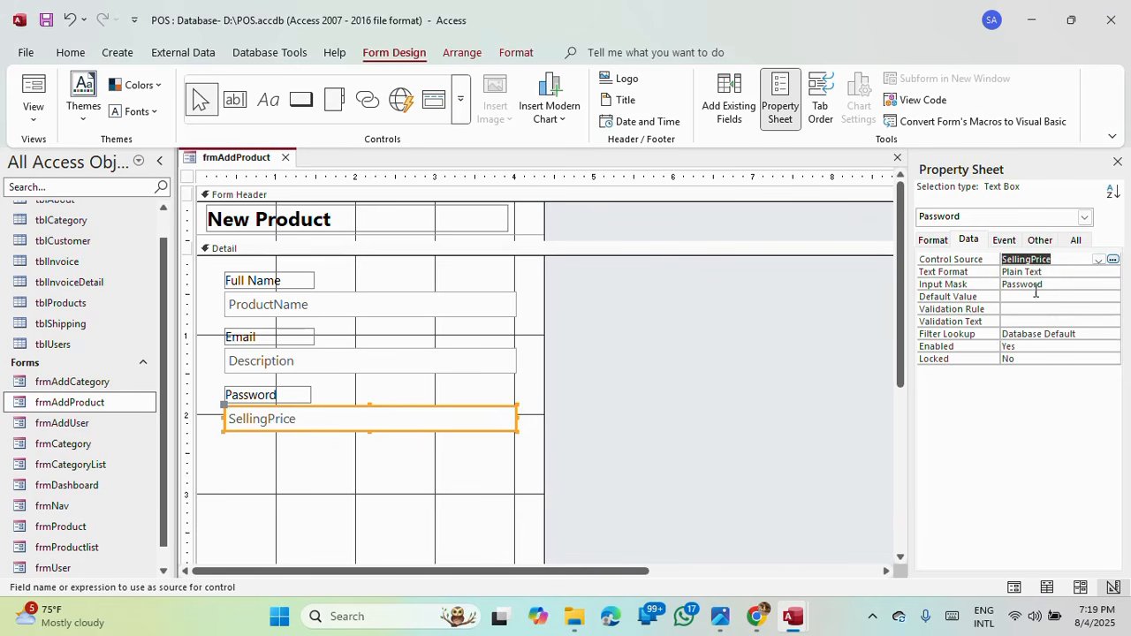
{"action": "left_click", "coordinate": [1026, 299]}
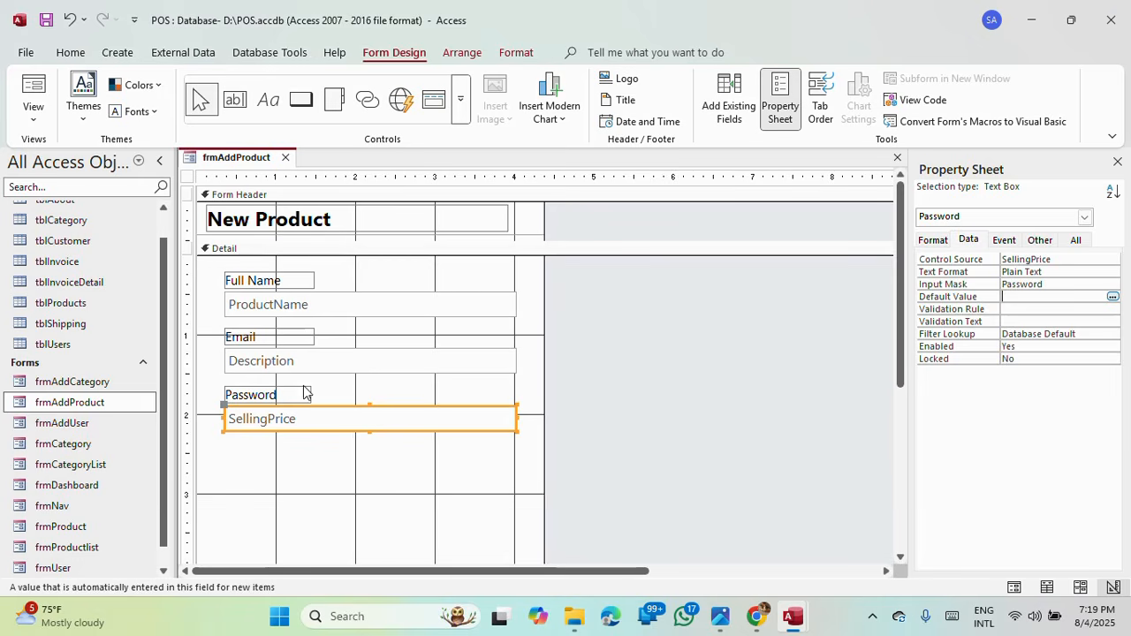
Step: Move all three label and text box pairs in the Detail section downward to free space above them
{"action": "left_click", "coordinate": [353, 445]}
{"action": "left_click_drag", "start_coordinate": [353, 444], "coordinate": [271, 281]}
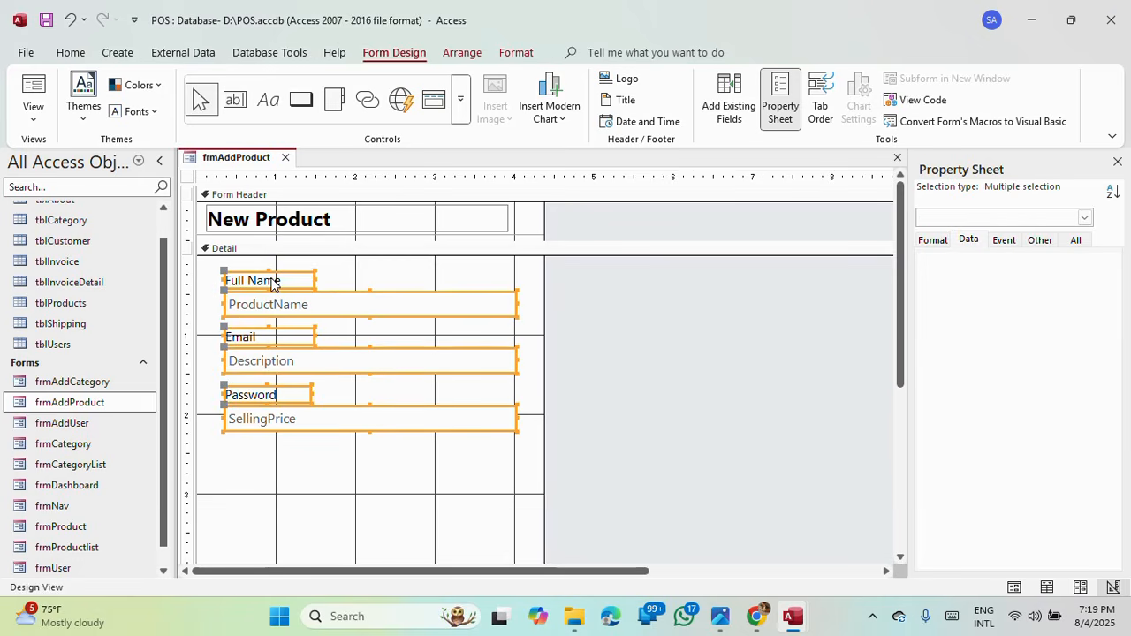
{"action": "key", "text": "Down"}
{"action": "key", "text": "Down"}
{"action": "key", "text": "Down"}
{"action": "key", "text": "Down"}
{"action": "key", "text": "Down"}
{"action": "key", "text": "Down"}
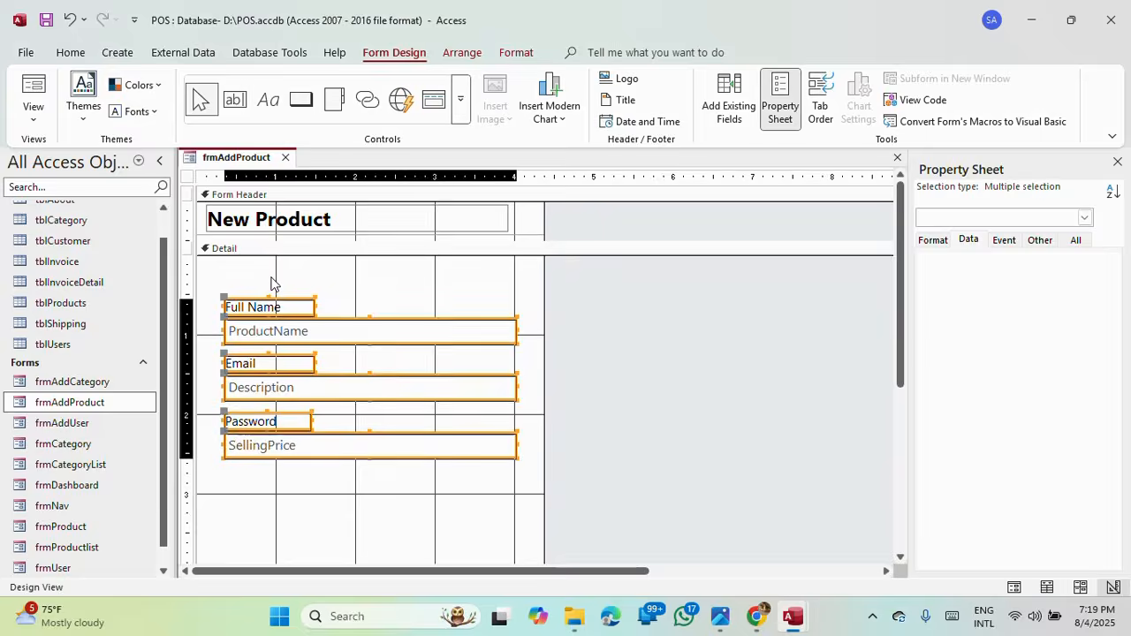
{"action": "key", "text": "Down"}
{"action": "key", "text": "Down"}
{"action": "left_click", "coordinate": [381, 306]}
Step: Rename the FullName text box as ProductName
{"action": "left_click", "coordinate": [319, 347]}
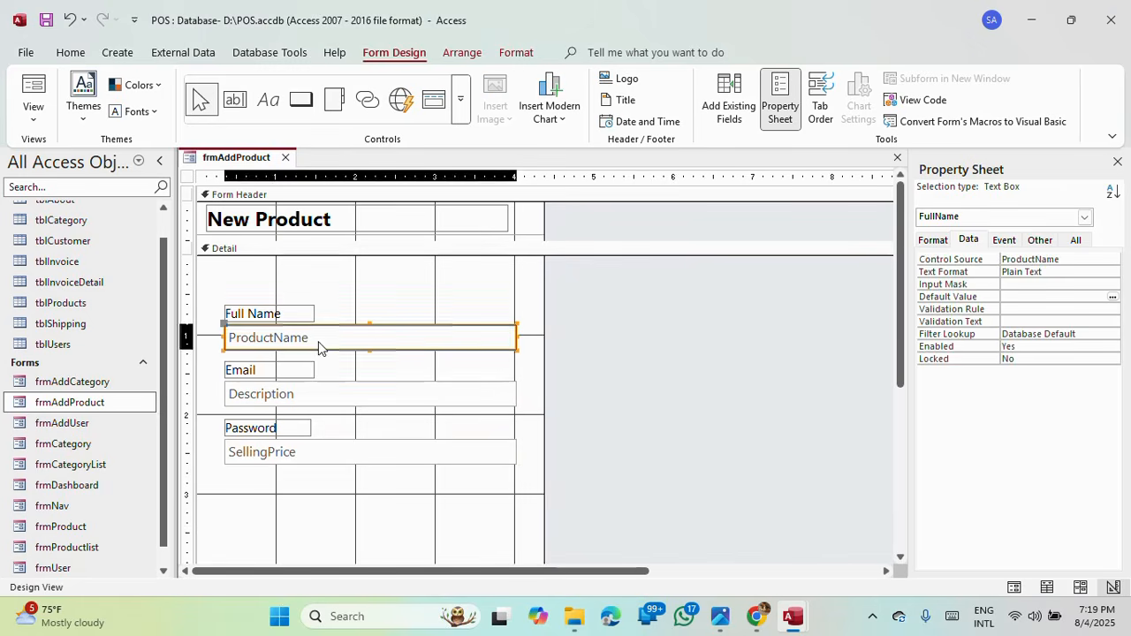
{"action": "left_click", "coordinate": [320, 343]}
{"action": "left_click_drag", "start_coordinate": [320, 342], "coordinate": [226, 345]}
{"action": "key", "text": "ctrl+c"}
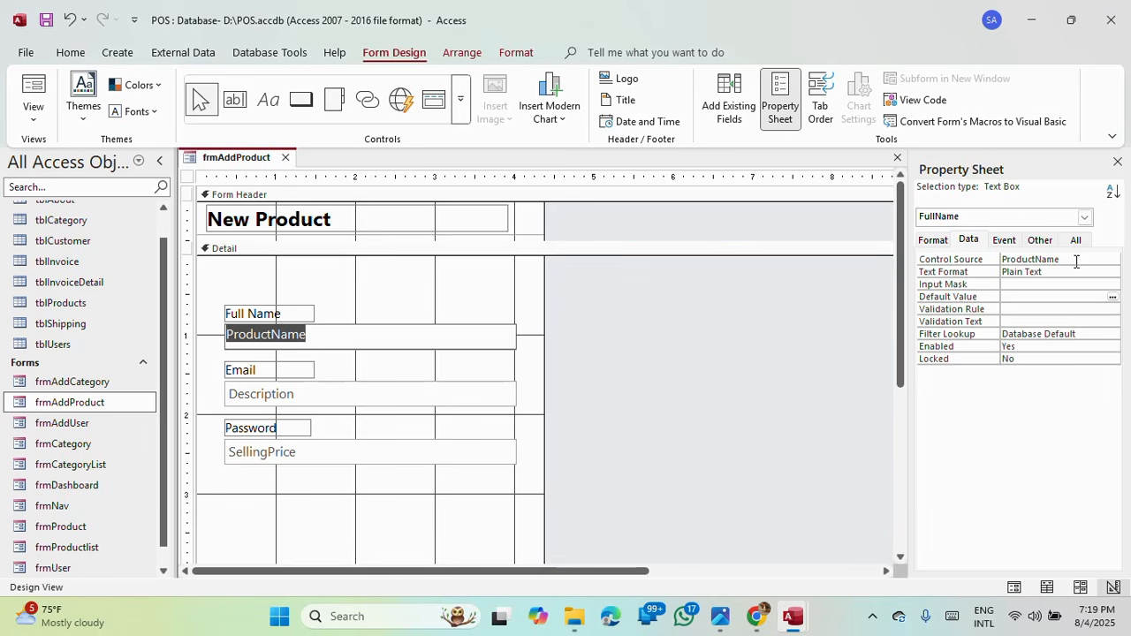
{"action": "left_click", "coordinate": [1040, 241]}
{"action": "left_click", "coordinate": [923, 260]}
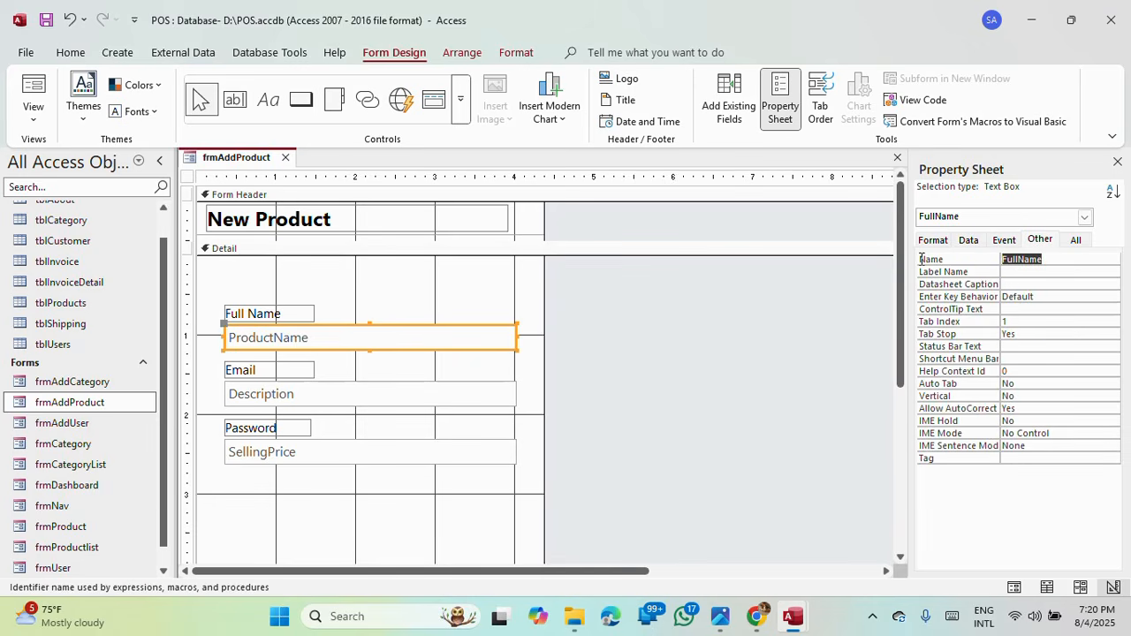
{"action": "key", "text": "ctrl+v"}
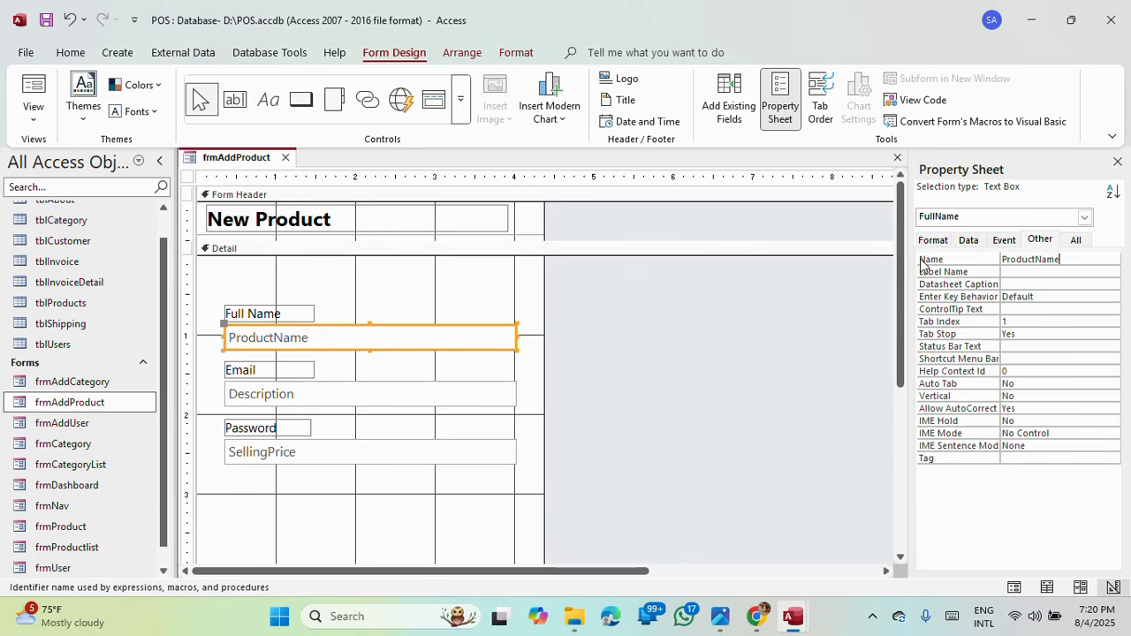
Step: Change the Full Name label's text to "Product Name"
{"action": "left_click", "coordinate": [276, 317]}
{"action": "left_click_drag", "start_coordinate": [295, 313], "coordinate": [202, 313]}
{"action": "key", "text": "ctrl+v"}
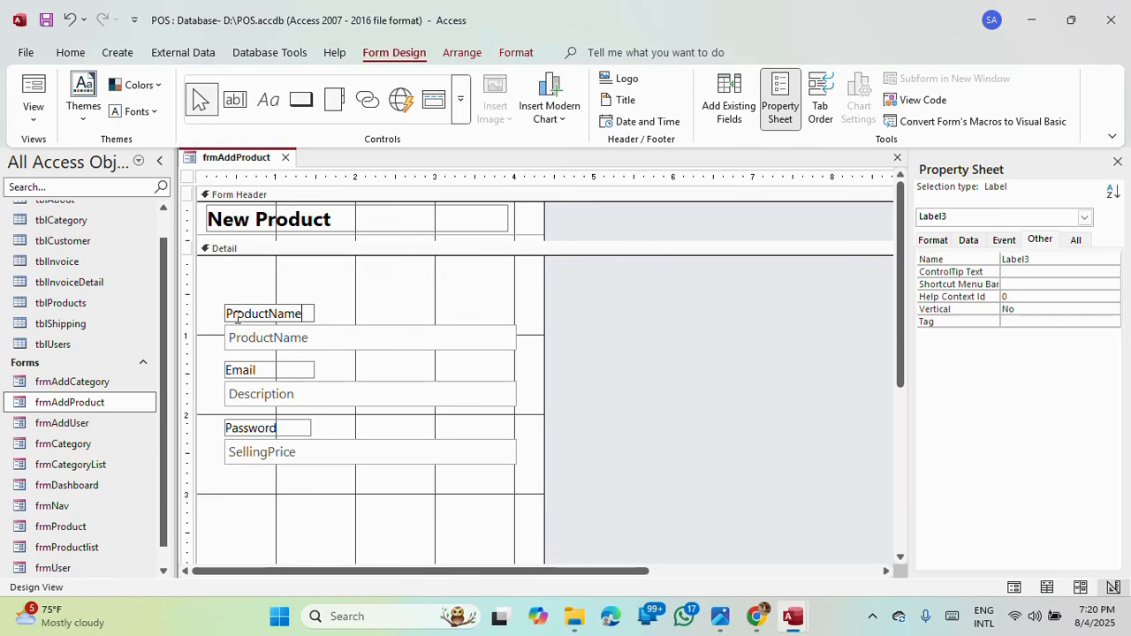
{"action": "left_click", "coordinate": [269, 314]}
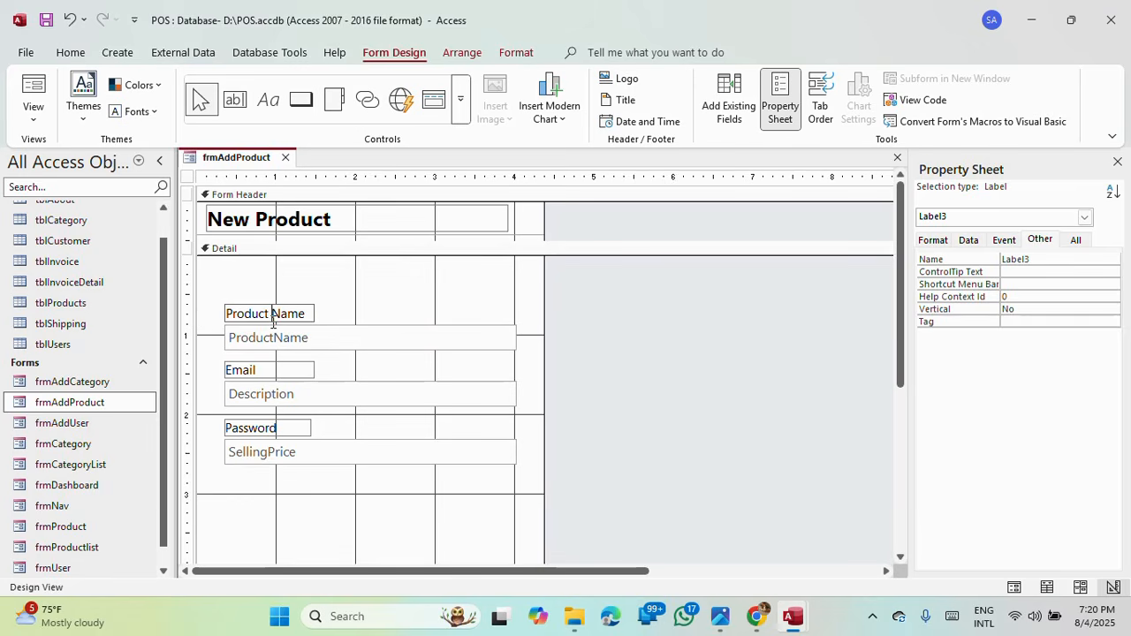
Step: Change the Email label's text to "Description" and rename the Email text box as Description
{"action": "left_click", "coordinate": [294, 394]}
{"action": "left_click_drag", "start_coordinate": [294, 392], "coordinate": [187, 395]}
{"action": "key", "text": "ctrl+c"}
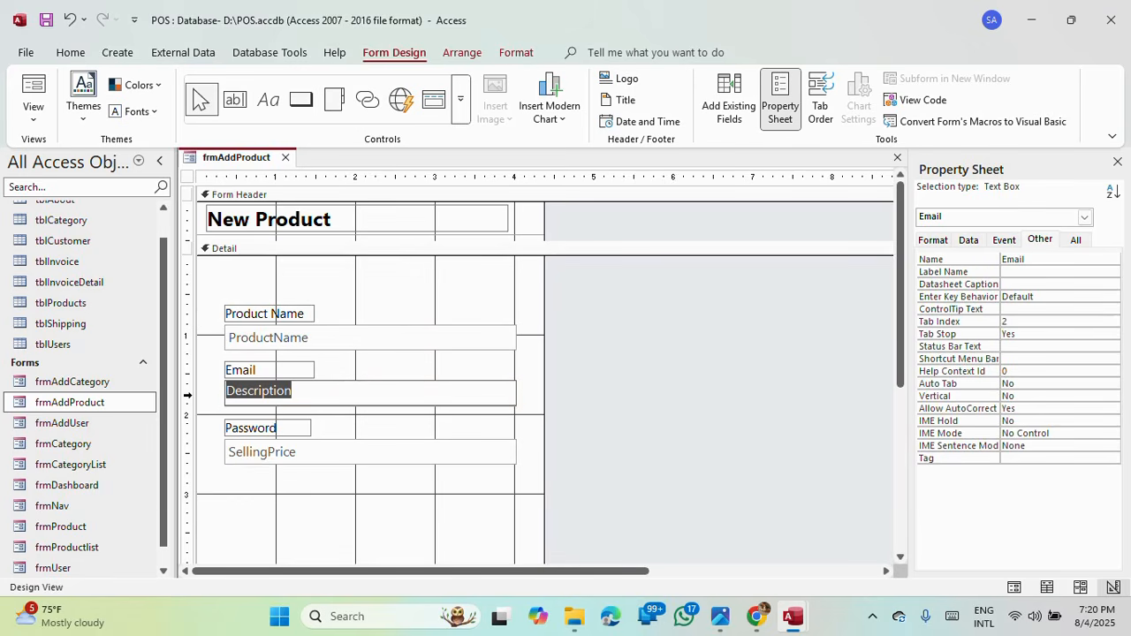
{"action": "left_click", "coordinate": [284, 371]}
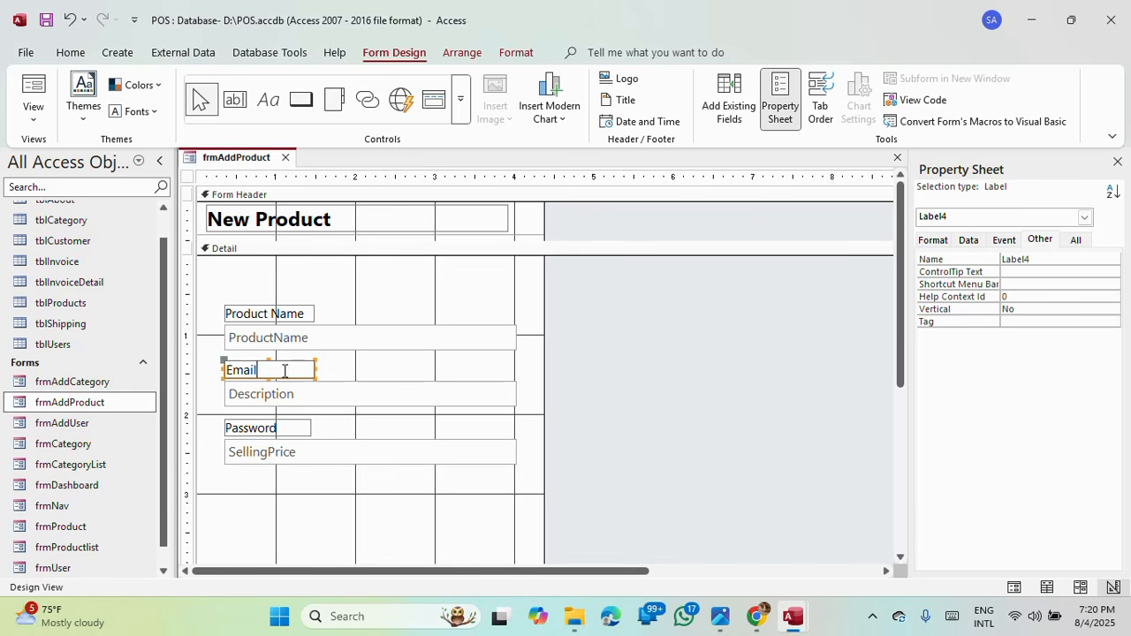
{"action": "left_click_drag", "start_coordinate": [284, 371], "coordinate": [227, 369]}
{"action": "key", "text": "ctrl+v"}
{"action": "left_click", "coordinate": [356, 402]}
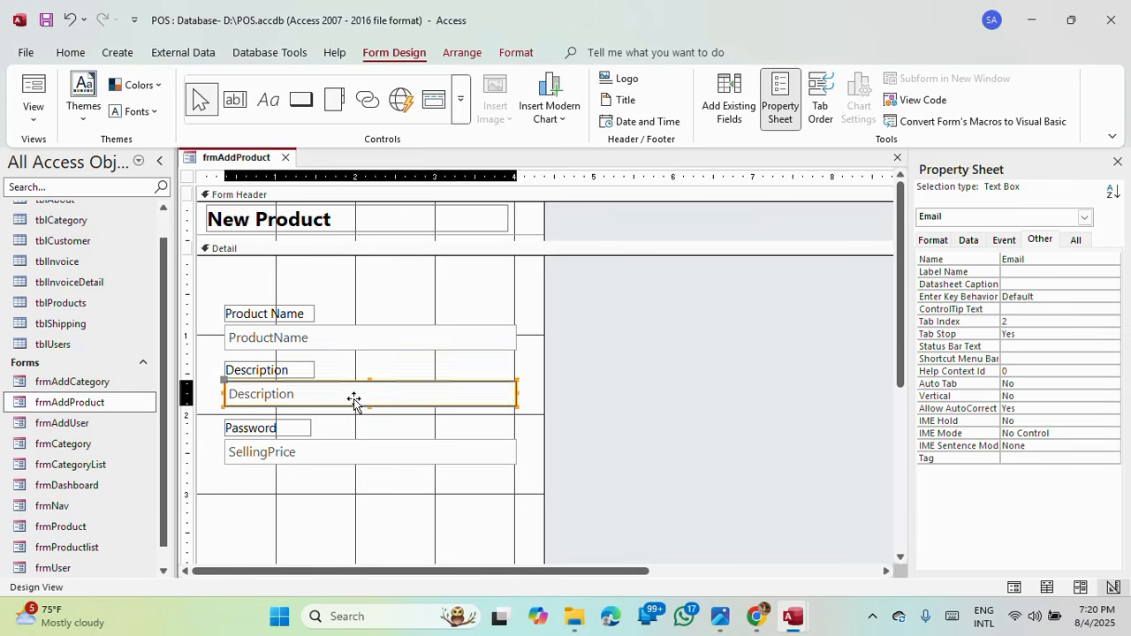
{"action": "double_click", "coordinate": [1046, 260]}
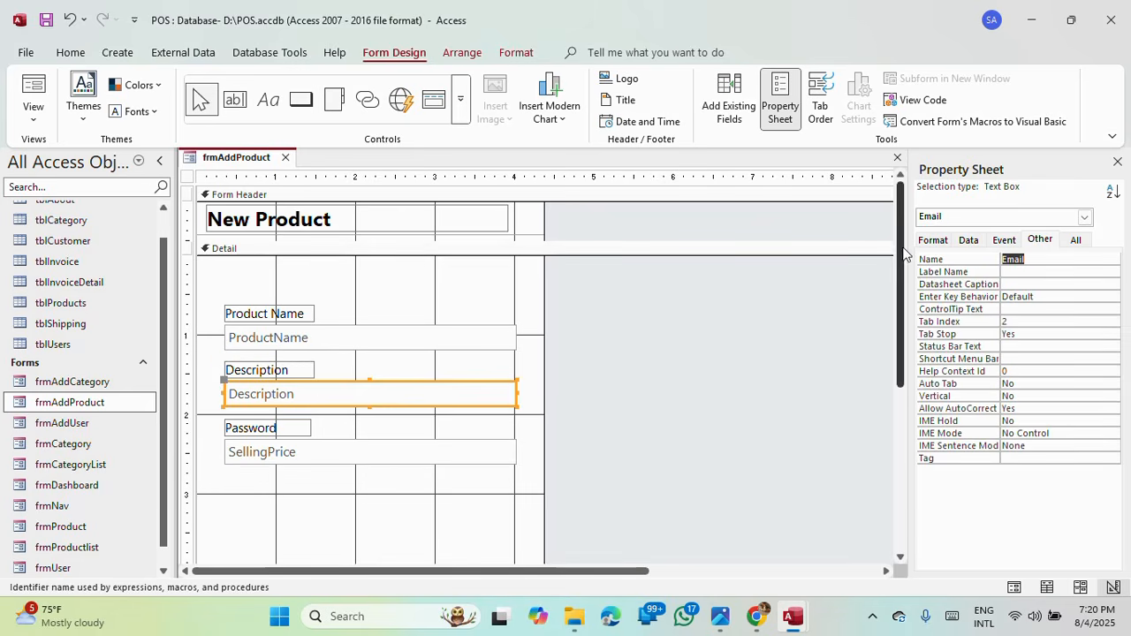
{"action": "key", "text": "ctrl+v"}
Step: Change the Password label's text to "Selling Price"
{"action": "left_click", "coordinate": [297, 454]}
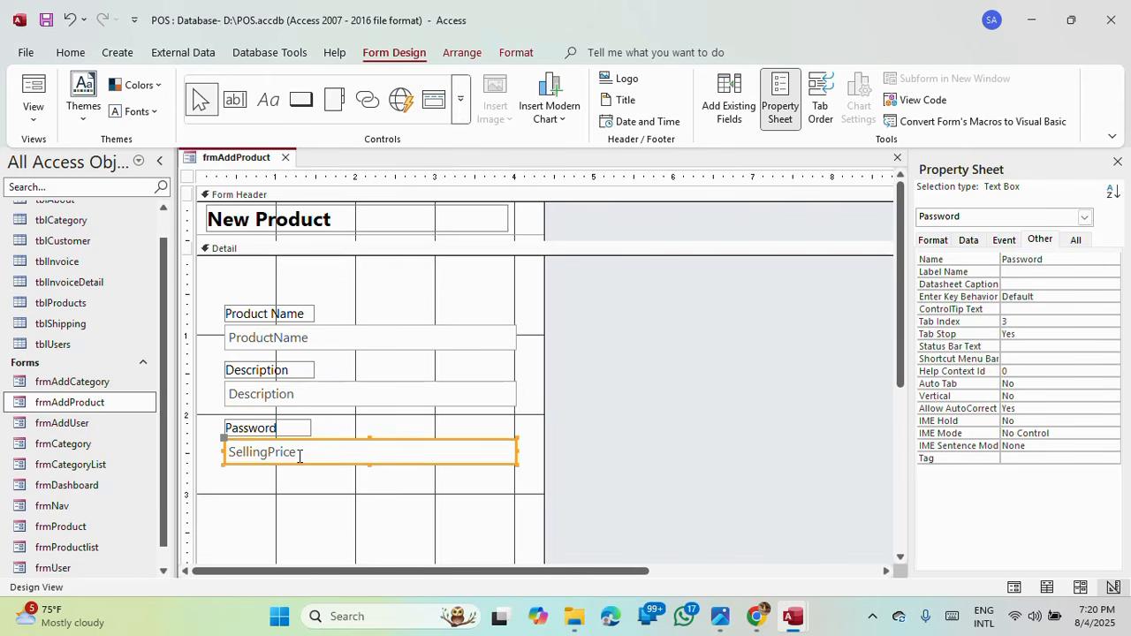
{"action": "left_click", "coordinate": [297, 452]}
{"action": "left_click_drag", "start_coordinate": [297, 452], "coordinate": [200, 457]}
{"action": "key", "text": "ctrl+c"}
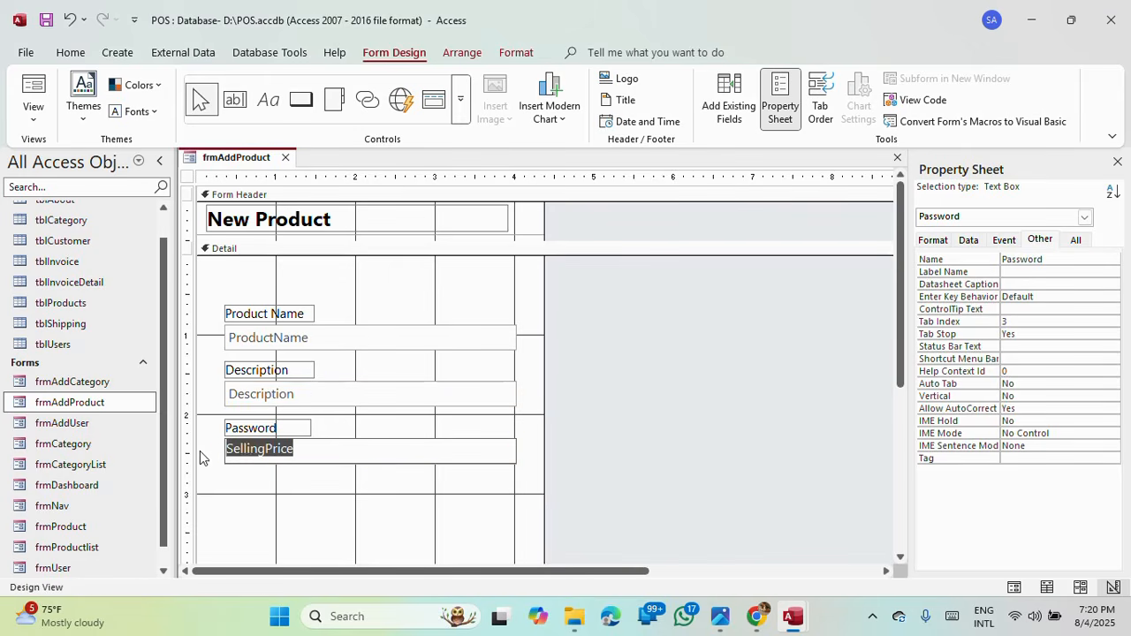
{"action": "left_click", "coordinate": [271, 431]}
{"action": "left_click", "coordinate": [276, 427]}
{"action": "left_click_drag", "start_coordinate": [276, 428], "coordinate": [186, 428]}
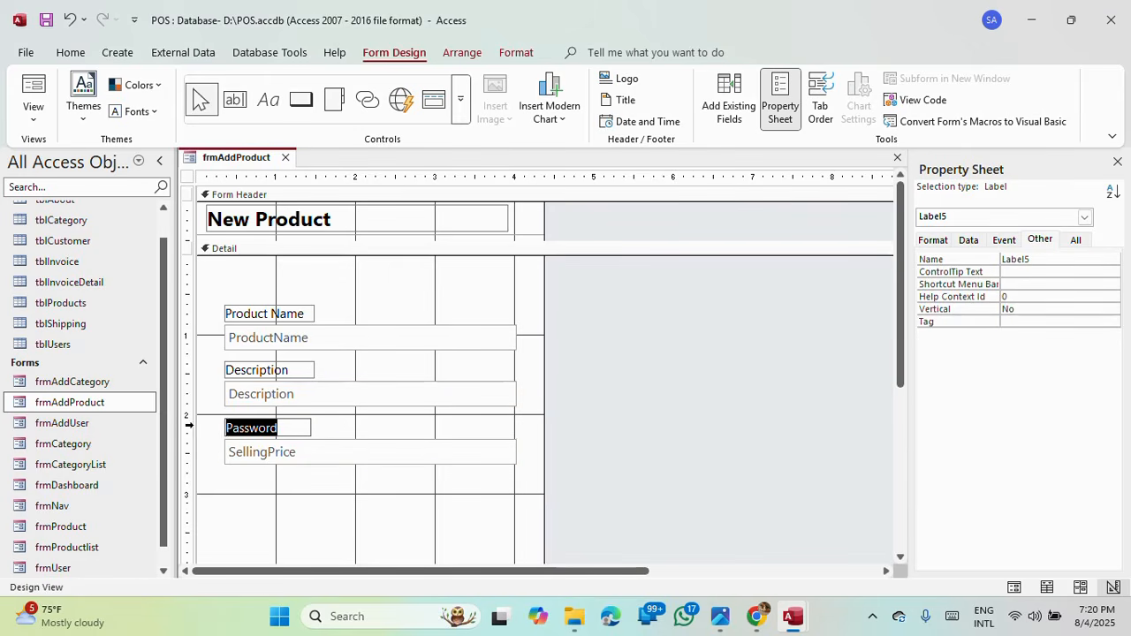
{"action": "key", "text": "ctrl+v"}
{"action": "left_click", "coordinate": [262, 427]}
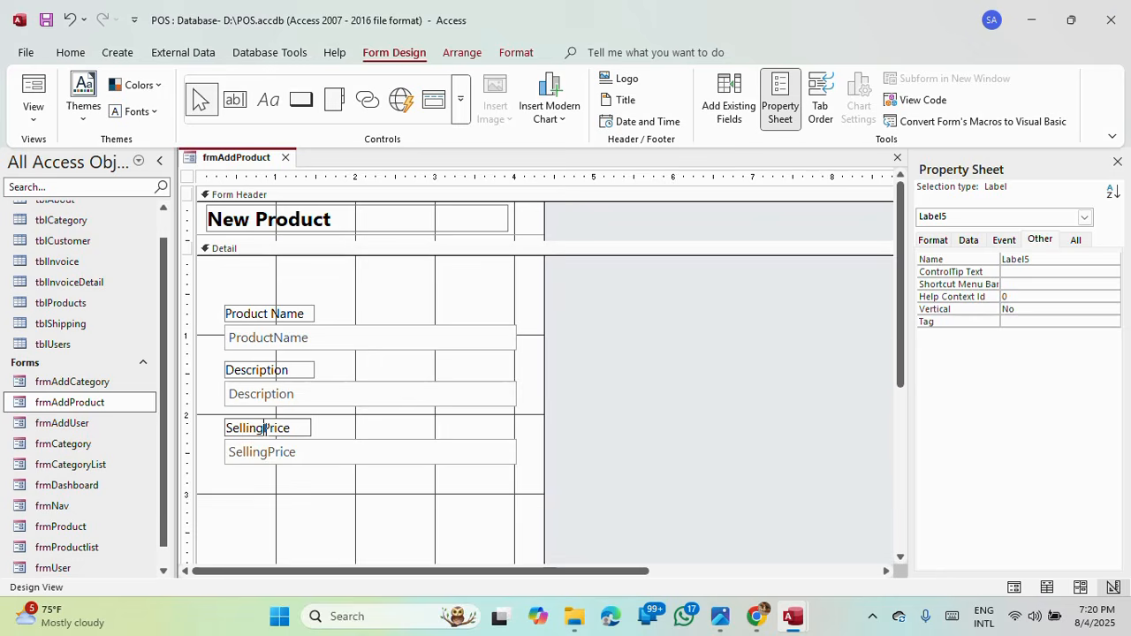
Step: Rename the Password text box as SellingPrice
{"action": "left_click", "coordinate": [297, 458]}
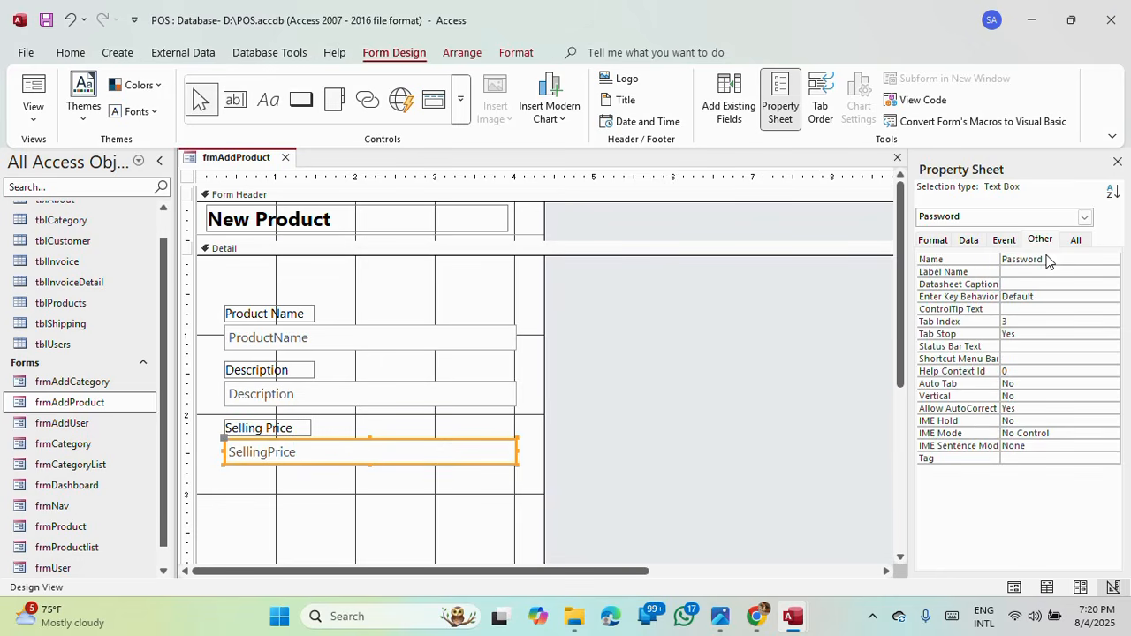
{"action": "double_click", "coordinate": [1048, 259]}
{"action": "key", "text": "ctrl+v"}
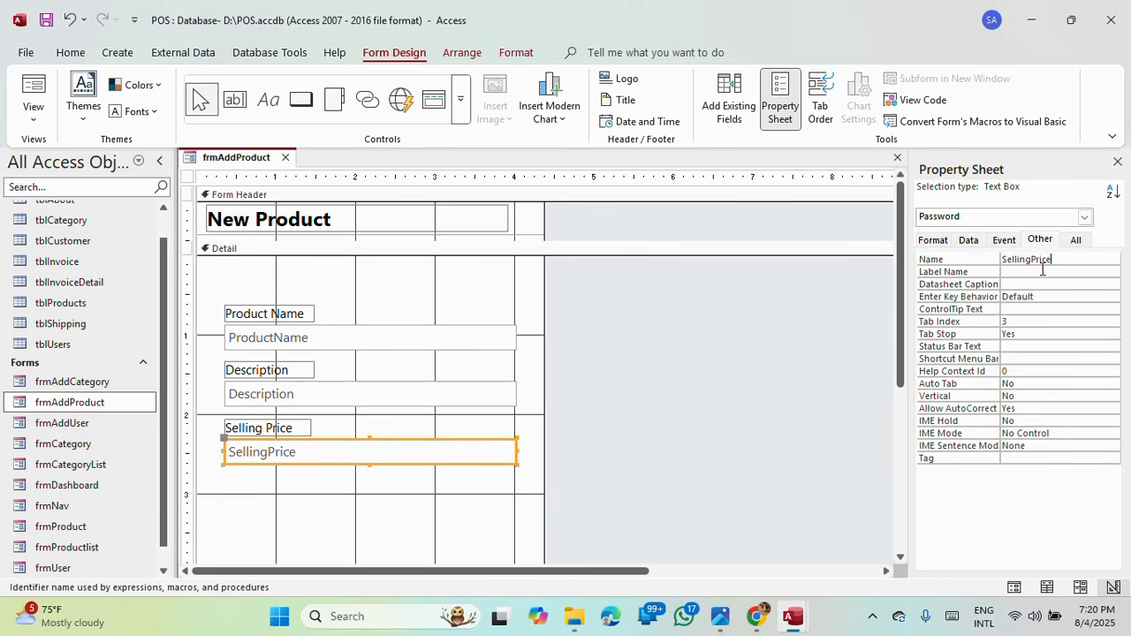
{"action": "left_click", "coordinate": [1036, 272]}
Step: Clear the SellingPrice text box's input mask and set its format to Standard with 2 decimal places
{"action": "left_click", "coordinate": [969, 242]}
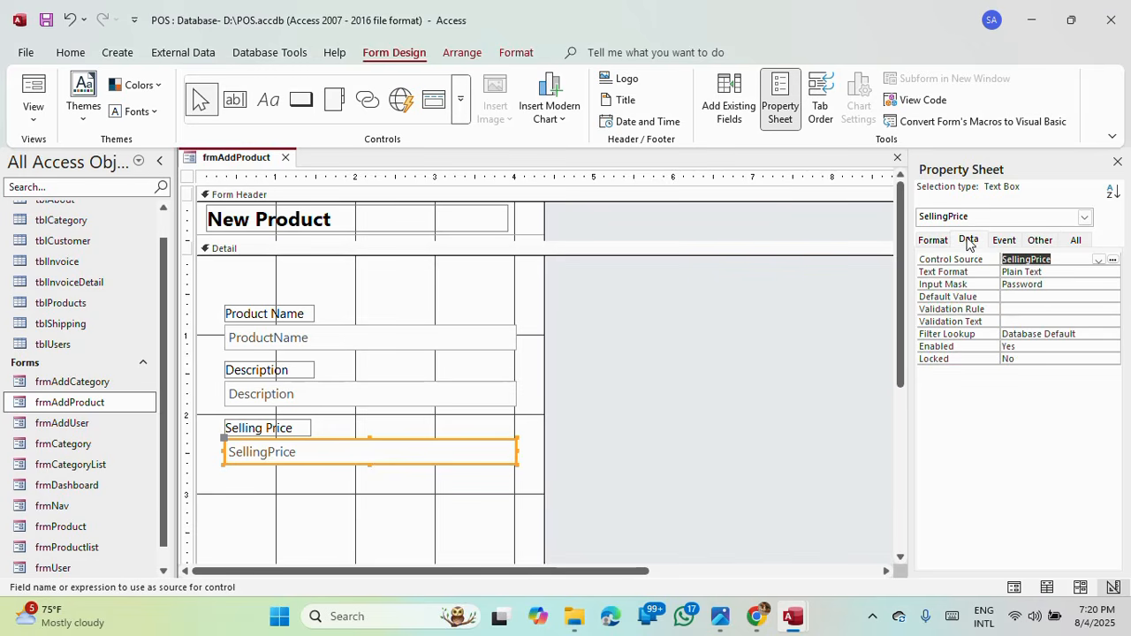
{"action": "double_click", "coordinate": [1057, 285]}
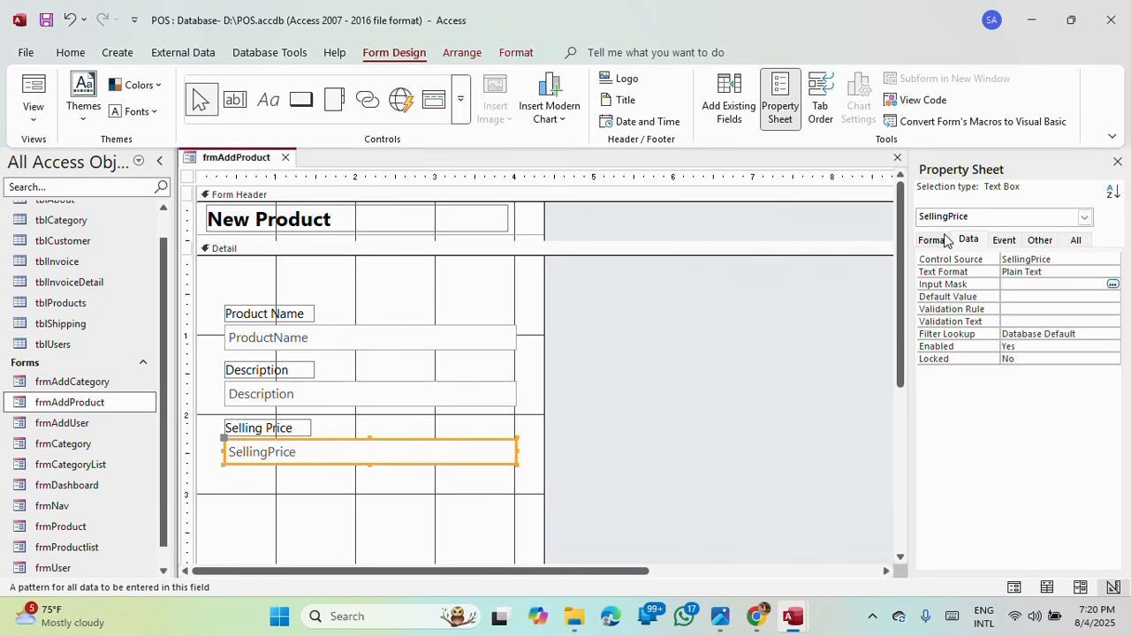
{"action": "left_click", "coordinate": [933, 239]}
{"action": "type", "text": "standard"}
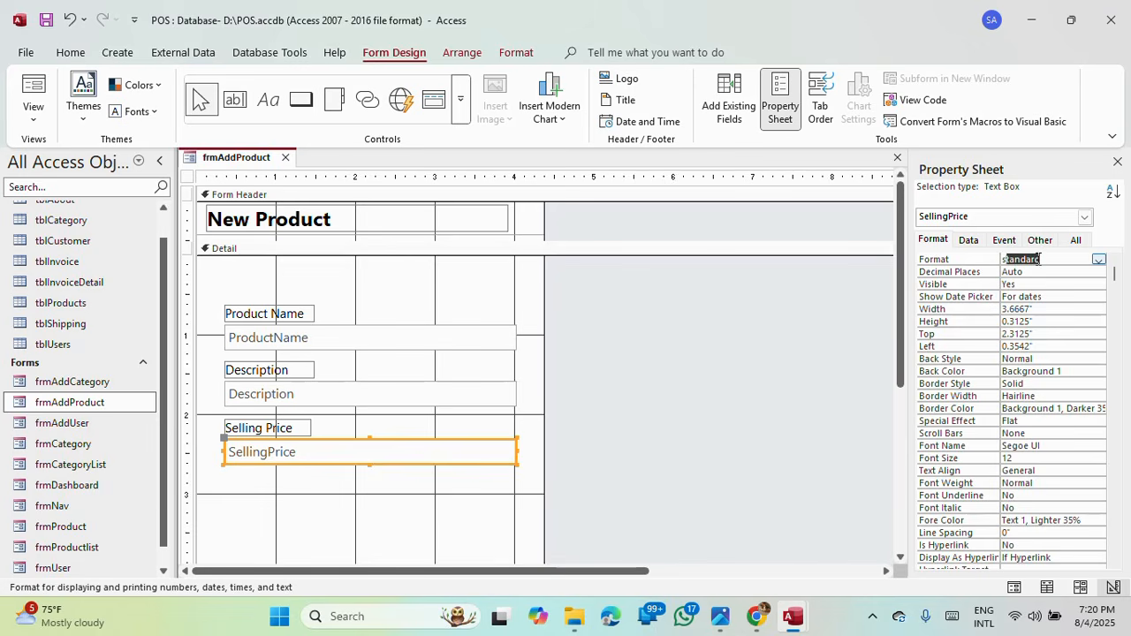
{"action": "key", "text": "Return"}
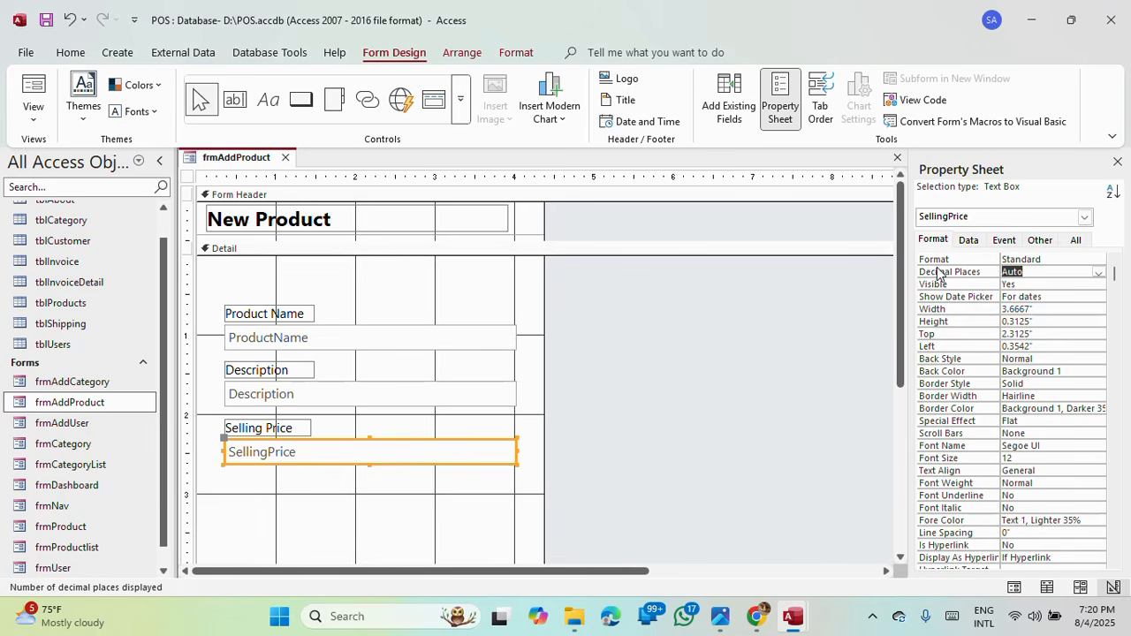
{"action": "type", "text": "2"}
{"action": "key", "text": "Return"}
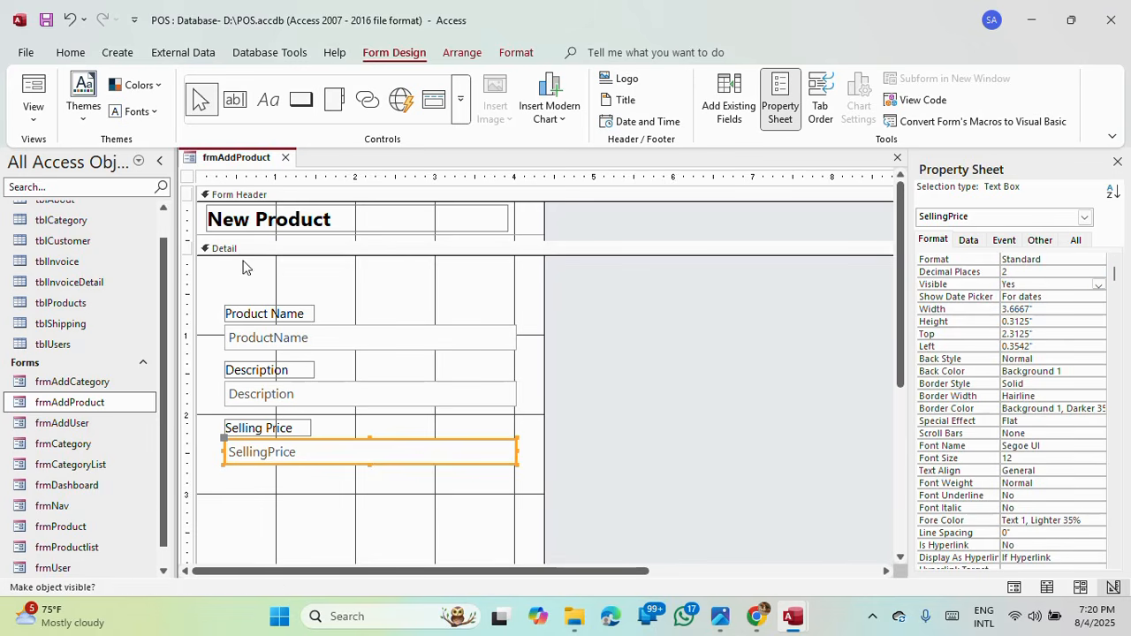
Step: Preview the New Product form in Form View and return it to Design View
{"action": "left_click", "coordinate": [35, 99]}
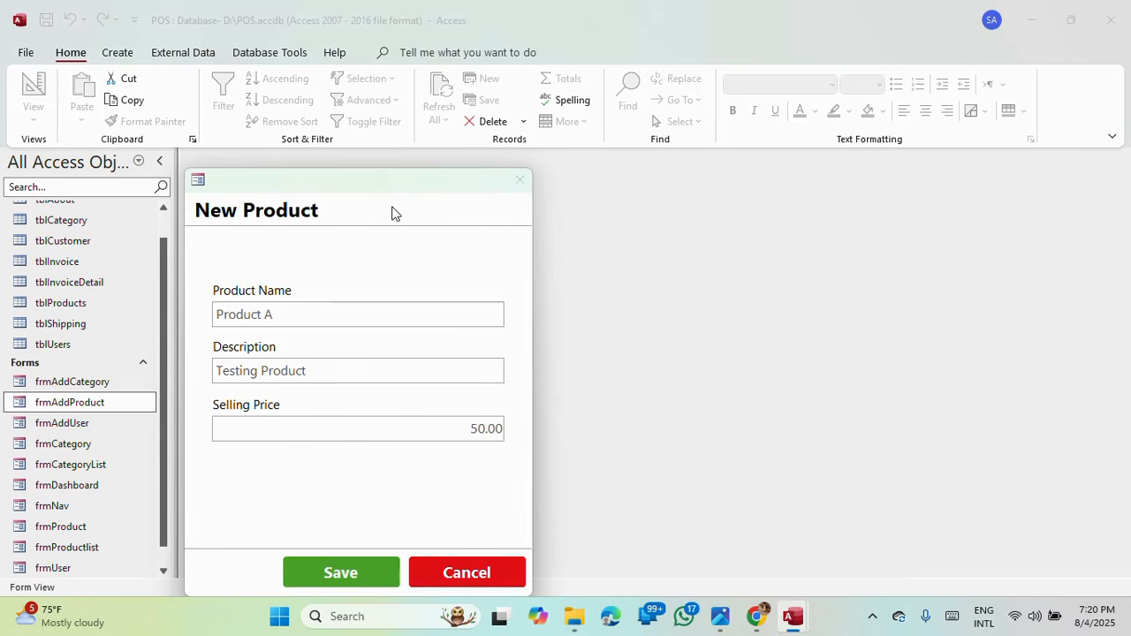
{"action": "left_click_drag", "start_coordinate": [393, 191], "coordinate": [704, 116]}
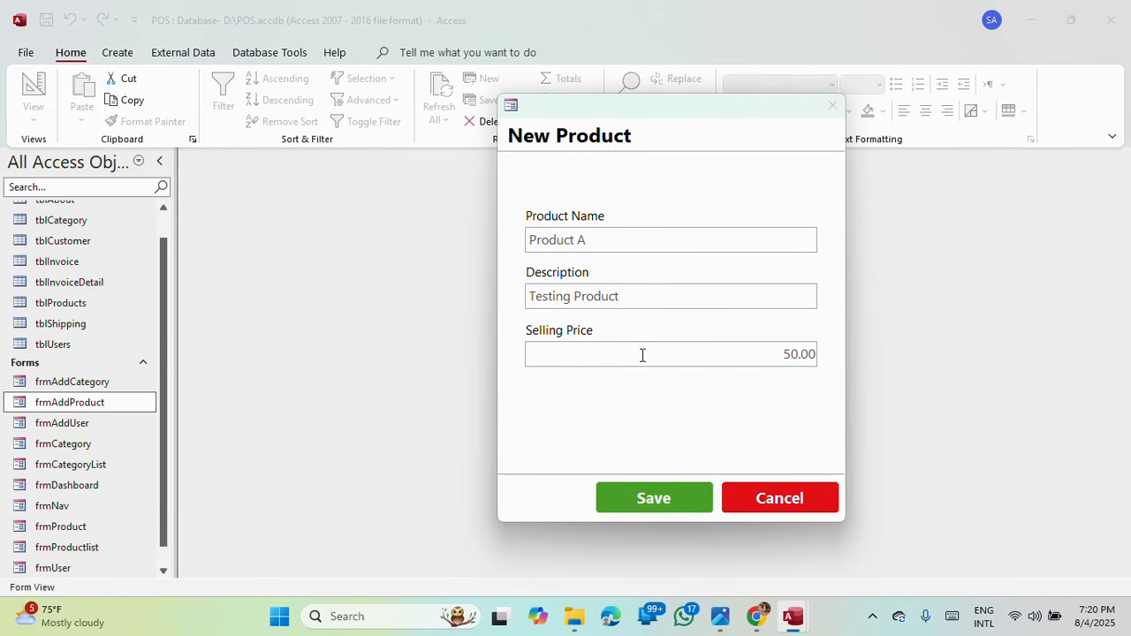
{"action": "right_click", "coordinate": [638, 106]}
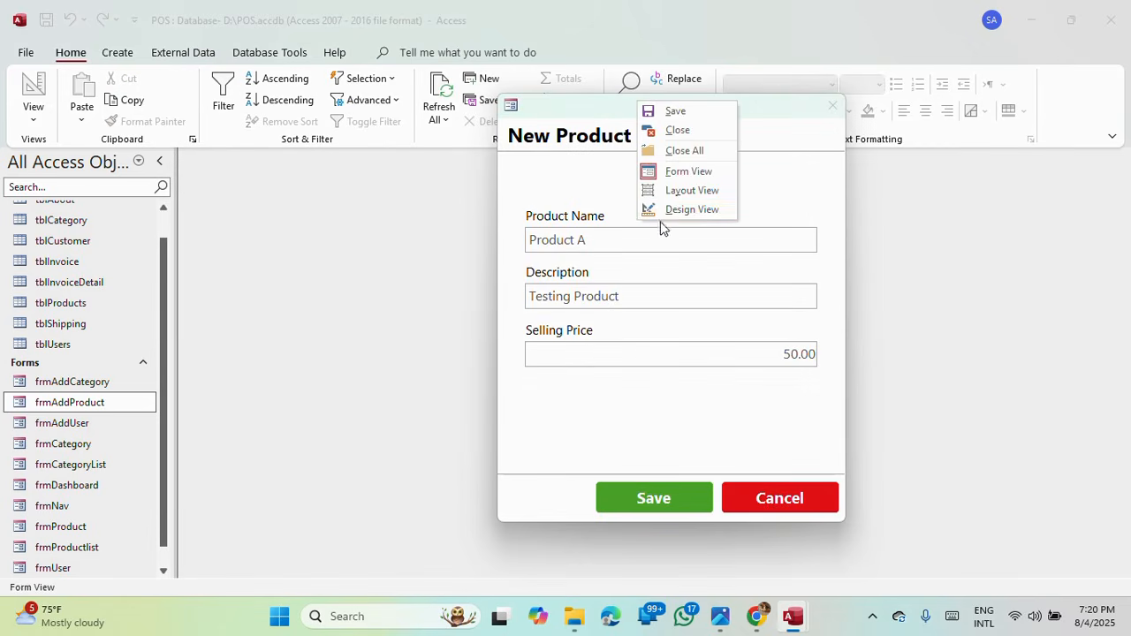
{"action": "left_click", "coordinate": [673, 209]}
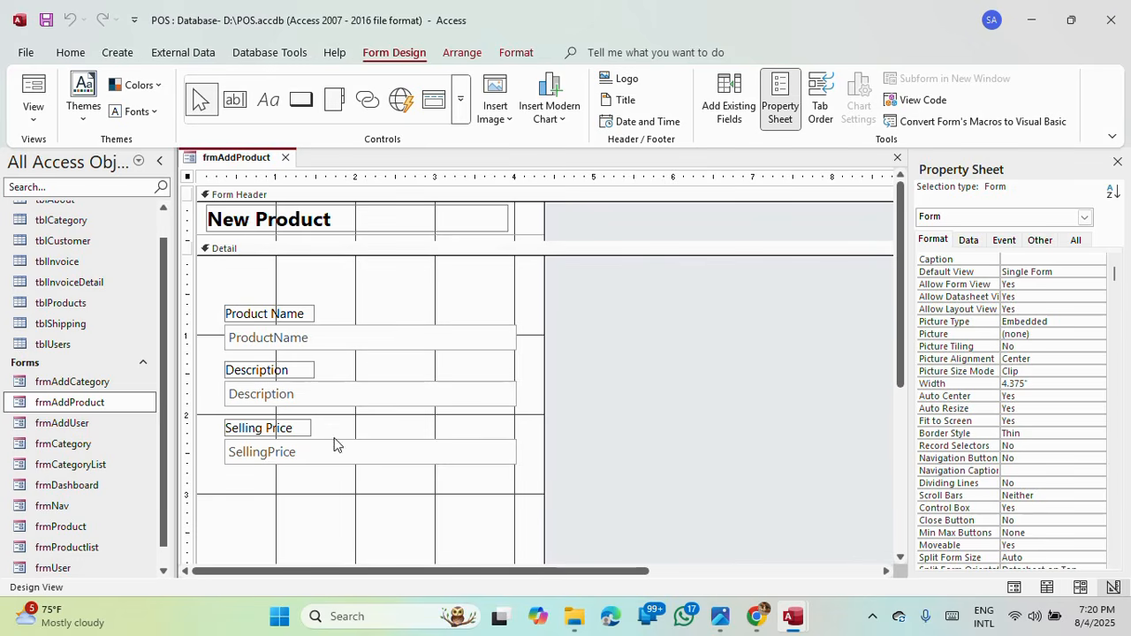
Step: Move the Product Name and Description labels and text boxes up together, leaving a gap above Selling Price
{"action": "left_click_drag", "start_coordinate": [341, 305], "coordinate": [262, 394]}
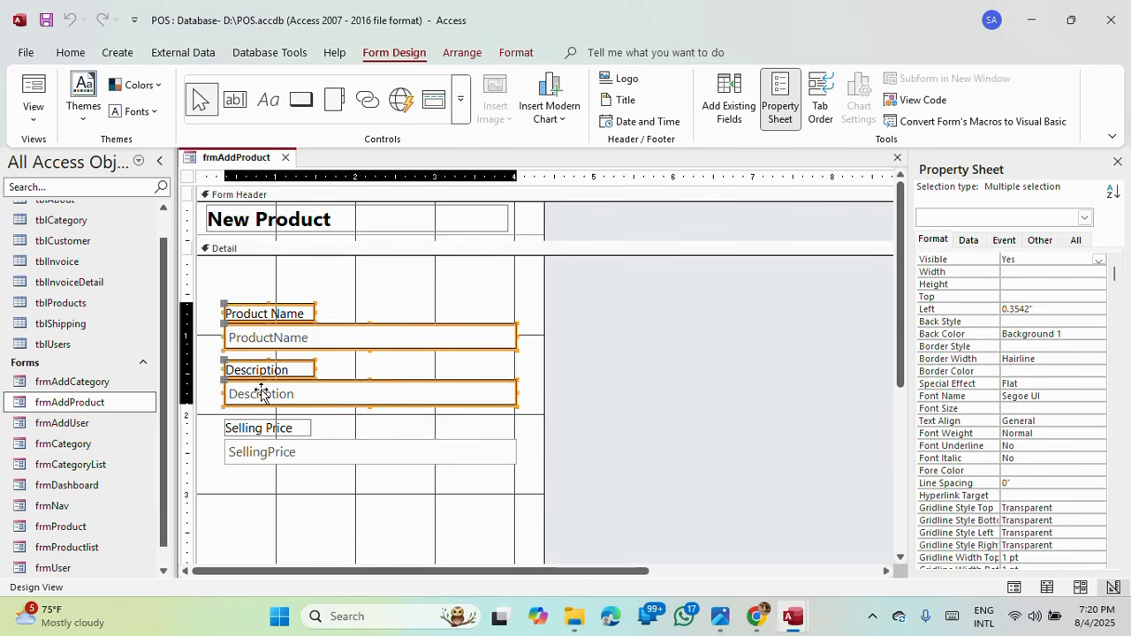
{"action": "key", "text": "Up"}
{"action": "key", "text": "Up"}
{"action": "key", "text": "Up"}
{"action": "key", "text": "Up"}
{"action": "key", "text": "Up"}
{"action": "key", "text": "Up"}
{"action": "key", "text": "Up"}
{"action": "key", "text": "Up"}
{"action": "key", "text": "Up"}
{"action": "key", "text": "Up"}
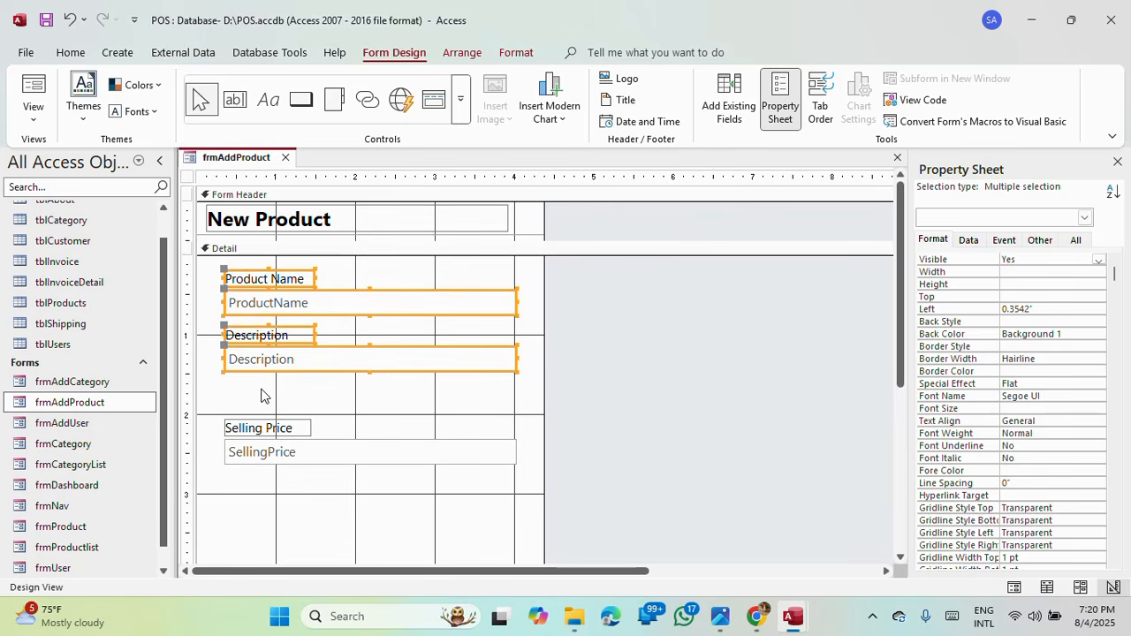
Step: Nudge the selected Product Name and Description controls up and add the CategoryID field to the form between Description and Selling Price
{"action": "key", "text": "Up"}
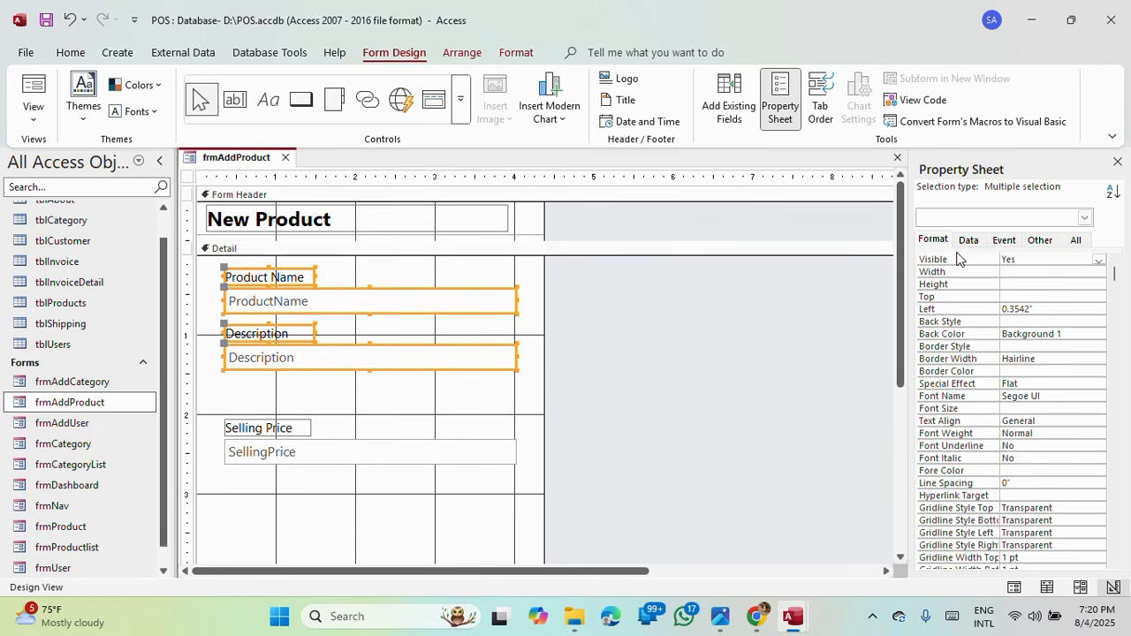
{"action": "left_click", "coordinate": [729, 99]}
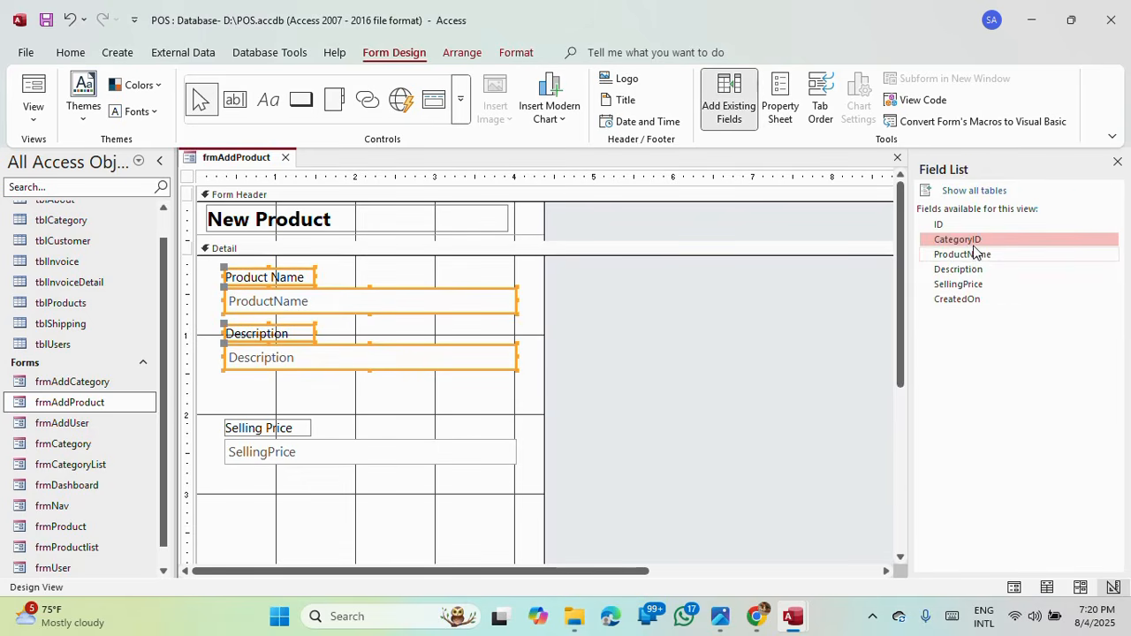
{"action": "left_click_drag", "start_coordinate": [957, 240], "coordinate": [328, 397]}
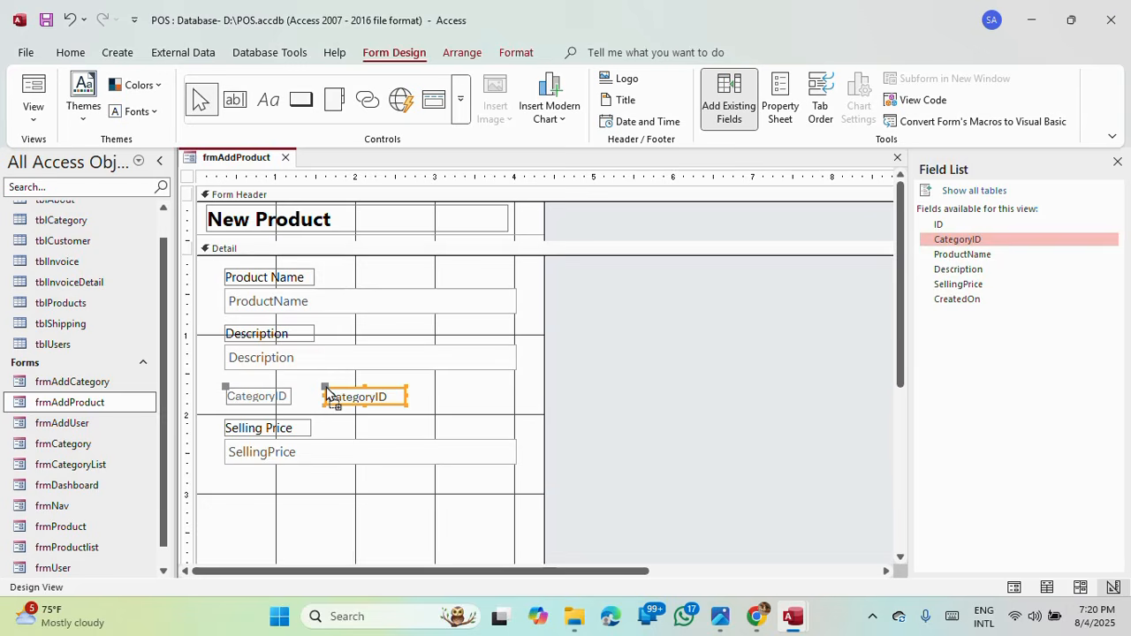
Step: Detach the CategoryID label from its text box by cutting and pasting it, and place it under the Description text box
{"action": "left_click", "coordinate": [277, 400]}
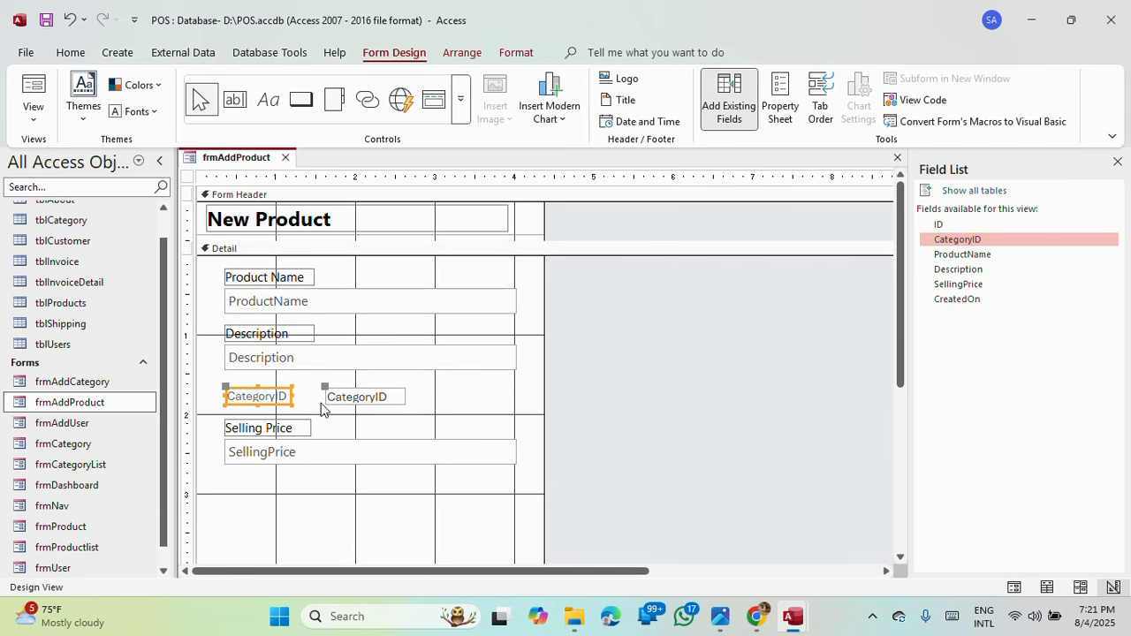
{"action": "key", "text": "Delete"}
{"action": "left_click", "coordinate": [336, 253]}
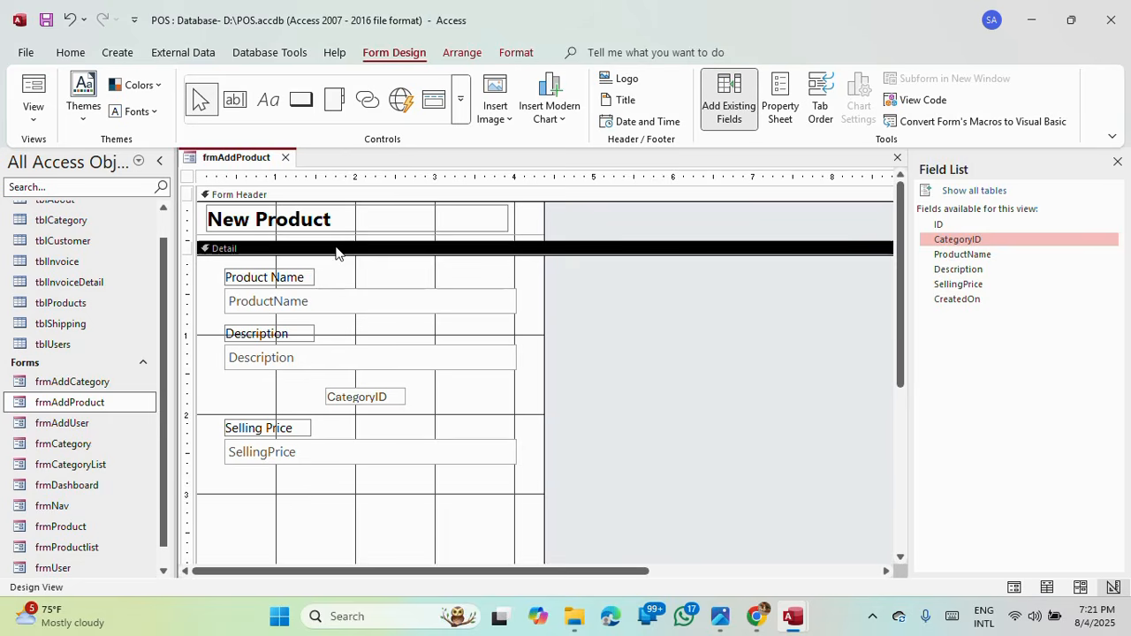
{"action": "key", "text": "ctrl+v"}
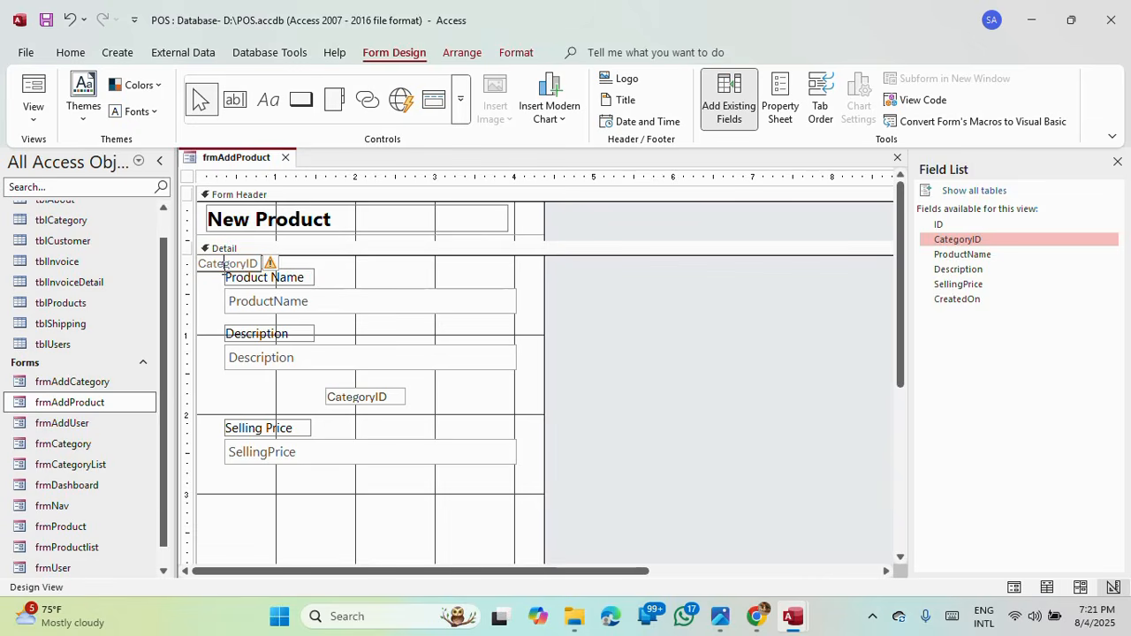
{"action": "left_click_drag", "start_coordinate": [228, 264], "coordinate": [248, 387]}
Step: Copy the Description label's formatting to the CategoryID label and change its caption to Category ID
{"action": "left_click", "coordinate": [281, 333]}
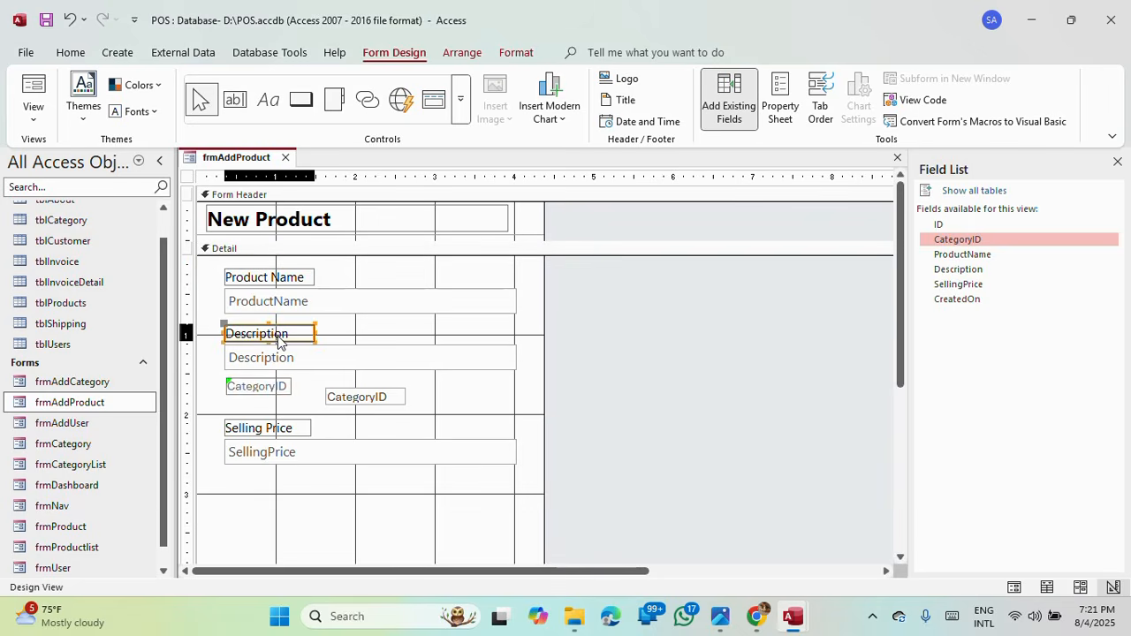
{"action": "left_click", "coordinate": [512, 54]}
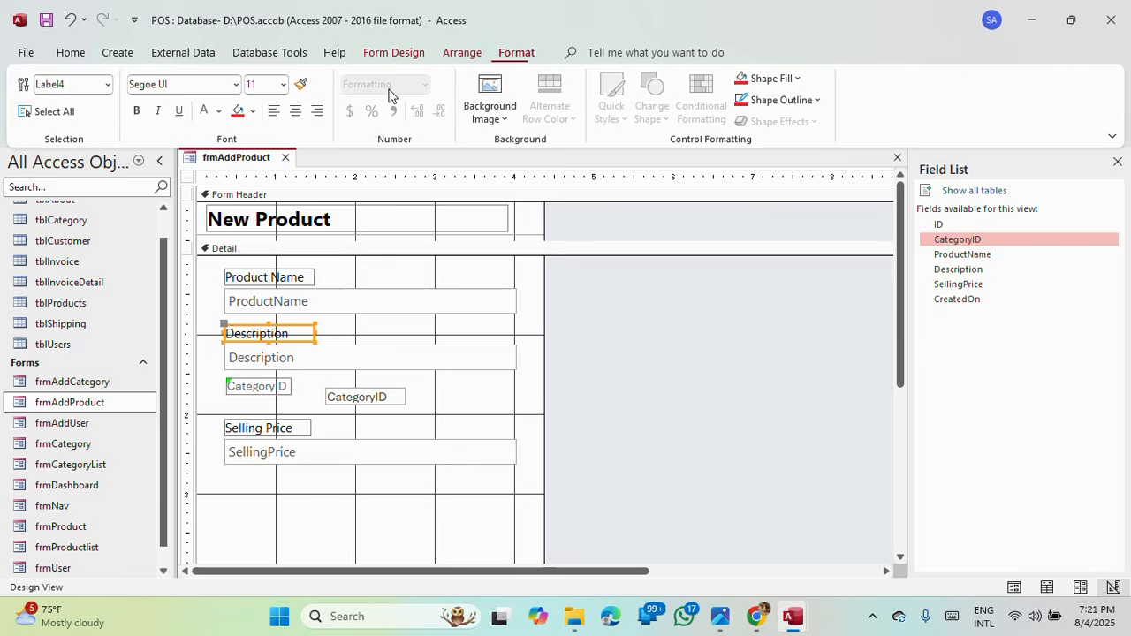
{"action": "left_click", "coordinate": [302, 84]}
{"action": "left_click", "coordinate": [267, 387]}
{"action": "left_click", "coordinate": [280, 389]}
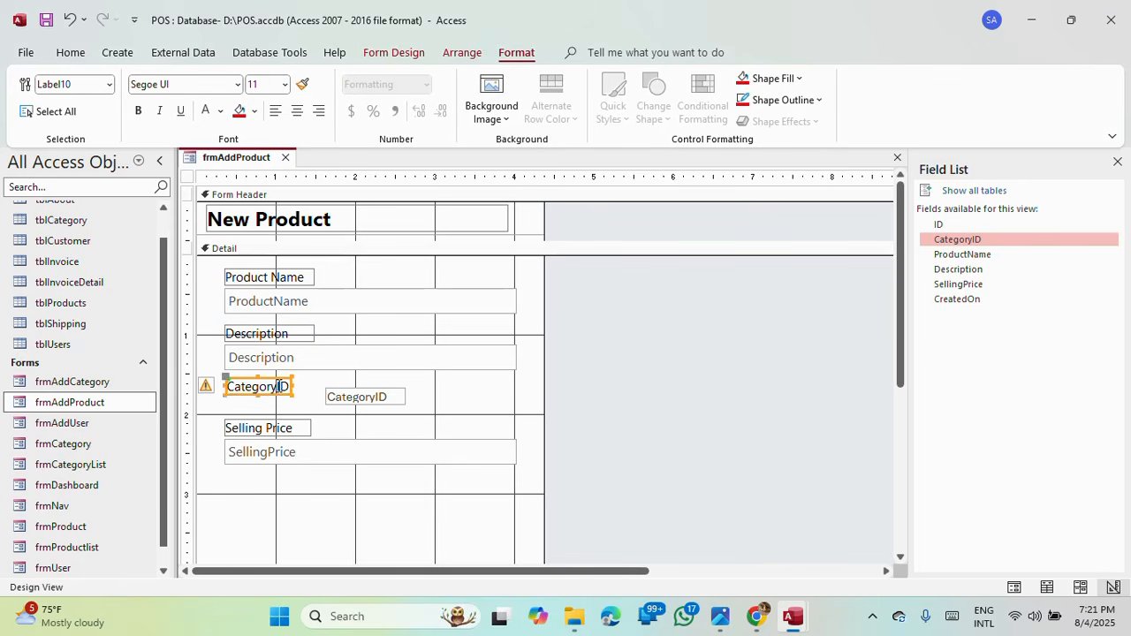
{"action": "left_click", "coordinate": [279, 387]}
Step: Move the CategoryID text box directly under its label and shift the Selling Price label and text box down to make room
{"action": "left_click_drag", "start_coordinate": [341, 407], "coordinate": [240, 412]}
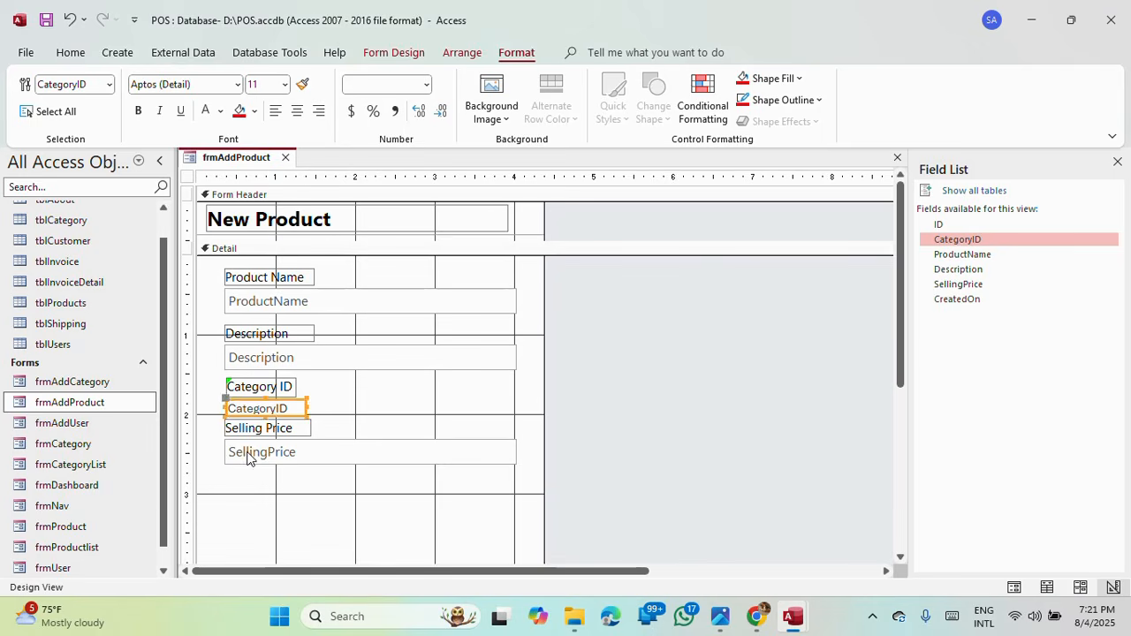
{"action": "left_click_drag", "start_coordinate": [283, 502], "coordinate": [263, 467]}
Step: Change the CategoryID text box to a combo box, widen it to match the other fields and make it slightly taller
{"action": "left_click", "coordinate": [276, 410]}
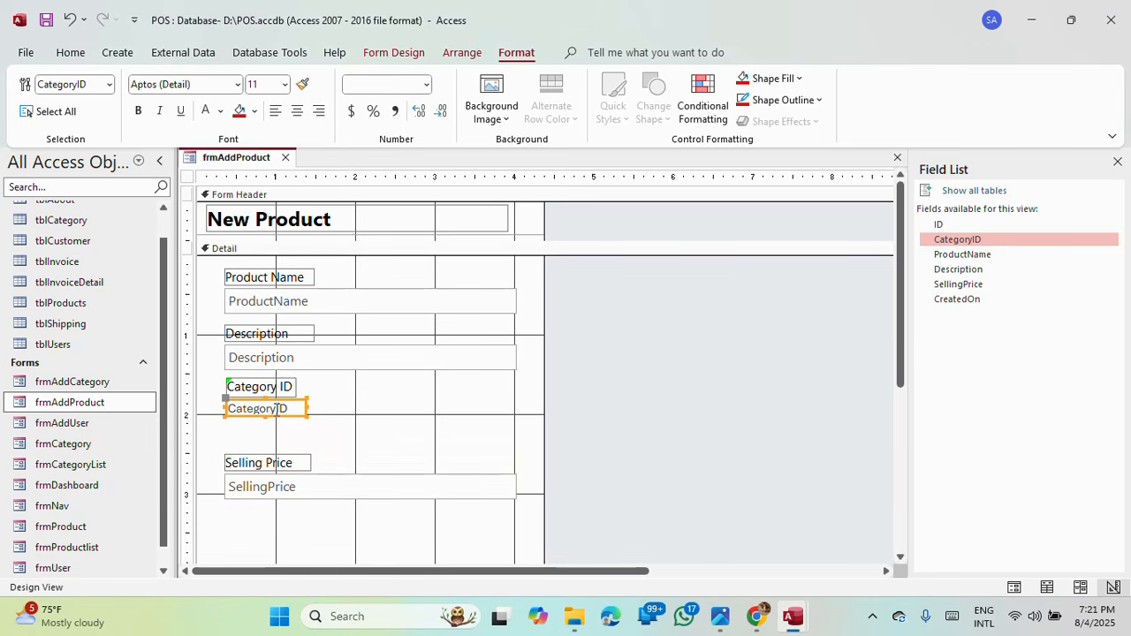
{"action": "right_click", "coordinate": [283, 414]}
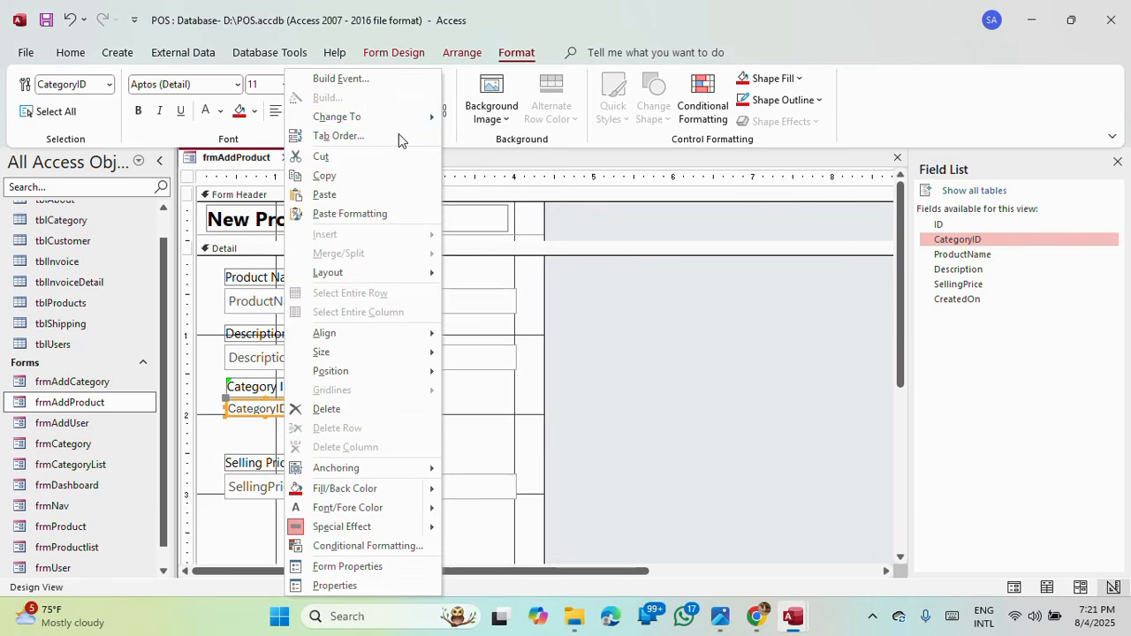
{"action": "mouse_move", "coordinate": [393, 119]}
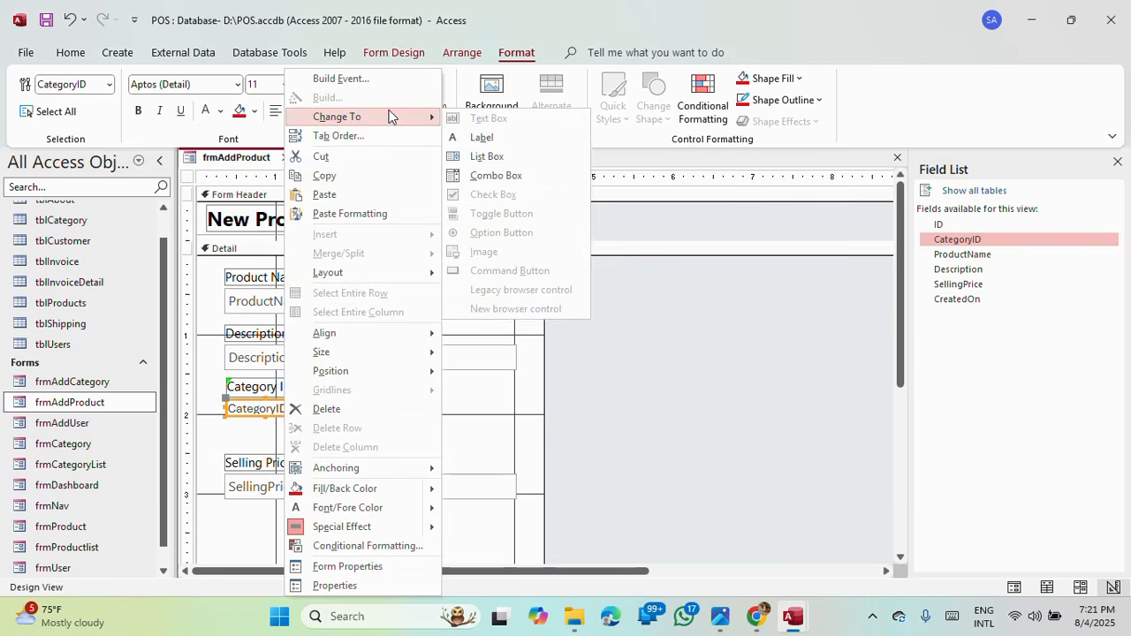
{"action": "left_click", "coordinate": [500, 176]}
{"action": "left_click", "coordinate": [330, 434]}
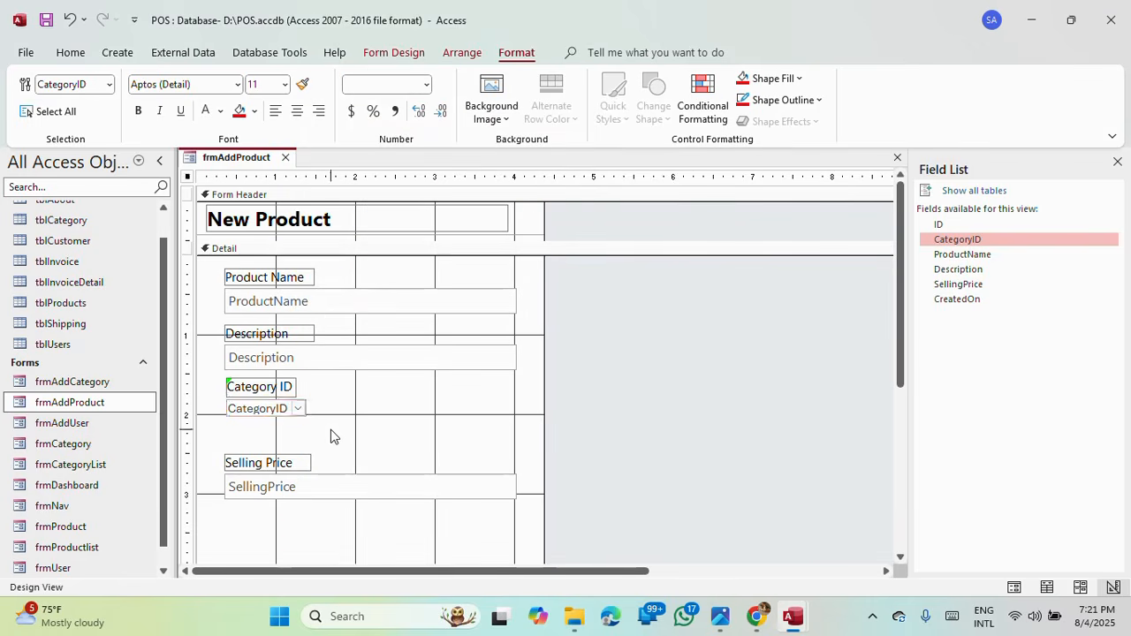
{"action": "left_click", "coordinate": [284, 415]}
{"action": "left_click_drag", "start_coordinate": [306, 409], "coordinate": [516, 416]}
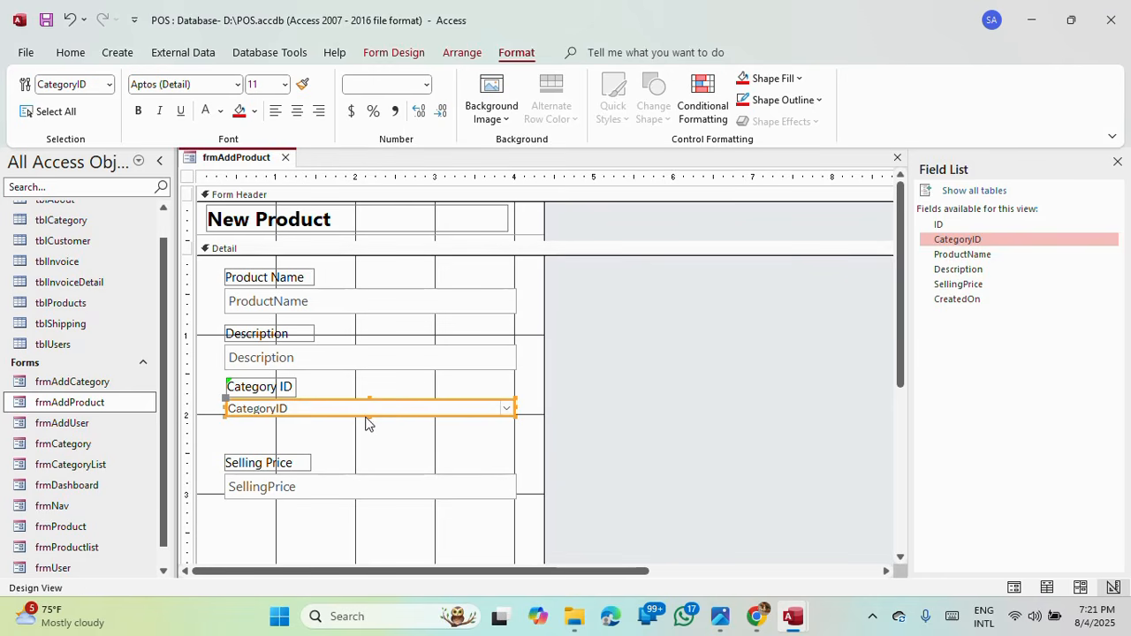
{"action": "left_click_drag", "start_coordinate": [370, 416], "coordinate": [369, 421]}
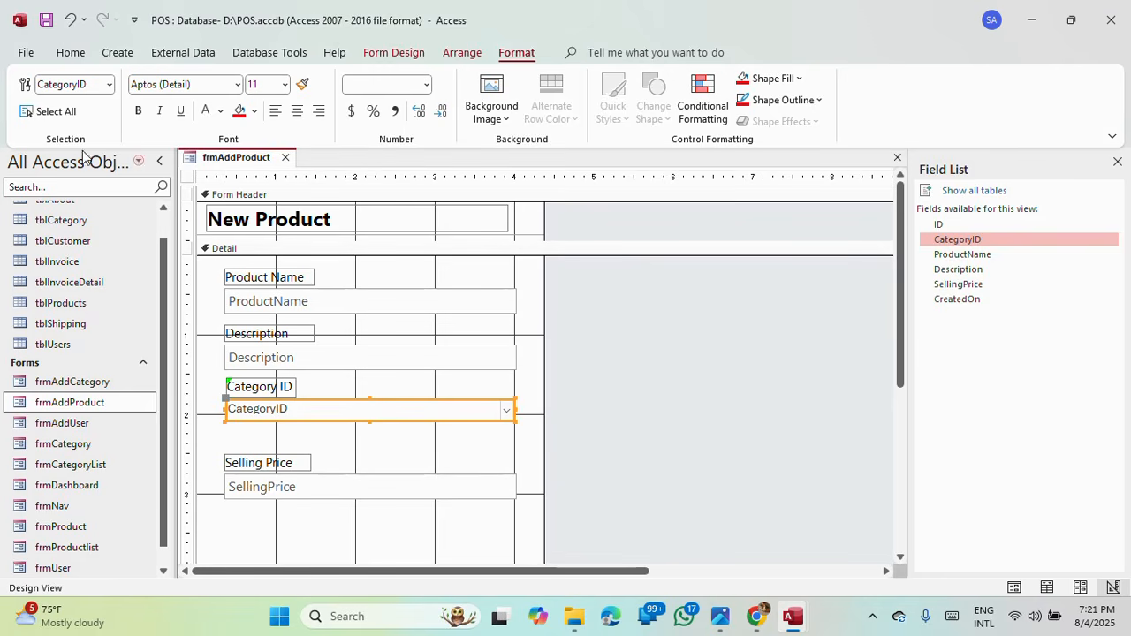
Step: Preview the New Product form in Form View, open the Category ID drop-down list, and return to Design View
{"action": "left_click", "coordinate": [394, 52]}
{"action": "left_click", "coordinate": [32, 92]}
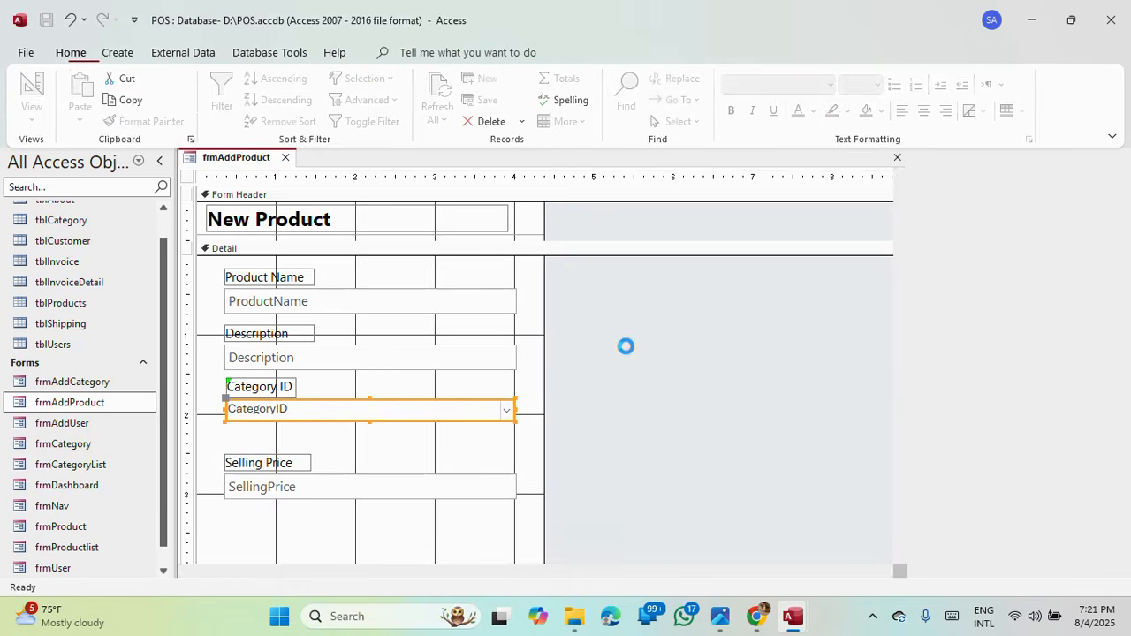
{"action": "left_click", "coordinate": [495, 388]}
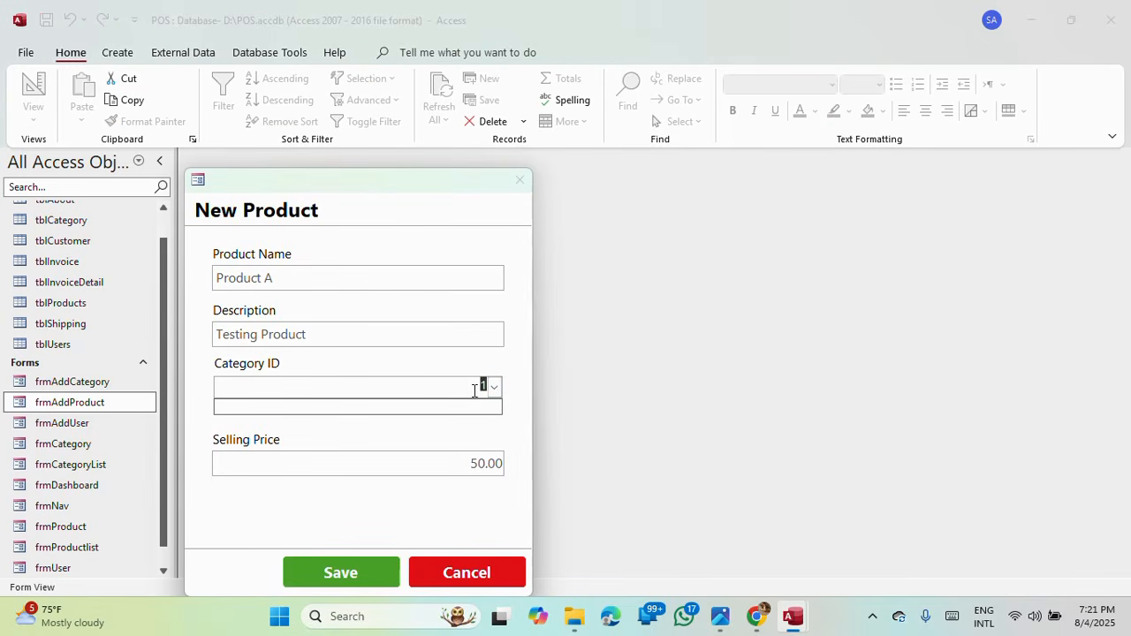
{"action": "right_click", "coordinate": [399, 187]}
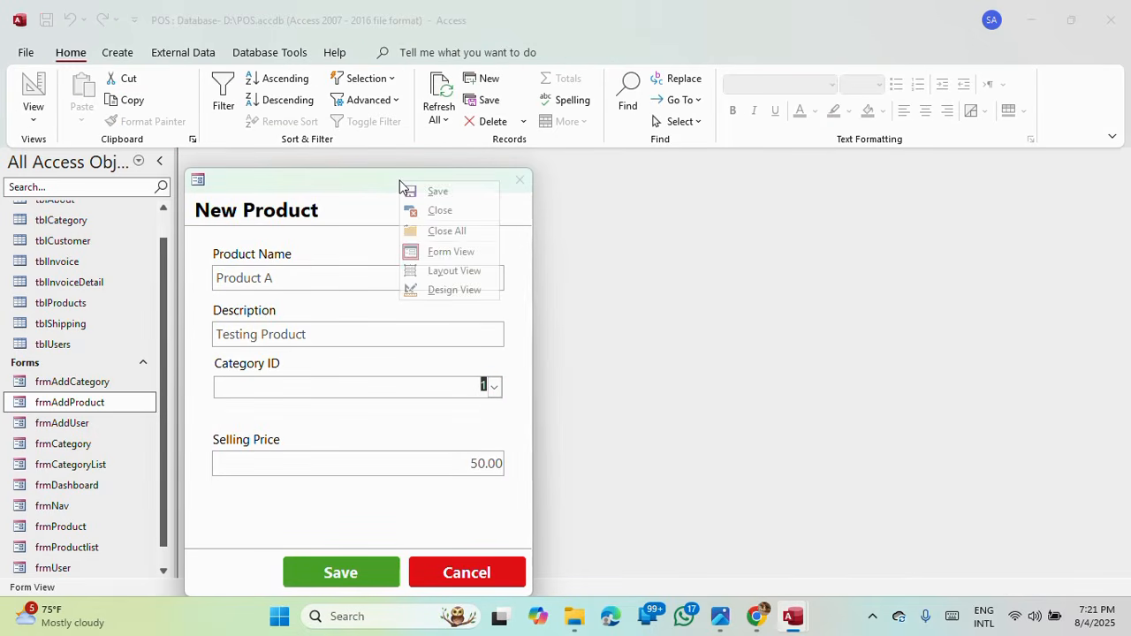
{"action": "left_click", "coordinate": [446, 292]}
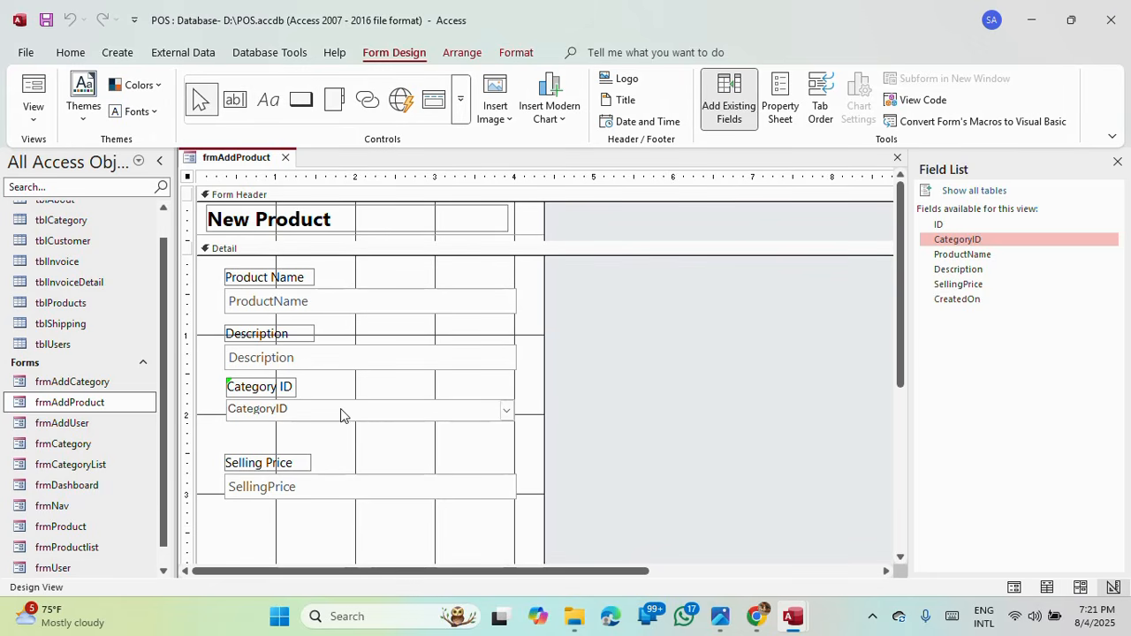
Step: Display the data properties of the CategoryID combo box
{"action": "left_click", "coordinate": [421, 408]}
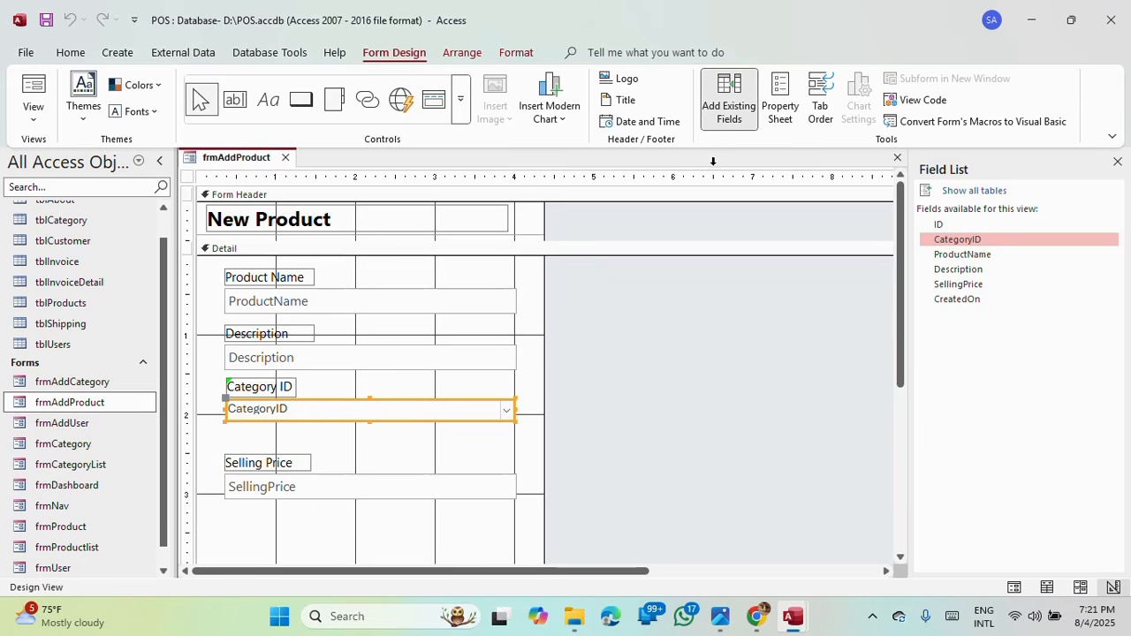
{"action": "left_click", "coordinate": [776, 92]}
{"action": "left_click", "coordinate": [972, 243]}
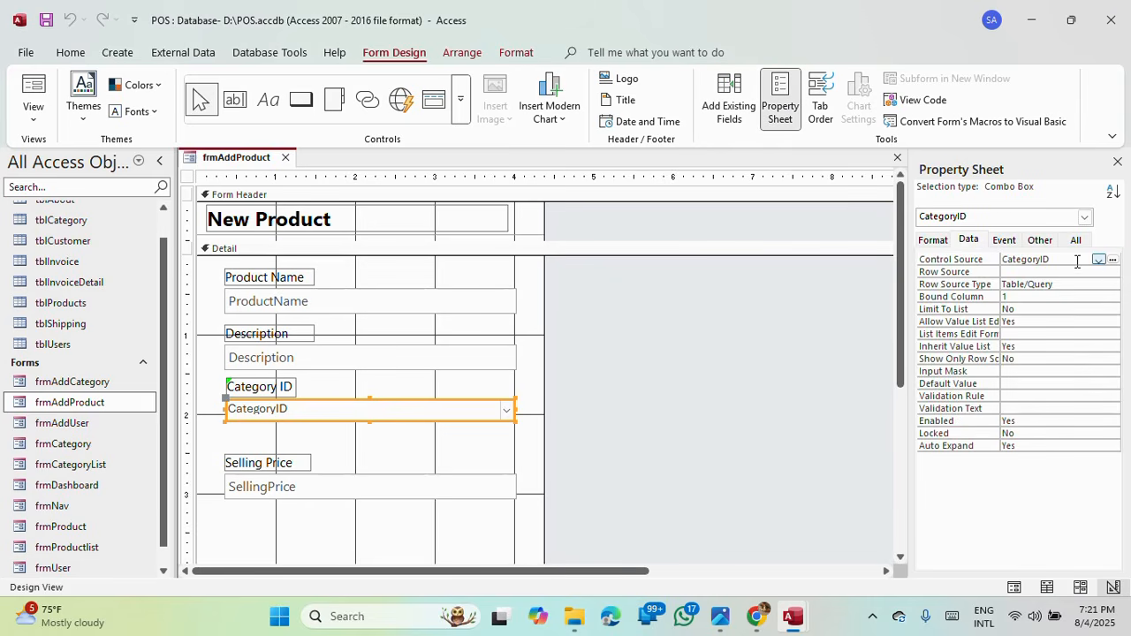
{"action": "left_click", "coordinate": [1112, 263]}
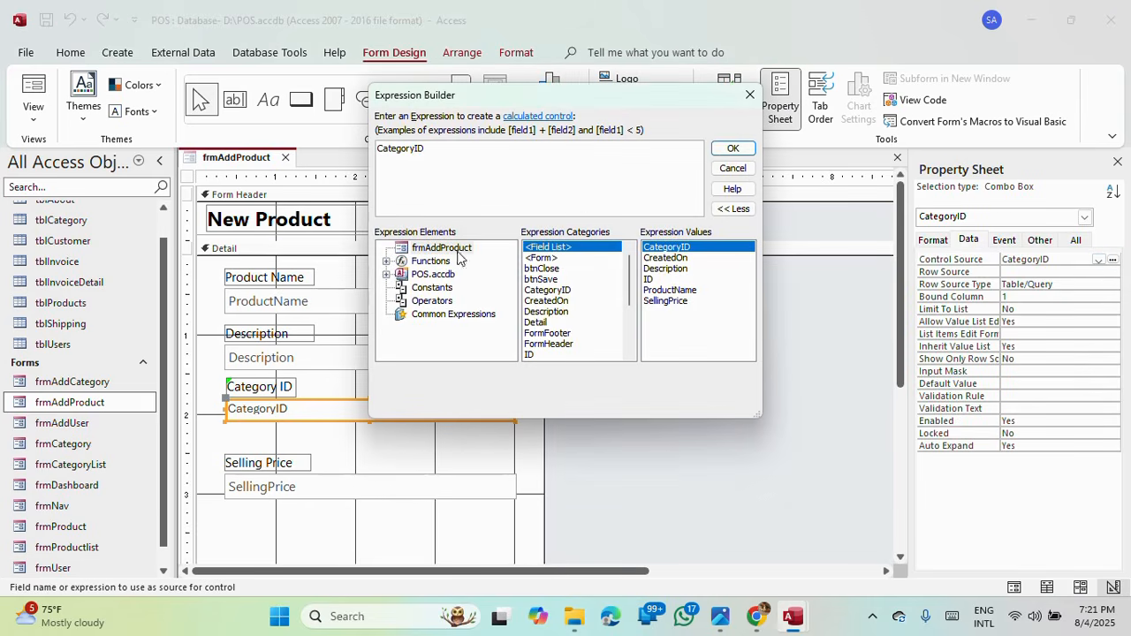
{"action": "left_click", "coordinate": [750, 96]}
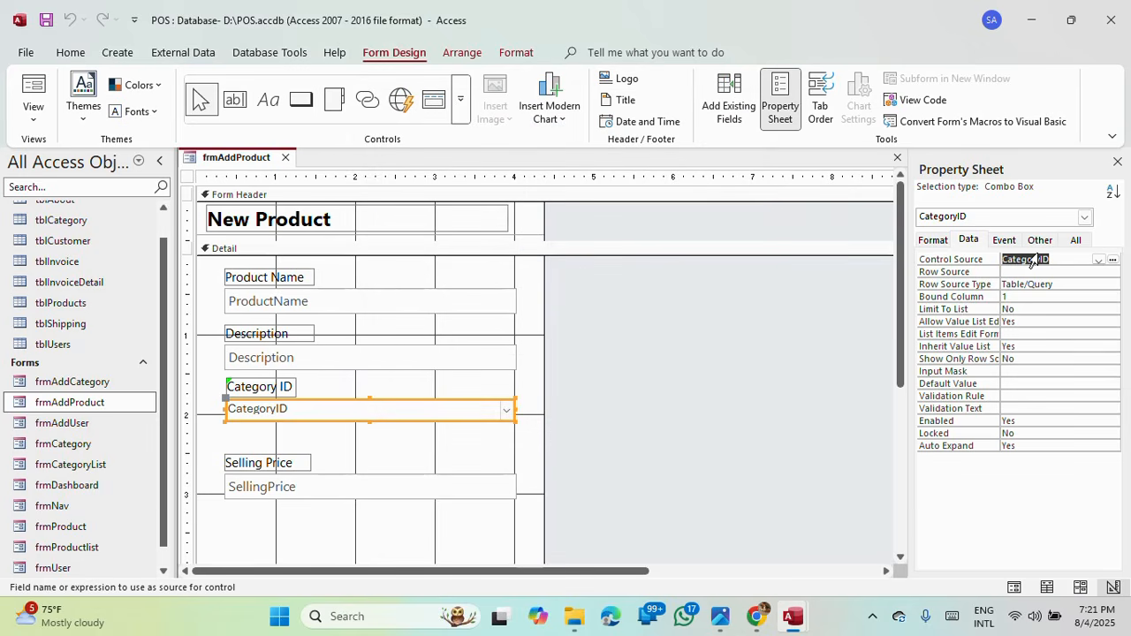
{"action": "left_click", "coordinate": [1071, 261]}
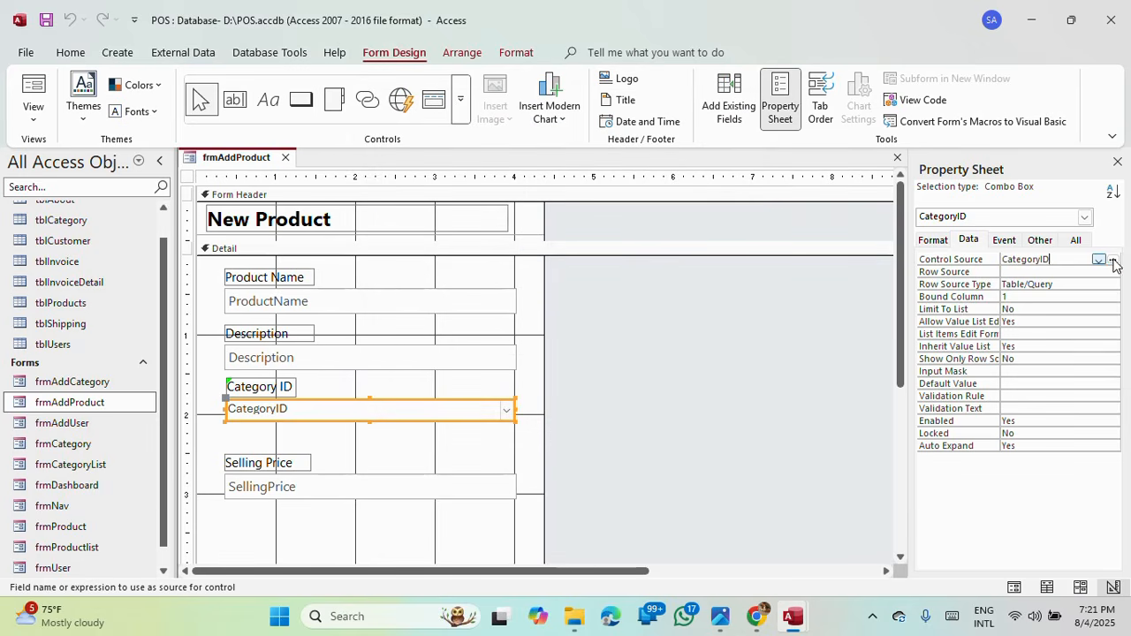
{"action": "left_click", "coordinate": [1112, 261]}
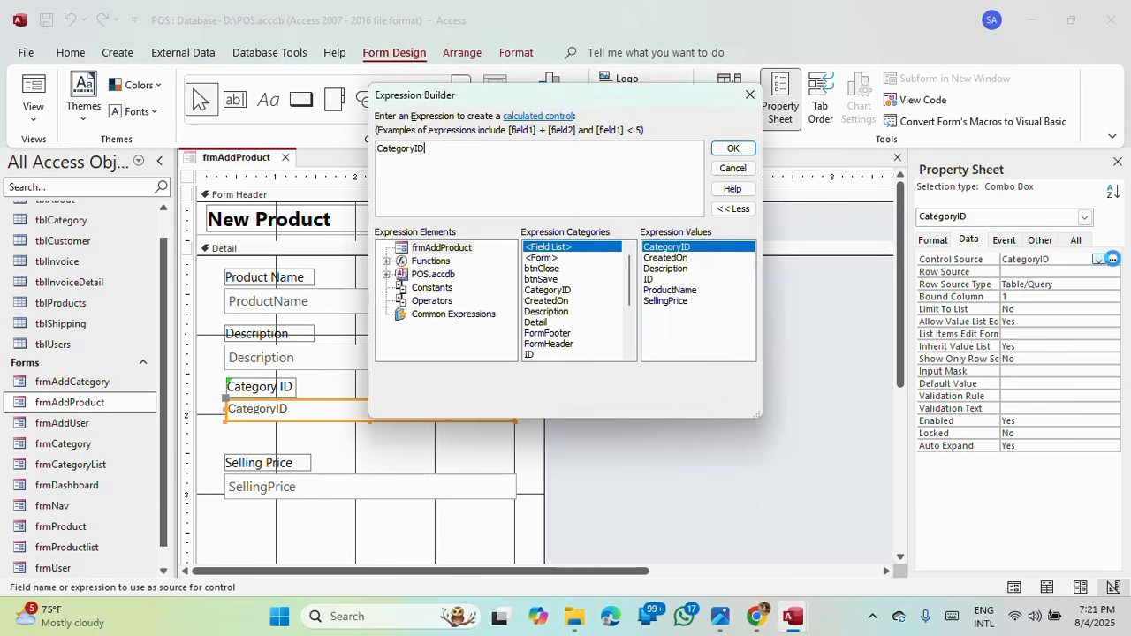
{"action": "left_click", "coordinate": [749, 95]}
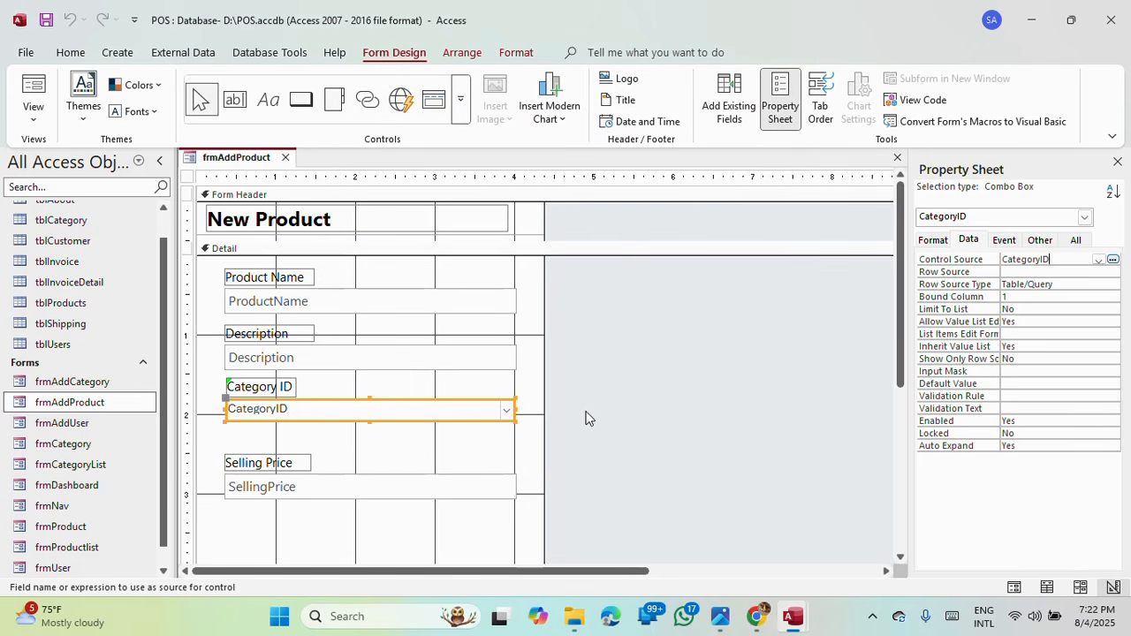
Step: Build the CategoryID combo box's row source as a query on tblCategory with the ID and Category fields, and save it
{"action": "left_click", "coordinate": [1017, 272]}
{"action": "left_click", "coordinate": [1113, 272]}
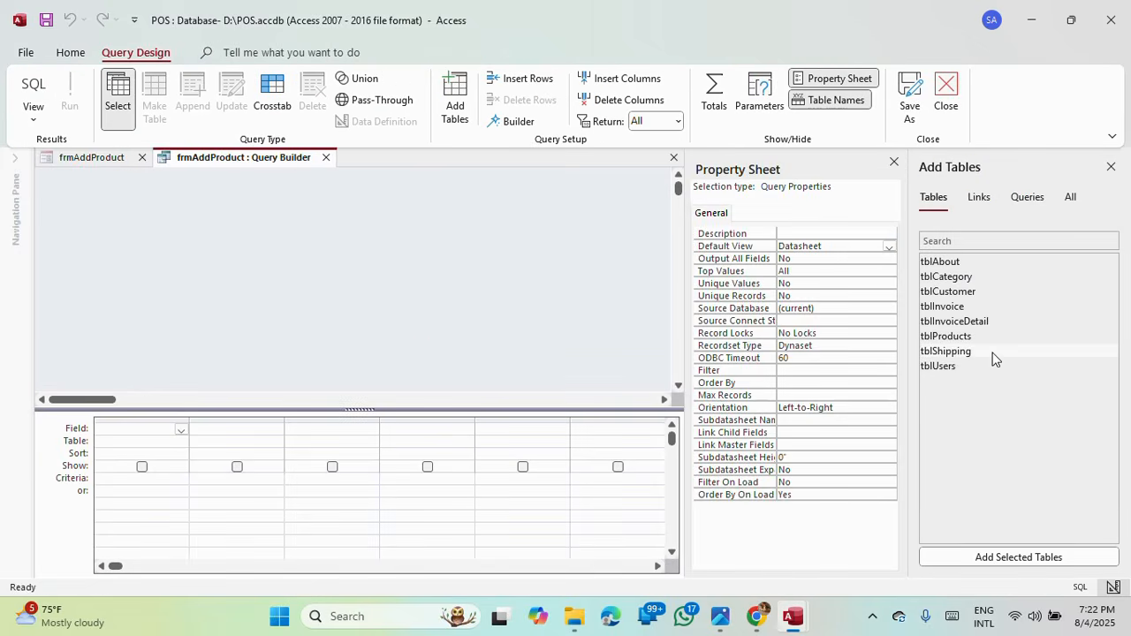
{"action": "double_click", "coordinate": [947, 277]}
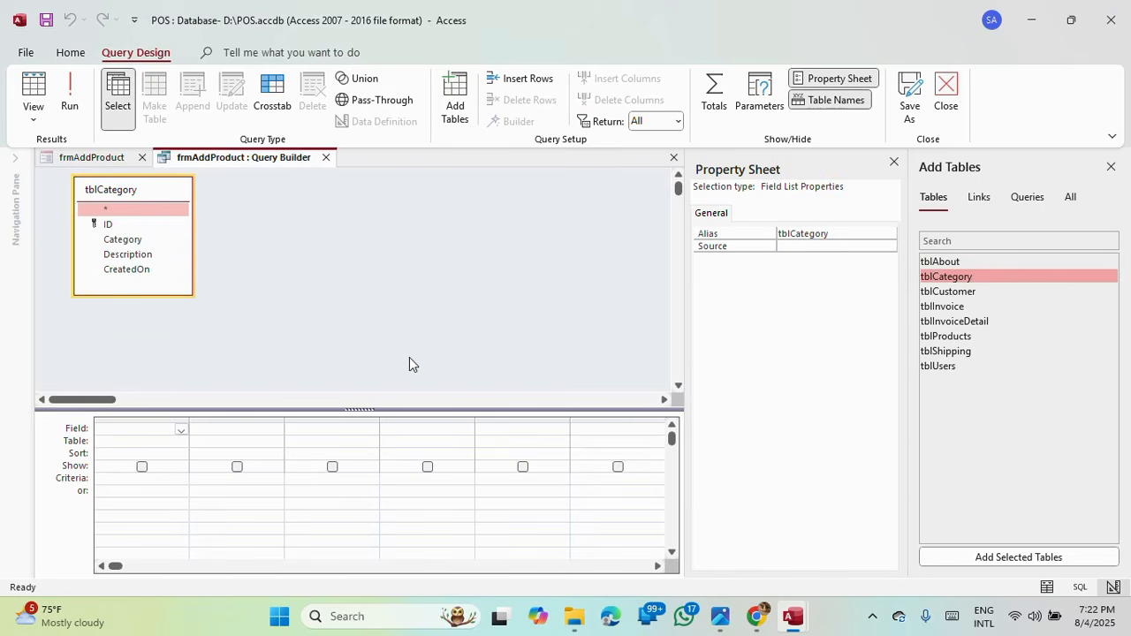
{"action": "double_click", "coordinate": [107, 225]}
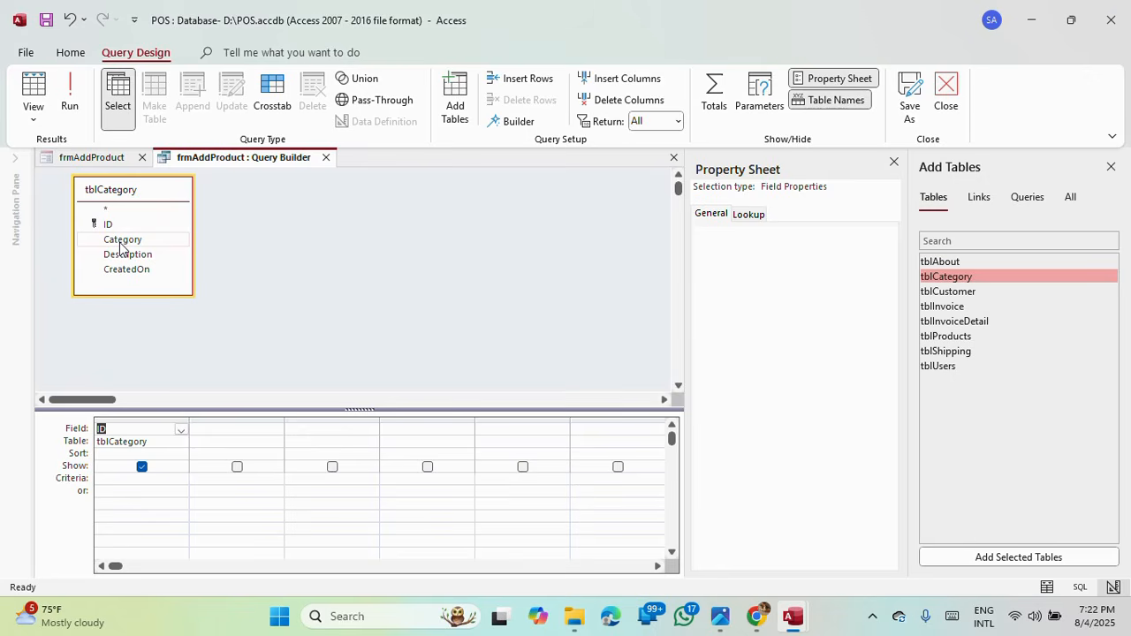
{"action": "double_click", "coordinate": [121, 245]}
{"action": "left_click", "coordinate": [327, 159]}
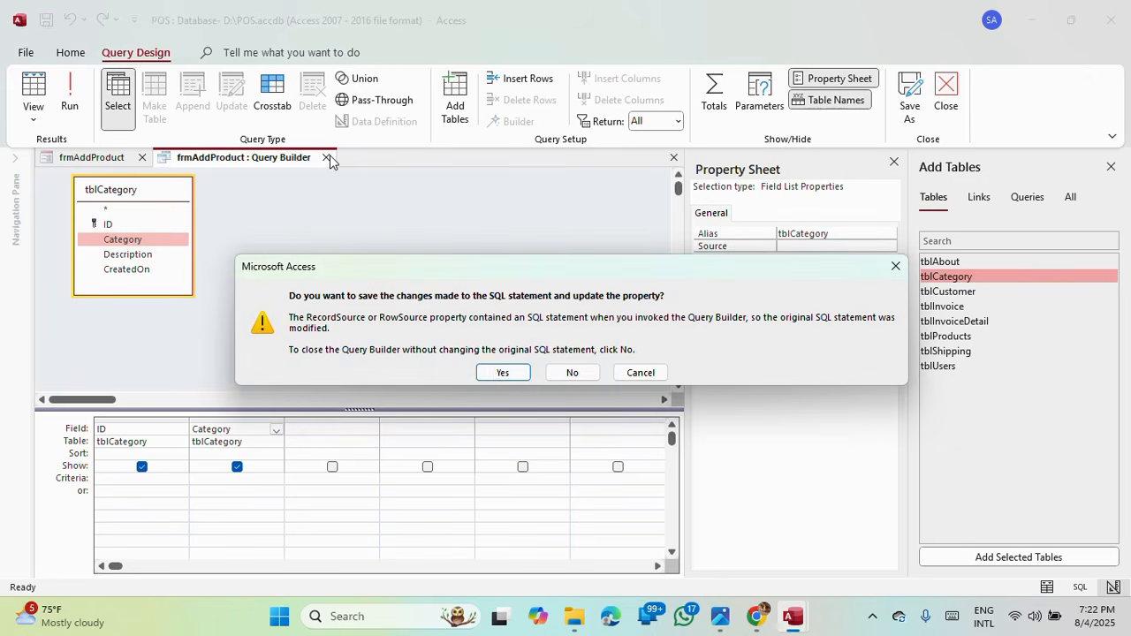
{"action": "left_click", "coordinate": [502, 373]}
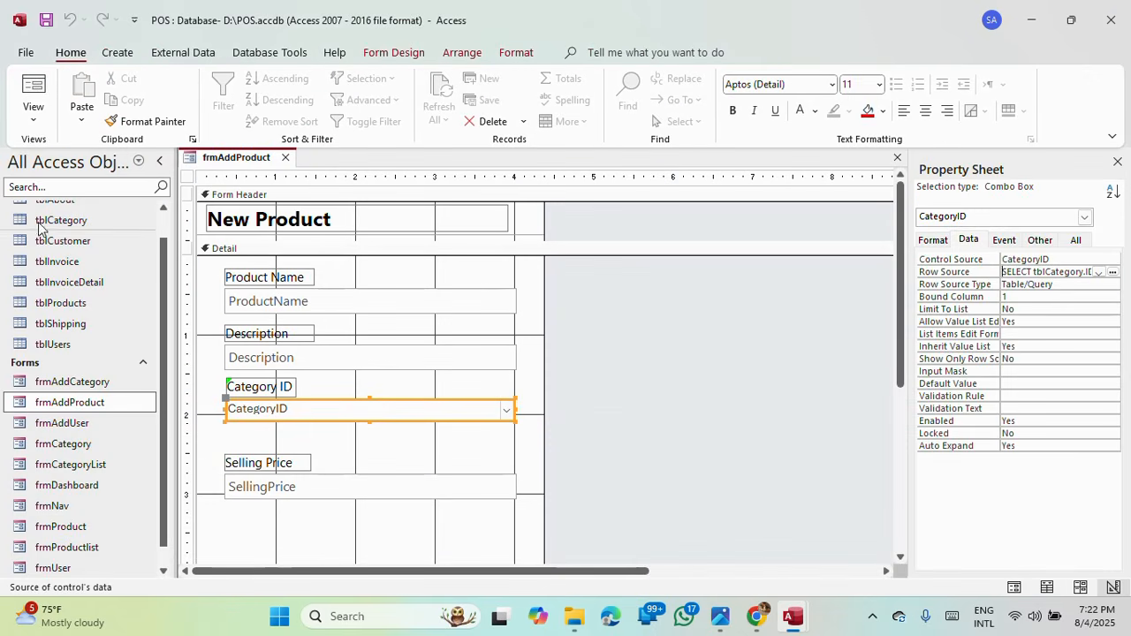
Step: Check the Category ID drop-down list in Form View, return to Design View and reselect the CategoryID combo box
{"action": "left_click", "coordinate": [21, 105]}
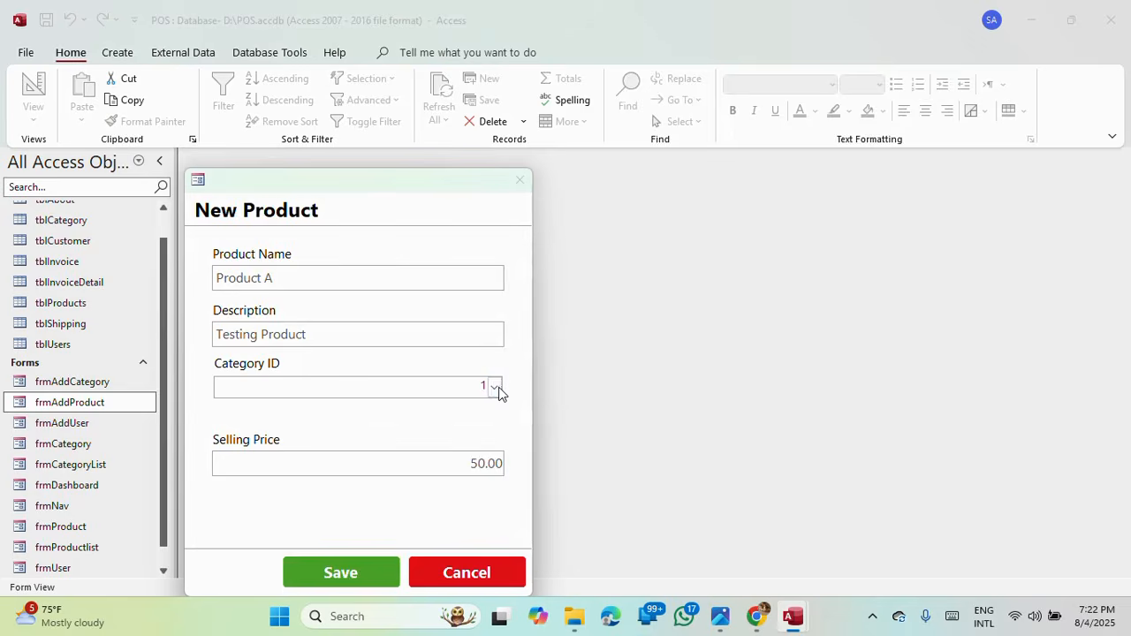
{"action": "left_click", "coordinate": [497, 386]}
{"action": "left_click", "coordinate": [497, 386]}
{"action": "right_click", "coordinate": [434, 183]}
{"action": "left_click", "coordinate": [491, 294]}
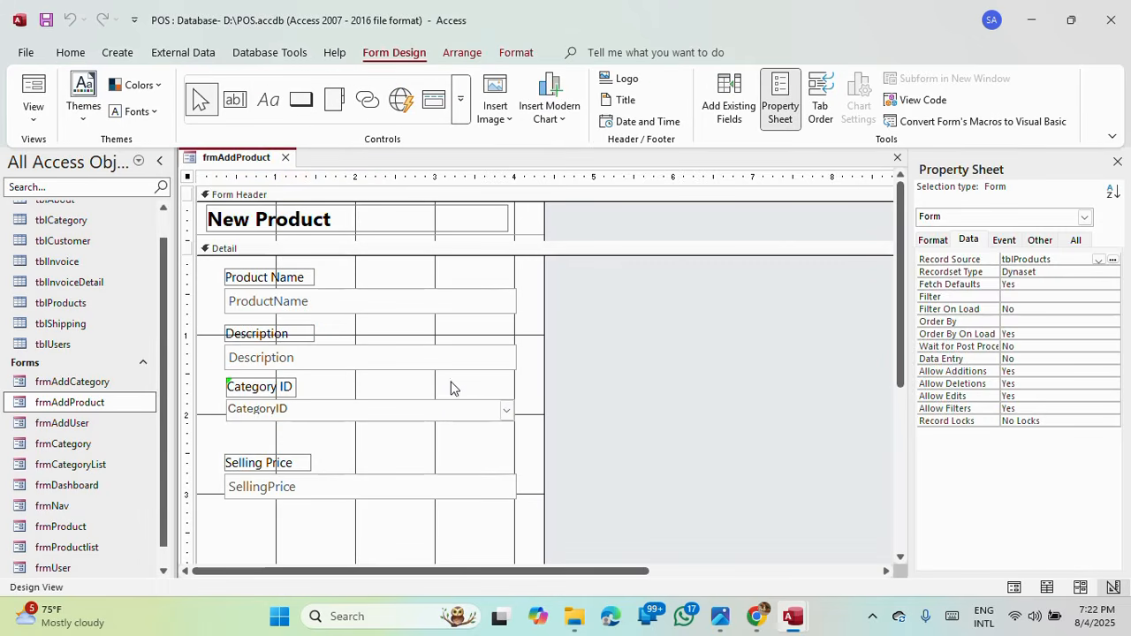
{"action": "left_click", "coordinate": [450, 410]}
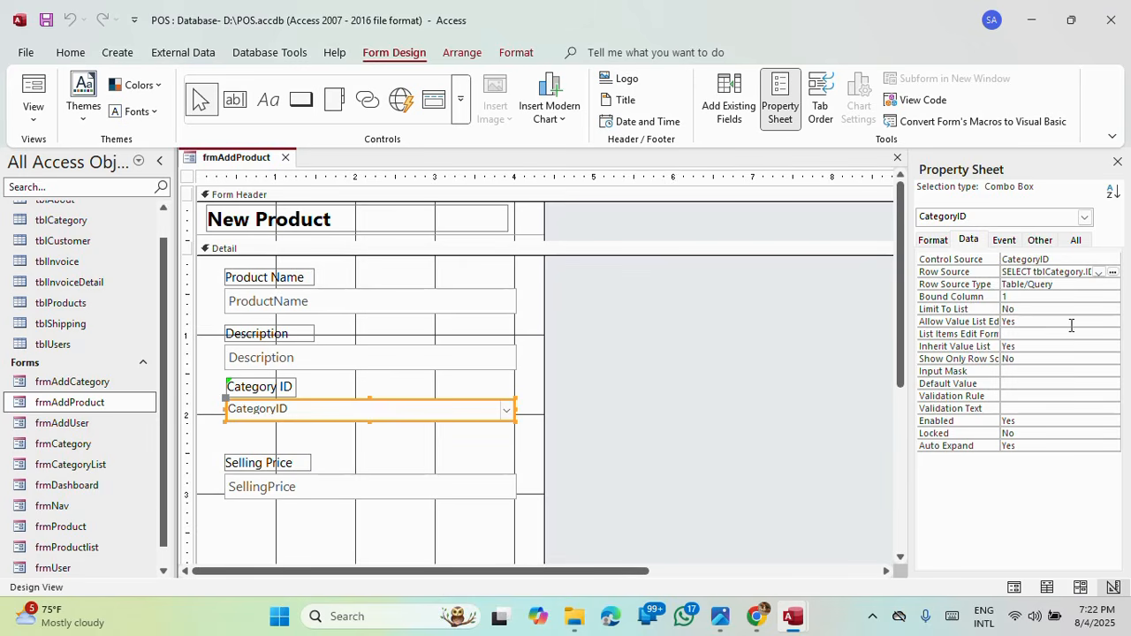
Step: Set the CategoryID combo box's Bound Column property to 2
{"action": "mouse_move", "coordinate": [999, 296]}
{"action": "left_mouse_down"}
{"action": "mouse_move", "coordinate": [958, 296]}
{"action": "mouse_move", "coordinate": [991, 288]}
{"action": "left_mouse_up"}
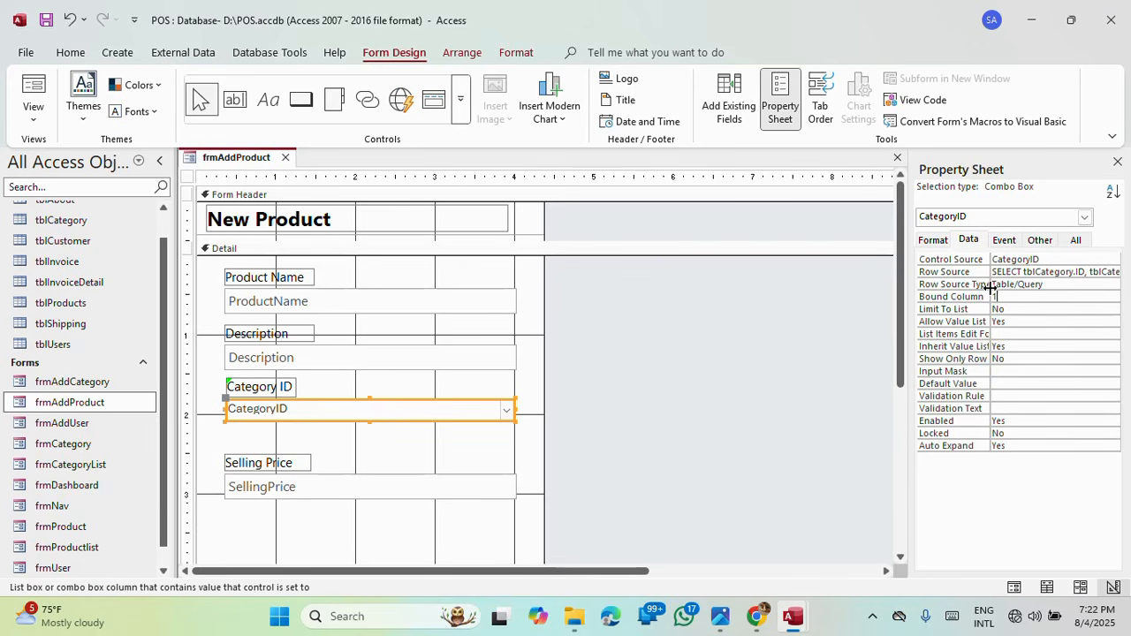
{"action": "type", "text": "2"}
{"action": "double_click", "coordinate": [1022, 309]}
Step: Check the Category ID drop-down list of the New Product form in Form View and return to Design View
{"action": "left_click", "coordinate": [37, 88]}
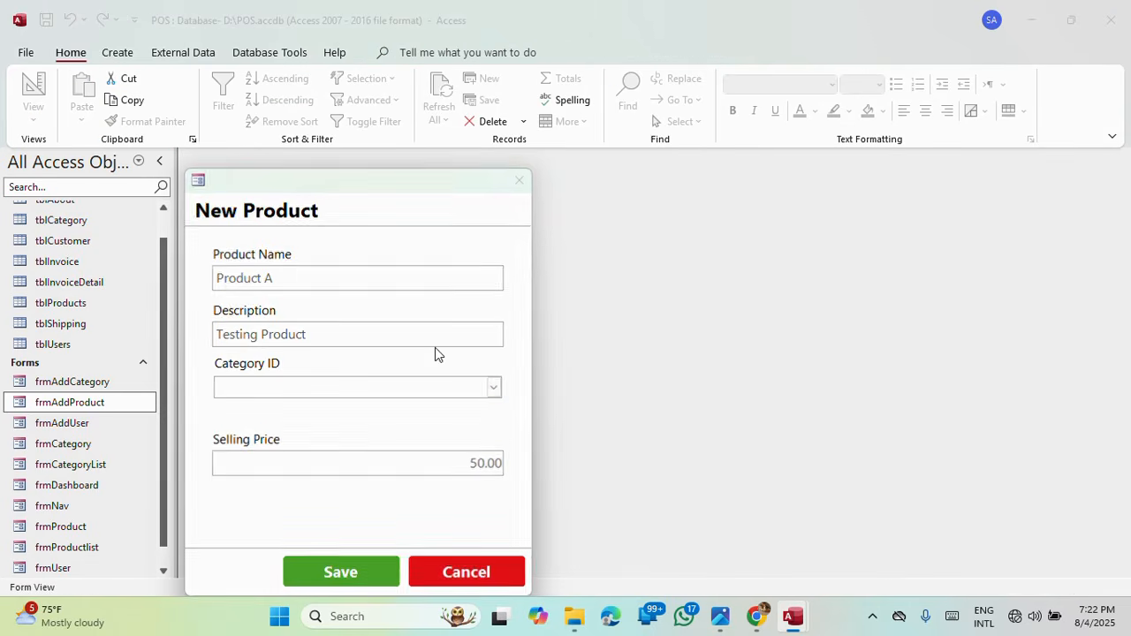
{"action": "left_click", "coordinate": [494, 389]}
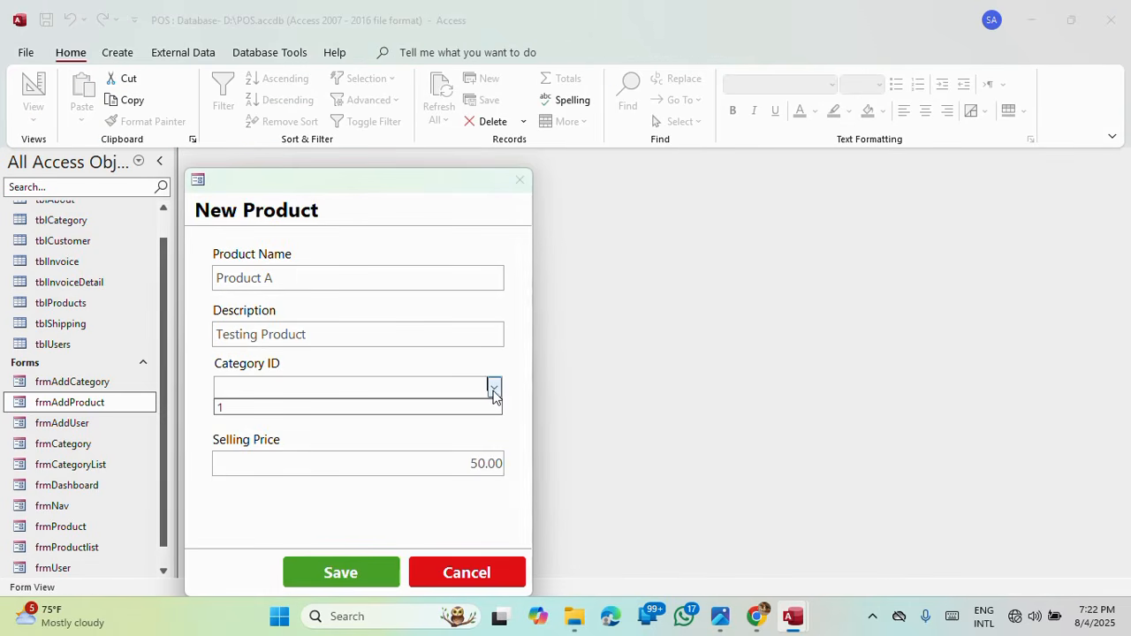
{"action": "right_click", "coordinate": [439, 184]}
{"action": "left_click", "coordinate": [486, 285]}
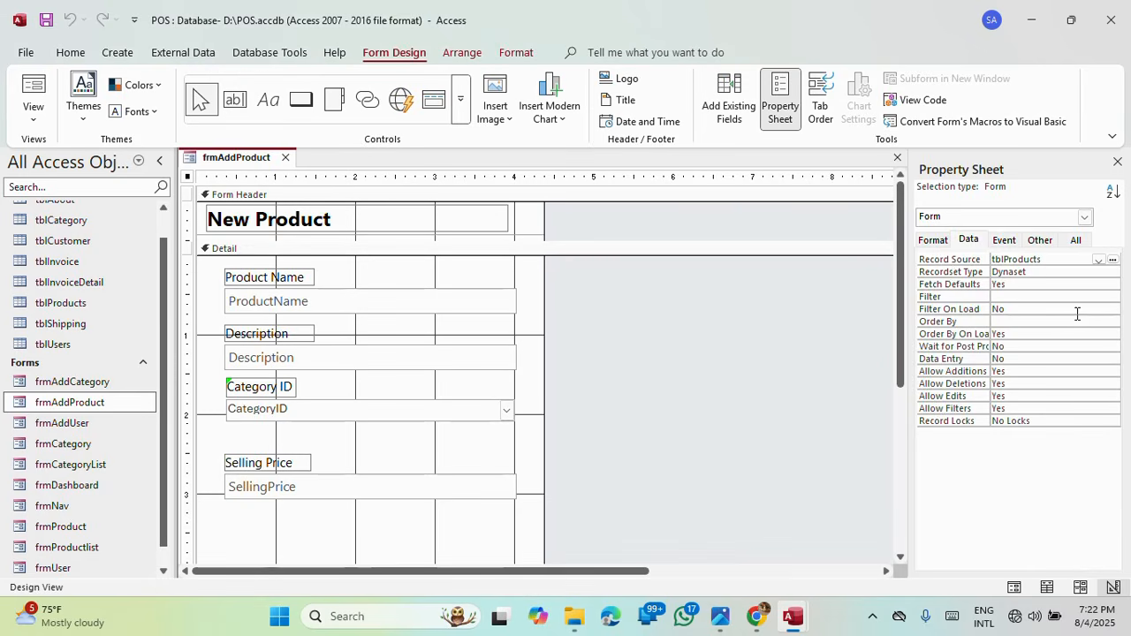
Step: Set the CategoryID combo box's Column Count format property to 2
{"action": "left_click", "coordinate": [935, 241]}
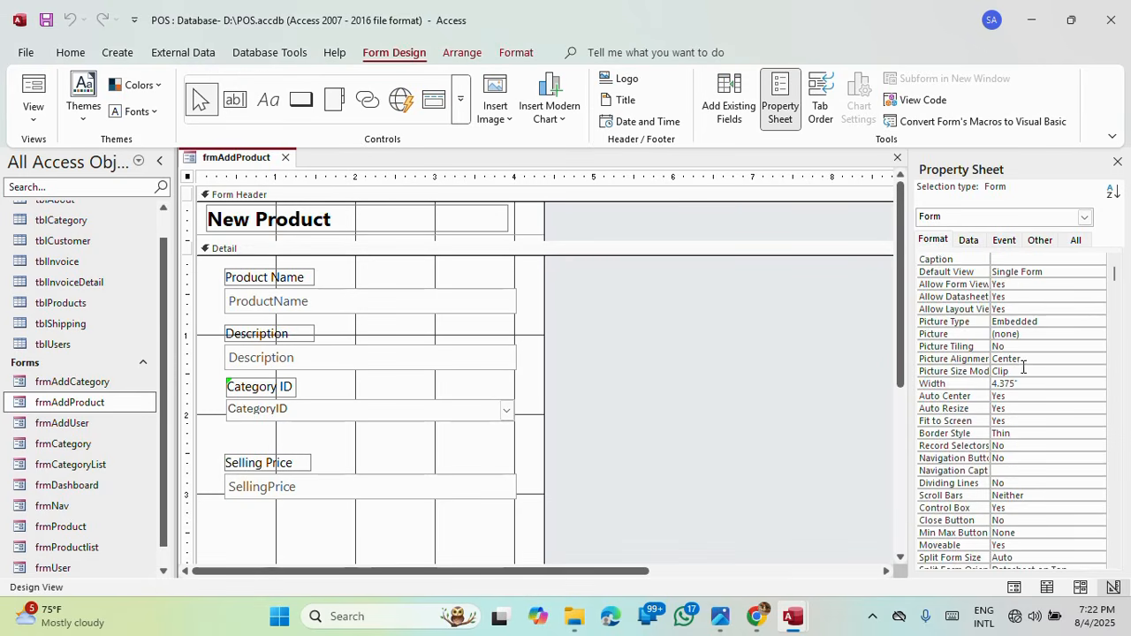
{"action": "scroll", "coordinate": [1023, 367], "scroll_direction": "down", "scroll_amount": 4}
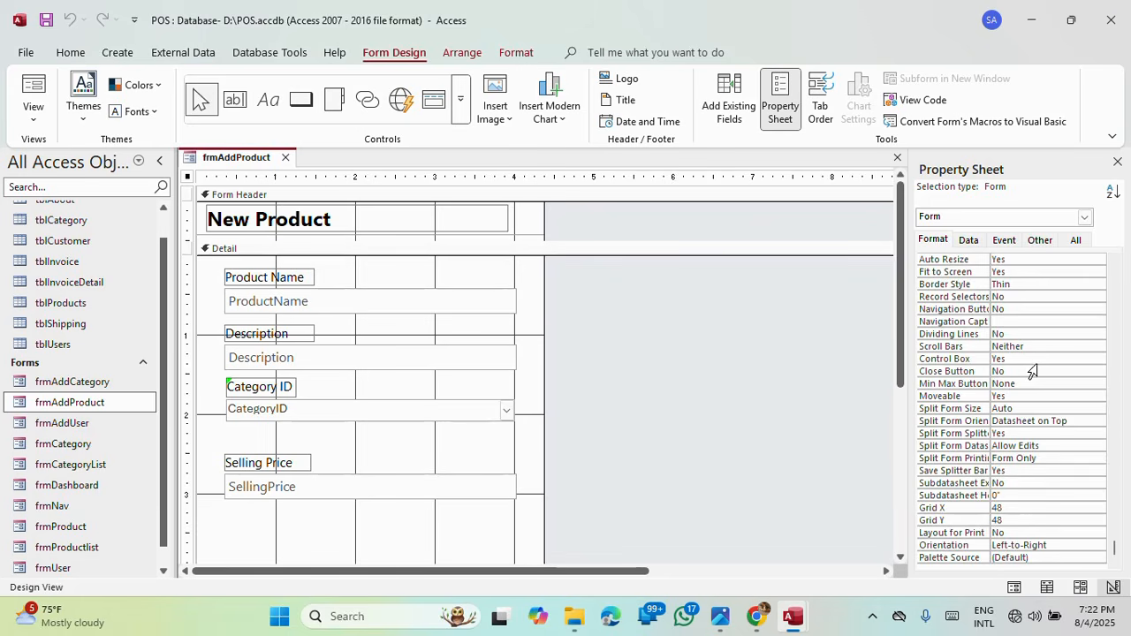
{"action": "scroll", "coordinate": [1039, 367], "scroll_direction": "up", "scroll_amount": 4}
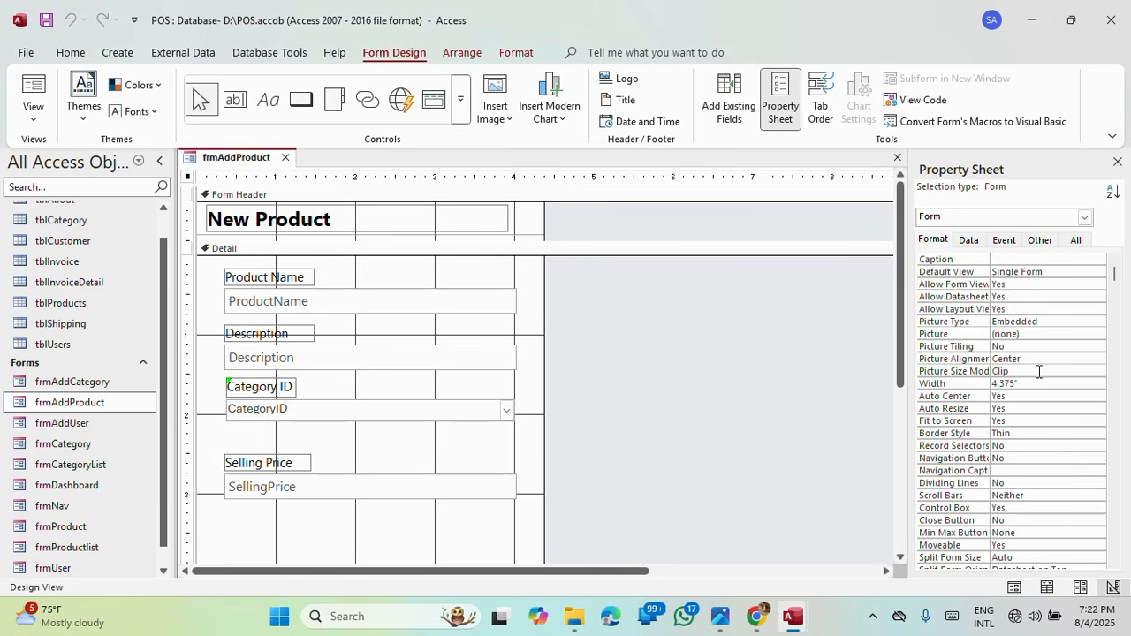
{"action": "left_click", "coordinate": [371, 409]}
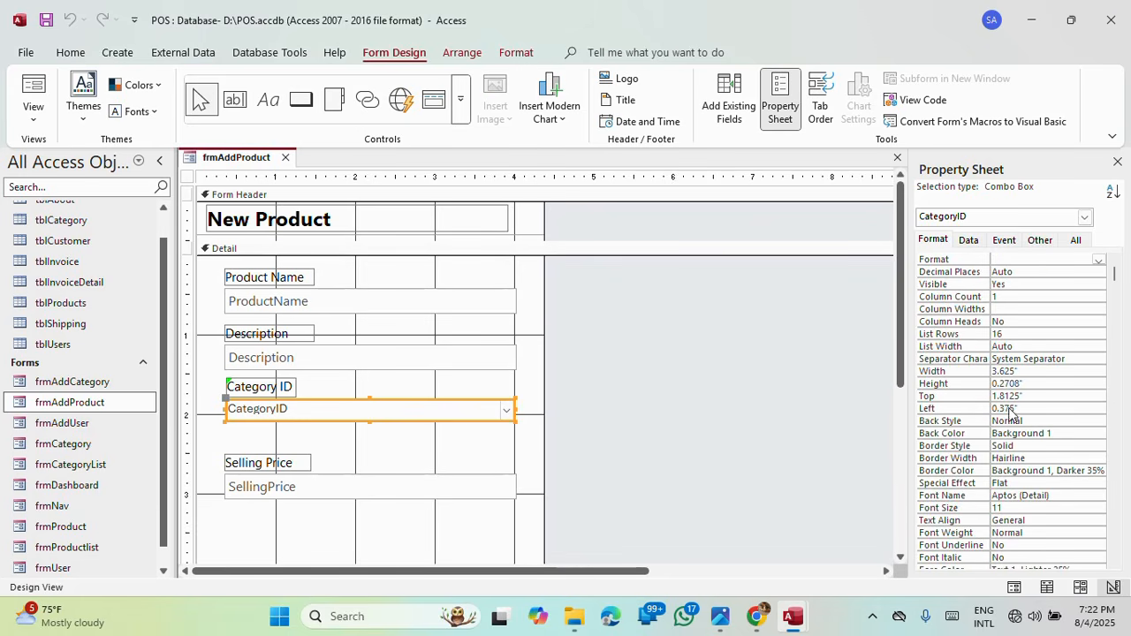
{"action": "left_click", "coordinate": [962, 294]}
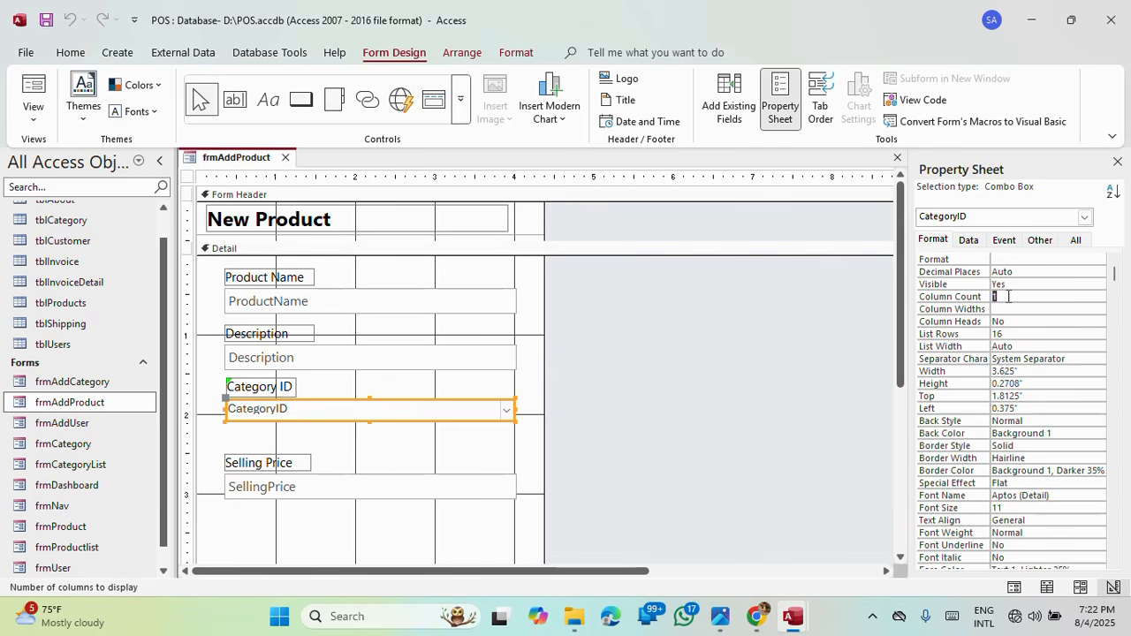
{"action": "type", "text": "2"}
Step: Set the CategoryID combo box's Column Widths to 0";1" so that the ID column is hidden
{"action": "left_click", "coordinate": [1015, 309]}
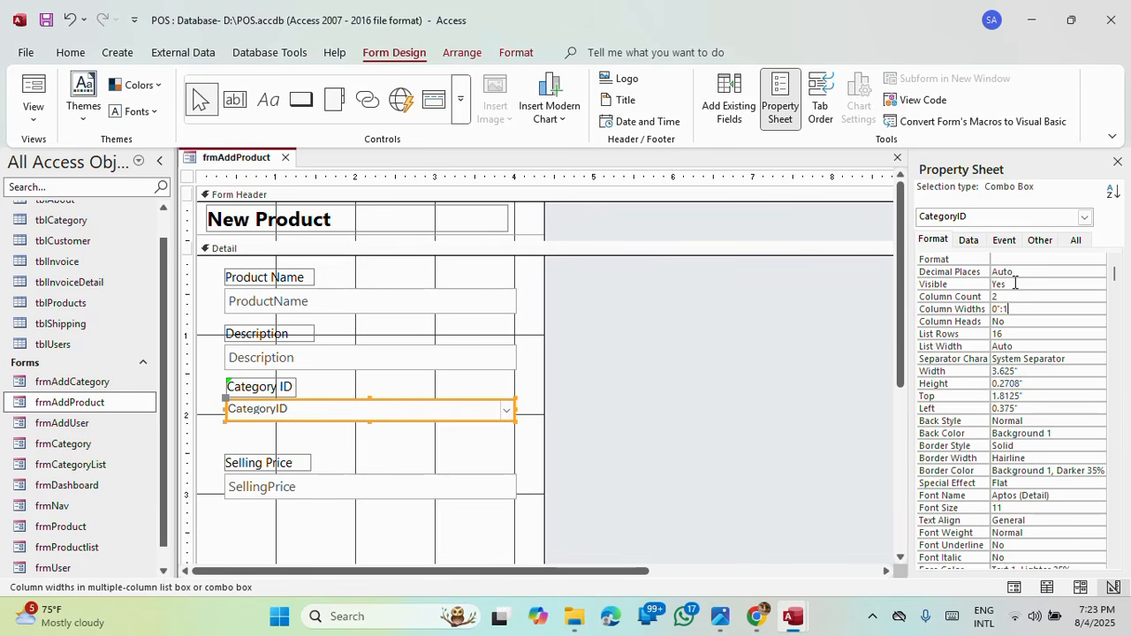
{"action": "left_click", "coordinate": [1021, 324]}
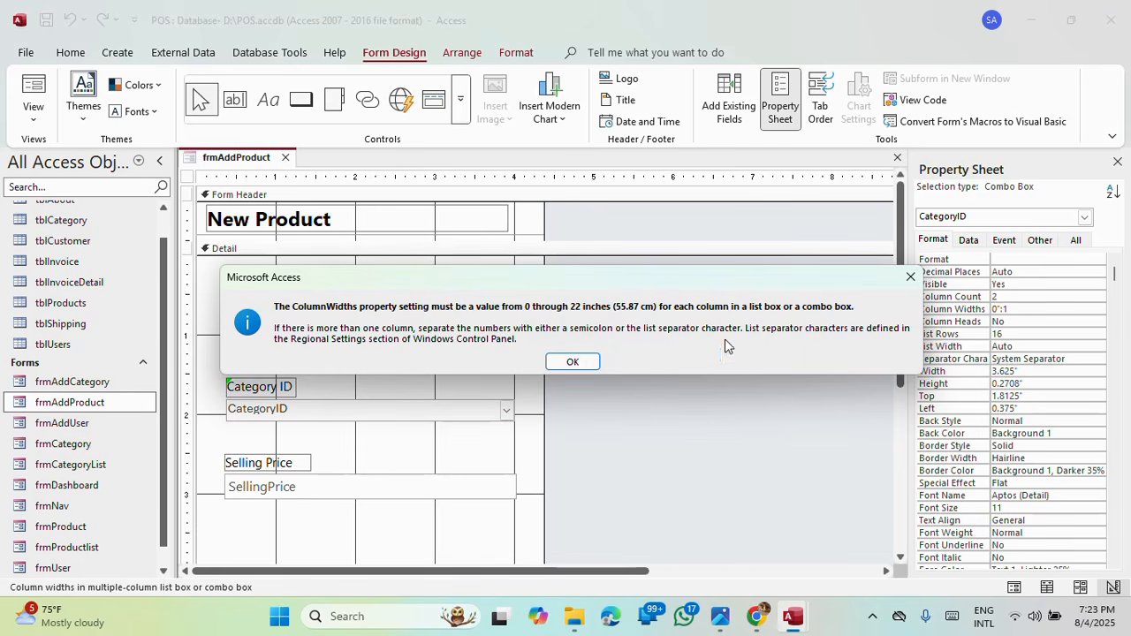
{"action": "left_click", "coordinate": [572, 362]}
{"action": "left_click", "coordinate": [1021, 333]}
{"action": "left_click", "coordinate": [573, 361]}
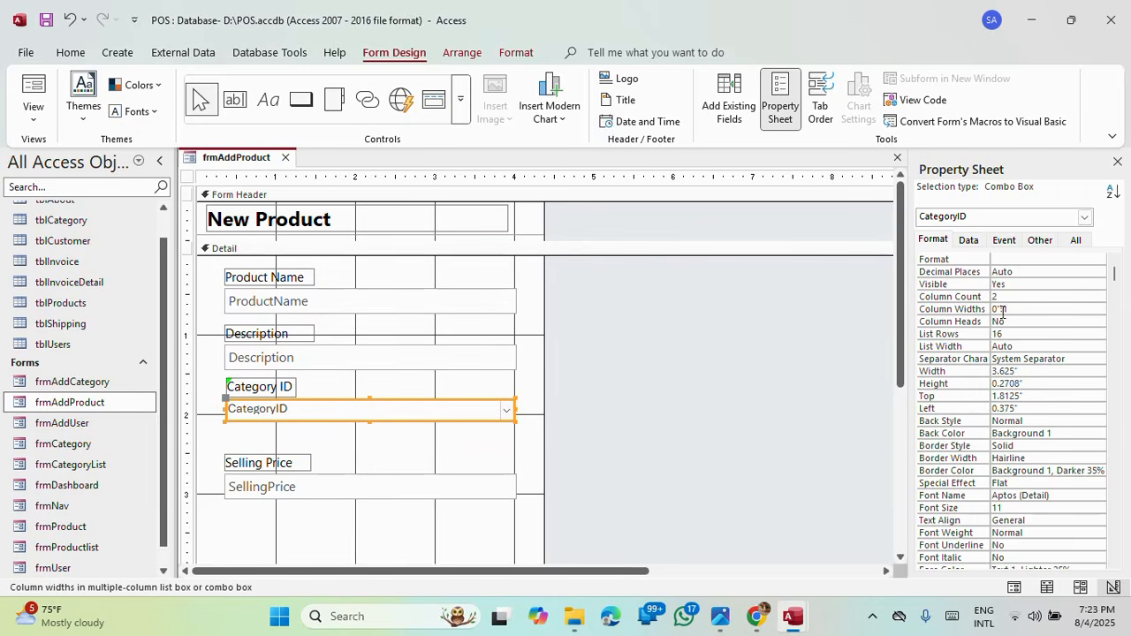
{"action": "left_click", "coordinate": [1003, 312]}
{"action": "left_click", "coordinate": [1018, 322]}
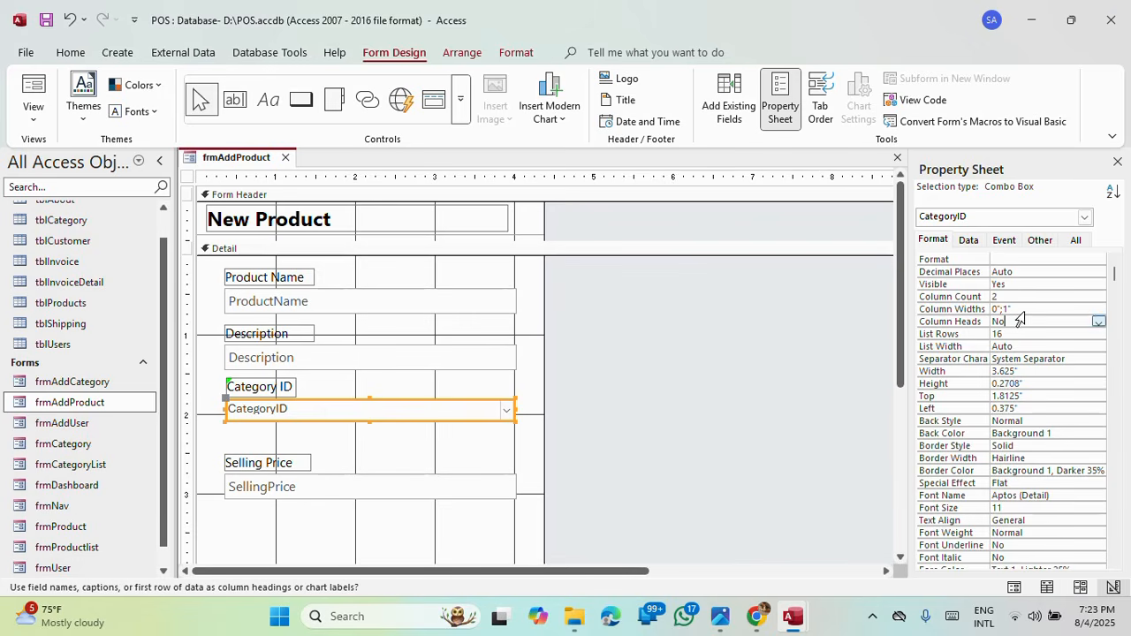
Step: Try choosing Cat A as the Category ID in Form View, discard the record change and return to Design View
{"action": "left_click", "coordinate": [33, 88]}
{"action": "left_click", "coordinate": [494, 386]}
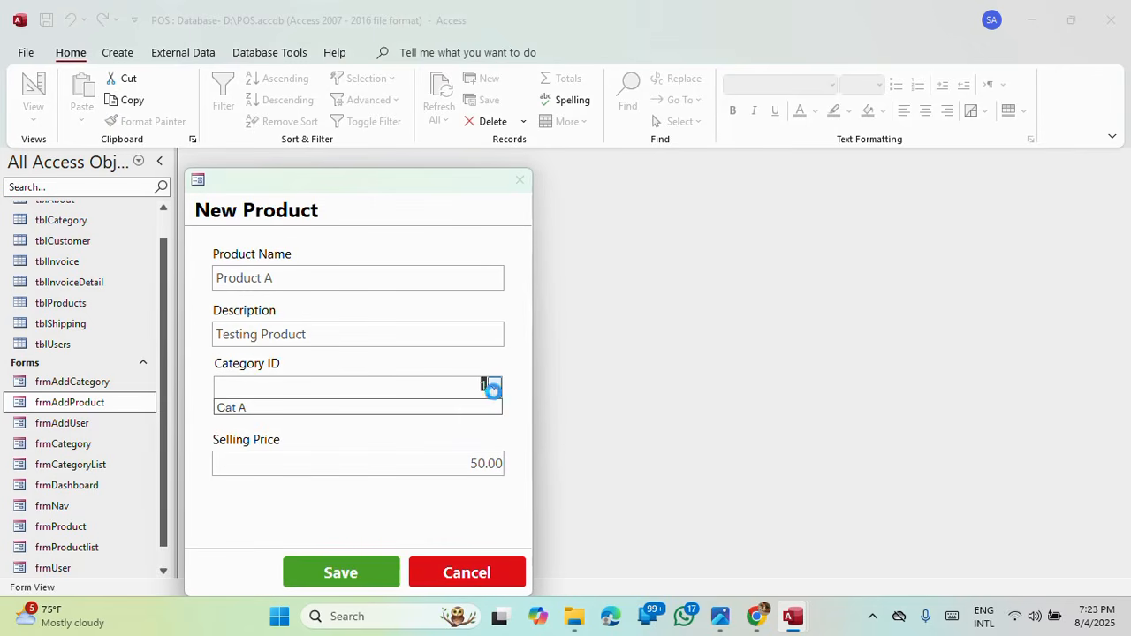
{"action": "left_click", "coordinate": [385, 408]}
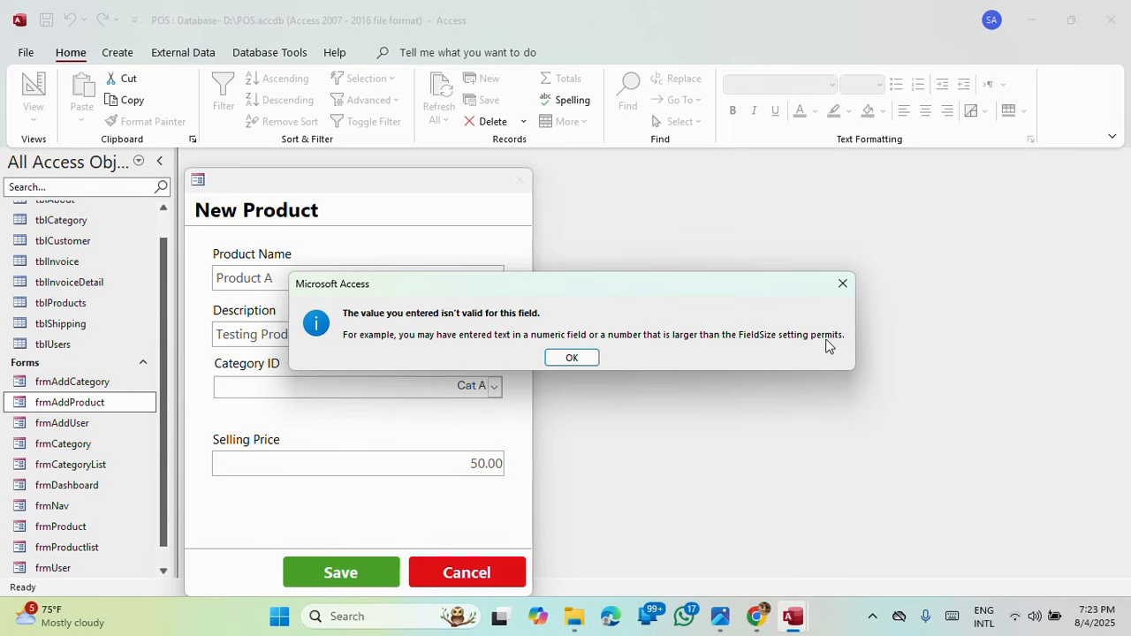
{"action": "left_click", "coordinate": [576, 357]}
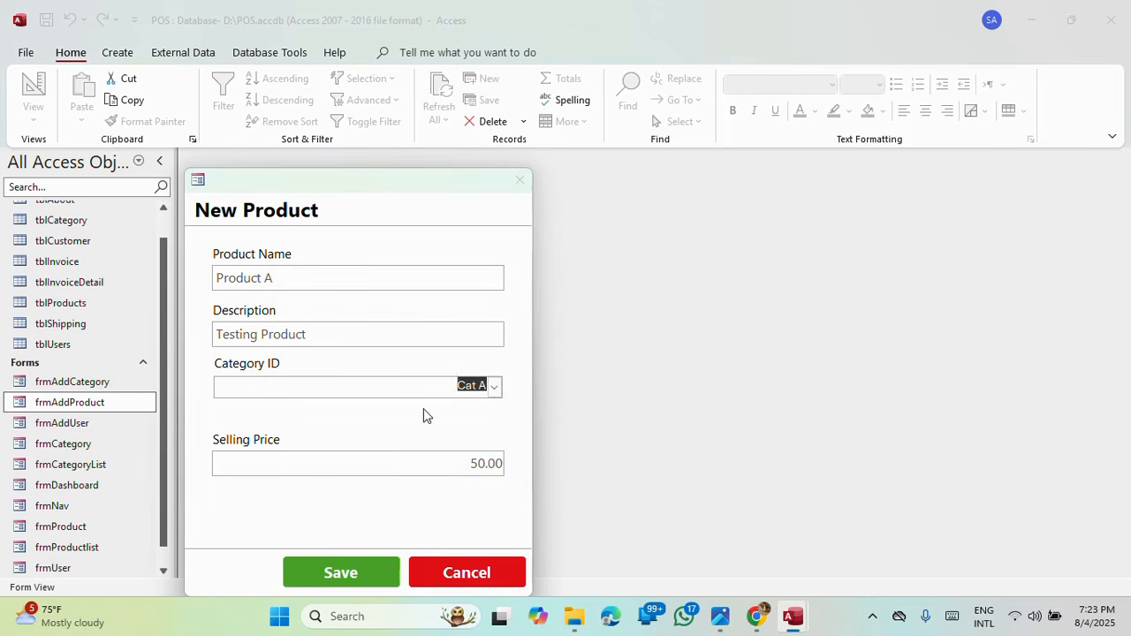
{"action": "left_click", "coordinate": [450, 390]}
{"action": "right_click", "coordinate": [358, 192]}
{"action": "left_click", "coordinate": [386, 297]}
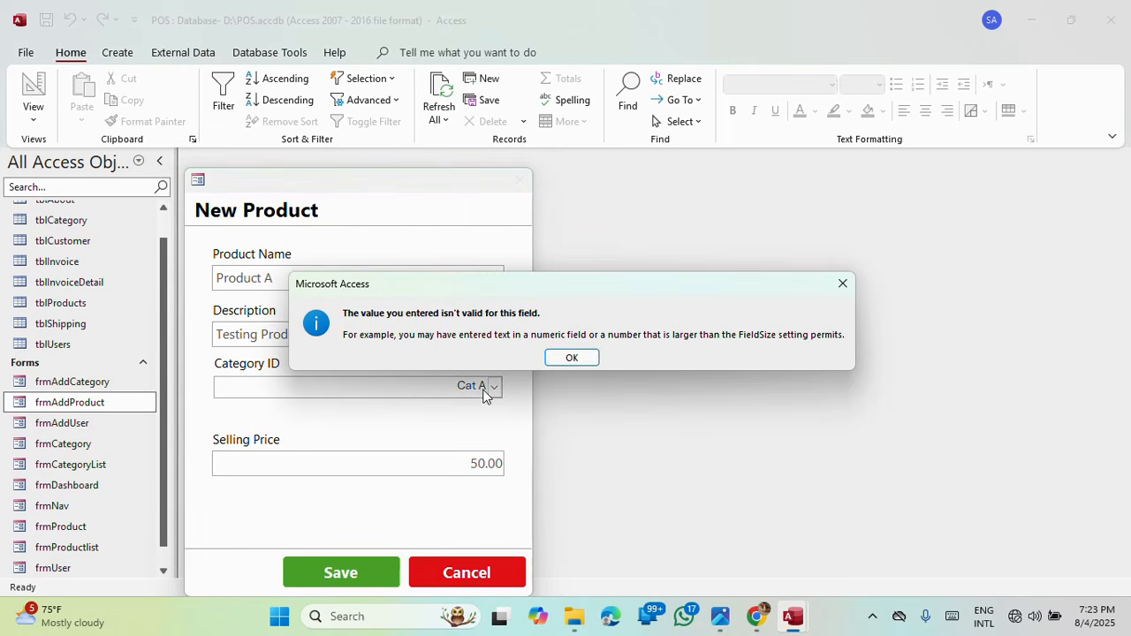
{"action": "left_click", "coordinate": [572, 357]}
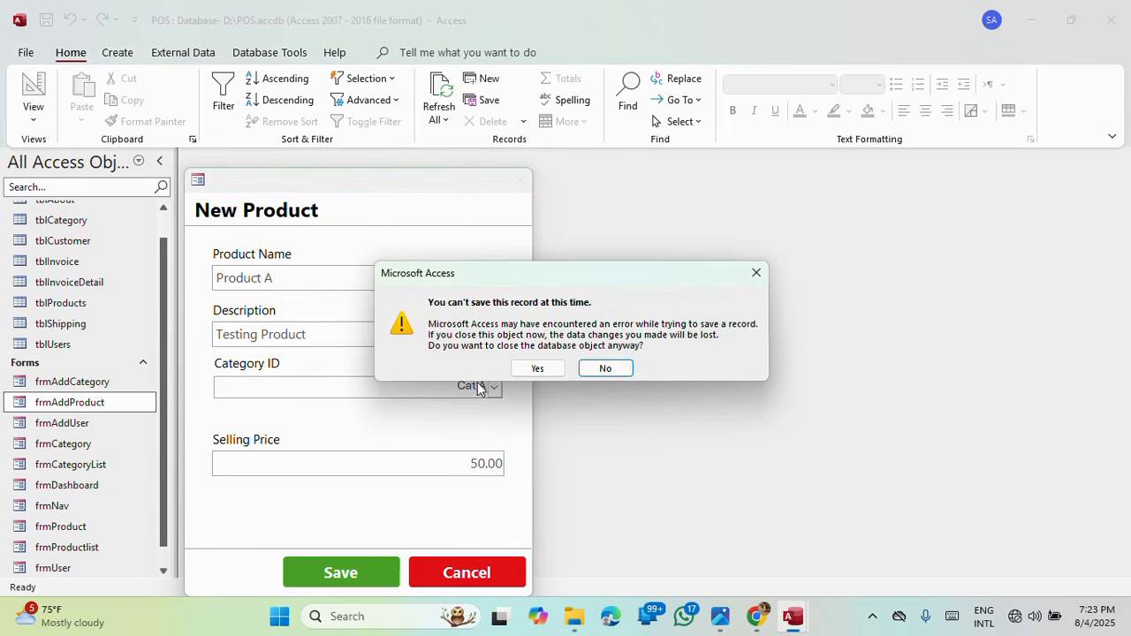
{"action": "left_click", "coordinate": [522, 370]}
Step: Increase the CategoryID combo box's height to about 0.31" and apply the Description text box's formatting to it
{"action": "left_click", "coordinate": [425, 433]}
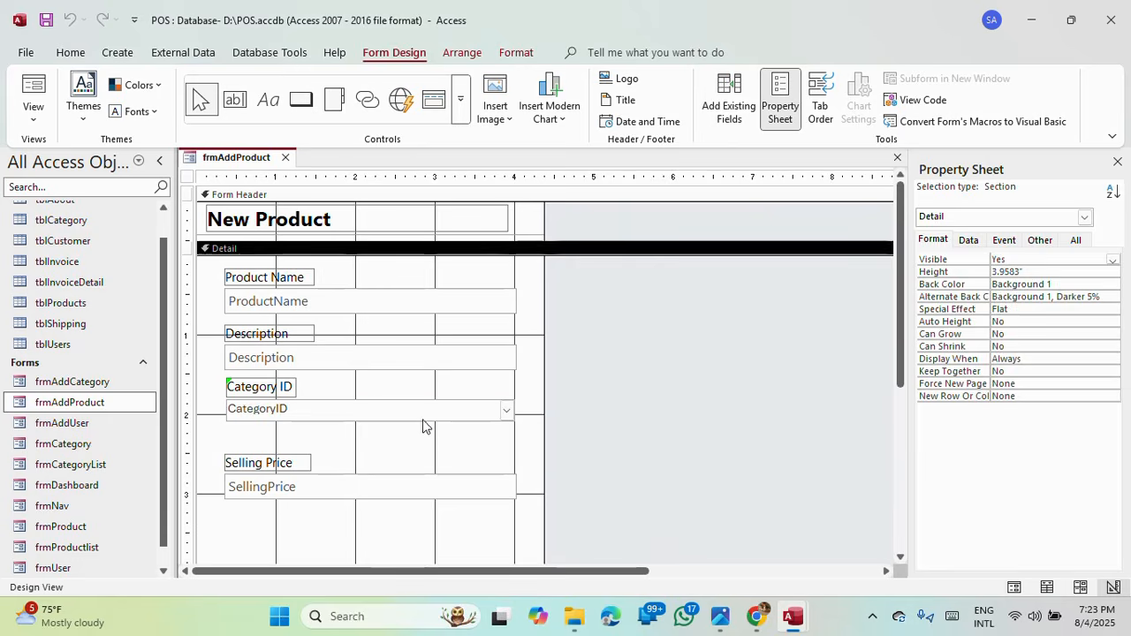
{"action": "left_click", "coordinate": [408, 415]}
{"action": "left_click_drag", "start_coordinate": [370, 421], "coordinate": [416, 397]}
{"action": "left_click", "coordinate": [332, 358]}
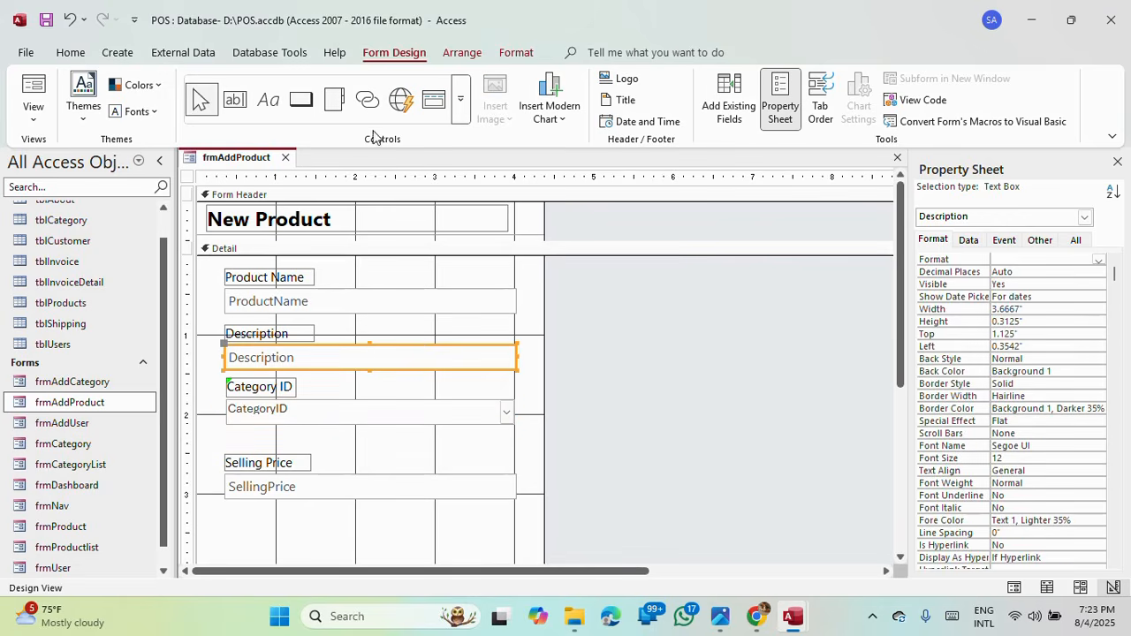
{"action": "left_click", "coordinate": [518, 52]}
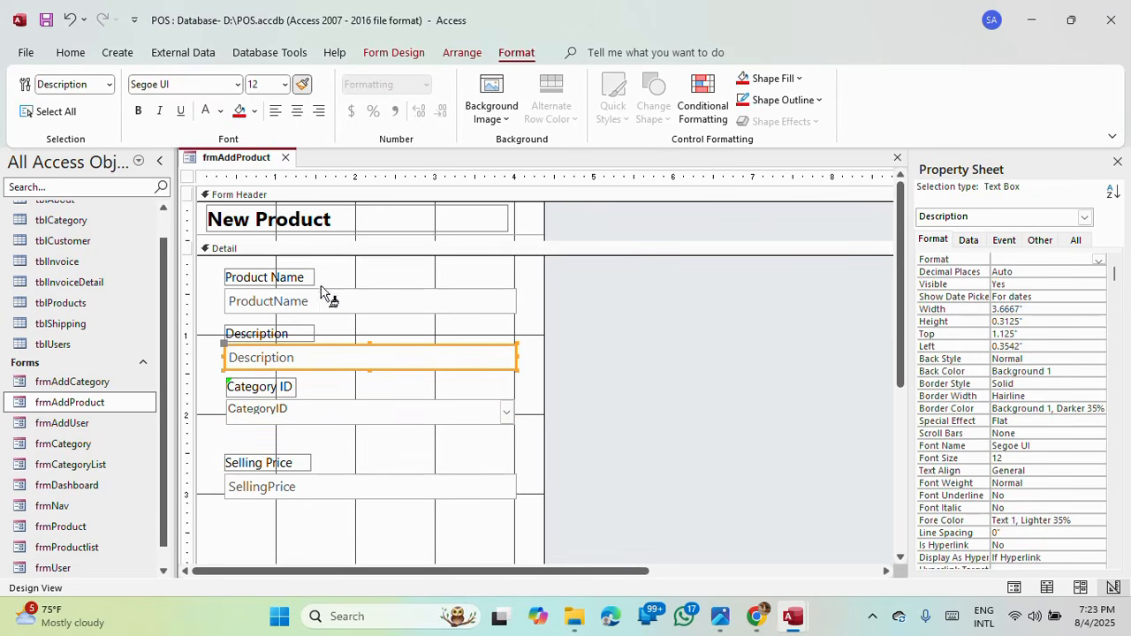
Step: Size the ProductName, Description, CategoryID and SellingPrice fields together to the shortest height
{"action": "left_click_drag", "start_coordinate": [412, 535], "coordinate": [386, 301]}
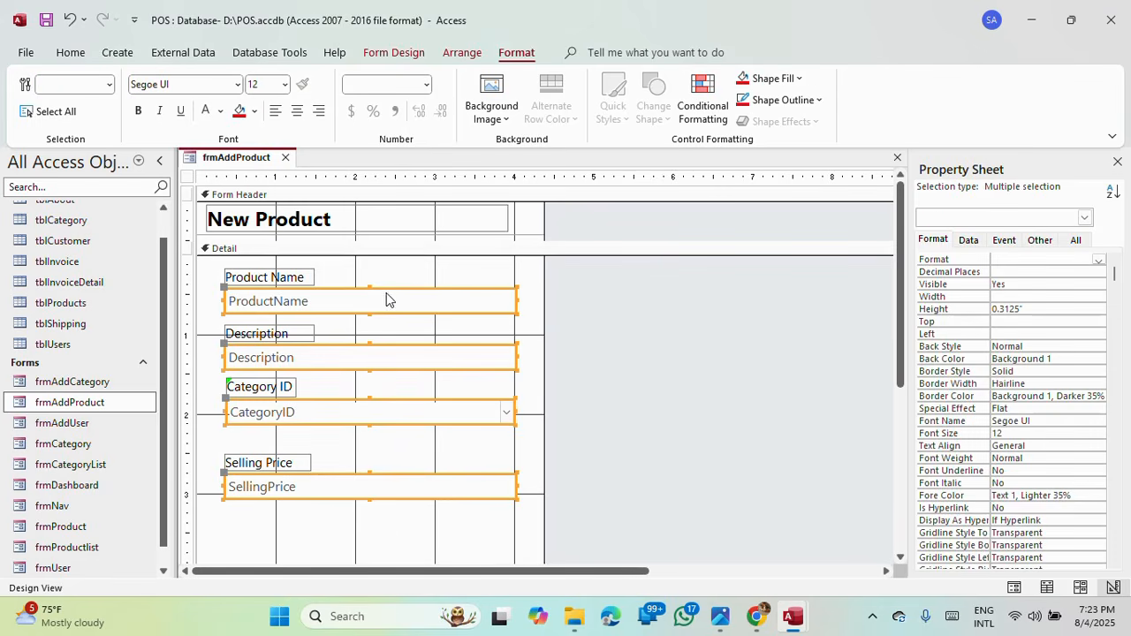
{"action": "right_click", "coordinate": [392, 357]}
{"action": "mouse_move", "coordinate": [515, 373]}
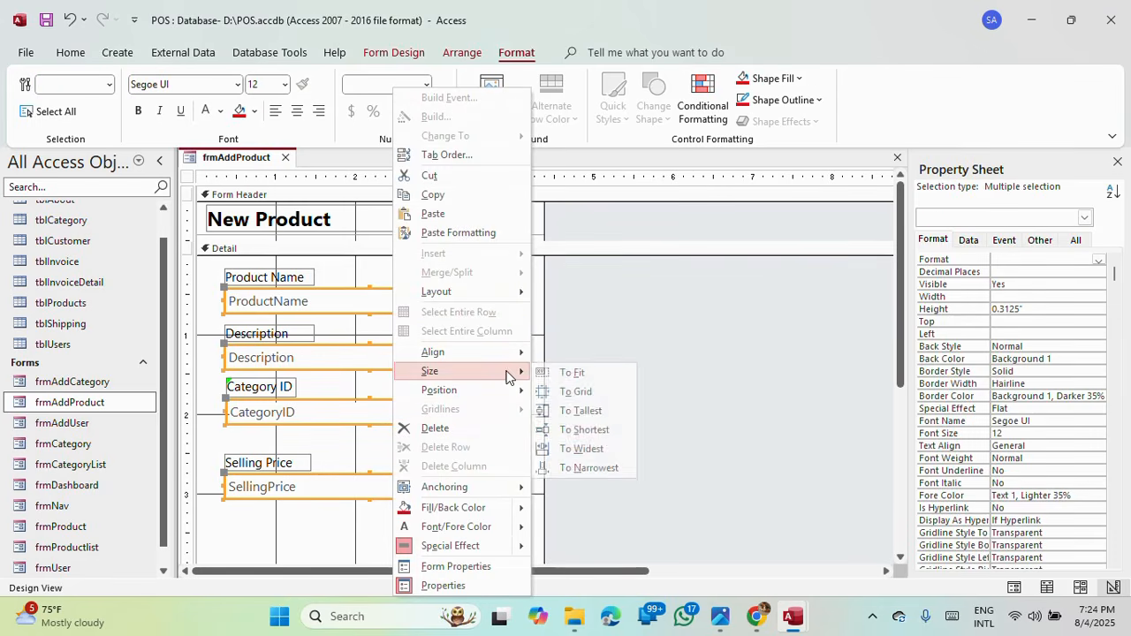
{"action": "left_click", "coordinate": [542, 428]}
{"action": "left_click", "coordinate": [372, 437]}
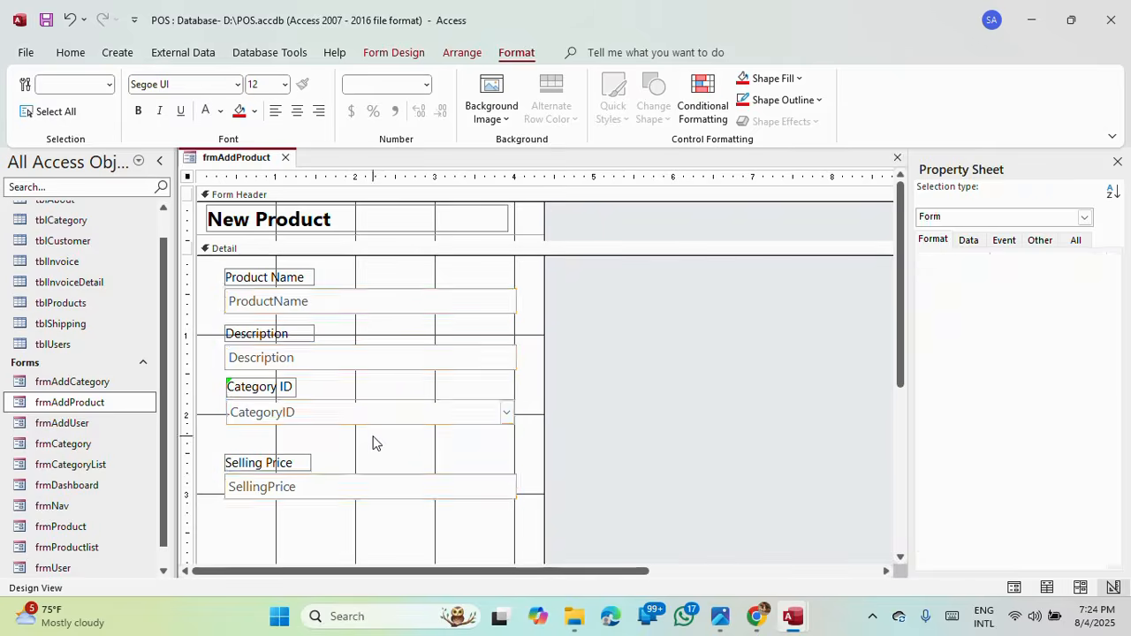
Step: Move the Selling Price label and text box up closer to the CategoryID combo box
{"action": "left_click_drag", "start_coordinate": [338, 533], "coordinate": [280, 458]}
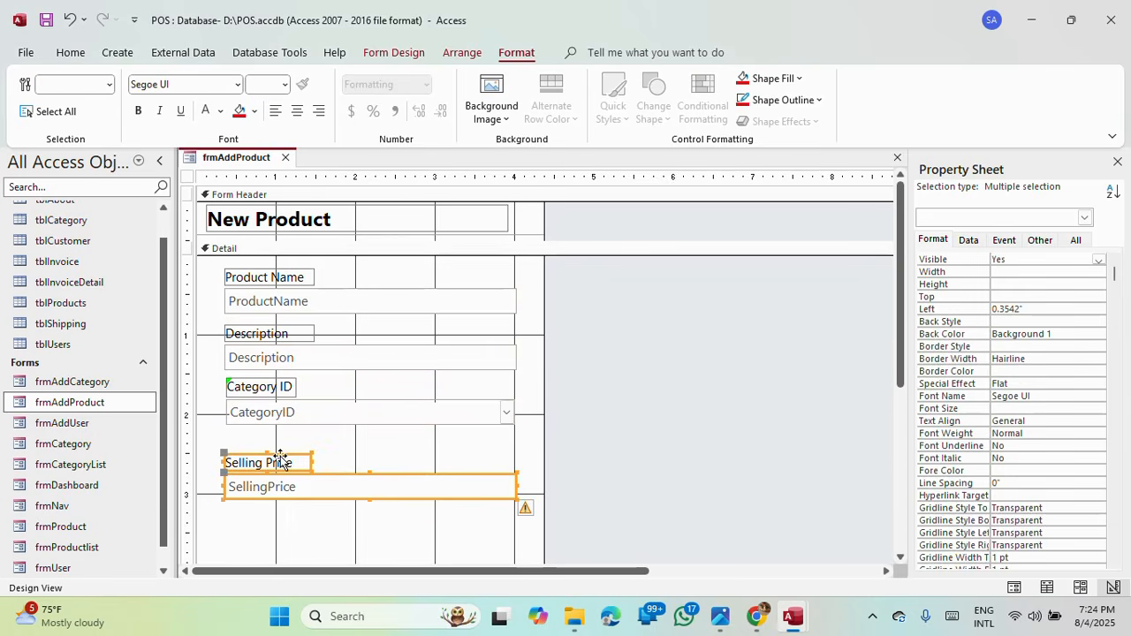
{"action": "key", "text": "Up"}
{"action": "key", "text": "Up"}
{"action": "key", "text": "Up"}
{"action": "key", "text": "Up"}
{"action": "key", "text": "Up"}
{"action": "key", "text": "Up"}
{"action": "key", "text": "Up"}
{"action": "key", "text": "Up"}
{"action": "key", "text": "Up"}
{"action": "key", "text": "Up"}
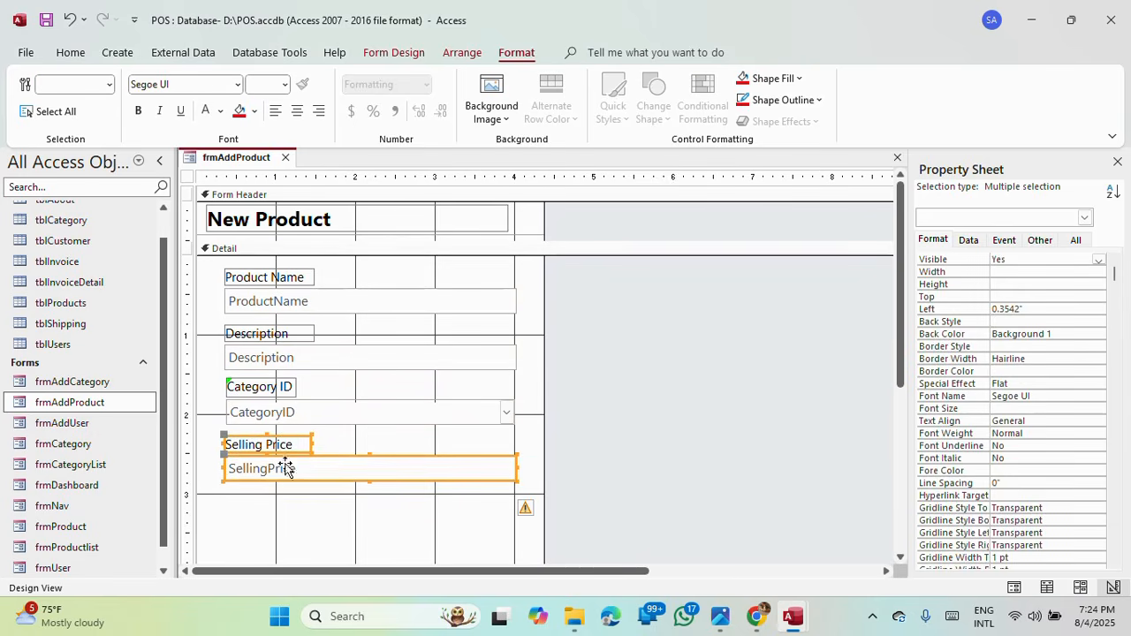
Step: Nudge the Category ID and Selling Price labels and fields down to even out the spacing between the rows
{"action": "left_click_drag", "start_coordinate": [298, 501], "coordinate": [269, 385]}
{"action": "key", "text": "Down"}
{"action": "key", "text": "Down"}
{"action": "key", "text": "Down"}
{"action": "key", "text": "Down"}
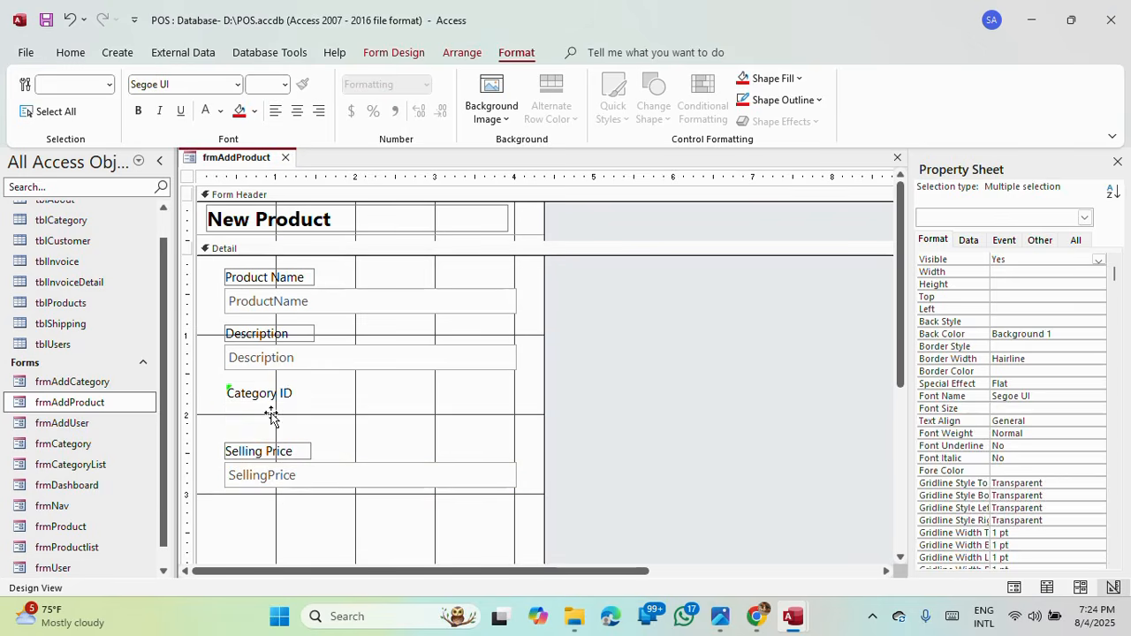
{"action": "left_click_drag", "start_coordinate": [293, 494], "coordinate": [277, 443]}
{"action": "key", "text": "Down"}
{"action": "left_click", "coordinate": [297, 533]}
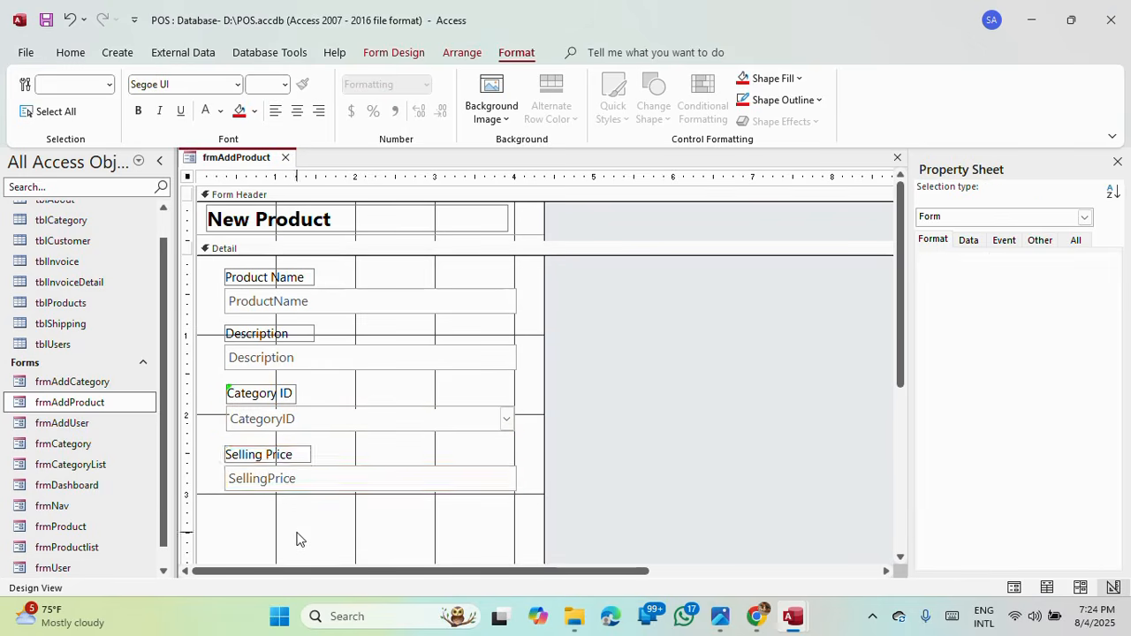
{"action": "left_click", "coordinate": [297, 539]}
Step: Preview the rearranged New Product form in Form View and return to Design View
{"action": "left_click", "coordinate": [394, 50]}
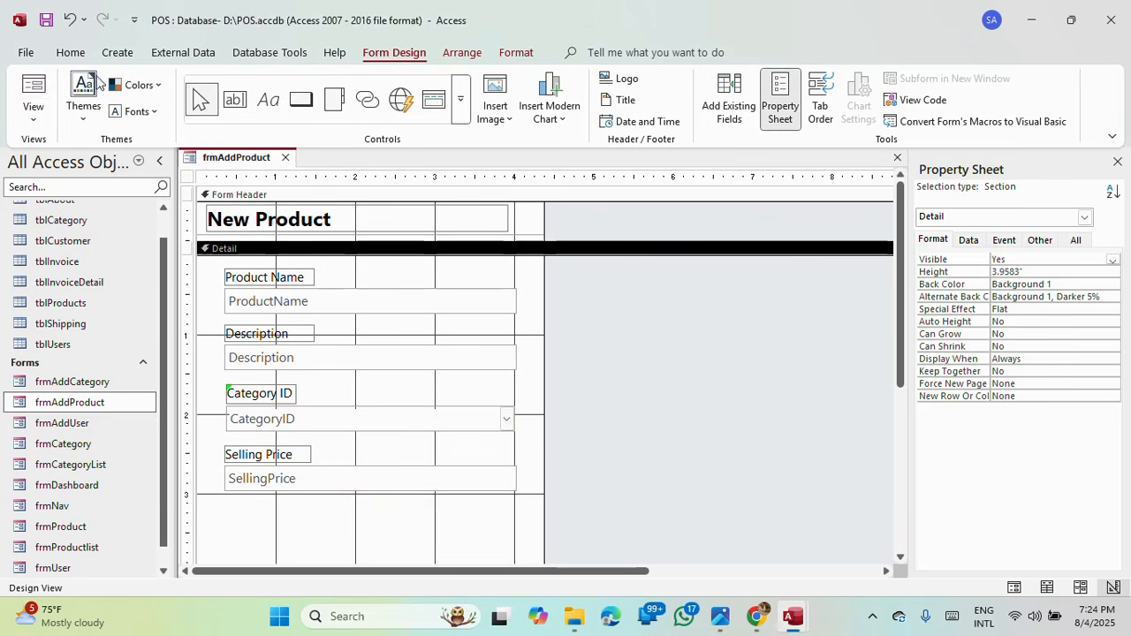
{"action": "left_click", "coordinate": [33, 92]}
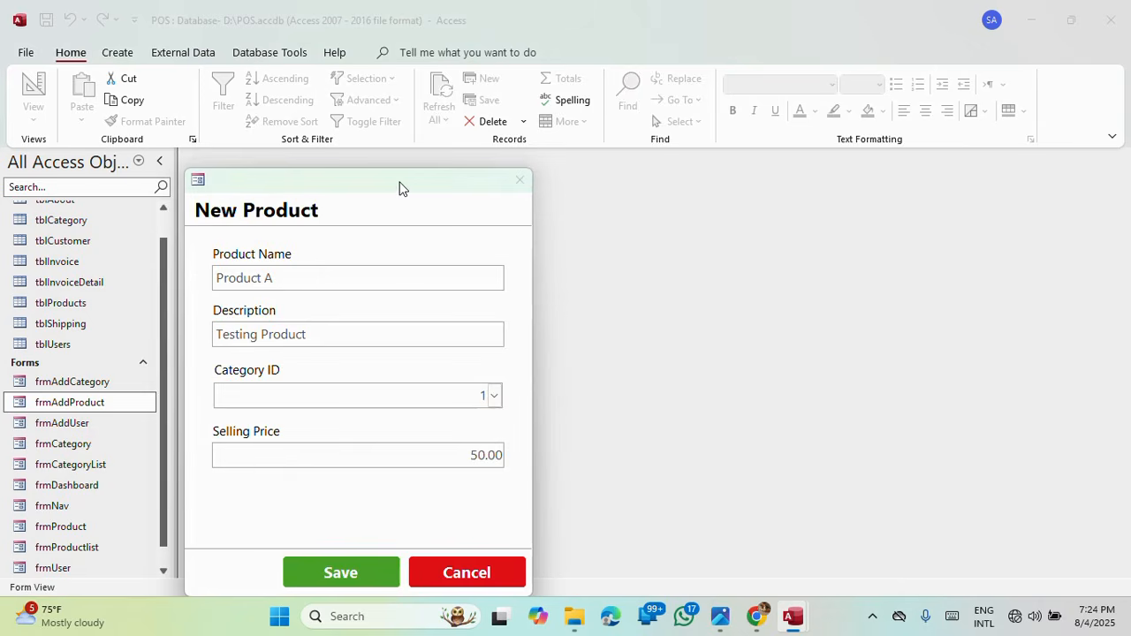
{"action": "left_click_drag", "start_coordinate": [399, 188], "coordinate": [579, 81]}
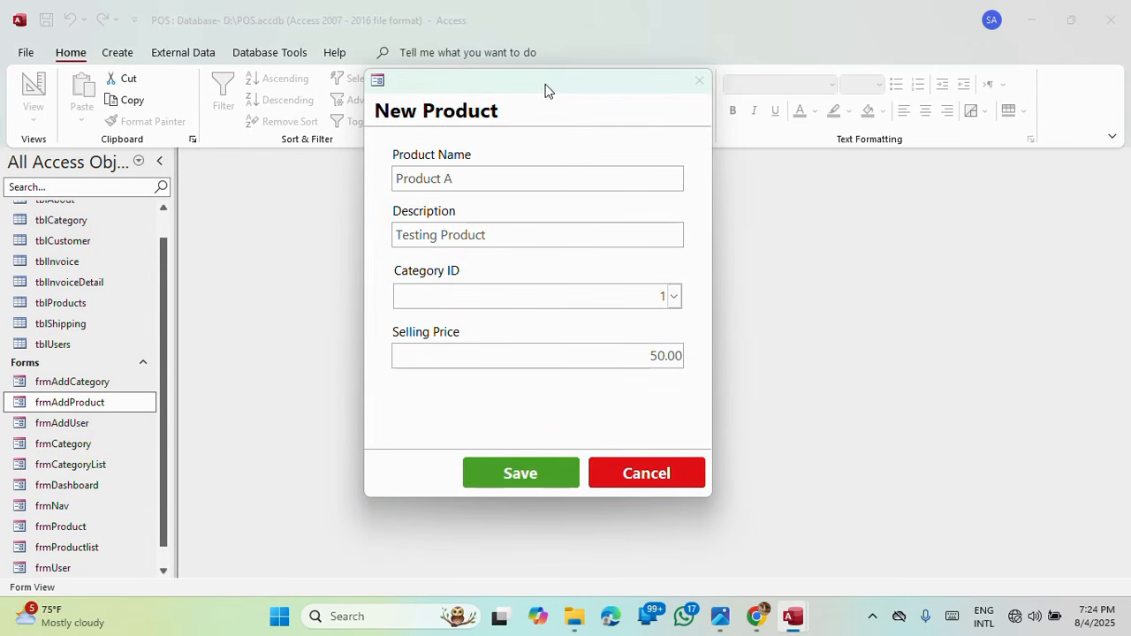
{"action": "right_click", "coordinate": [545, 86]}
{"action": "left_click", "coordinate": [596, 199]}
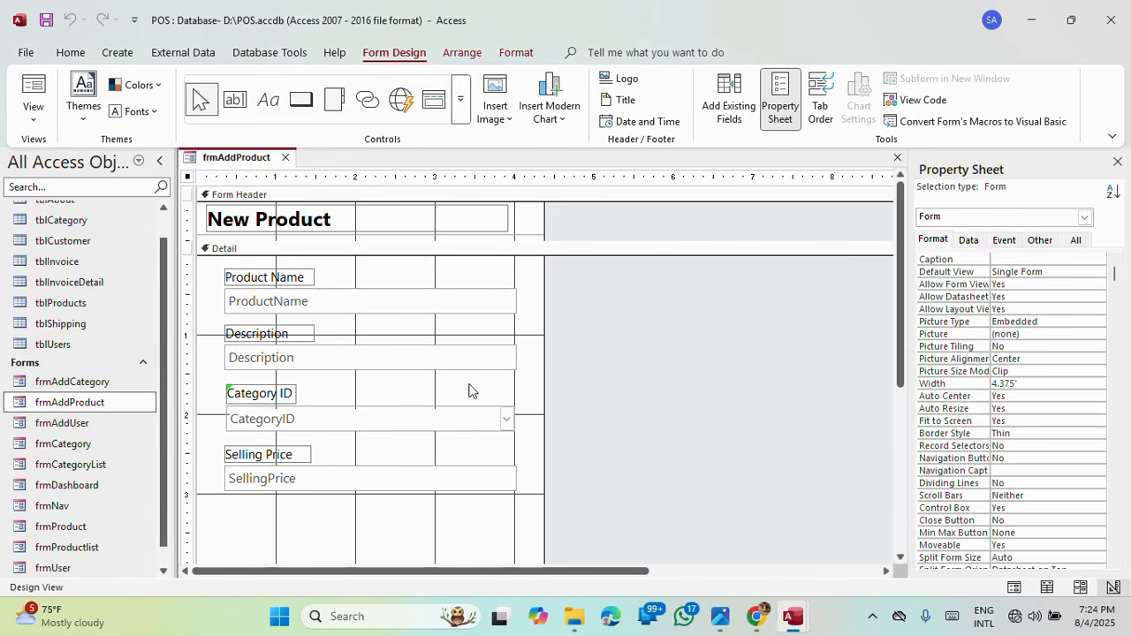
Step: Set the CategoryID combo box's bound column to 1 and limit its entries to the list
{"action": "left_click", "coordinate": [464, 426]}
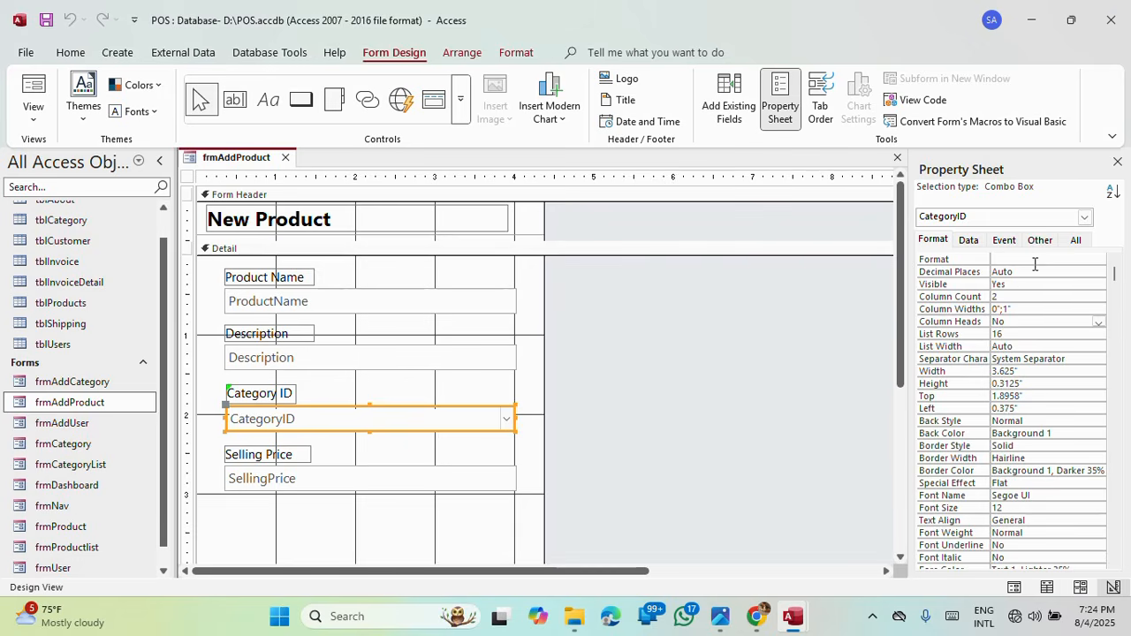
{"action": "left_click", "coordinate": [974, 244]}
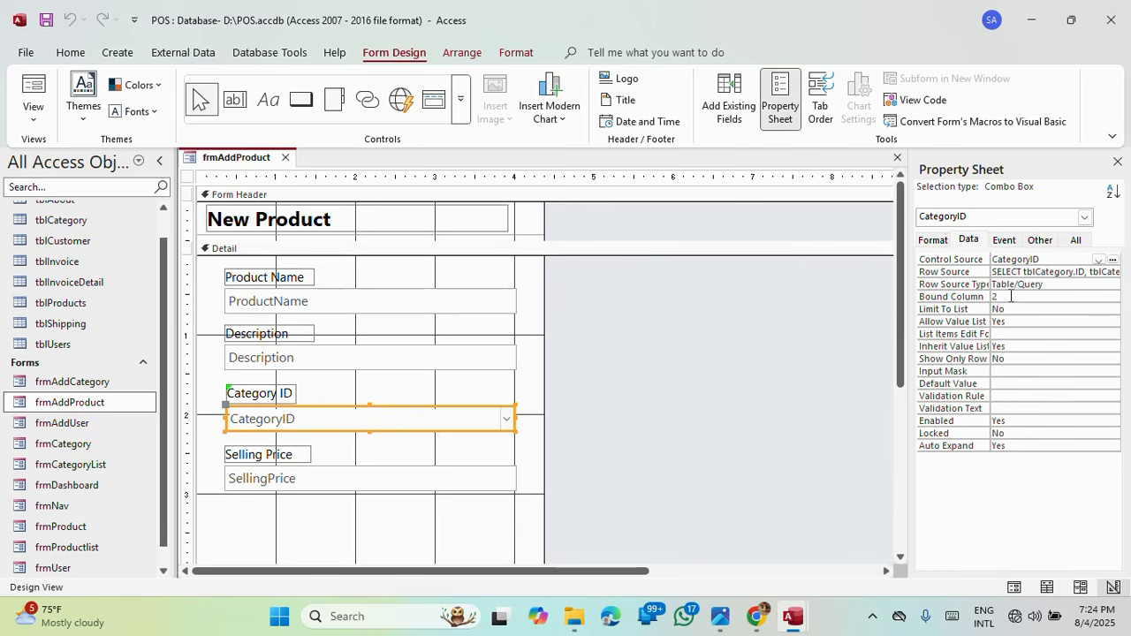
{"action": "left_click", "coordinate": [972, 296]}
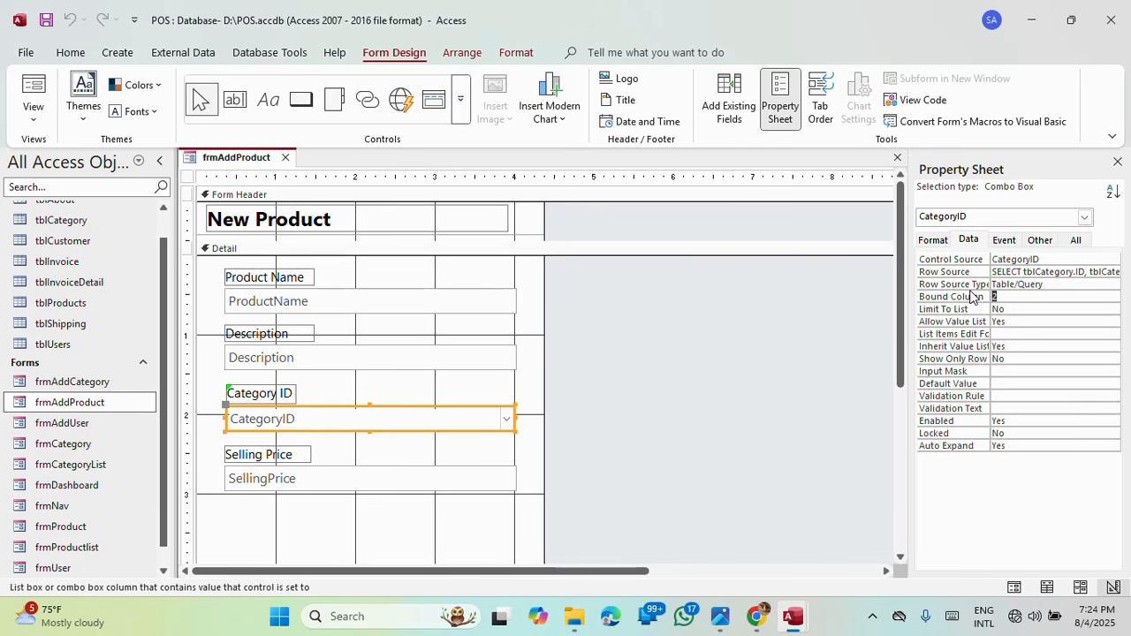
{"action": "left_click", "coordinate": [1028, 330]}
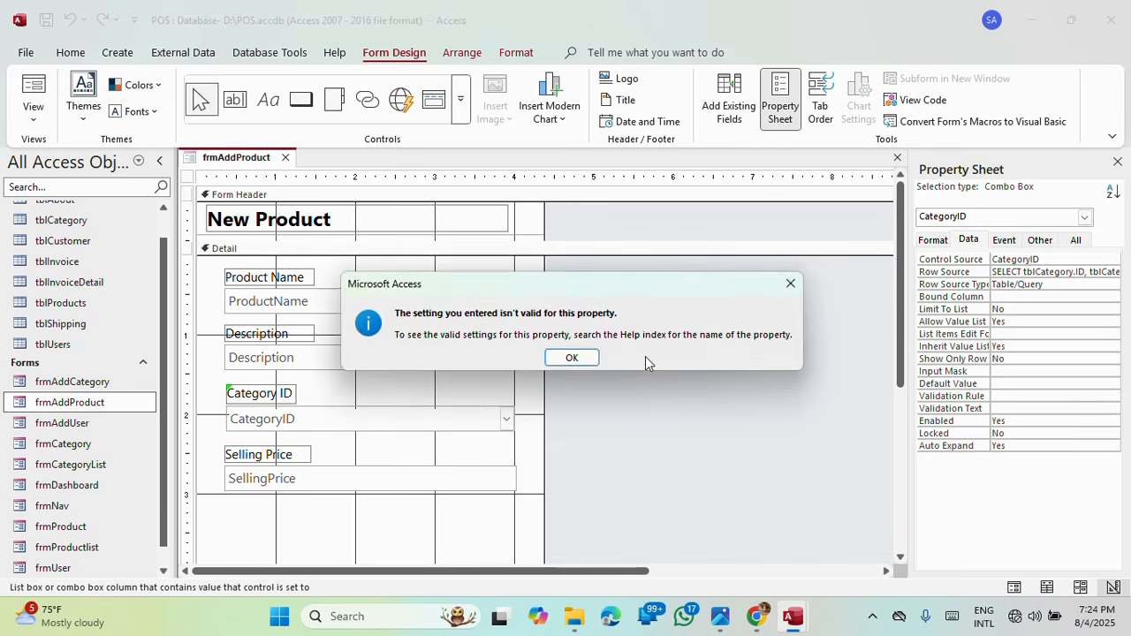
{"action": "left_click", "coordinate": [576, 358]}
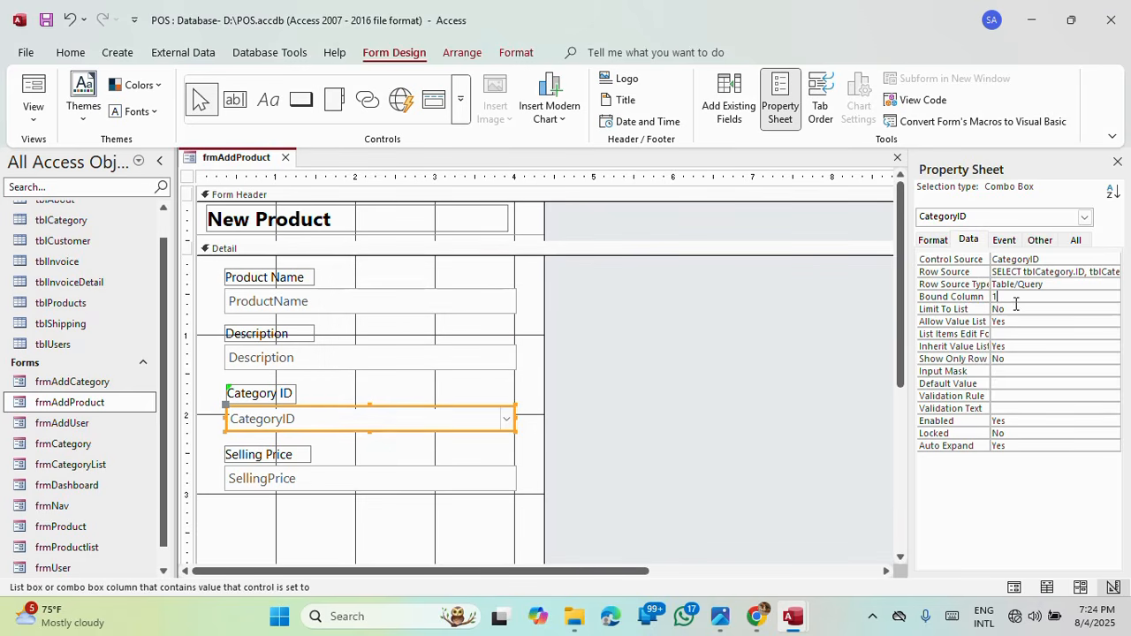
{"action": "left_click", "coordinate": [1024, 332]}
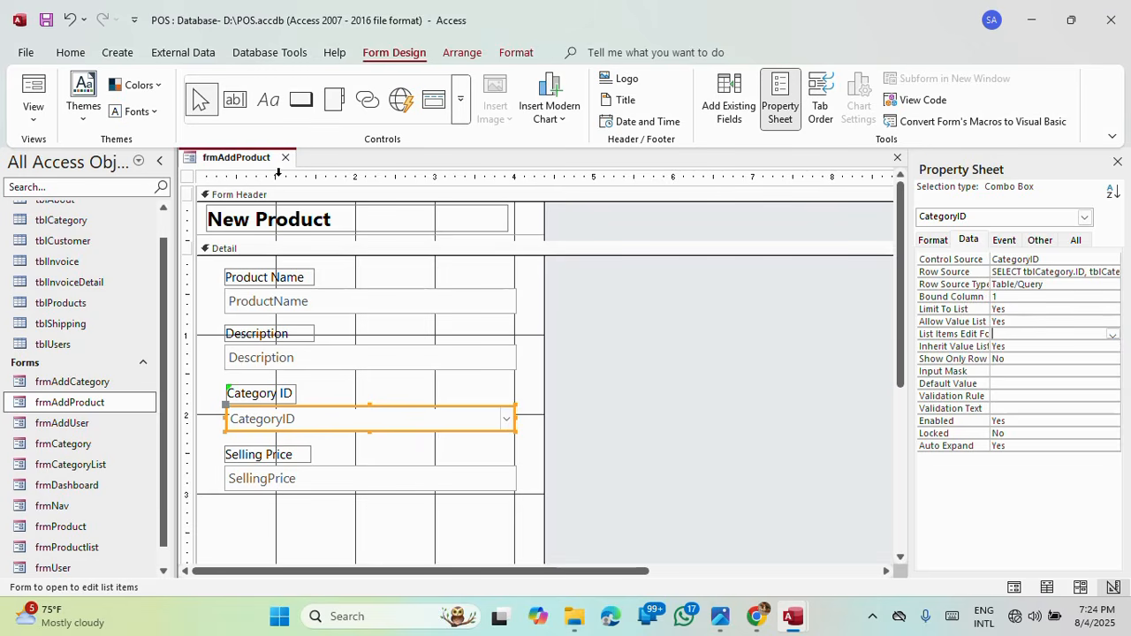
Step: Preview the New Product form in Form View to check the category field, then return to Design View
{"action": "left_click", "coordinate": [33, 88]}
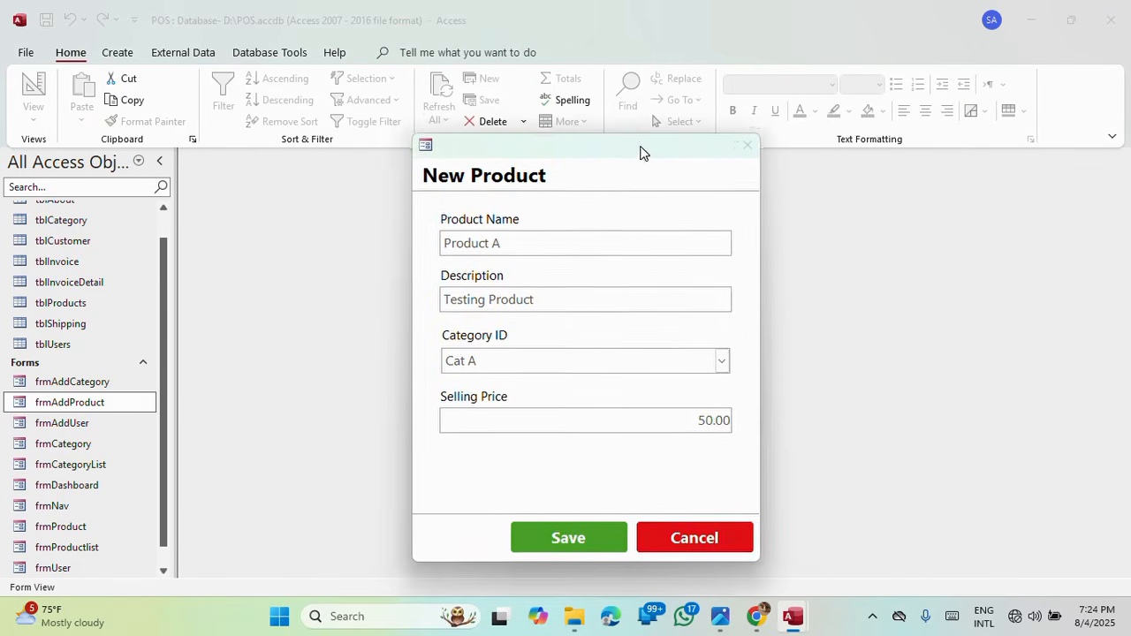
{"action": "left_click_drag", "start_coordinate": [641, 152], "coordinate": [635, 138]}
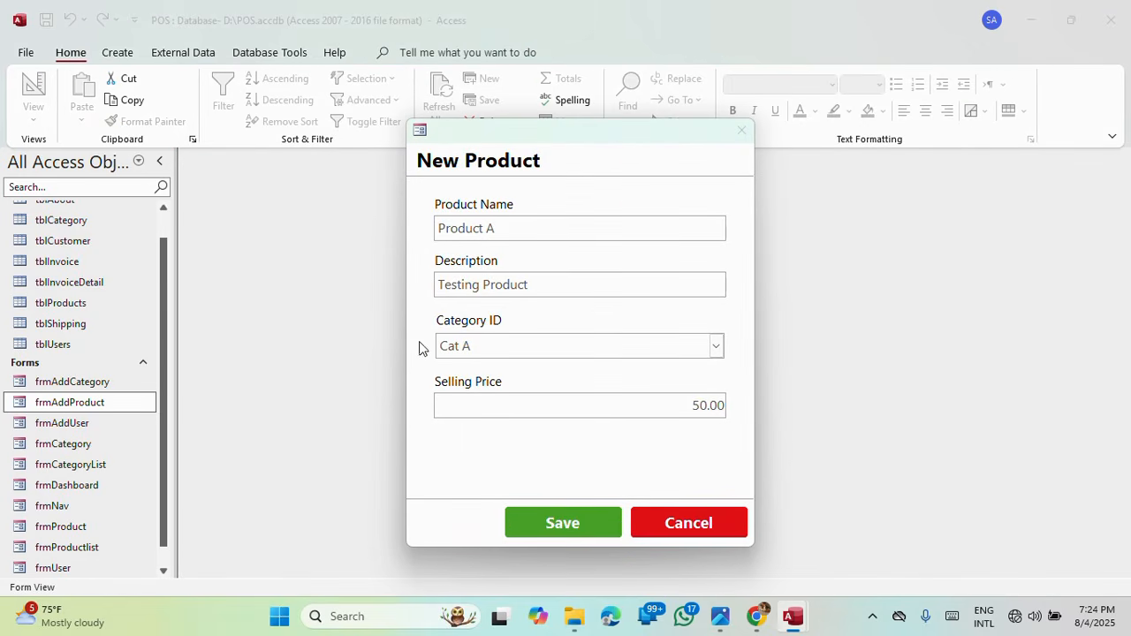
{"action": "right_click", "coordinate": [569, 120]}
{"action": "left_click", "coordinate": [614, 233]}
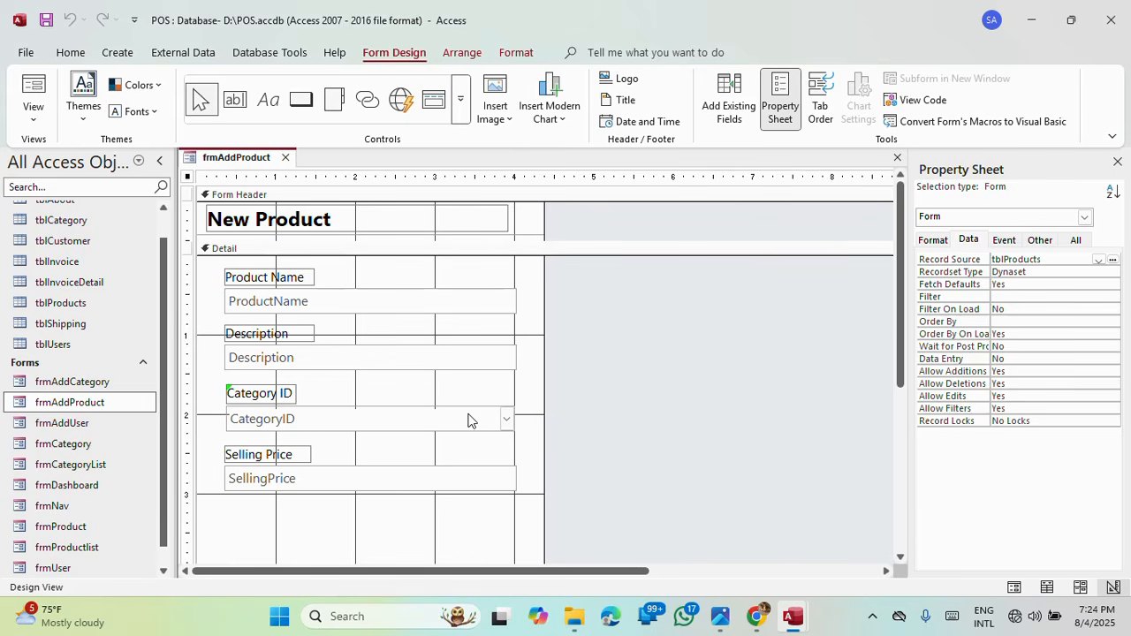
{"action": "left_click", "coordinate": [33, 88]}
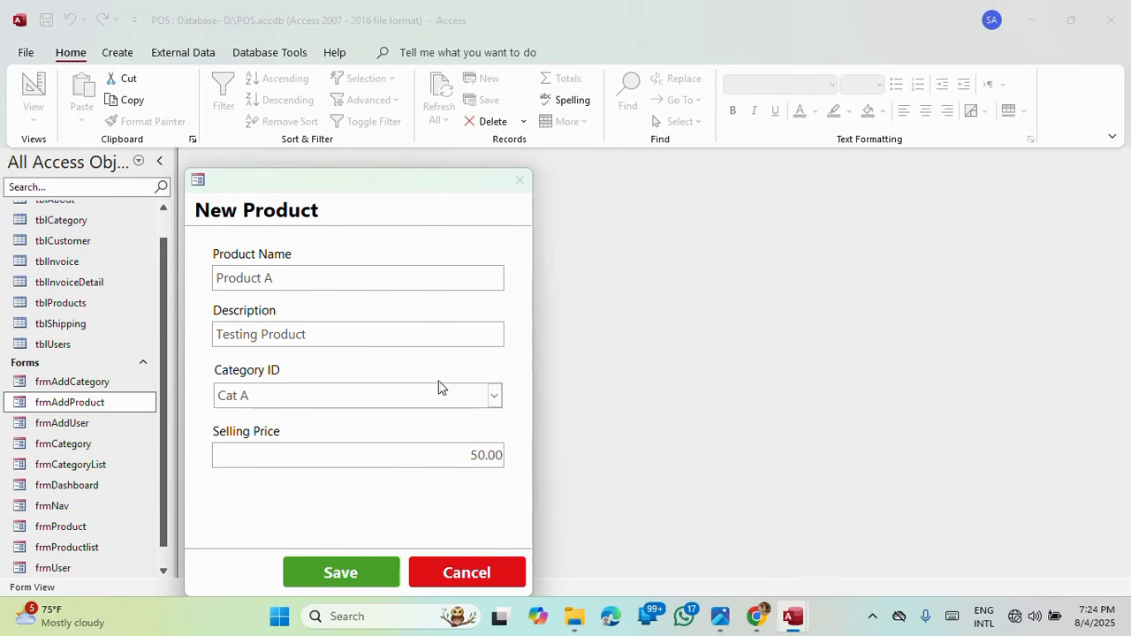
{"action": "right_click", "coordinate": [402, 177]}
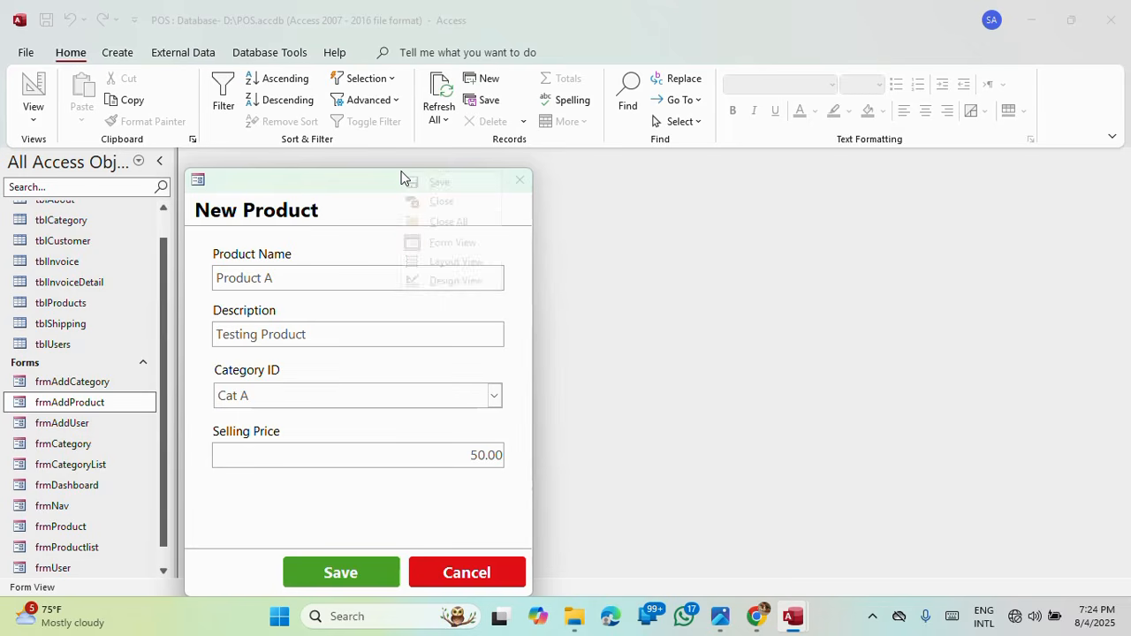
{"action": "left_click", "coordinate": [432, 281]}
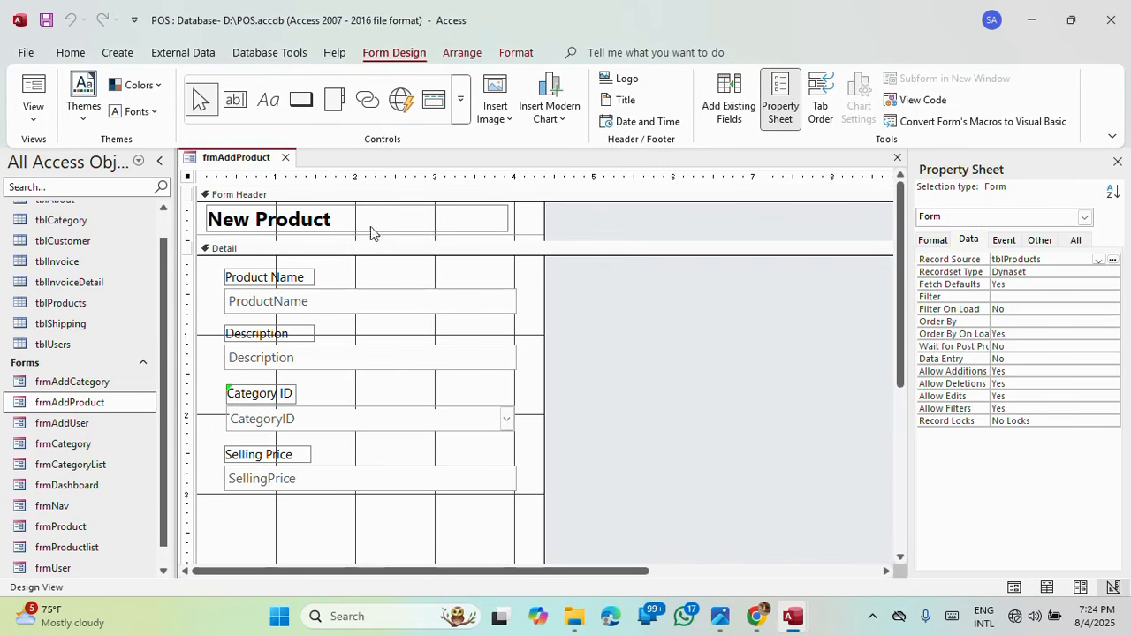
Step: Draw a rectangle about 3.67" wide and 0.375" high around the CategoryID combo box
{"action": "left_click", "coordinate": [500, 56]}
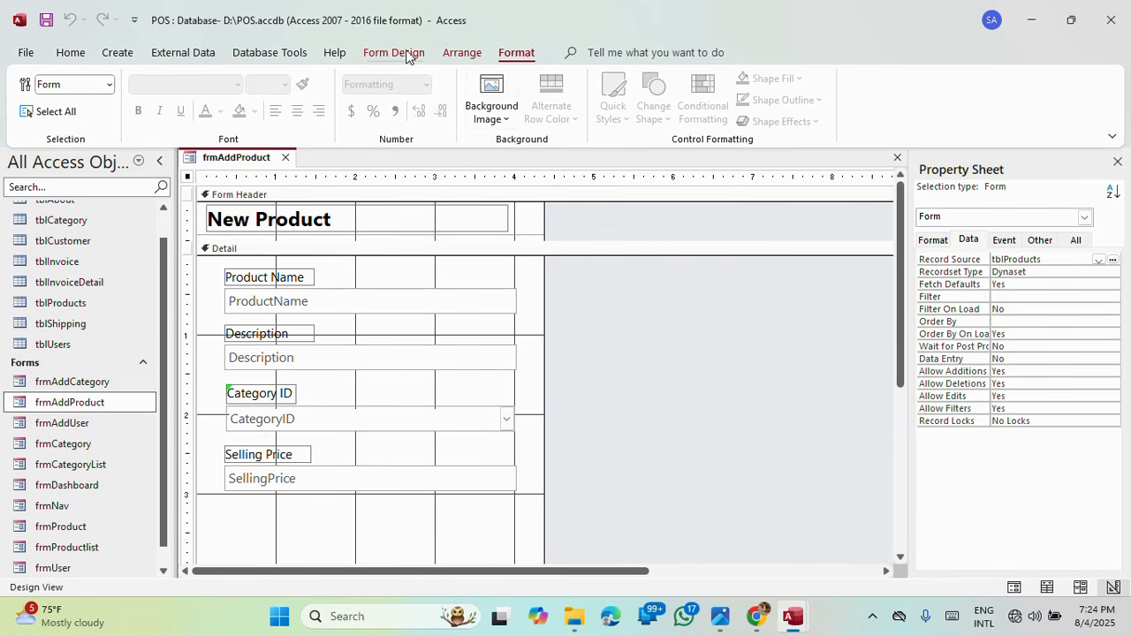
{"action": "left_click", "coordinate": [404, 53]}
{"action": "left_click", "coordinate": [461, 106]}
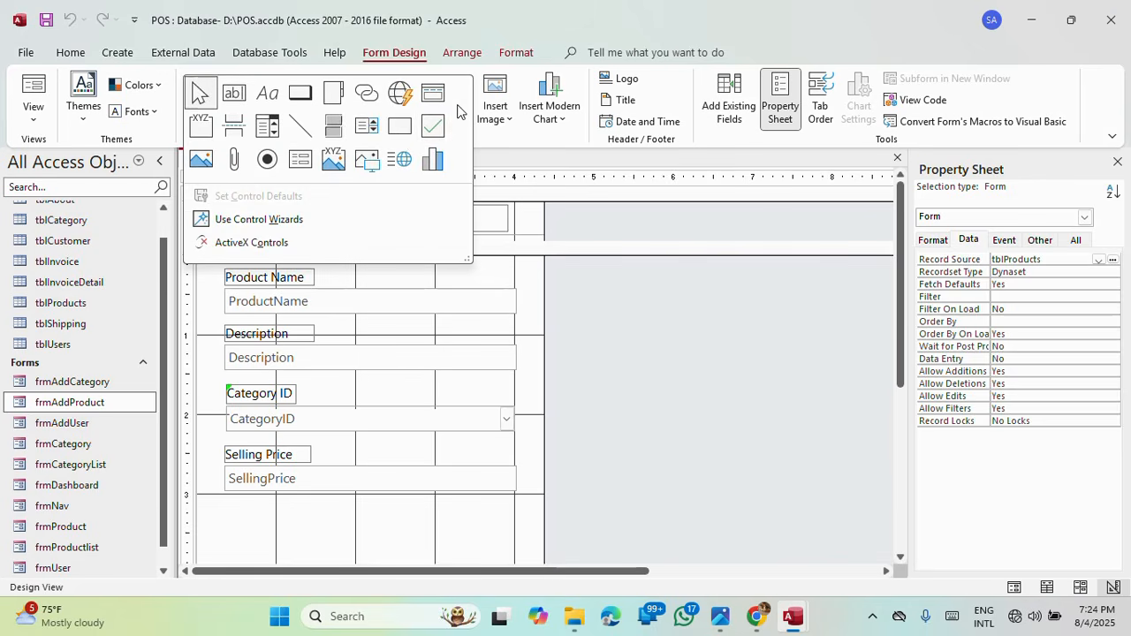
{"action": "left_click", "coordinate": [399, 122]}
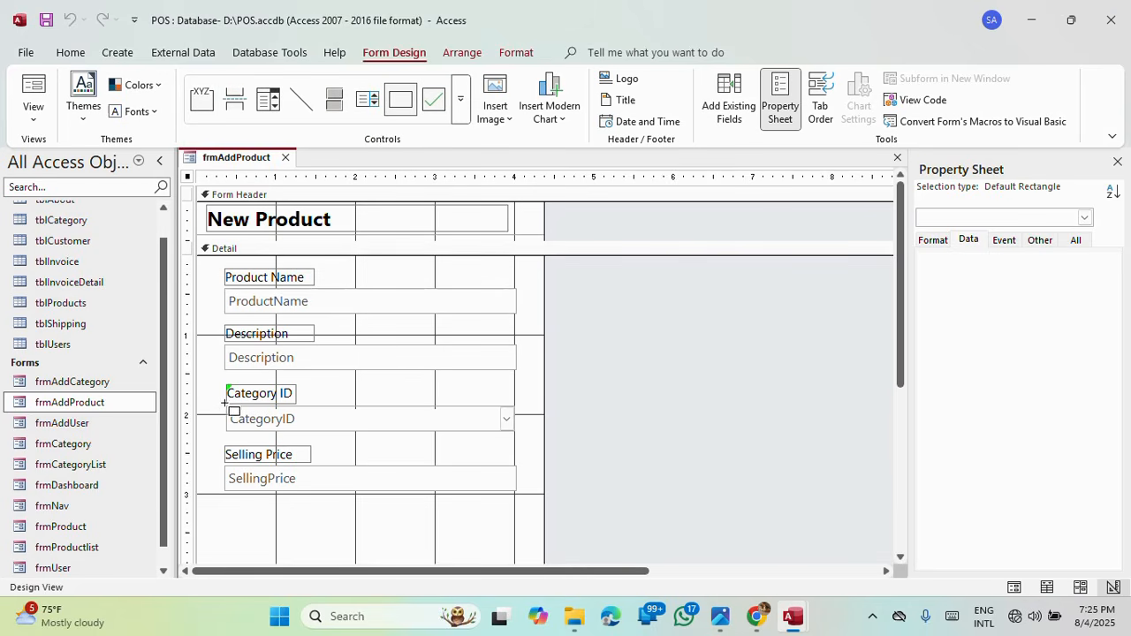
{"action": "left_click_drag", "start_coordinate": [225, 407], "coordinate": [511, 433]}
{"action": "left_click", "coordinate": [482, 458]}
{"action": "left_click", "coordinate": [482, 458]}
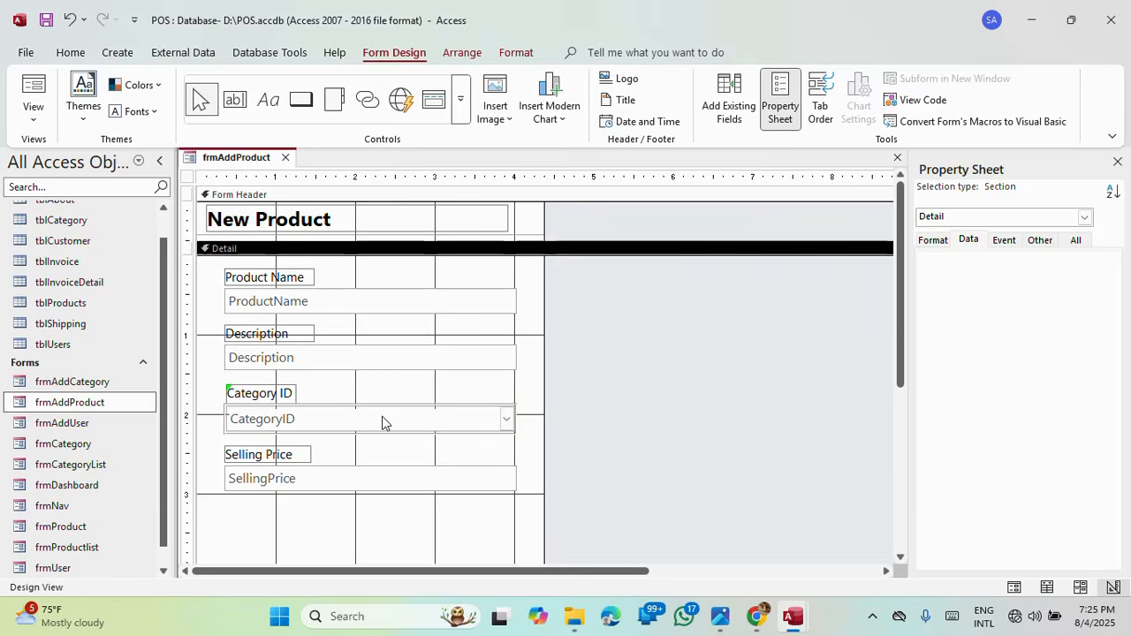
{"action": "left_click", "coordinate": [382, 417]}
{"action": "left_click", "coordinate": [369, 450]}
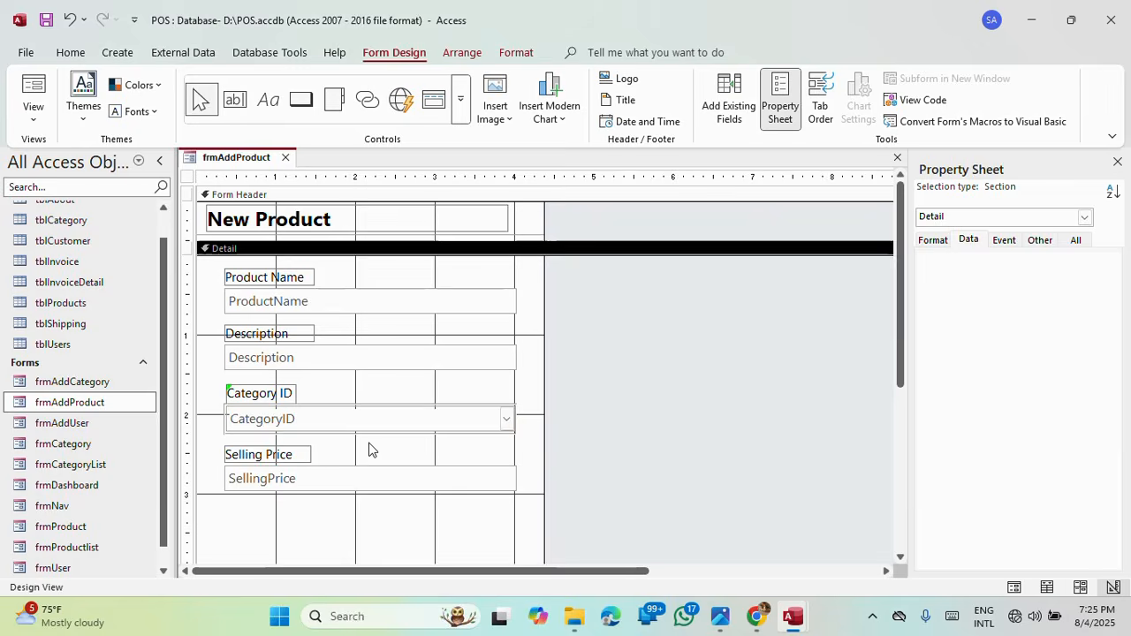
Step: Make the CategoryID combo box's fill and outline transparent
{"action": "left_click", "coordinate": [411, 414]}
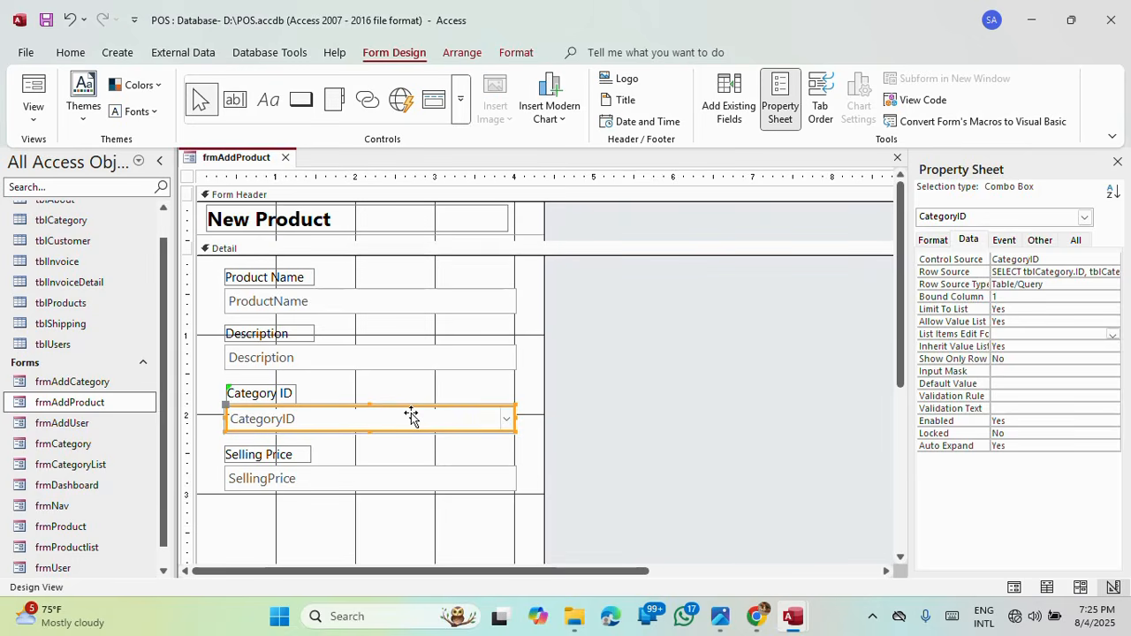
{"action": "left_click", "coordinate": [516, 53]}
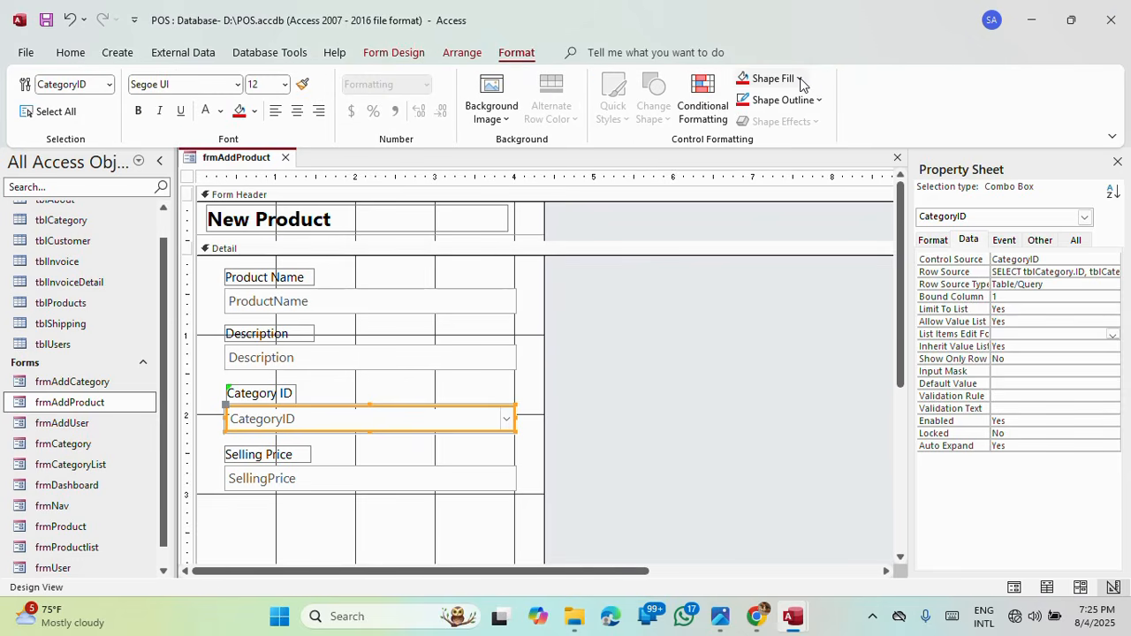
{"action": "left_click", "coordinate": [800, 79]}
{"action": "scroll", "coordinate": [776, 521], "scroll_direction": "down", "scroll_amount": 1}
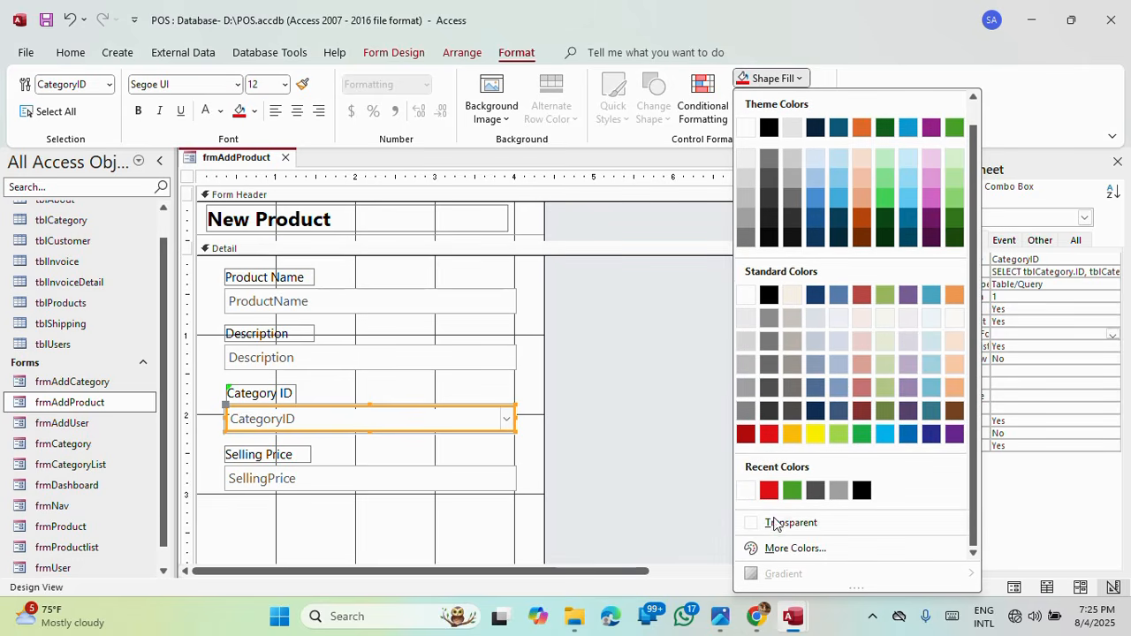
{"action": "left_click", "coordinate": [774, 523]}
{"action": "left_click", "coordinate": [809, 99]}
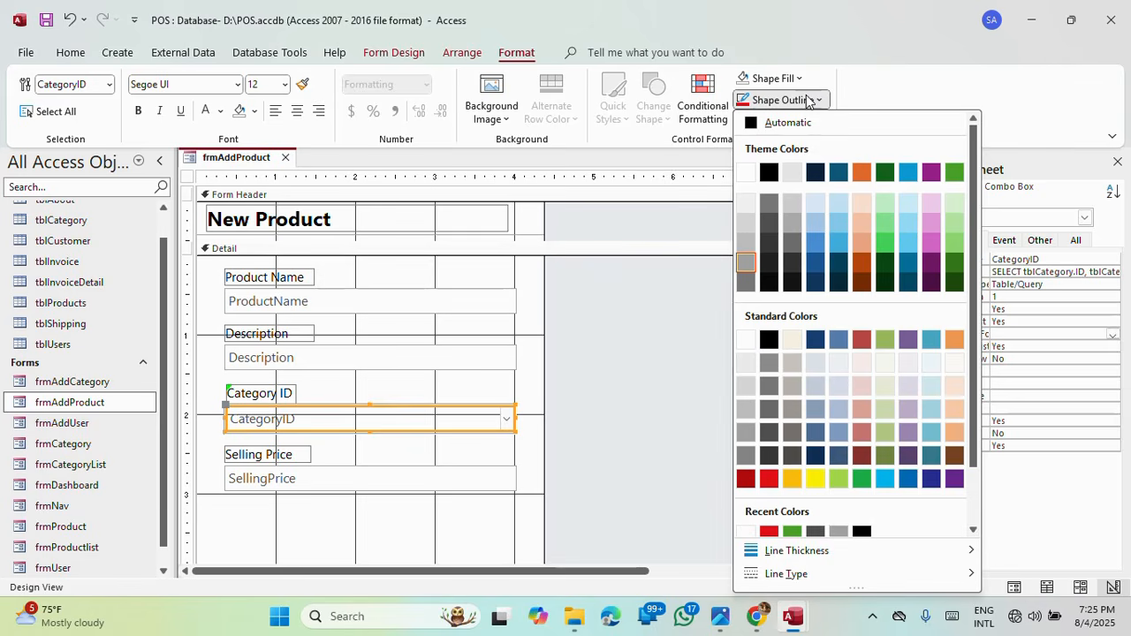
{"action": "scroll", "coordinate": [803, 507], "scroll_direction": "down", "scroll_amount": 1}
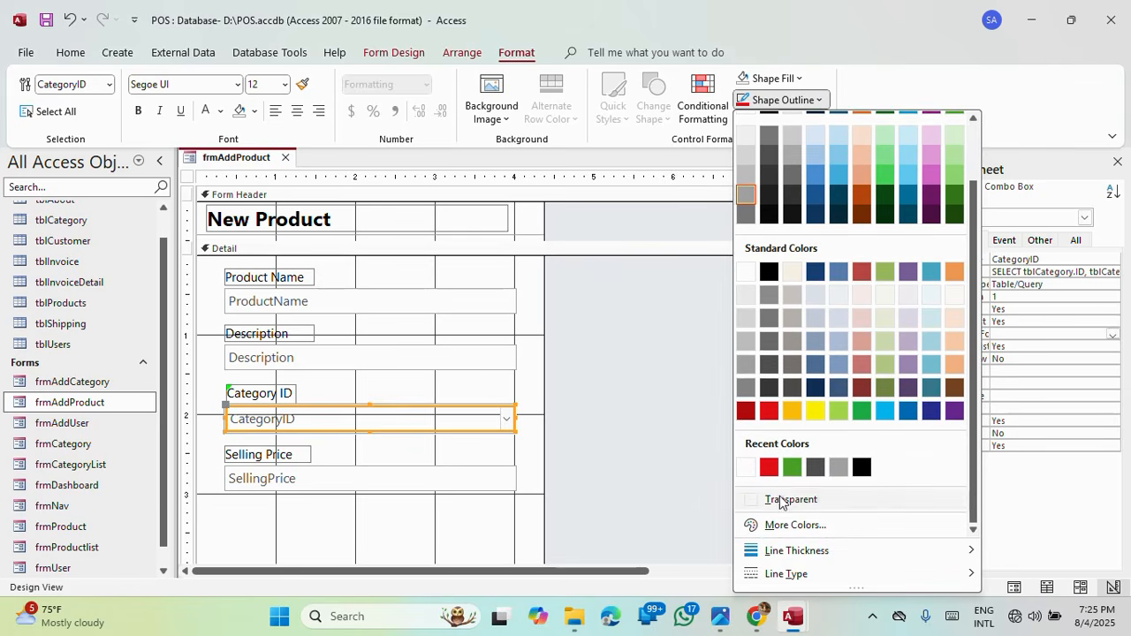
{"action": "left_click", "coordinate": [783, 501]}
{"action": "left_click", "coordinate": [563, 496]}
{"action": "left_click", "coordinate": [449, 447]}
Step: Narrow the CategoryID combo box slightly from its right edge so it fits inside the surrounding rectangle
{"action": "left_click", "coordinate": [466, 412]}
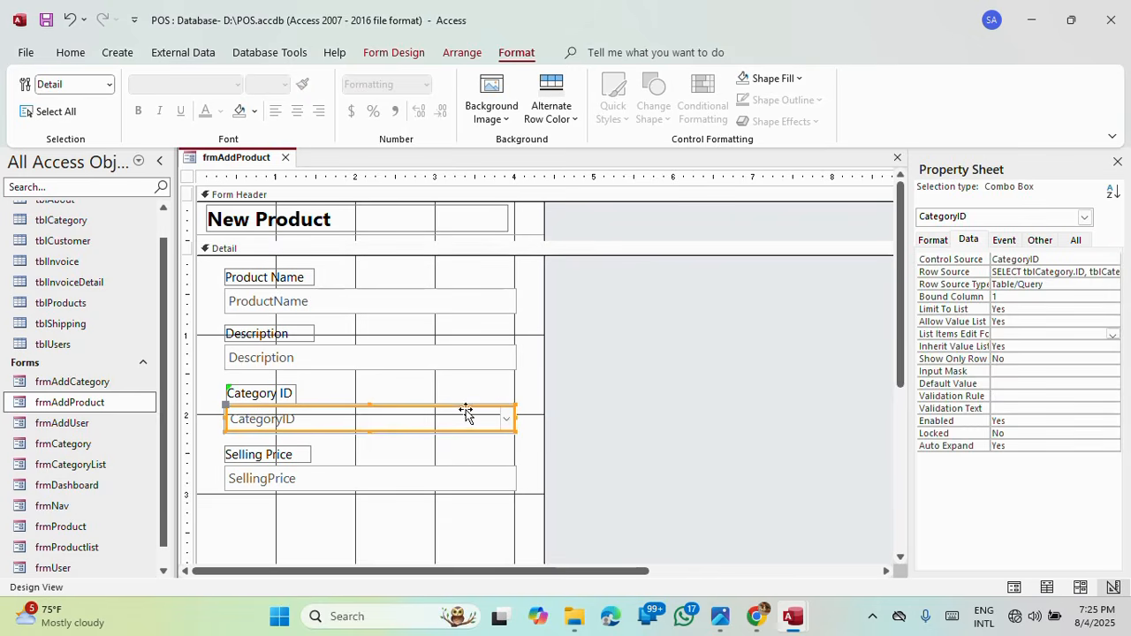
{"action": "left_click_drag", "start_coordinate": [512, 416], "coordinate": [510, 416]}
{"action": "left_click", "coordinate": [493, 459]}
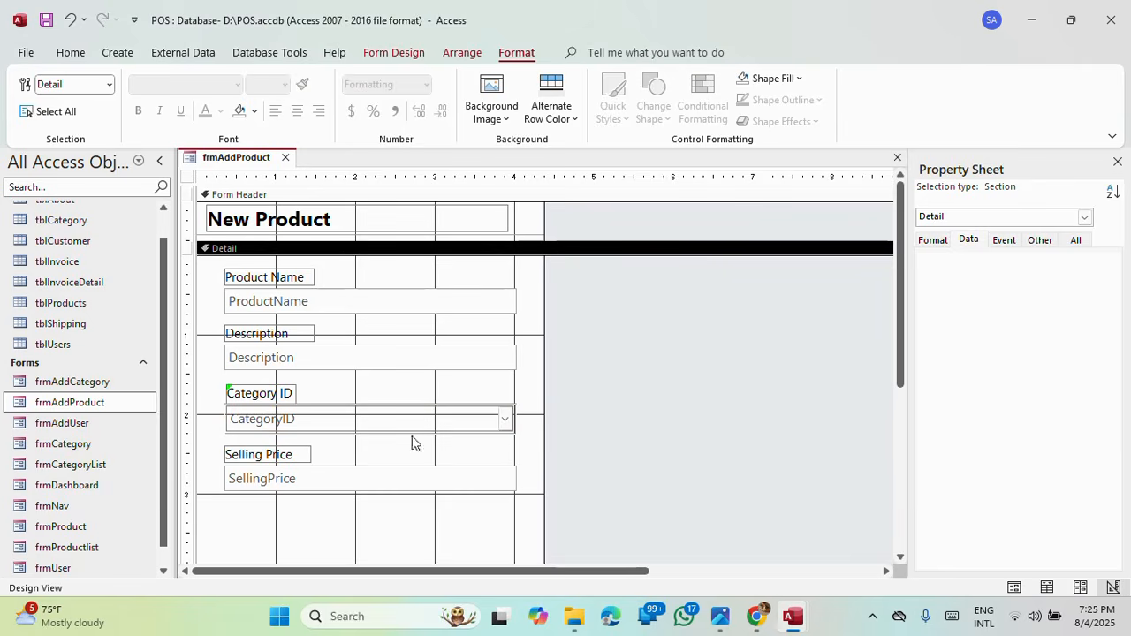
Step: Set the special effect of the rectangle around the CategoryID combo box to Flat
{"action": "left_click", "coordinate": [493, 439]}
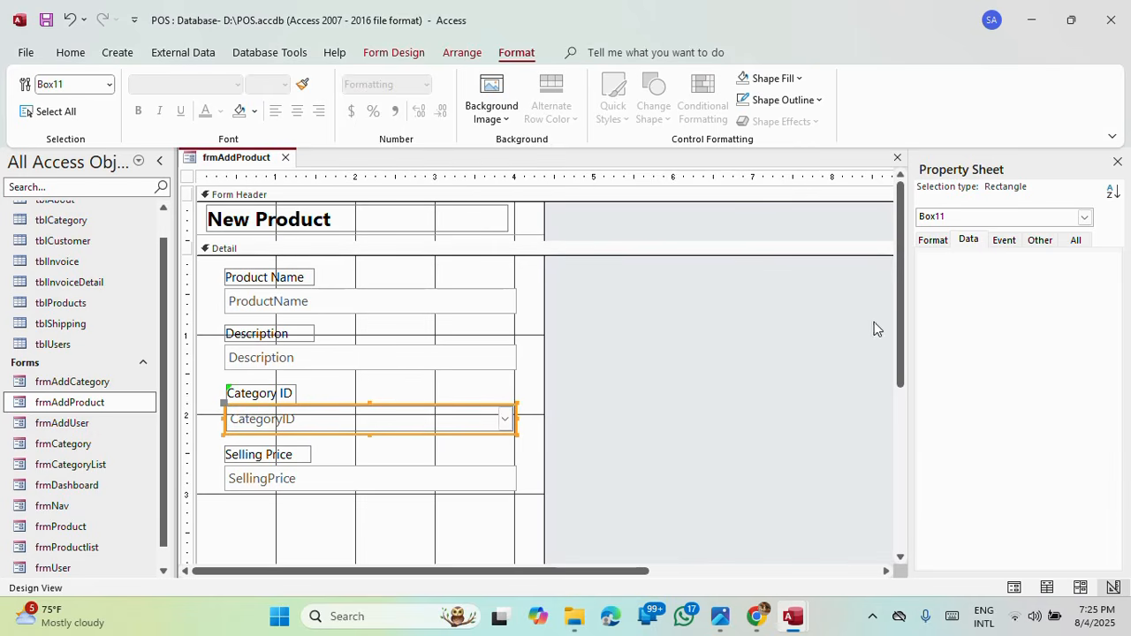
{"action": "left_click", "coordinate": [933, 241]}
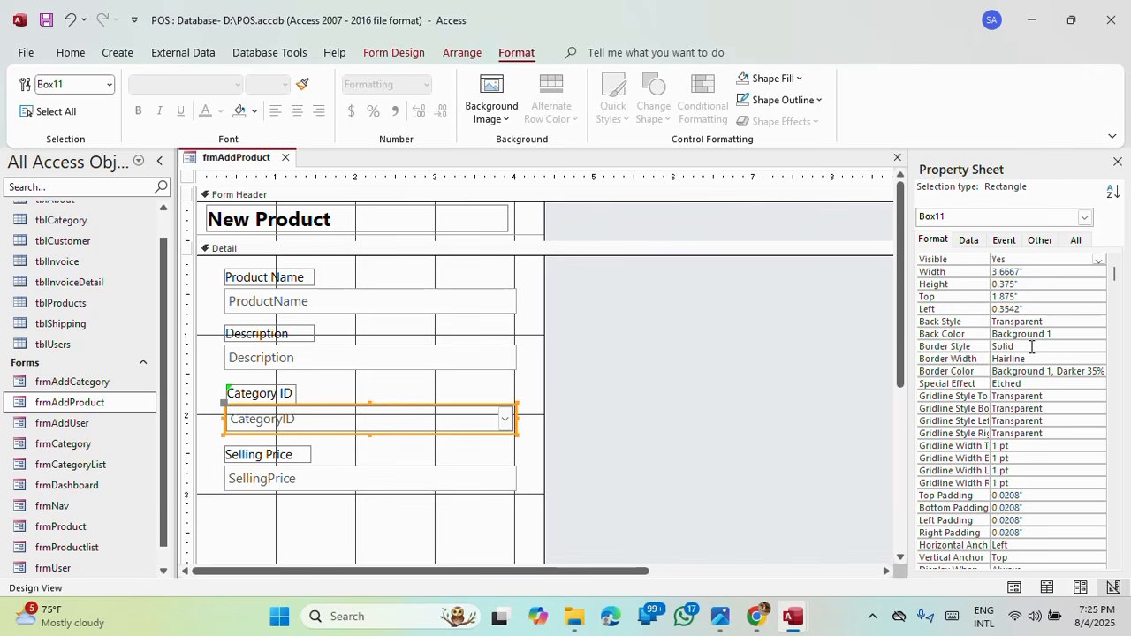
{"action": "left_click", "coordinate": [1025, 380]}
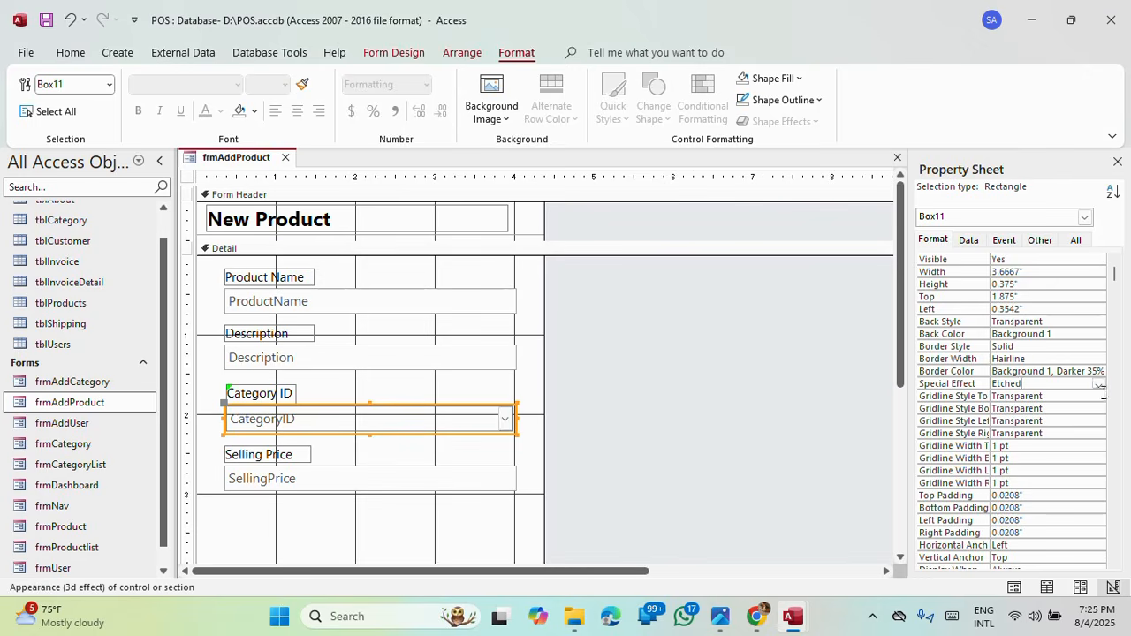
{"action": "left_click", "coordinate": [1098, 383]}
{"action": "left_click", "coordinate": [1004, 397]}
{"action": "left_click", "coordinate": [461, 384]}
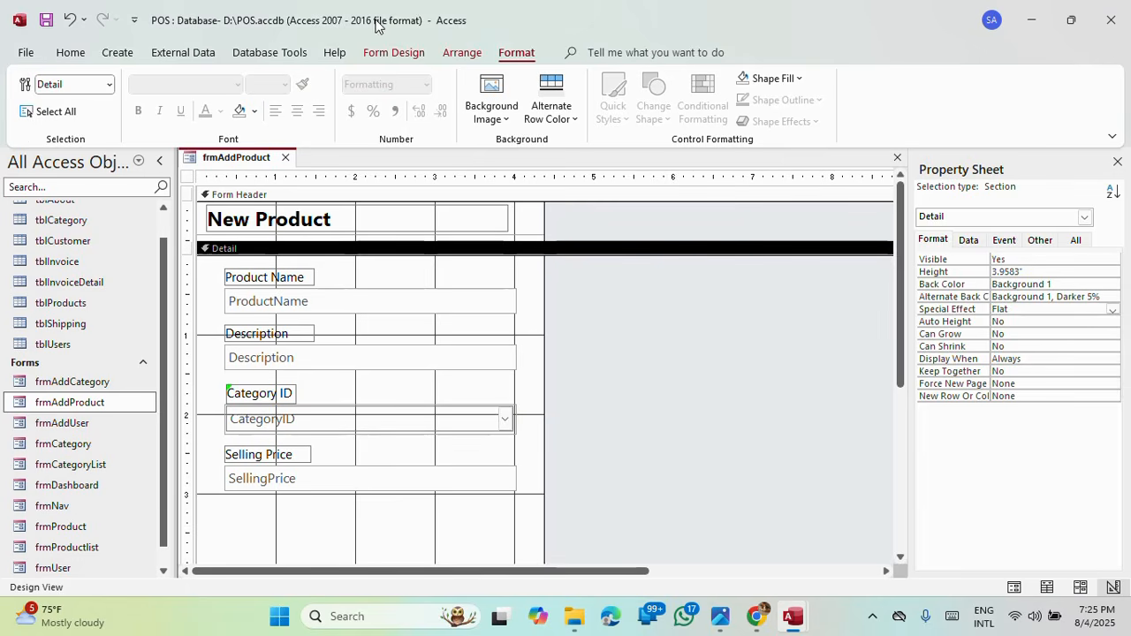
Step: Check the framed category field and its drop-down list in Form View, then return to Design View
{"action": "left_click", "coordinate": [389, 53]}
{"action": "left_click", "coordinate": [34, 96]}
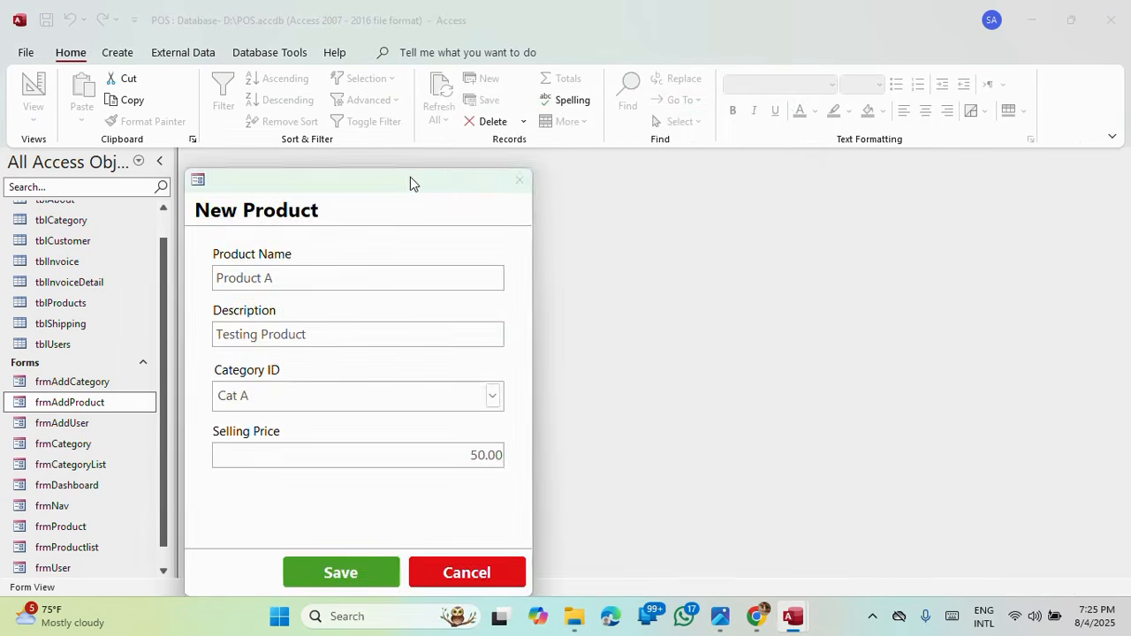
{"action": "left_click_drag", "start_coordinate": [694, 166], "coordinate": [648, 119]}
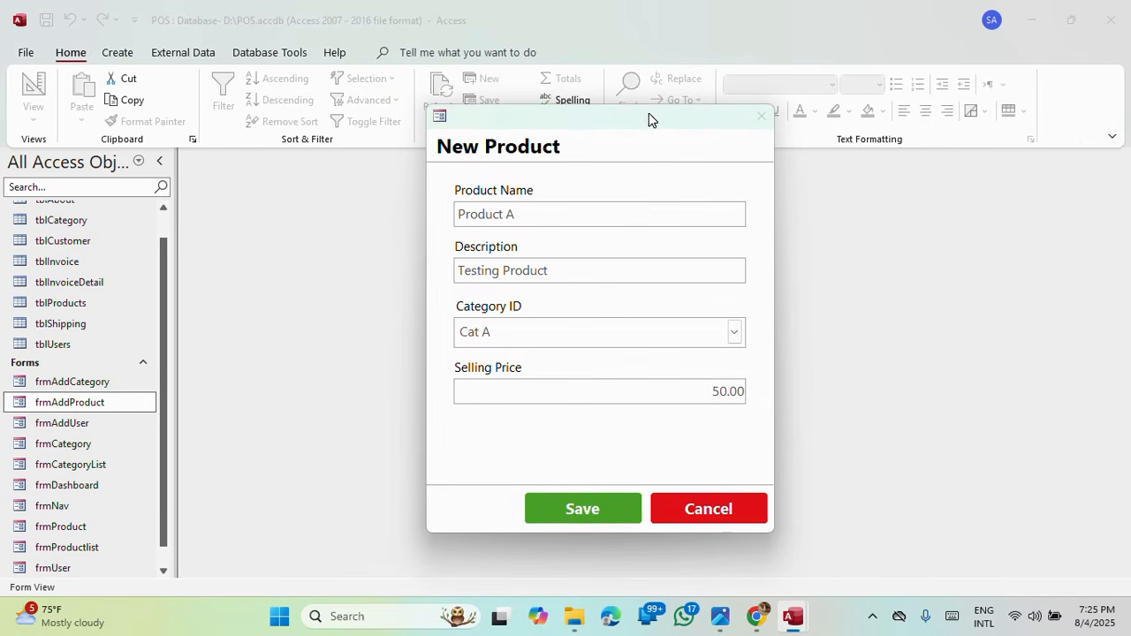
{"action": "left_click", "coordinate": [734, 332]}
{"action": "left_click", "coordinate": [704, 363]}
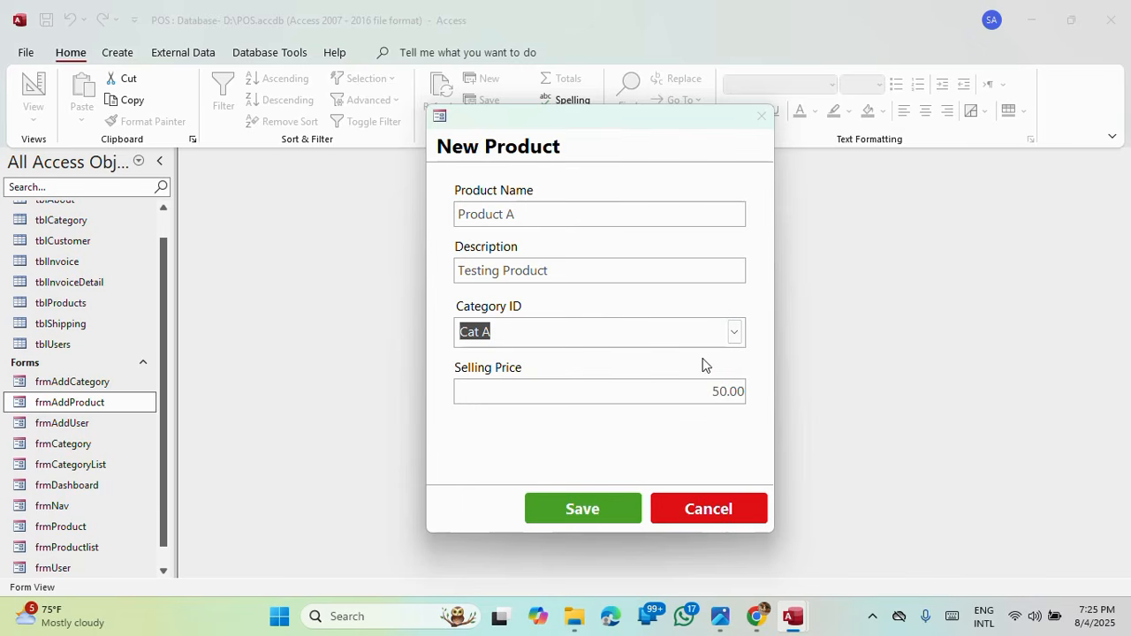
{"action": "right_click", "coordinate": [597, 121]}
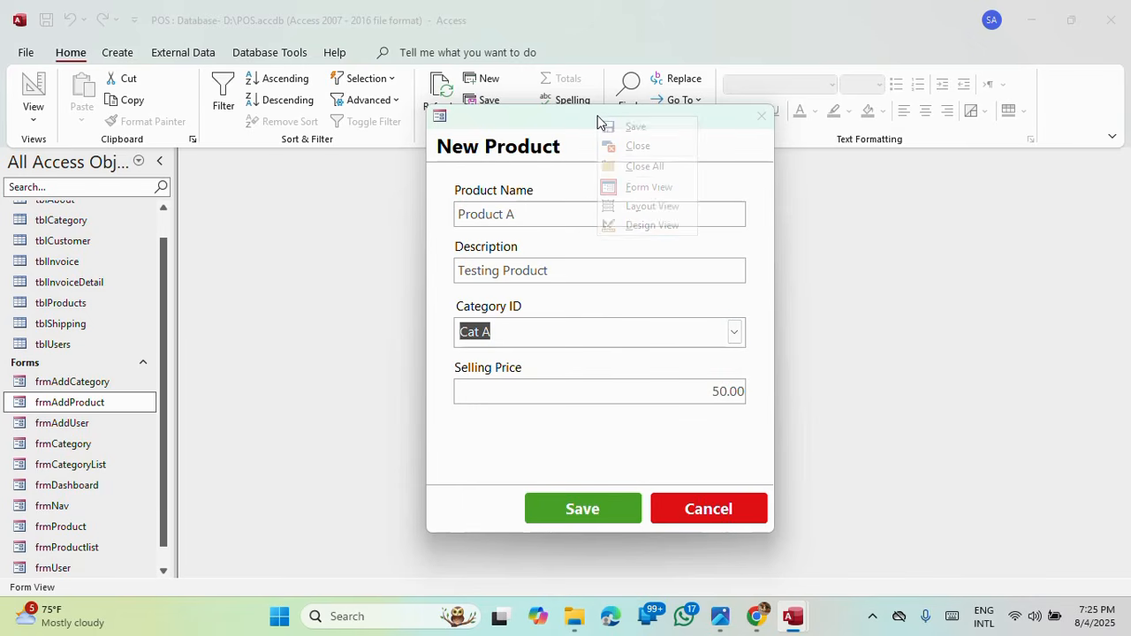
{"action": "left_click", "coordinate": [627, 227]}
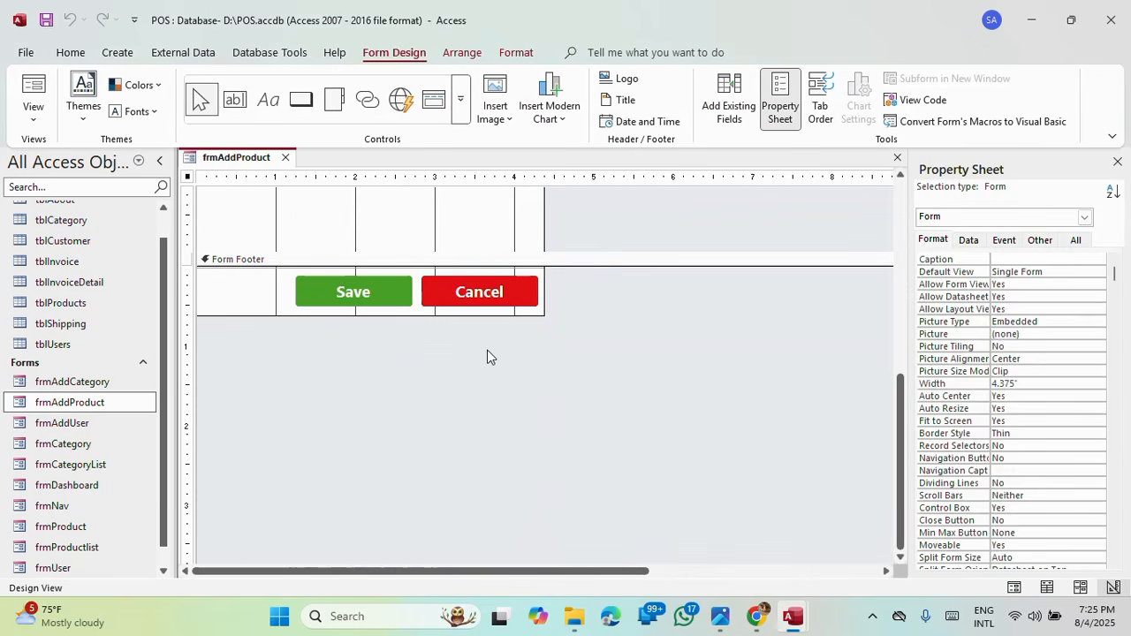
Step: Extend the Detail section downward above the form footer and preview the taller form in Form View
{"action": "left_click_drag", "start_coordinate": [487, 350], "coordinate": [443, 252]}
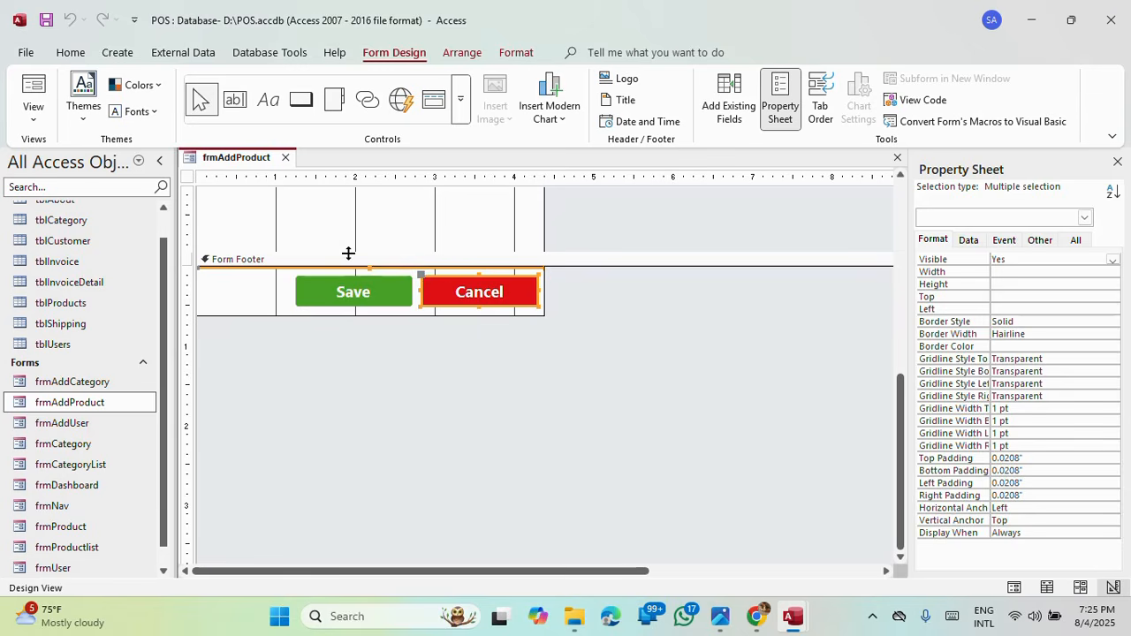
{"action": "left_click_drag", "start_coordinate": [348, 254], "coordinate": [371, 298]}
{"action": "left_click", "coordinate": [32, 92]}
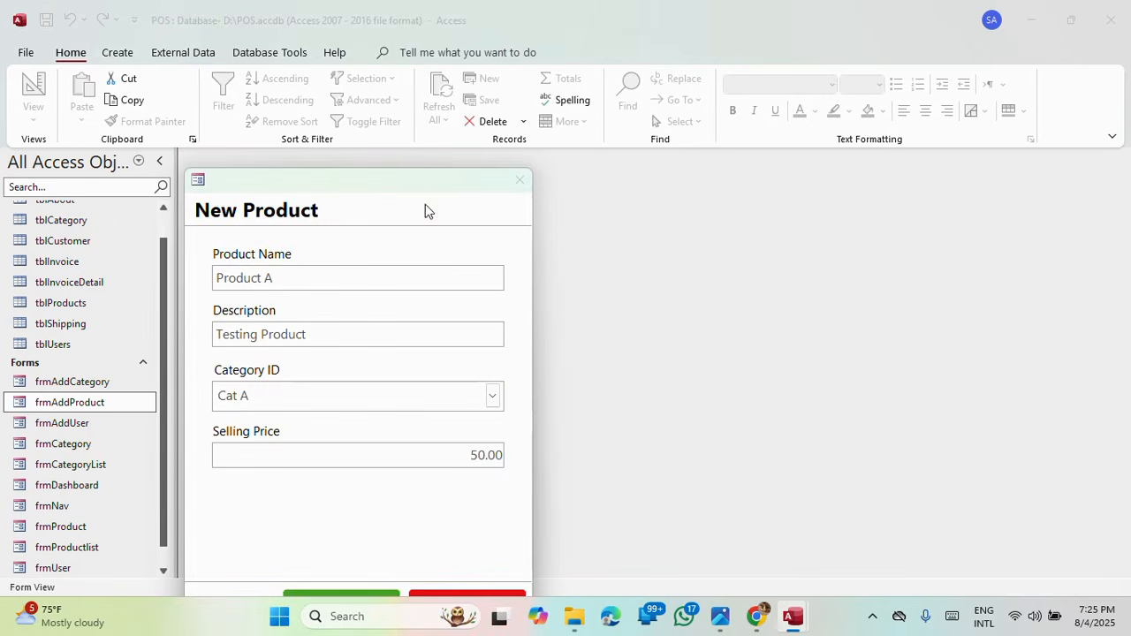
{"action": "left_click_drag", "start_coordinate": [414, 182], "coordinate": [600, 82]}
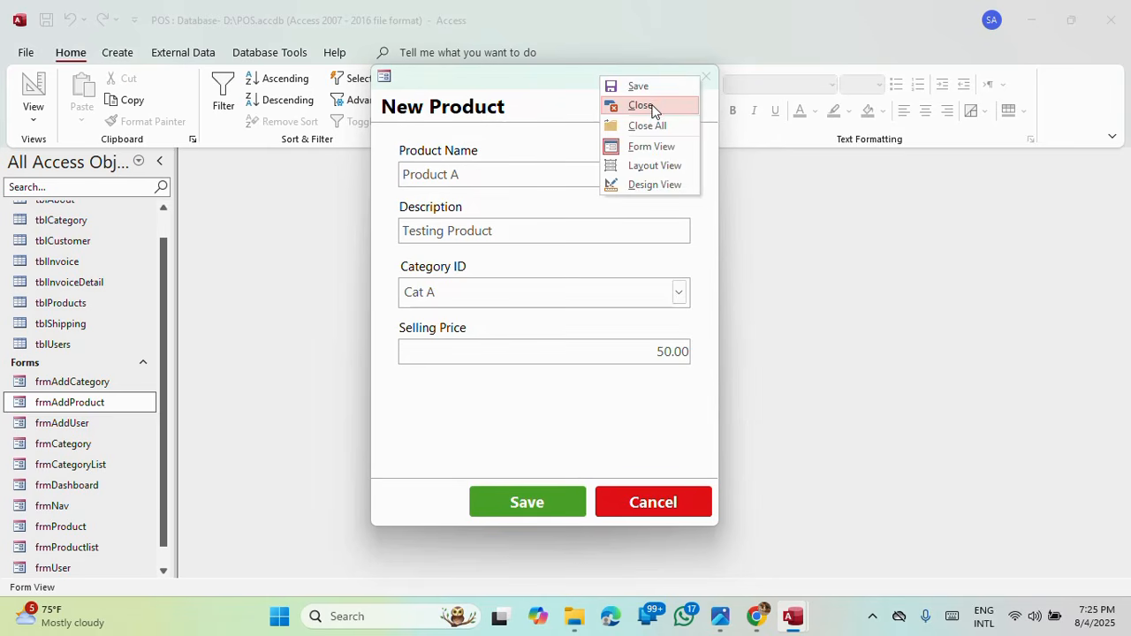
Step: Close frmAddProduct with its design changes saved and reopen it
{"action": "left_click", "coordinate": [640, 106]}
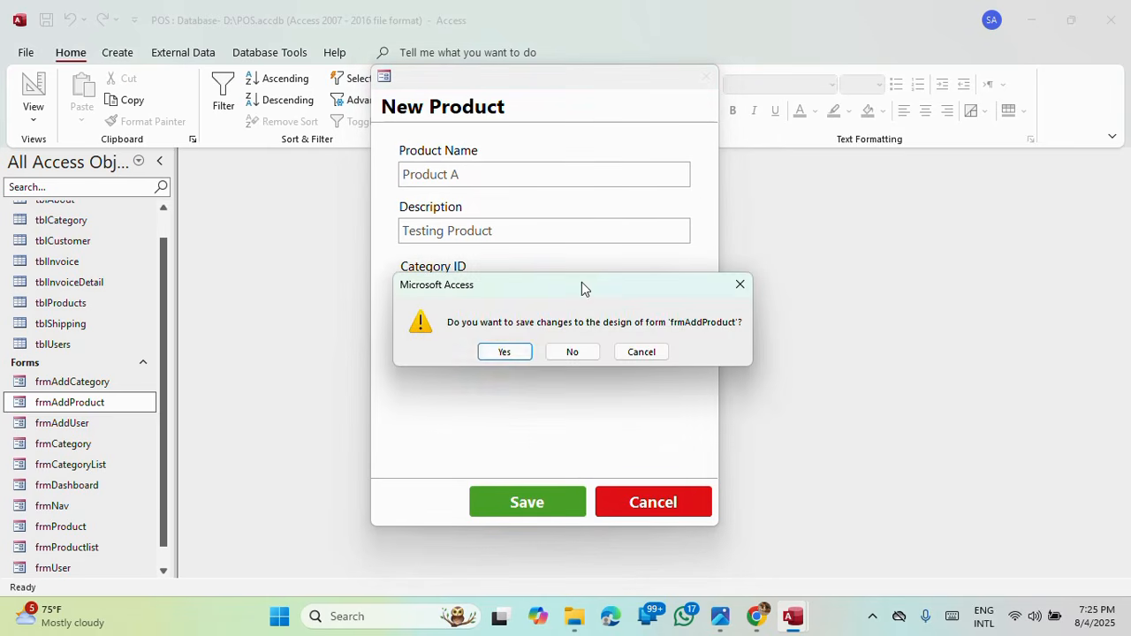
{"action": "left_click", "coordinate": [505, 351]}
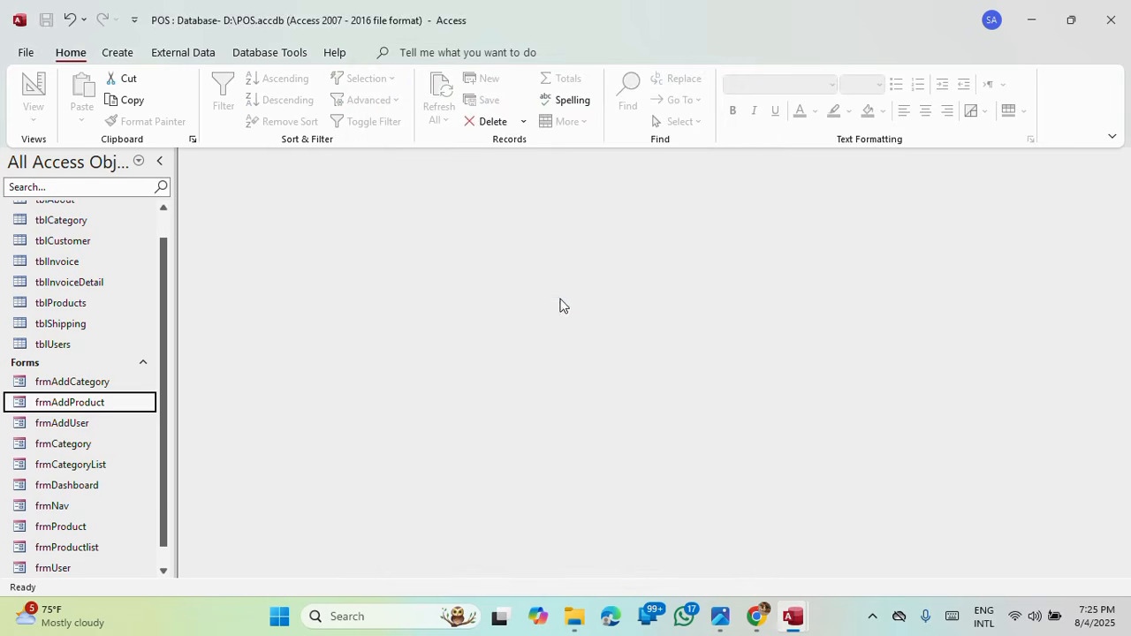
{"action": "double_click", "coordinate": [55, 402]}
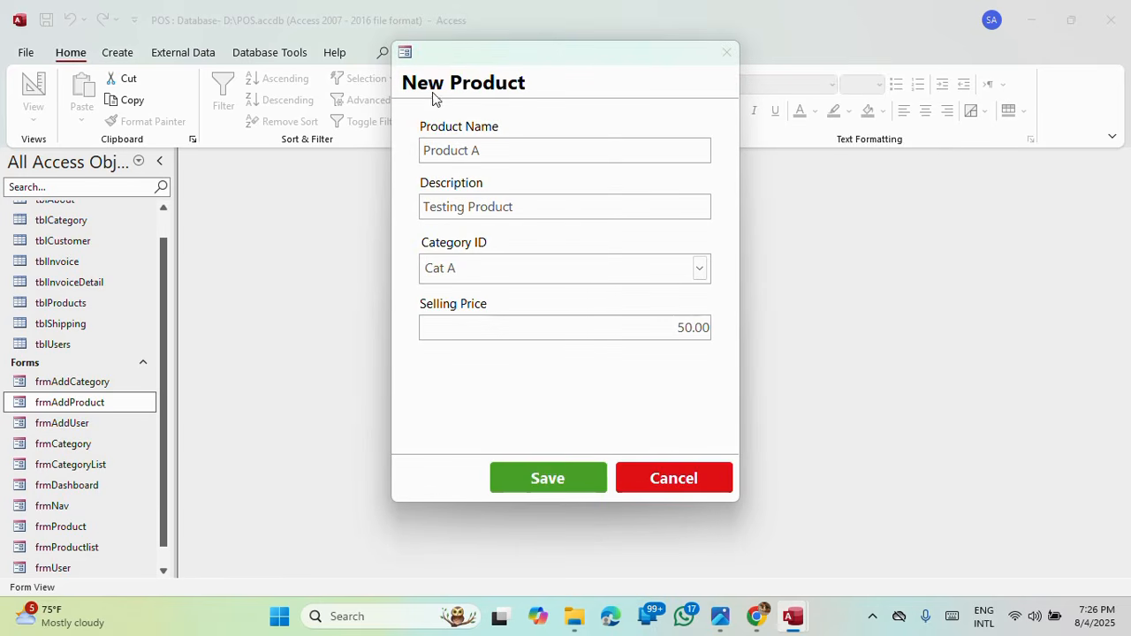